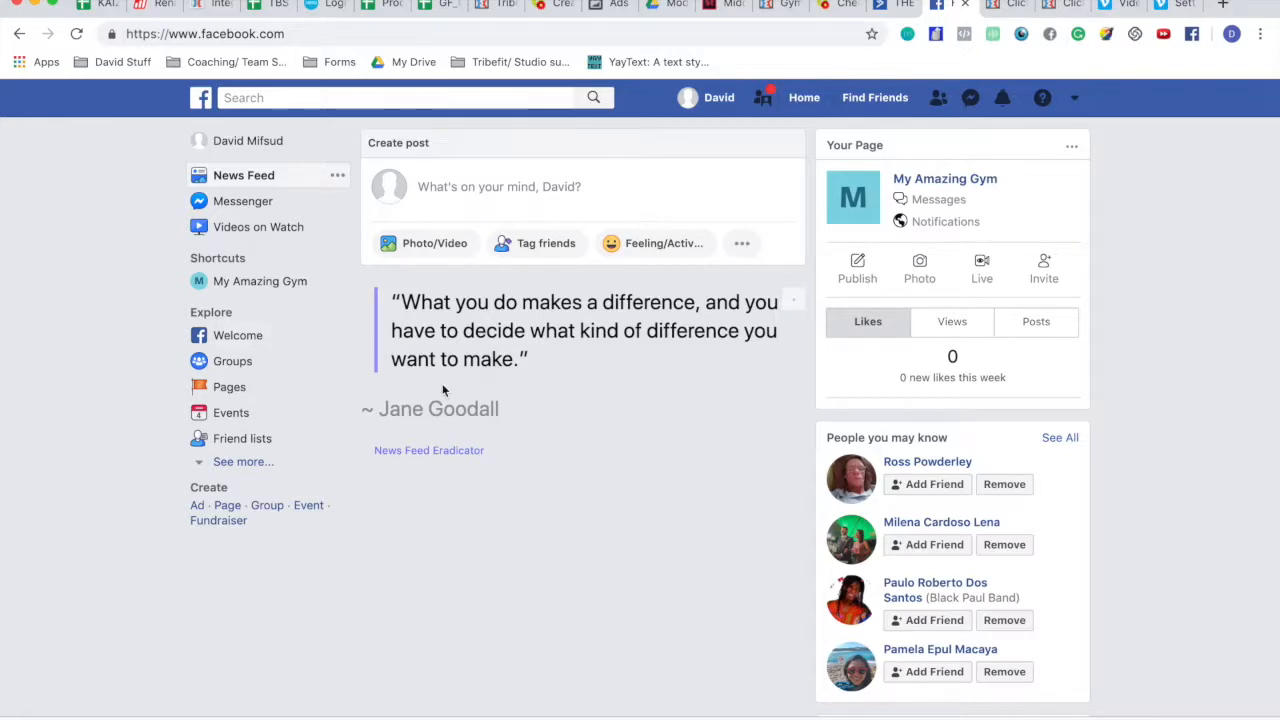
scroll(443, 386, "down", 3)
scroll(443, 386, "up", 3)
scroll(686, 373, "down", 2)
scroll(597, 380, "up", 2)
Step: Open Ads Manager through ad creation, leave the guided setup for quick creation and dismiss that form to reach the campaigns overview
left_click(1074, 100)
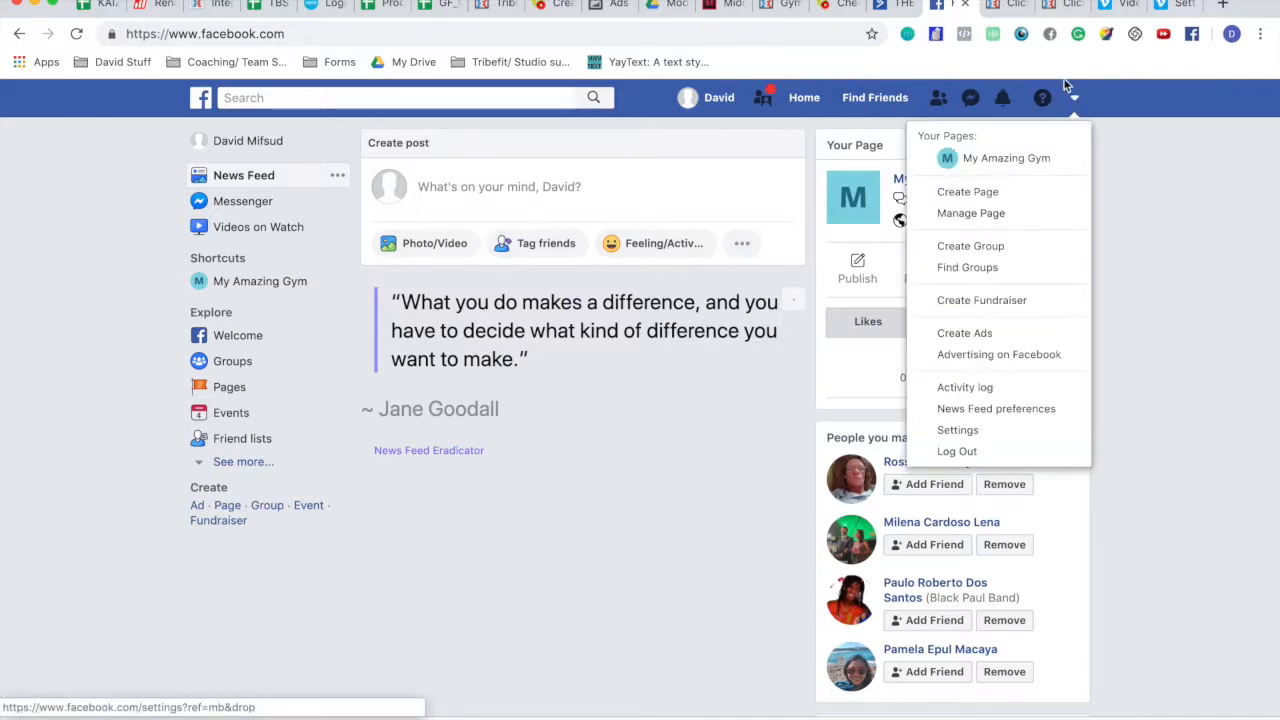
left_click(984, 338)
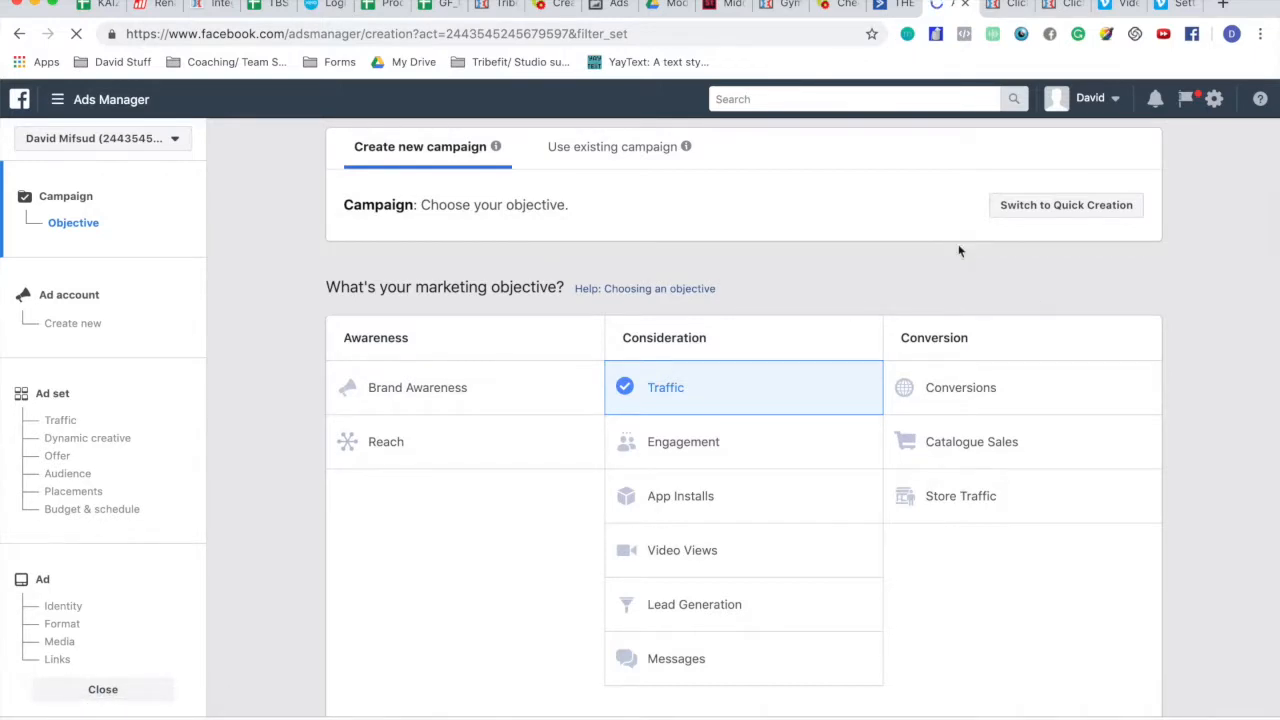
left_click(1128, 204)
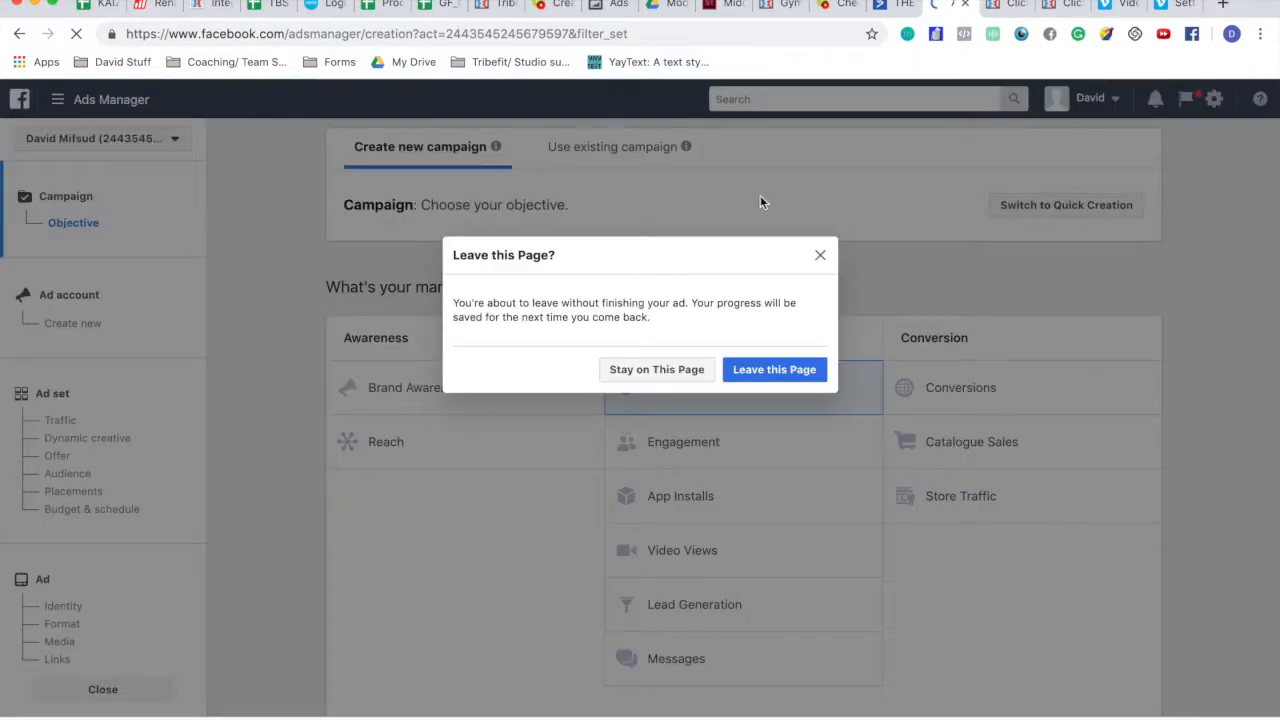
left_click(768, 372)
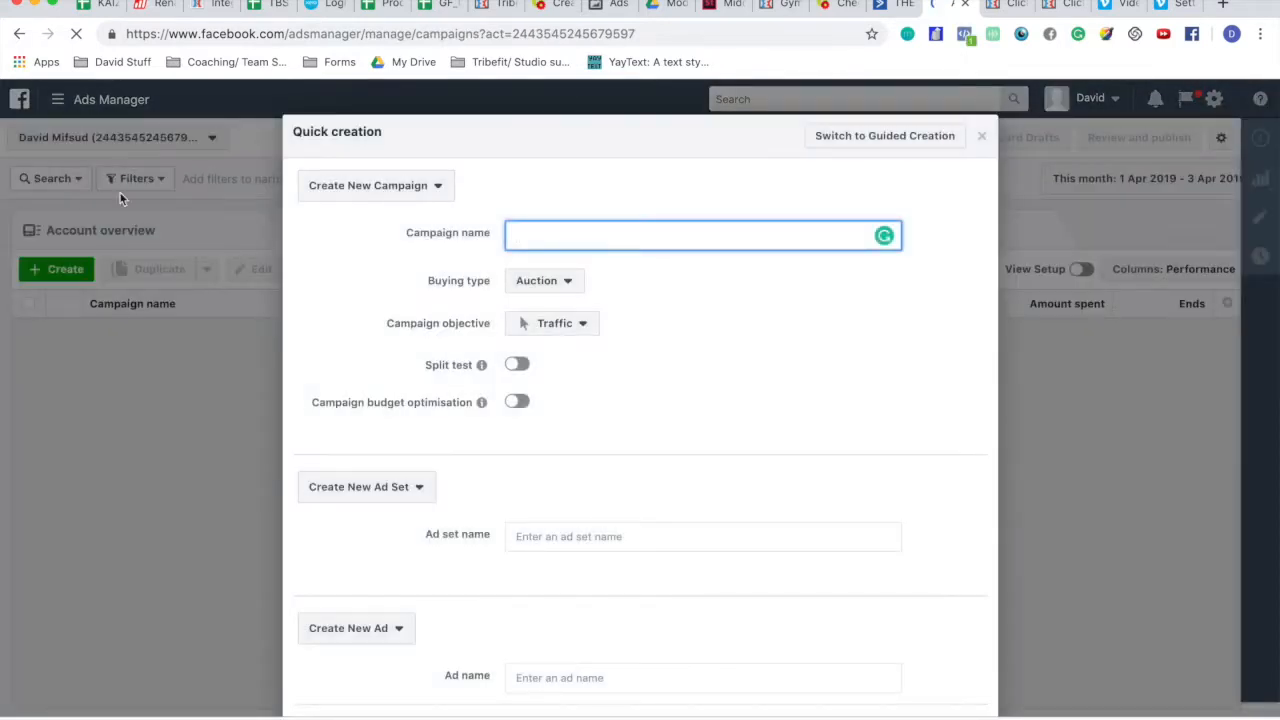
left_click(162, 205)
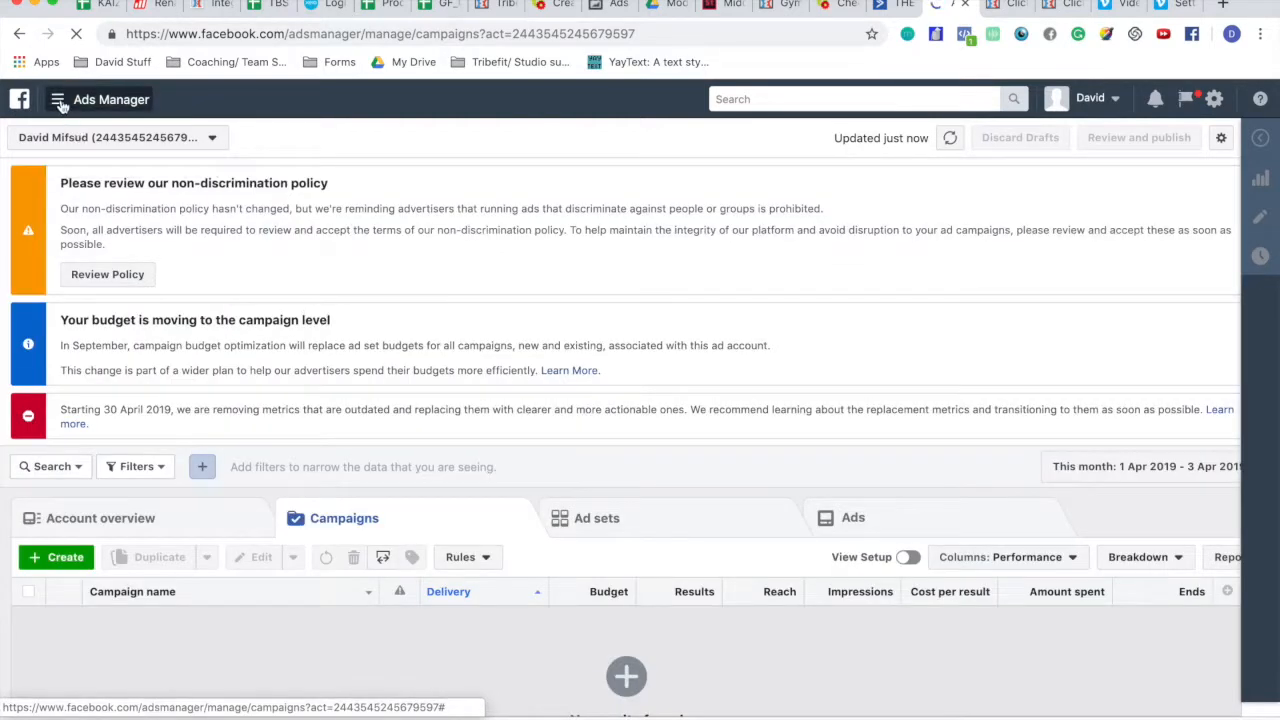
Step: Open the Pixels section of Events Manager
left_click(59, 101)
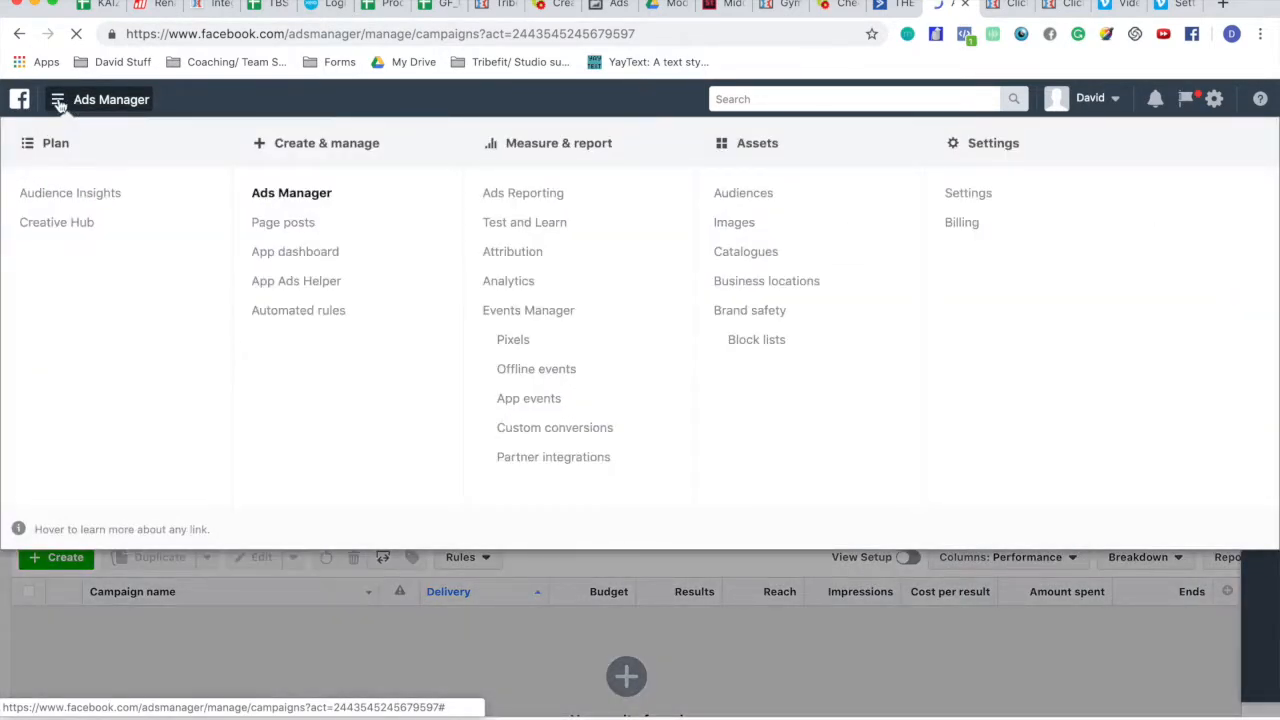
left_click(513, 340)
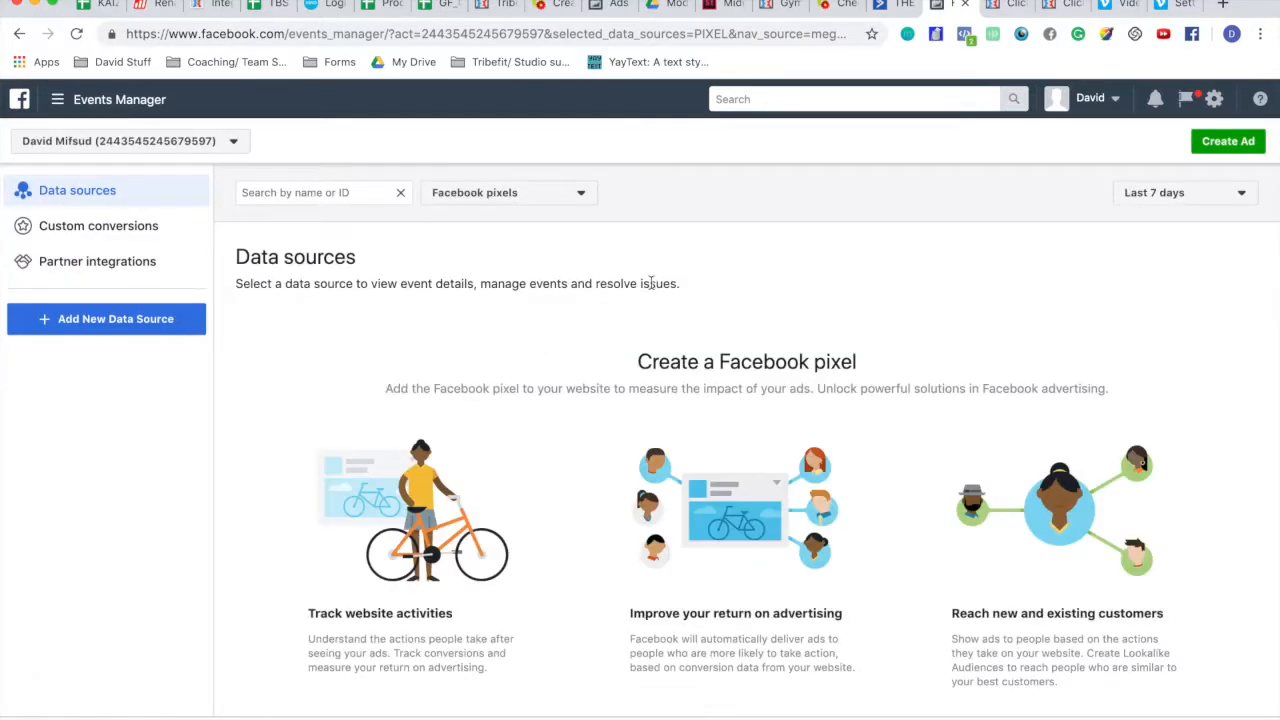
Step: Review the introduction to creating a Facebook pixel on the data sources page
scroll(759, 318, "down", 1)
triple_click(759, 313)
left_click(759, 313)
triple_click(759, 313)
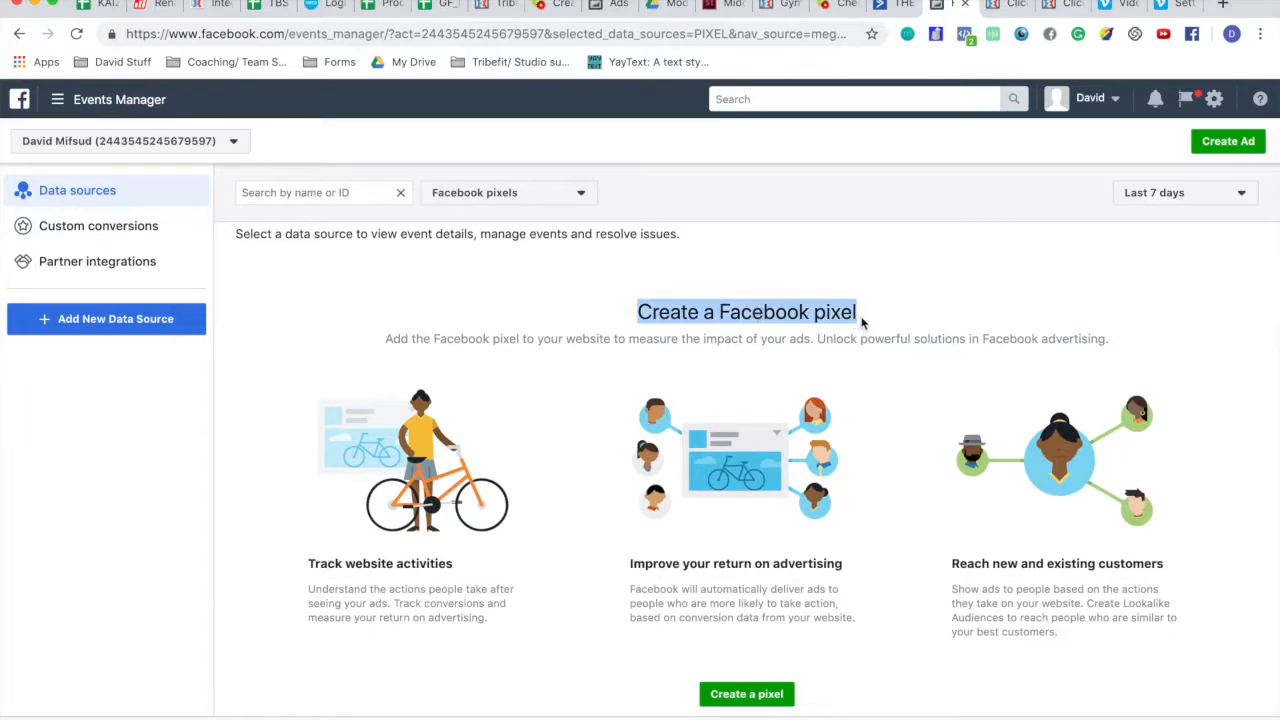
left_click(862, 321)
double_click(843, 313)
double_click(828, 314)
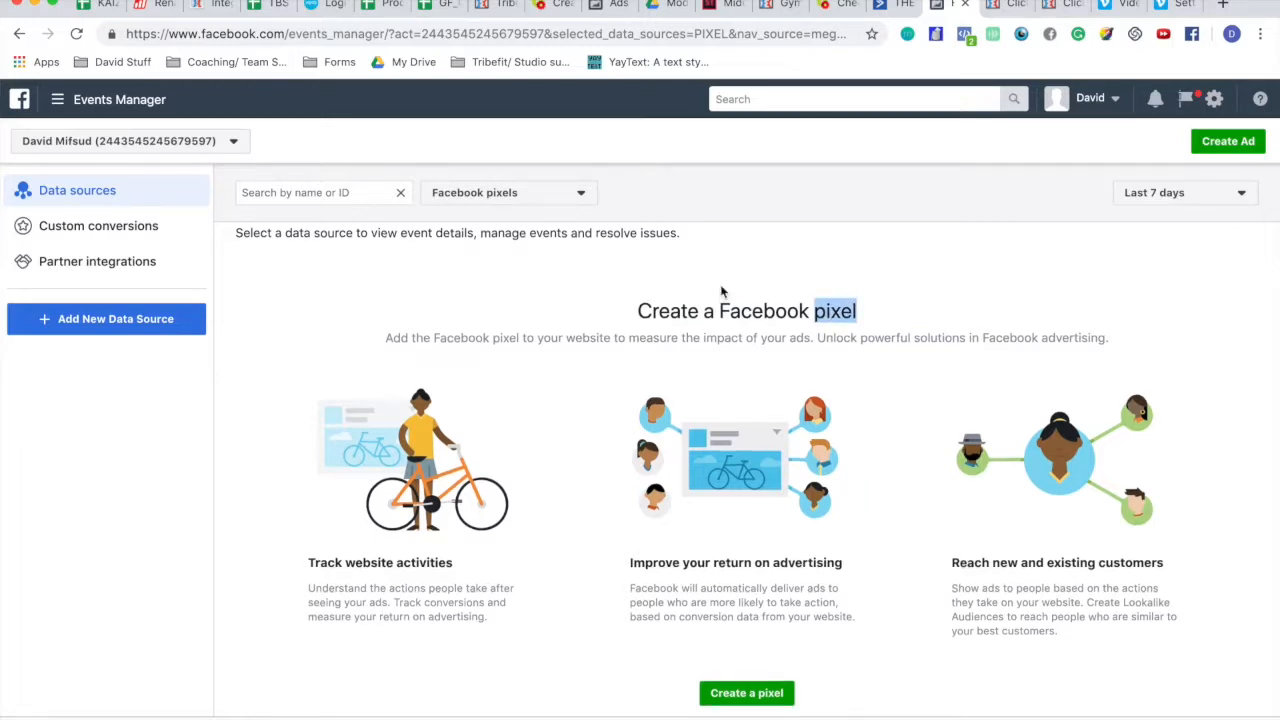
scroll(720, 287, "down", 1)
scroll(720, 287, "up", 2)
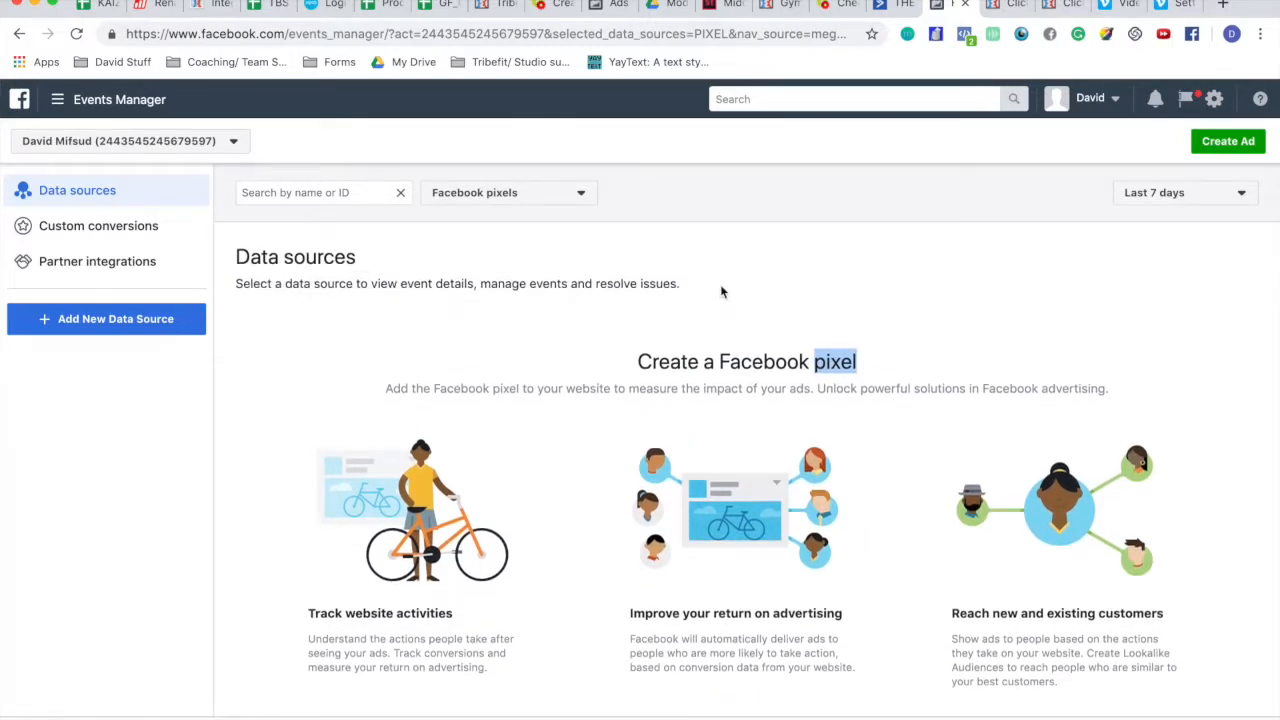
double_click(818, 362)
key("XF86AudioRaiseVolume")
double_click(838, 366)
scroll(835, 343, "down", 2)
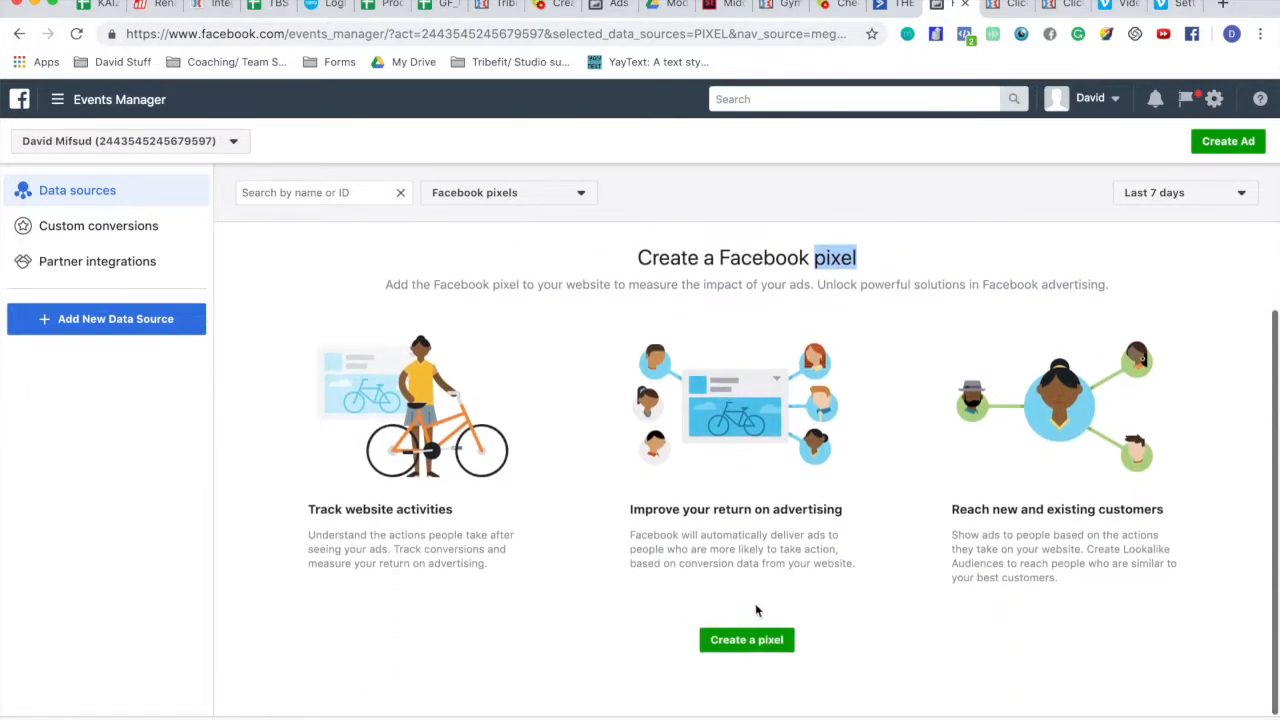
Step: Start creating a Facebook pixel with its default name and check the explanation of the website URL field
left_click(747, 643)
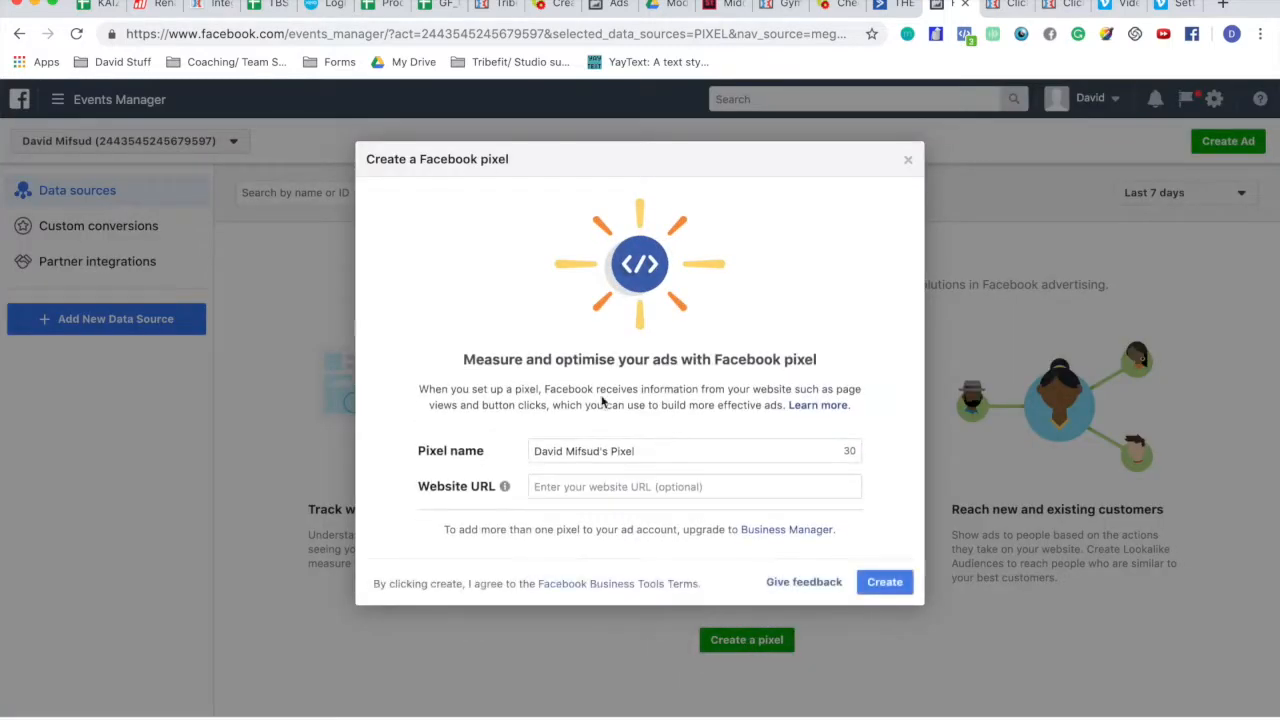
double_click(599, 451)
left_click(607, 455)
left_click(606, 485)
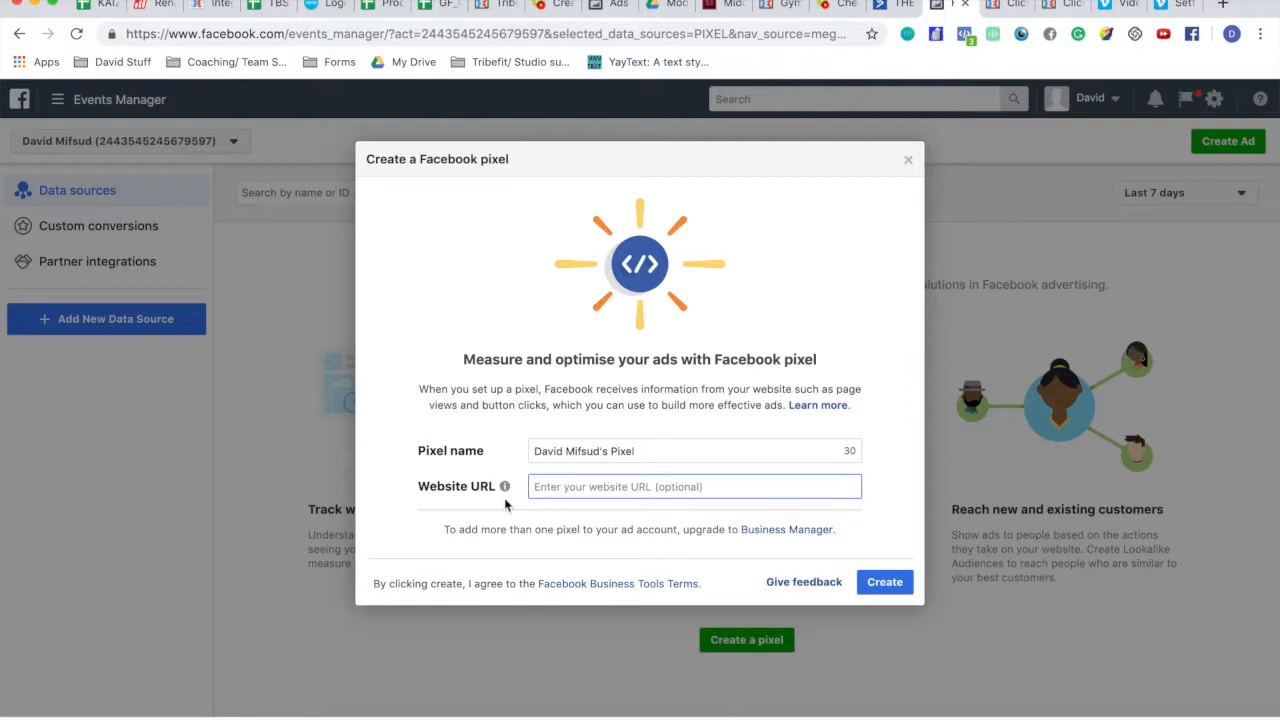
mouse_move(506, 490)
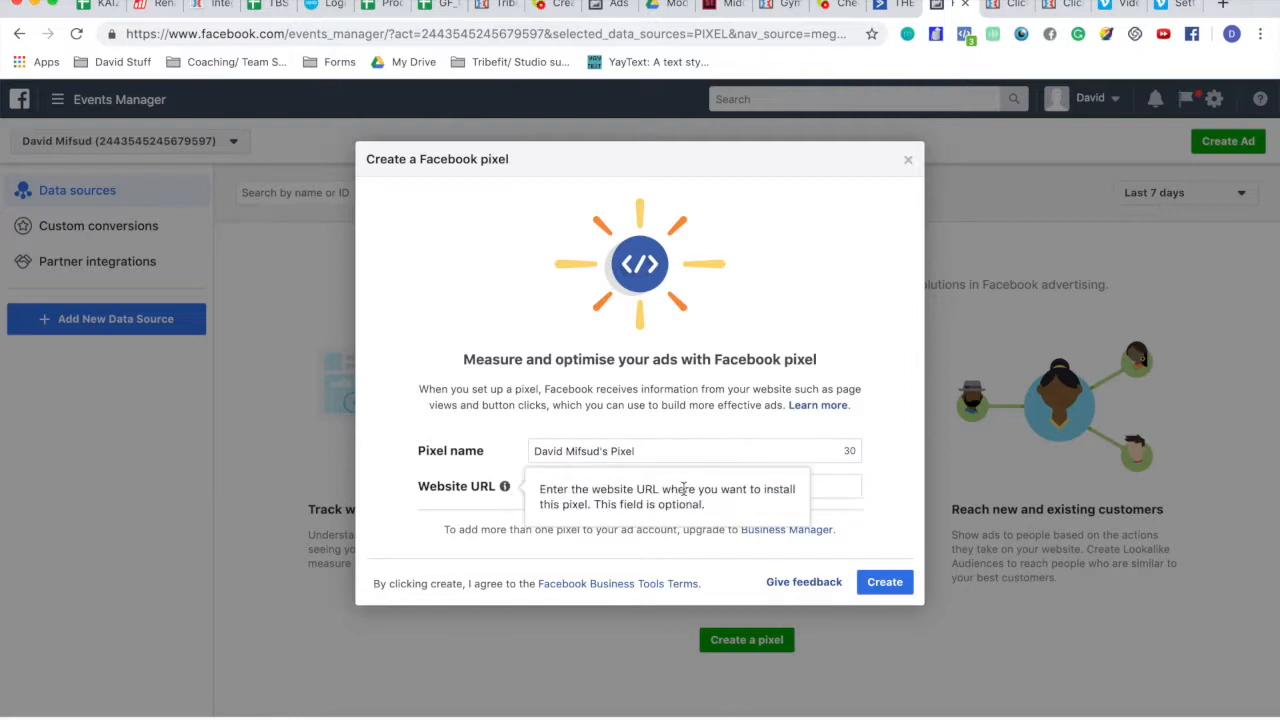
key("super+t")
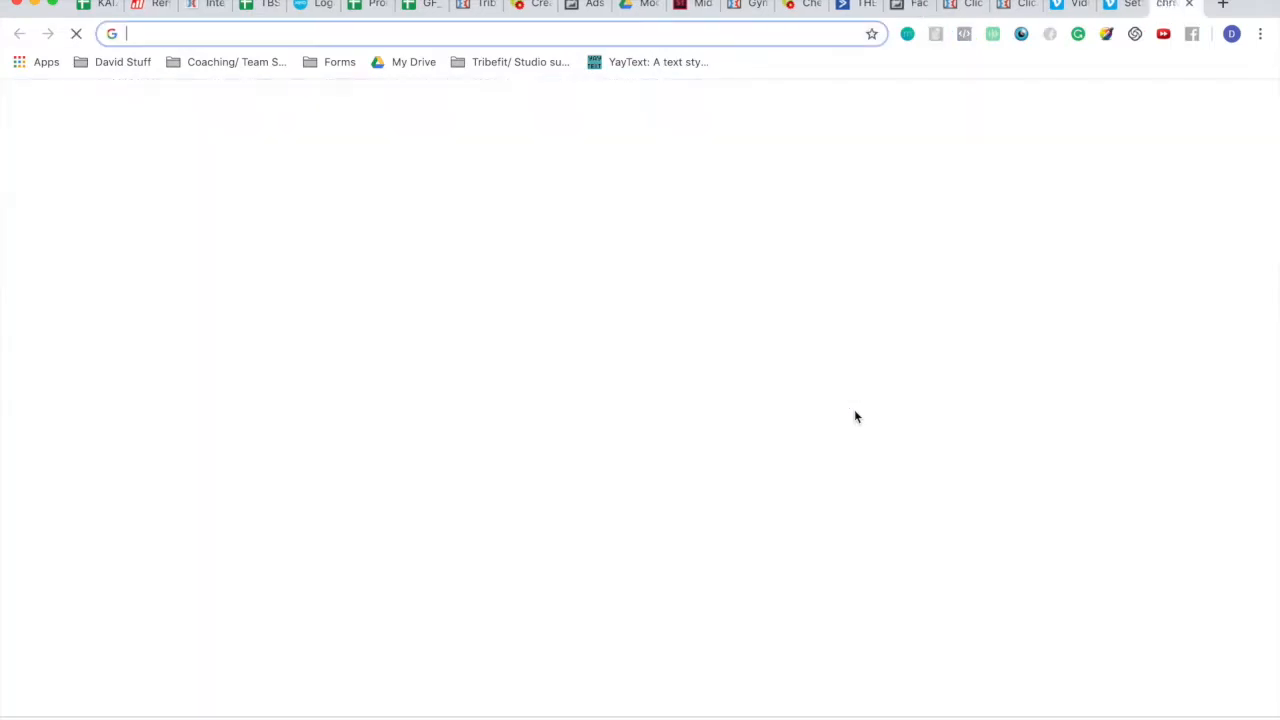
type("www.the")
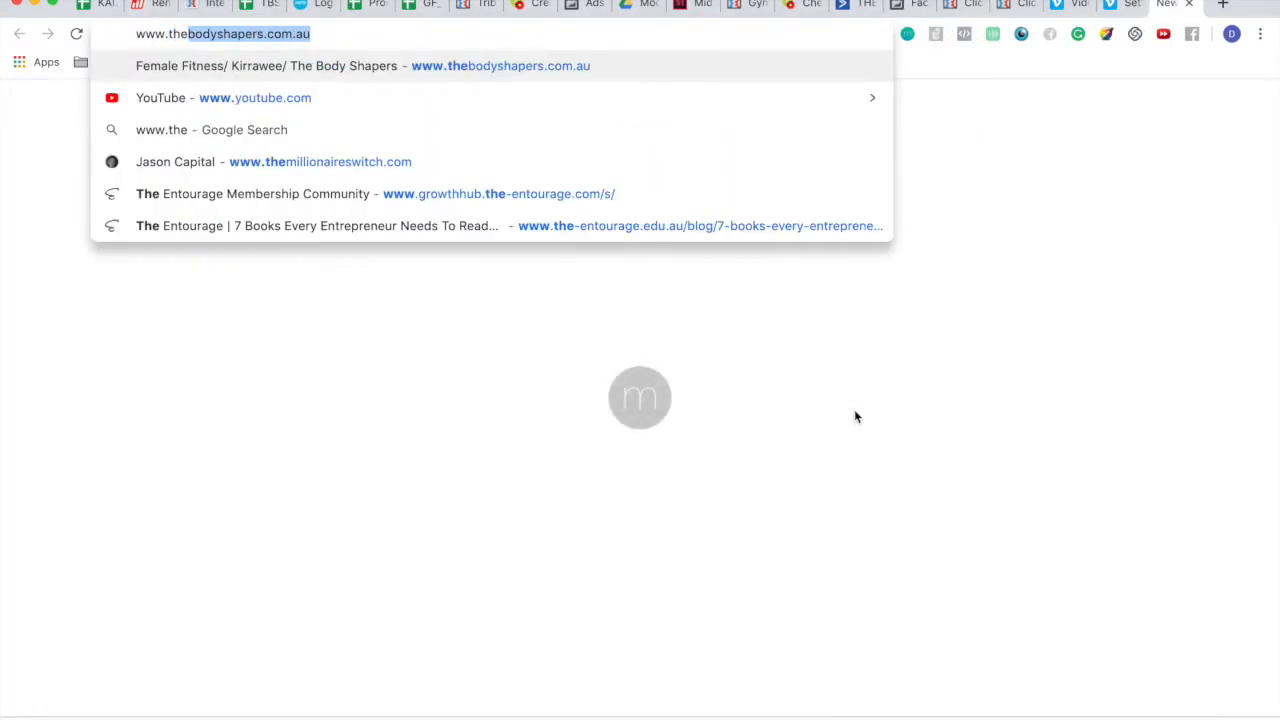
key("Return")
left_click(358, 30)
key("super+c")
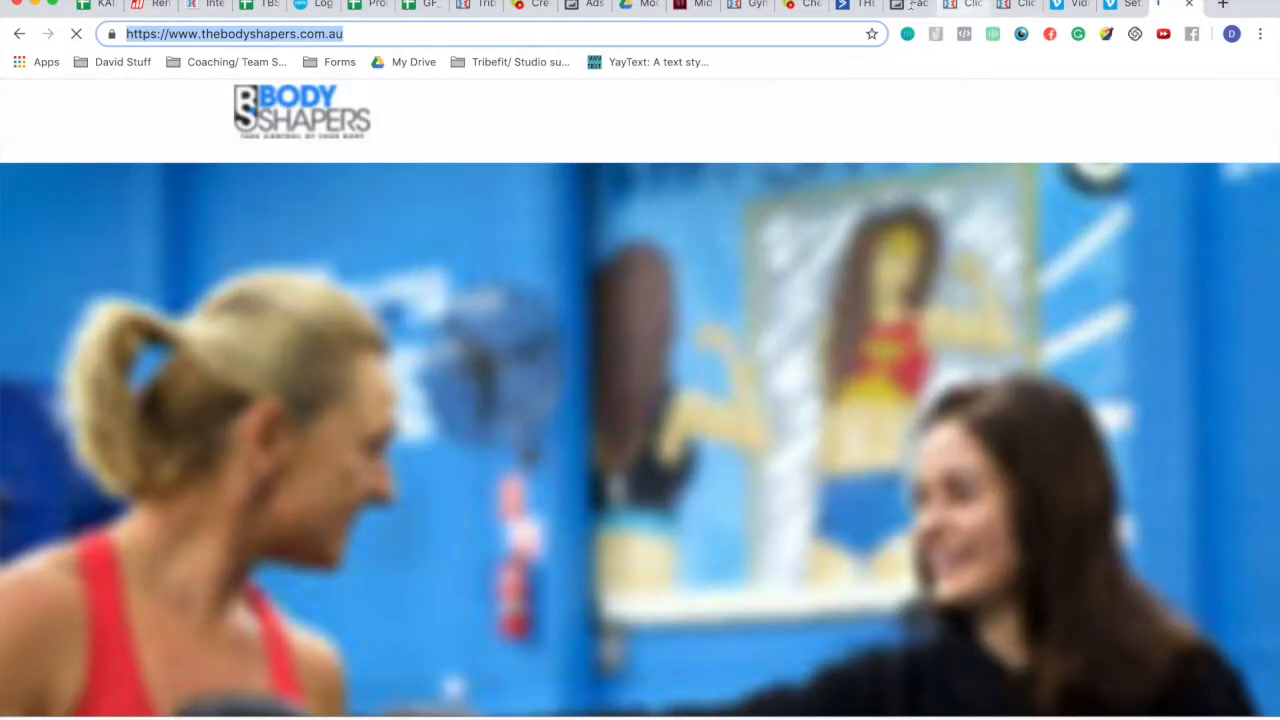
left_click(875, 5)
key("super+v")
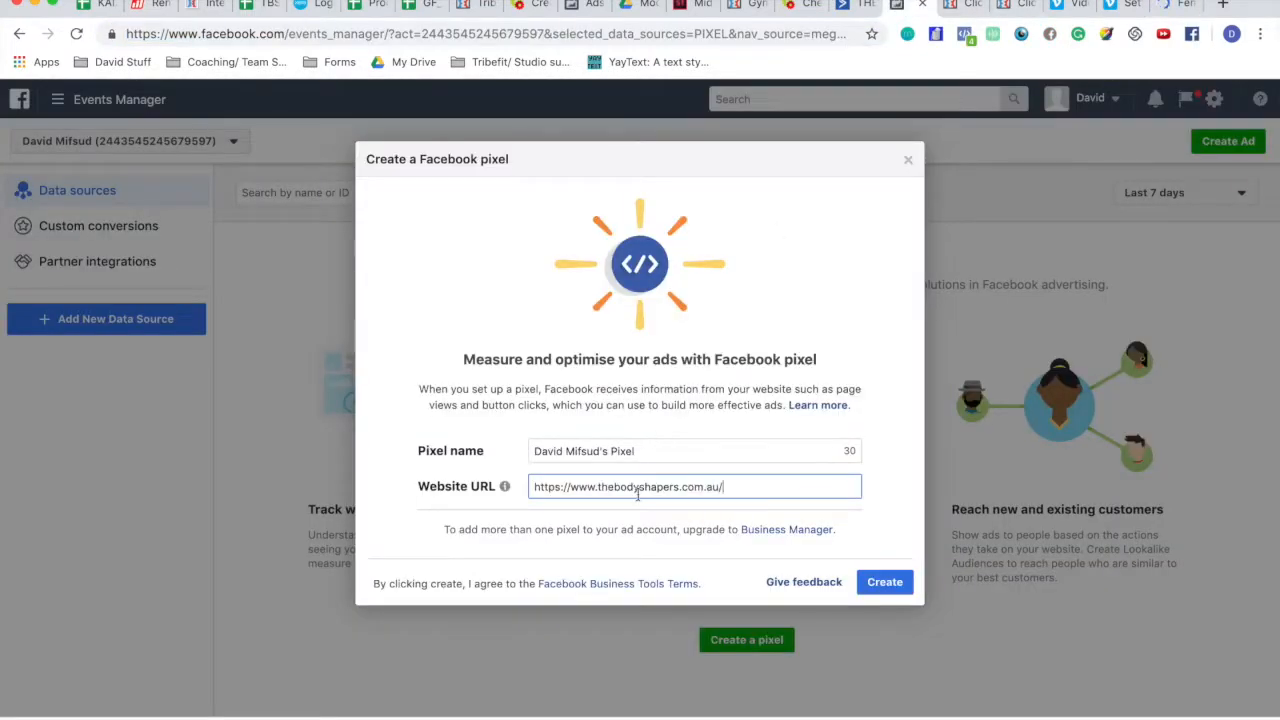
triple_click(636, 490)
key("BackSpace")
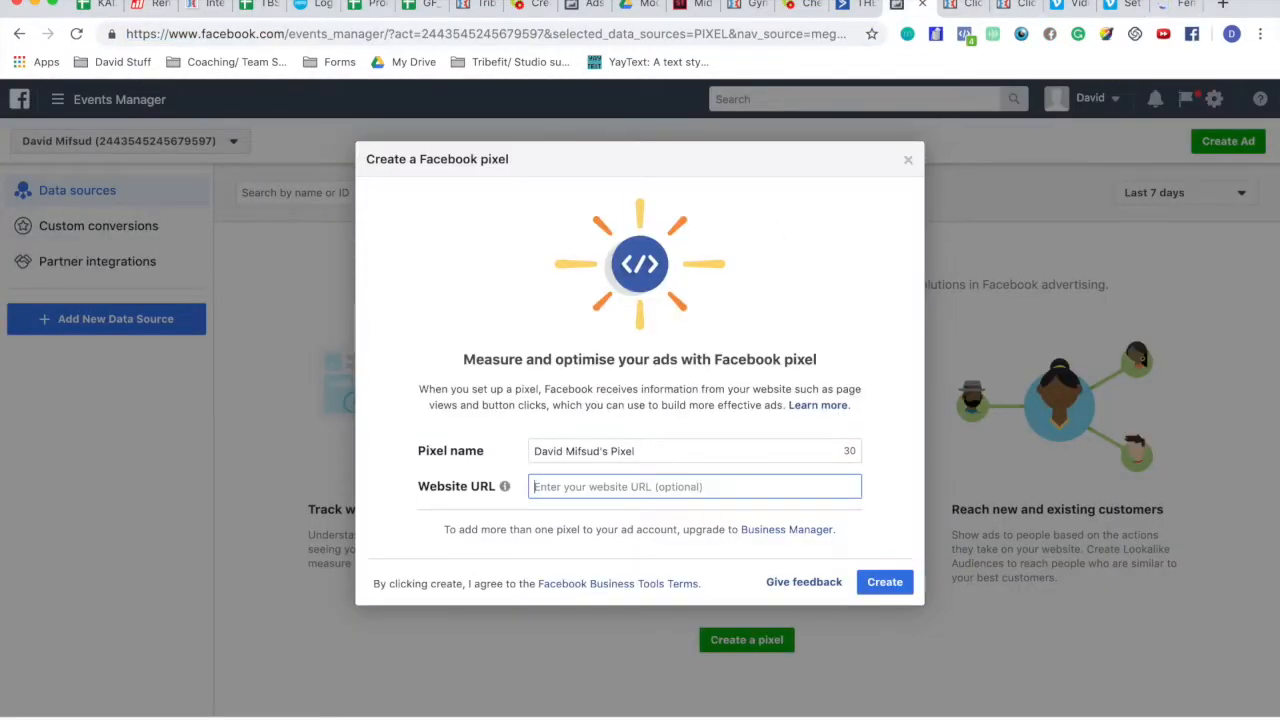
Step: Switch to ClickFunnels and open the Womens 6-Week Challenge funnel from the TBS Challenges group
left_click(955, 5)
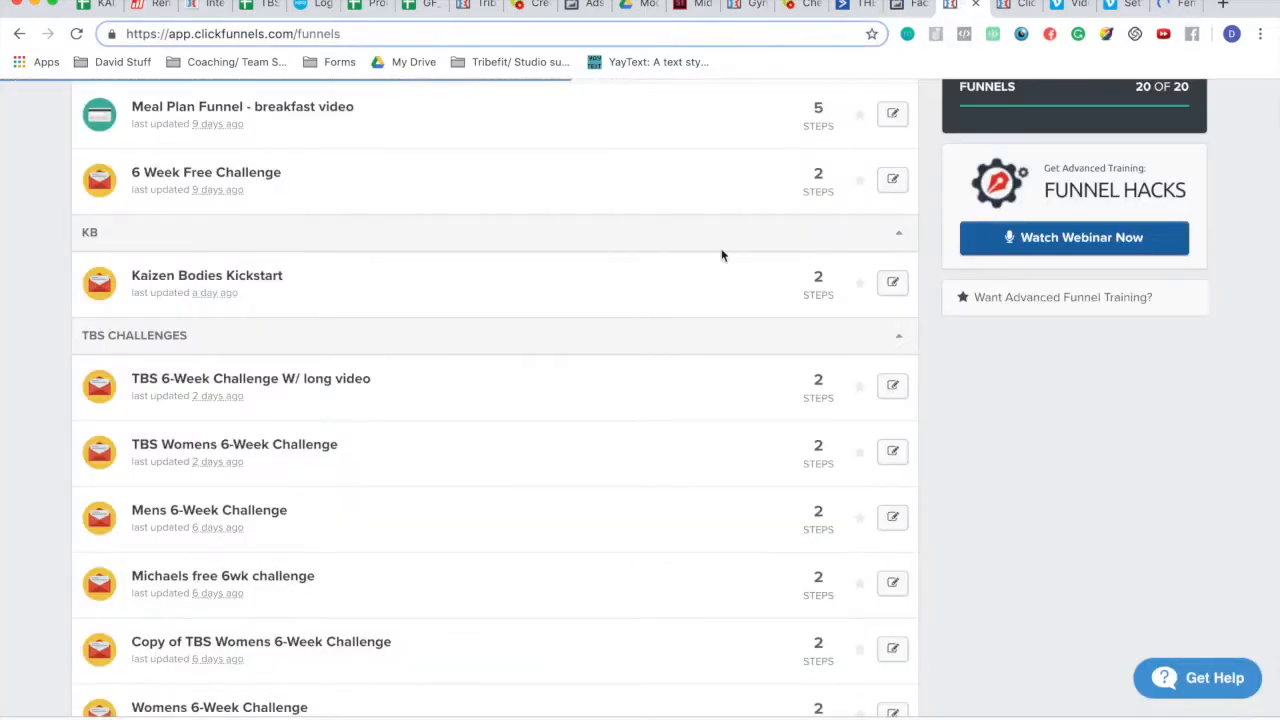
scroll(666, 363, "up", 5)
scroll(285, 552, "down", 6)
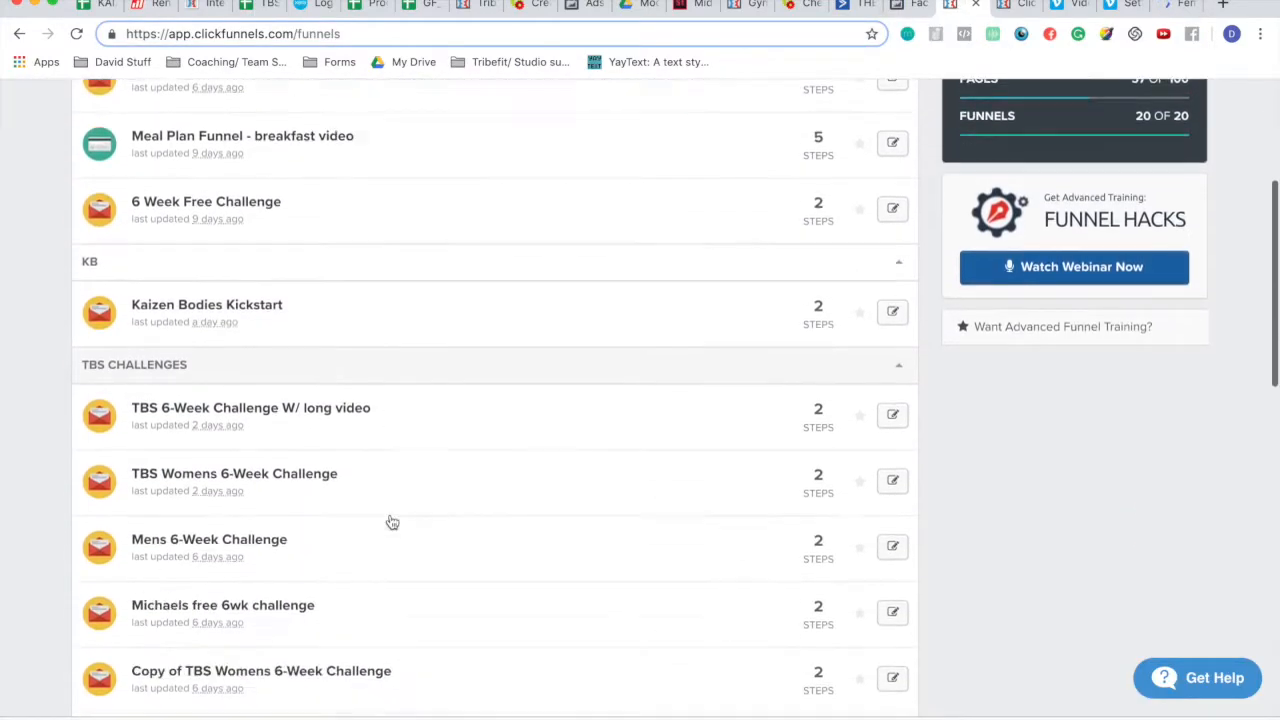
scroll(320, 457, "up", 4)
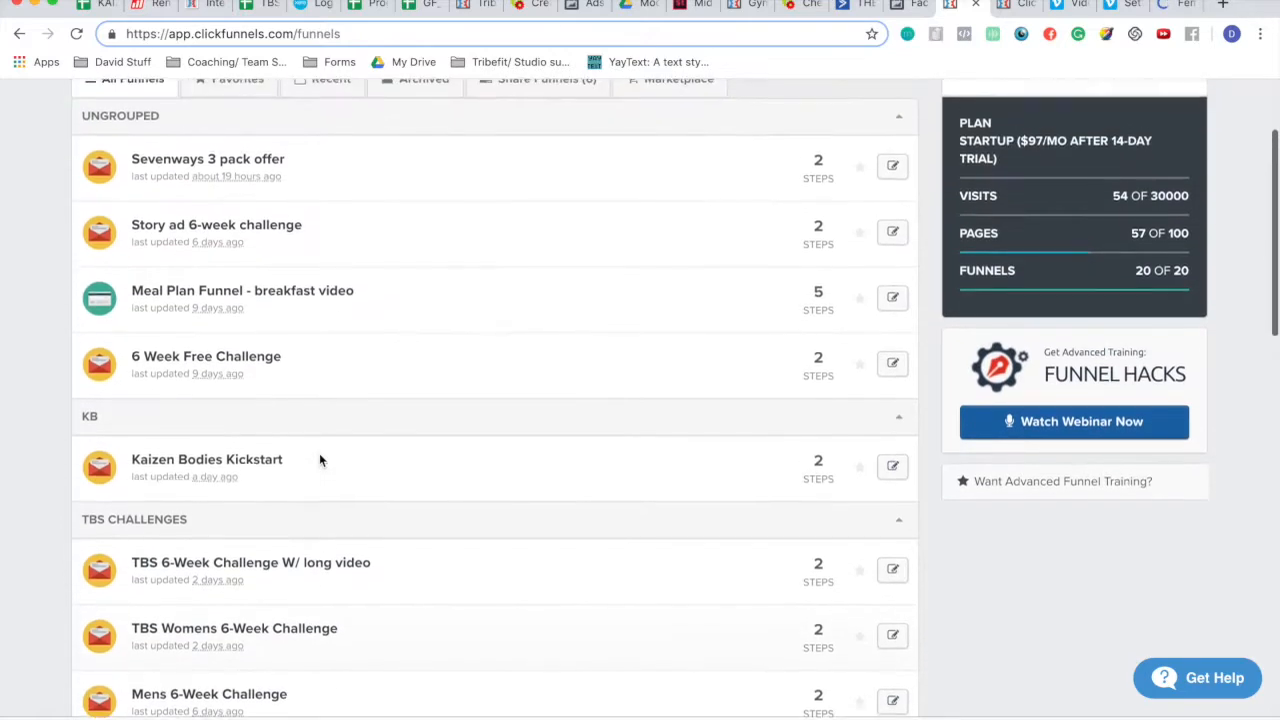
scroll(251, 236, "down", 10)
scroll(251, 240, "down", 9)
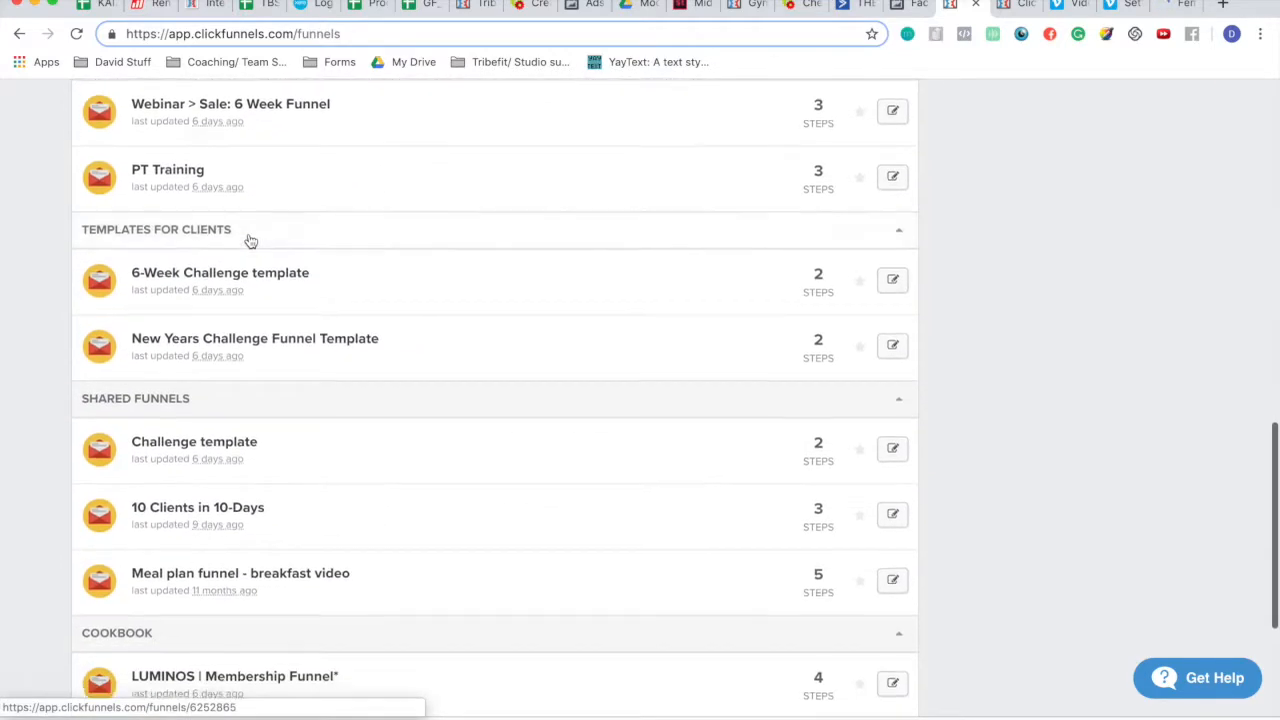
scroll(251, 240, "up", 15)
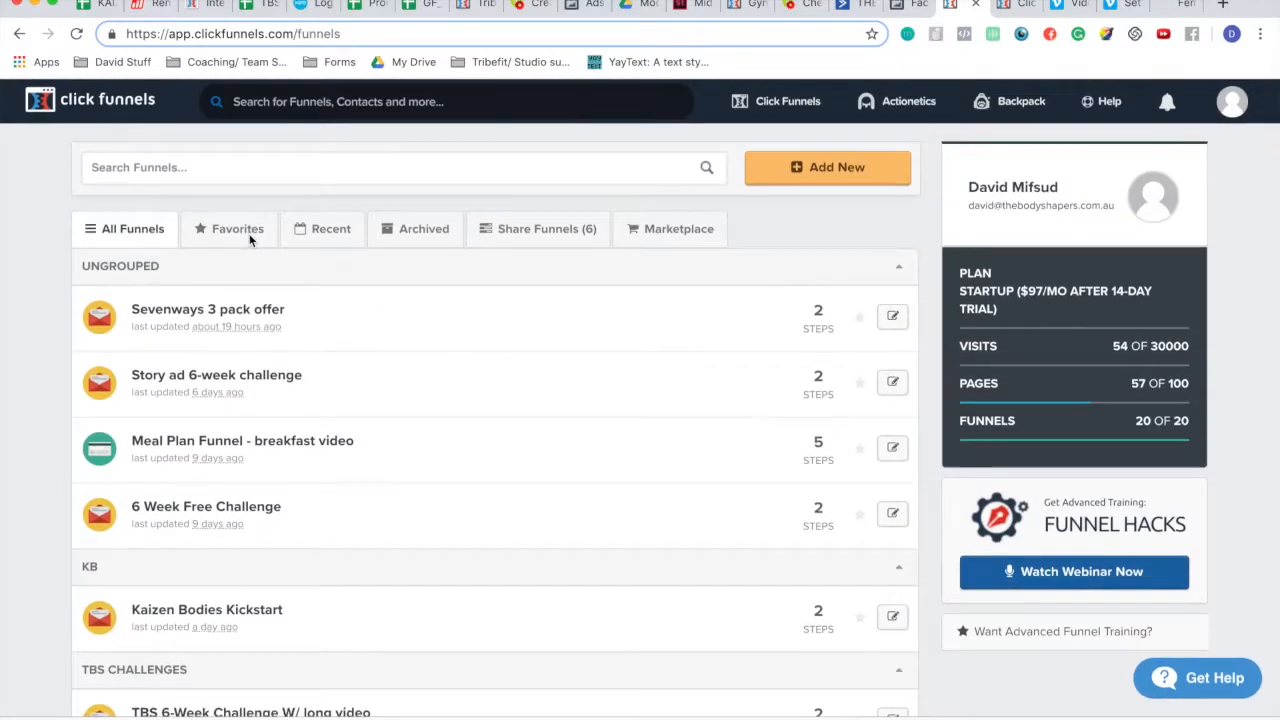
scroll(250, 240, "down", 7)
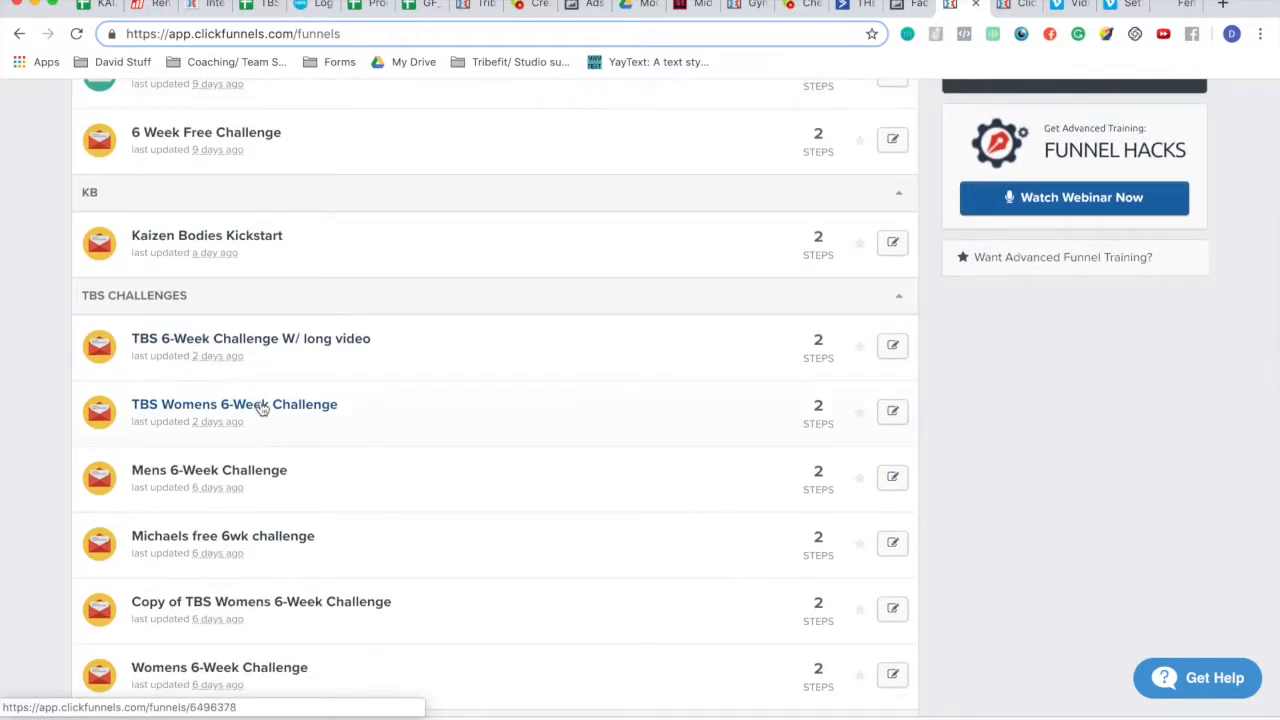
left_click(243, 668)
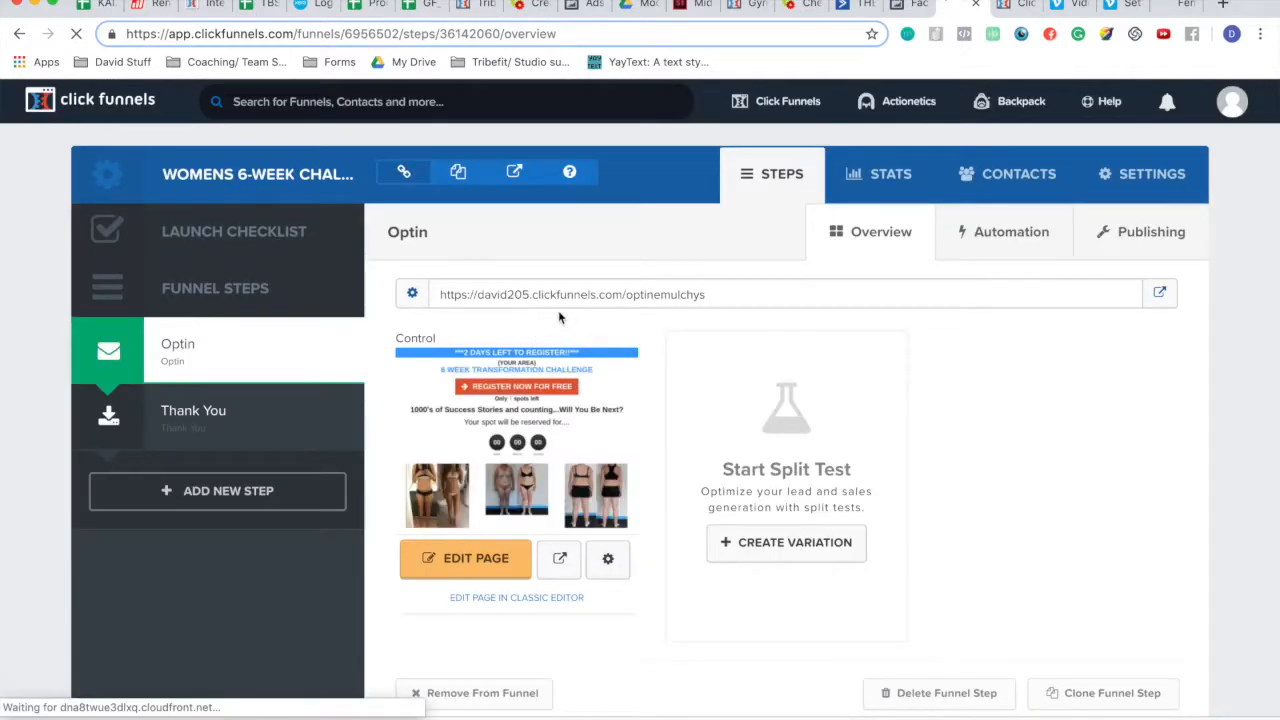
Step: Copy the Optin step's ClickFunnels domain without the page path, enter it as the pixel's website URL in Events Manager, and create the pixel
left_click_drag(628, 294, 440, 304)
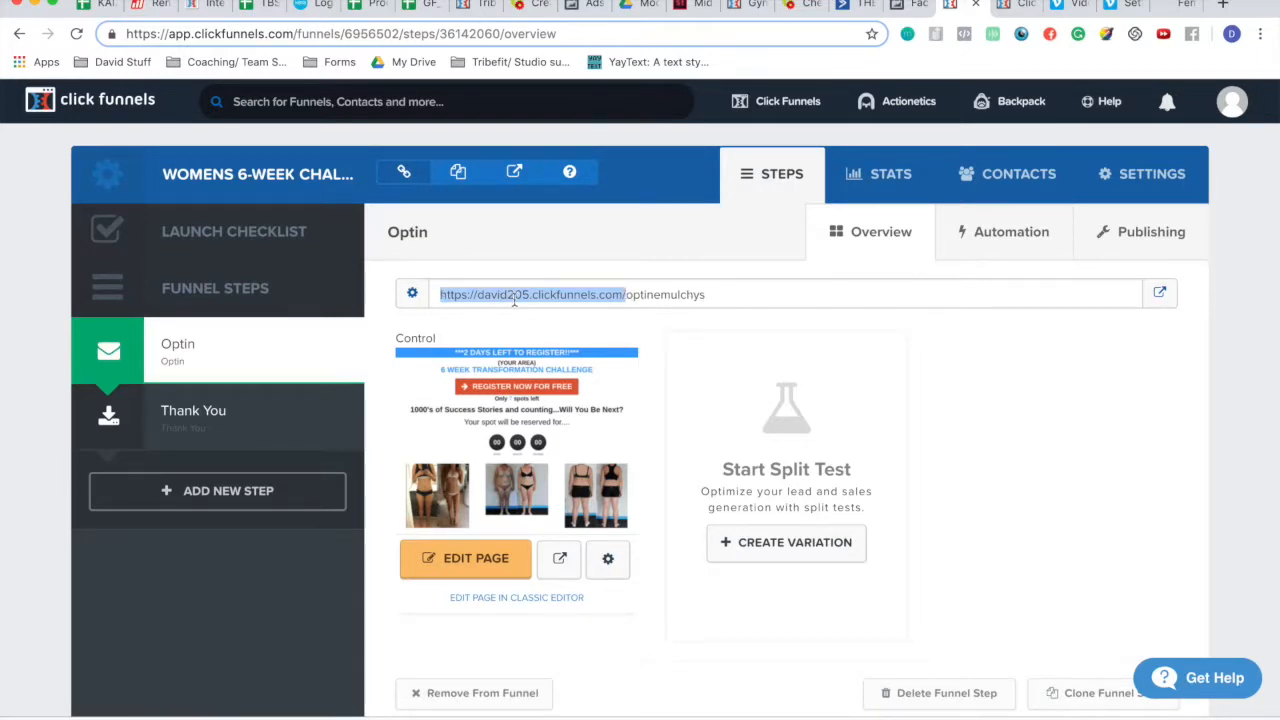
key("ctrl+c")
key("ctrl+shift+Tab")
key("ctrl+v")
left_click(884, 585)
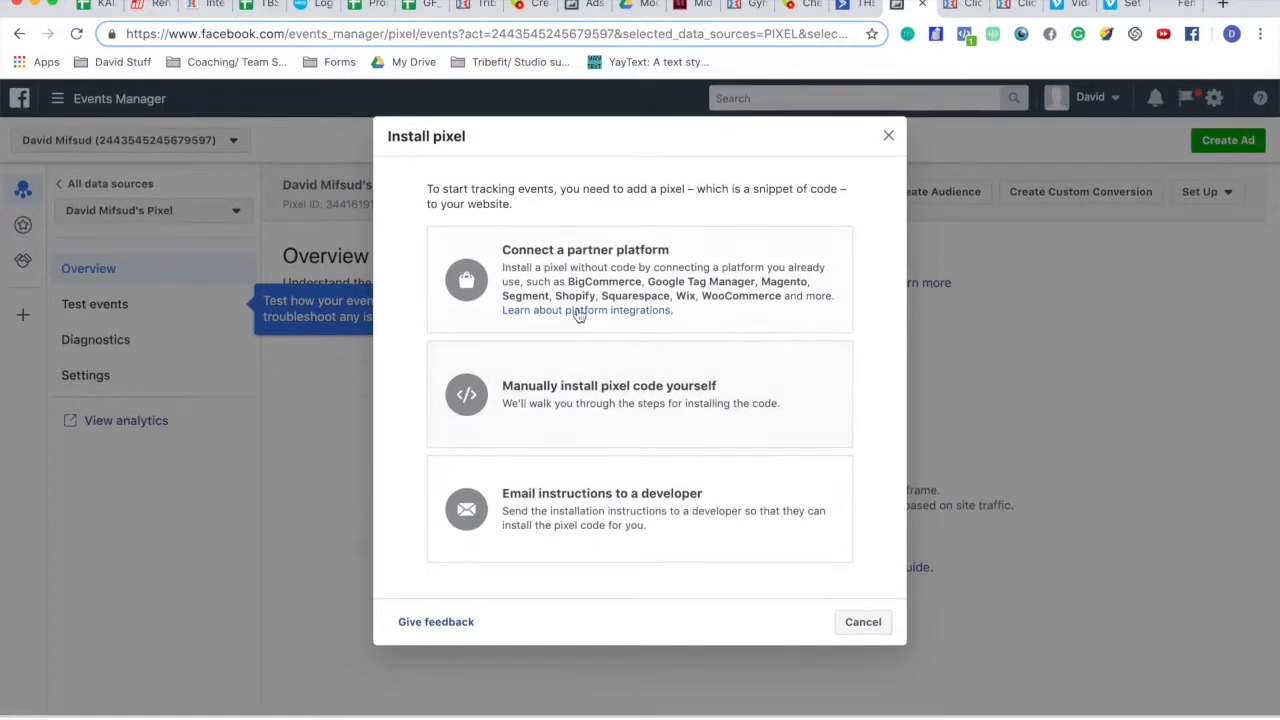
Step: Choose to install the pixel code manually and copy the entire Facebook pixel code to the clipboard
left_click(682, 410)
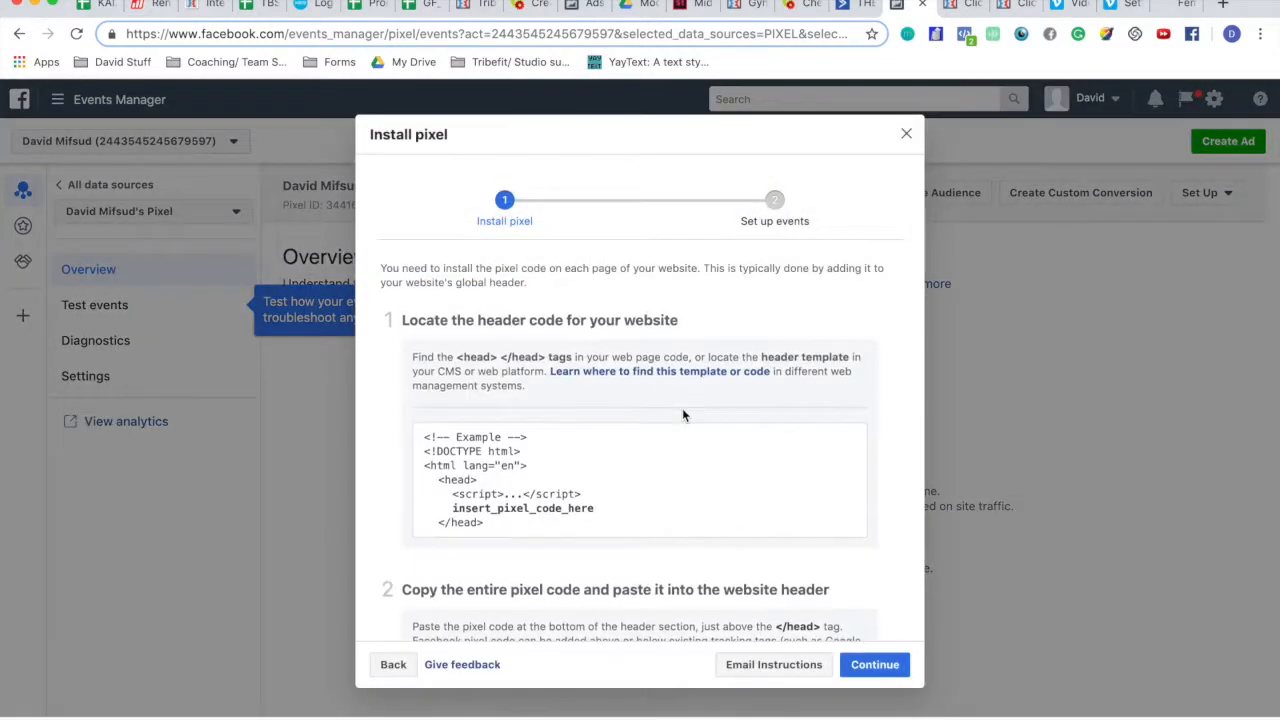
scroll(583, 300, "down", 5)
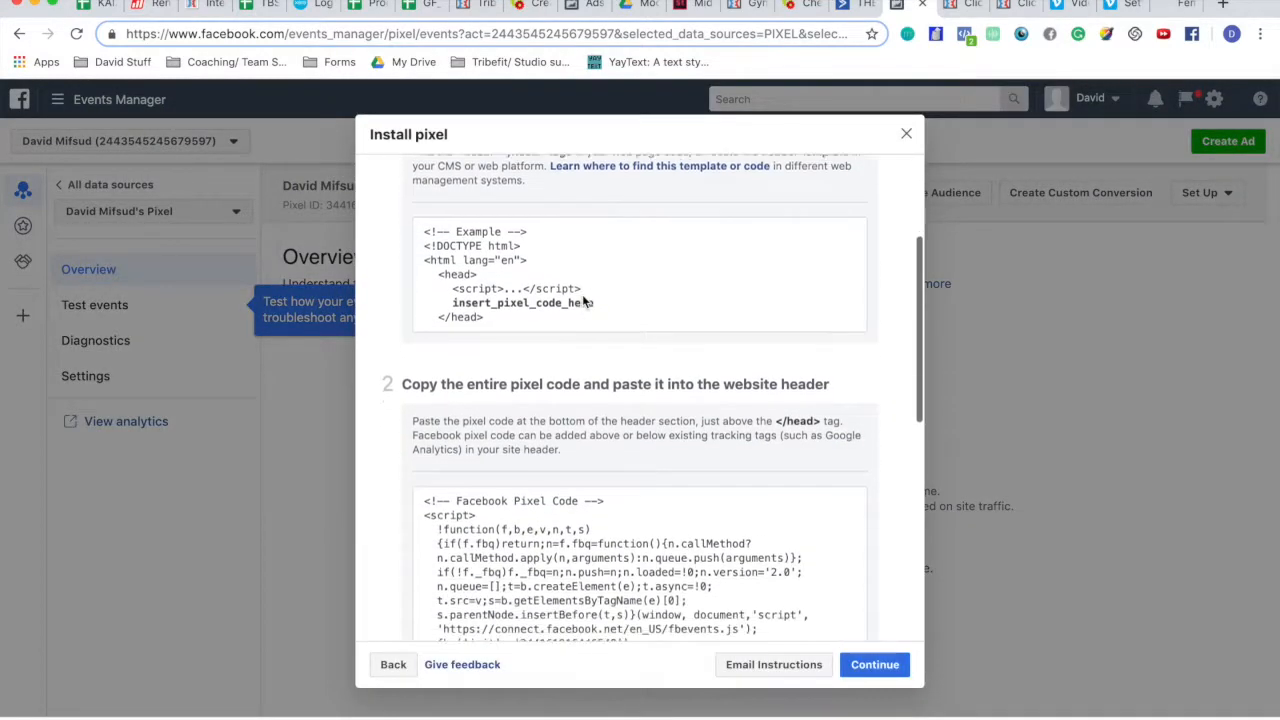
mouse_move(490, 445)
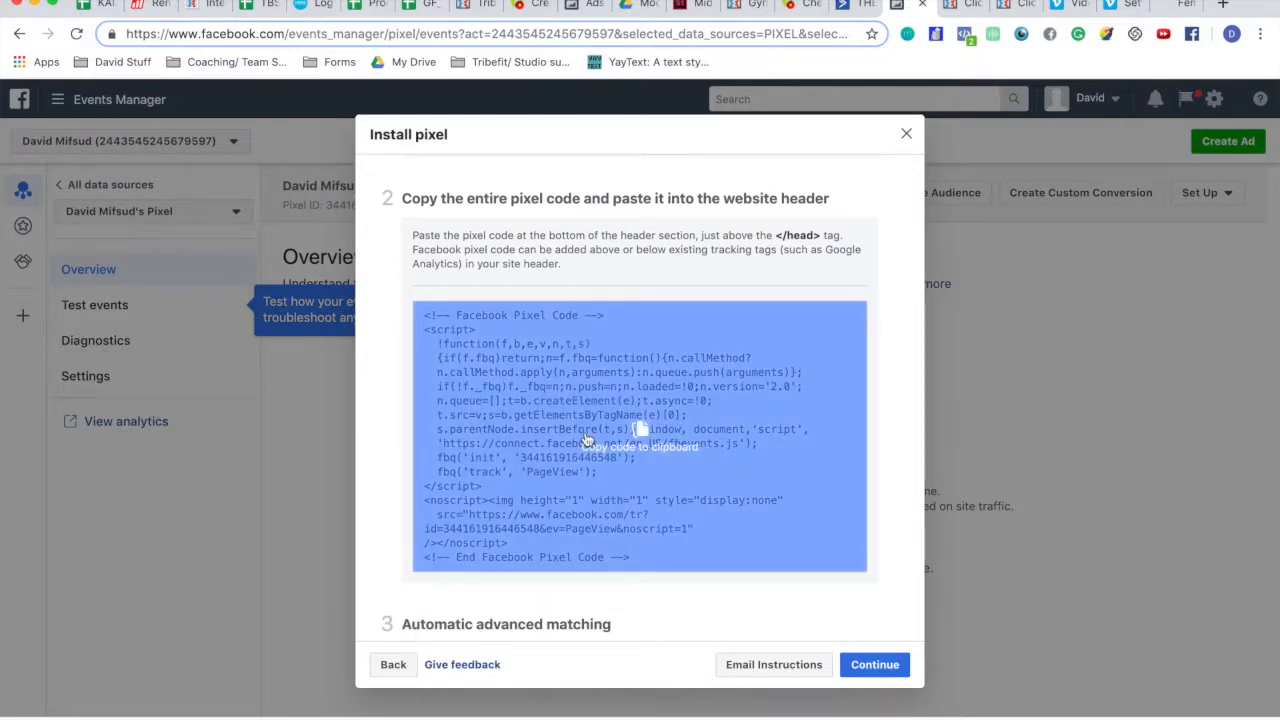
scroll(588, 440, "down", 1)
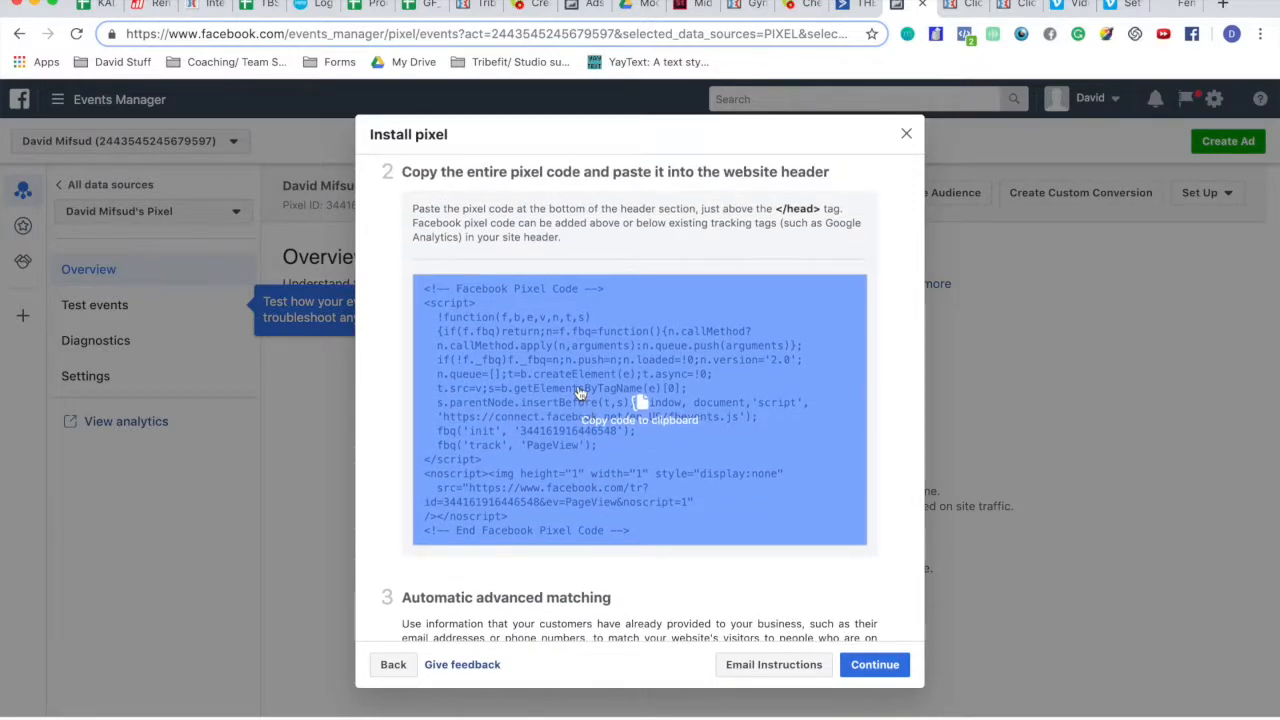
left_click(580, 393)
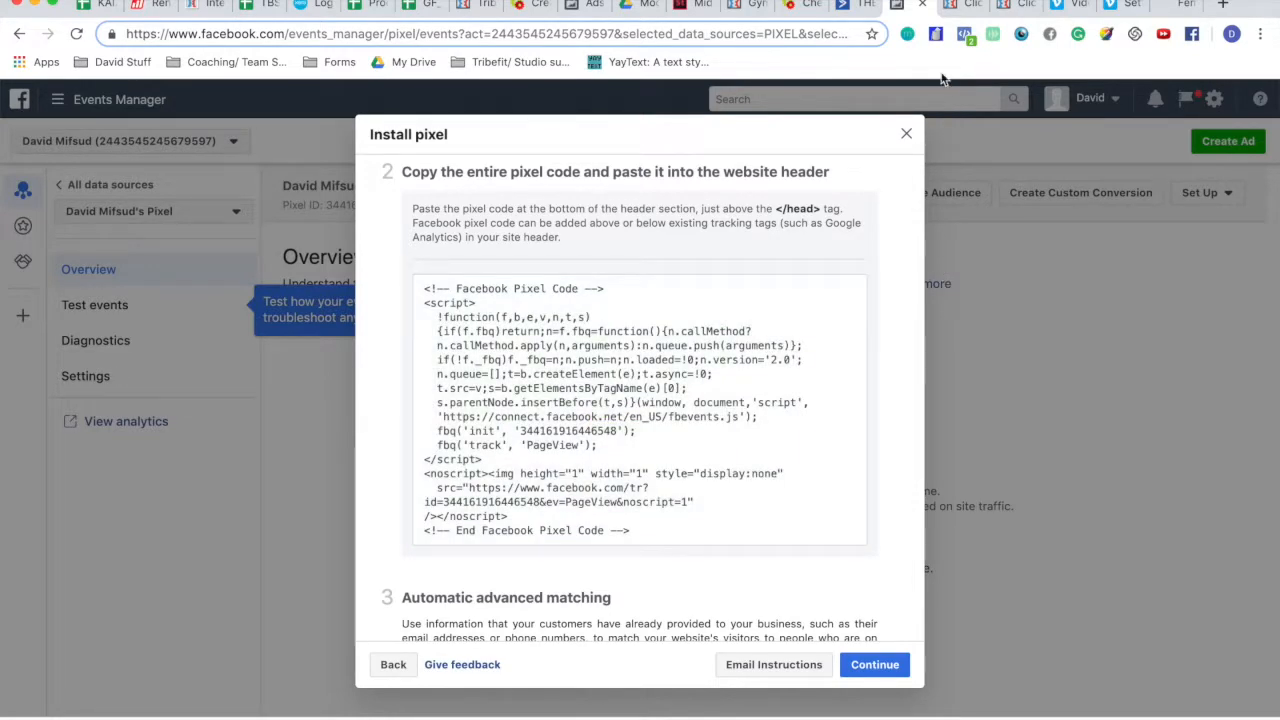
Step: Switch to ClickFunnels and open the Womens 6-Week Challenge funnel's Optin page in the page editor
left_click(956, 6)
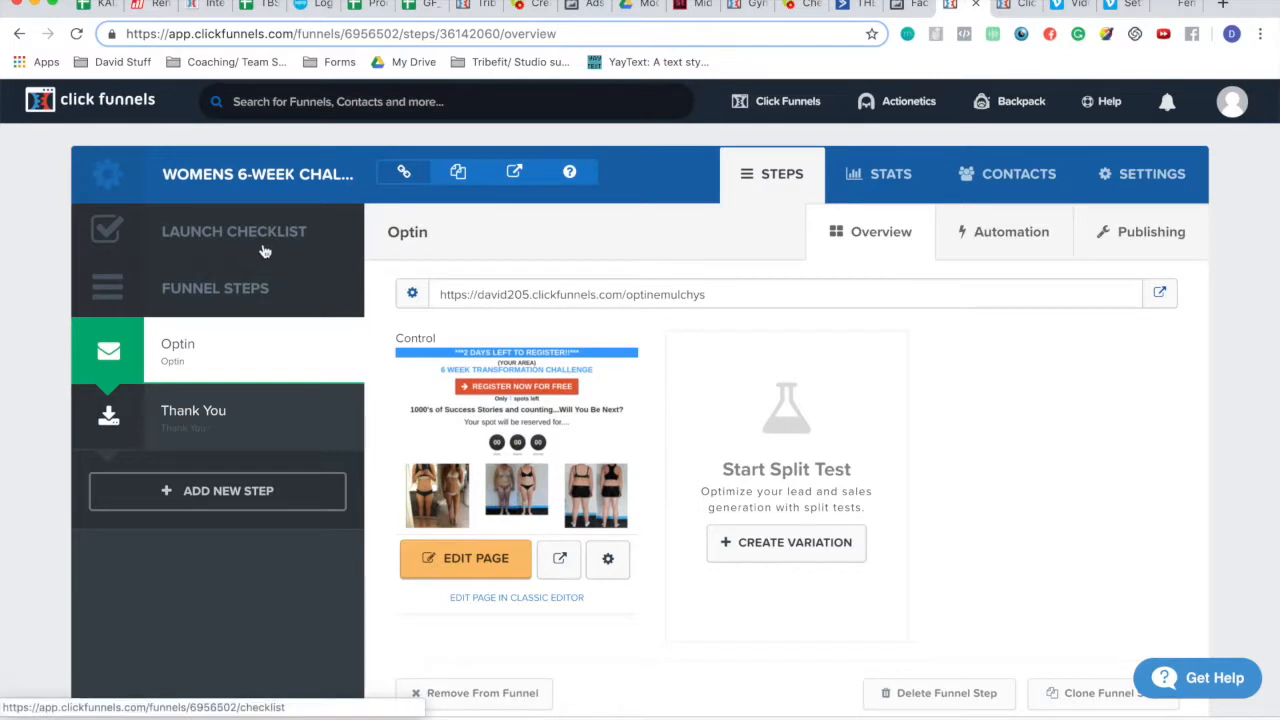
left_click(468, 565)
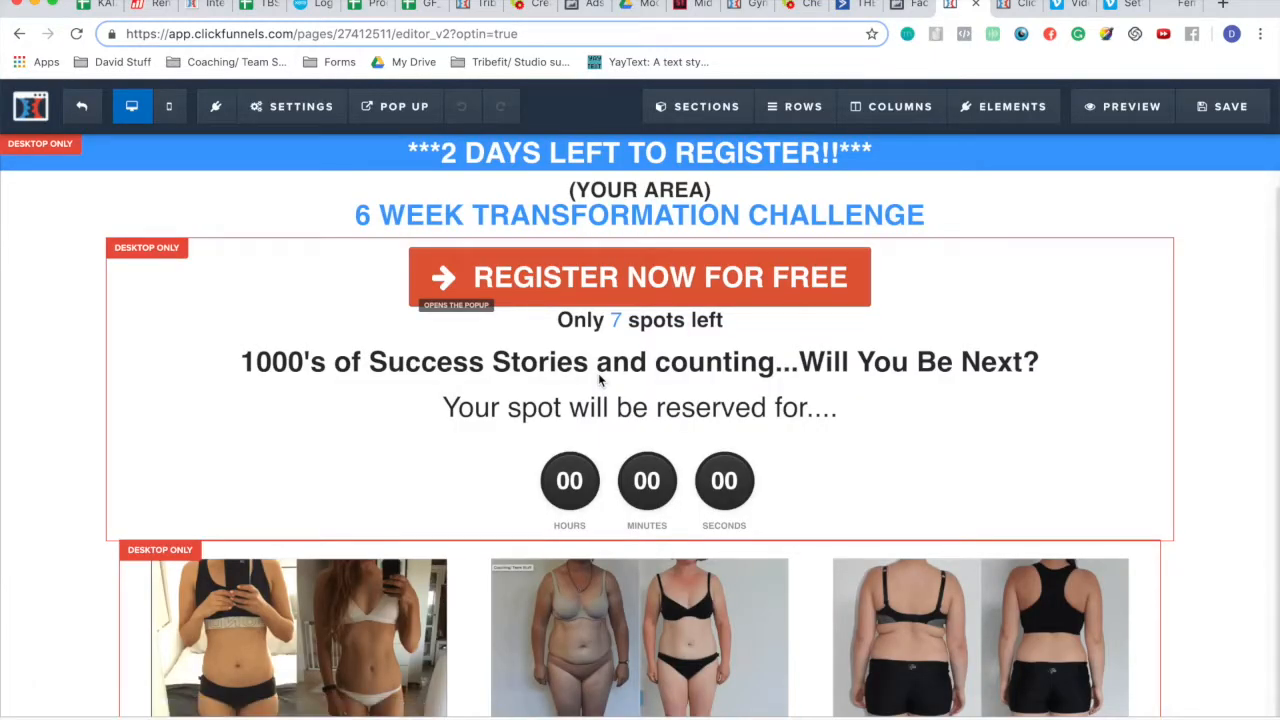
Step: Replace the Optin page's header tracking code with the copied Facebook pixel code and save the page
mouse_move(314, 126)
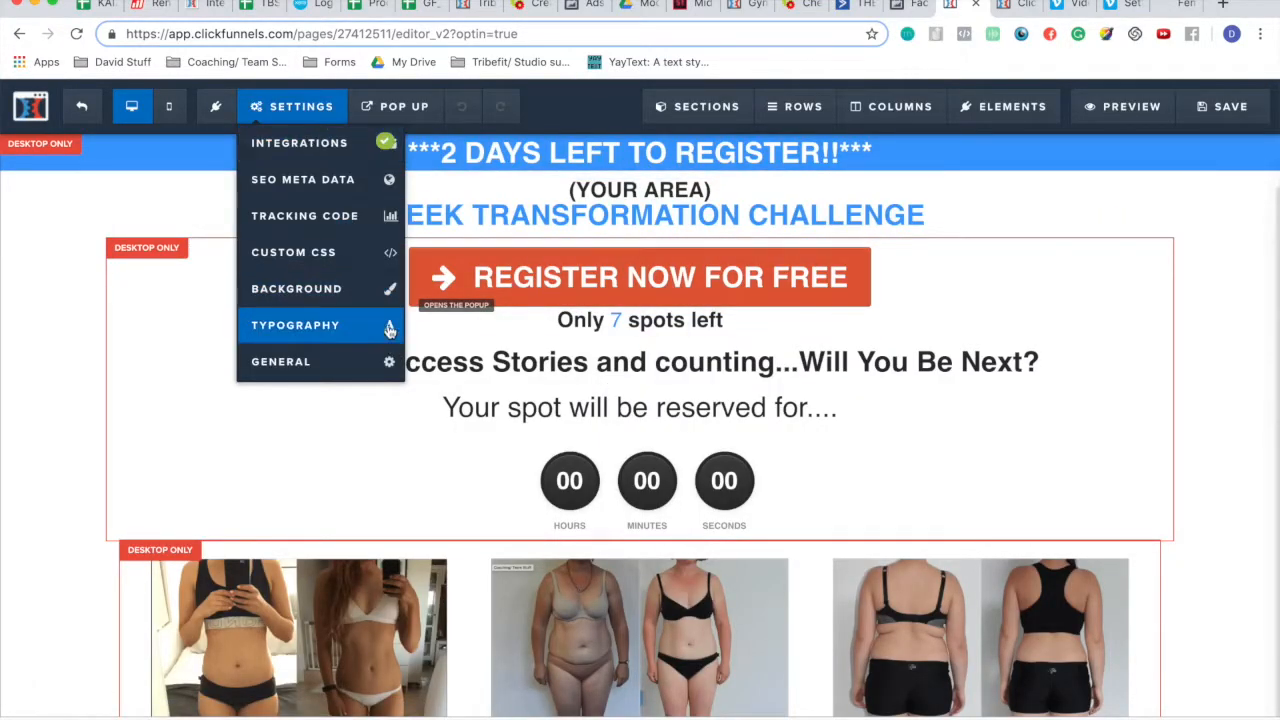
left_click(324, 228)
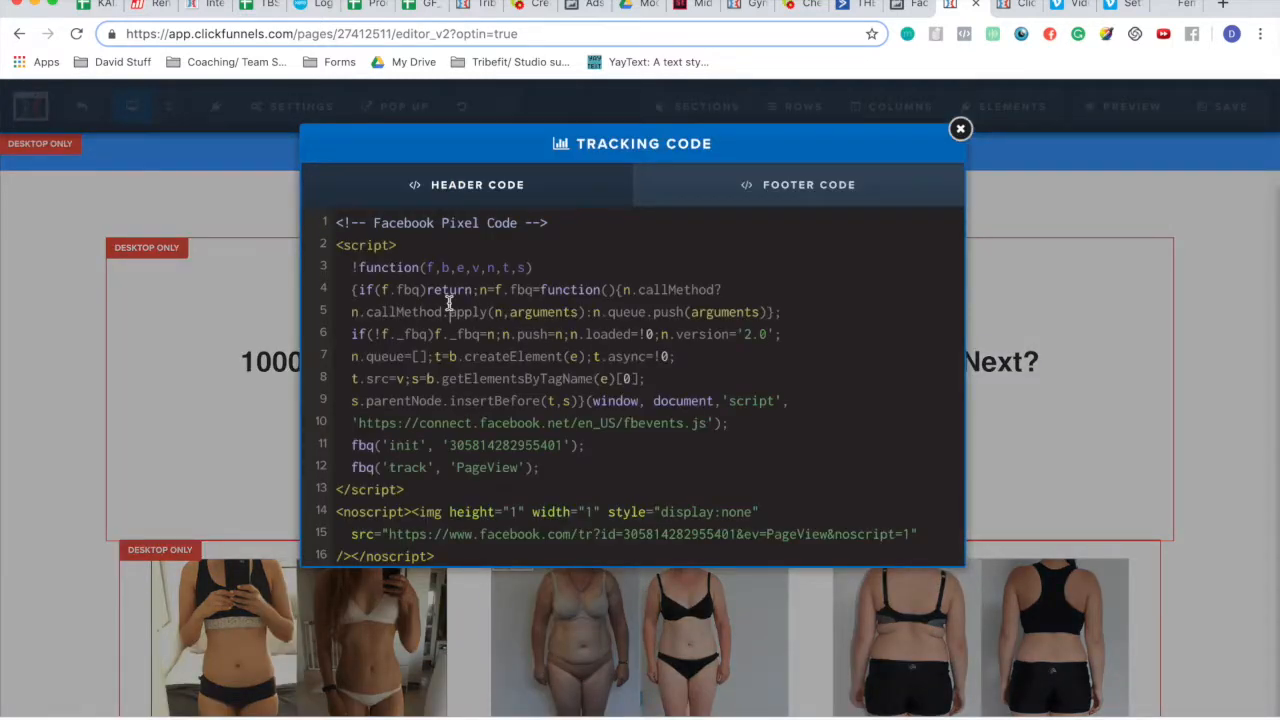
key("super+a")
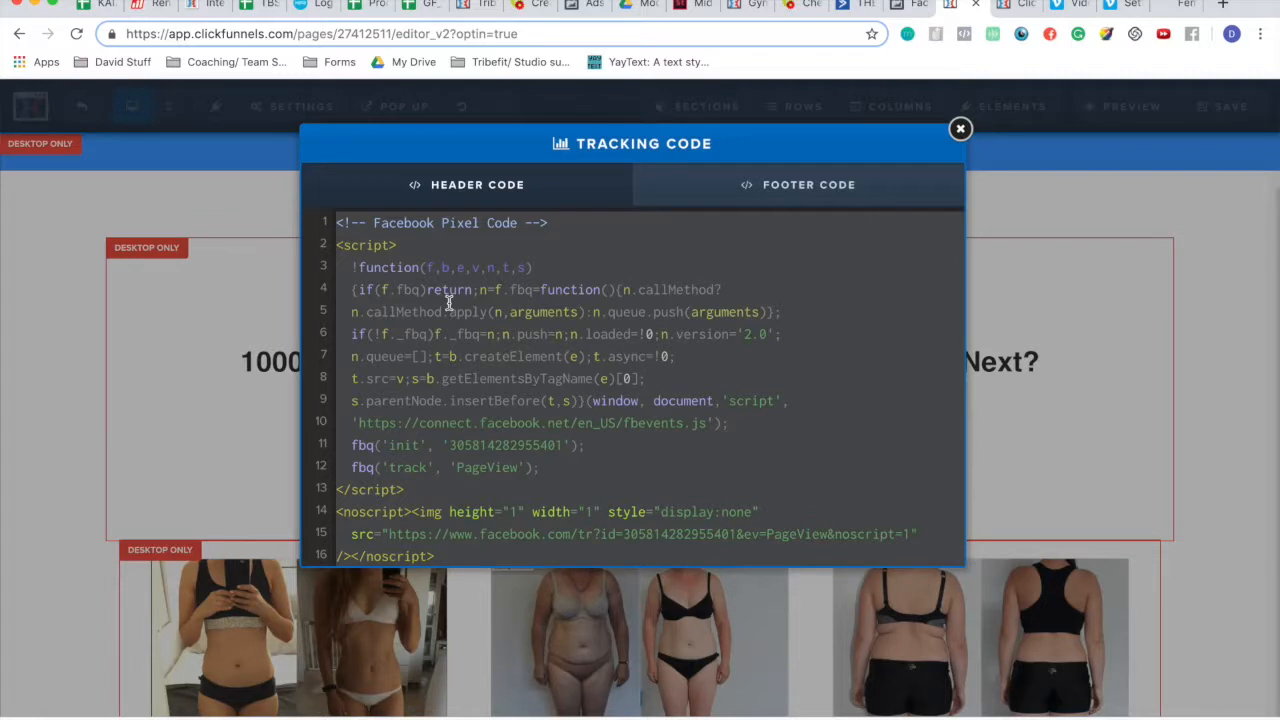
key("BackSpace")
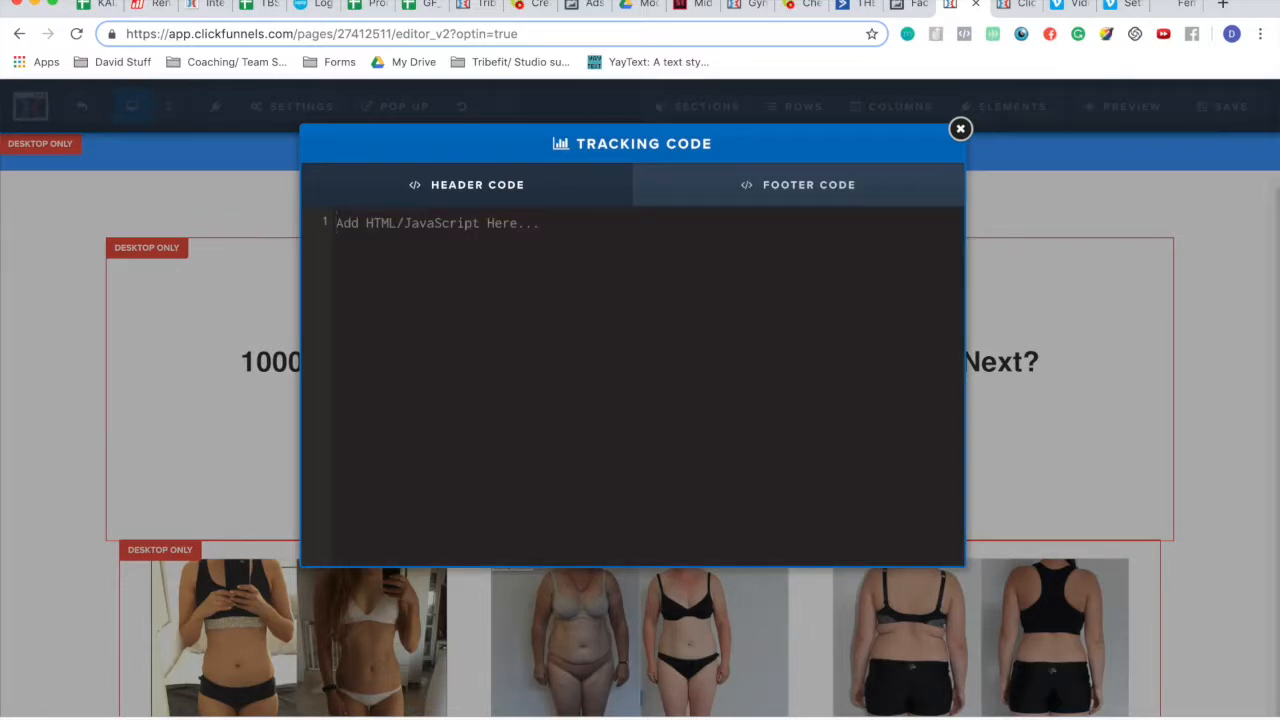
key("super+v")
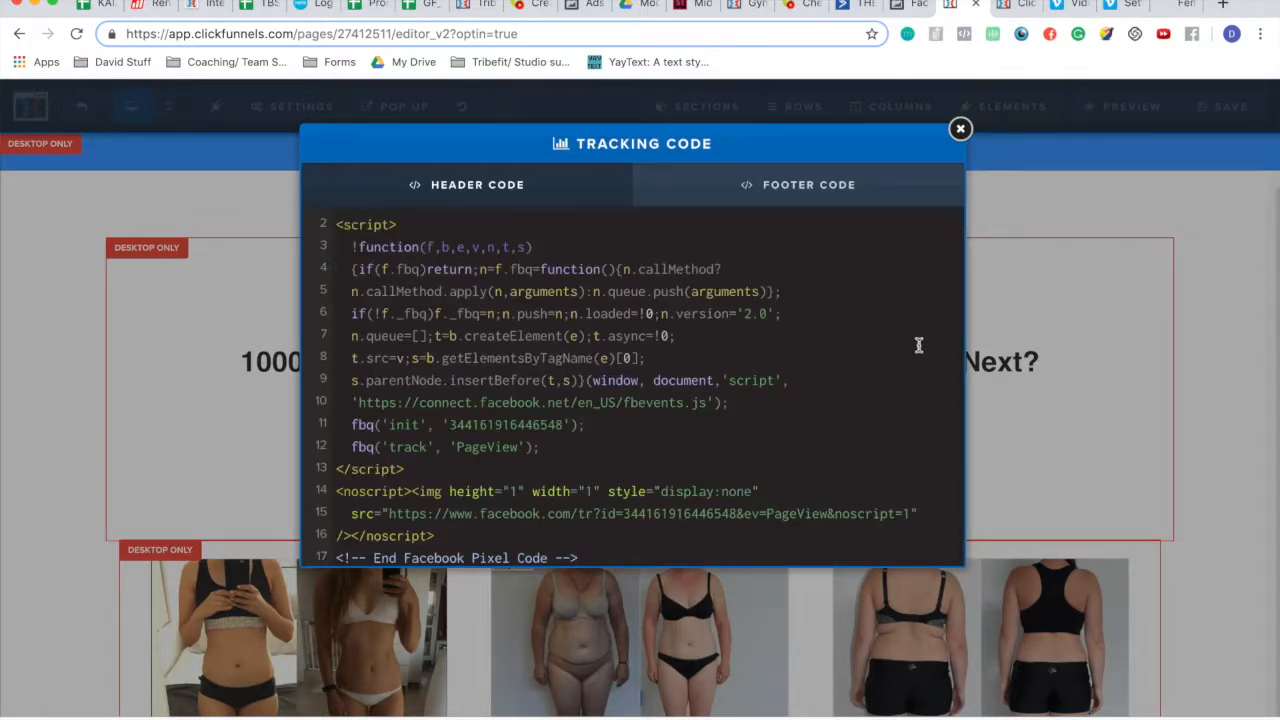
left_click(1096, 405)
left_click(1214, 112)
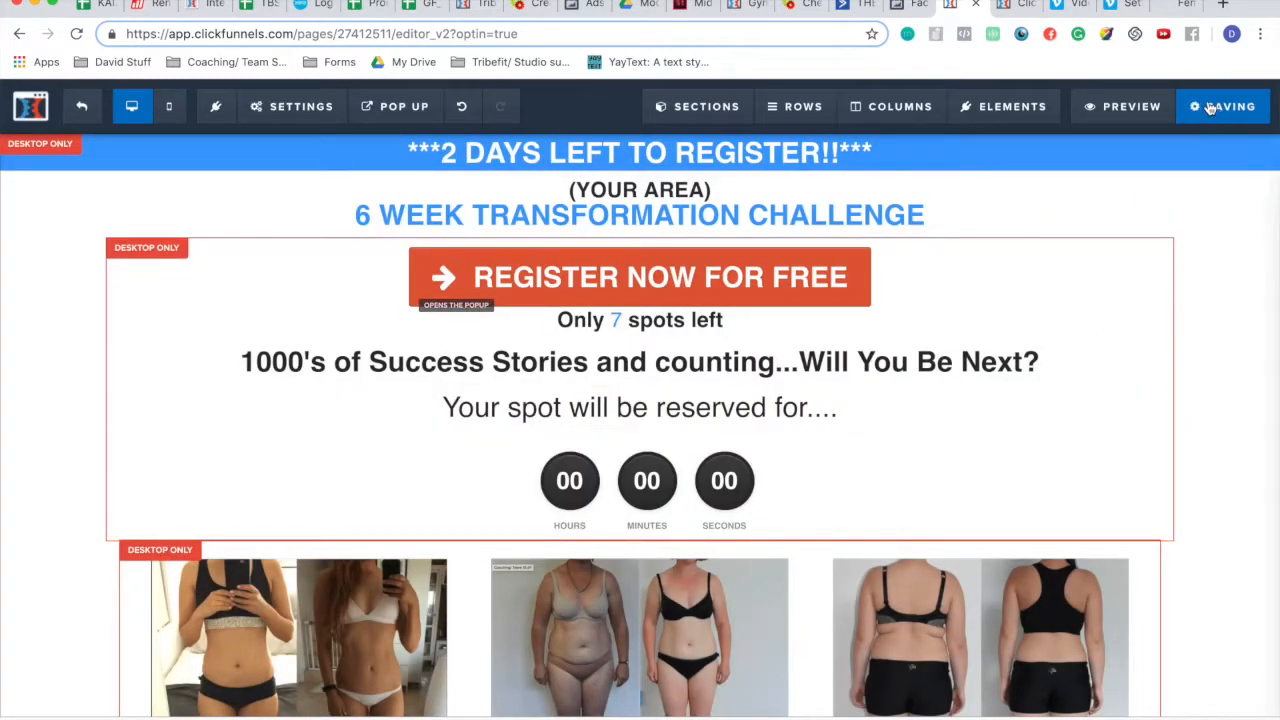
Step: Copy the pixel code again in Events Manager, switch back to ClickFunnels and open the funnel's Thank You page in the page editor
left_click(897, 8)
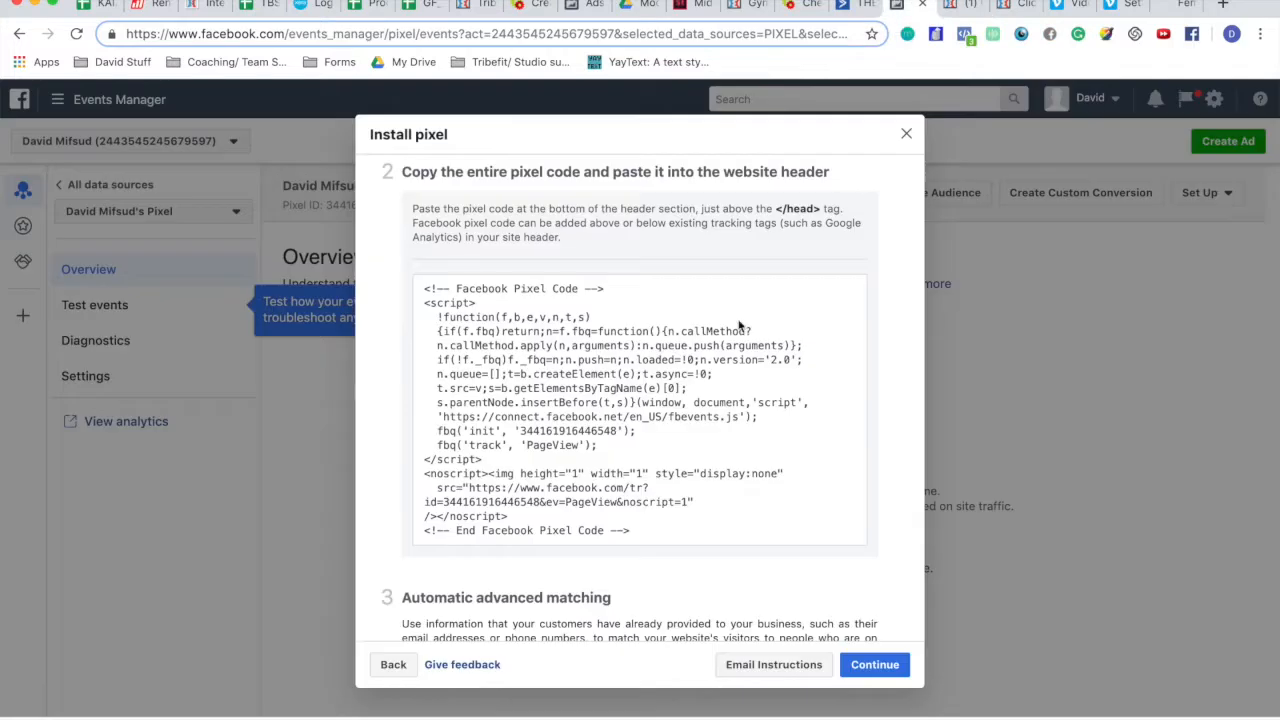
left_click(610, 418)
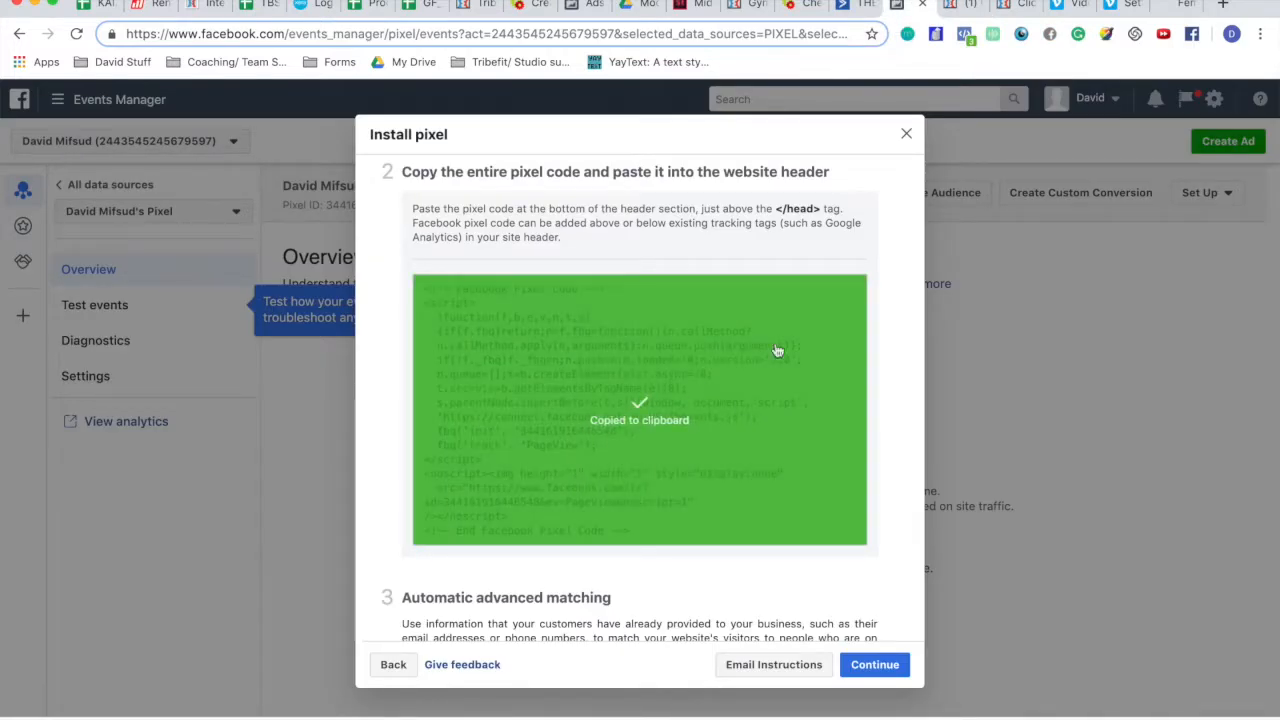
left_click(1166, 12)
left_click(1189, 4)
left_click(962, 8)
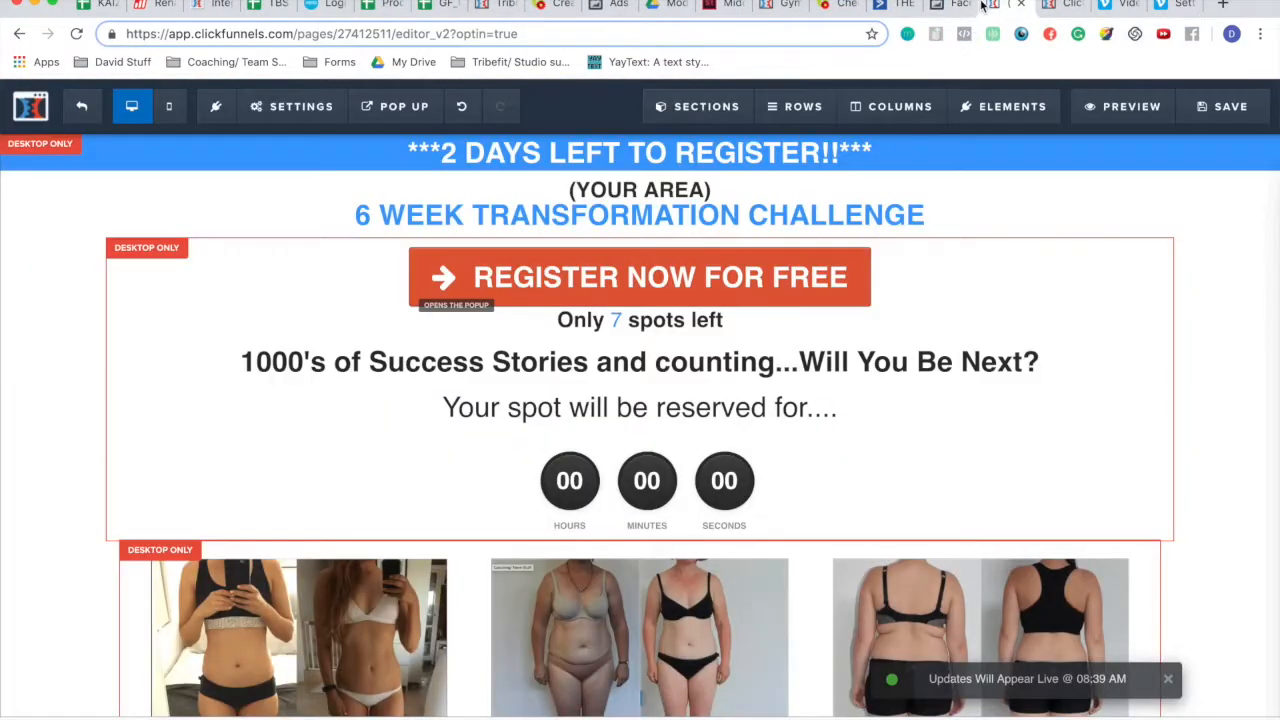
left_click(82, 106)
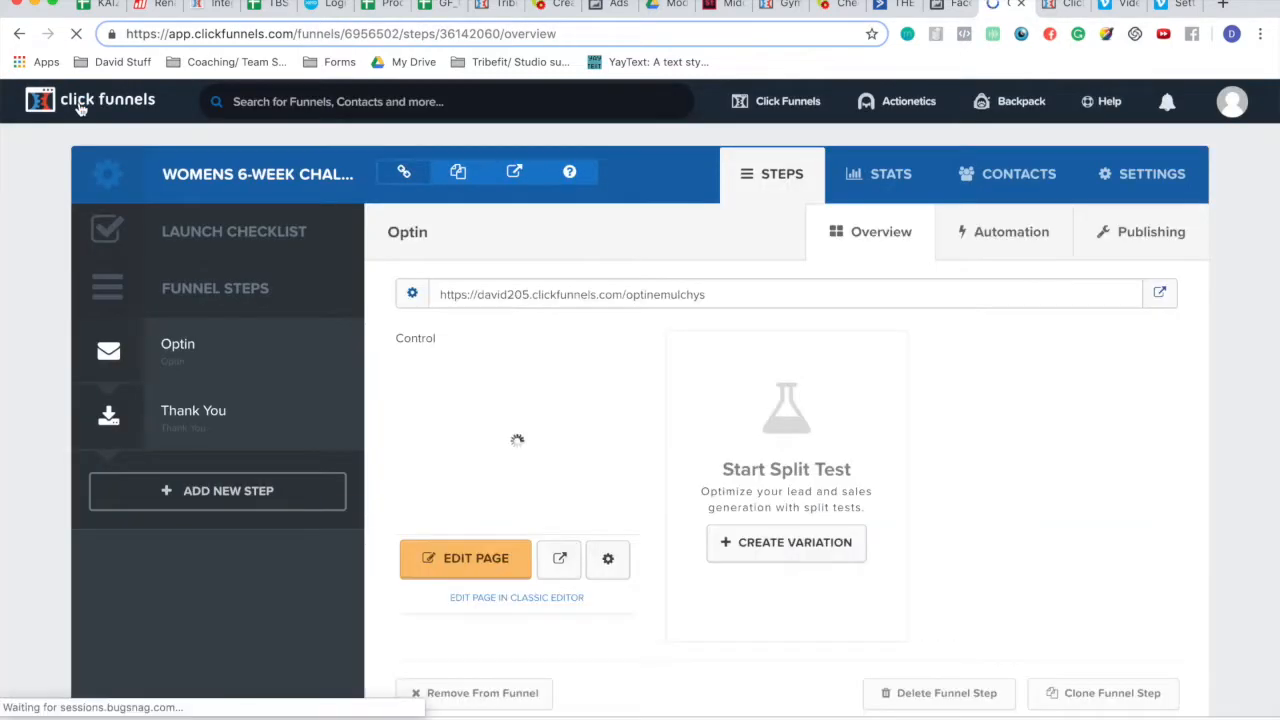
left_click(203, 410)
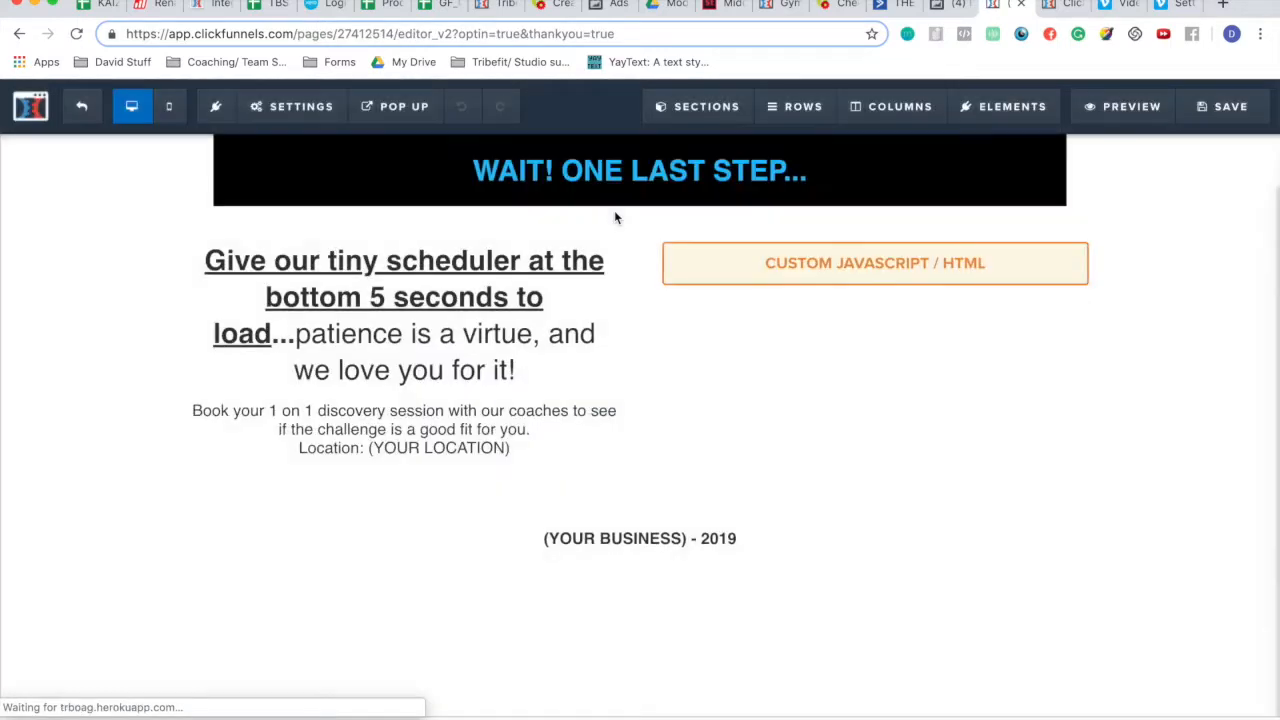
Step: Replace the Thank You page's header tracking code with the copied Facebook pixel code and save the page
left_click(329, 106)
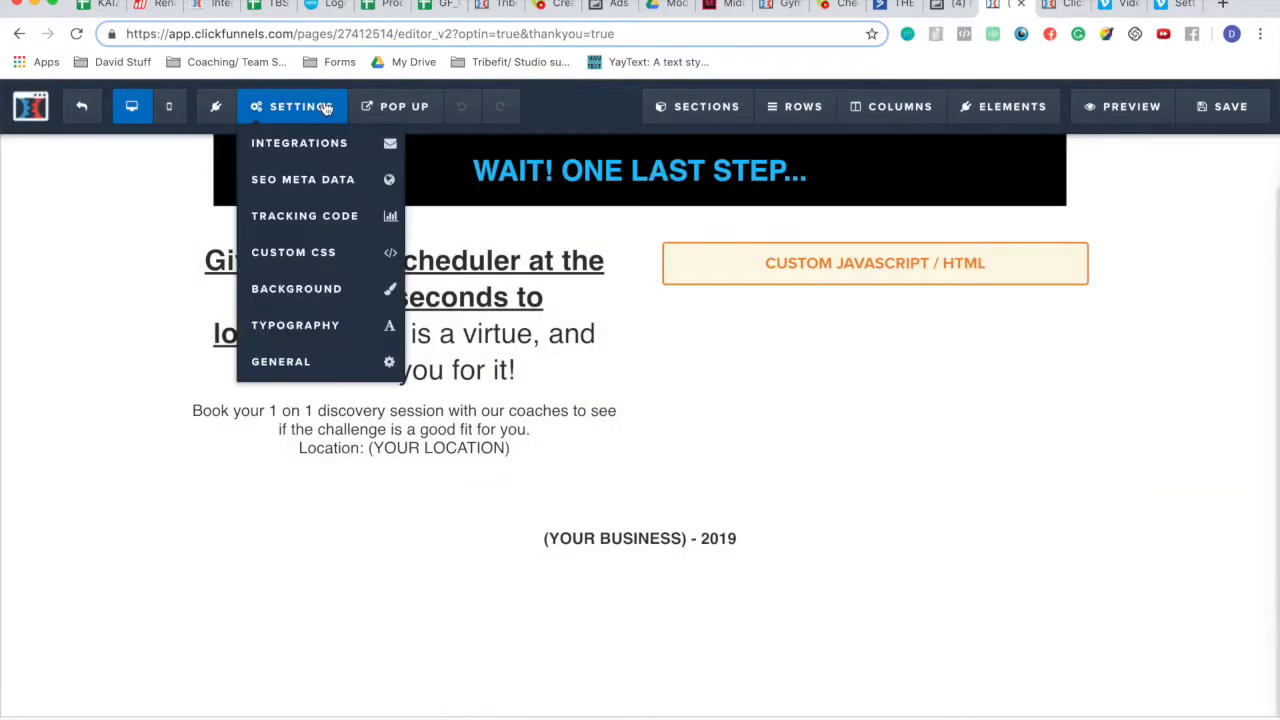
left_click(329, 214)
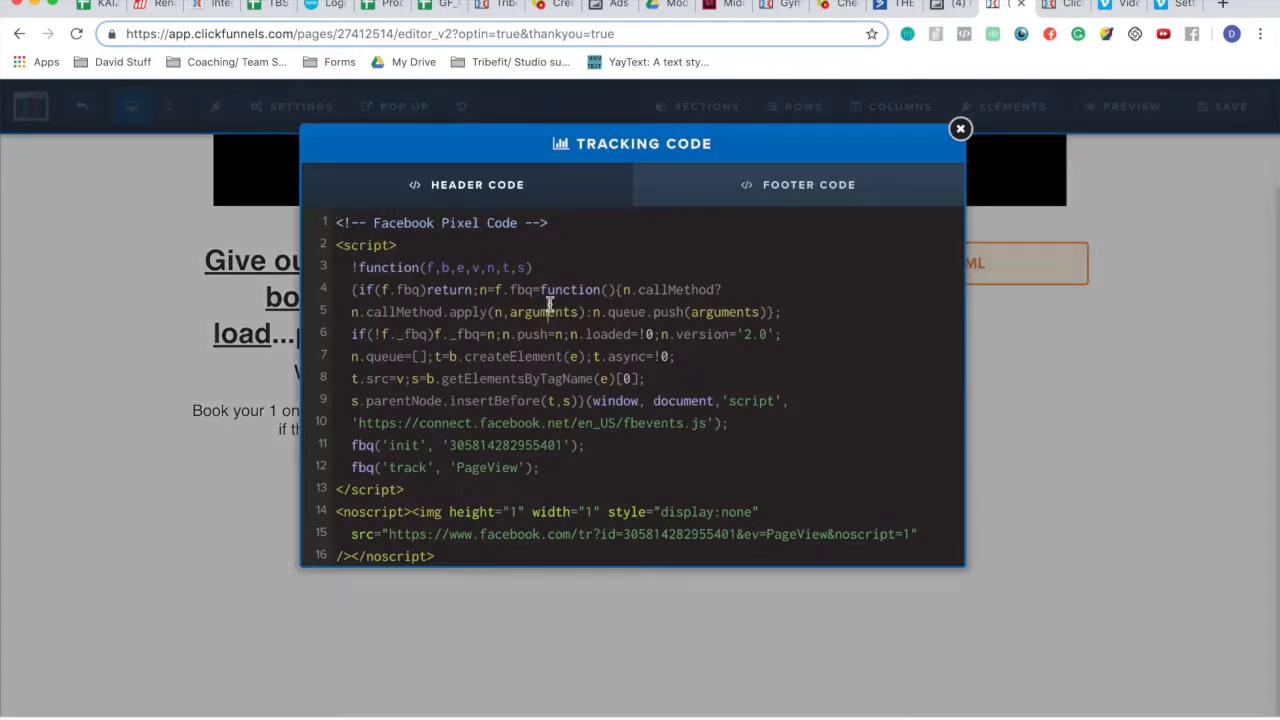
key("super+a")
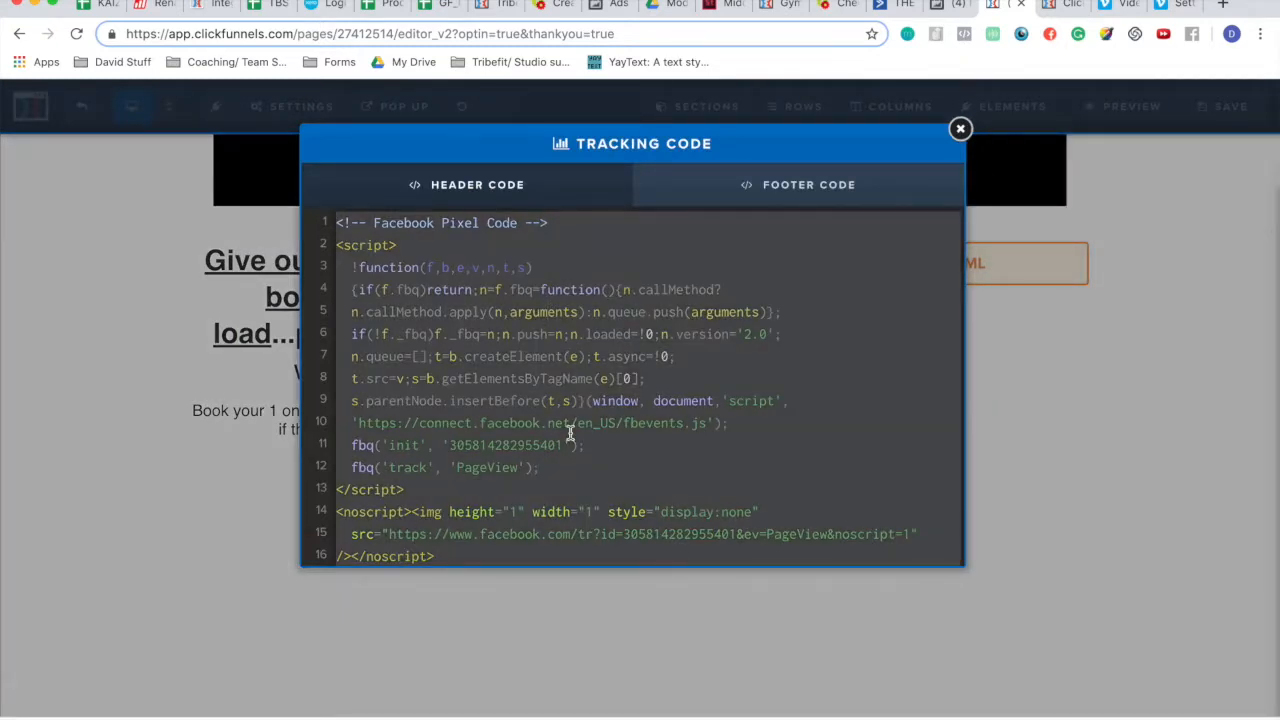
key("BackSpace")
key("super+v")
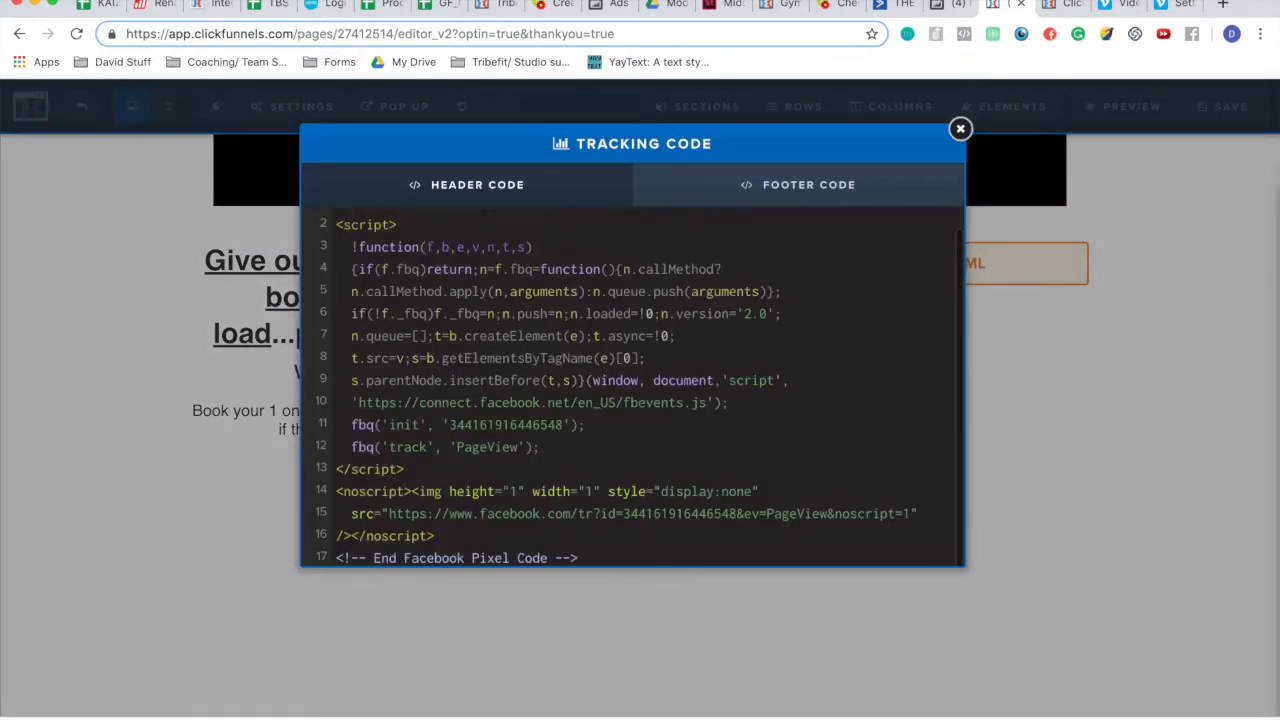
left_click(1059, 500)
left_click(1203, 106)
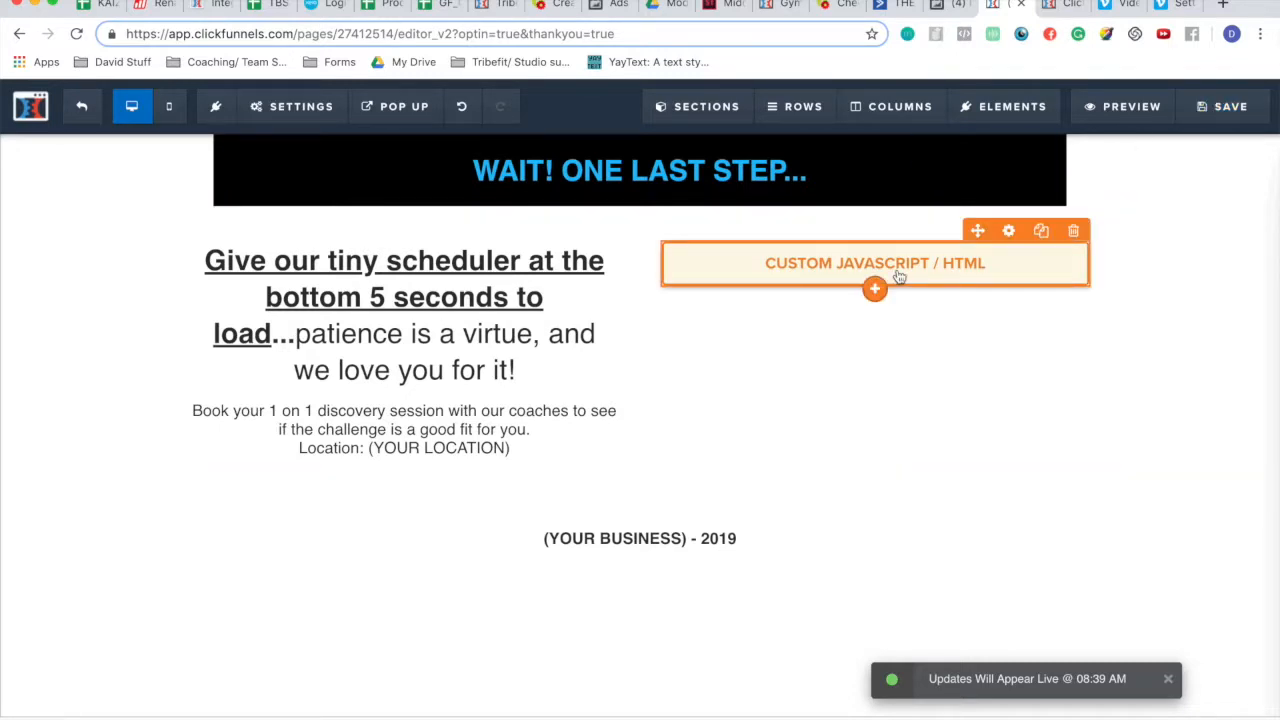
Step: Return to the funnel's Optin step, switch to Events Manager and finish the pixel installation without setting up events
left_click(86, 108)
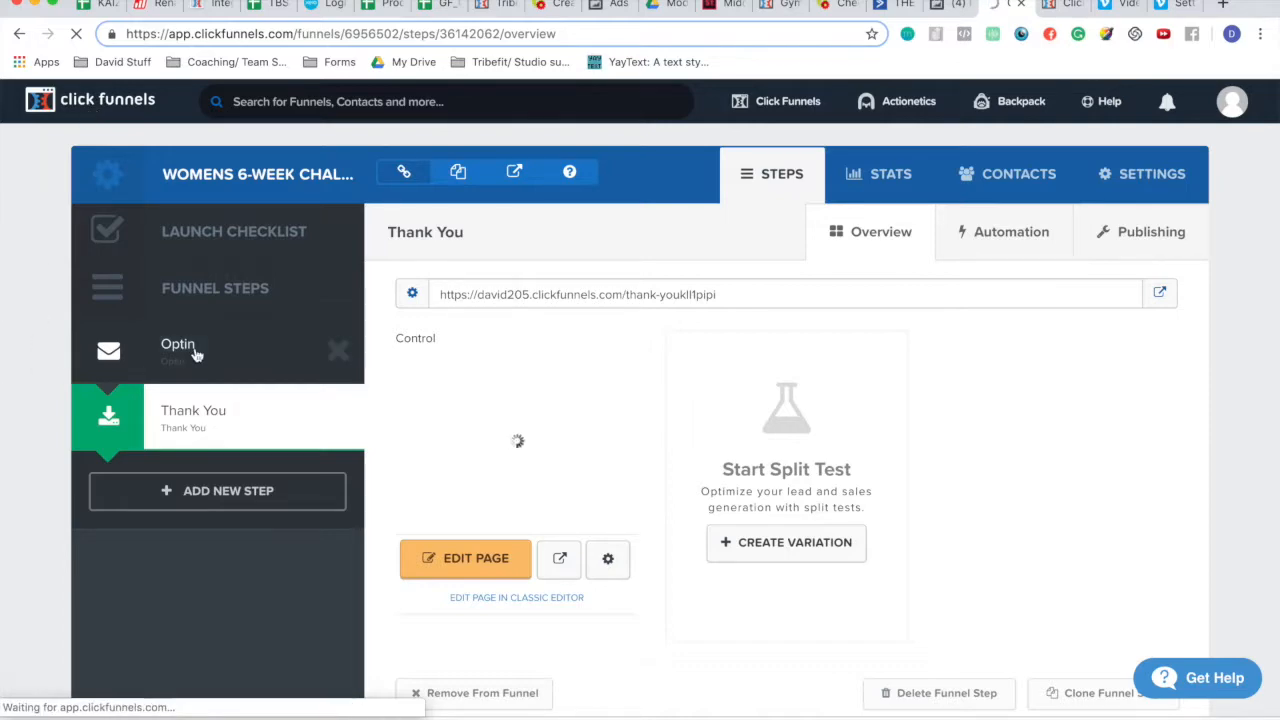
left_click(195, 352)
left_click(953, 8)
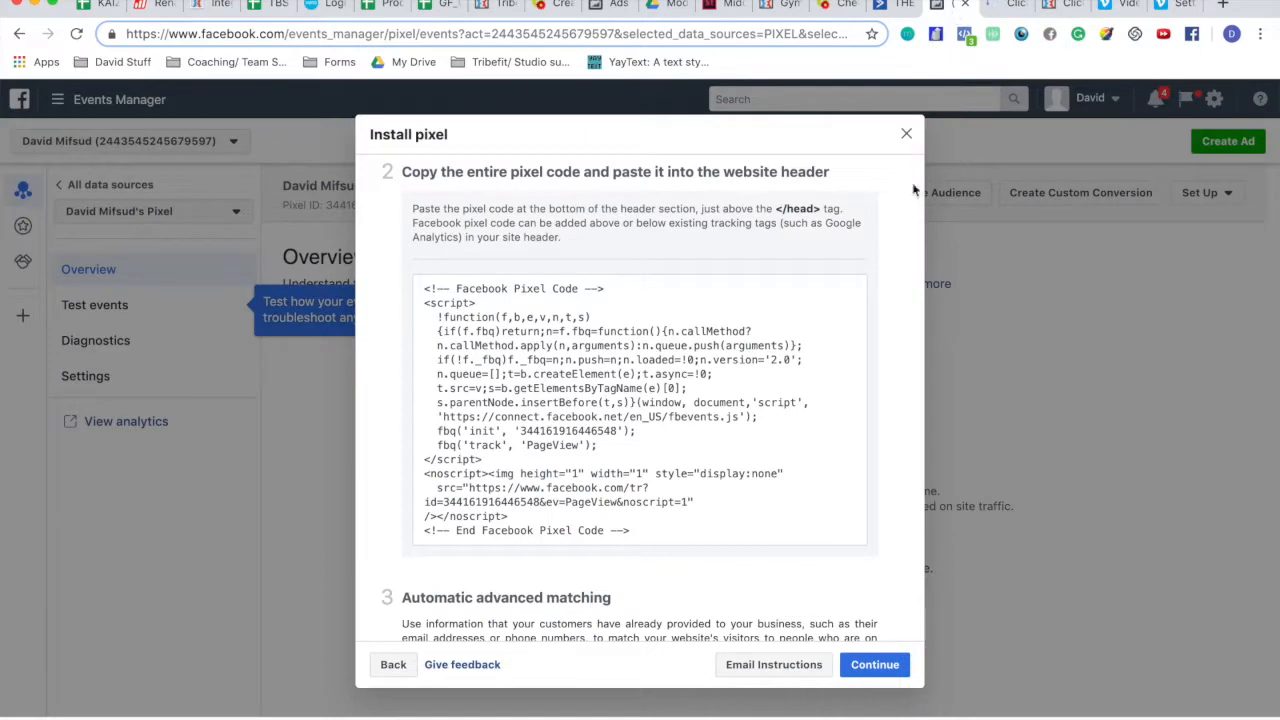
left_click(866, 664)
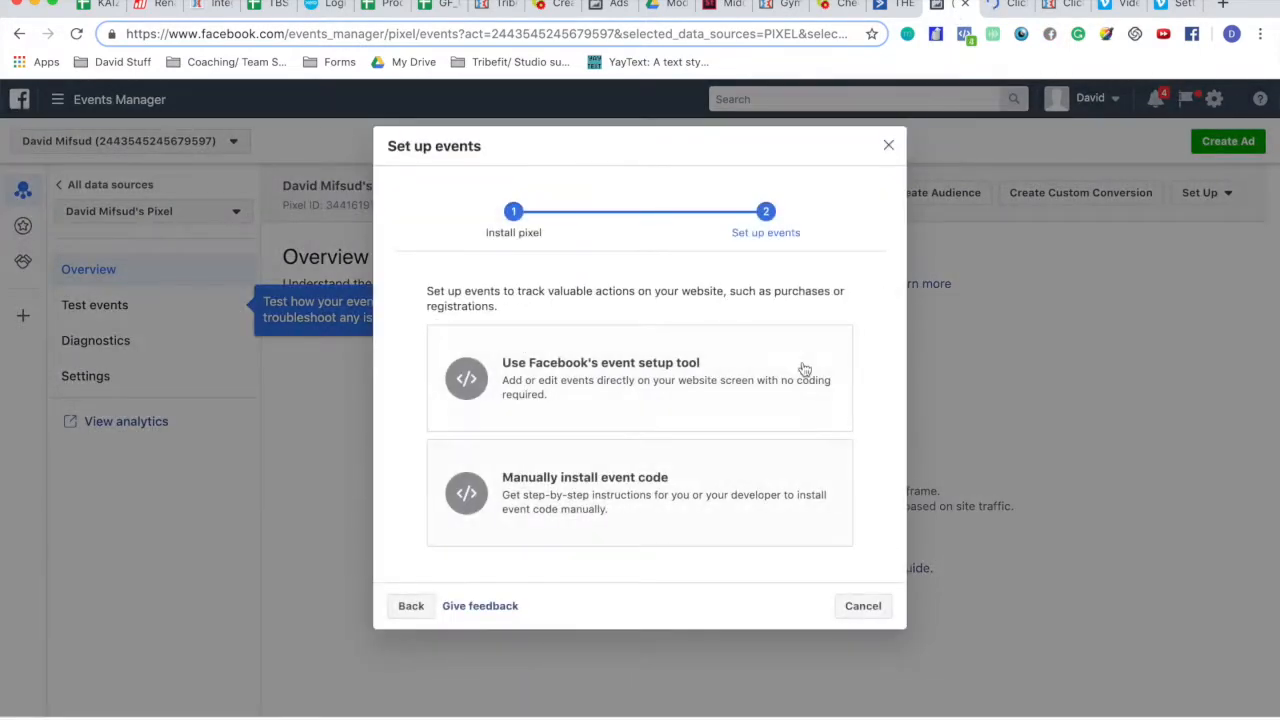
left_click(862, 606)
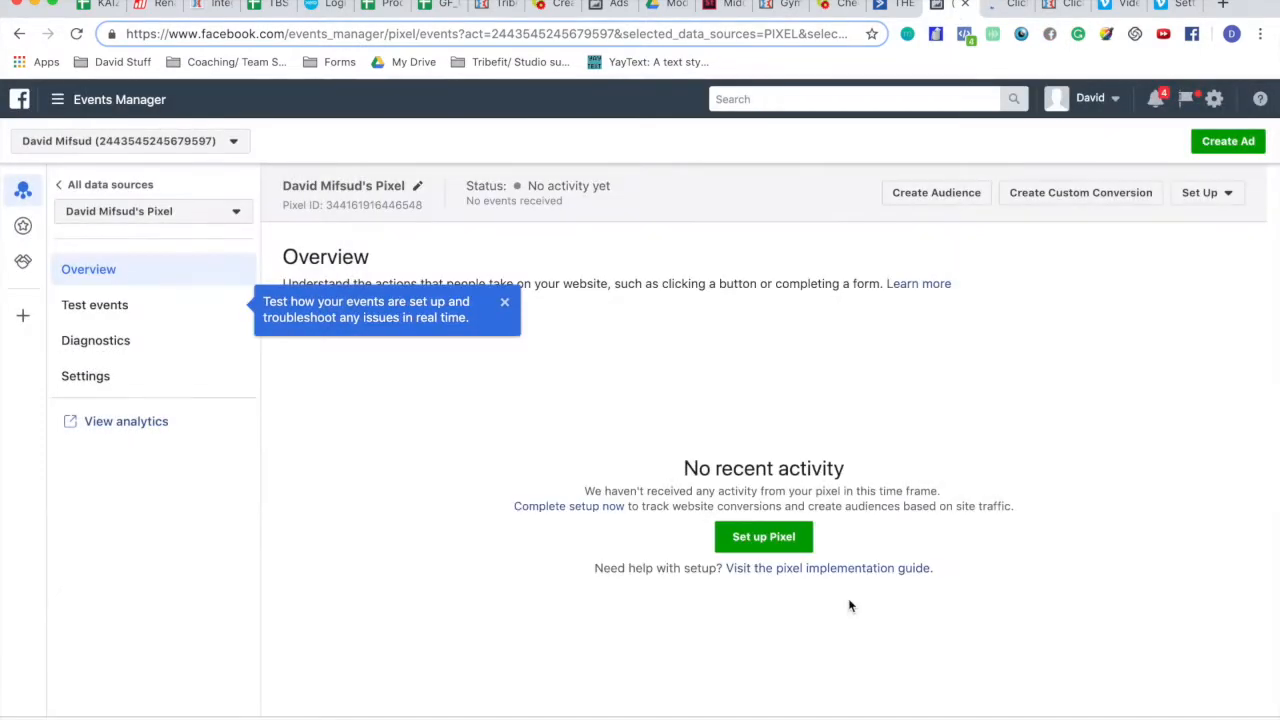
left_click(505, 303)
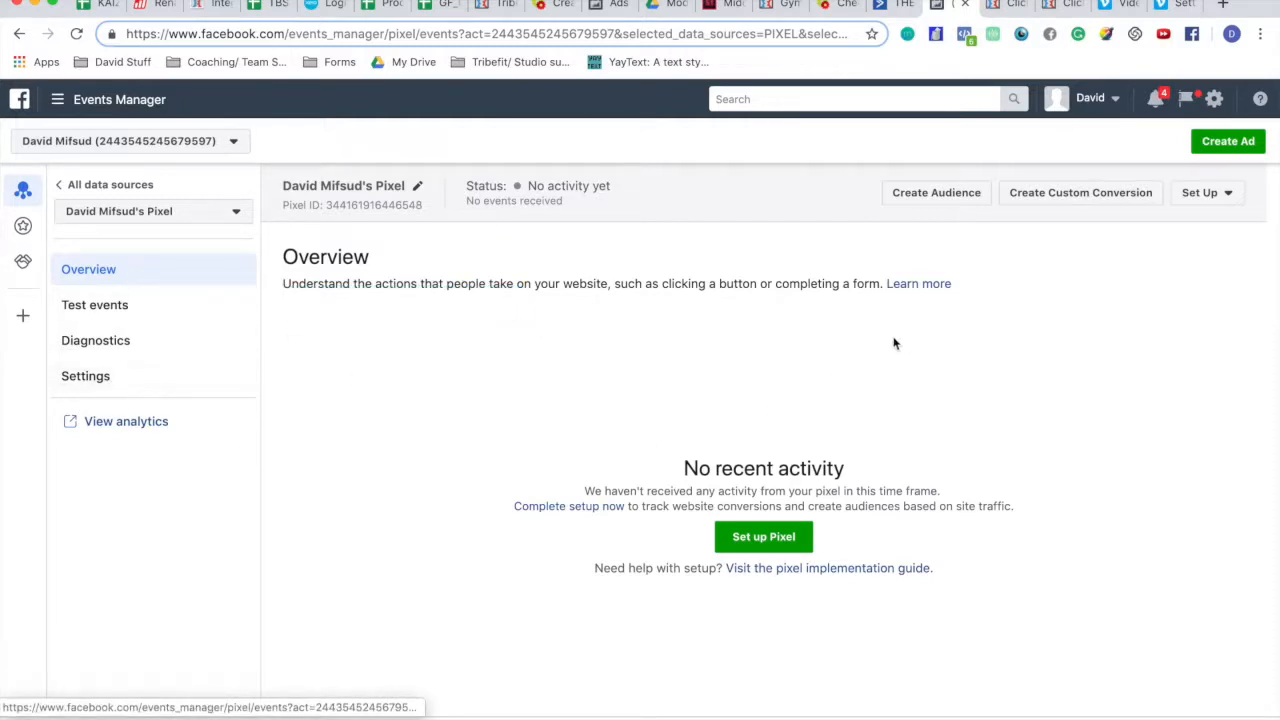
Step: Start a custom conversion for all URL traffic, re-adding its URL rule with the condition equals
left_click(1066, 195)
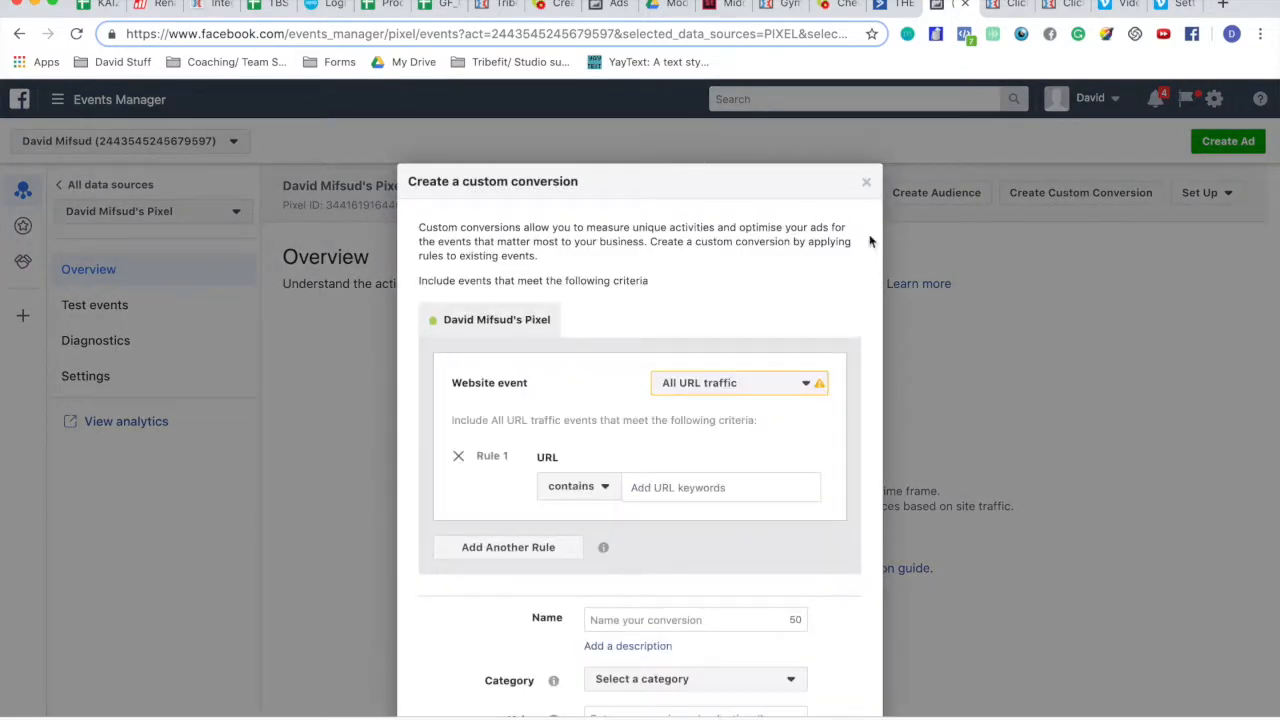
scroll(517, 307, "down", 1)
scroll(720, 449, "down", 2)
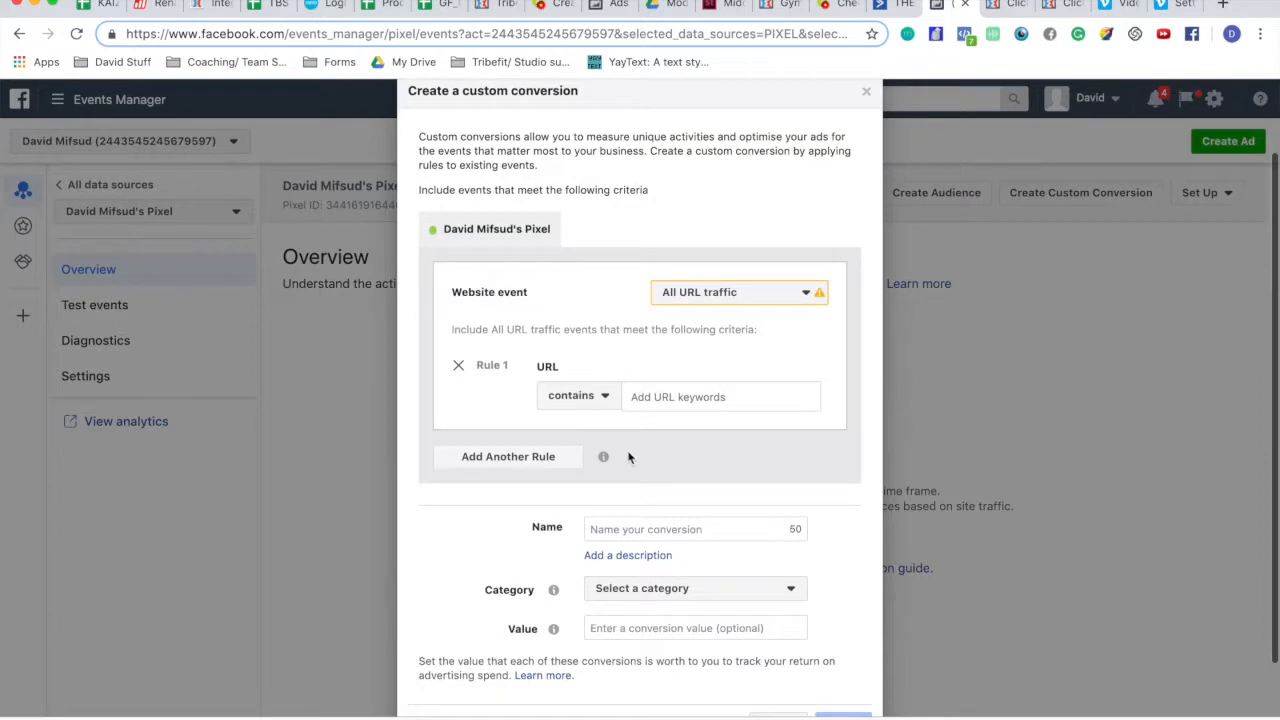
left_click(745, 292)
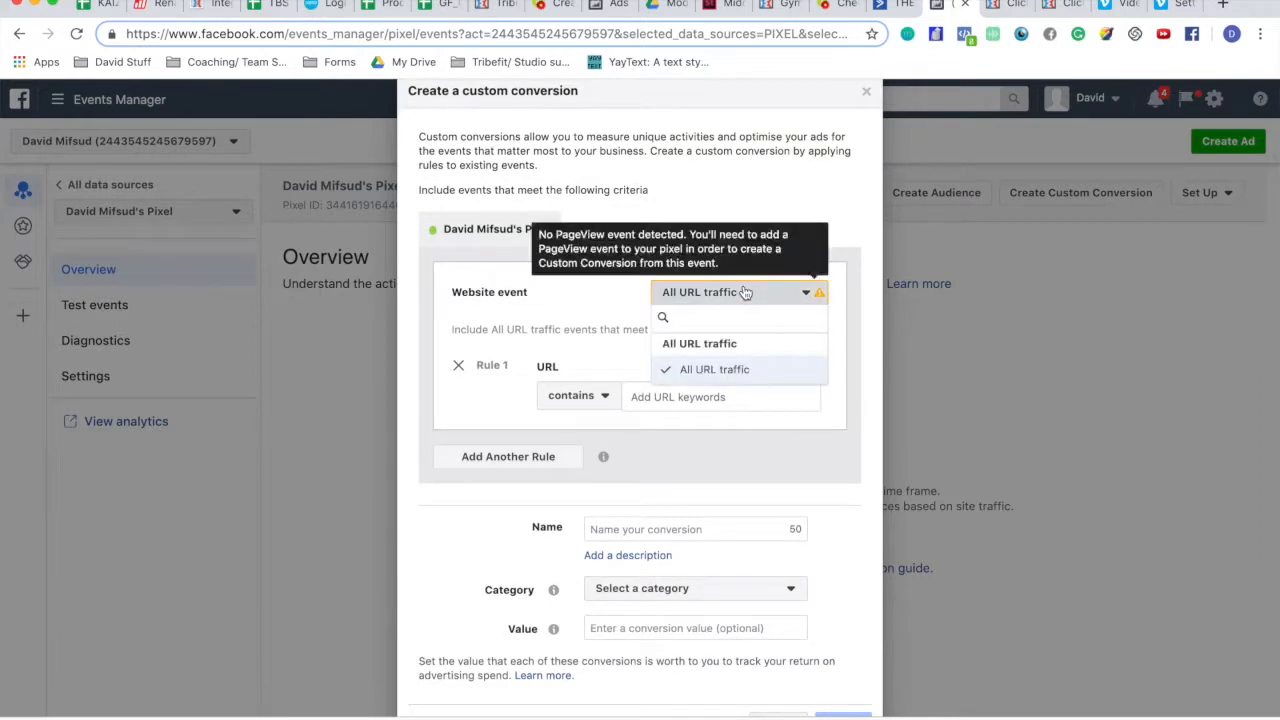
left_click(745, 292)
left_click(458, 366)
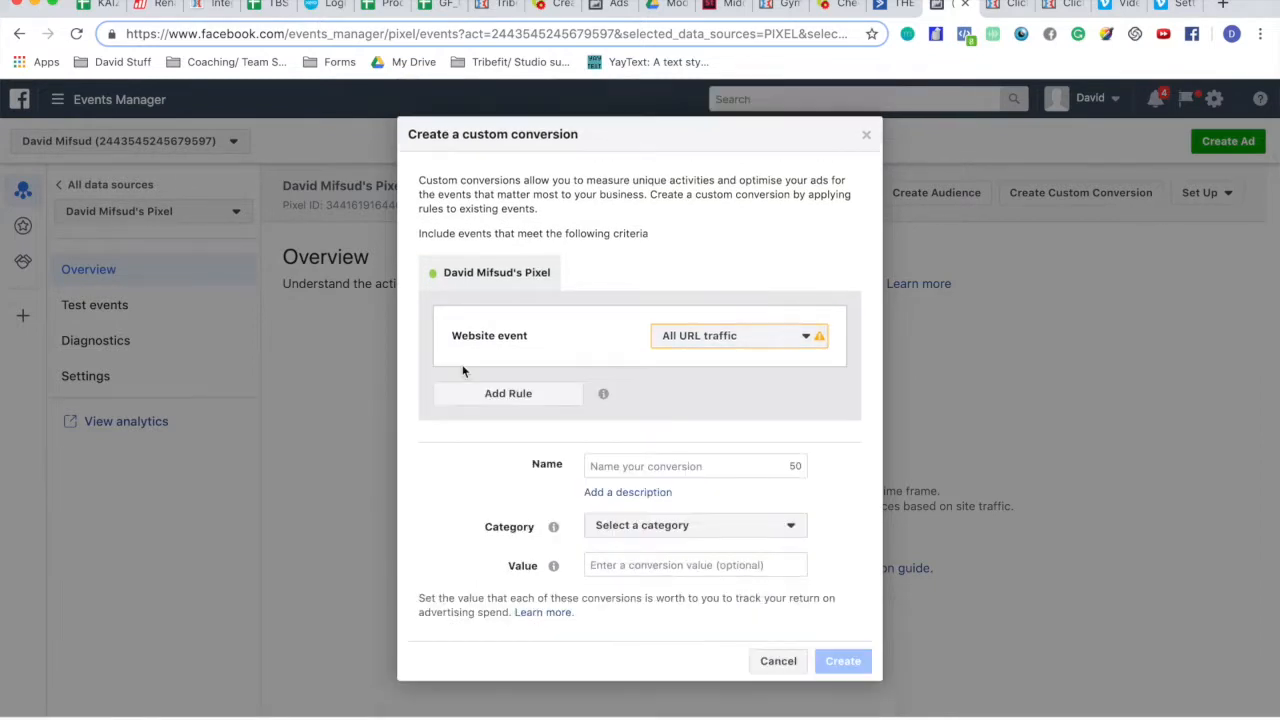
left_click(558, 404)
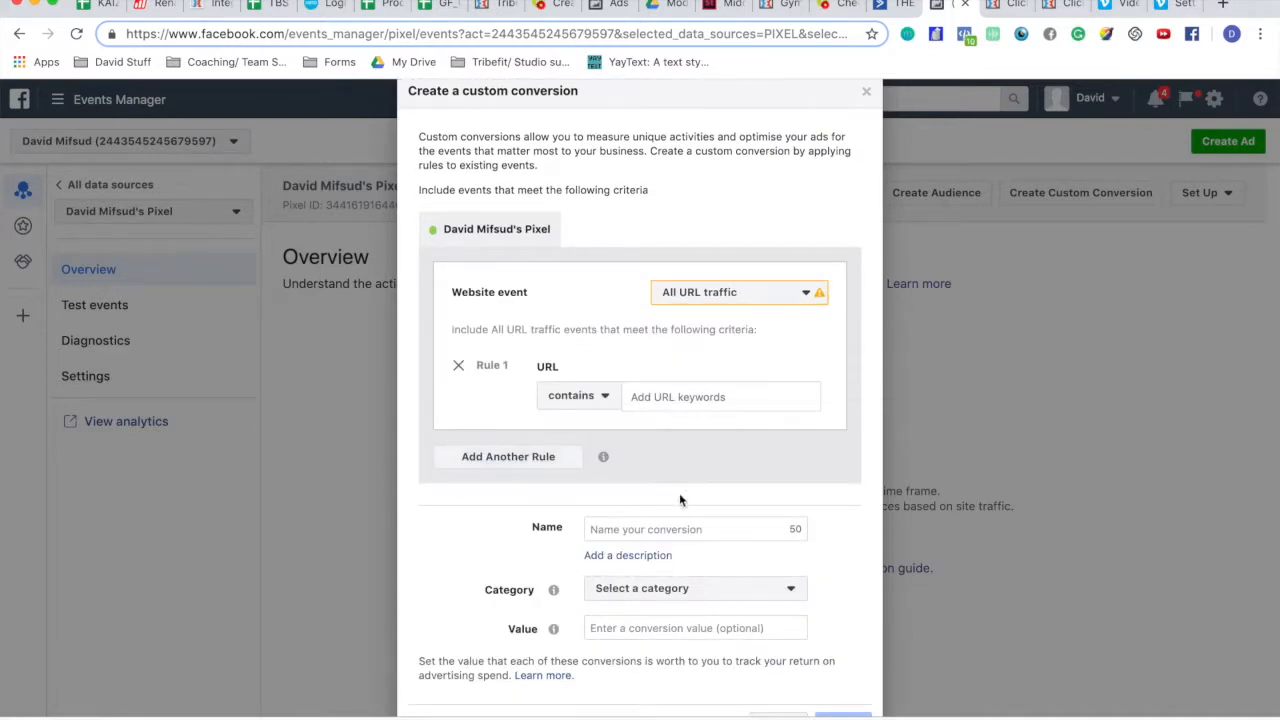
left_click(667, 392)
left_click(578, 393)
left_click(600, 472)
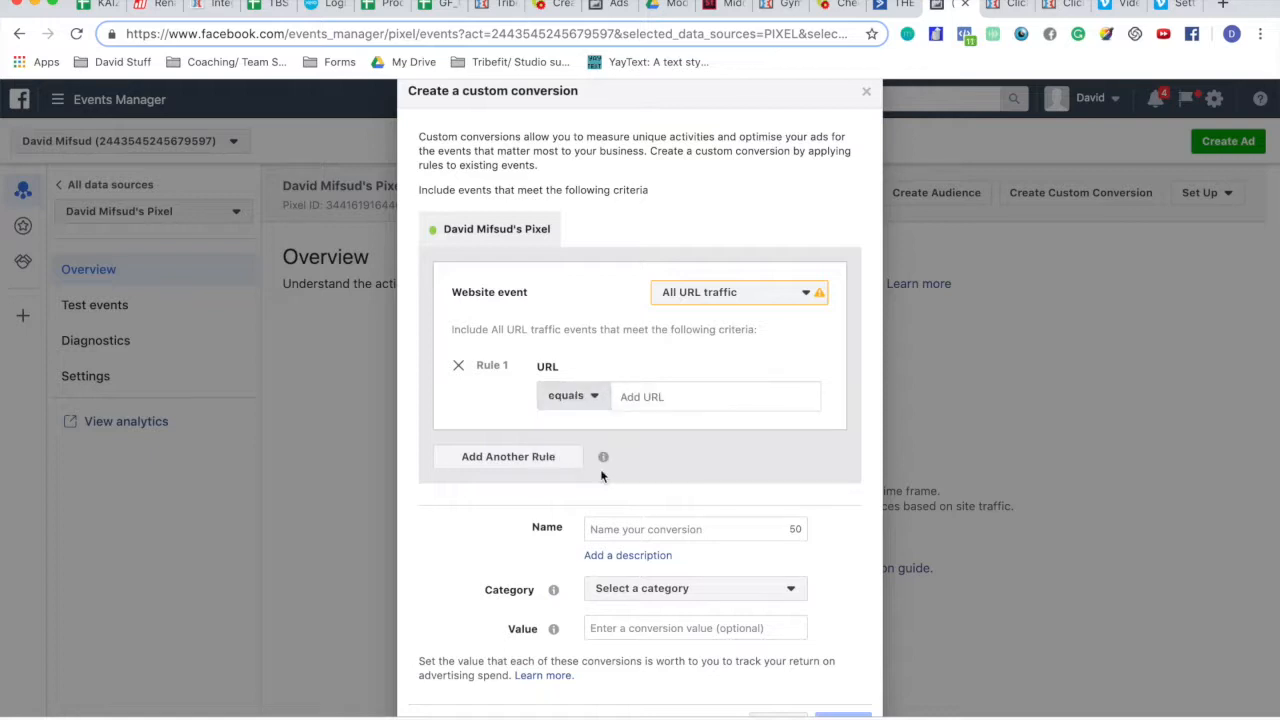
left_click(677, 404)
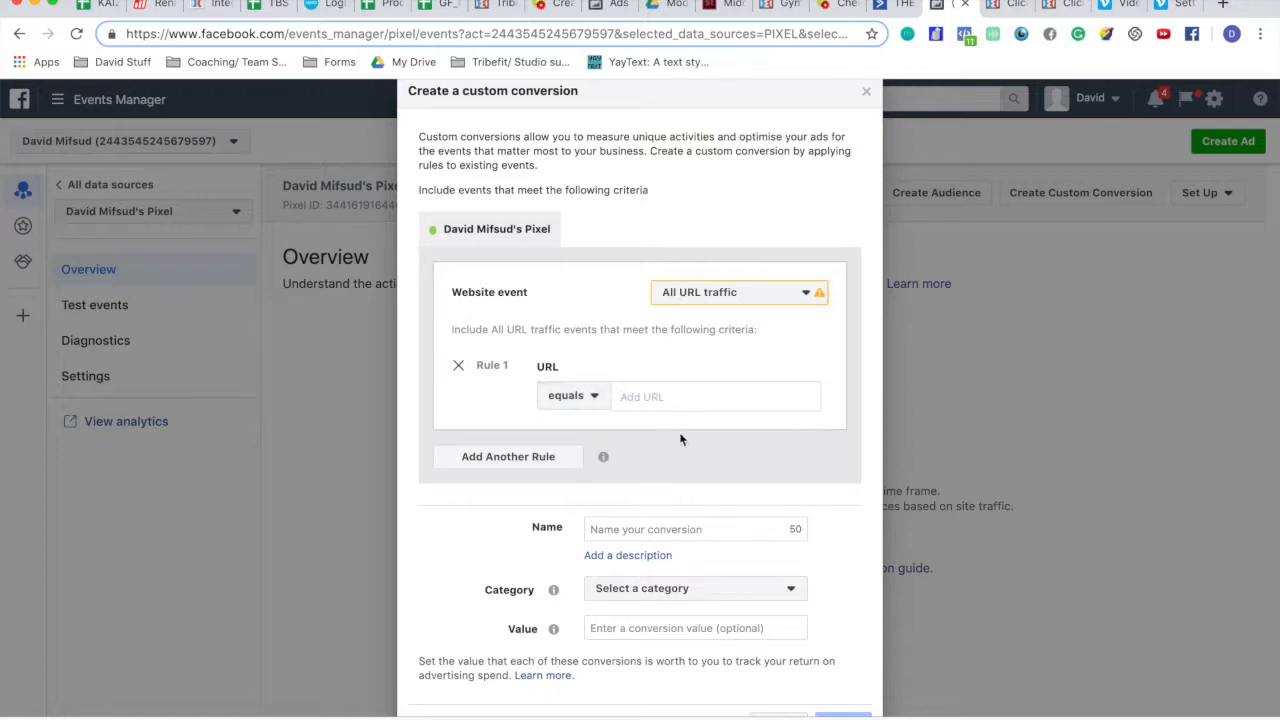
scroll(587, 357, "up", 1)
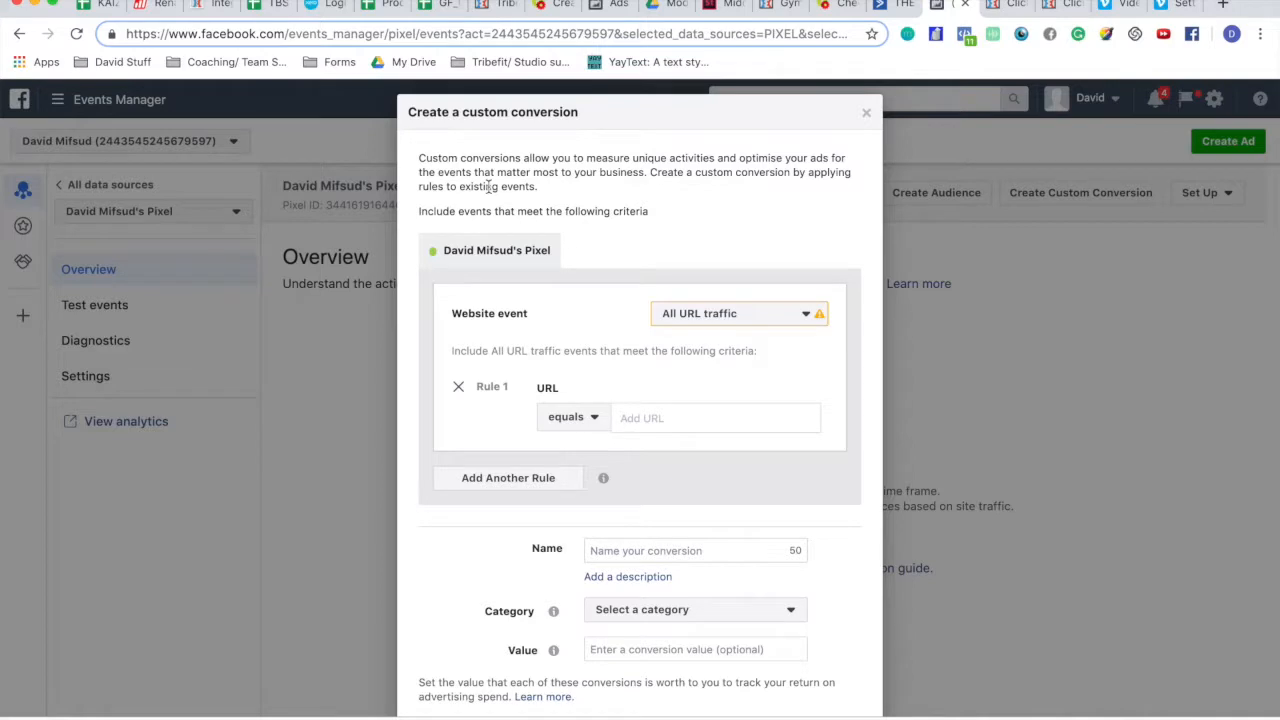
left_click_drag(463, 116, 578, 116)
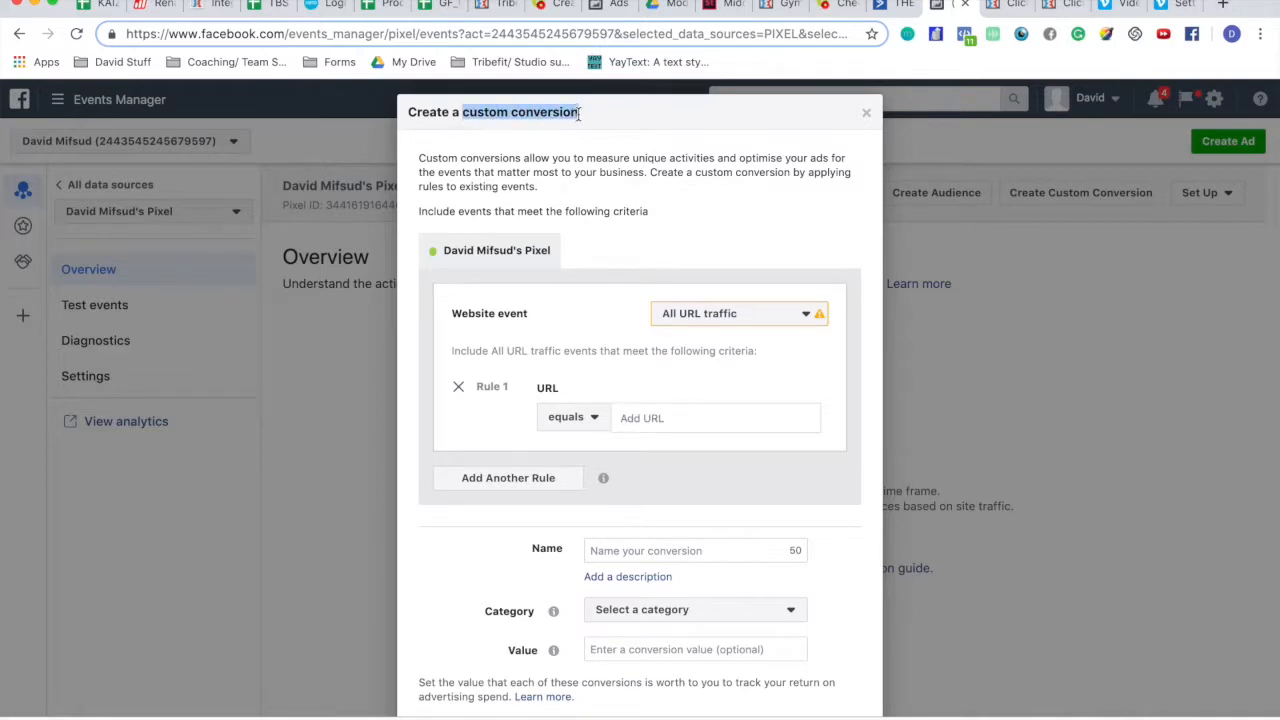
left_click(578, 115)
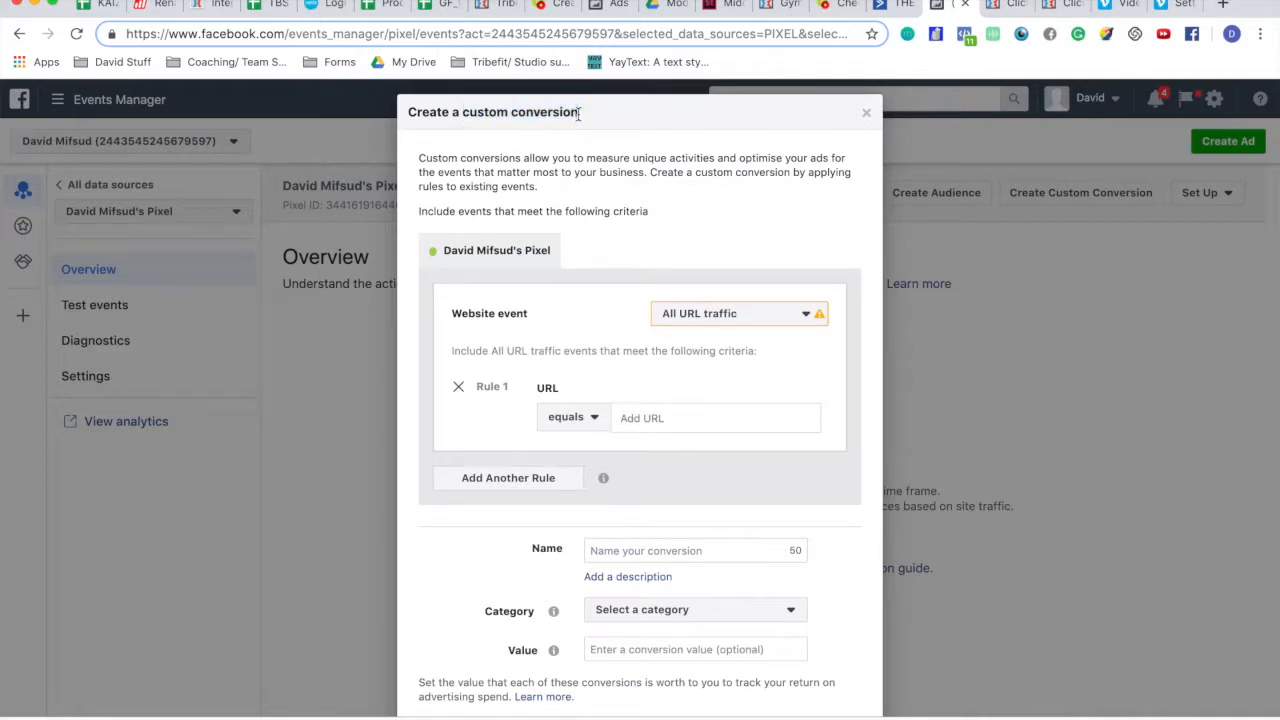
scroll(660, 380, "down", 1)
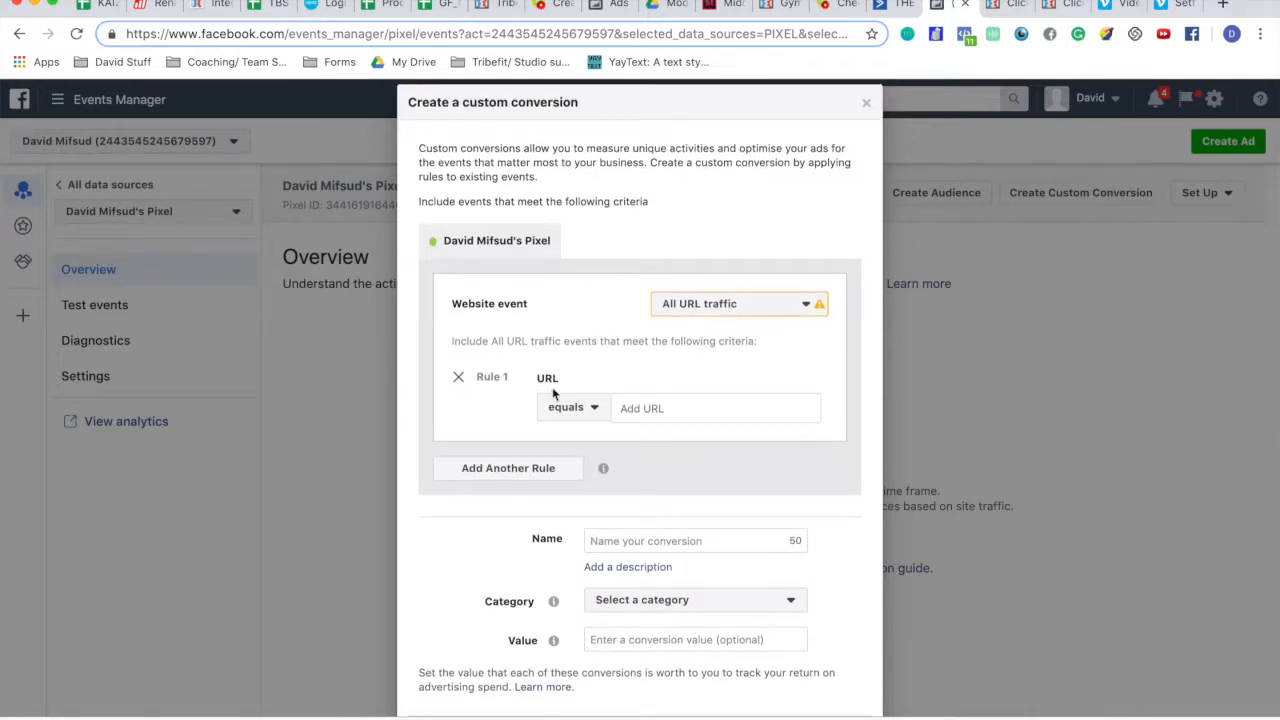
Step: Choose equals as the condition of the custom conversion's URL rule and get its URL field ready for entry
left_click(584, 410)
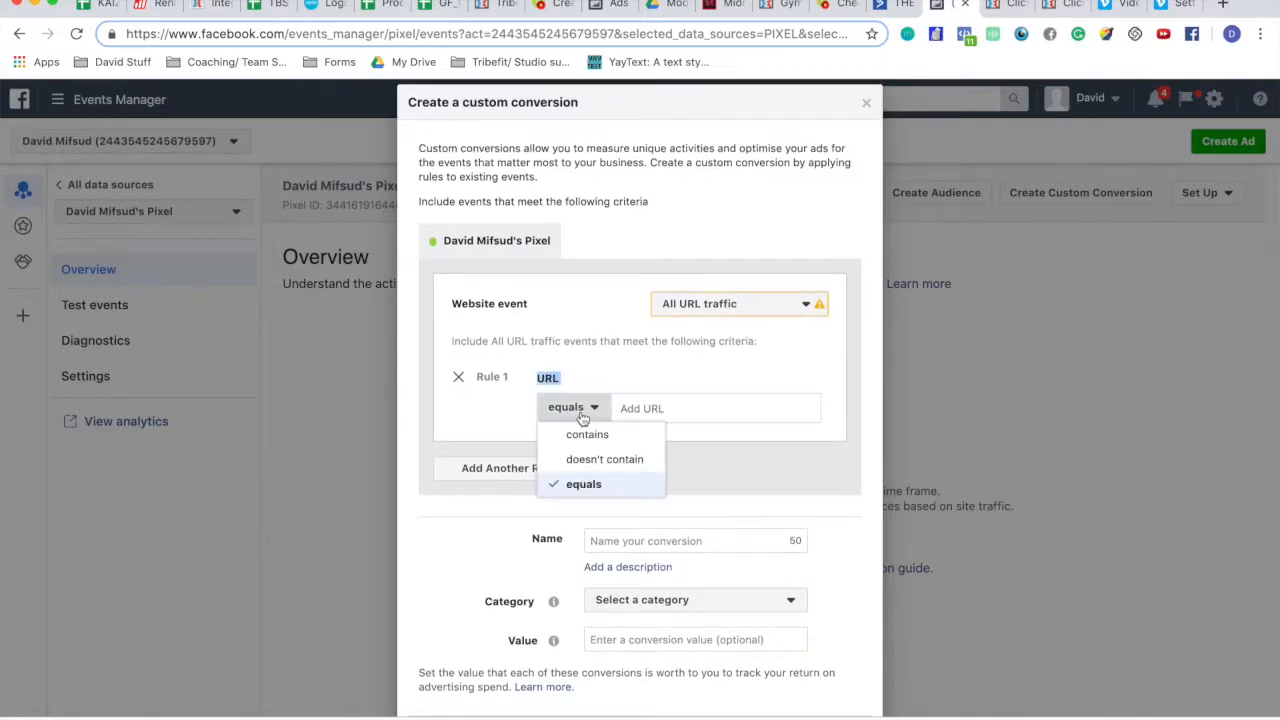
left_click(592, 486)
left_click(686, 412)
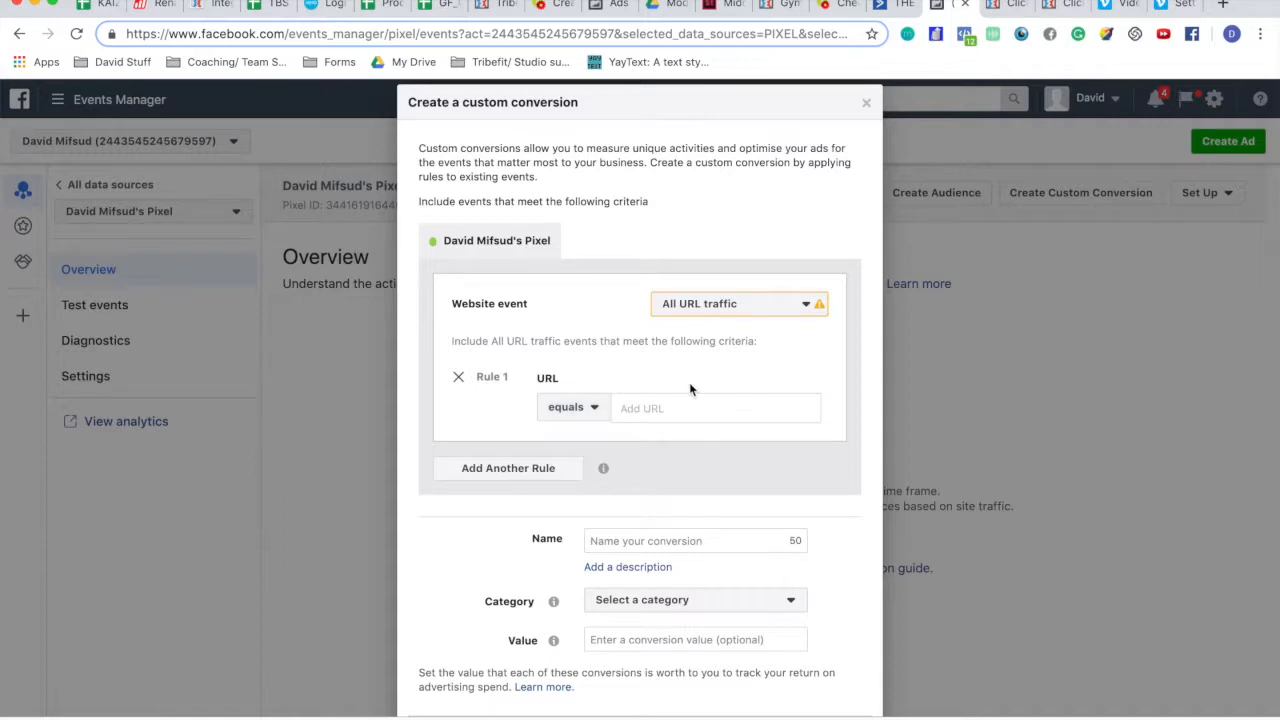
Step: Switch to ClickFunnels, open the live page of the funnel's Thank You step and copy its full URL
left_click(1010, 8)
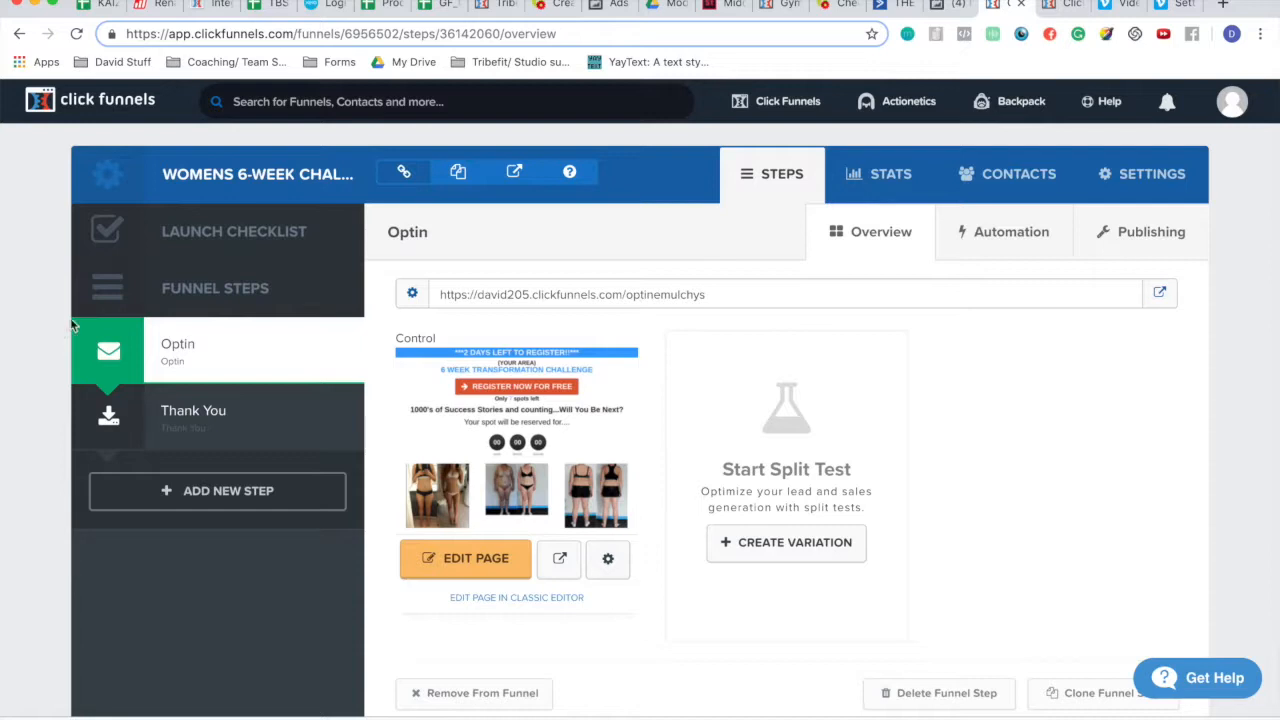
left_click(177, 411)
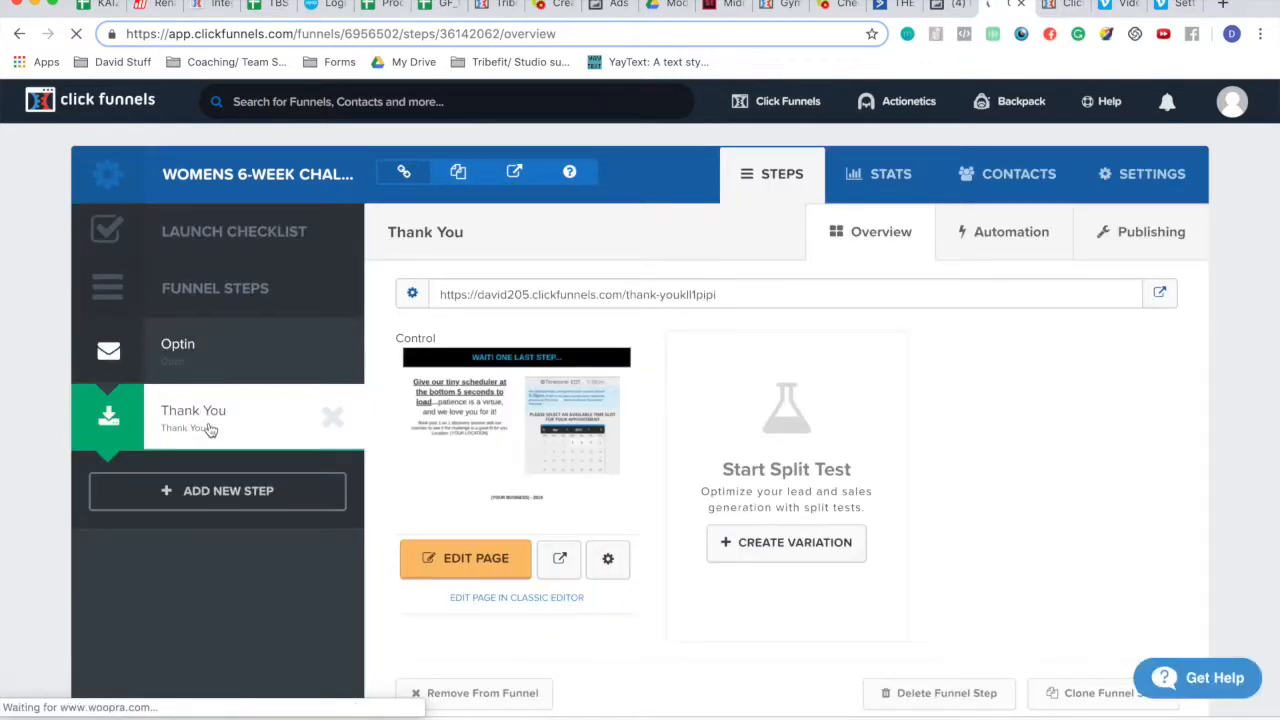
triple_click(666, 295)
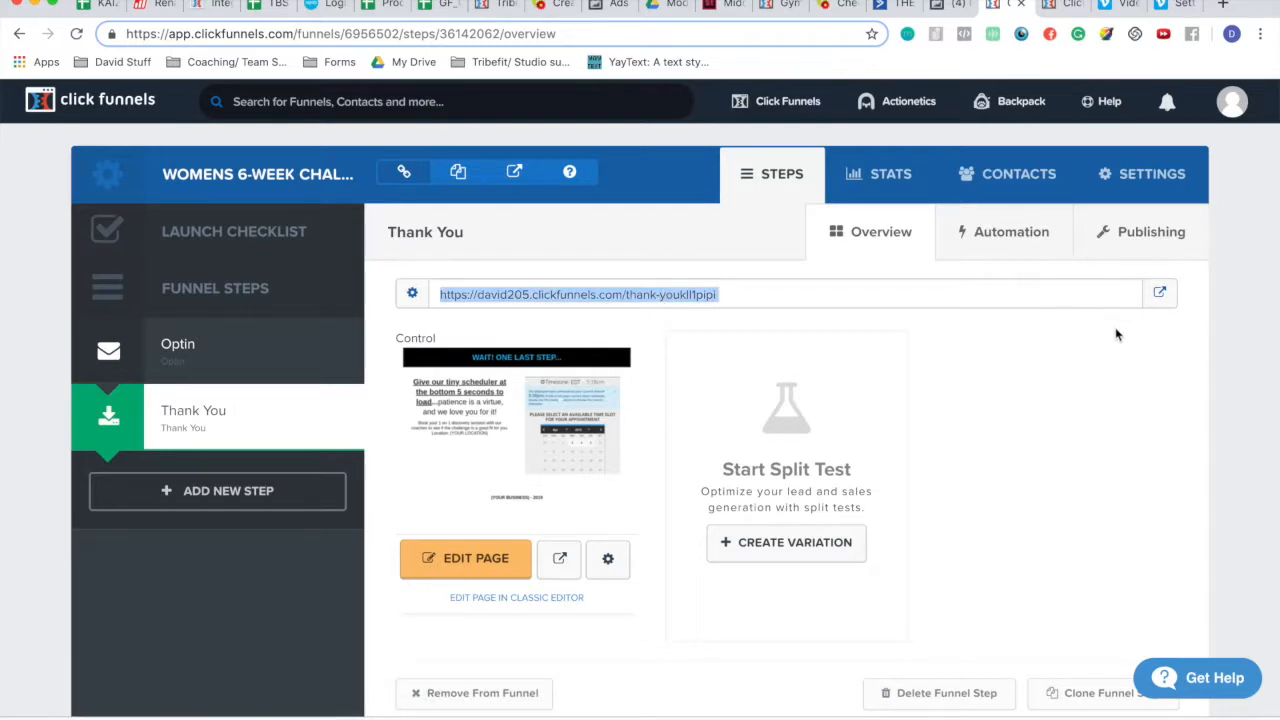
left_click(1158, 295)
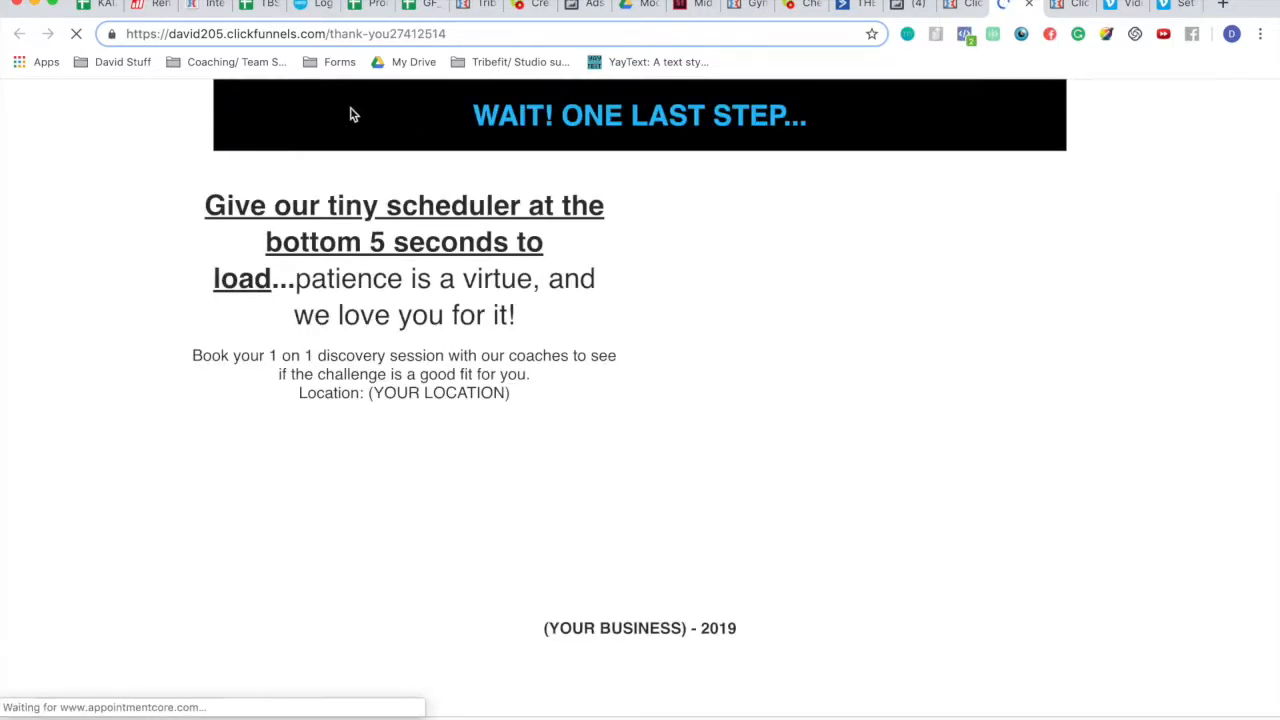
left_click(384, 36)
double_click(384, 36)
triple_click(384, 36)
key("ctrl+c")
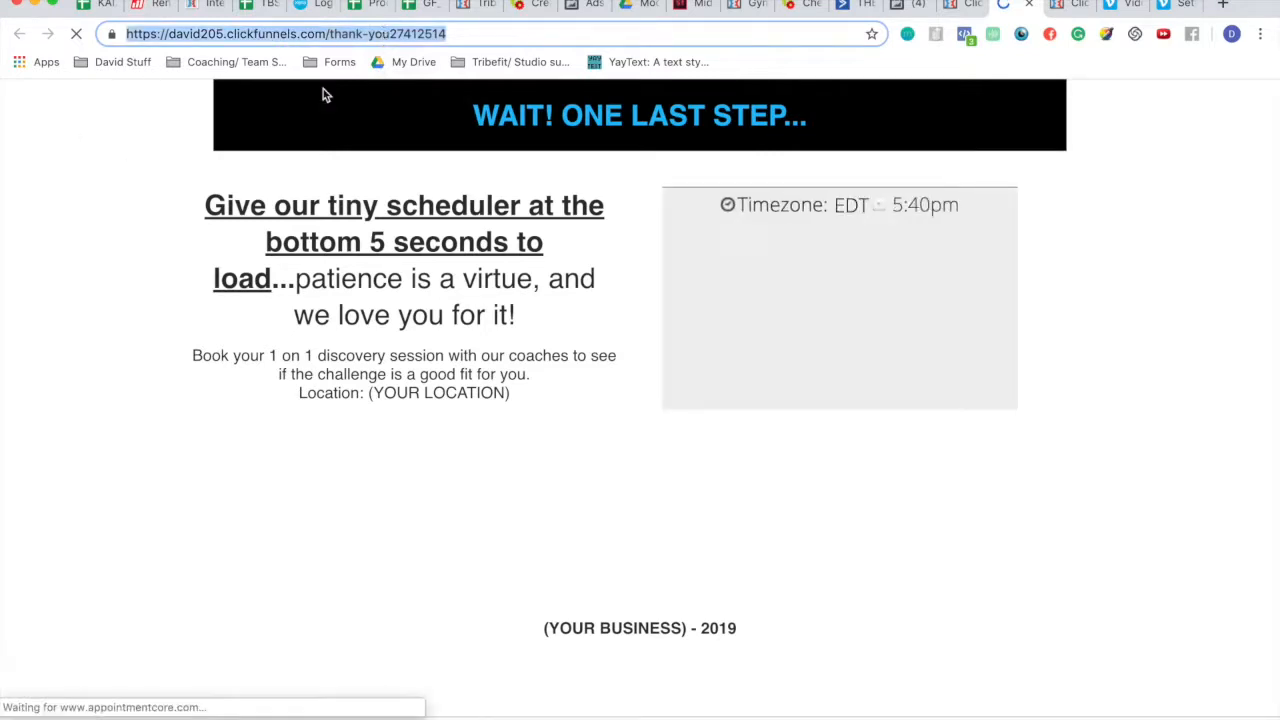
Step: Switch to Events Manager, add the copied Thank You page URL to the equals rule and recheck the live page's address
left_click(905, 8)
left_click(673, 410)
key("ctrl+v")
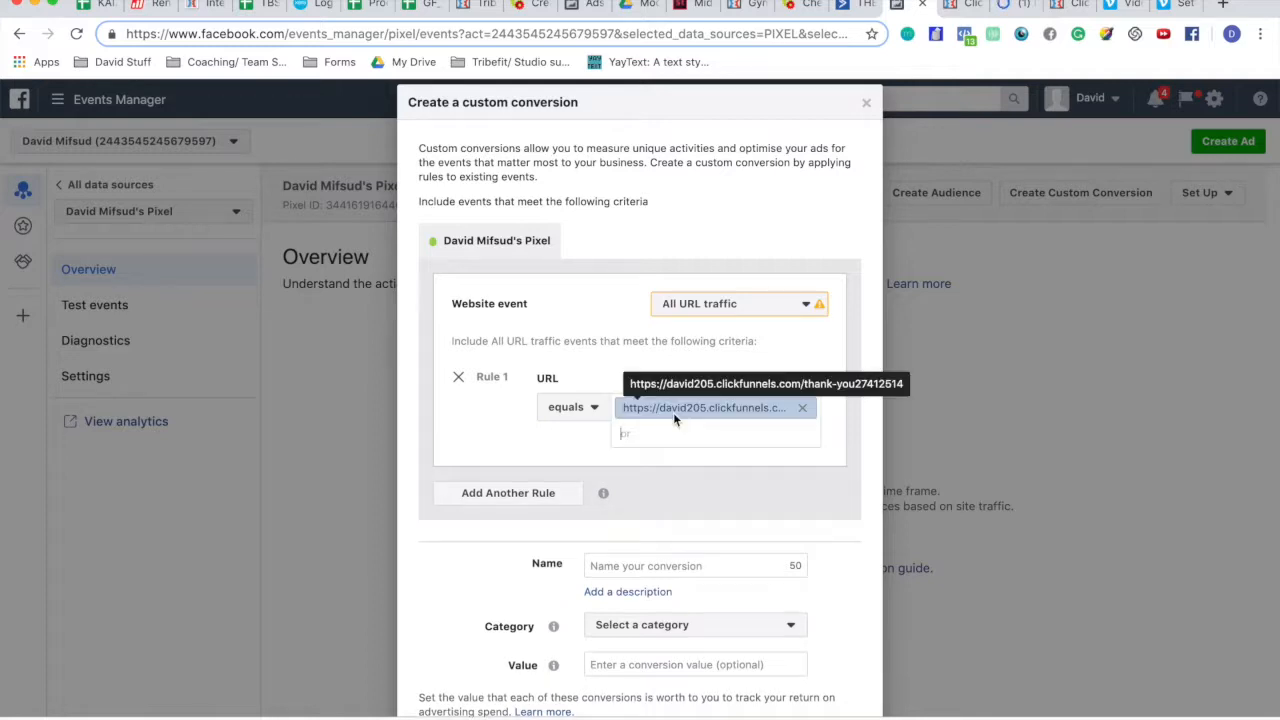
left_click(957, 9)
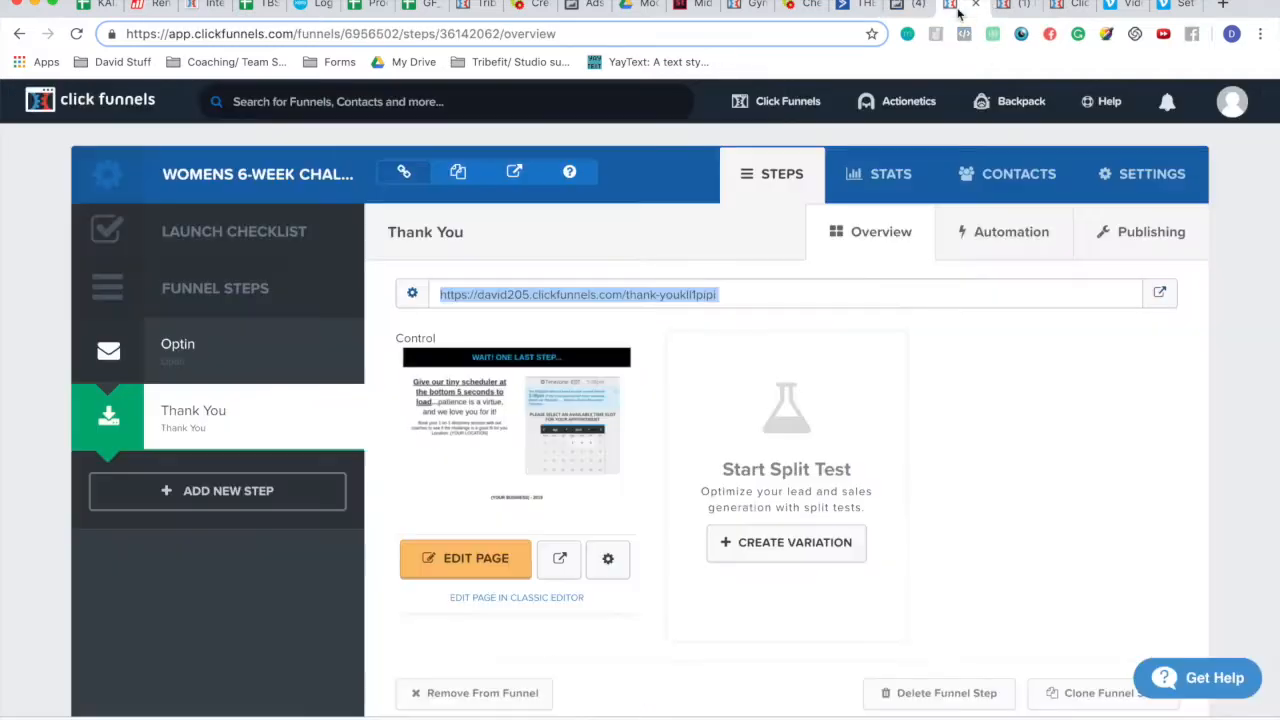
left_click(1012, 7)
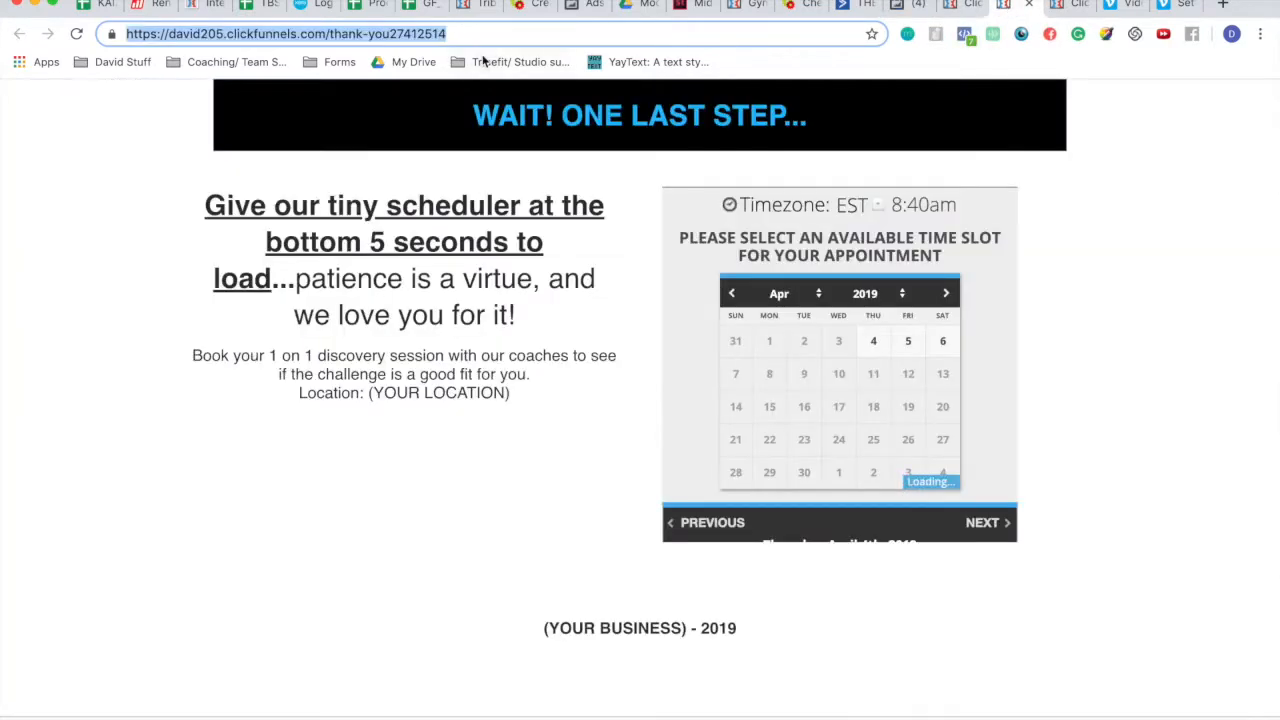
left_click(908, 8)
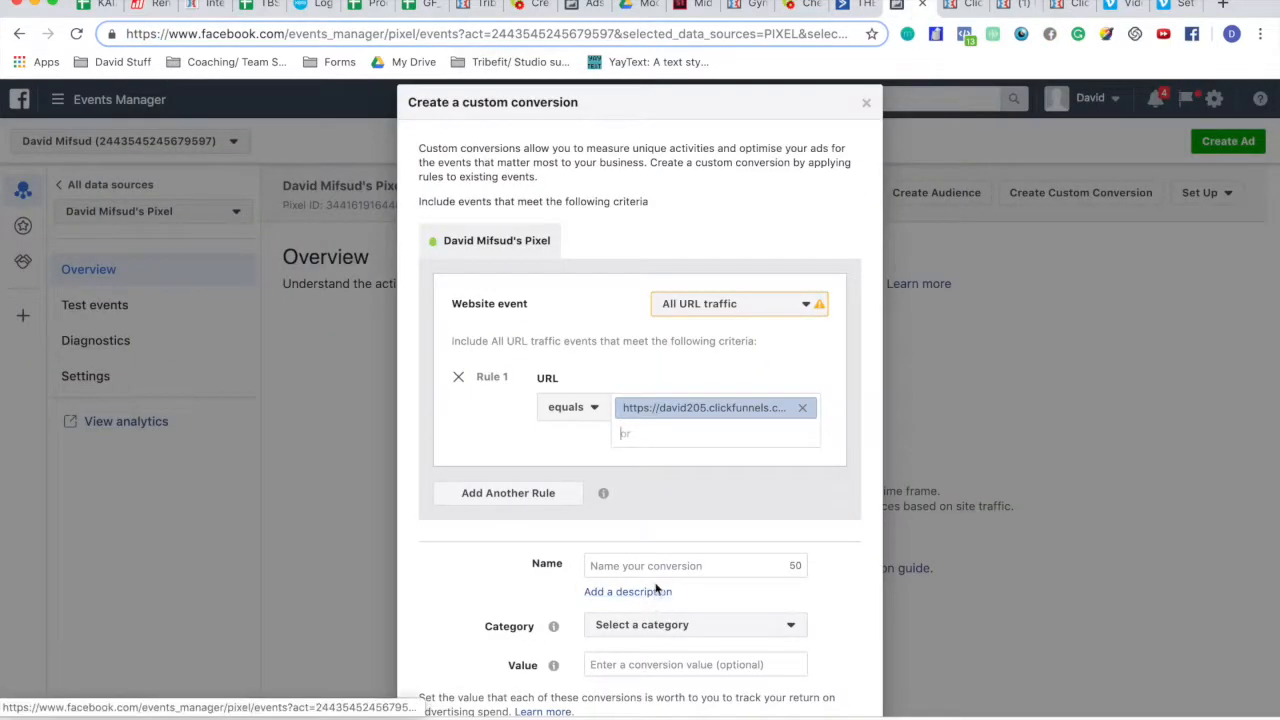
Step: Reselect All URL traffic as the website event, add a second URL rule and remove the first one
left_click(817, 305)
left_click(748, 380)
scroll(603, 318, "down", 3)
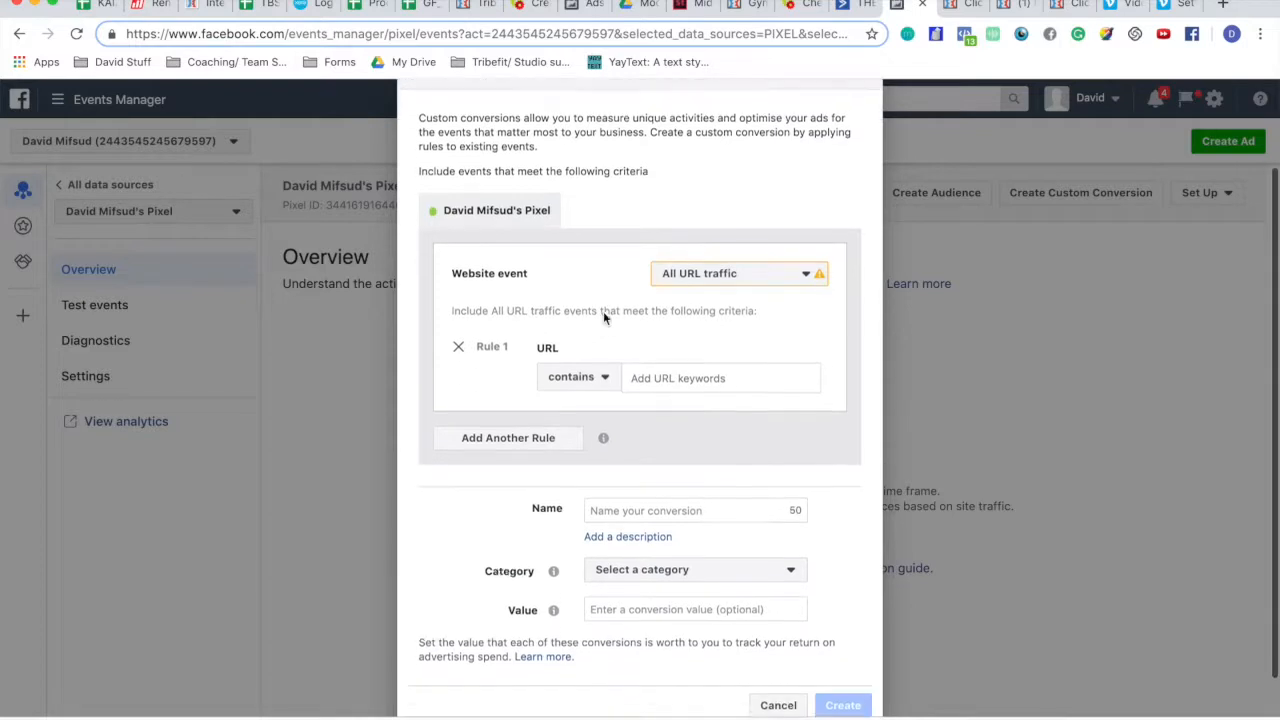
left_click(673, 334)
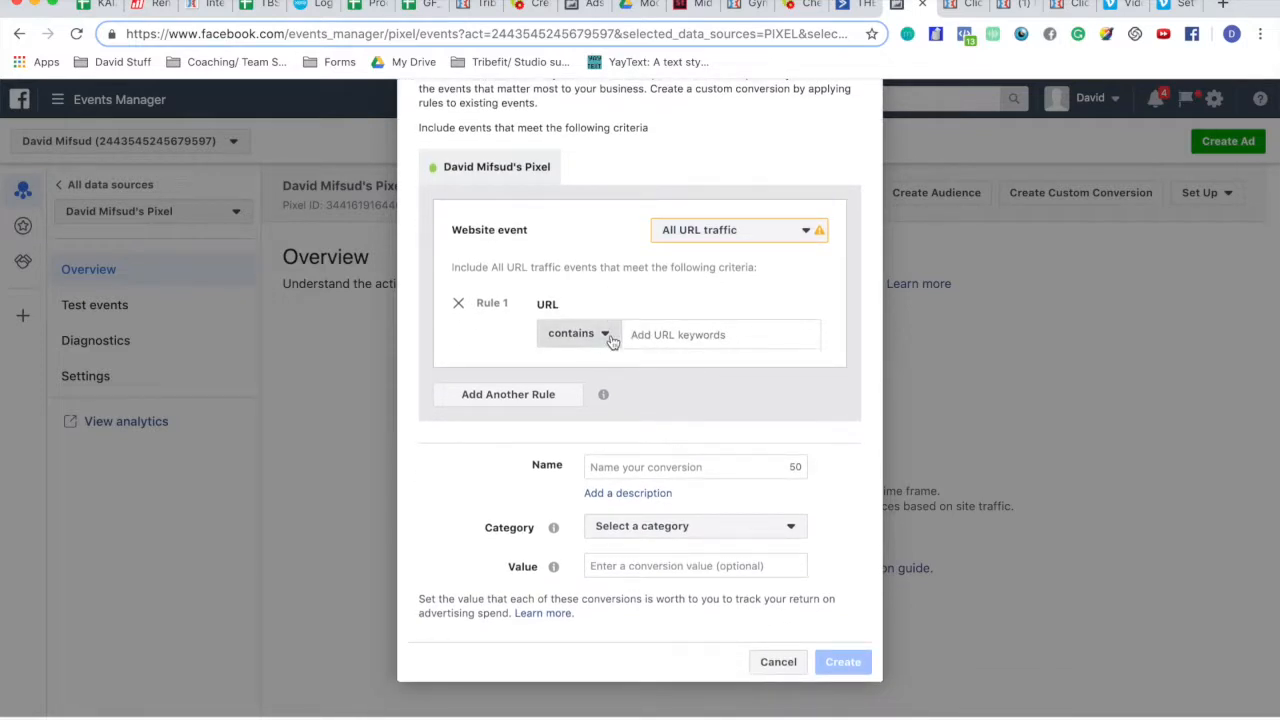
left_click(571, 333)
left_click(469, 338)
left_click(498, 392)
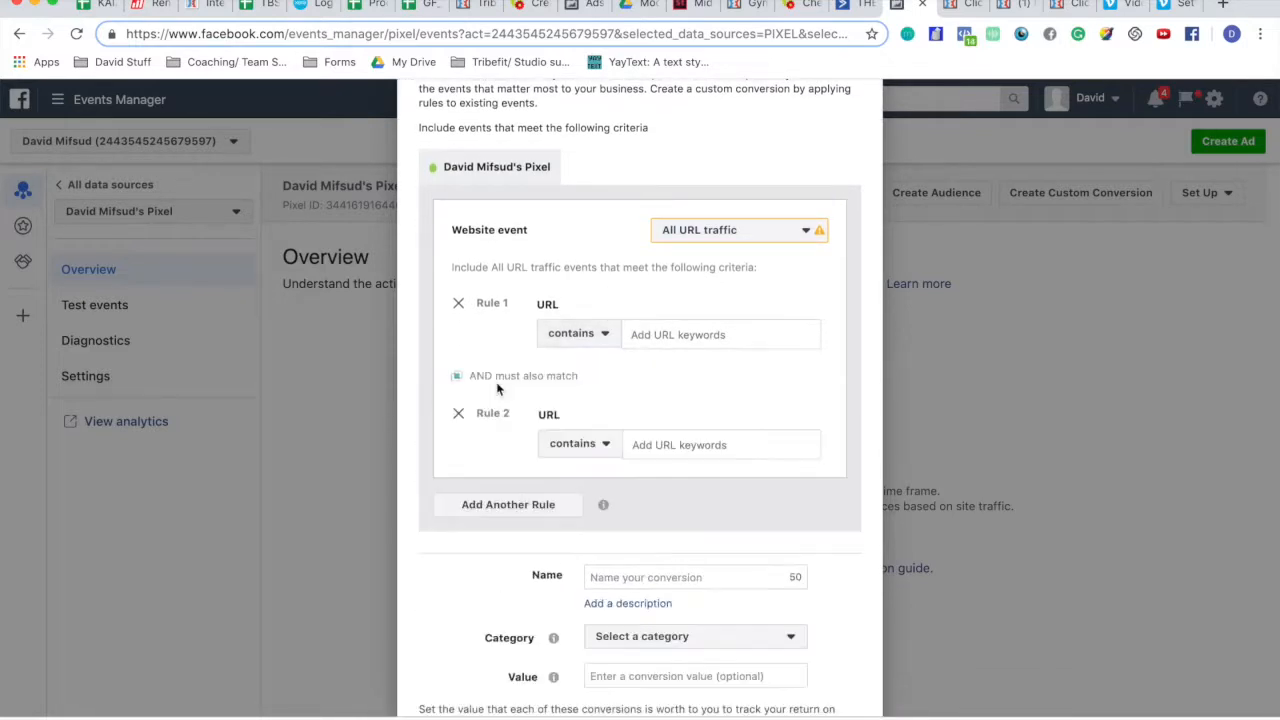
left_click(458, 303)
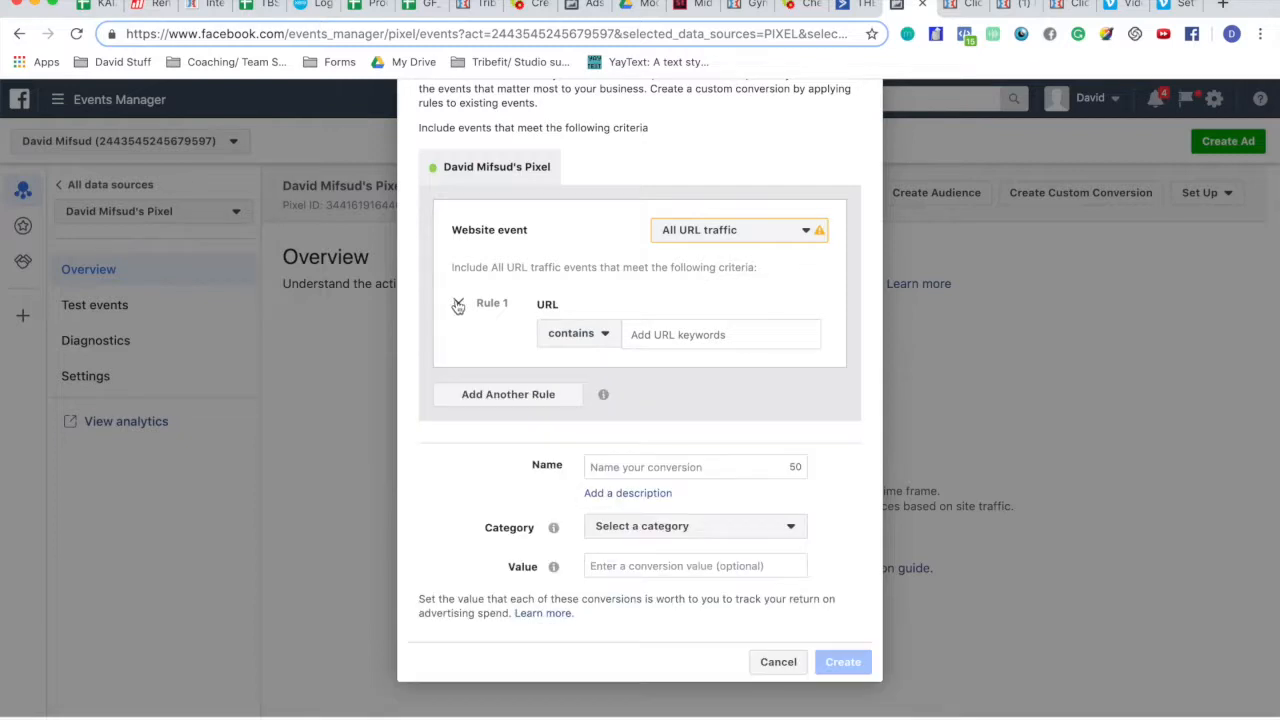
Step: Set the remaining URL rule's condition to equals and add the copied Thank You page URL
left_click(603, 334)
left_click(584, 409)
left_click(677, 334)
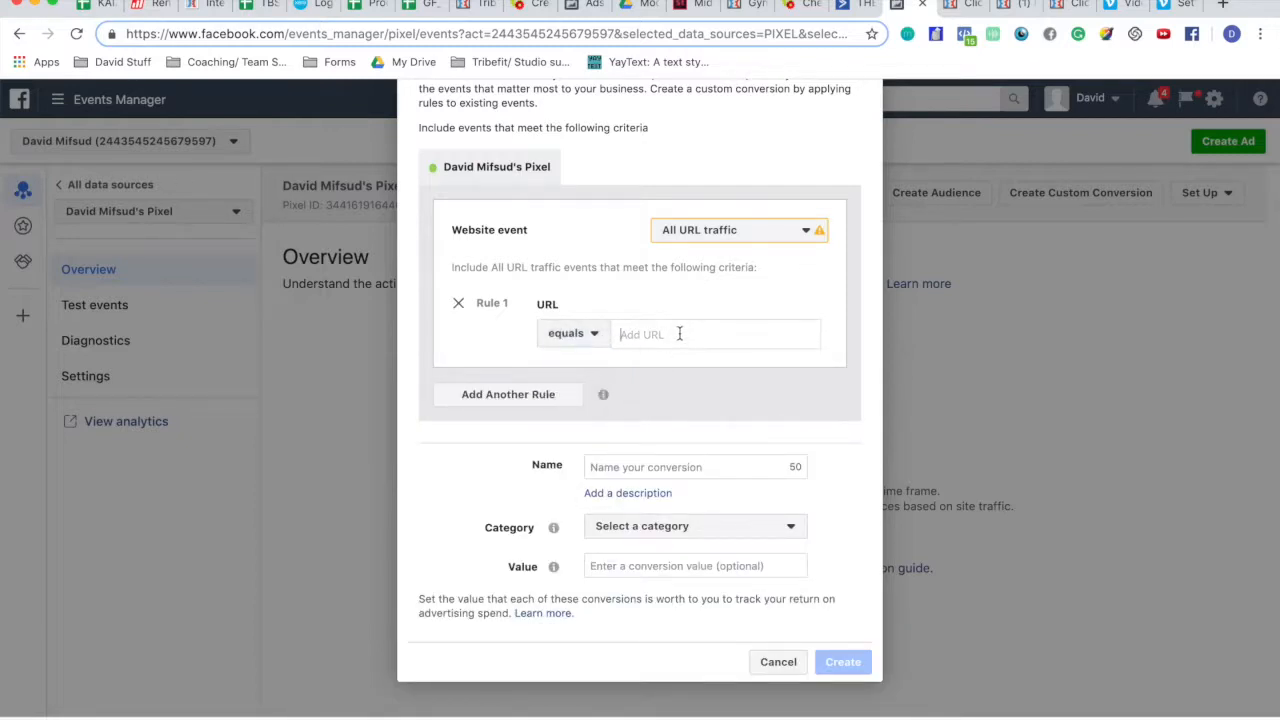
key("super+v")
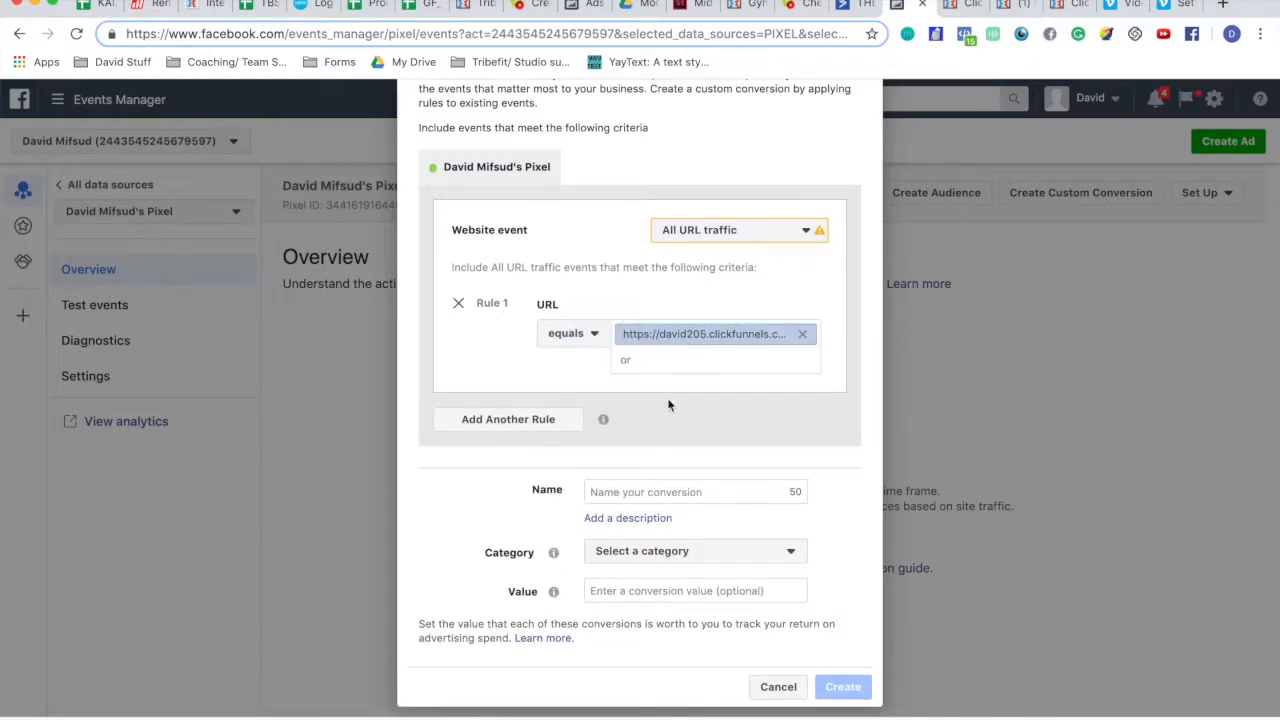
scroll(548, 401, "down", 1)
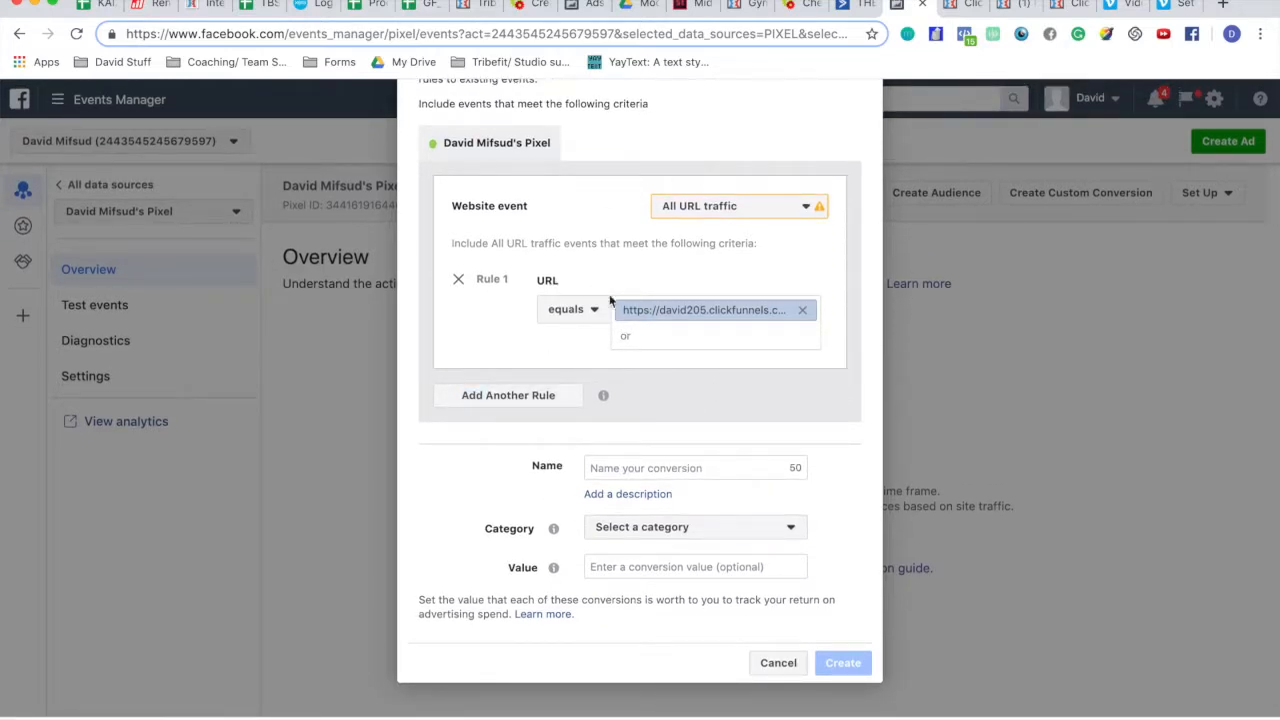
Step: Check the warning and the available options of the website event, and cancel the custom conversion
mouse_move(817, 217)
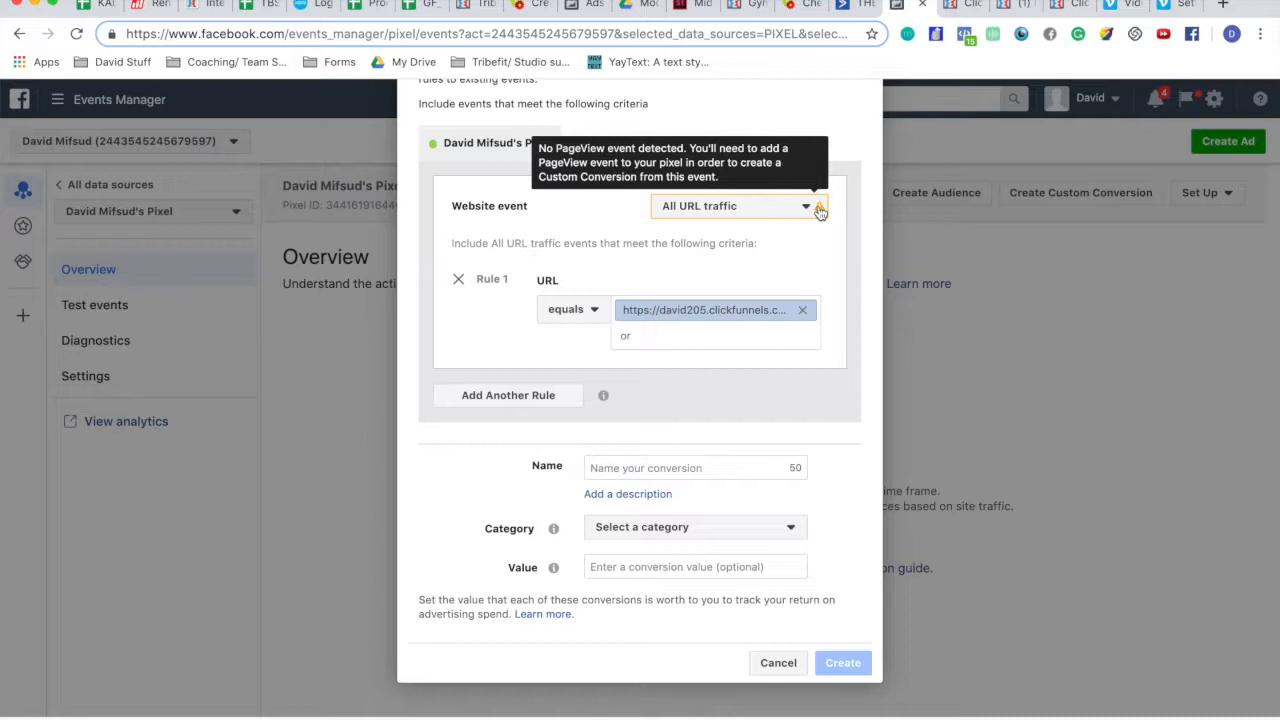
left_click(819, 211)
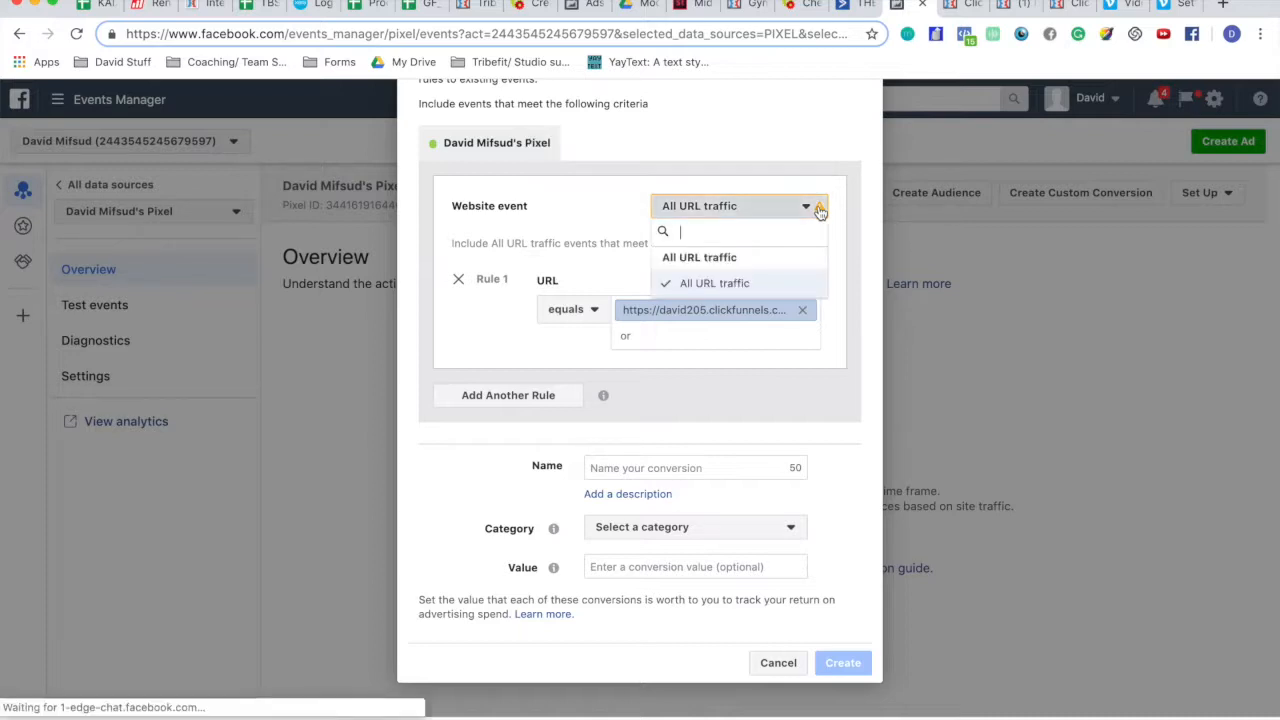
left_click(819, 211)
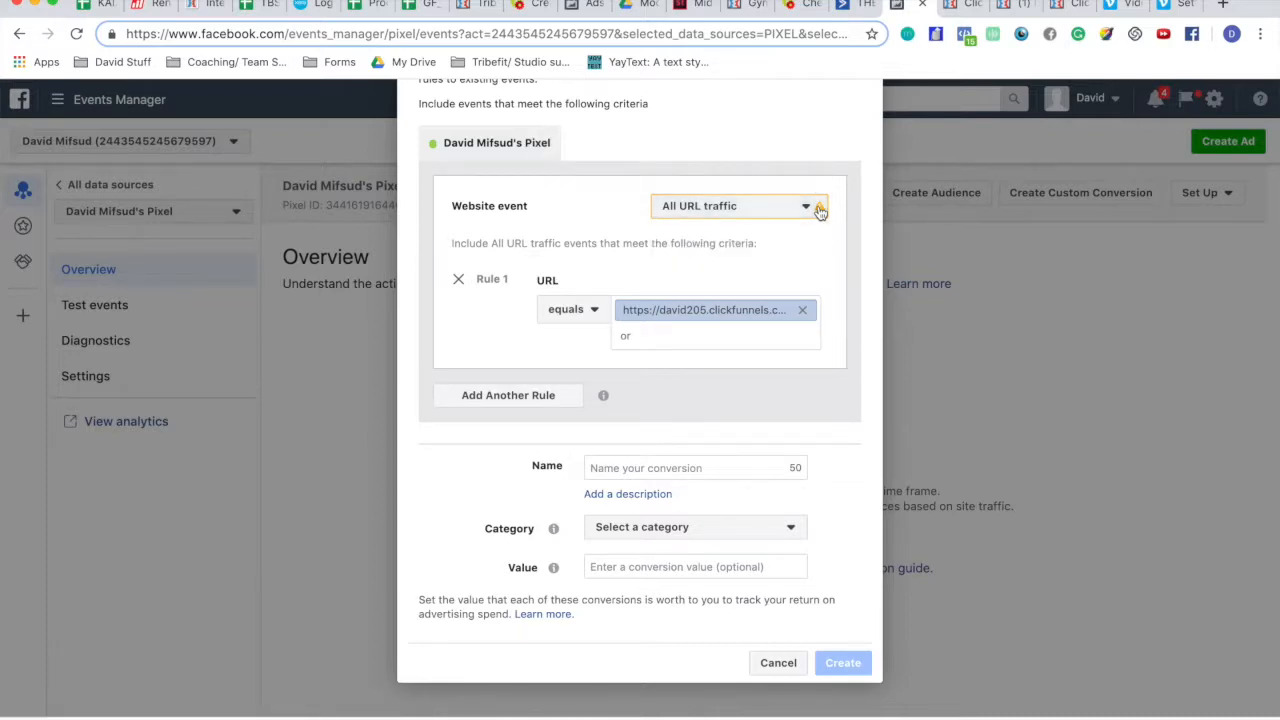
left_click(781, 663)
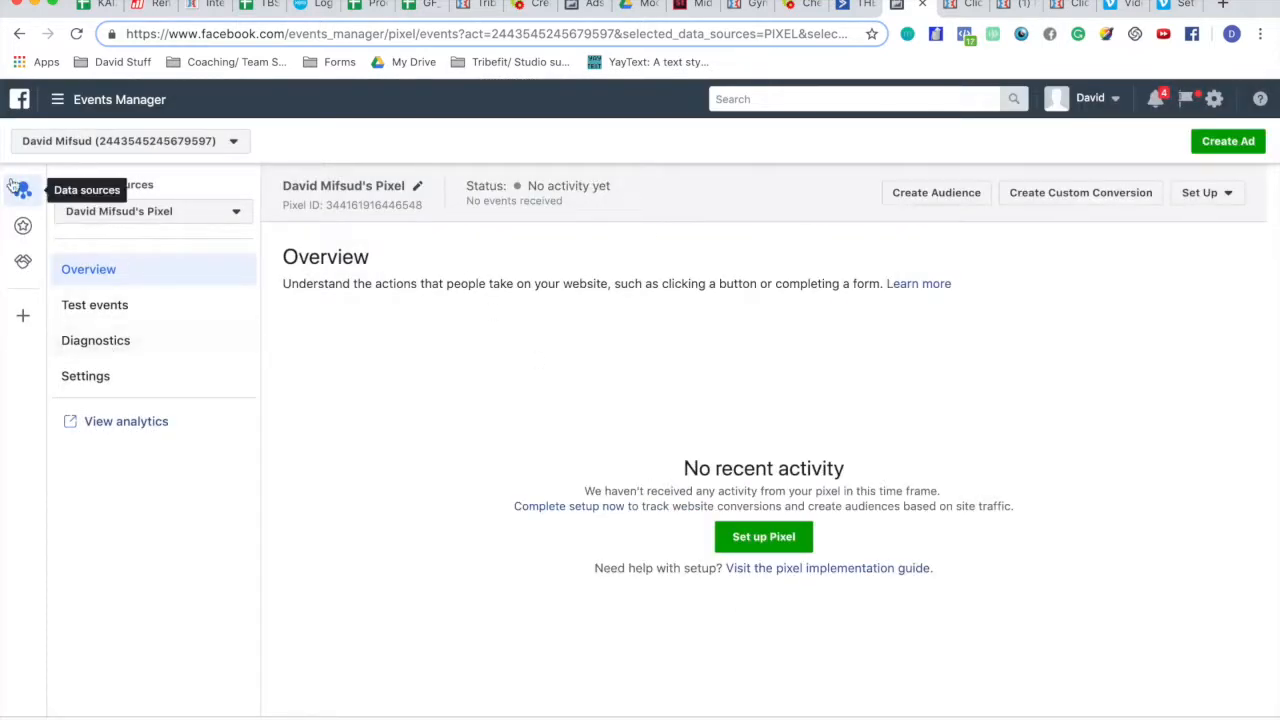
left_click(158, 209)
left_click(447, 417)
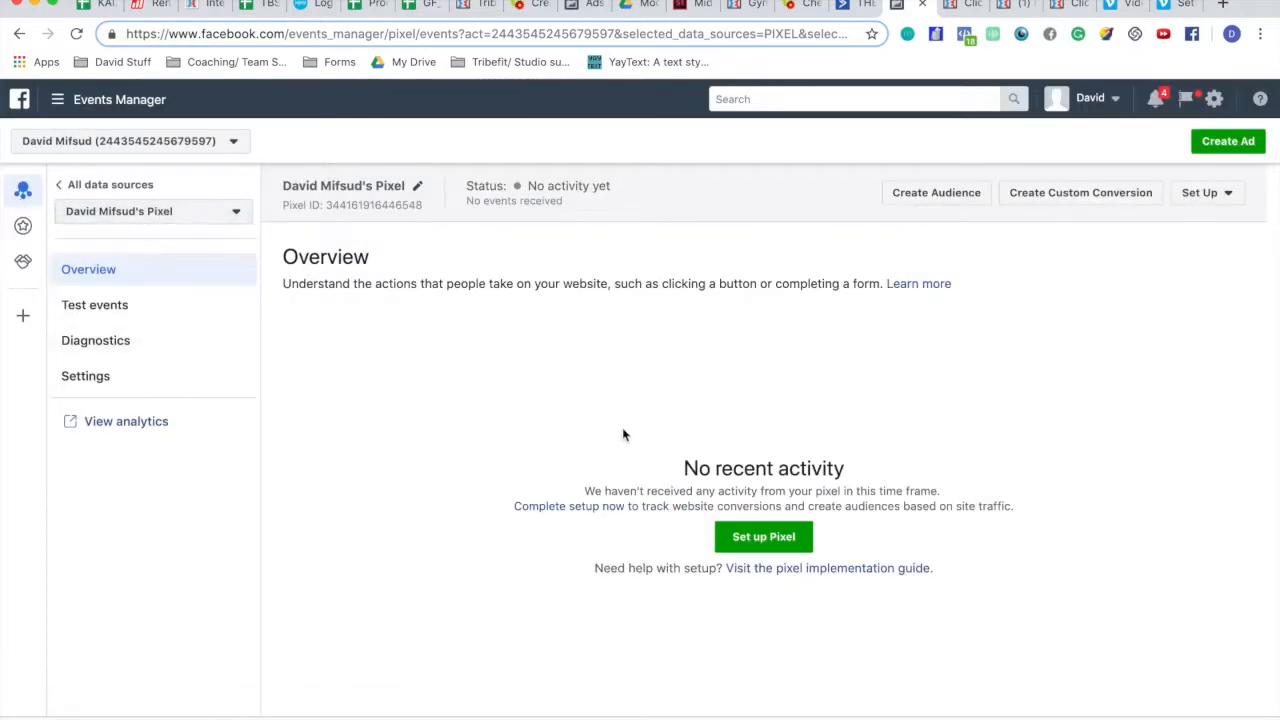
left_click(735, 538)
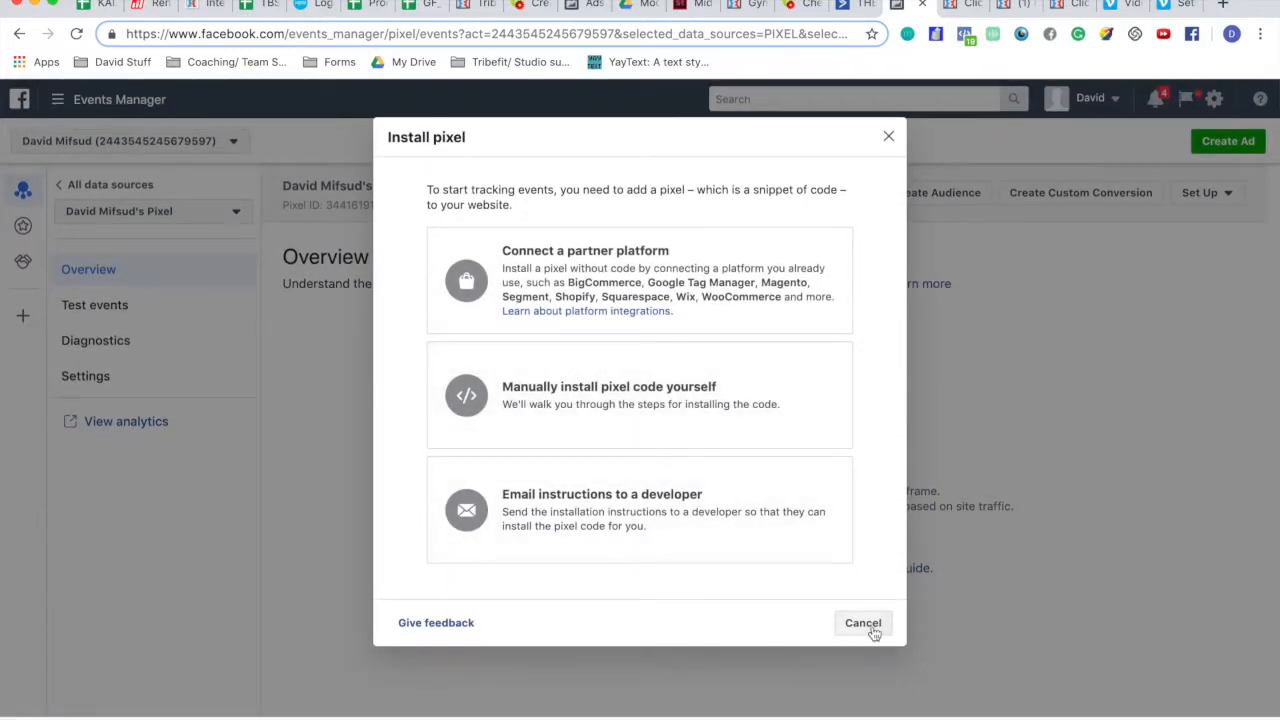
left_click(869, 626)
Step: Open the pixel's test events tool, reload the live Thank You page in its own tab and return to review the received activity
left_click(127, 314)
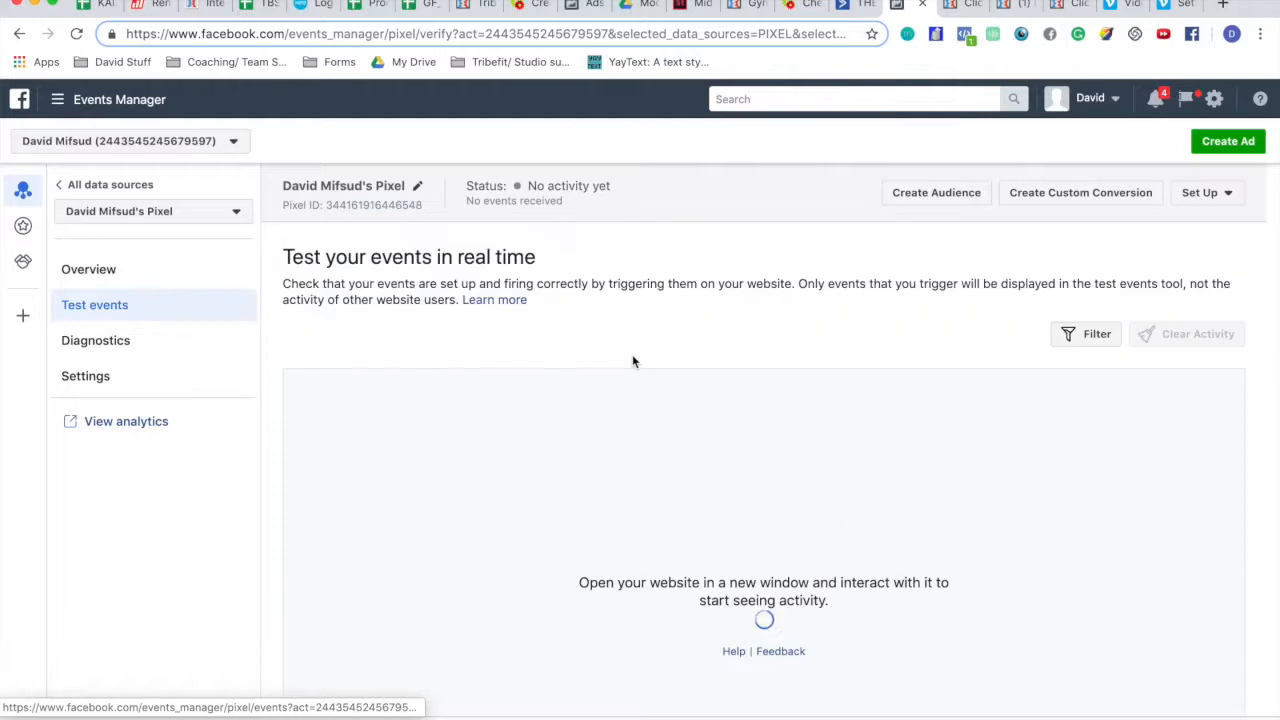
scroll(632, 358, "down", 1)
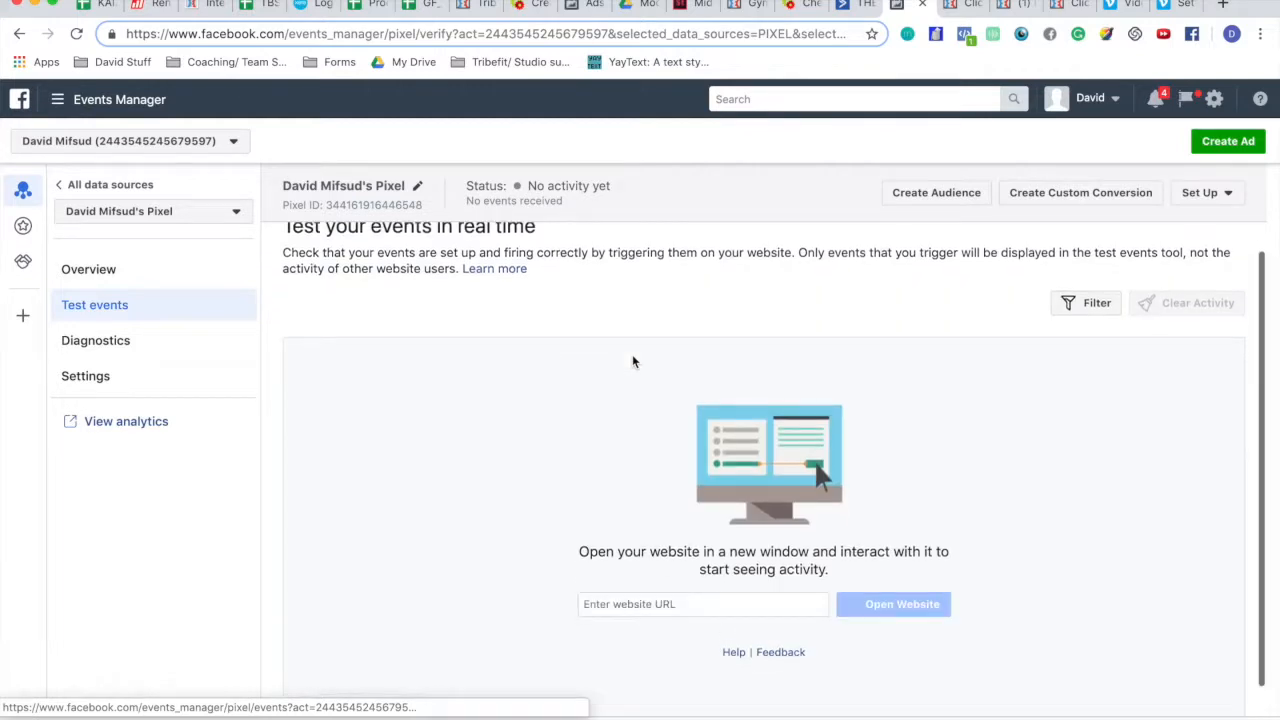
left_click(745, 603)
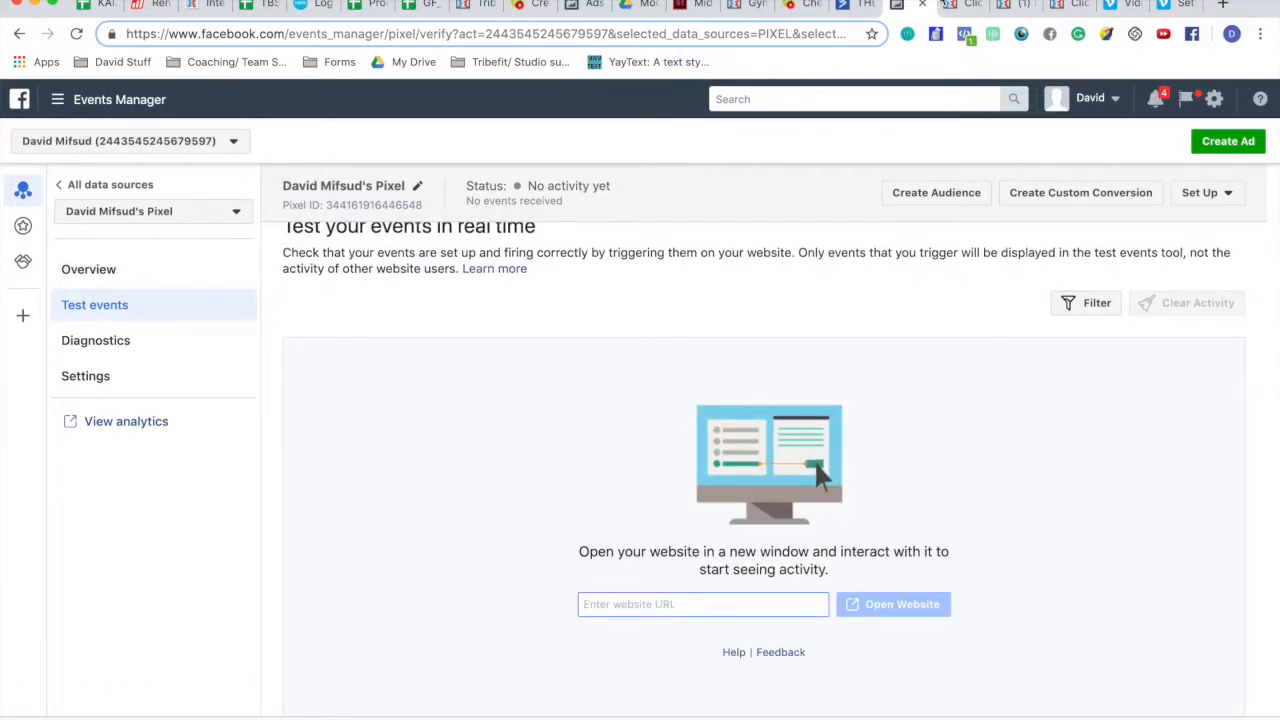
left_click(950, 5)
left_click(999, 6)
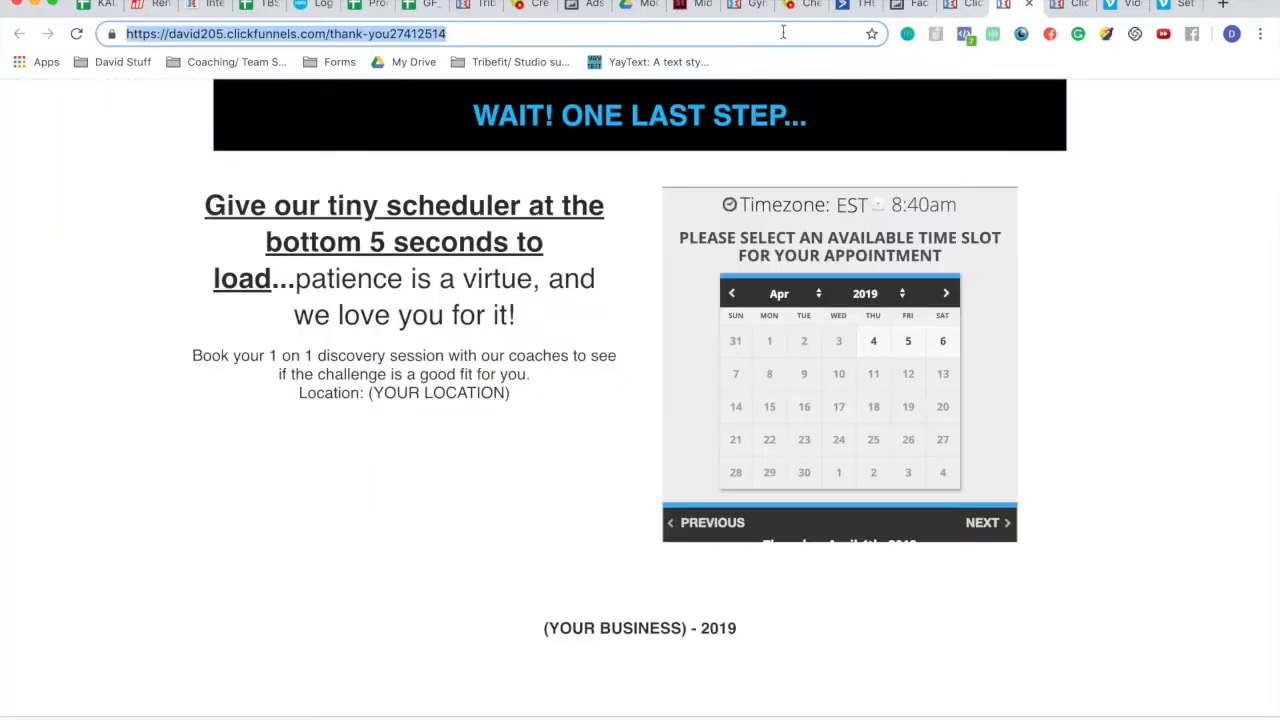
key("Return")
left_click(897, 5)
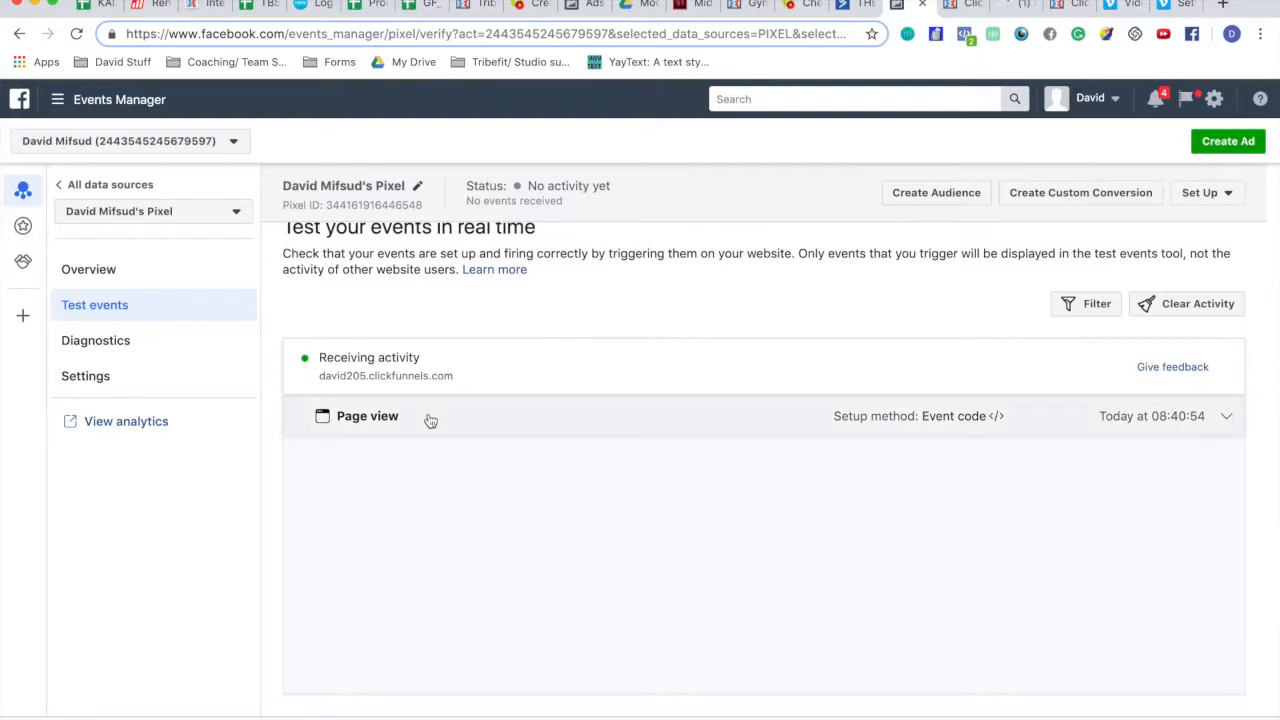
scroll(495, 415, "up", 1)
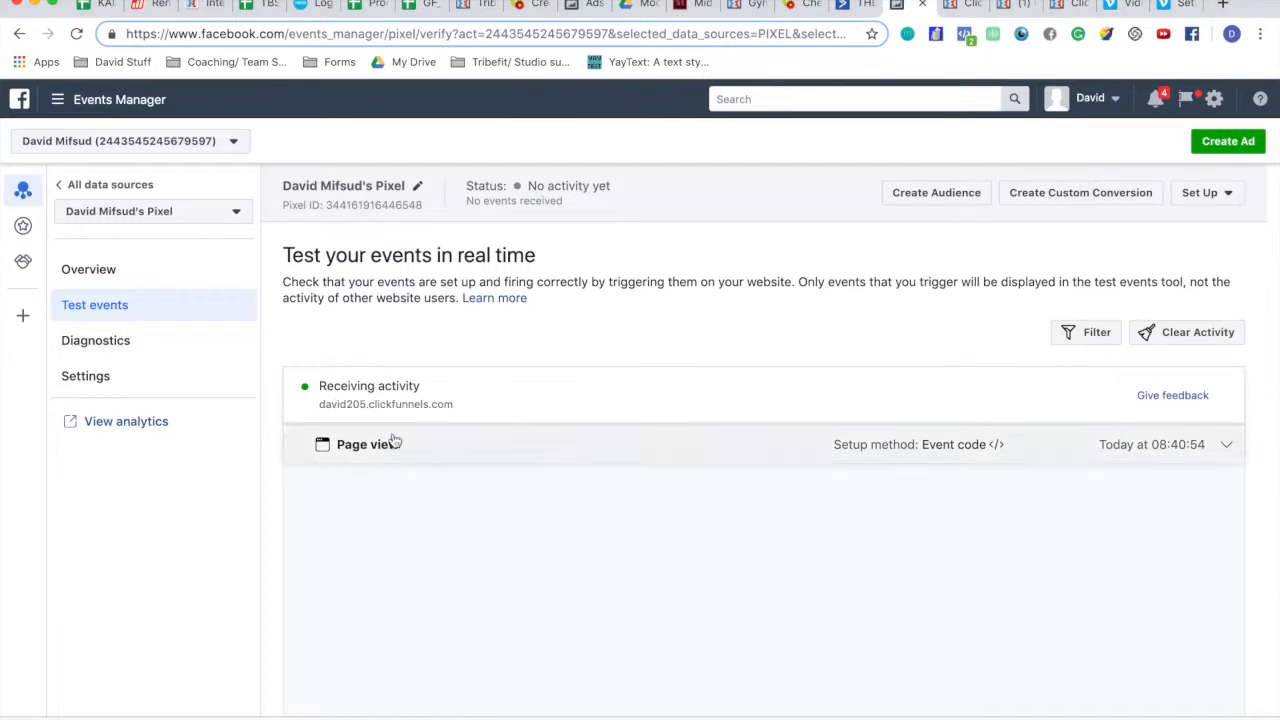
scroll(669, 380, "down", 1)
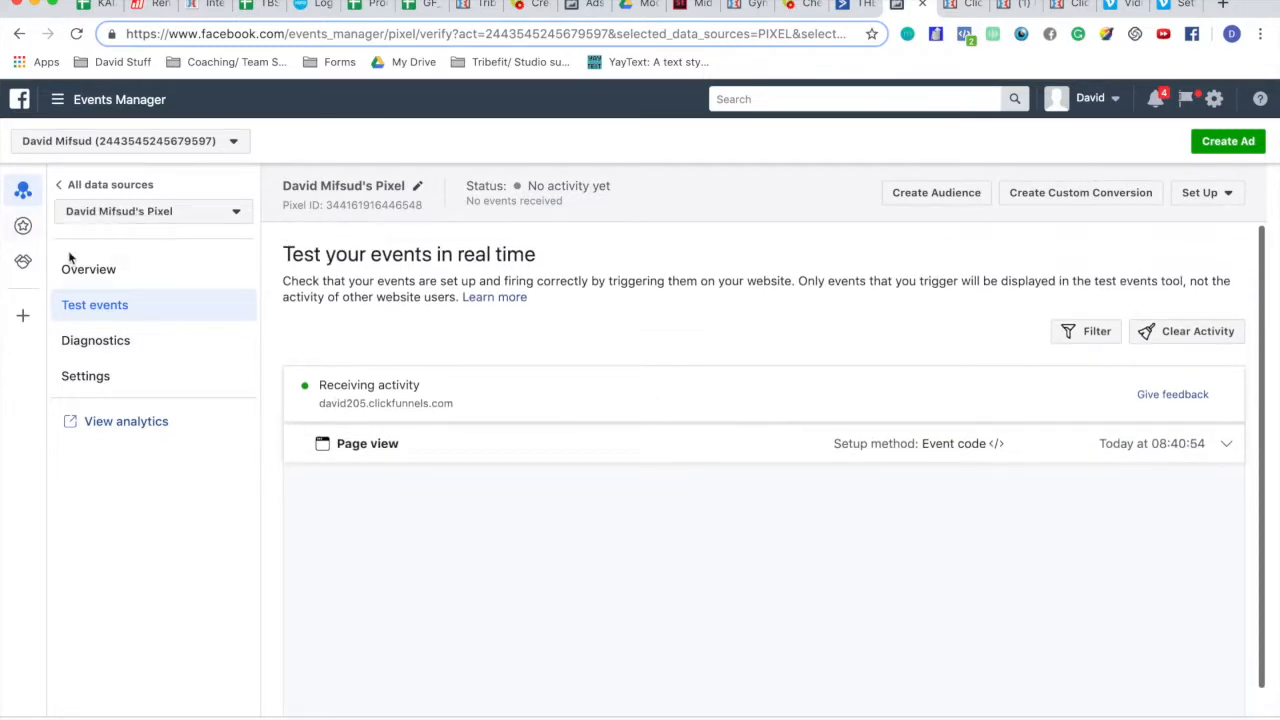
Step: Return to the pixel's overview and start a new custom conversion with All URL traffic as the website event
left_click(109, 279)
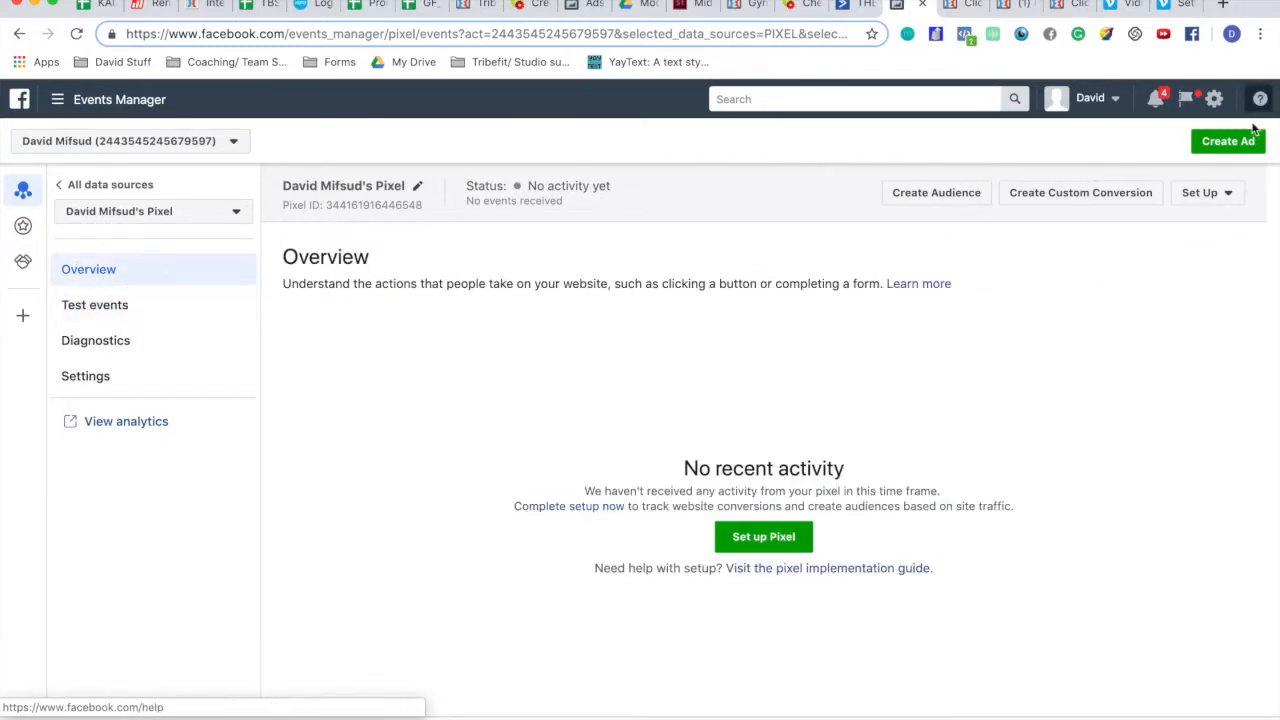
left_click(1053, 195)
left_click(733, 390)
left_click(746, 456)
left_click(808, 386)
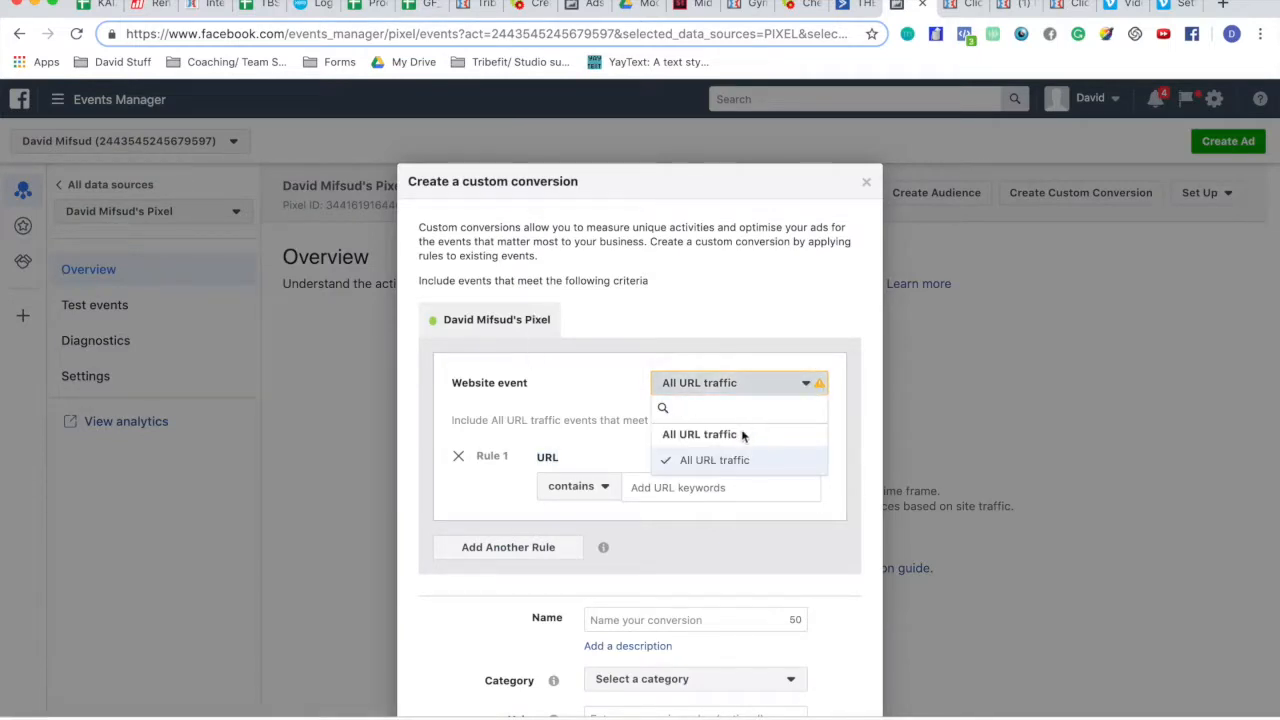
type("sdsd")
key("BackSpace")
key("BackSpace")
key("BackSpace")
key("BackSpace")
left_click(671, 610)
Step: Add the copied Thank You page URL to the custom conversion's contains rule and review the form
left_click(677, 487)
key("ctrl+v")
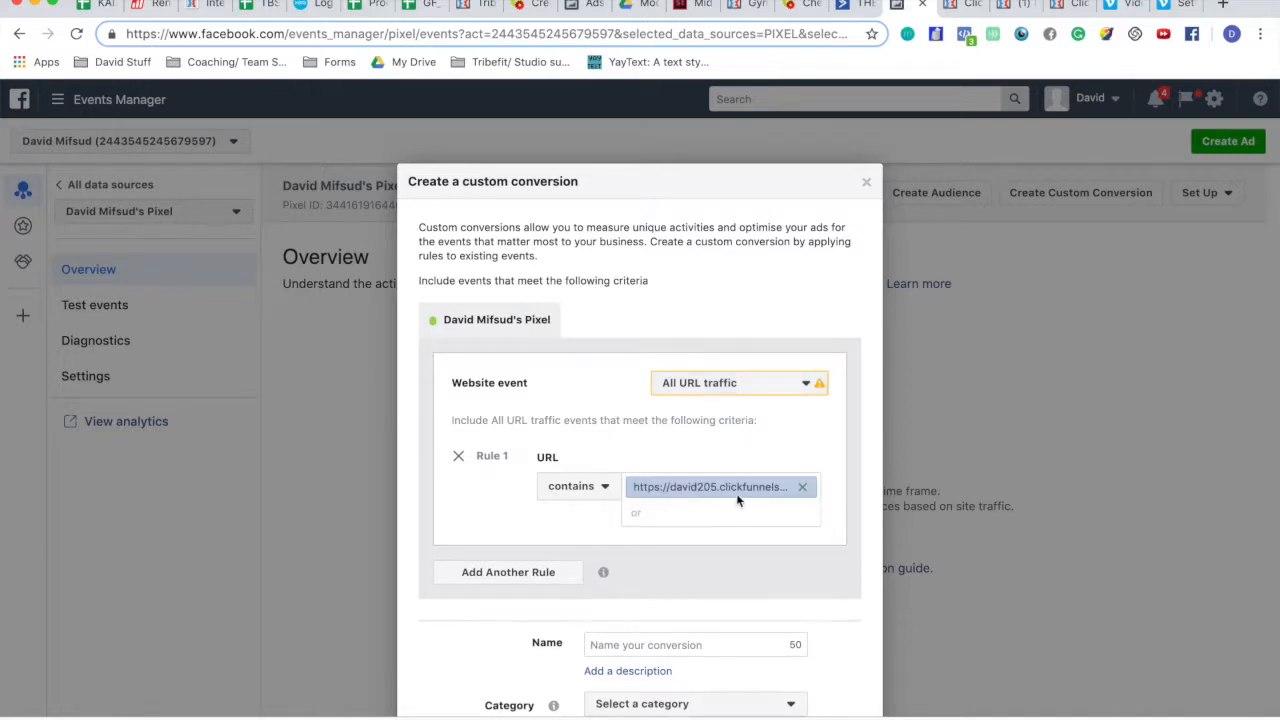
scroll(729, 289, "down", 4)
scroll(729, 289, "up", 2)
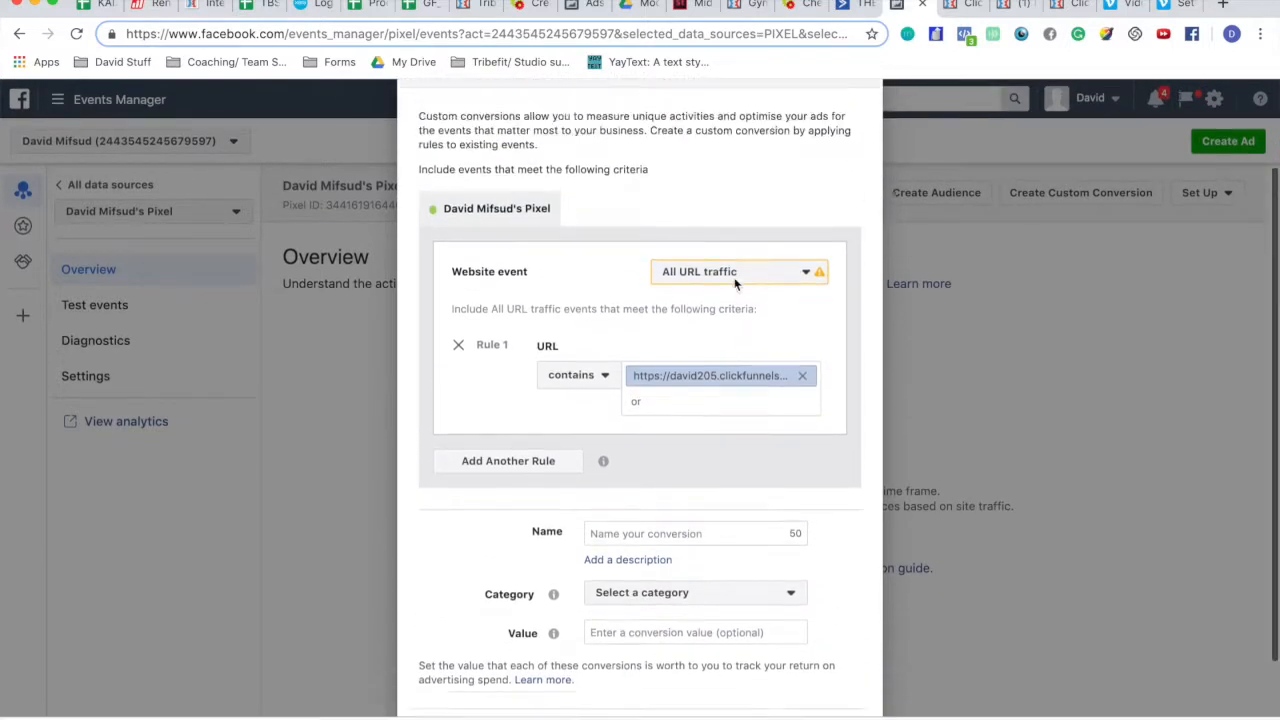
Step: Check the live Thank You page's URL, and name the custom conversion Womens 6WK Lead
scroll(734, 285, "down", 2)
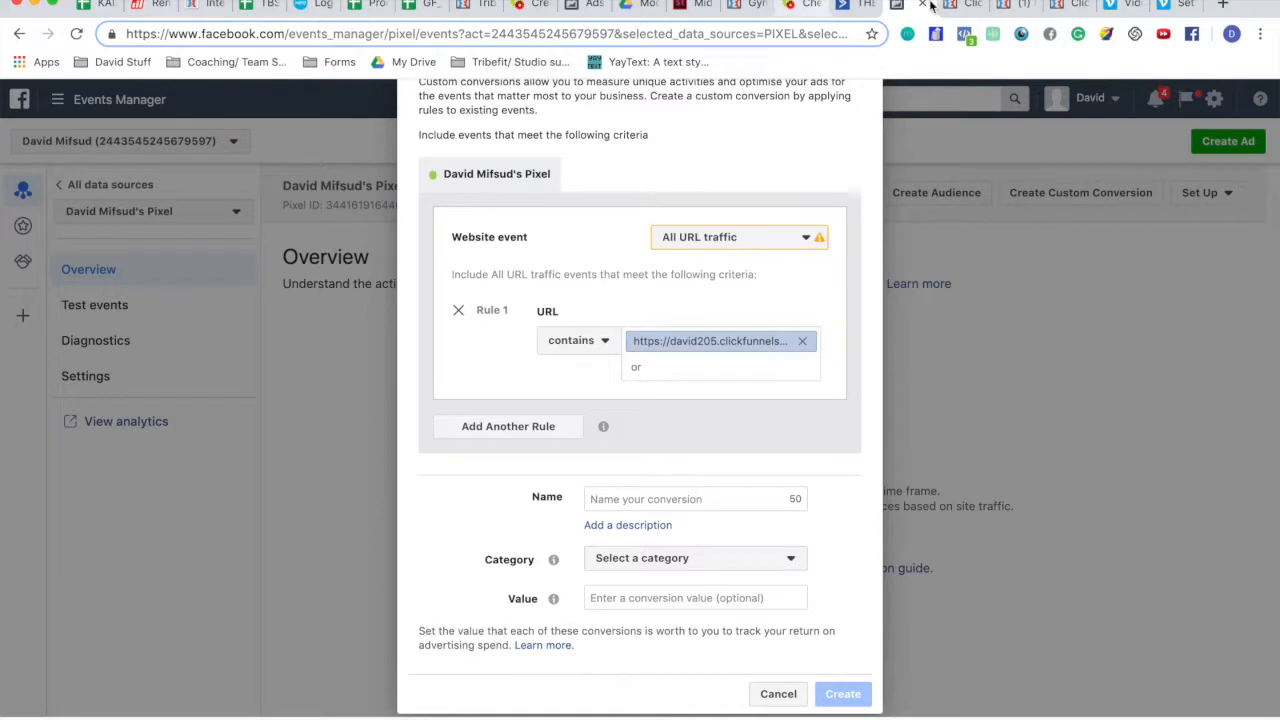
left_click(1015, 8)
left_click(632, 33)
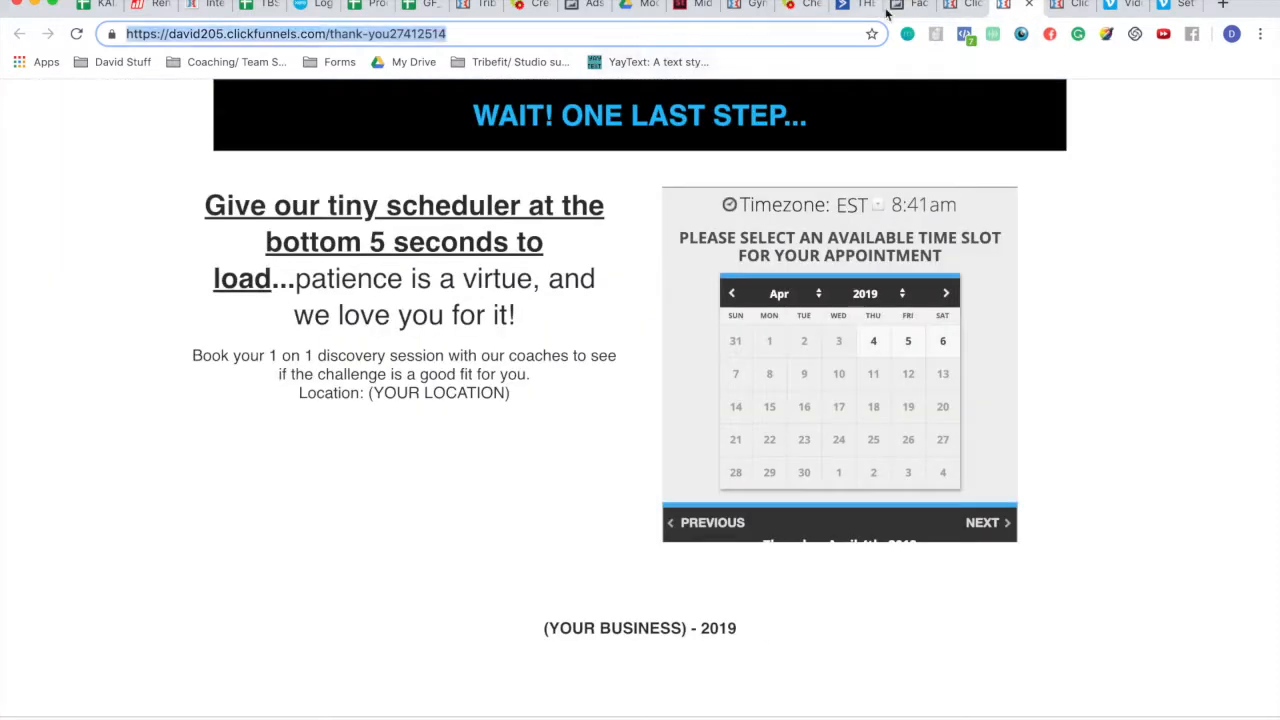
left_click(905, 8)
left_click(677, 503)
type("Womens 6WK Lead")
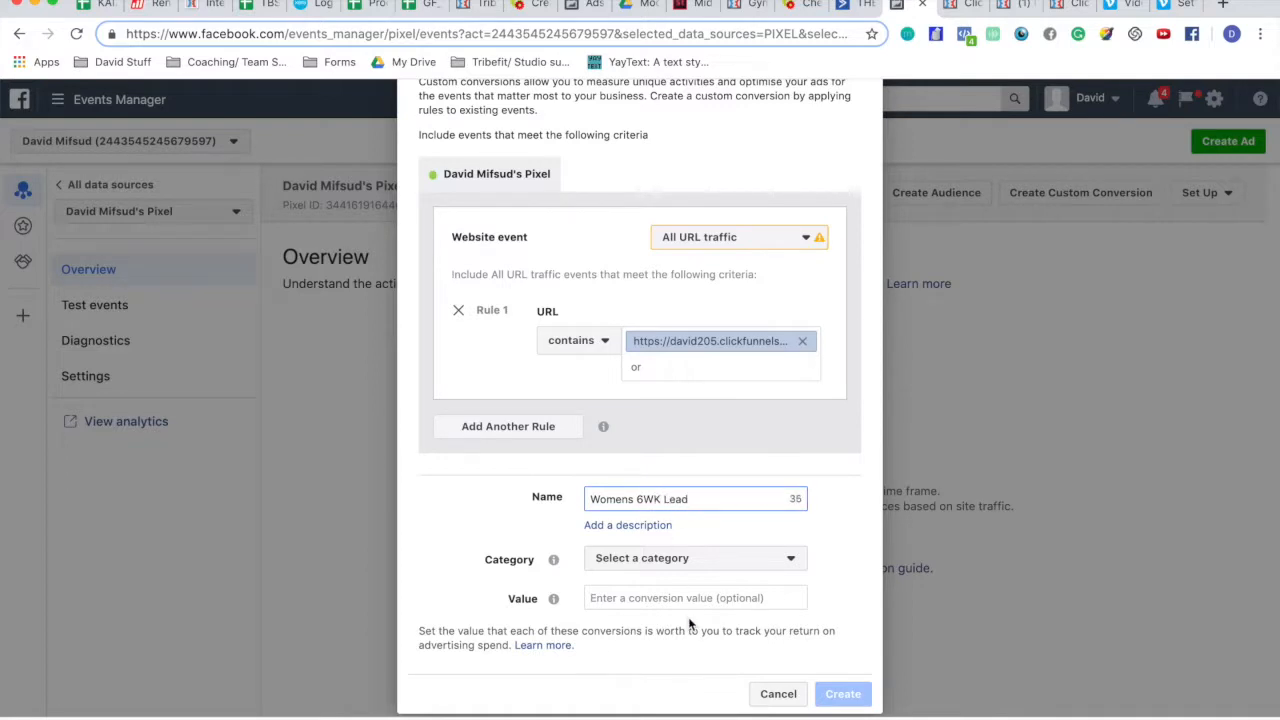
Step: Select a category for the Womens 6WK Lead custom conversion, create it and finish the dialog
left_click(760, 558)
scroll(694, 421, "down", 3)
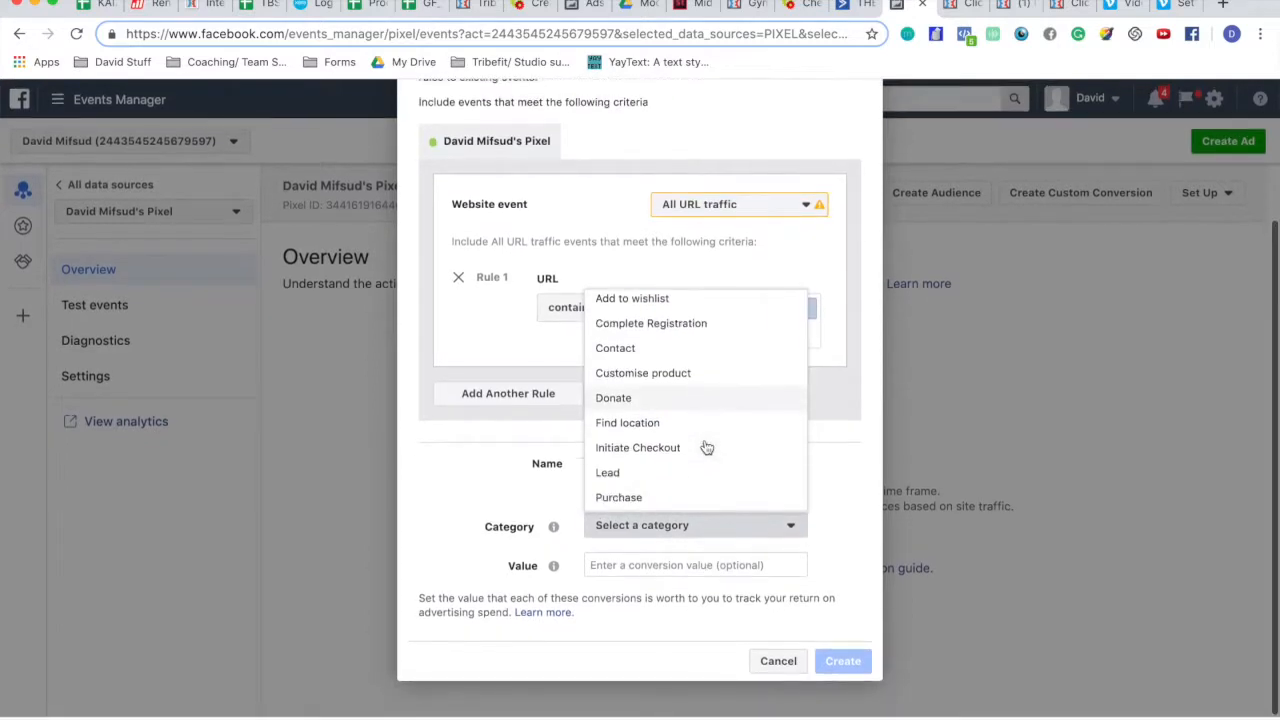
left_click(694, 412)
left_click(843, 663)
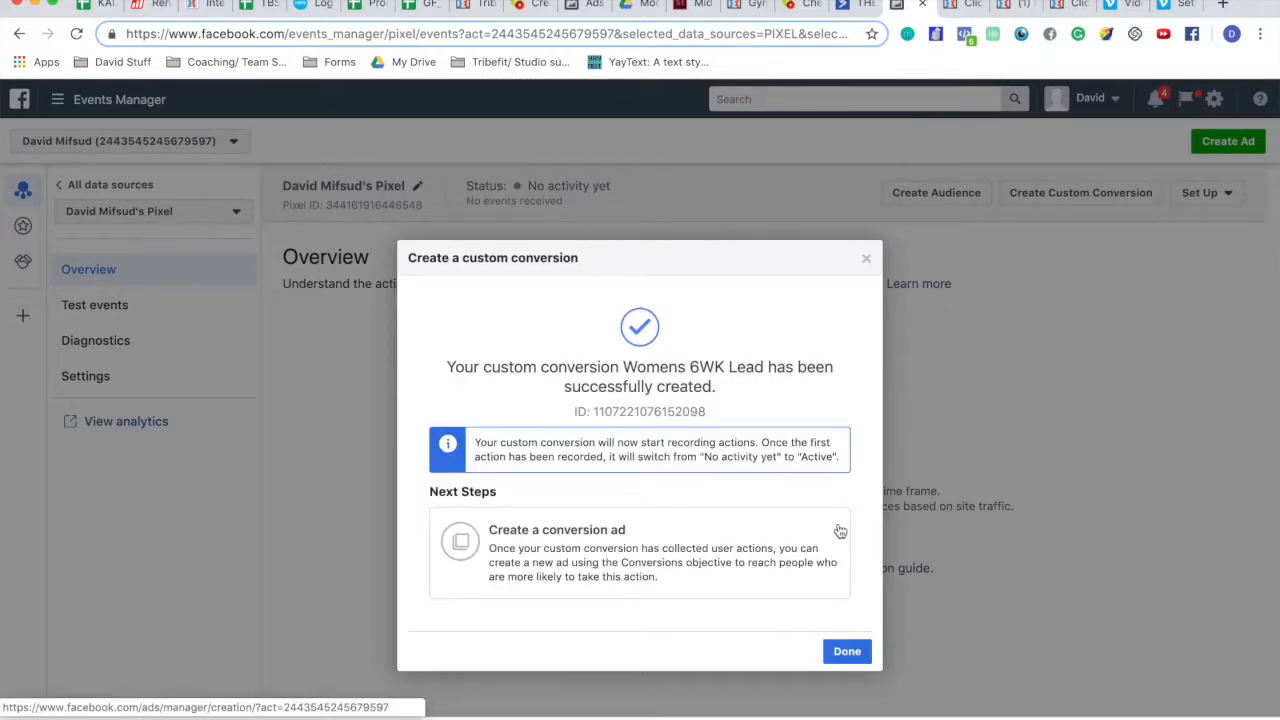
left_click(847, 651)
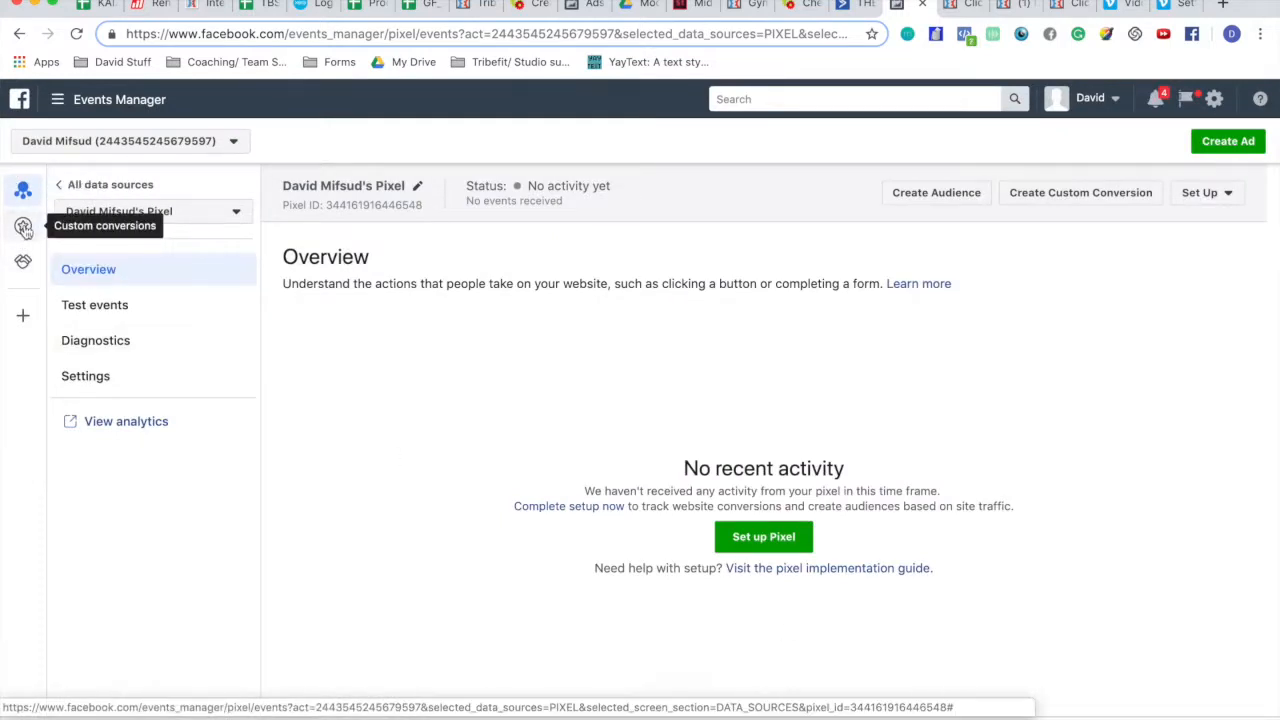
Step: Open the list of custom conversions and examine the status of Womens 6WK Lead
left_click(24, 230)
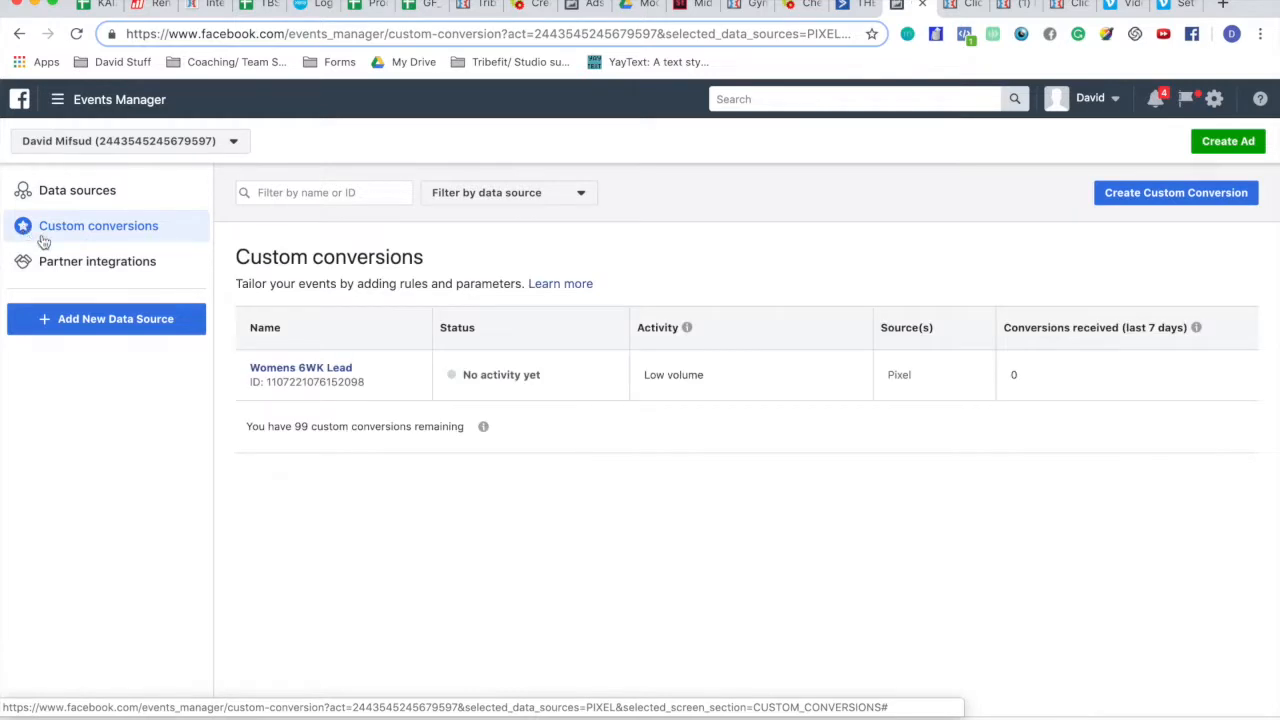
double_click(451, 378)
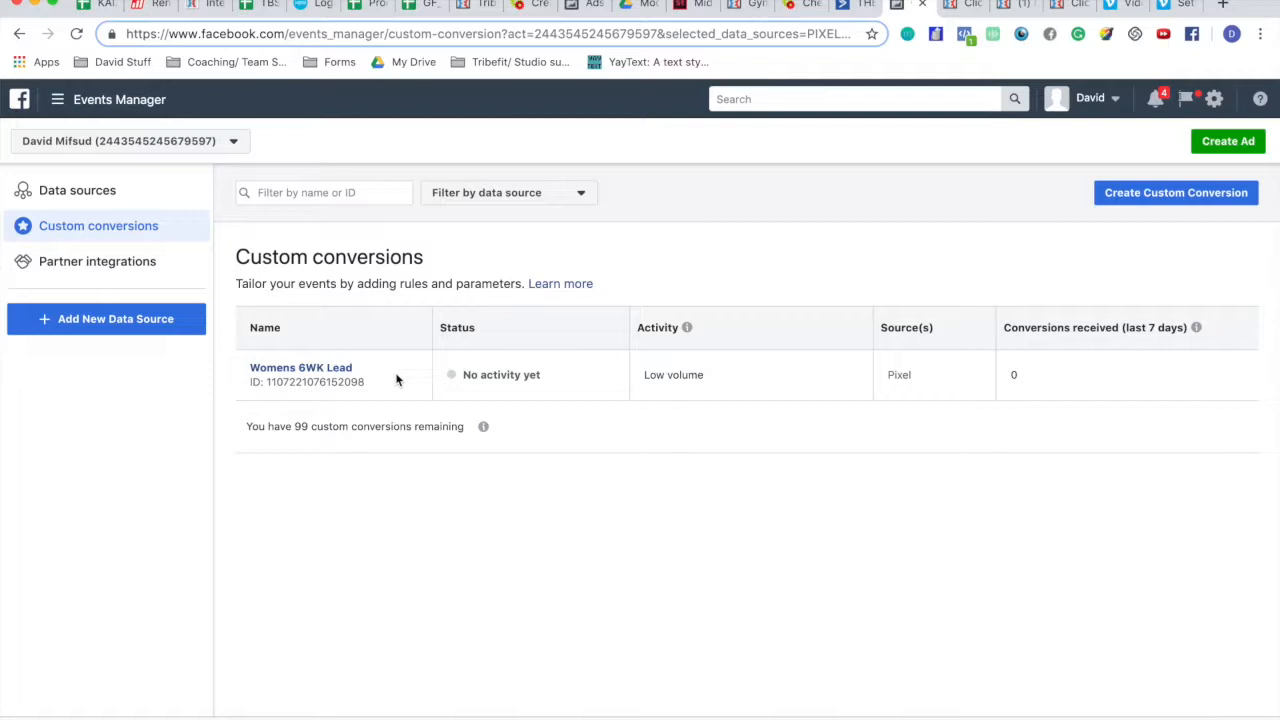
triple_click(484, 374)
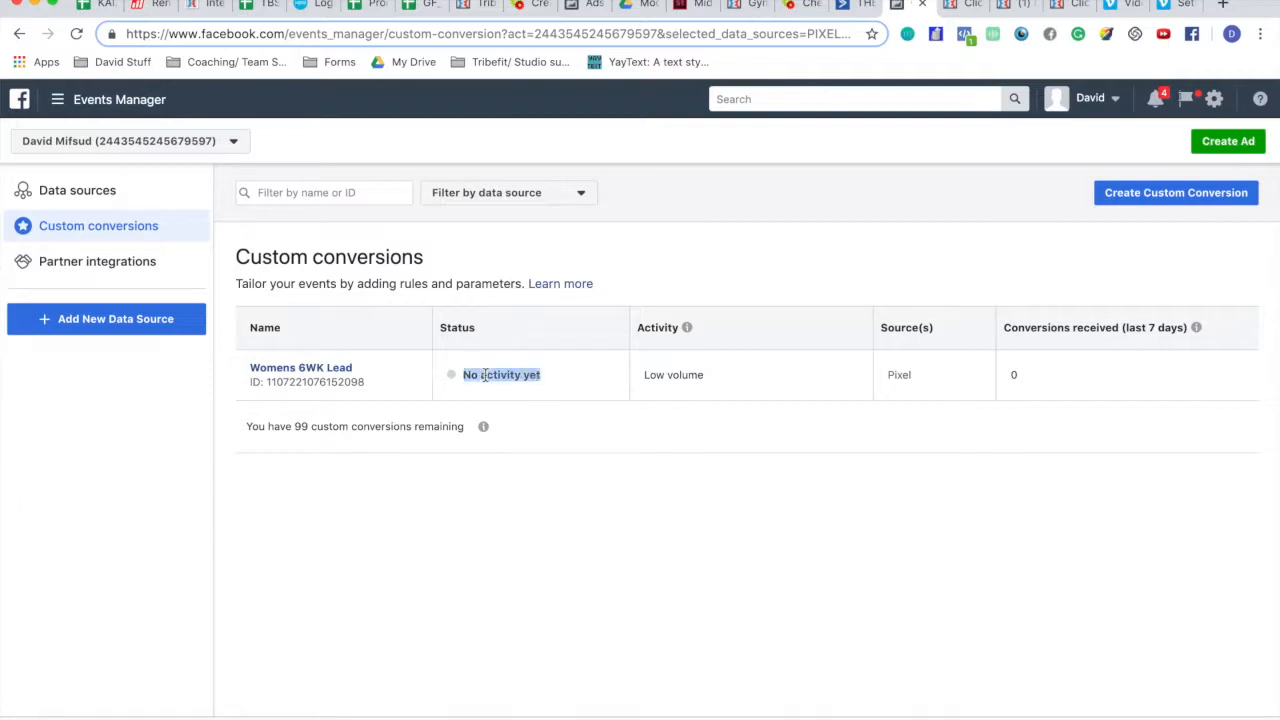
Step: Reload the live Thank You page to trigger the conversion, and refresh the custom conversions list
left_click(1003, 5)
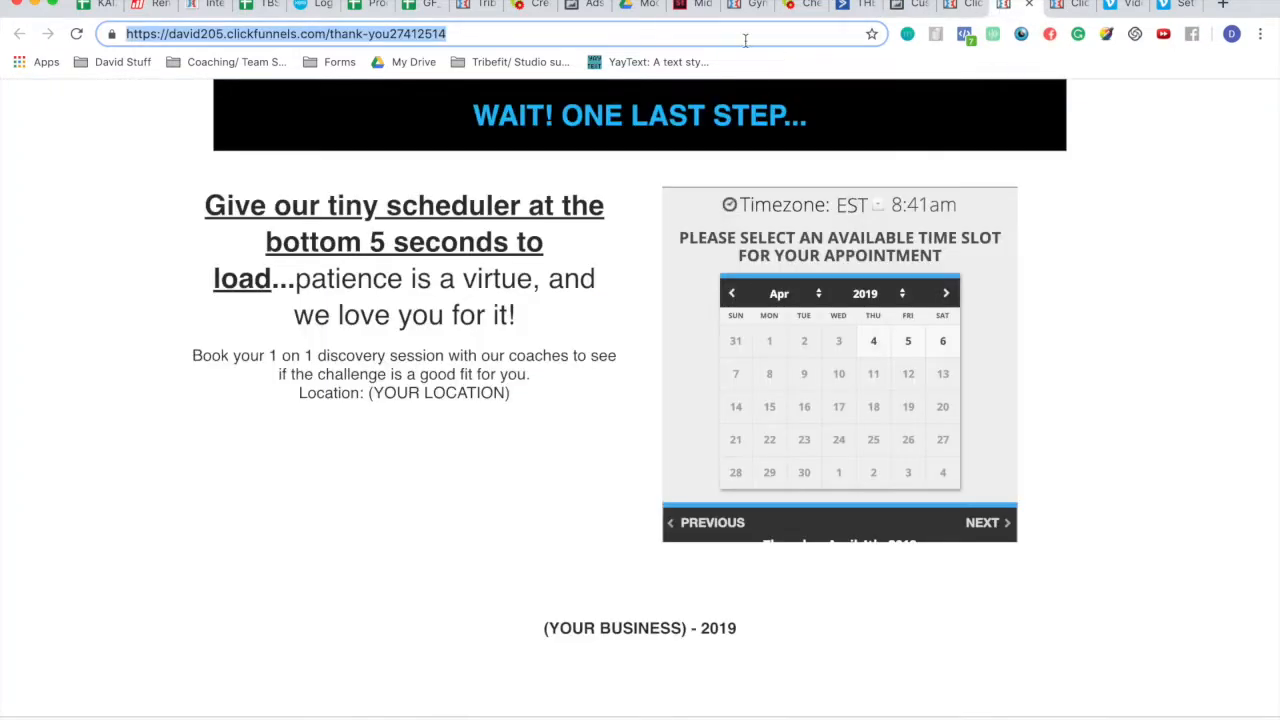
key("Return")
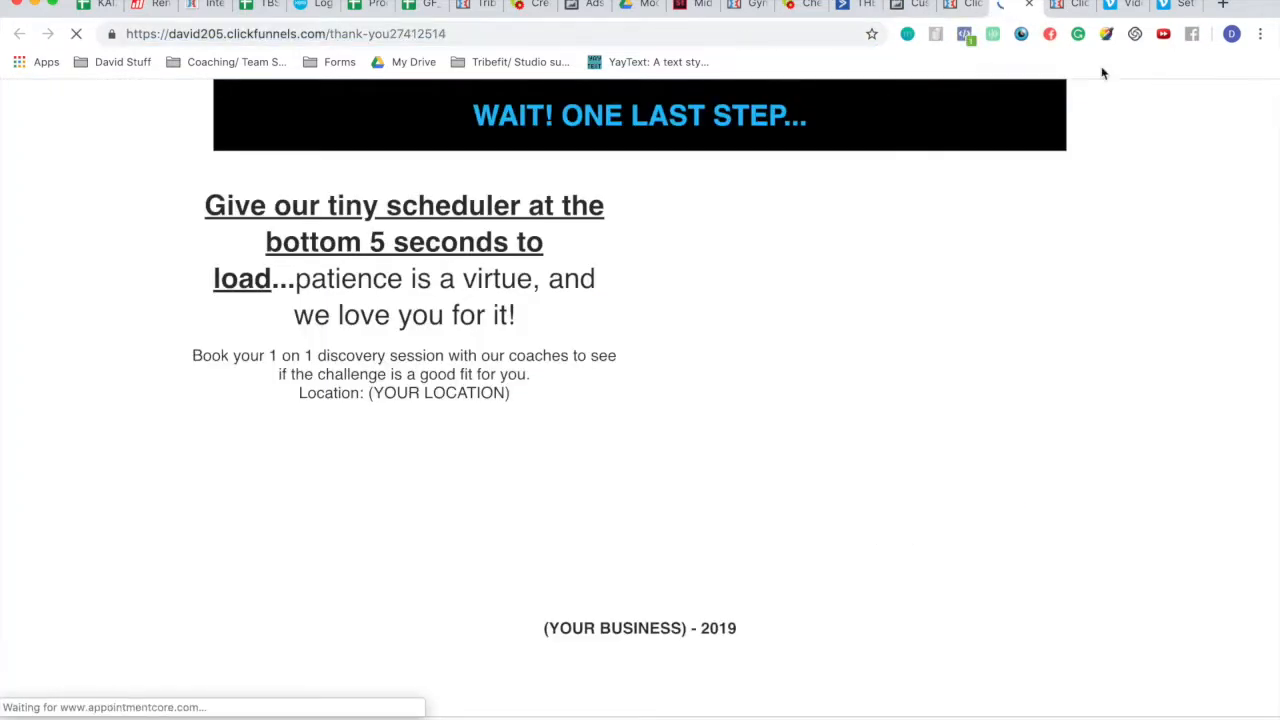
left_click(952, 5)
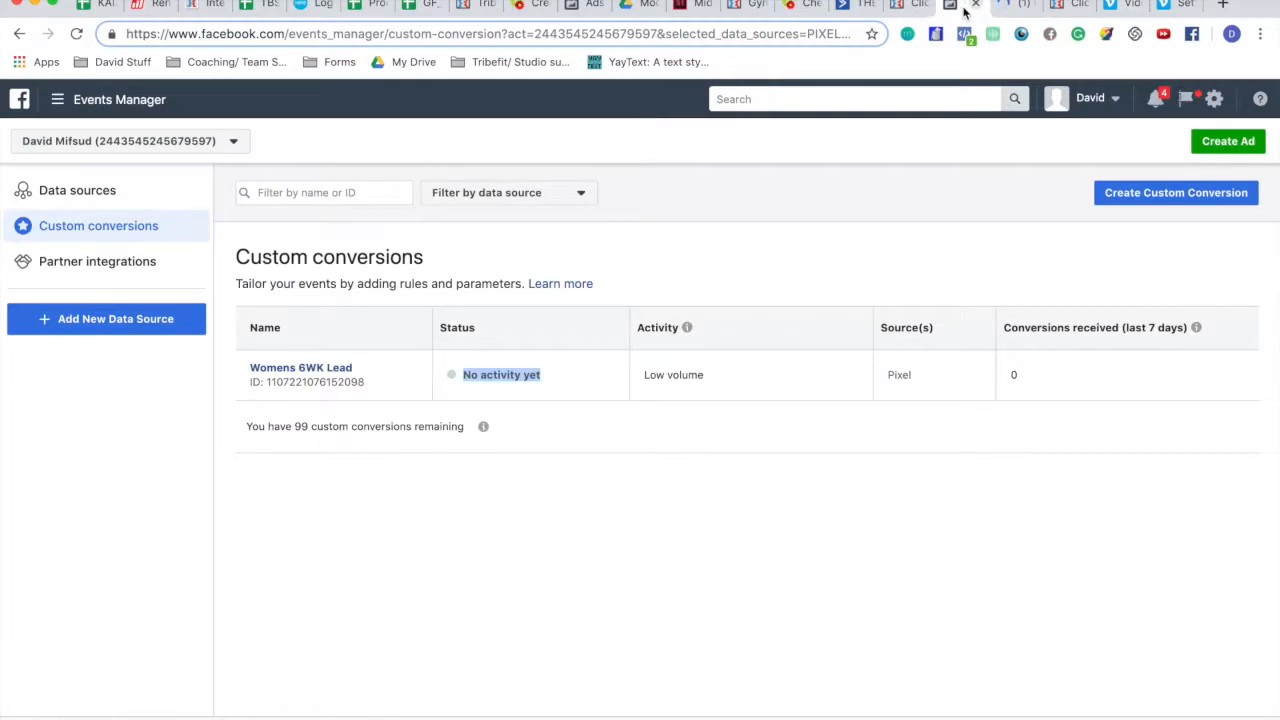
left_click(1040, 8)
left_click(957, 8)
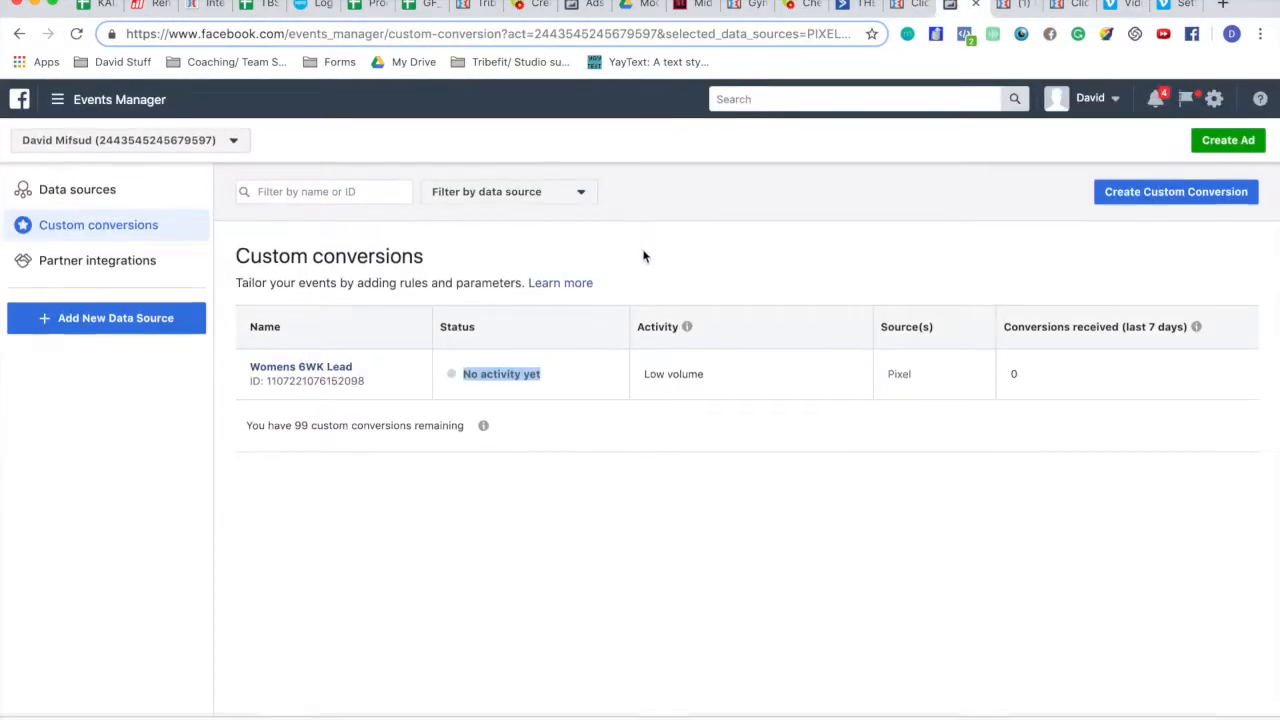
left_click(645, 35)
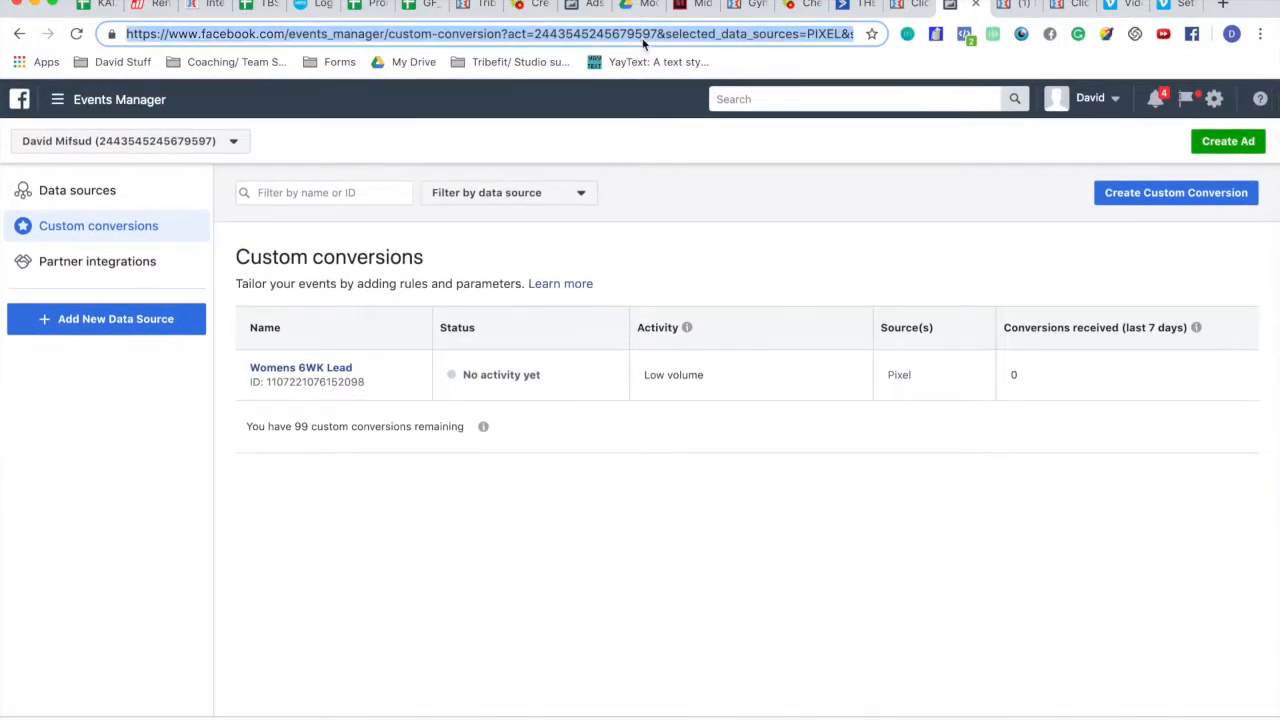
key("Return")
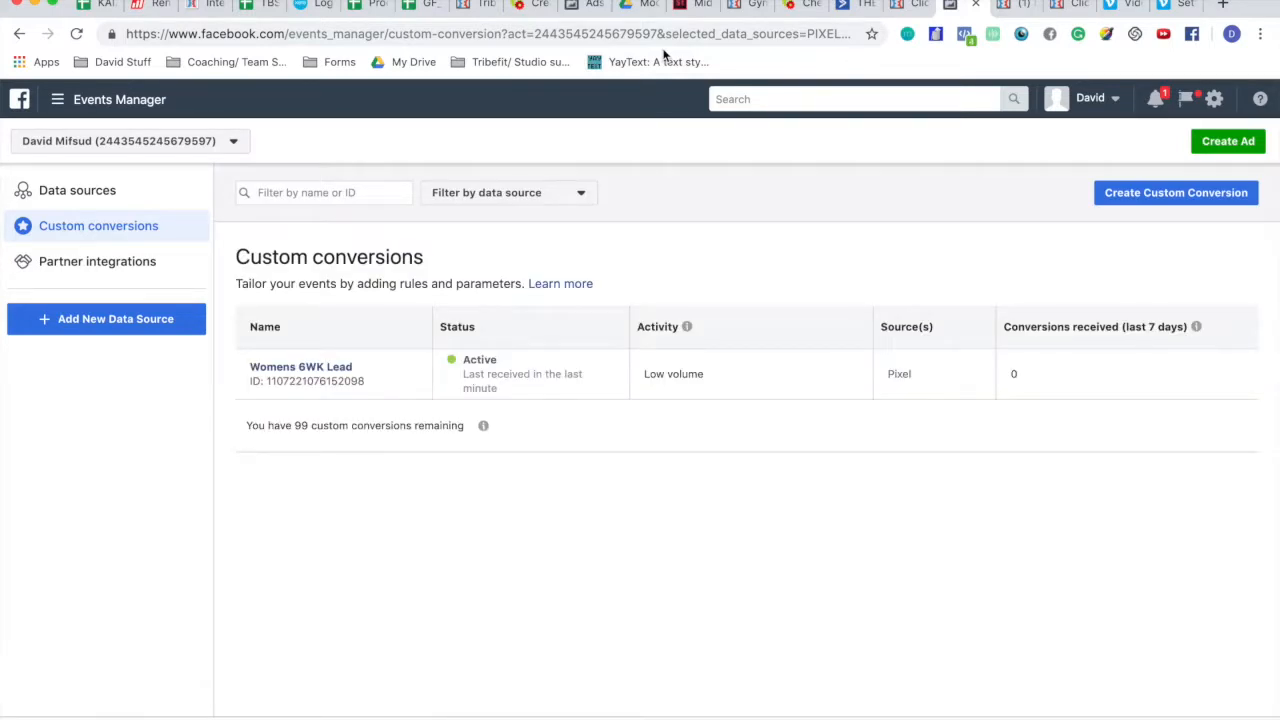
Step: Examine the updated status and last received activity of the Womens 6WK Lead custom conversion
triple_click(490, 376)
left_click(517, 396)
left_click_drag(515, 396, 474, 362)
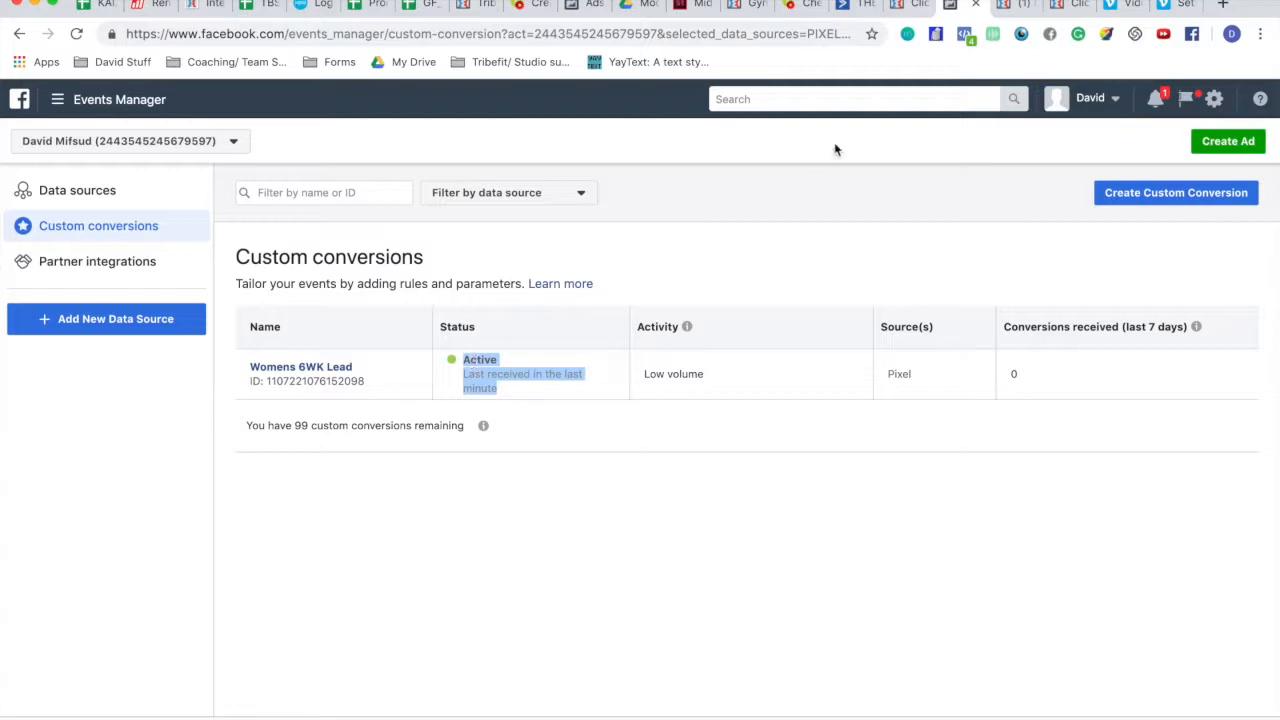
left_click(798, 355)
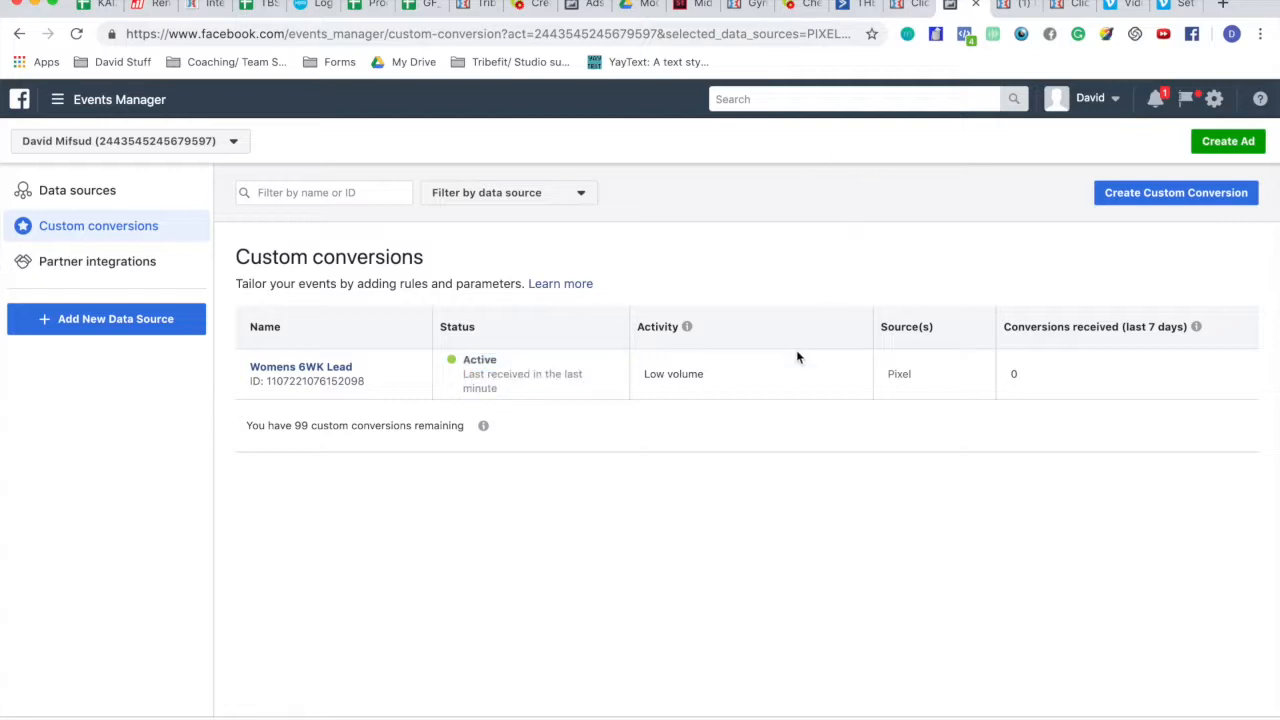
Step: Close the live Thank You page, return to the custom conversions list and start another custom conversion
left_click(1022, 5)
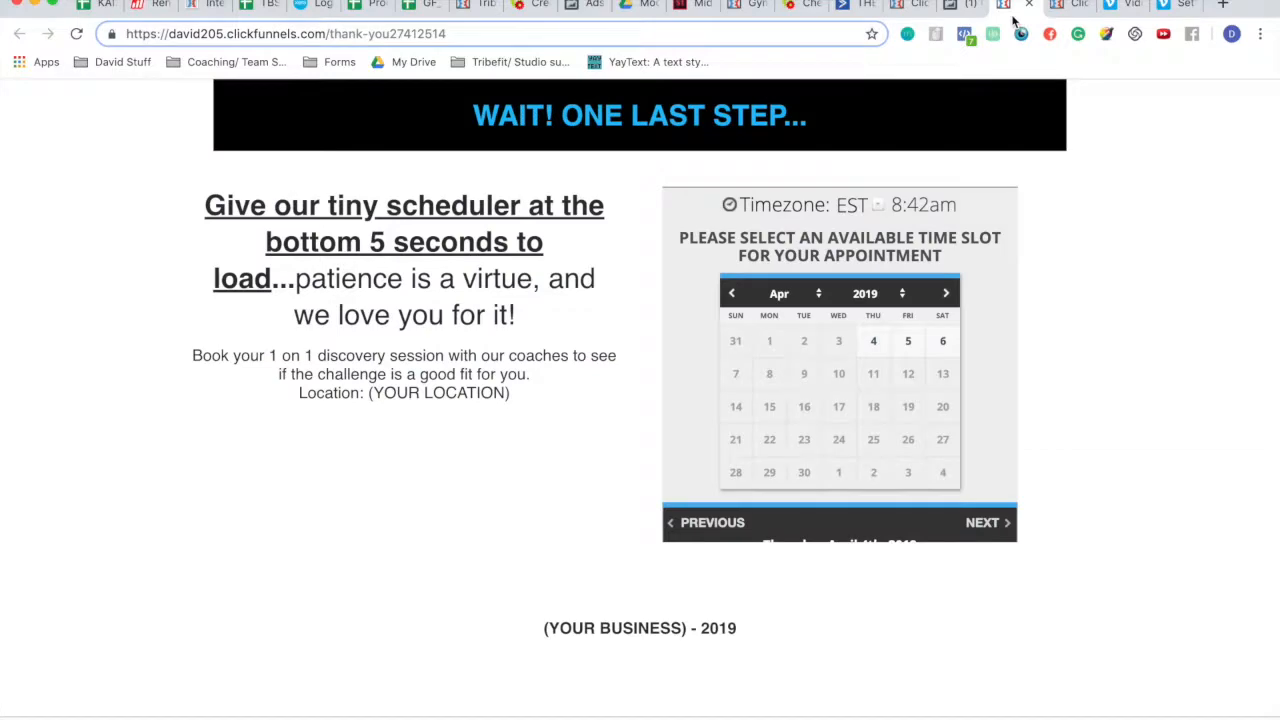
left_click(1033, 5)
left_click(958, 6)
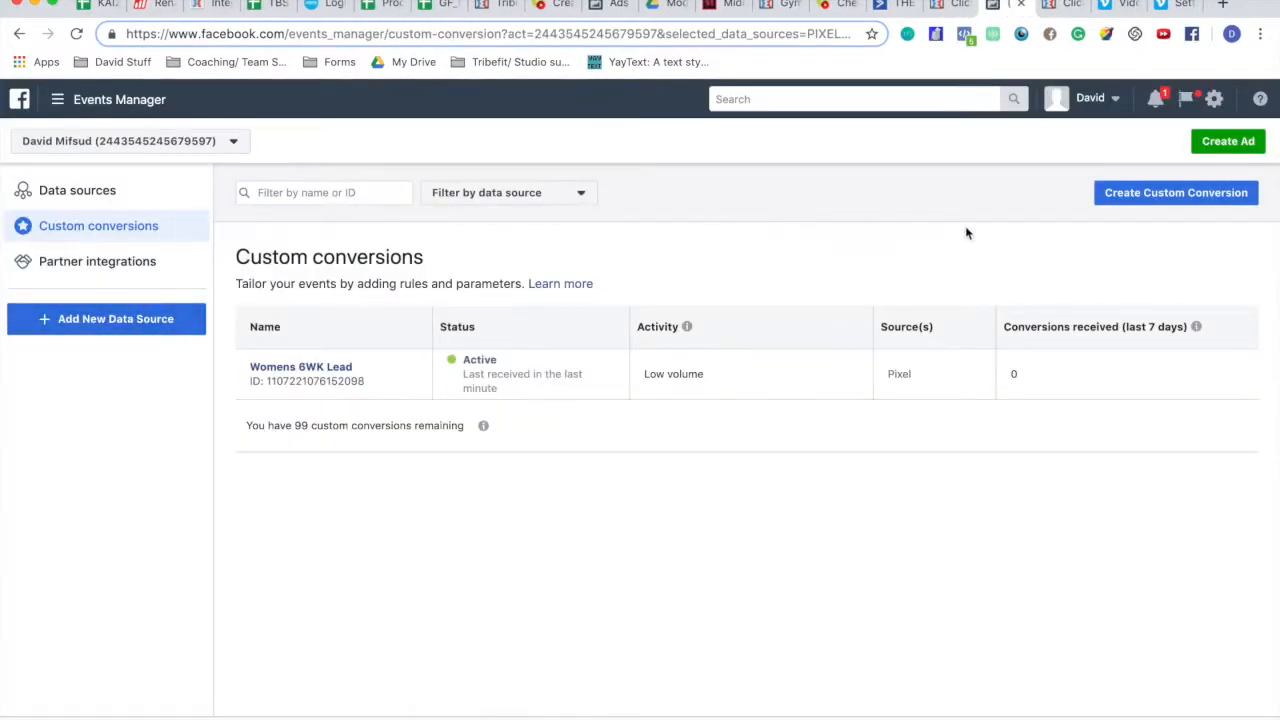
left_click(1146, 198)
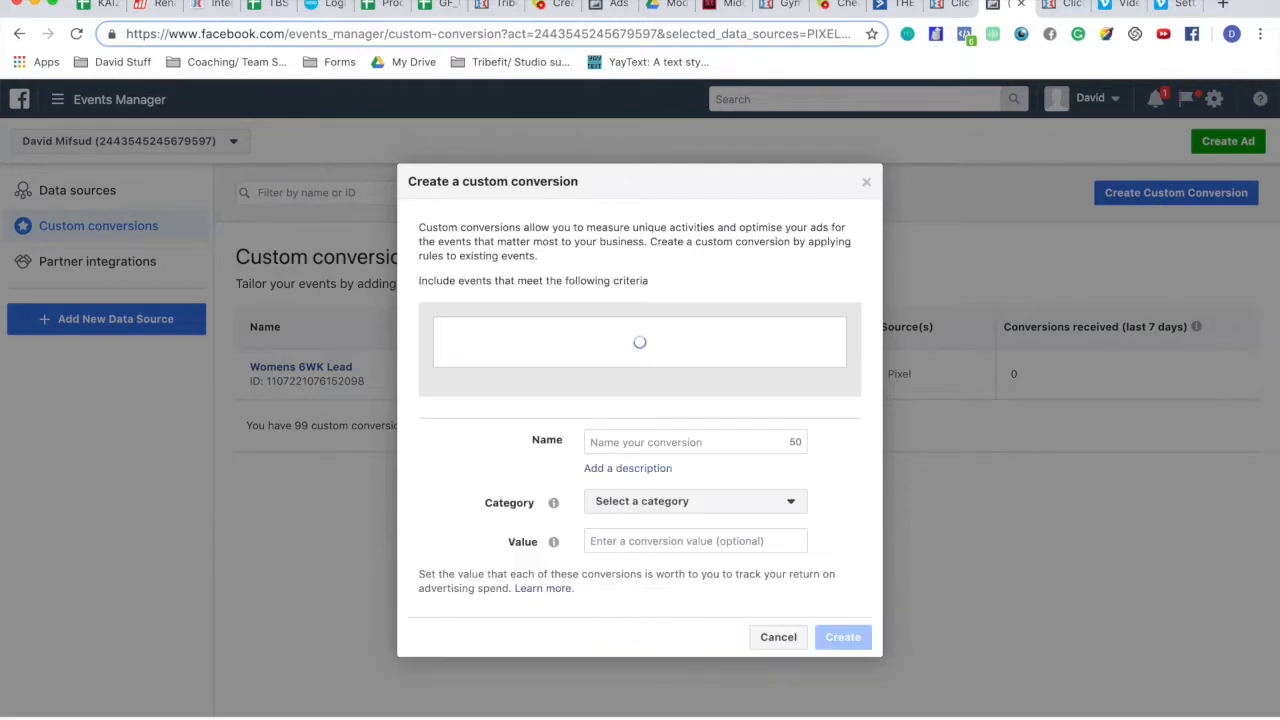
Step: Switch to ClickFunnels, open the Mens 6-Week Challenge funnel from the funnels list and select its Optin step's URL
left_click(945, 6)
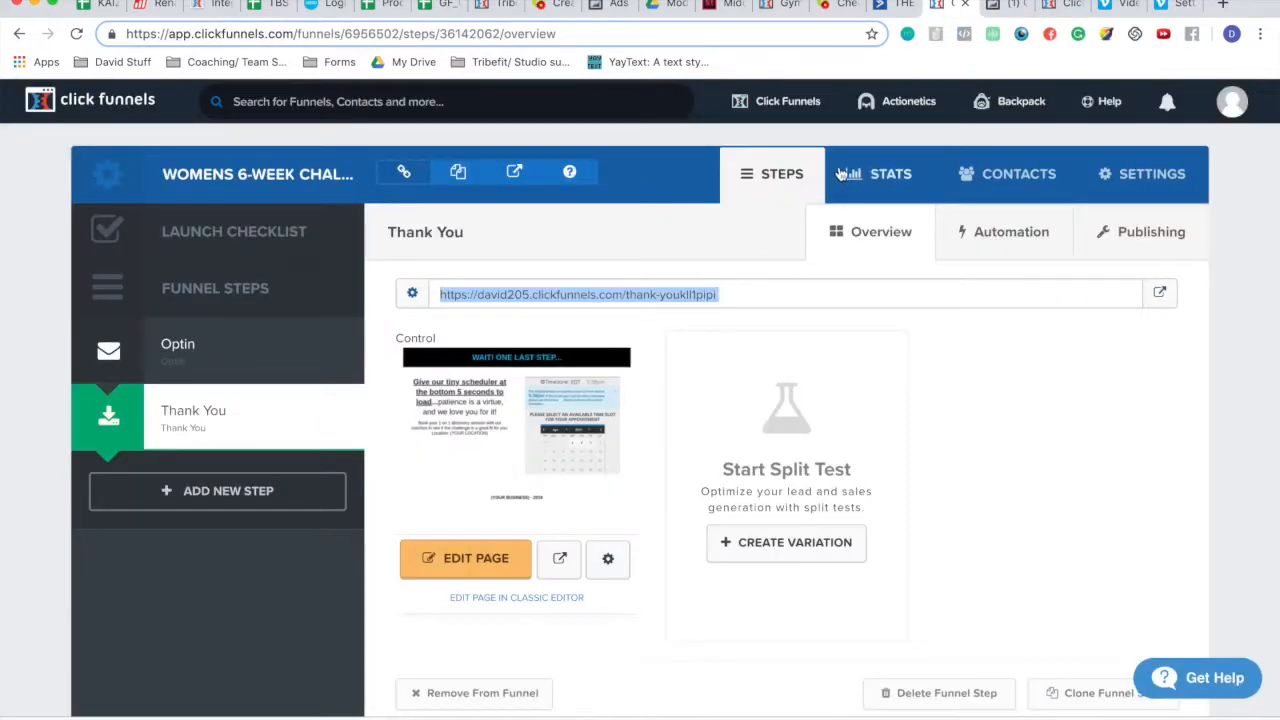
left_click(780, 143)
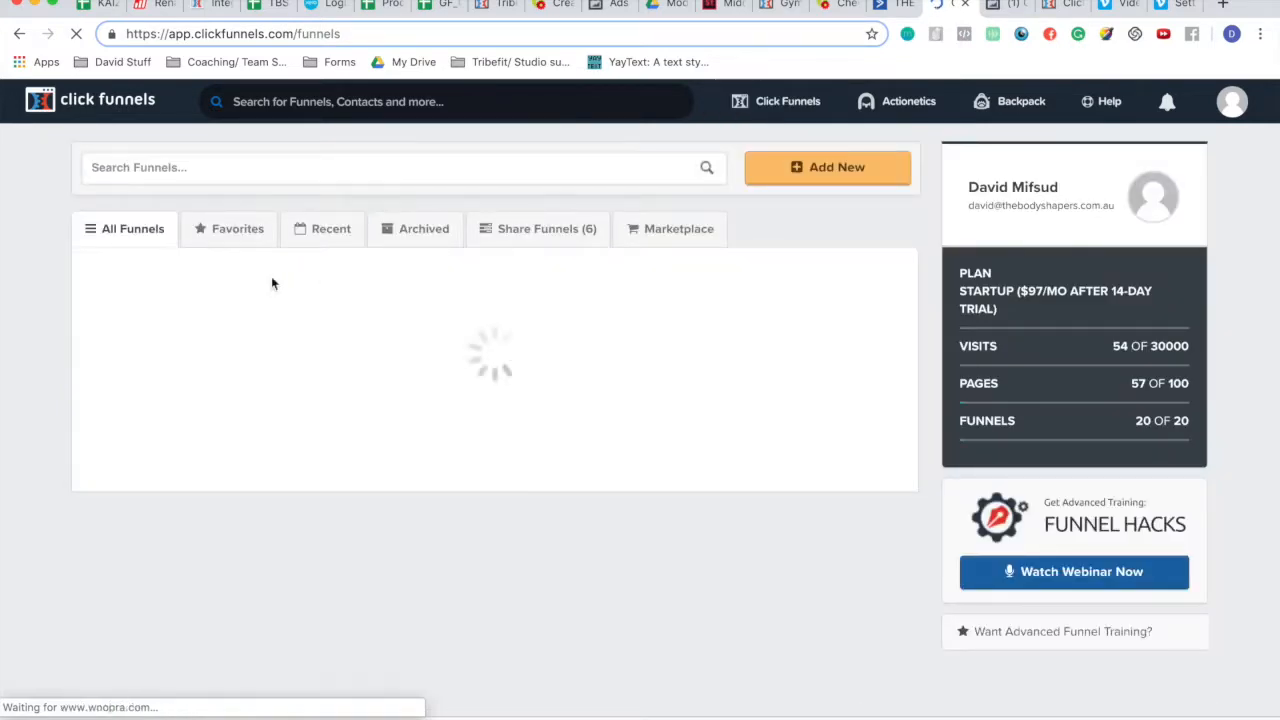
scroll(255, 376, "down", 1)
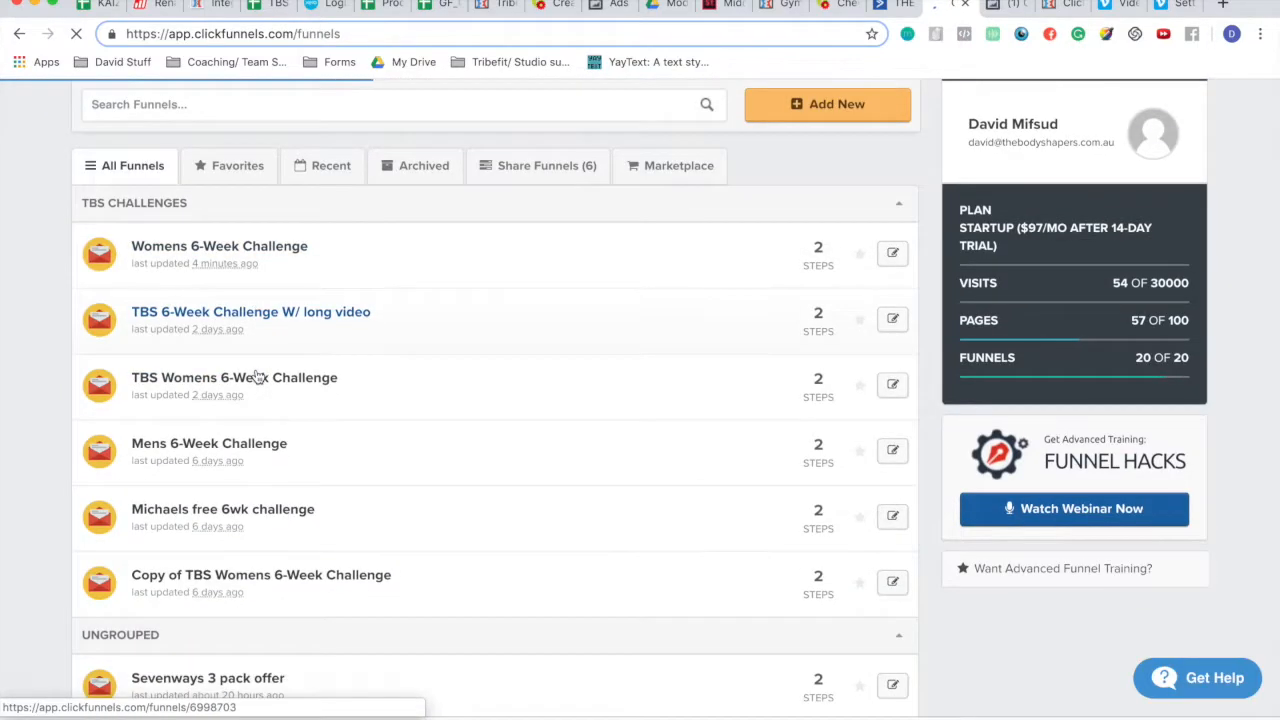
scroll(300, 523, "down", 5)
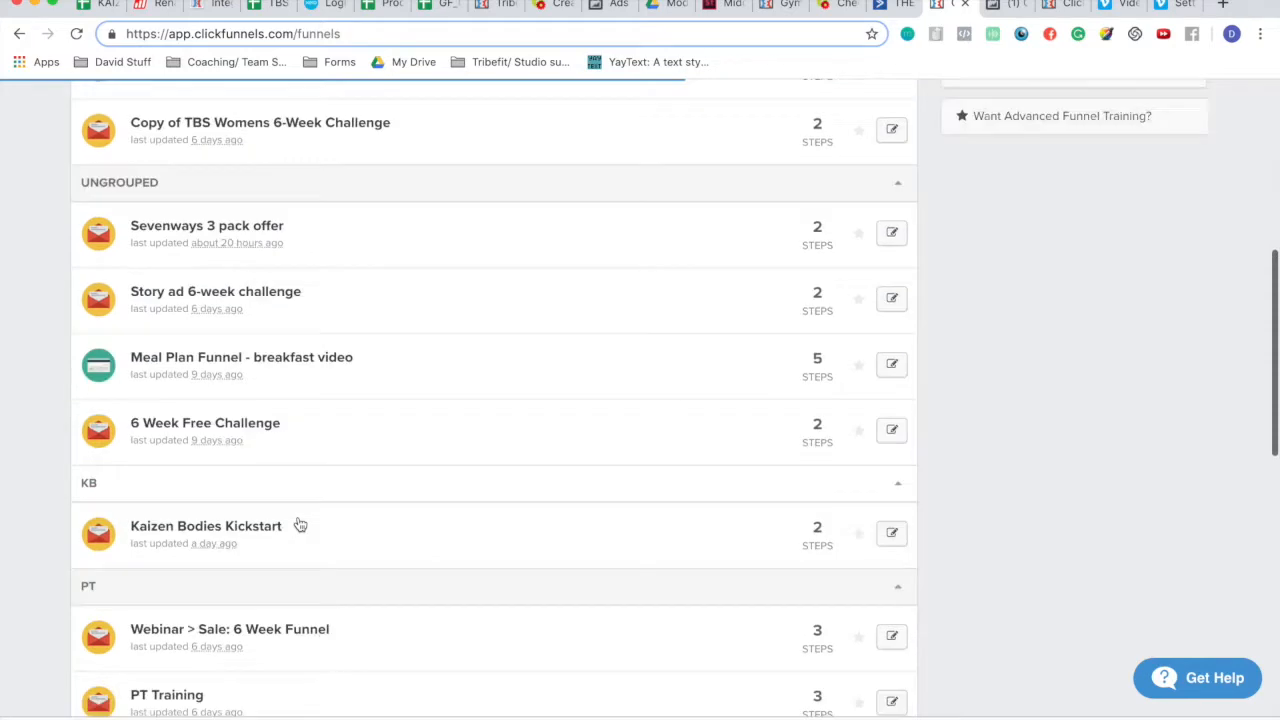
scroll(300, 523, "up", 5)
left_click(219, 399)
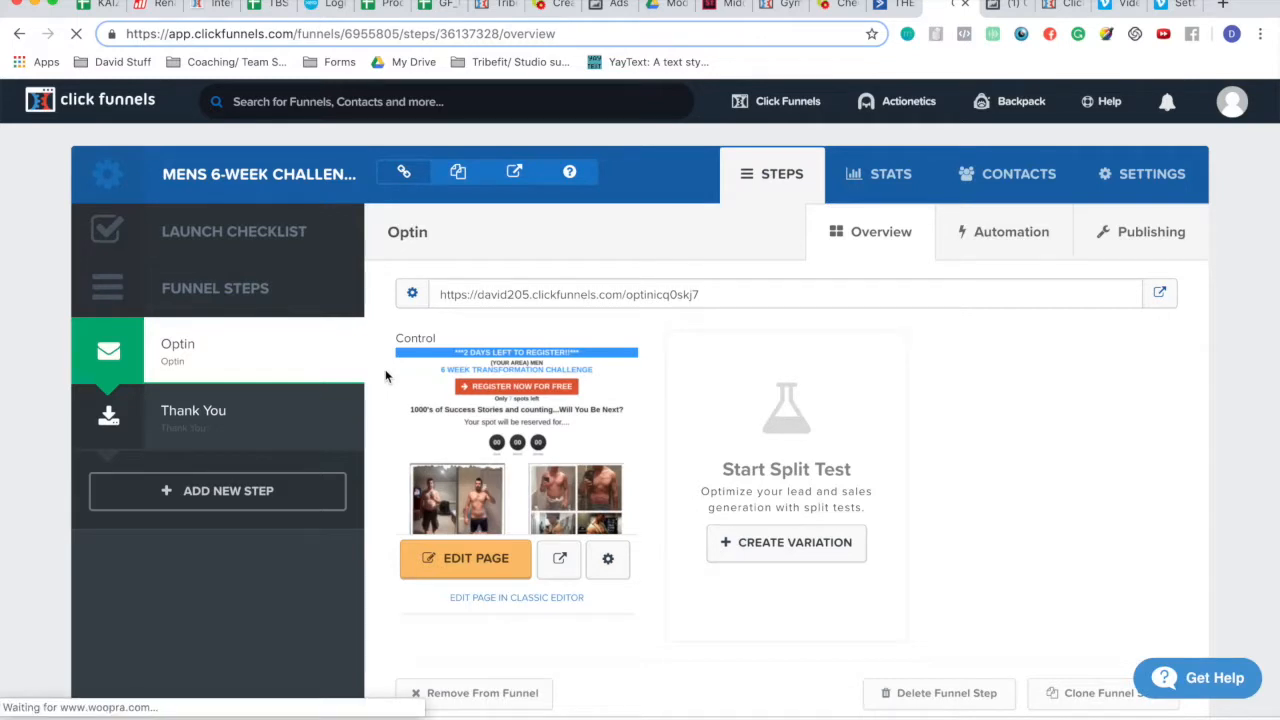
left_click(548, 298)
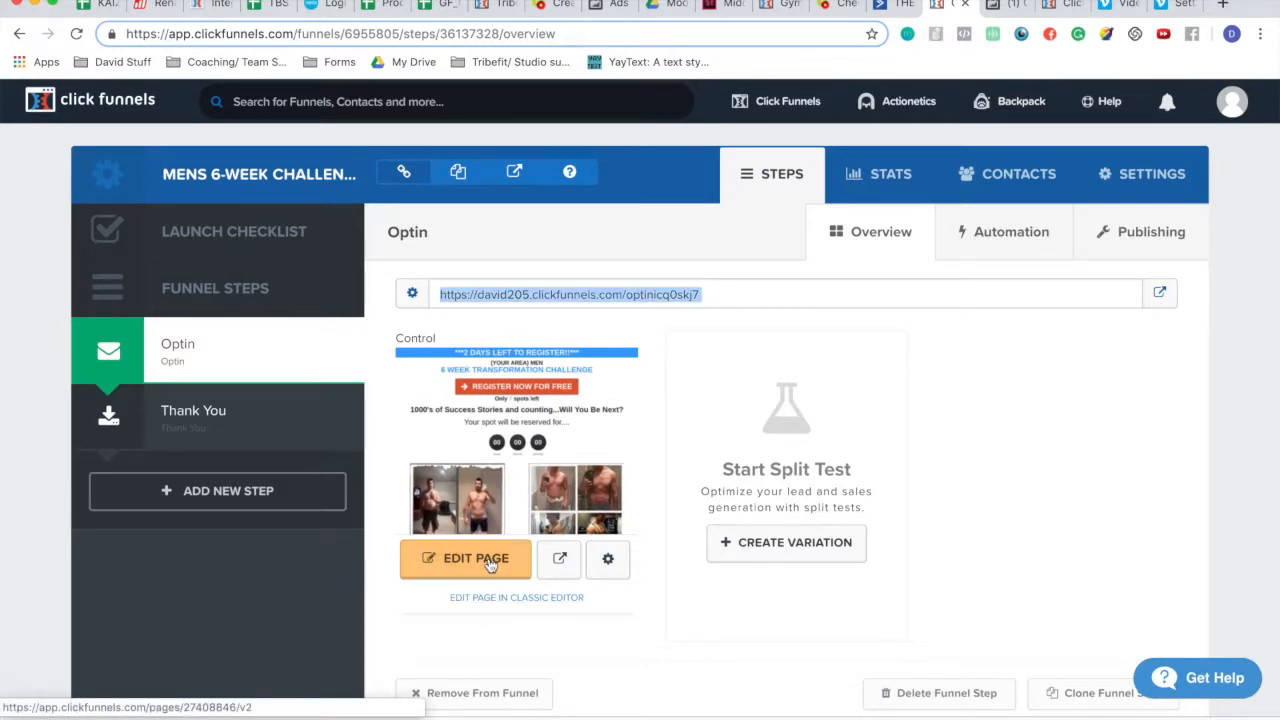
Step: In Events Manager, cancel the new custom conversion and copy the pixel code from the manual pixel installation instructions
key("ctrl+Tab")
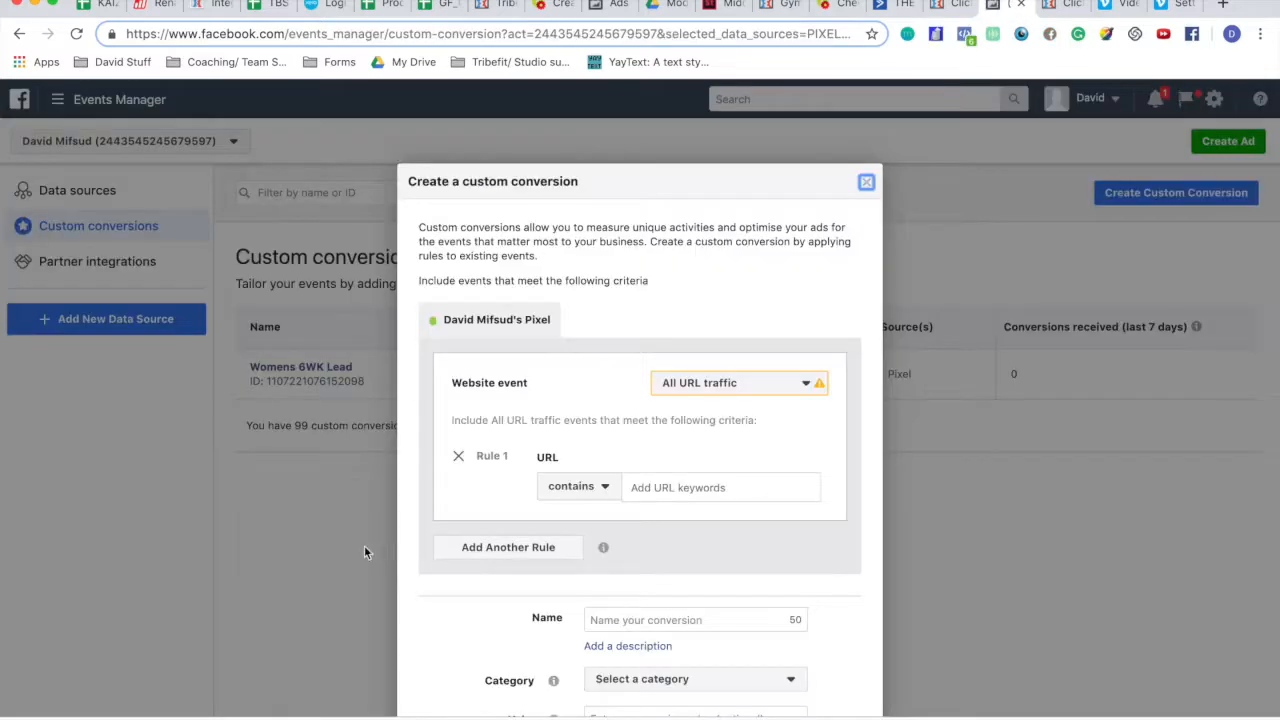
left_click(866, 181)
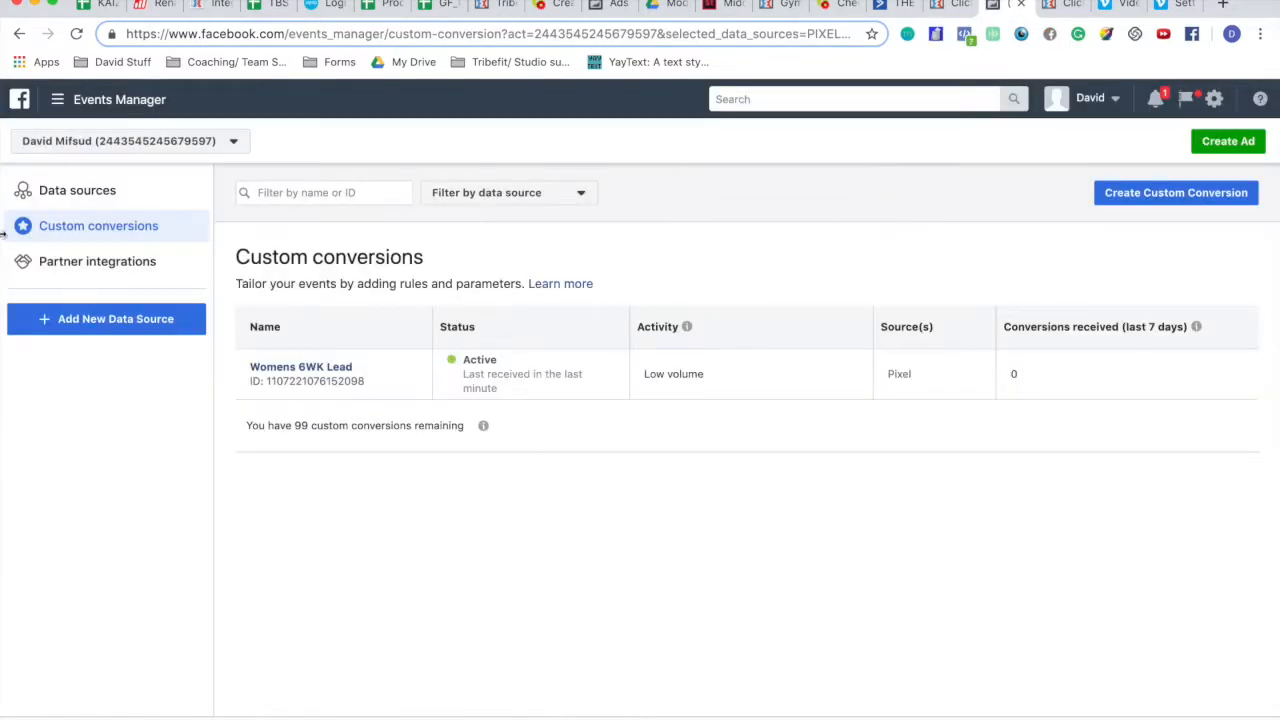
left_click(56, 190)
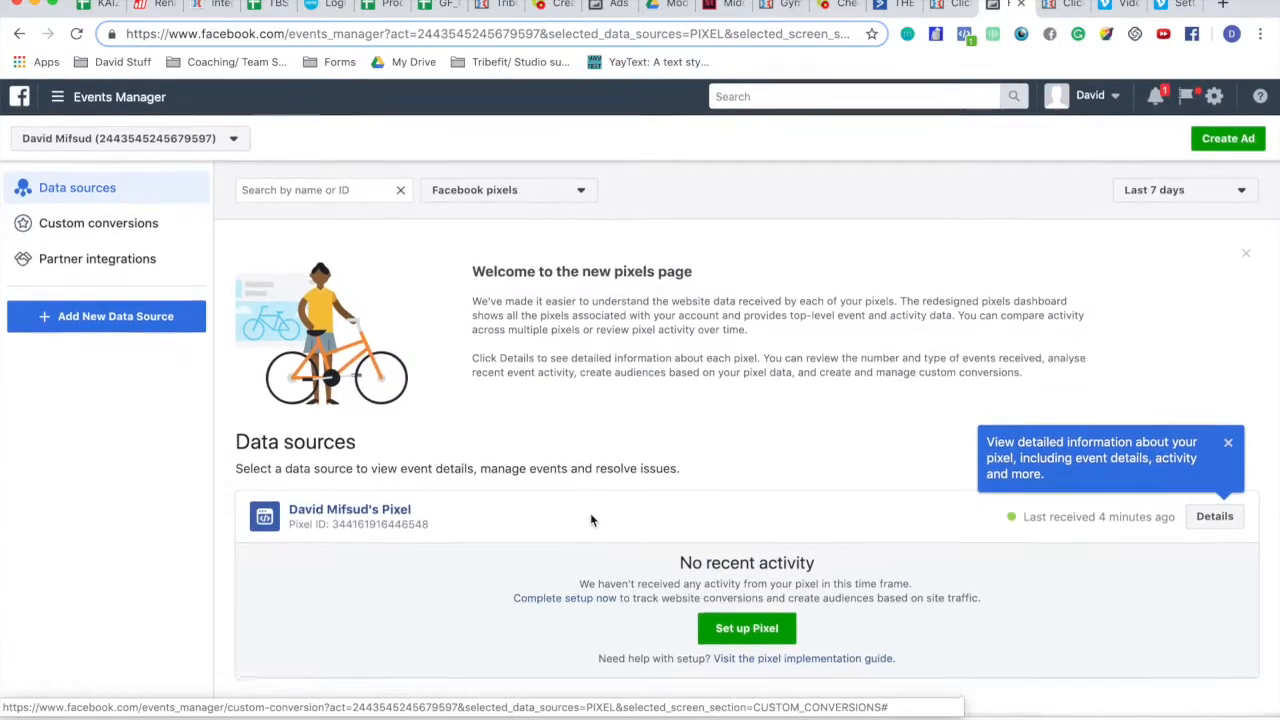
left_click(773, 630)
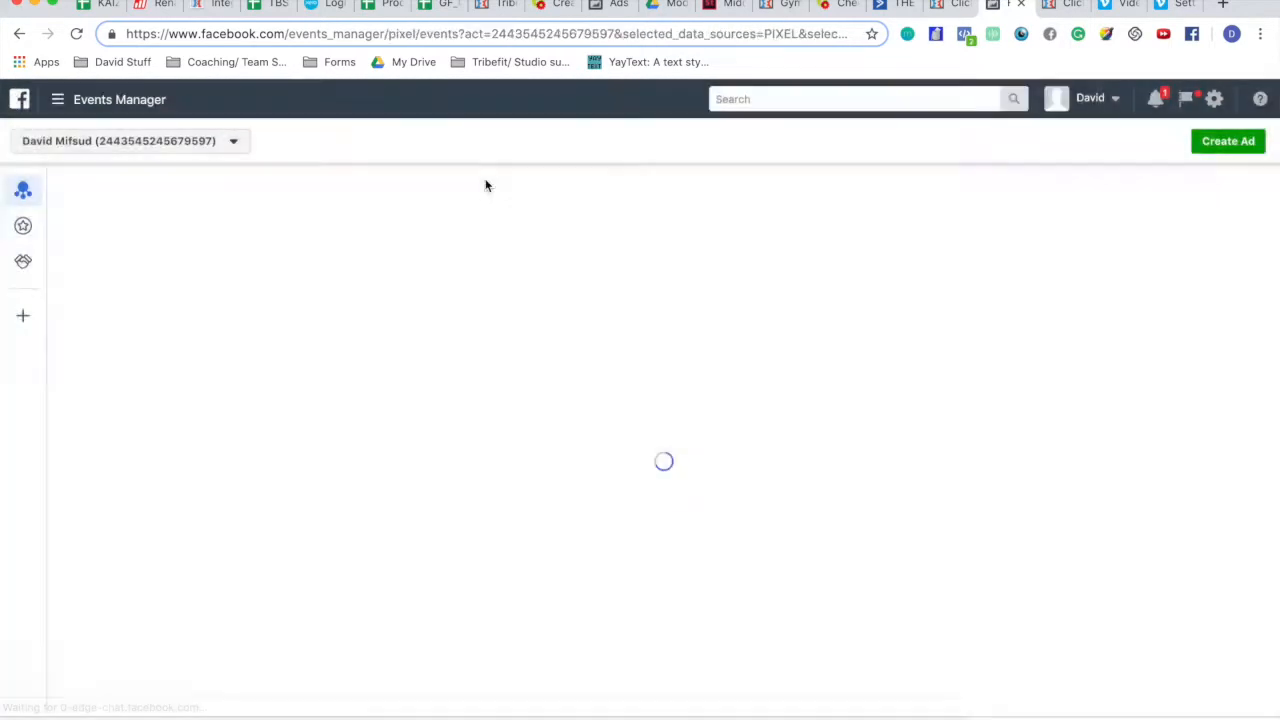
left_click(638, 380)
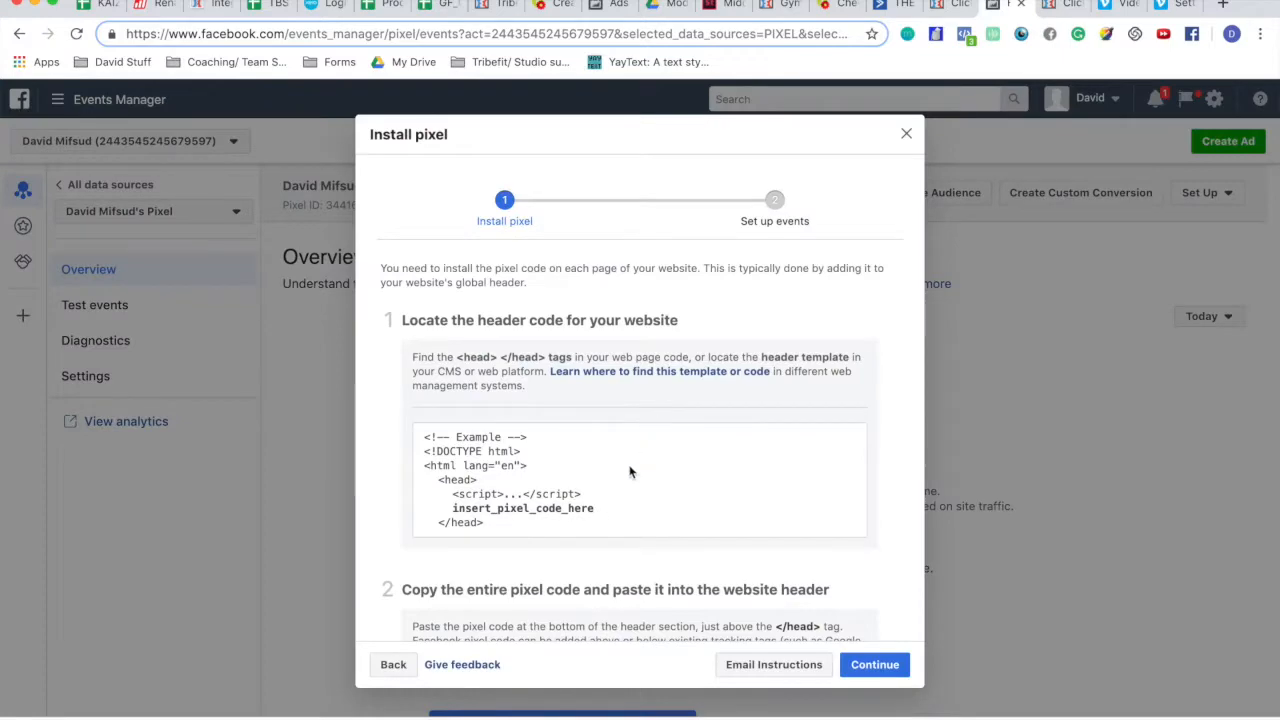
scroll(625, 480, "down", 5)
left_click(627, 489)
Step: In ClickFunnels, edit the Mens 6-Week Challenge Optin page, replace its tracking code with the copied pixel code and save the page
left_click(955, 5)
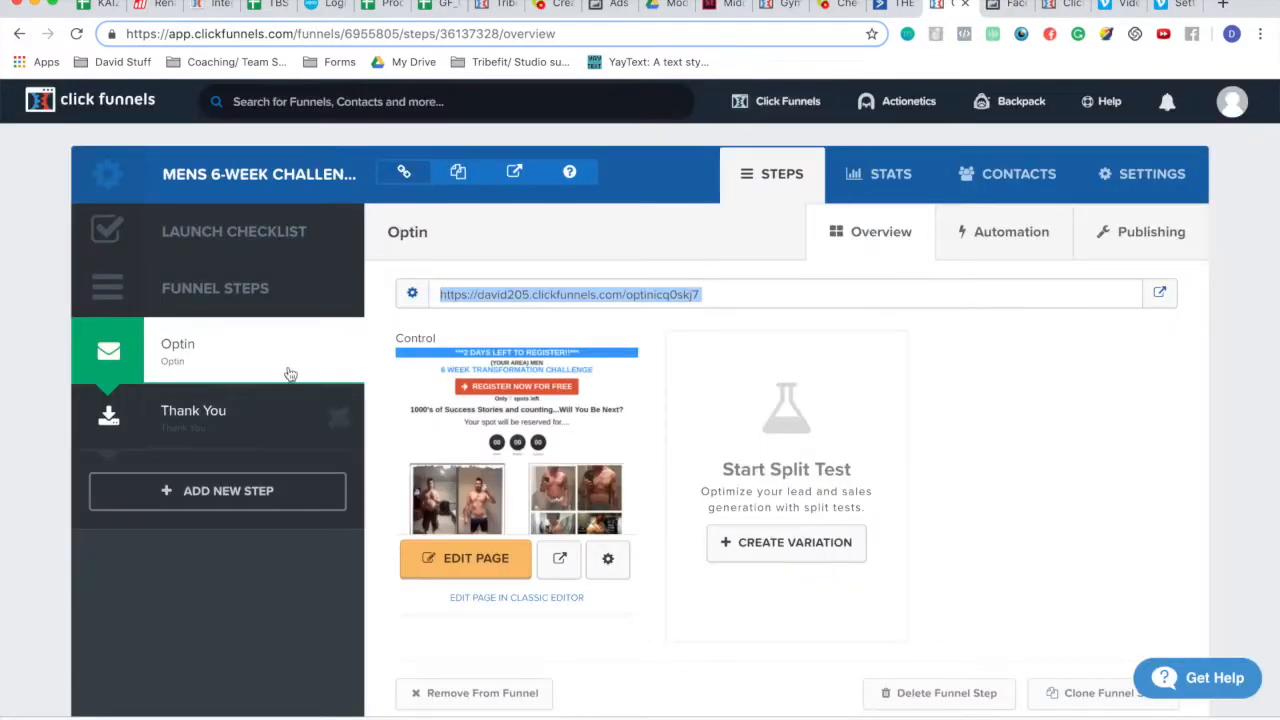
left_click(428, 548)
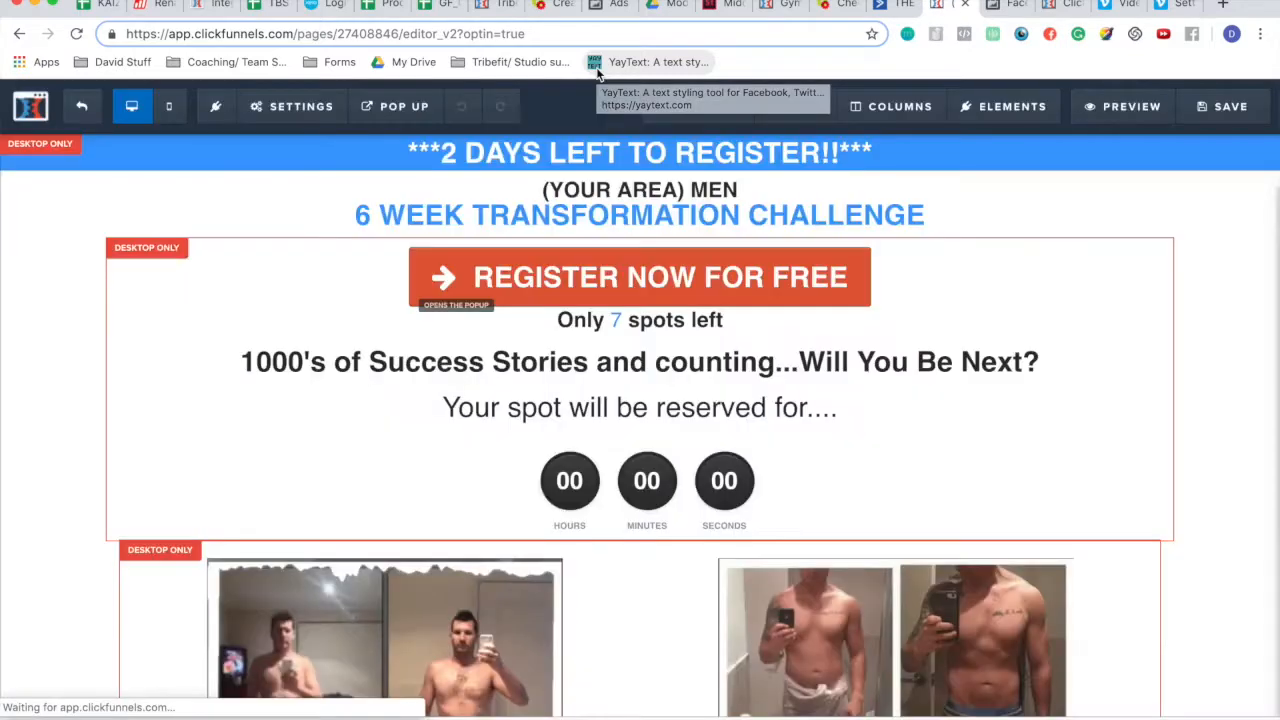
mouse_move(300, 106)
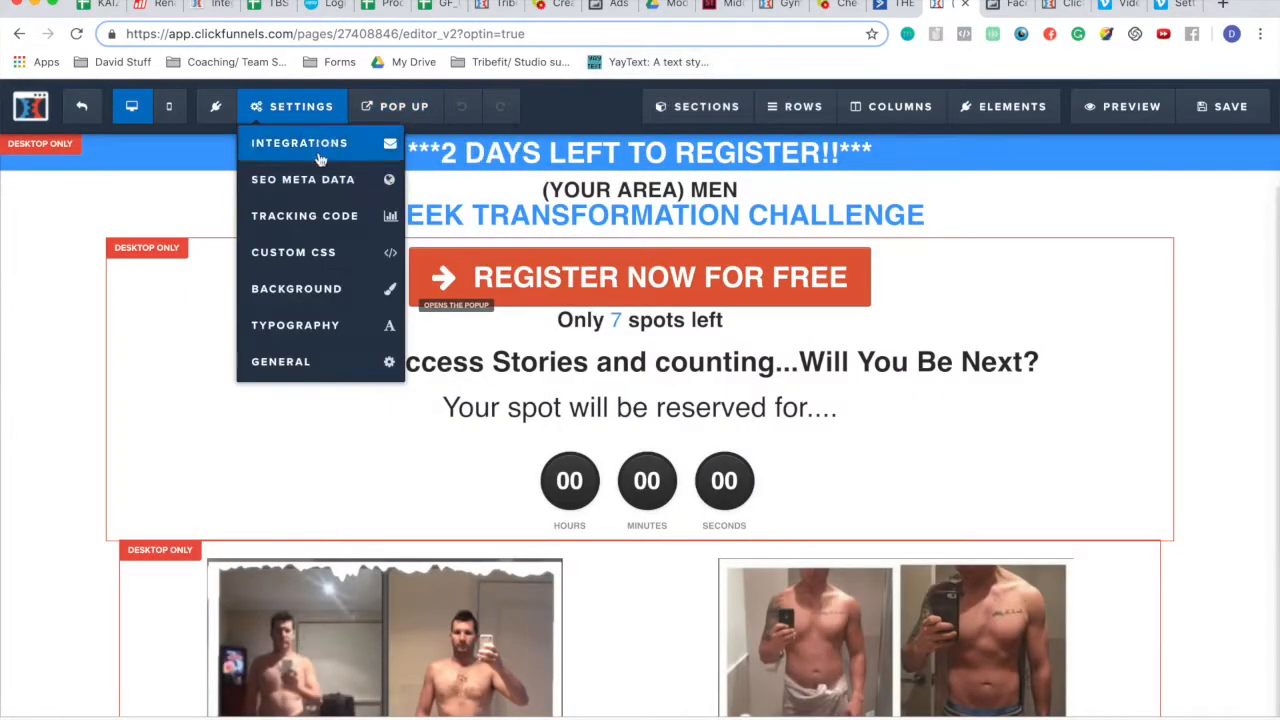
left_click(320, 214)
key("super+a")
key("BackSpace")
key("super+v")
left_click(1264, 417)
left_click(1205, 108)
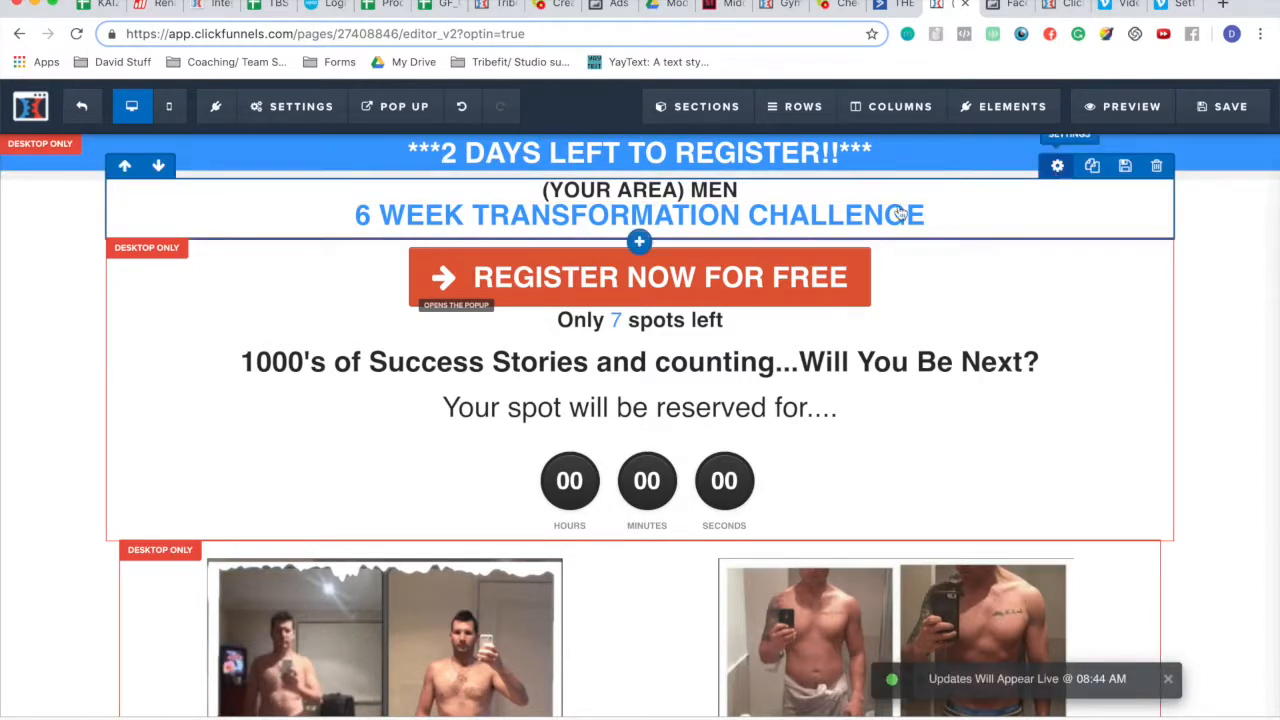
Step: Open the funnel's Thank You page for editing, replace its tracking code with the copied pixel code and save the page
left_click(87, 111)
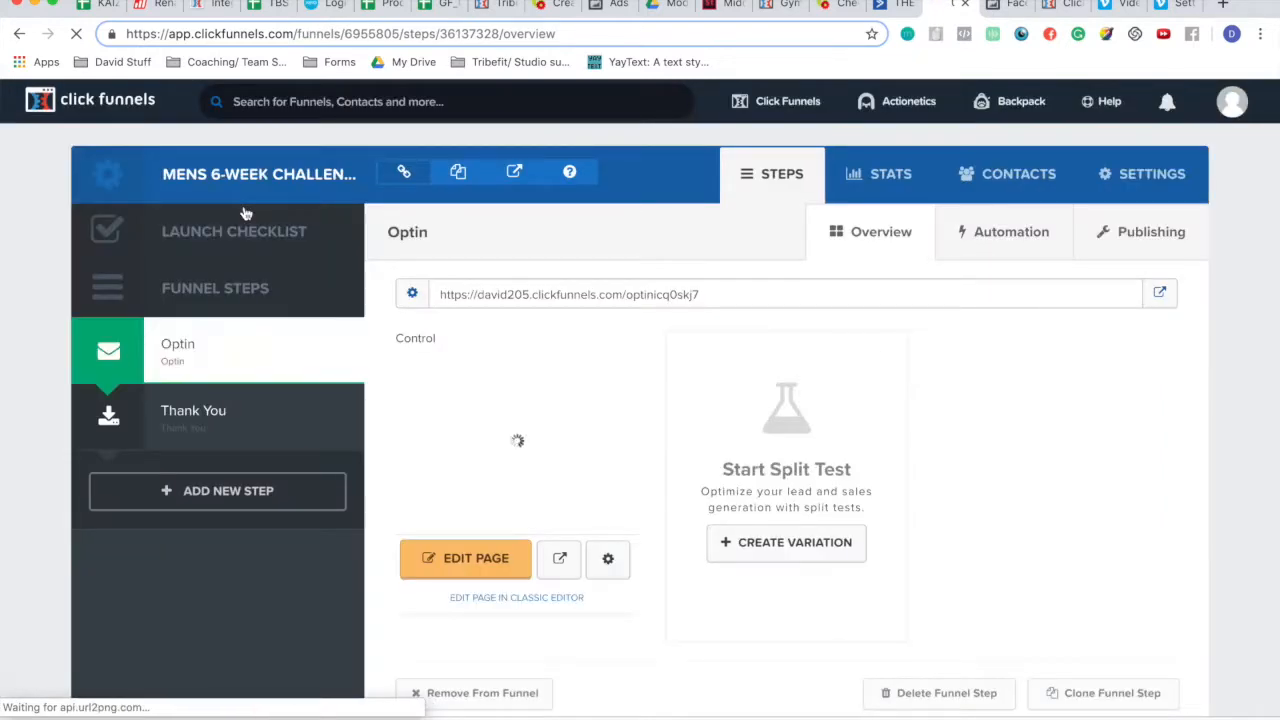
left_click(220, 405)
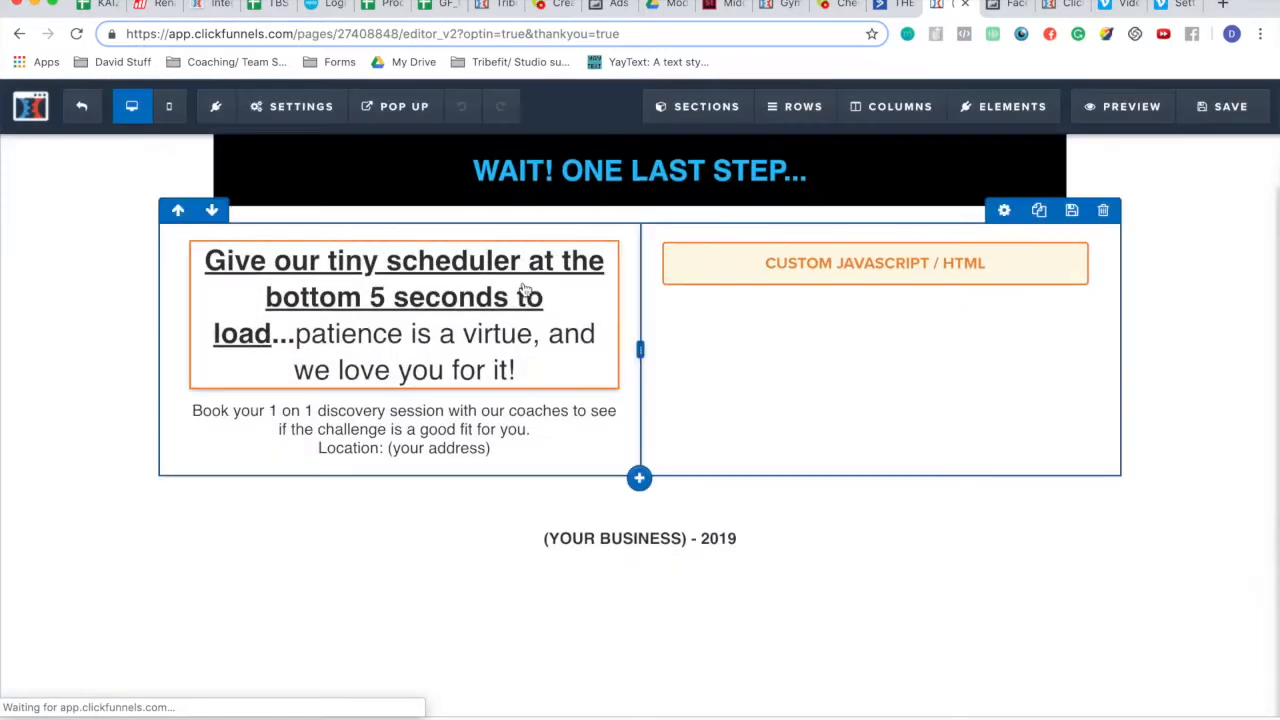
left_click(292, 106)
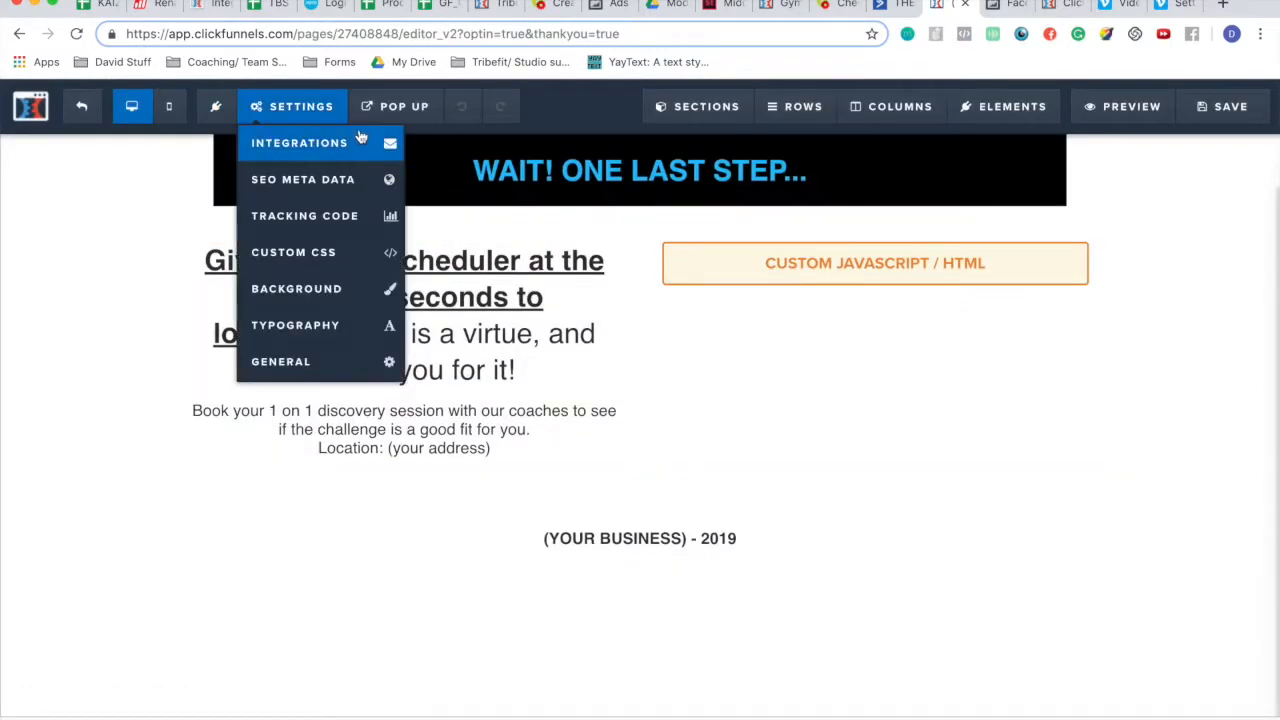
left_click(314, 217)
key("ctrl+a")
key("BackSpace")
key("ctrl+v")
left_click(1216, 435)
left_click(1212, 110)
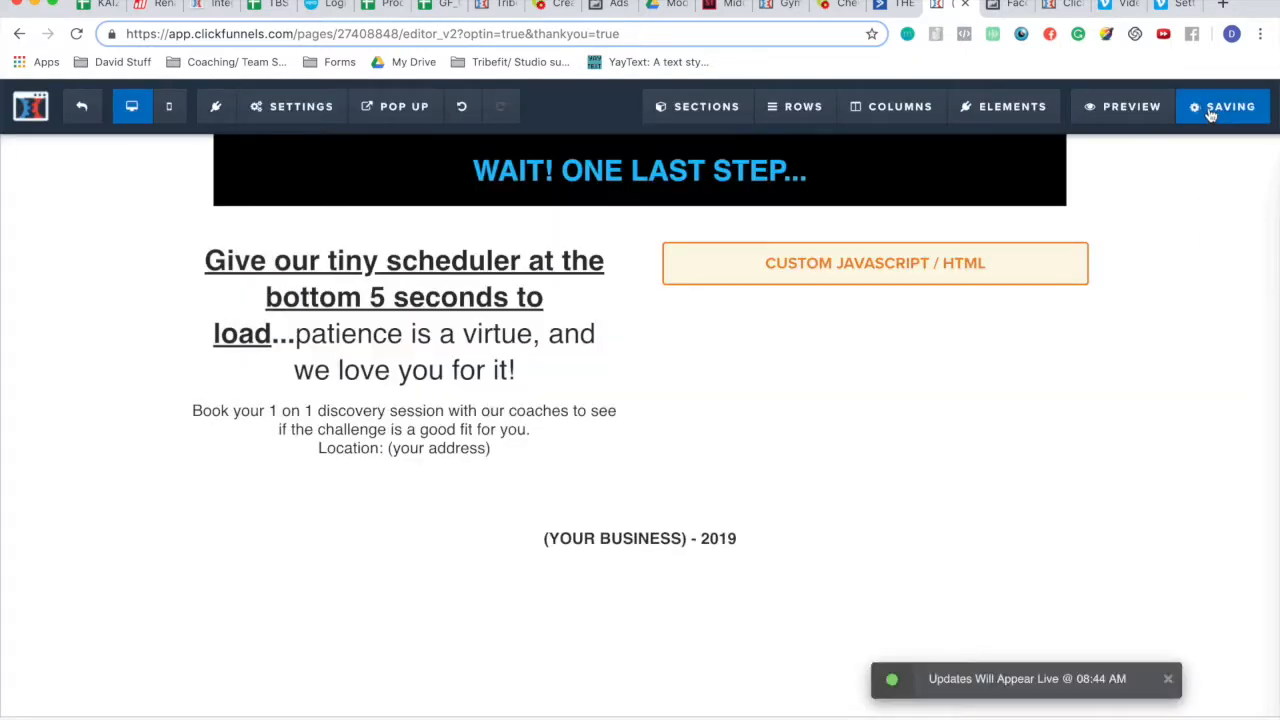
Step: Return to the Thank You step's overview in the funnel and open its live page
left_click(86, 119)
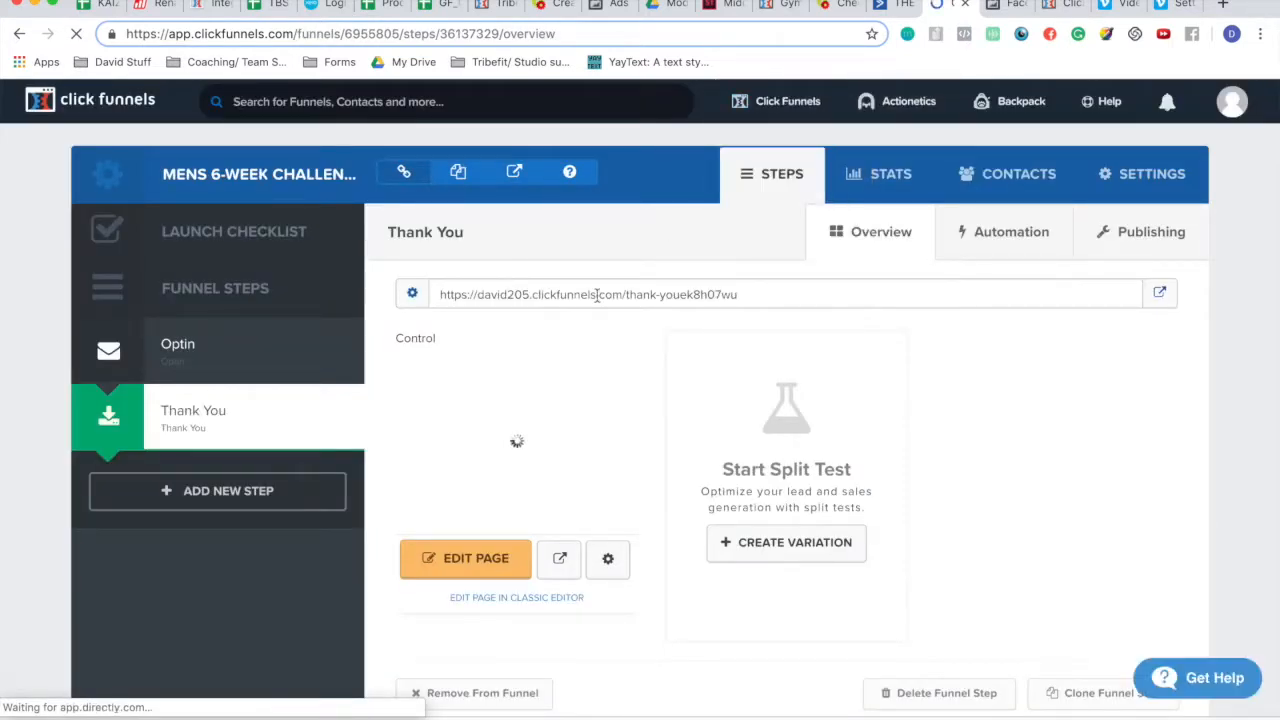
left_click(634, 295)
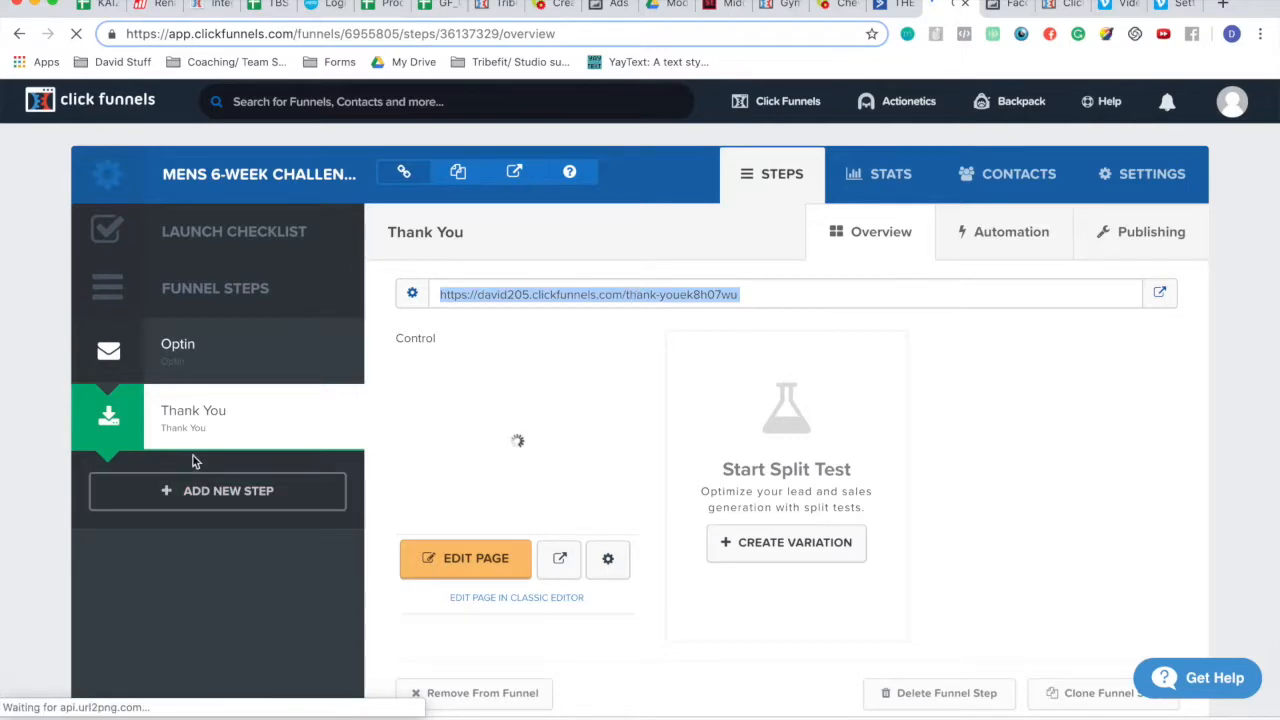
left_click(1158, 292)
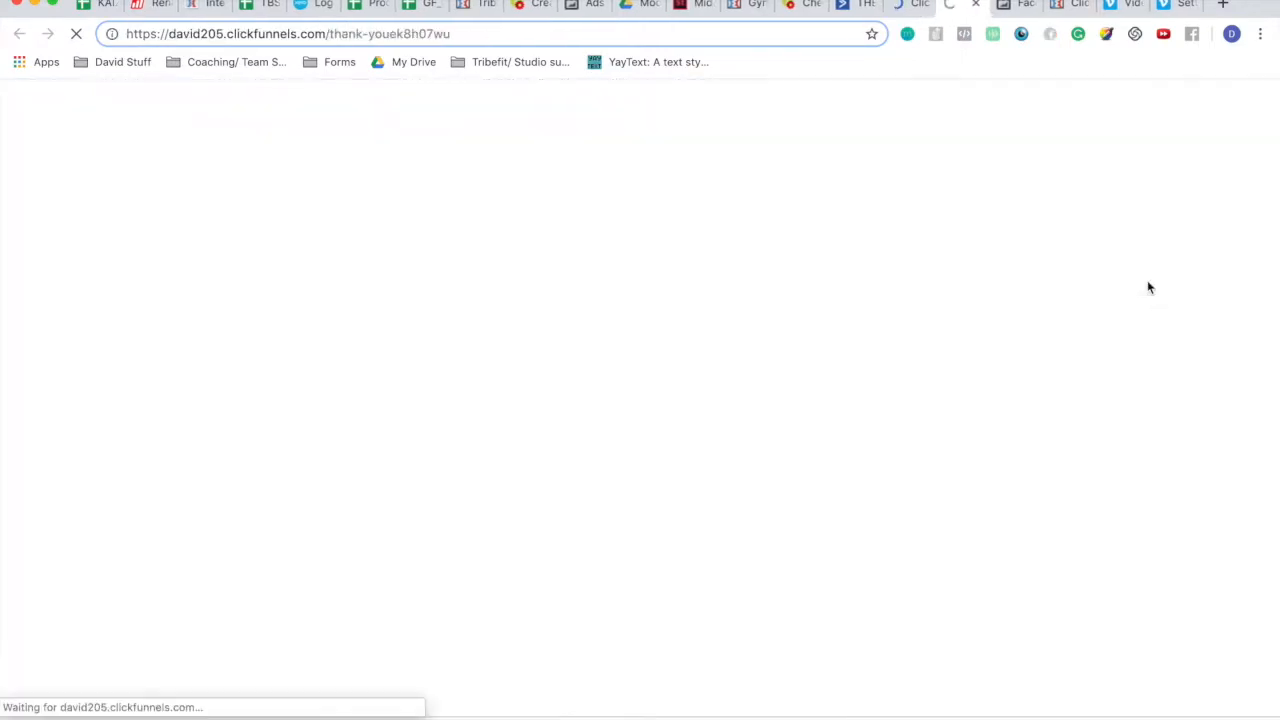
Step: In Events Manager, start a new custom conversion and set its URL rule to equals
left_click(1020, 5)
left_click(244, 243)
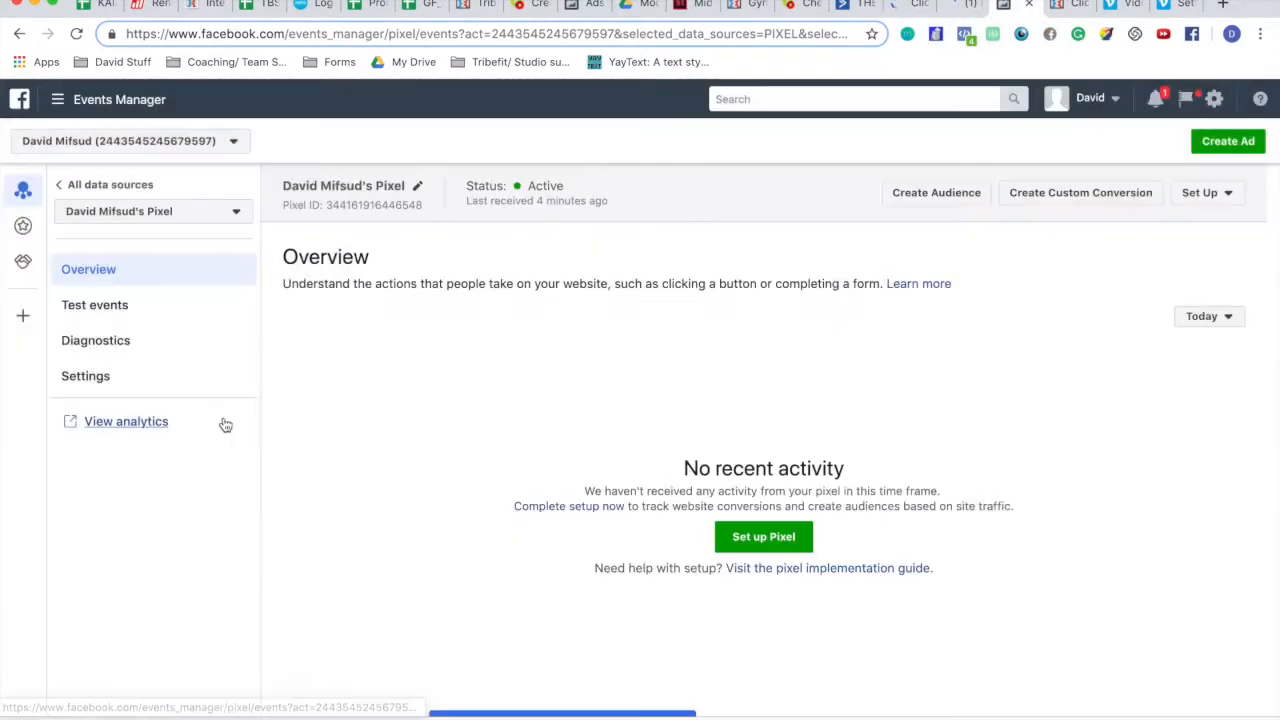
left_click(23, 227)
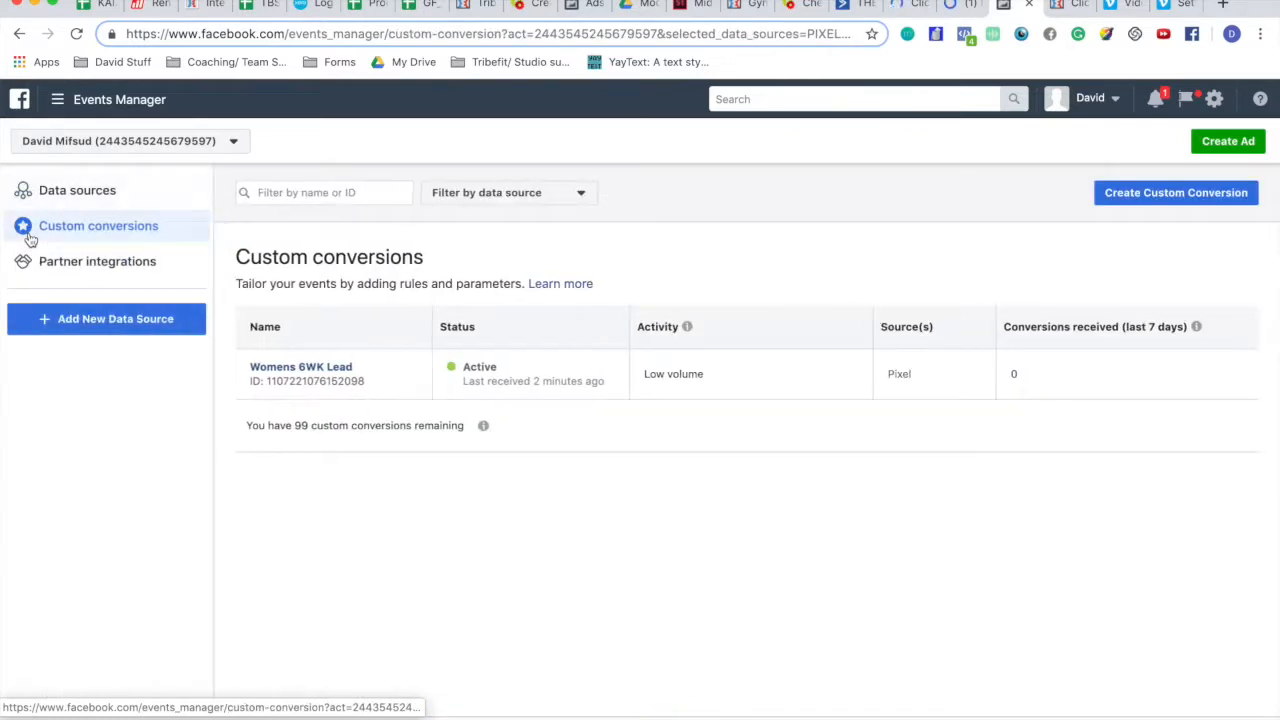
left_click(1115, 193)
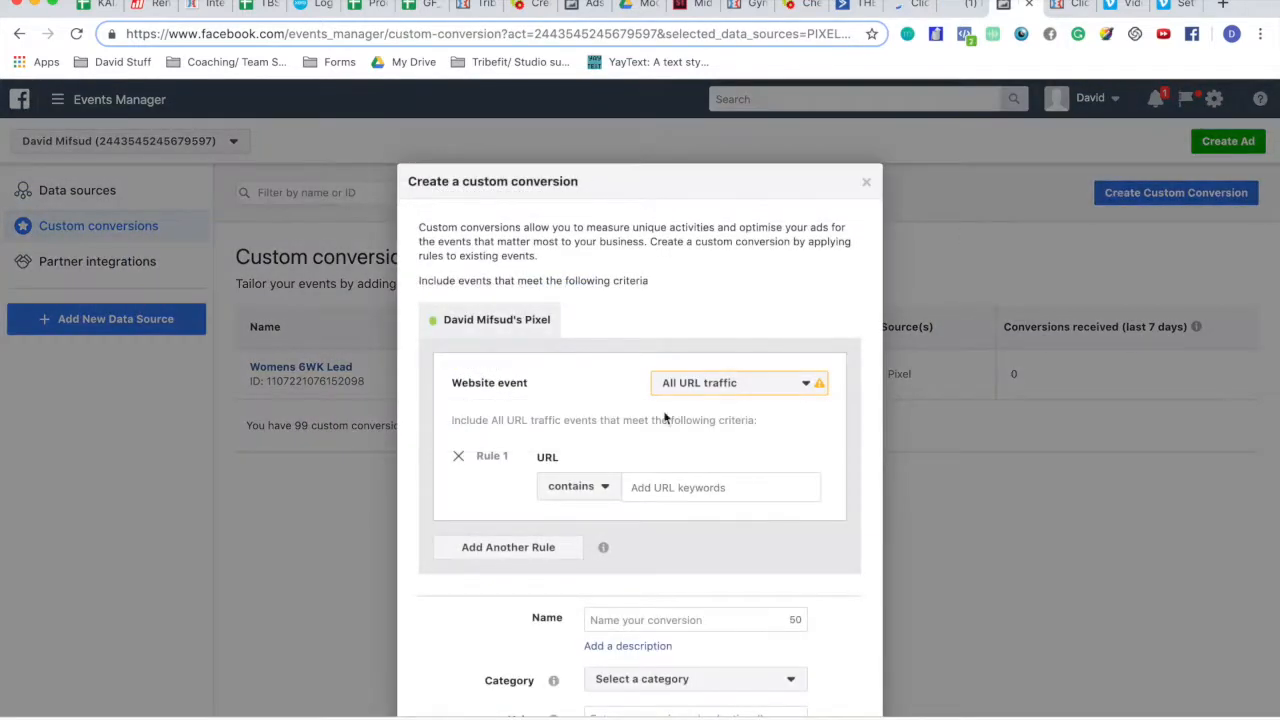
left_click(578, 486)
left_click(578, 562)
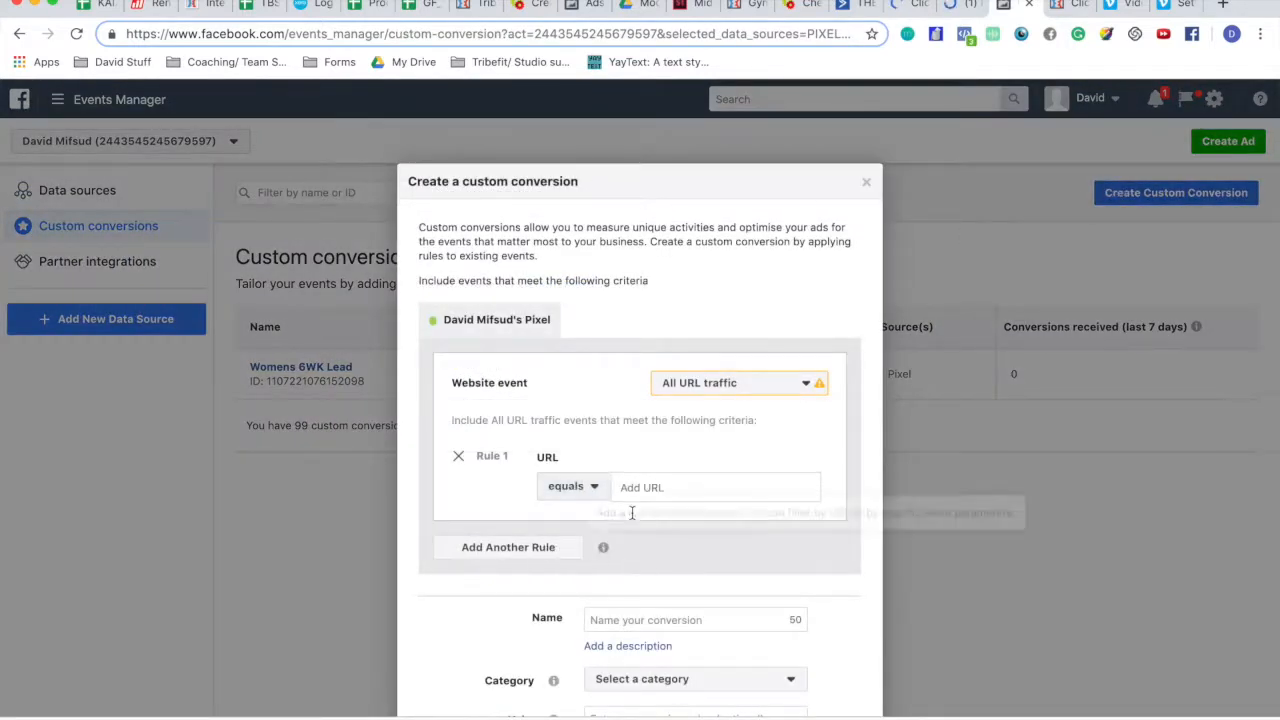
left_click(657, 488)
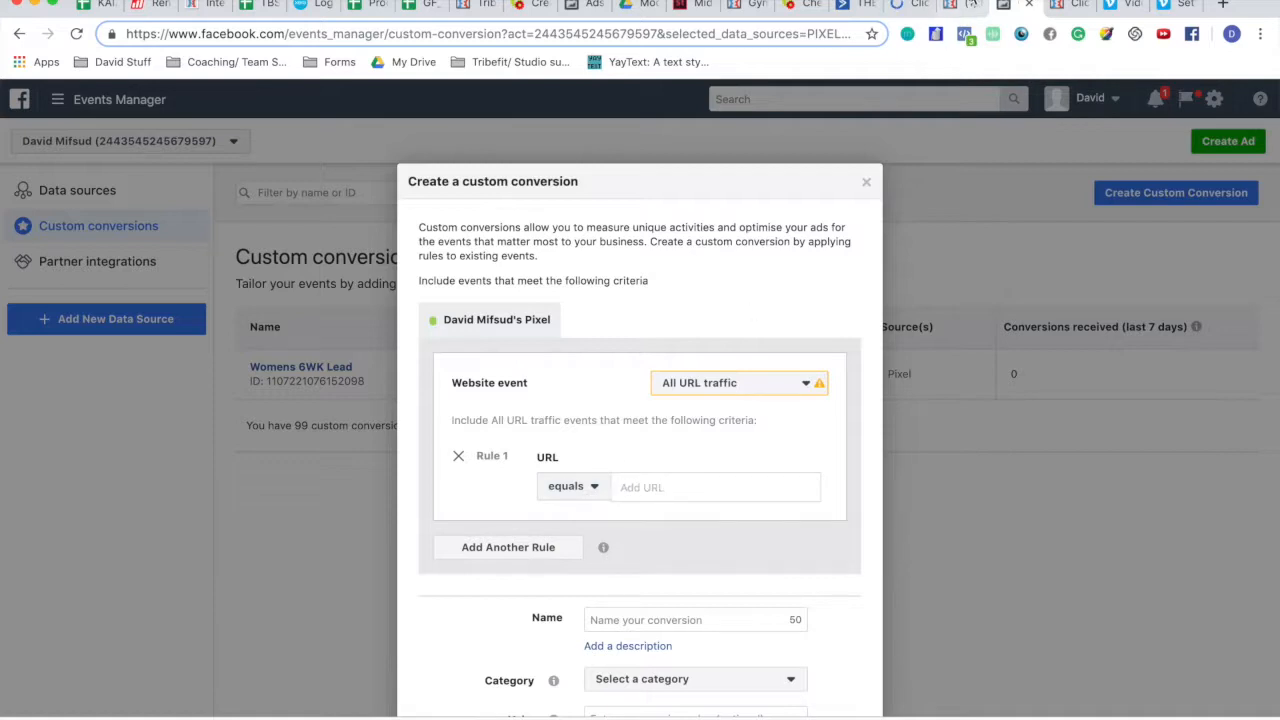
Step: Copy the live Thank You page's address and paste it as the URL of the custom conversion rule
left_click(912, 5)
left_click(958, 5)
left_click(590, 31)
key("ctrl+c")
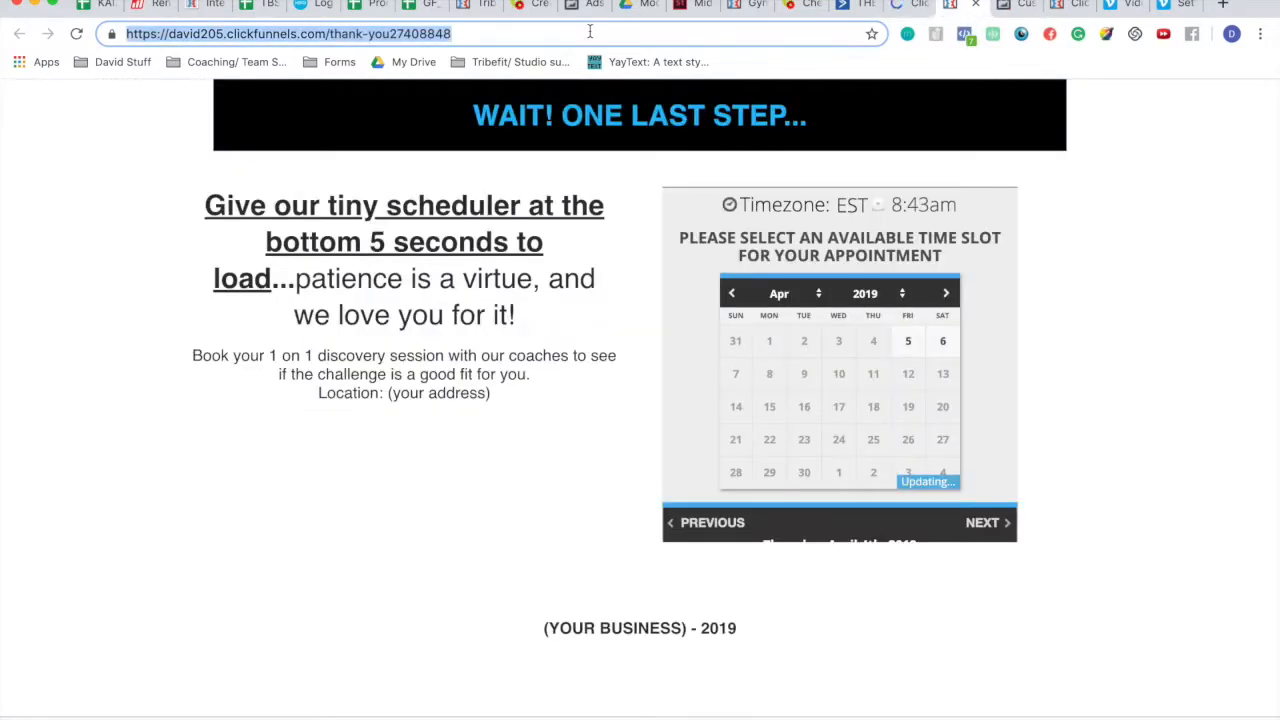
left_click(1015, 5)
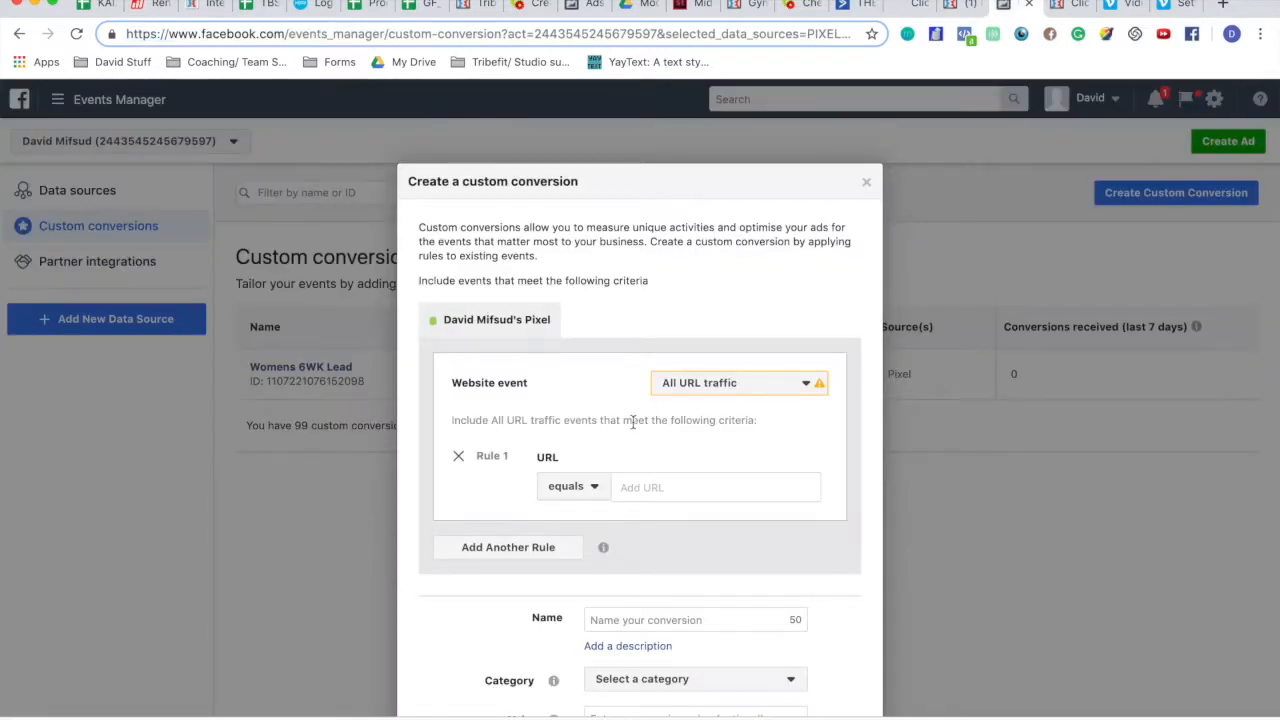
key("ctrl+v")
Step: Name the custom conversion Mens 6WK Lead, set its category to Lead, create it and close the dialog
scroll(633, 515, "down", 2)
left_click(650, 457)
type("meNS")
key("BackSpace")
key("BackSpace")
key("BackSpace")
key("BackSpace")
type("Men")
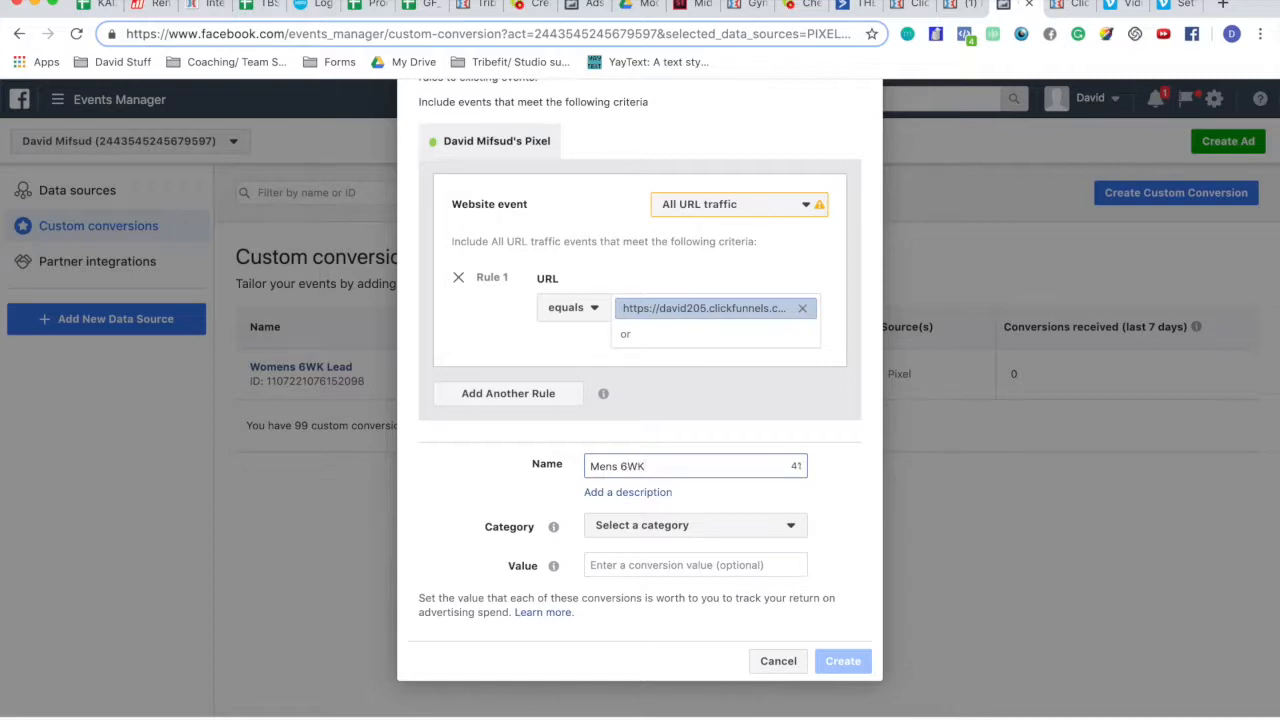
left_click(697, 526)
scroll(694, 446, "down", 3)
left_click(681, 371)
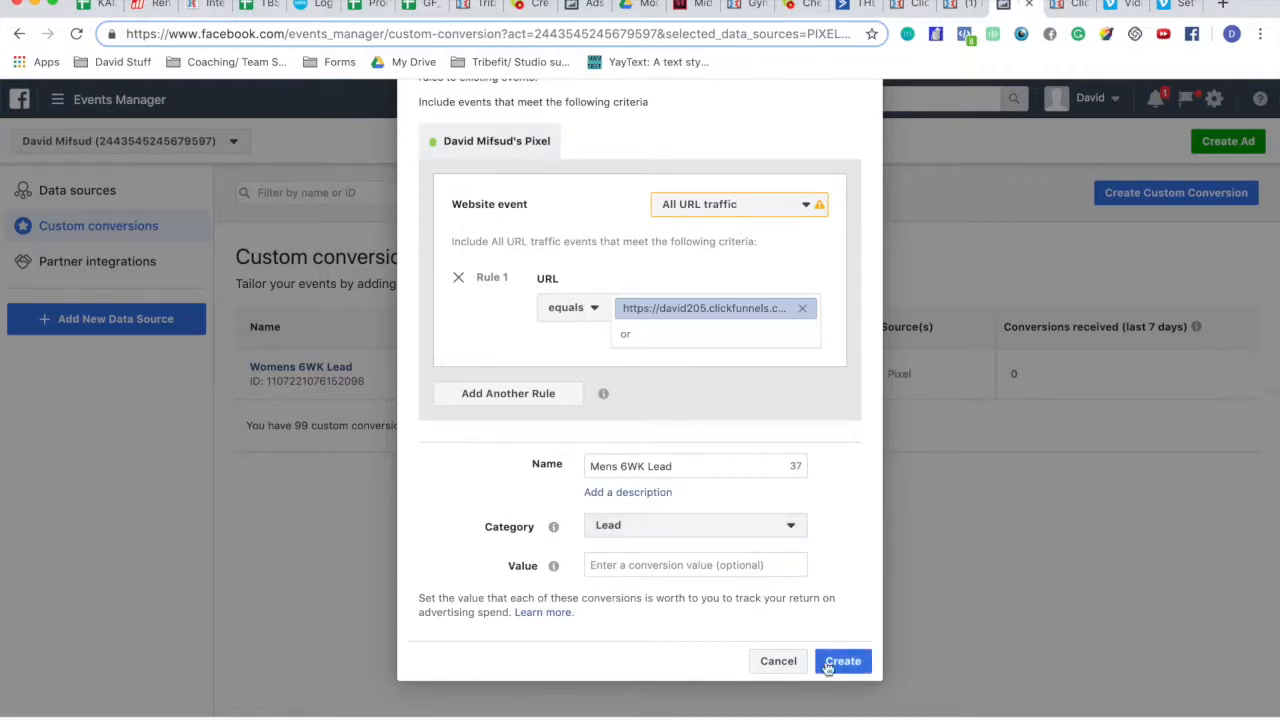
left_click(843, 661)
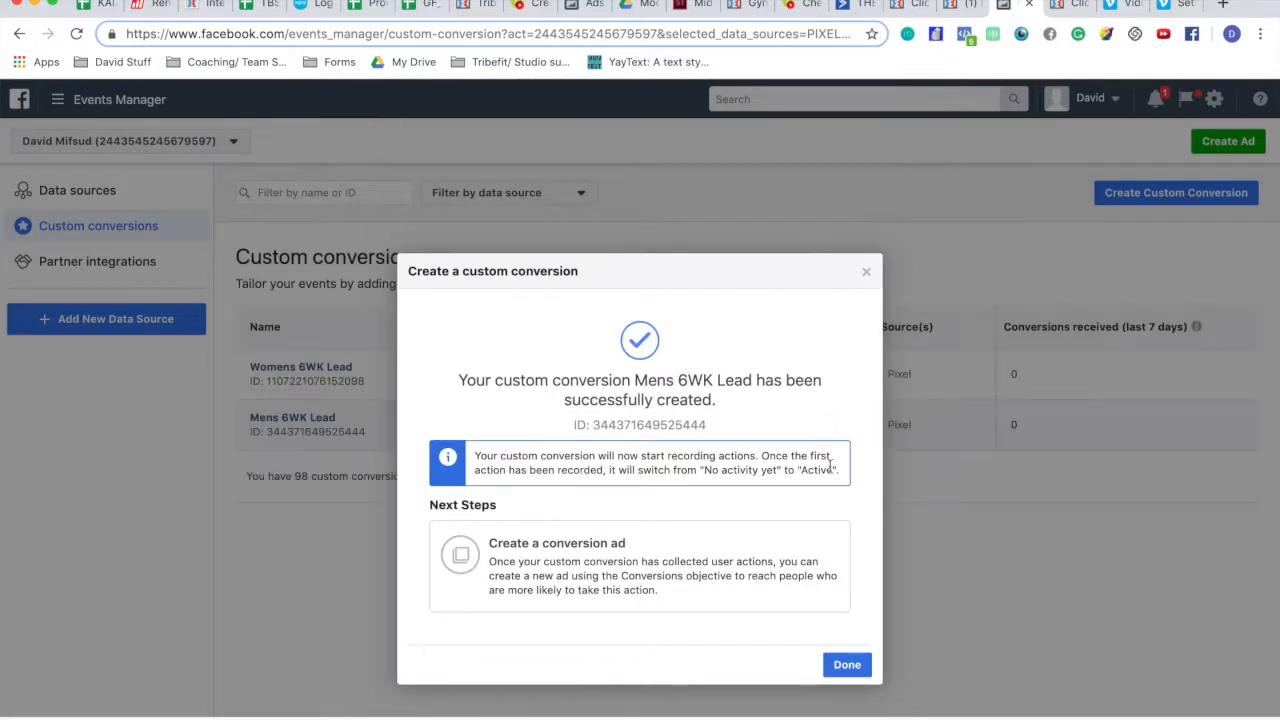
left_click(847, 664)
left_click(480, 422)
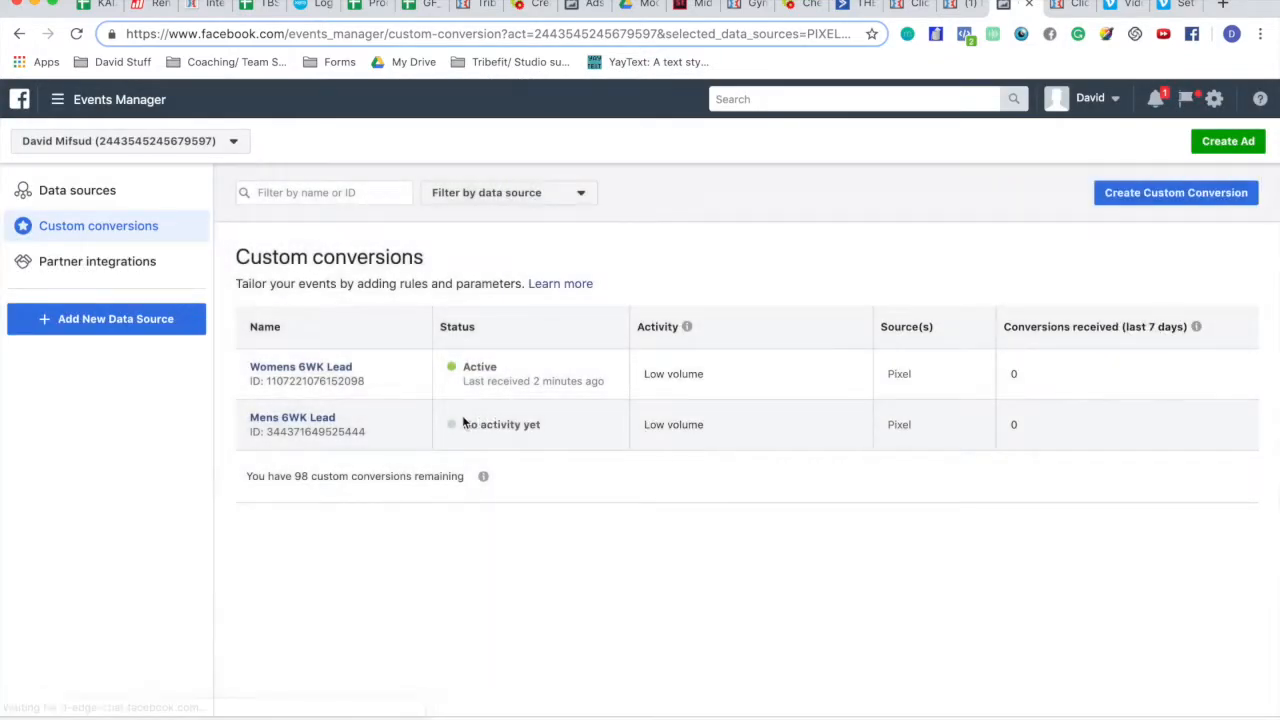
Step: Reload the live Thank You page and refresh the custom conversions list to check the status of Mens 6WK Lead
left_click(950, 8)
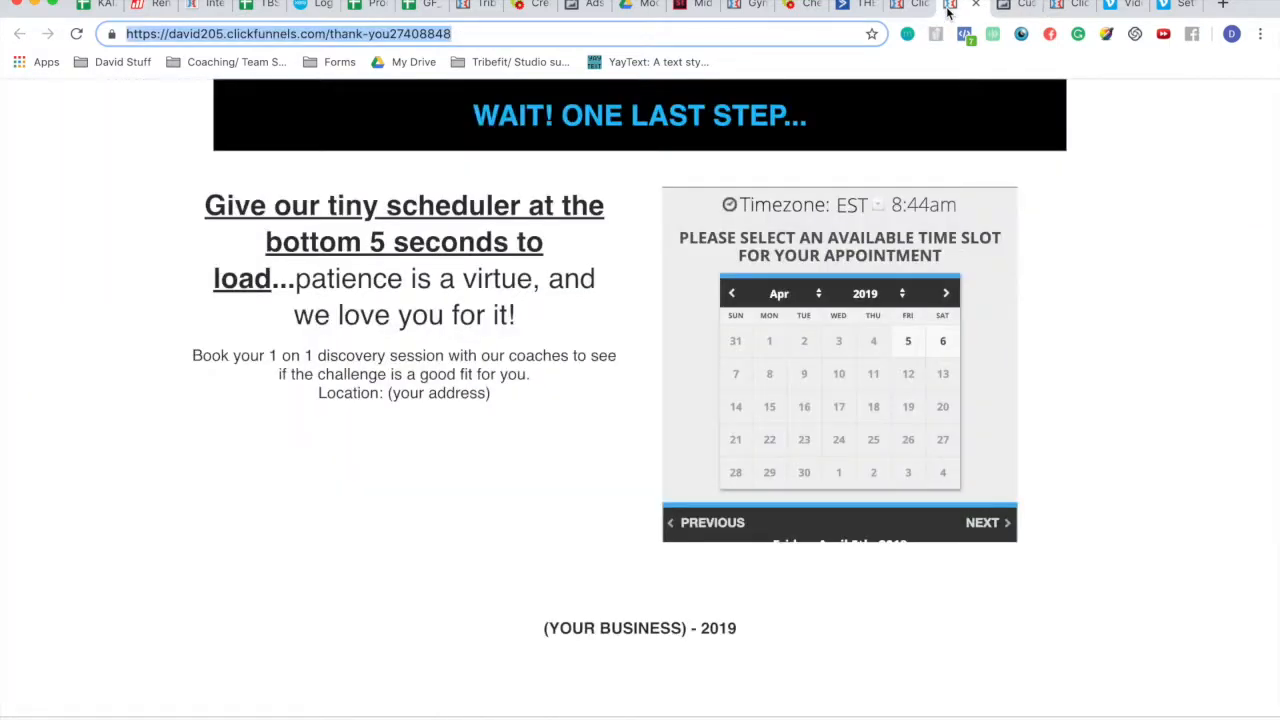
key("Return")
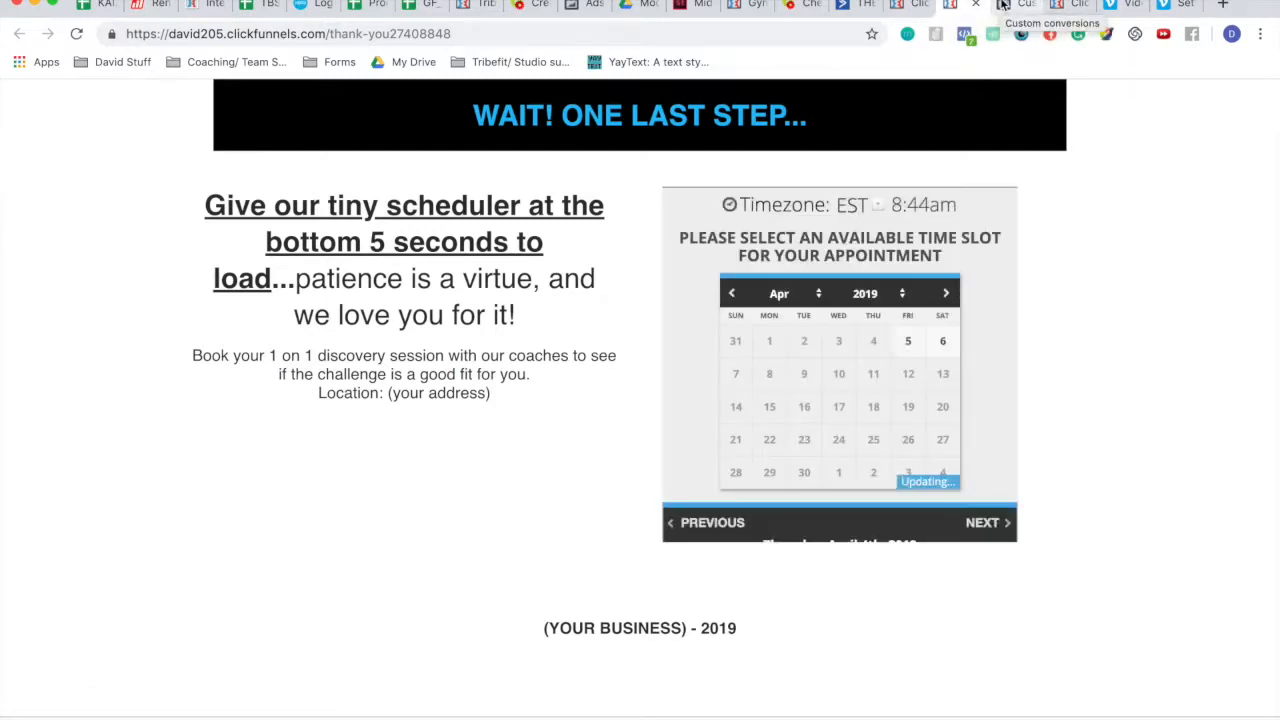
left_click(1003, 5)
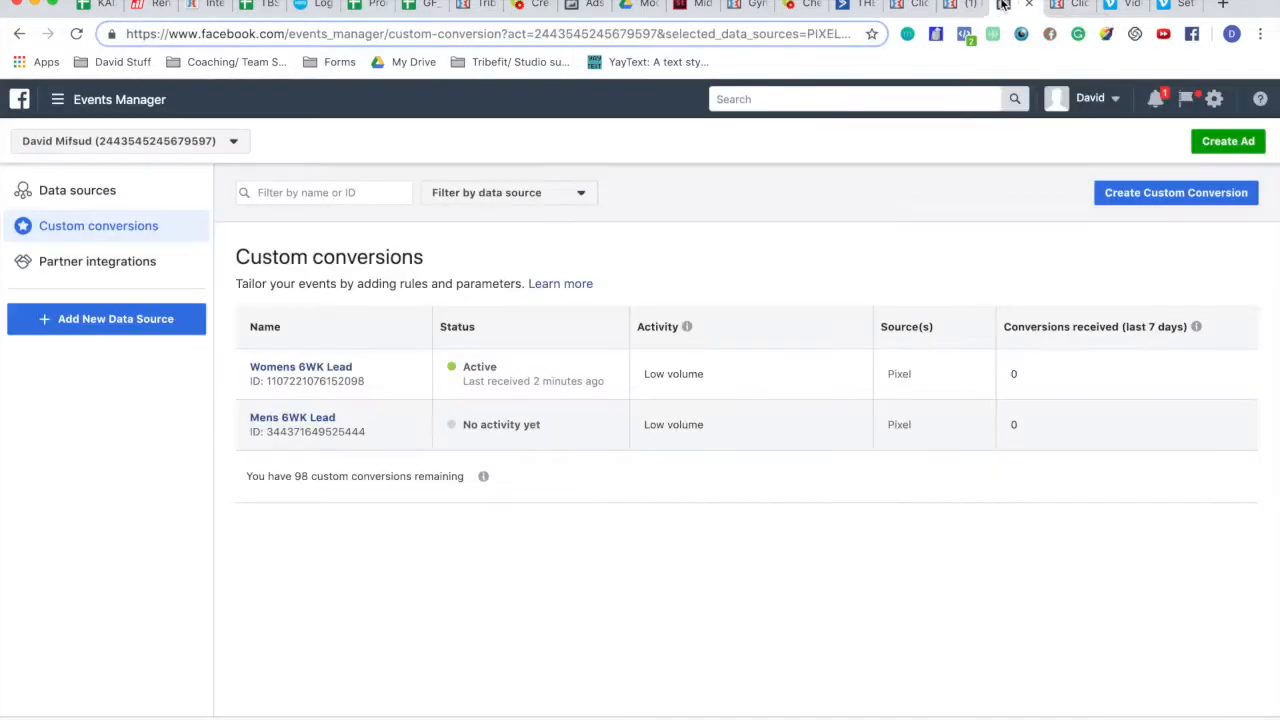
left_click(736, 33)
key("Return")
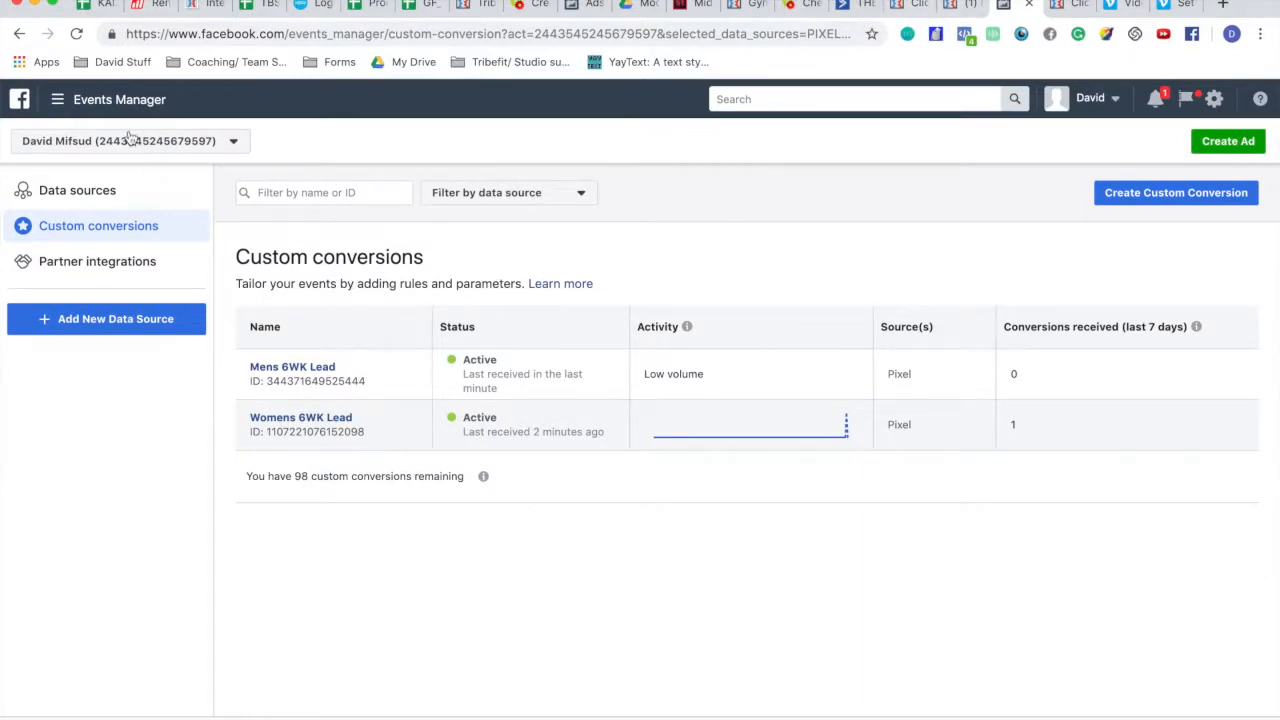
Step: Switch to Ads Manager and start creating an ad with a new campaign
left_click(58, 100)
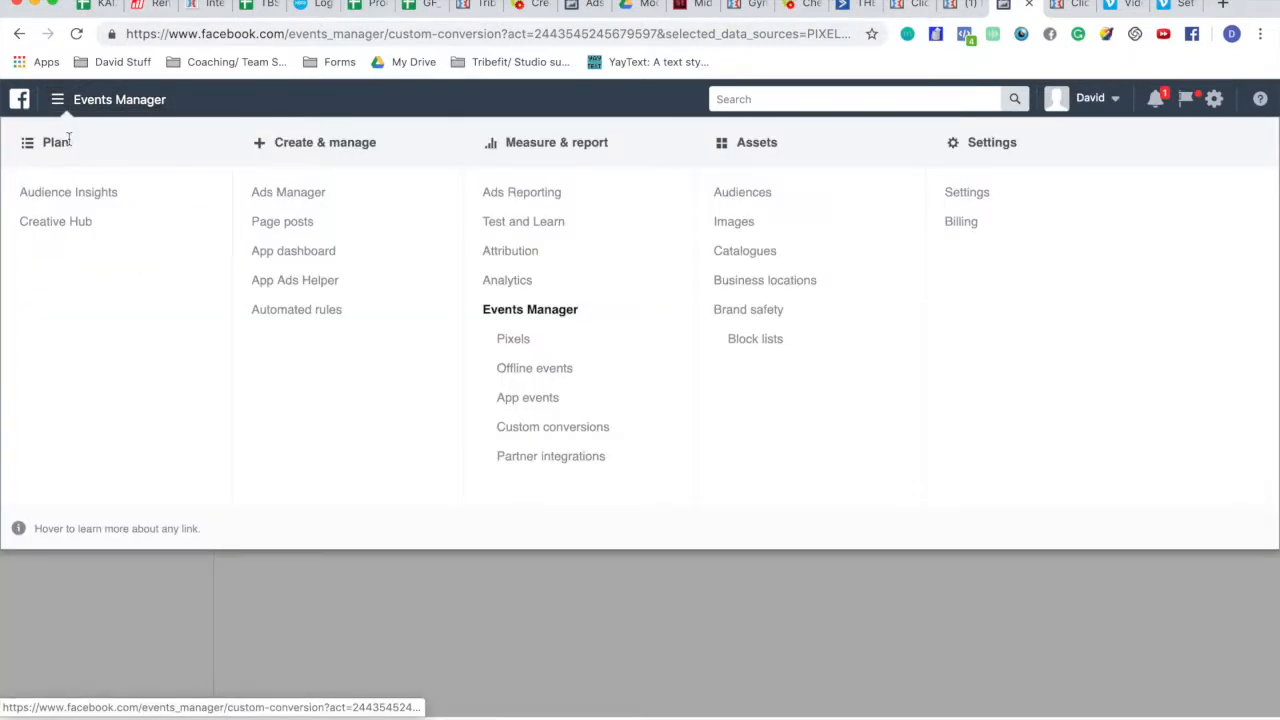
left_click(288, 194)
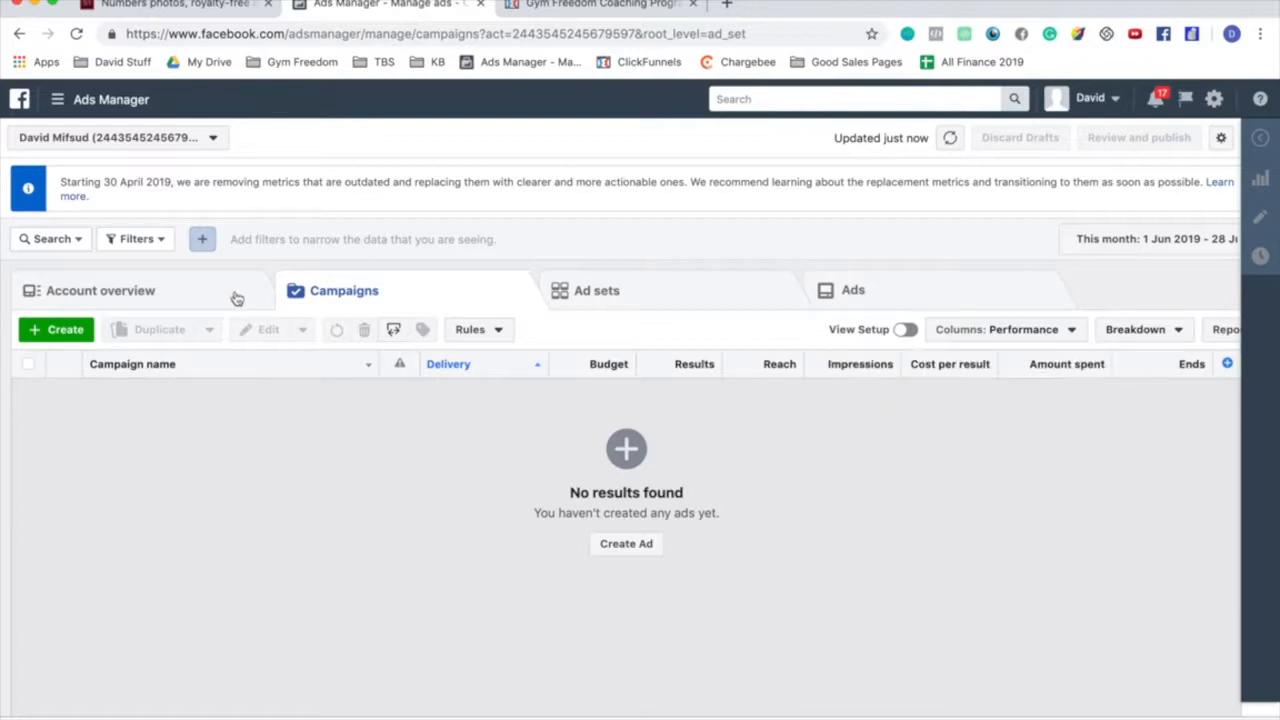
left_click(644, 543)
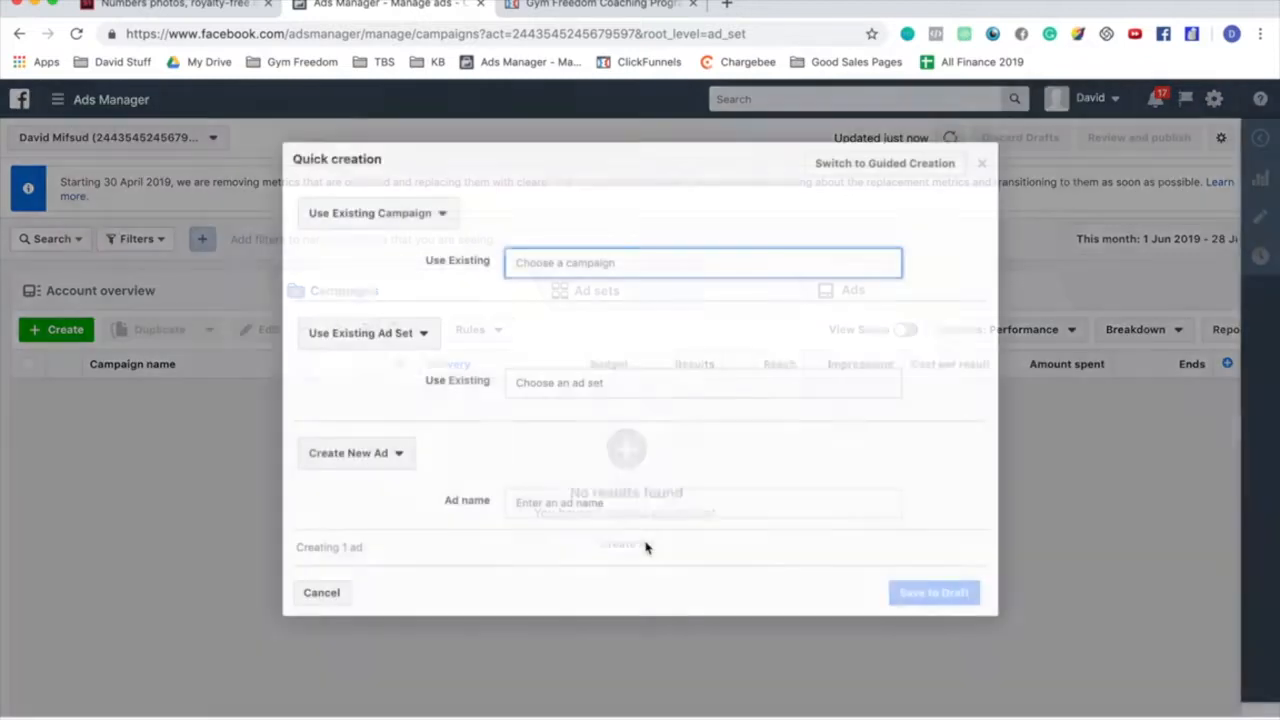
left_click(445, 213)
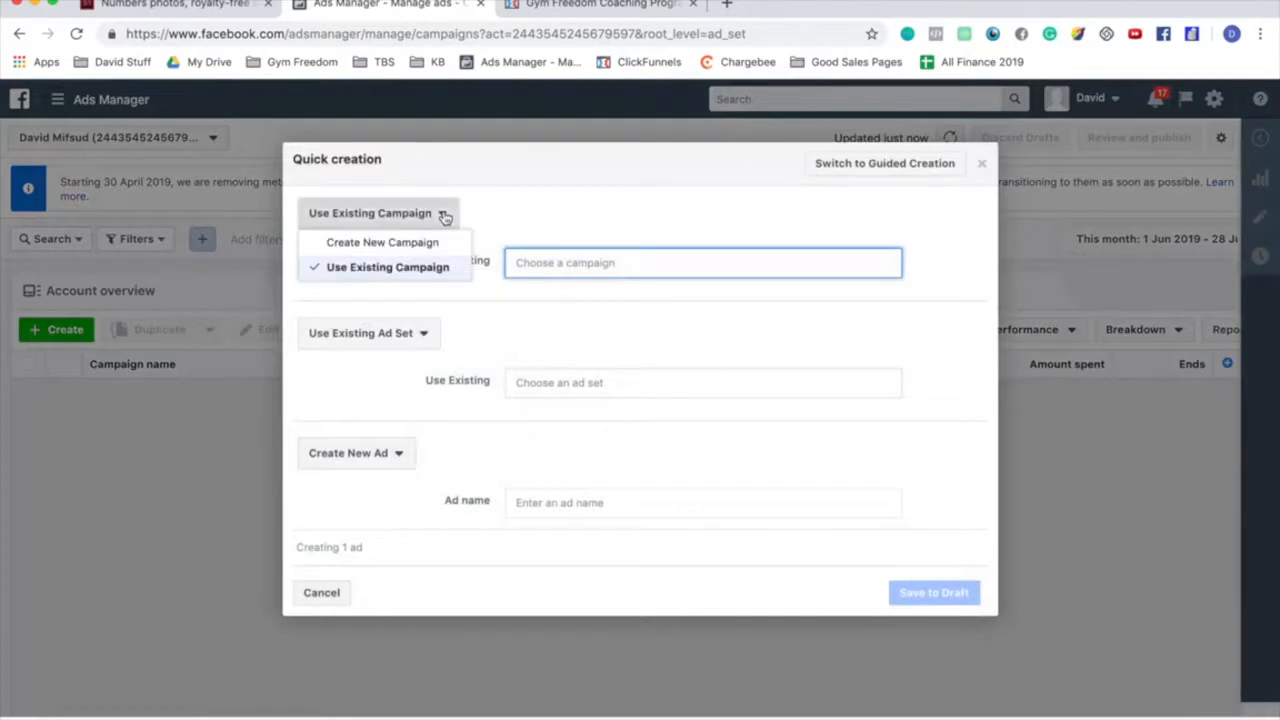
left_click(398, 245)
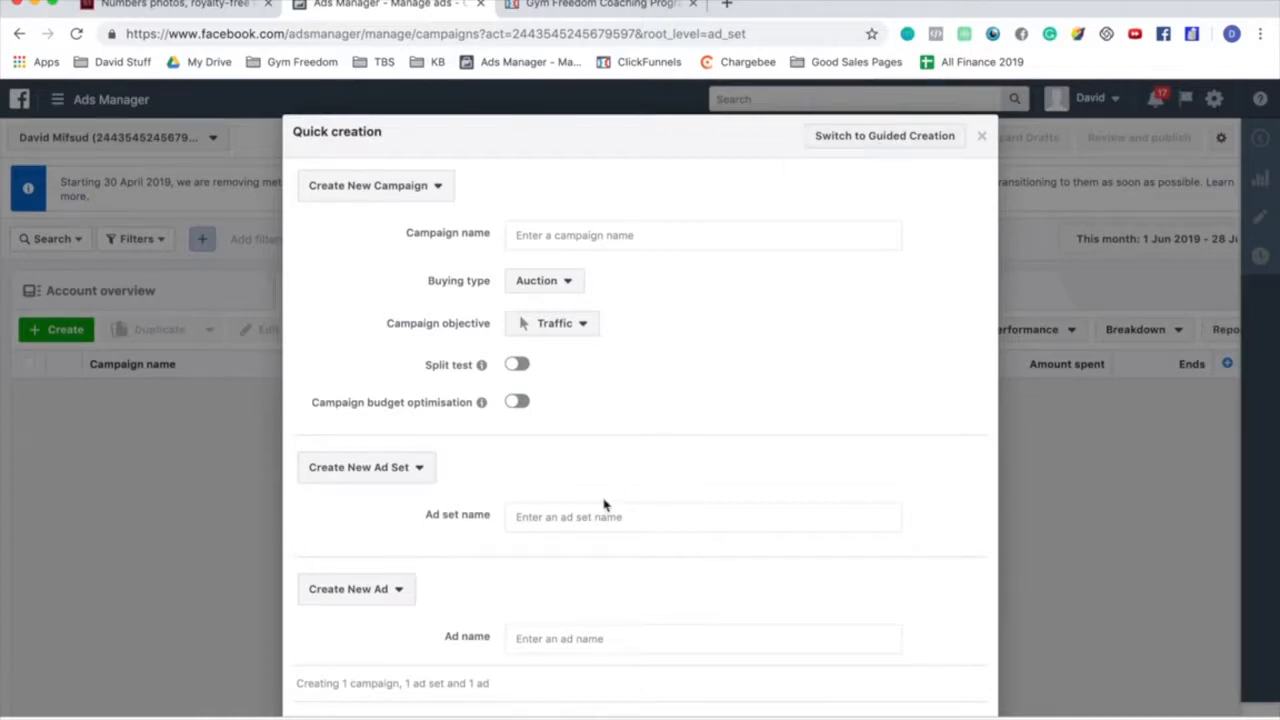
scroll(604, 505, "down", 2)
scroll(604, 505, "up", 2)
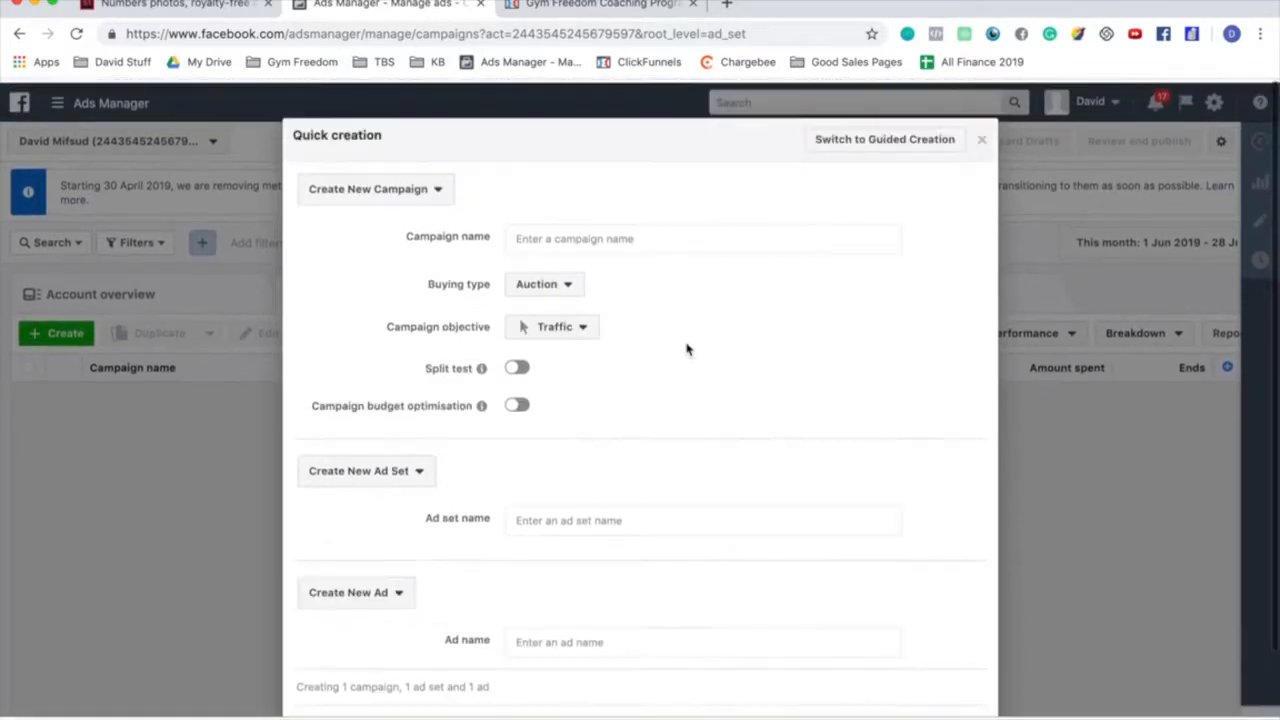
Step: Name the new campaign Womens 6WK and set its objective to Conversions, keeping the Auction buying type
left_click(627, 240)
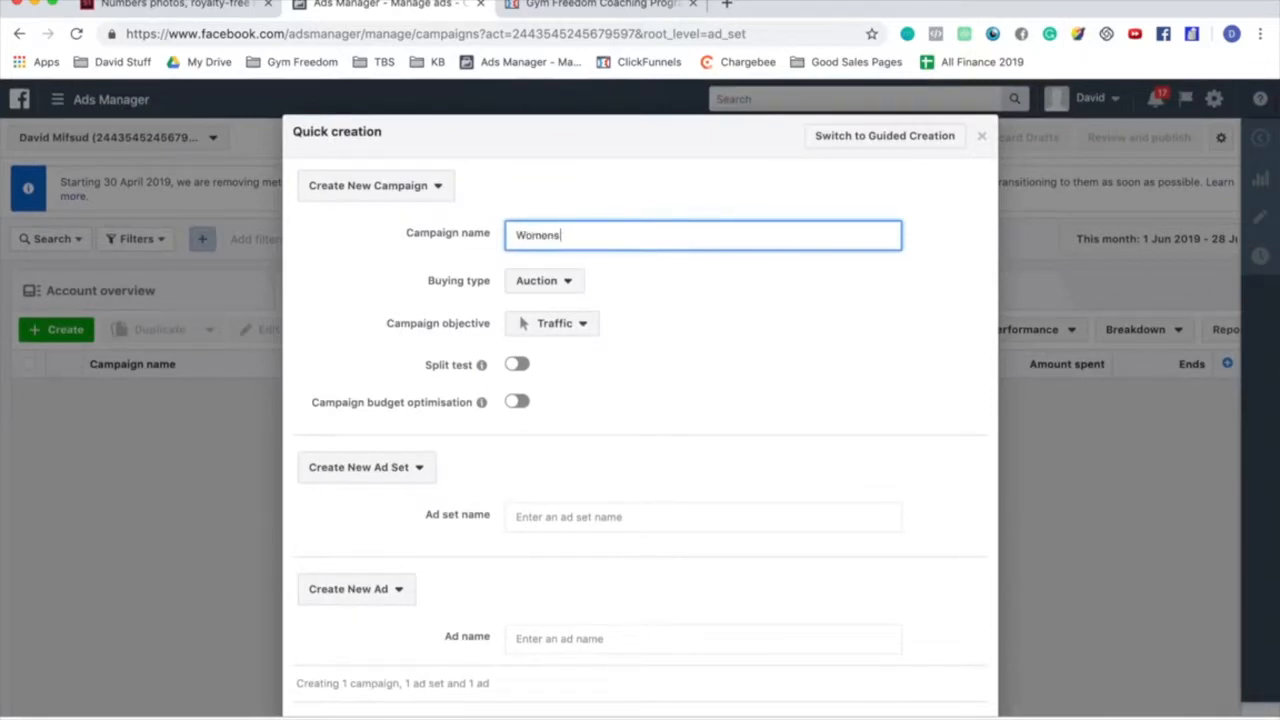
triple_click(557, 235)
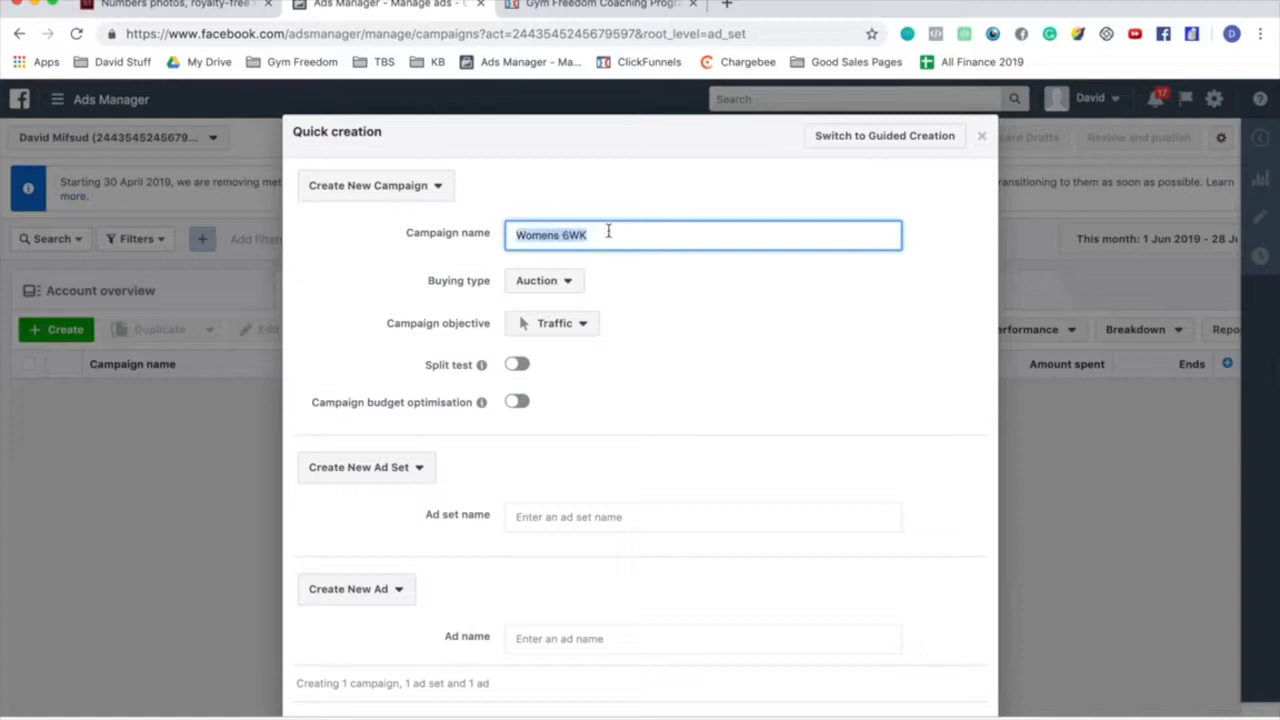
left_click(563, 281)
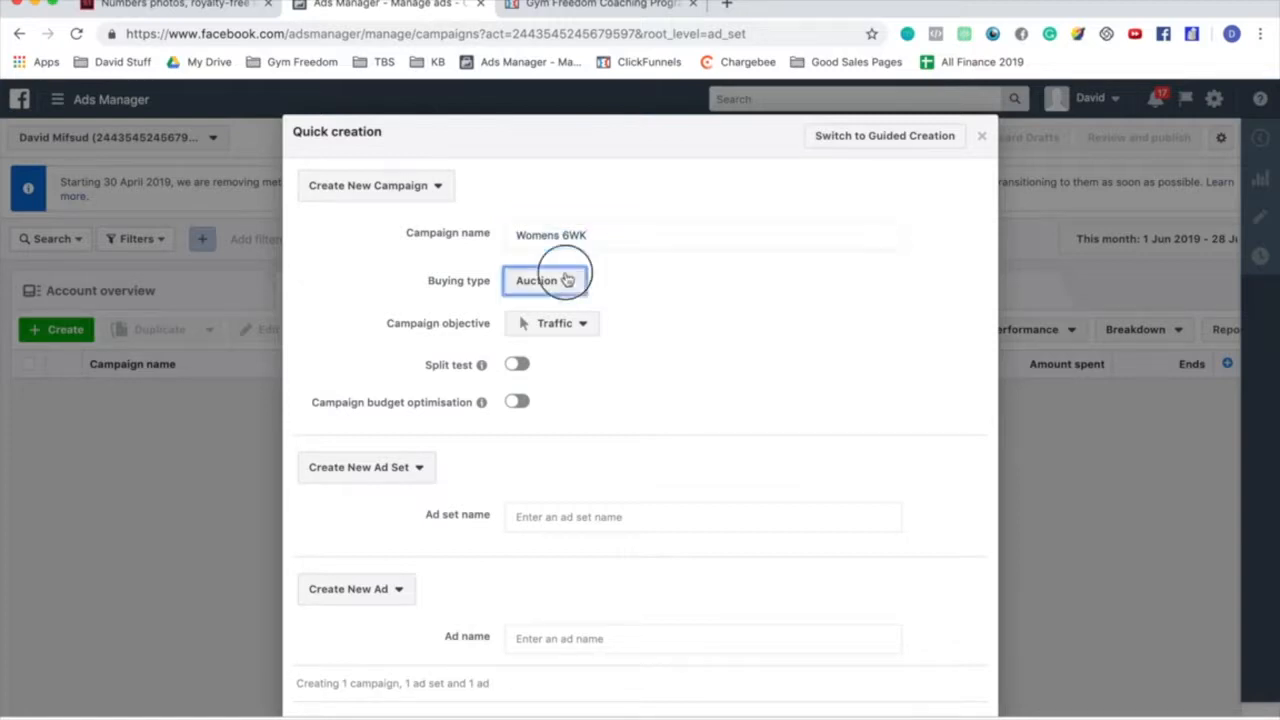
left_click(668, 297)
left_click(595, 326)
scroll(577, 430, "down", 1)
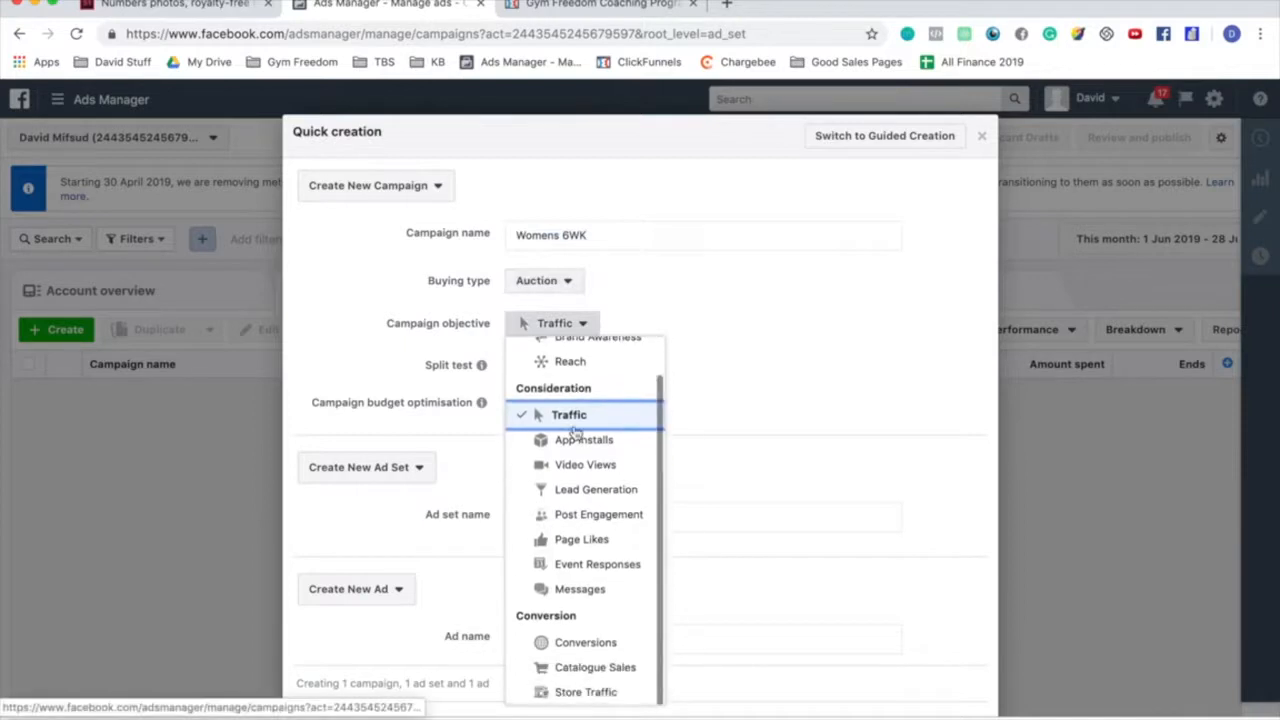
left_click(583, 643)
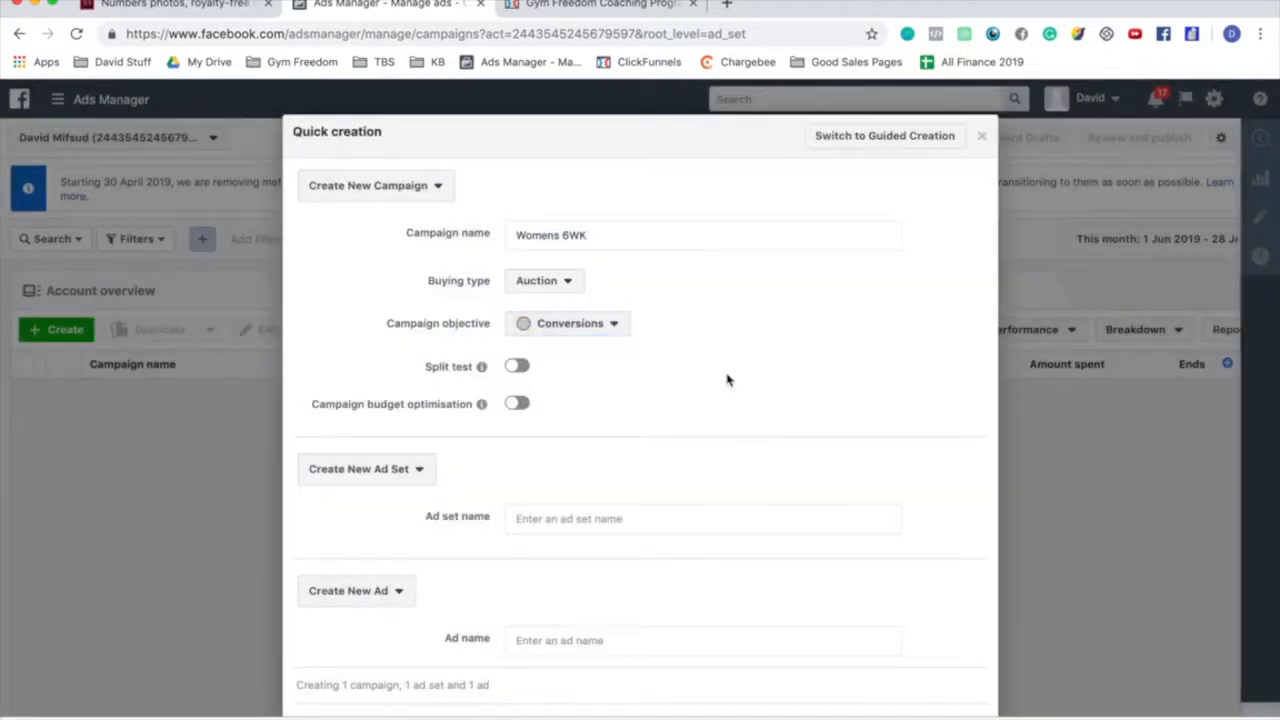
Step: Name the new ad set Ad Set 1 and the new ad Ad 1, save them to draft and dismiss the publish prompt
scroll(727, 379, "down", 1)
scroll(642, 385, "down", 1)
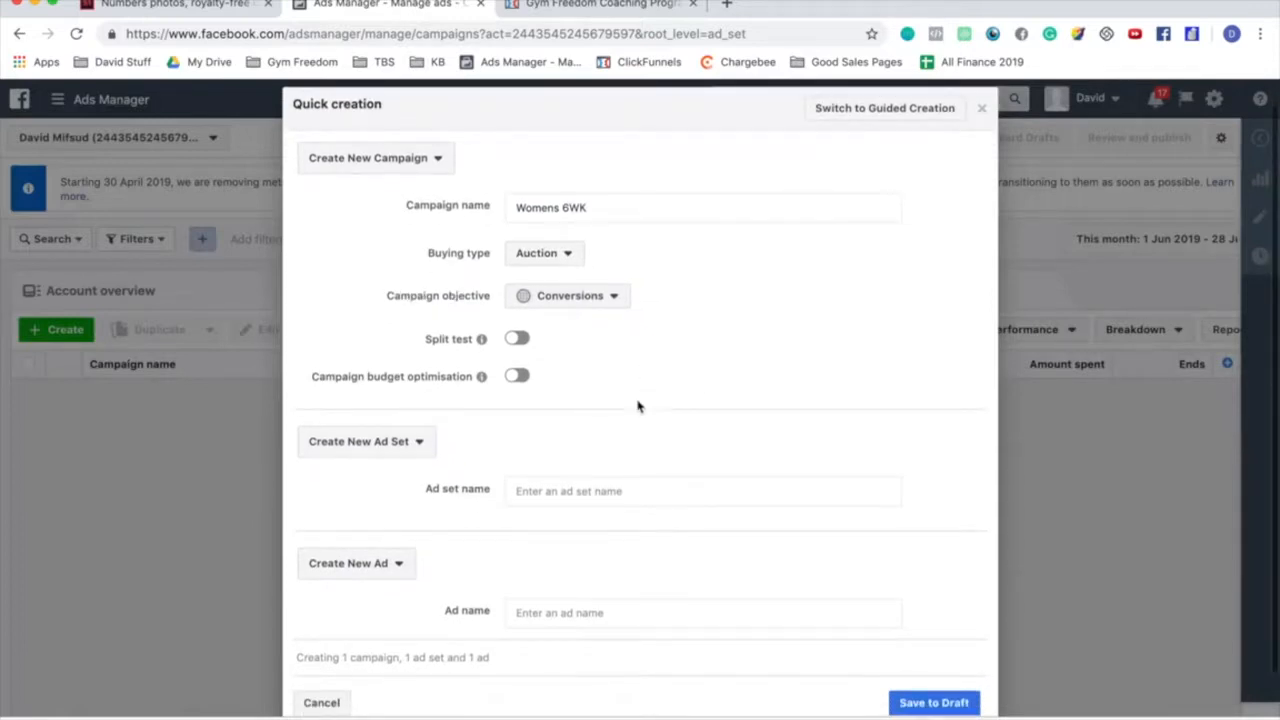
left_click(539, 495)
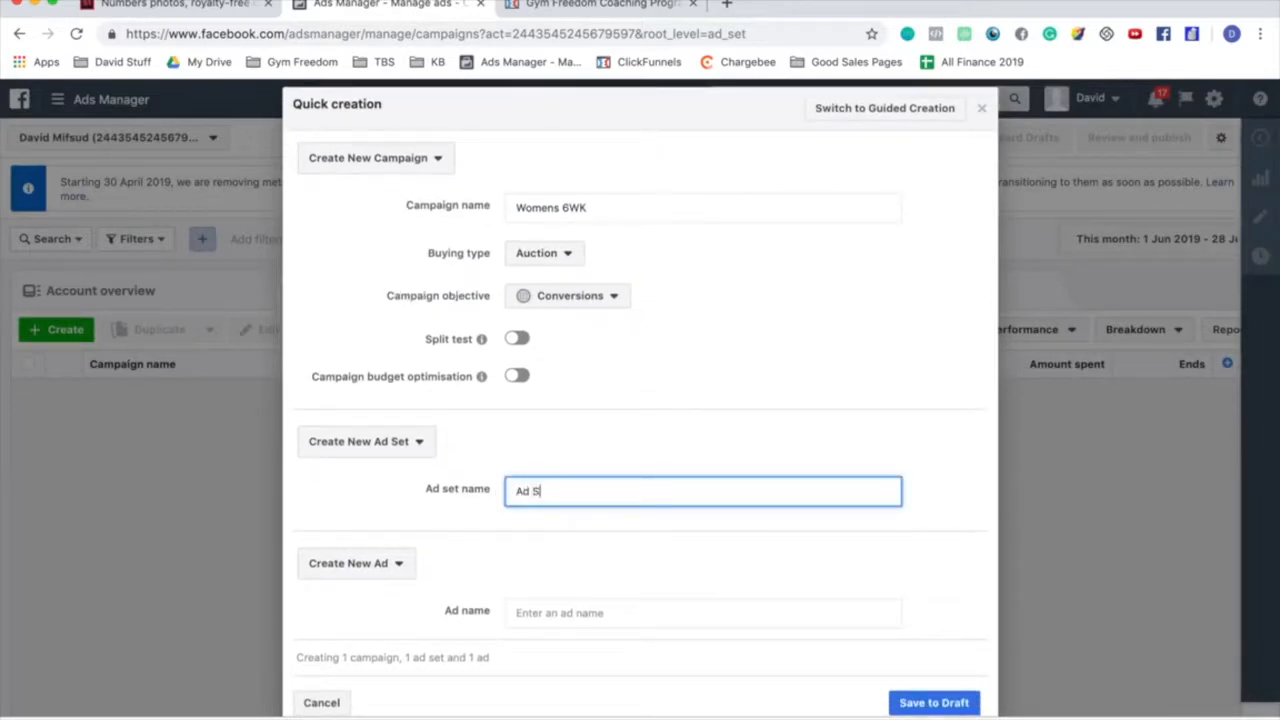
key("Tab")
key("Tab")
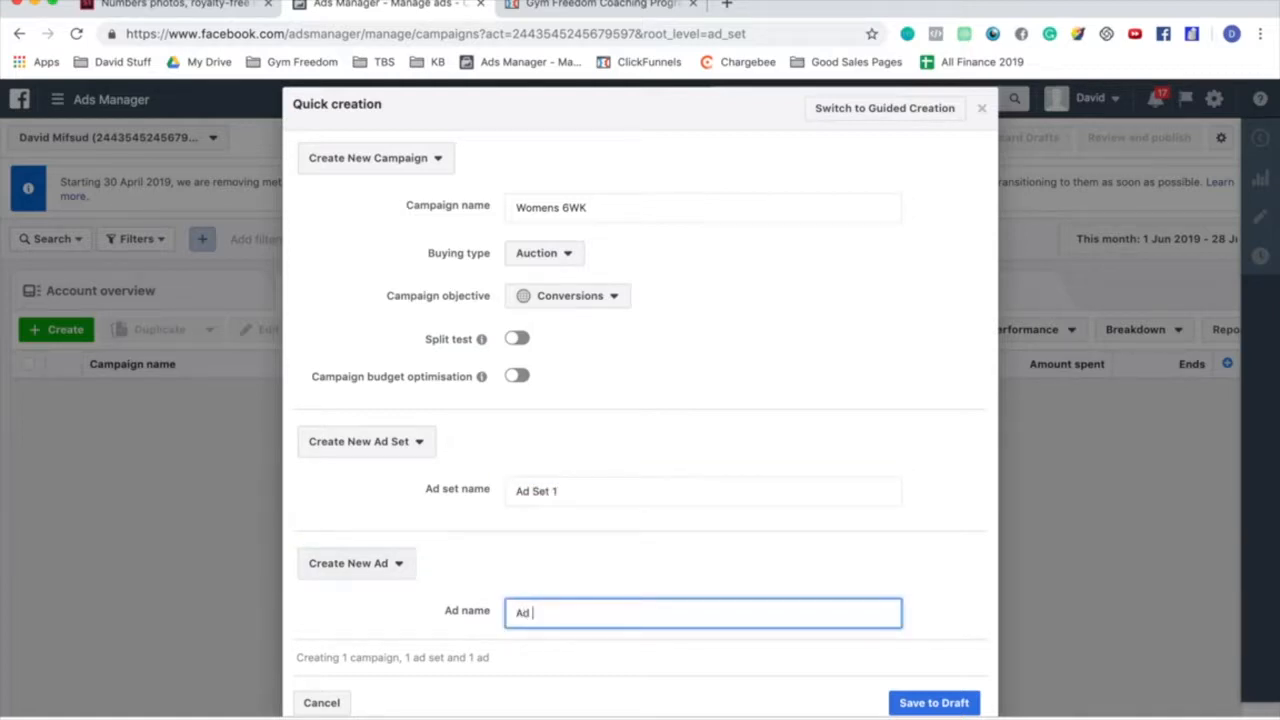
scroll(591, 447, "down", 1)
scroll(591, 447, "up", 1)
scroll(591, 447, "down", 1)
left_click(933, 670)
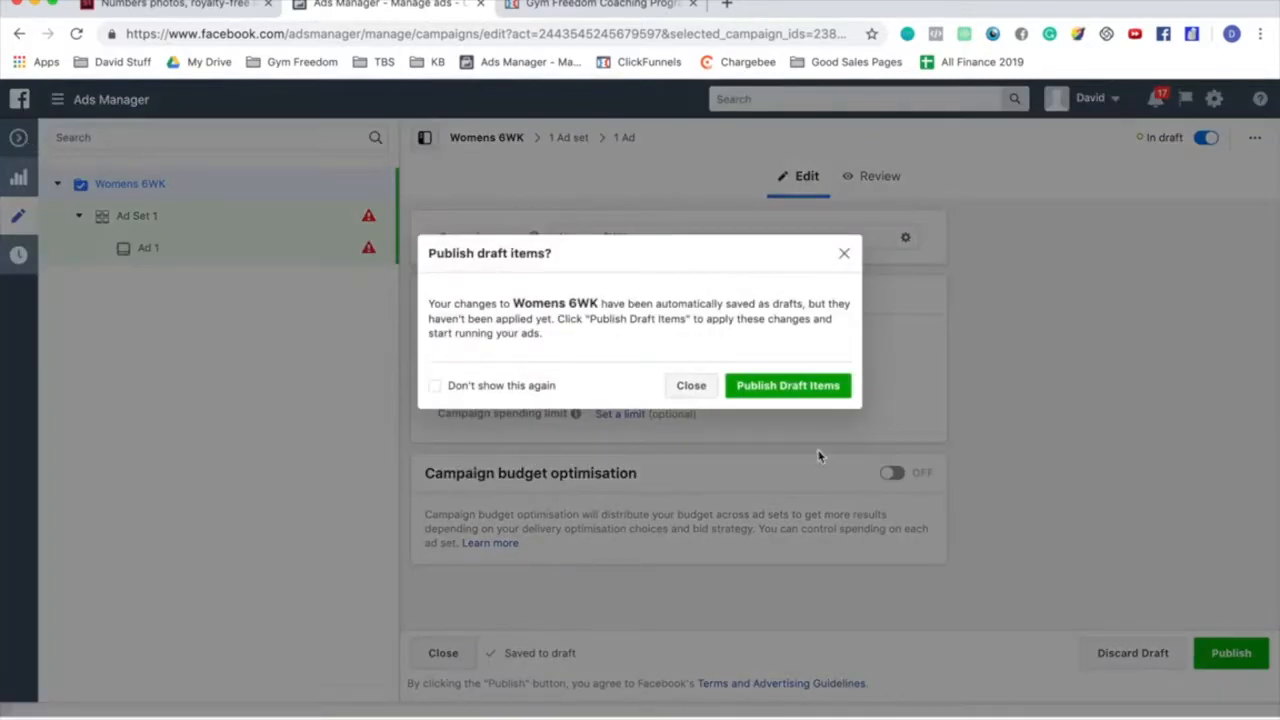
left_click(700, 388)
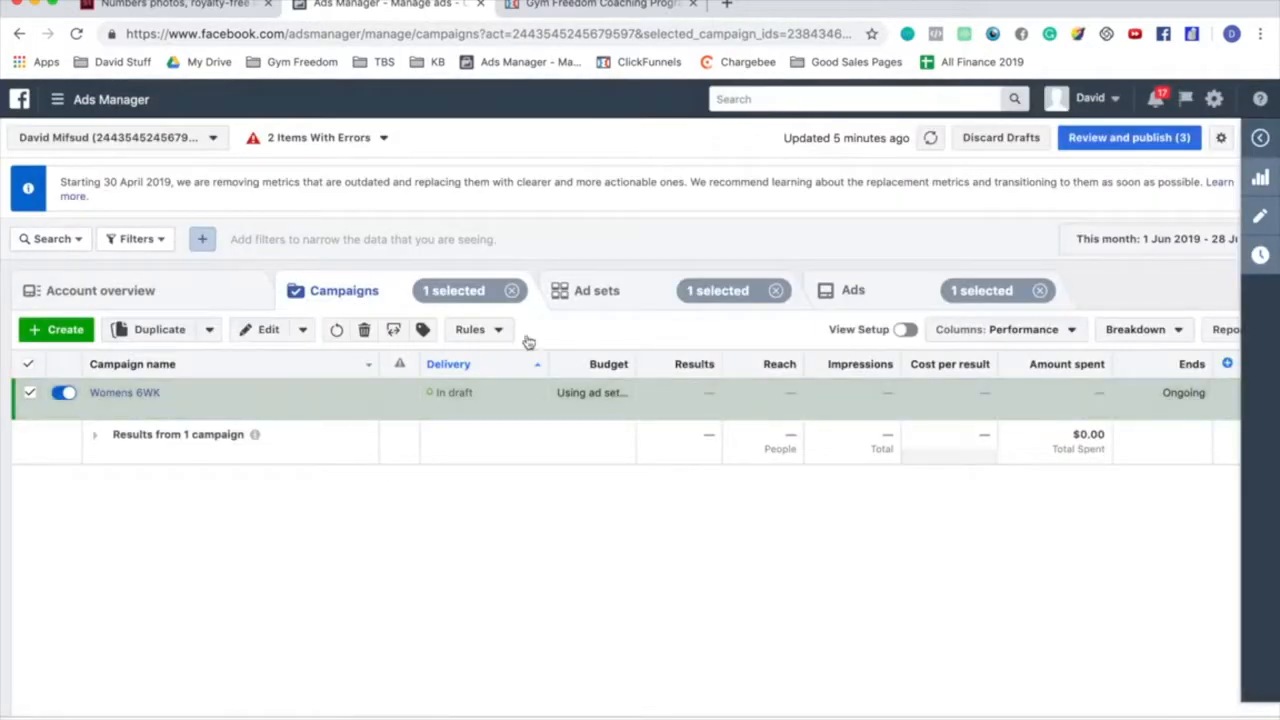
Step: Review the campaign, ad set and ad levels, and open Ad Set 1 for editing without publishing the draft items
left_click(620, 305)
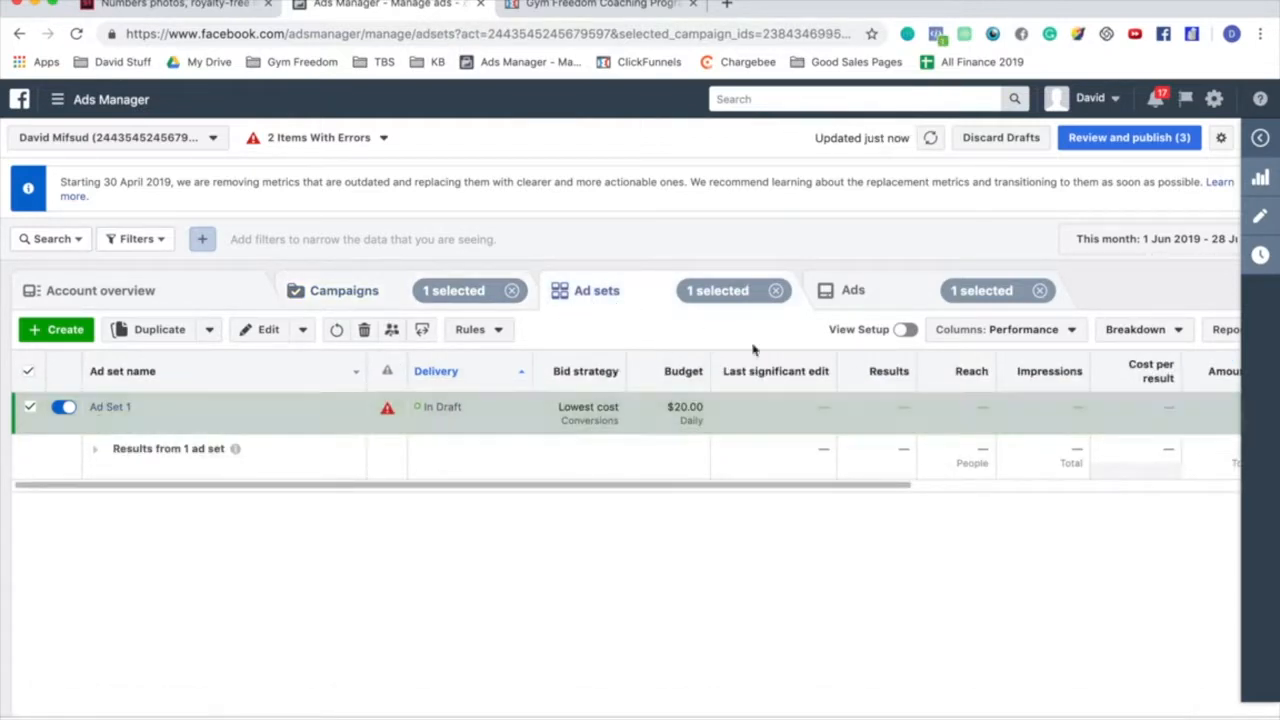
left_click(822, 287)
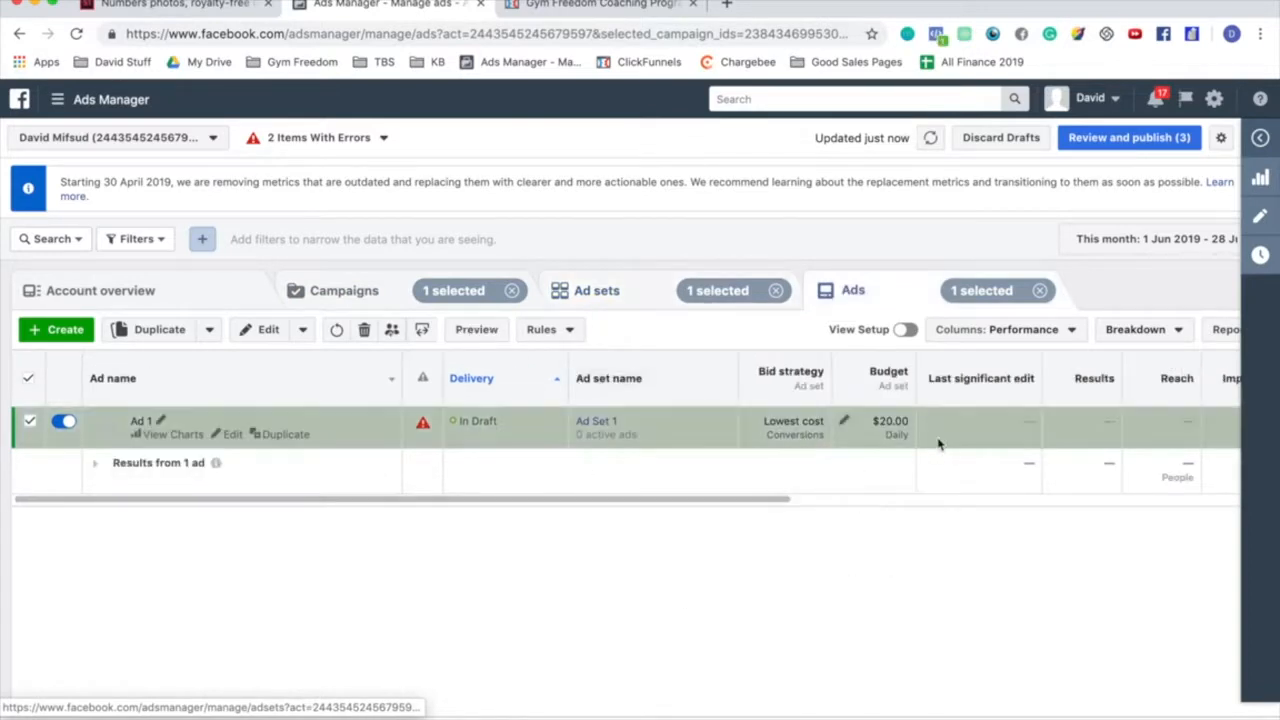
left_click(655, 299)
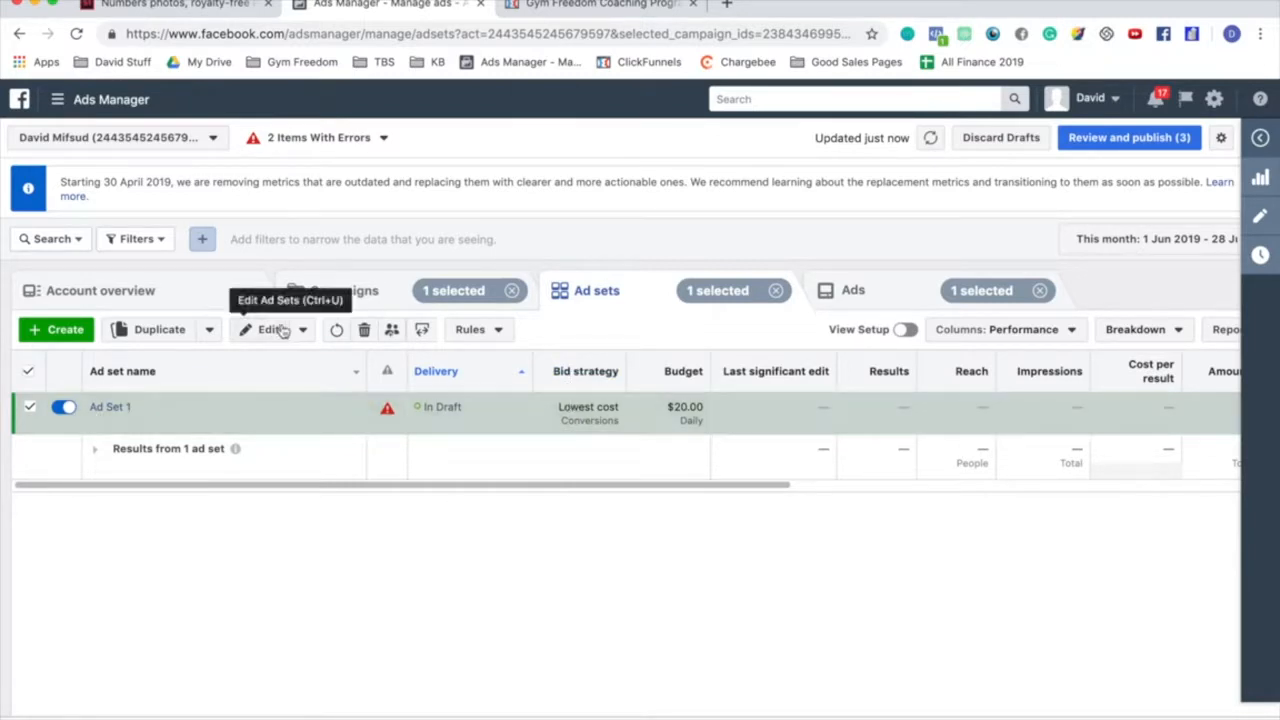
left_click(320, 290)
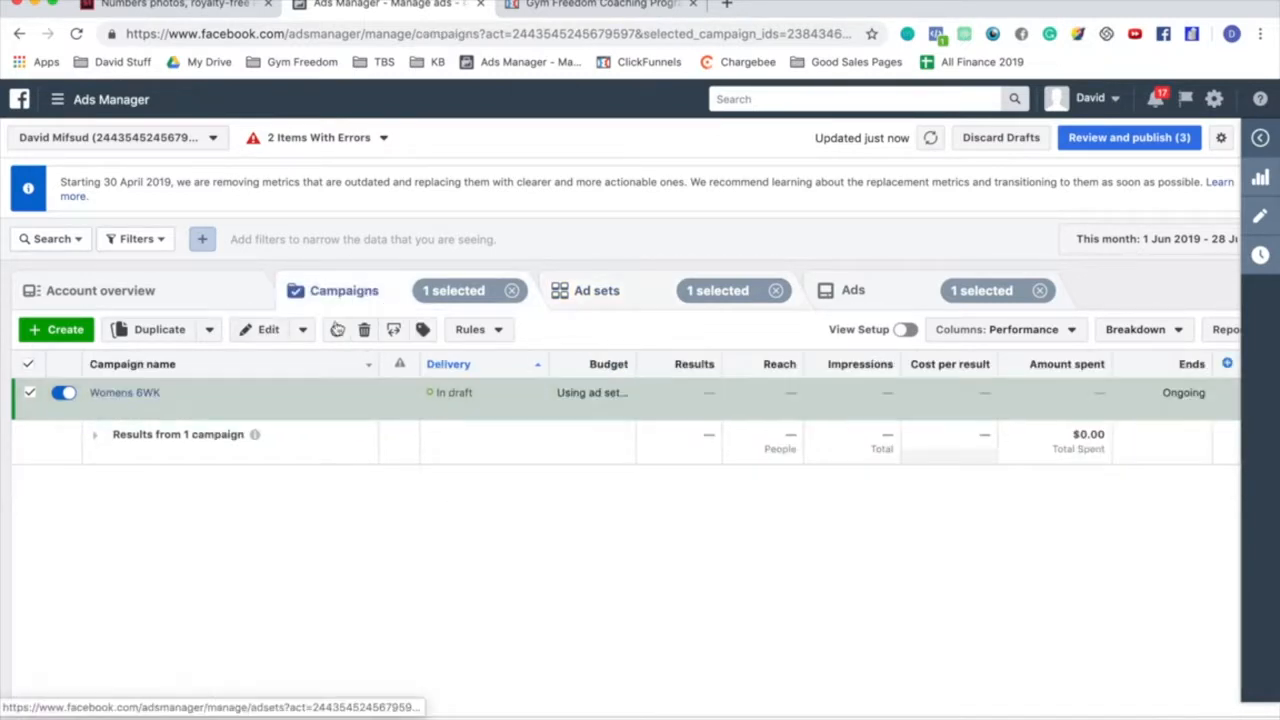
left_click(615, 289)
left_click(193, 427)
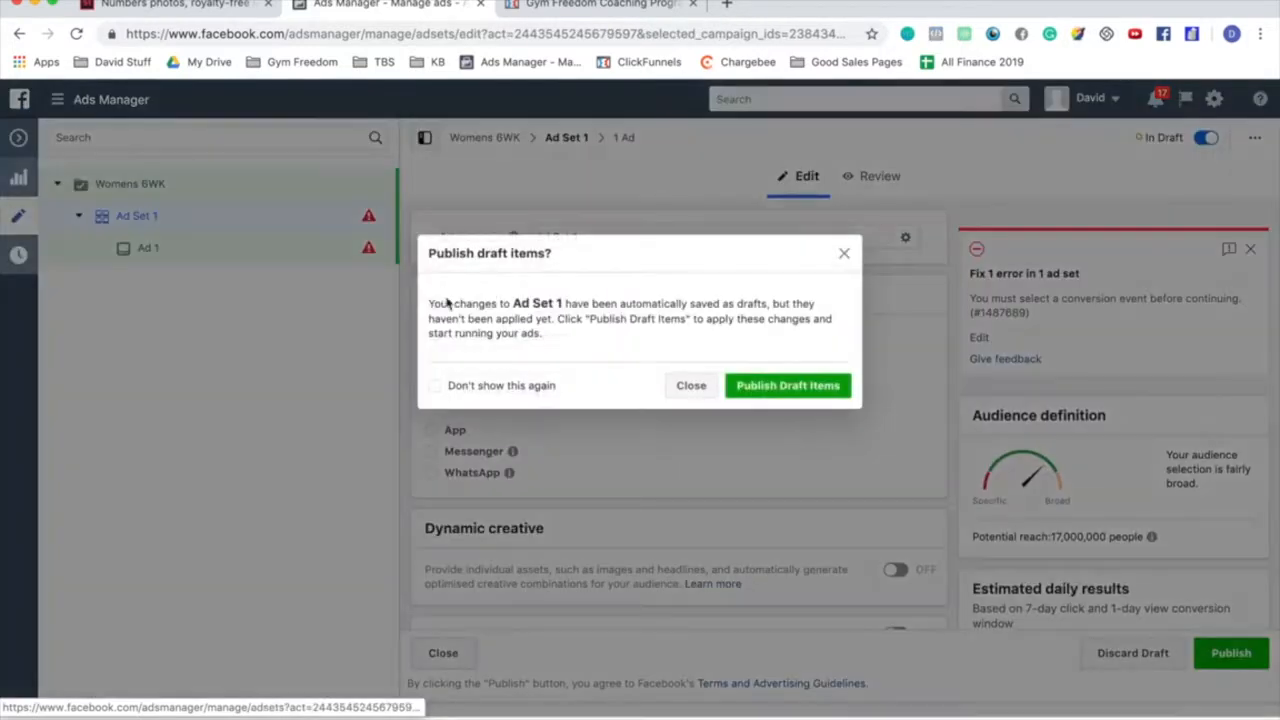
left_click(688, 385)
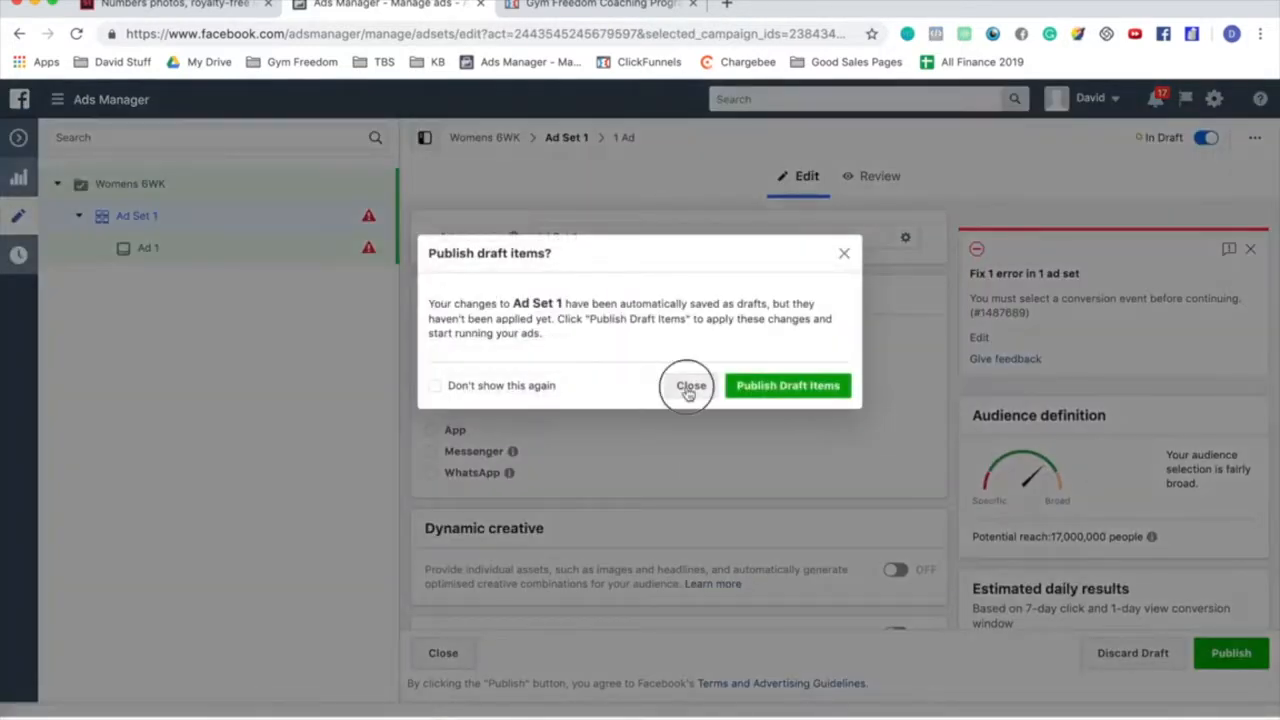
scroll(580, 399, "down", 1)
scroll(580, 399, "up", 1)
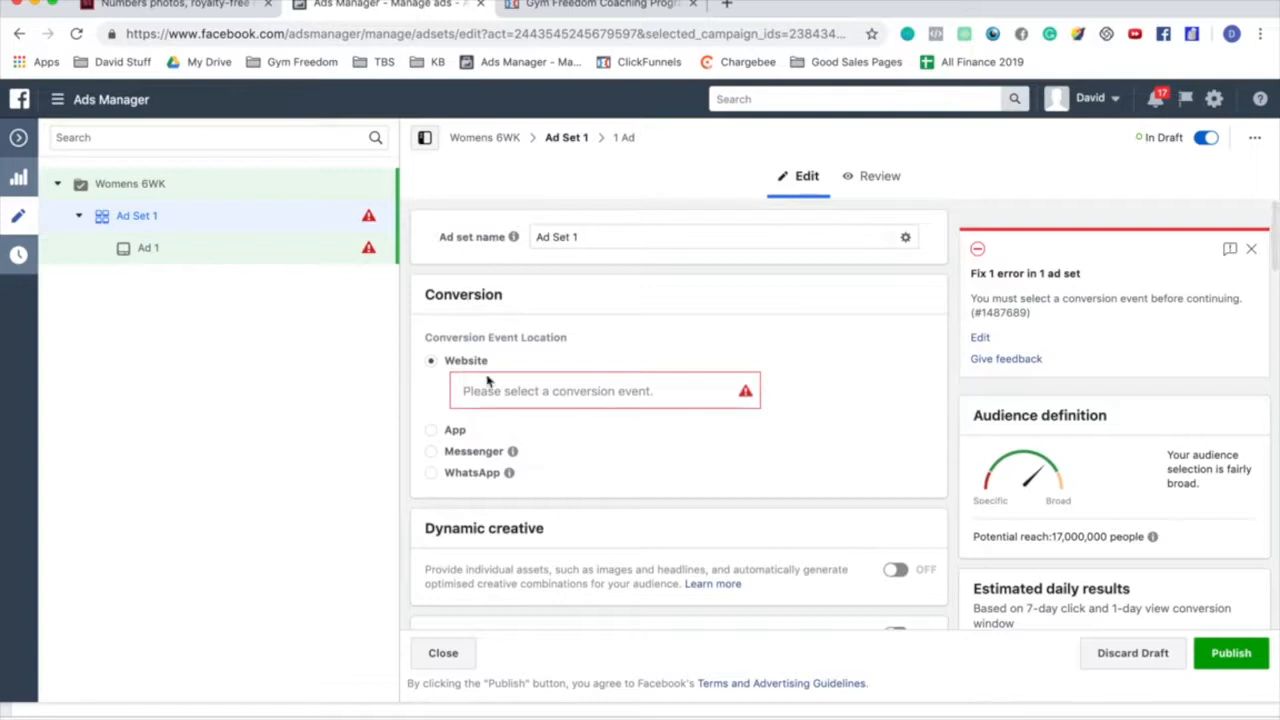
Step: Set the website conversion event of Ad Set 1 to the custom conversion Womens 6WK Lead
double_click(479, 292)
left_click(546, 391)
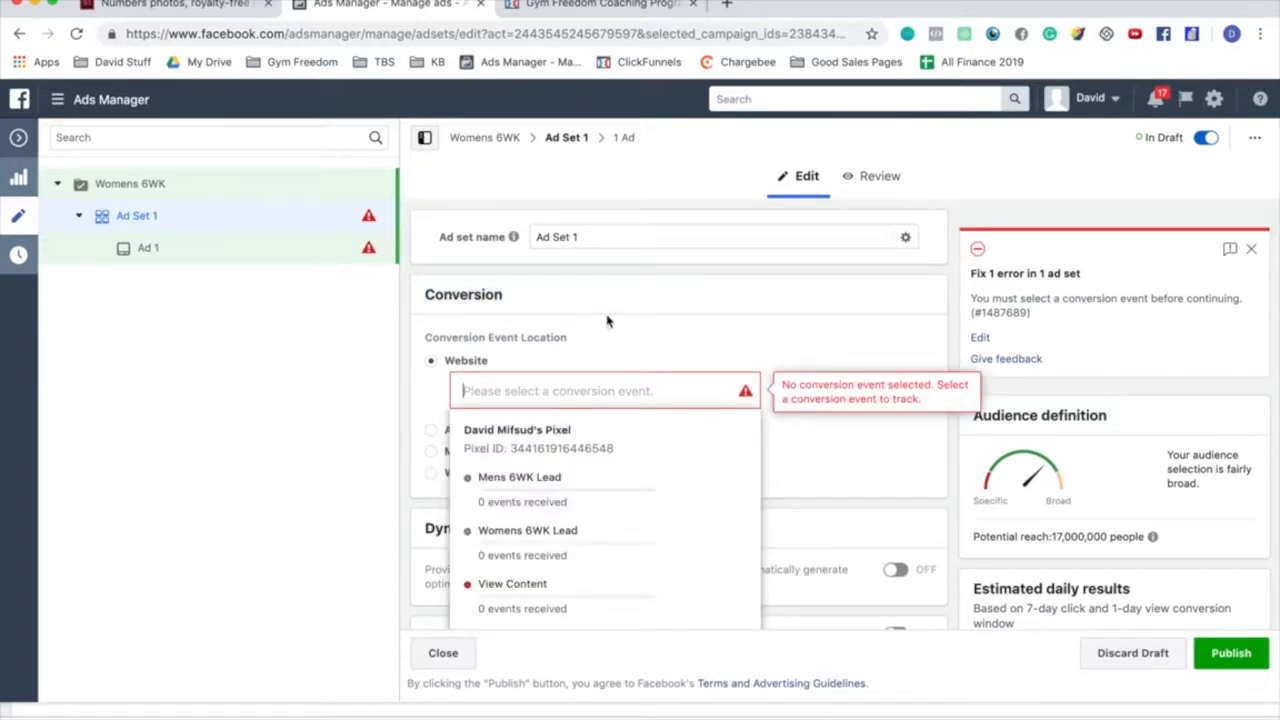
scroll(610, 390, "down", 1)
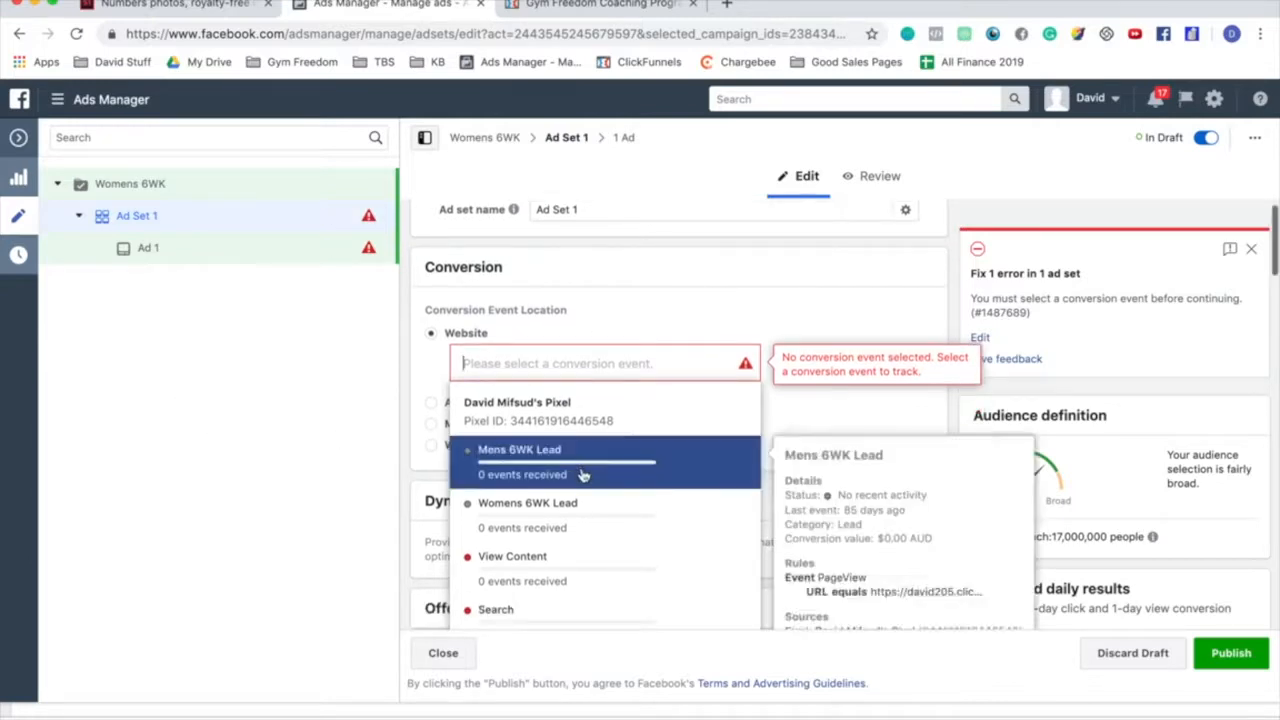
scroll(600, 300, "up", 1)
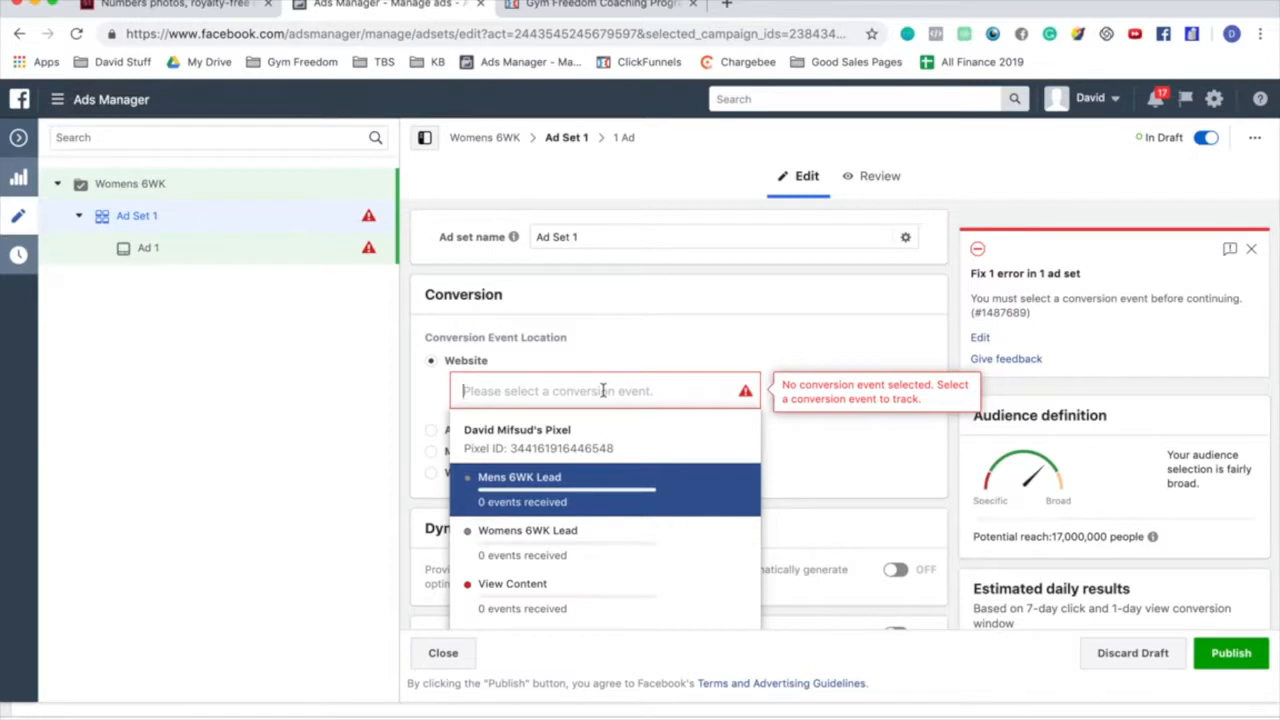
scroll(550, 514, "down", 2)
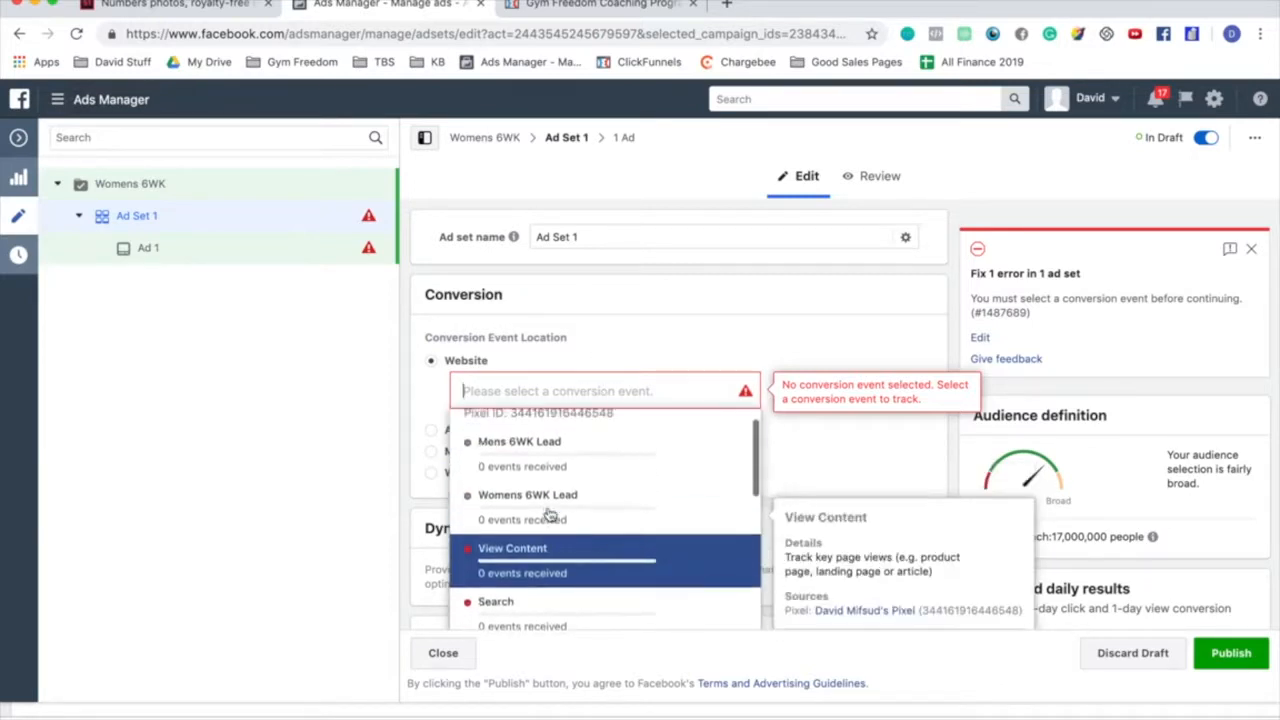
type("Women")
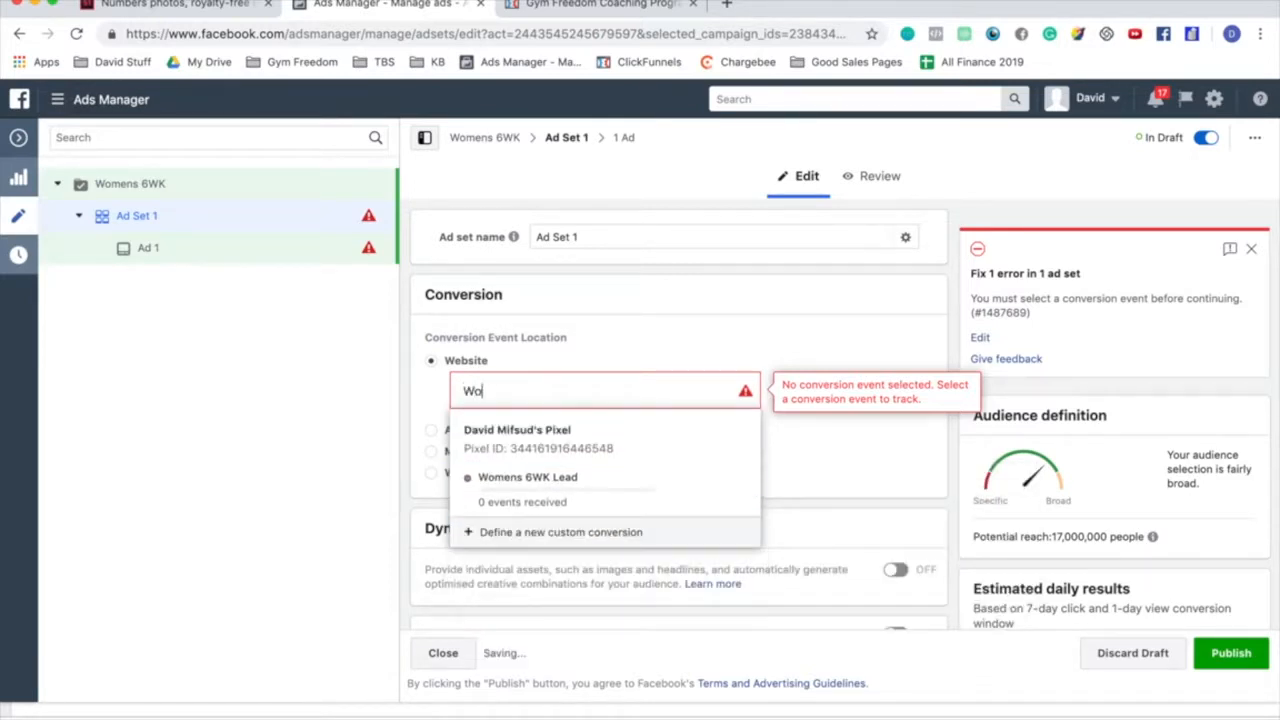
left_click(516, 487)
left_click(466, 396)
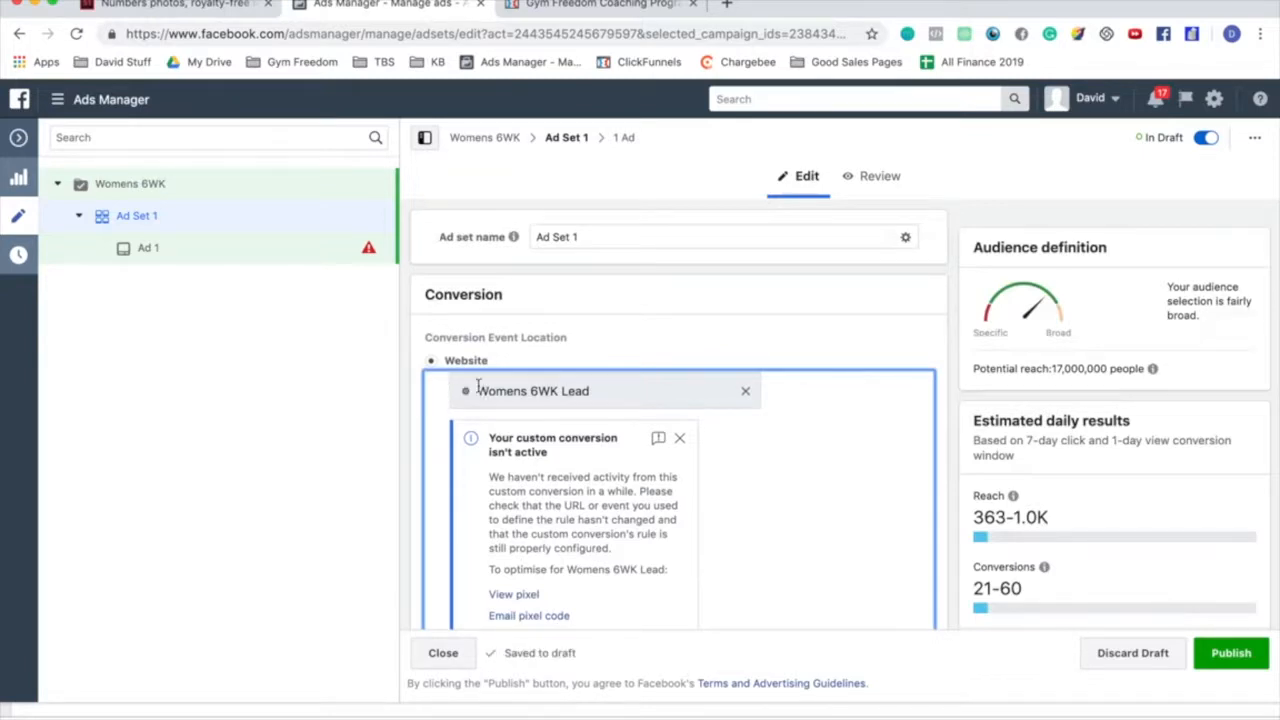
triple_click(575, 401)
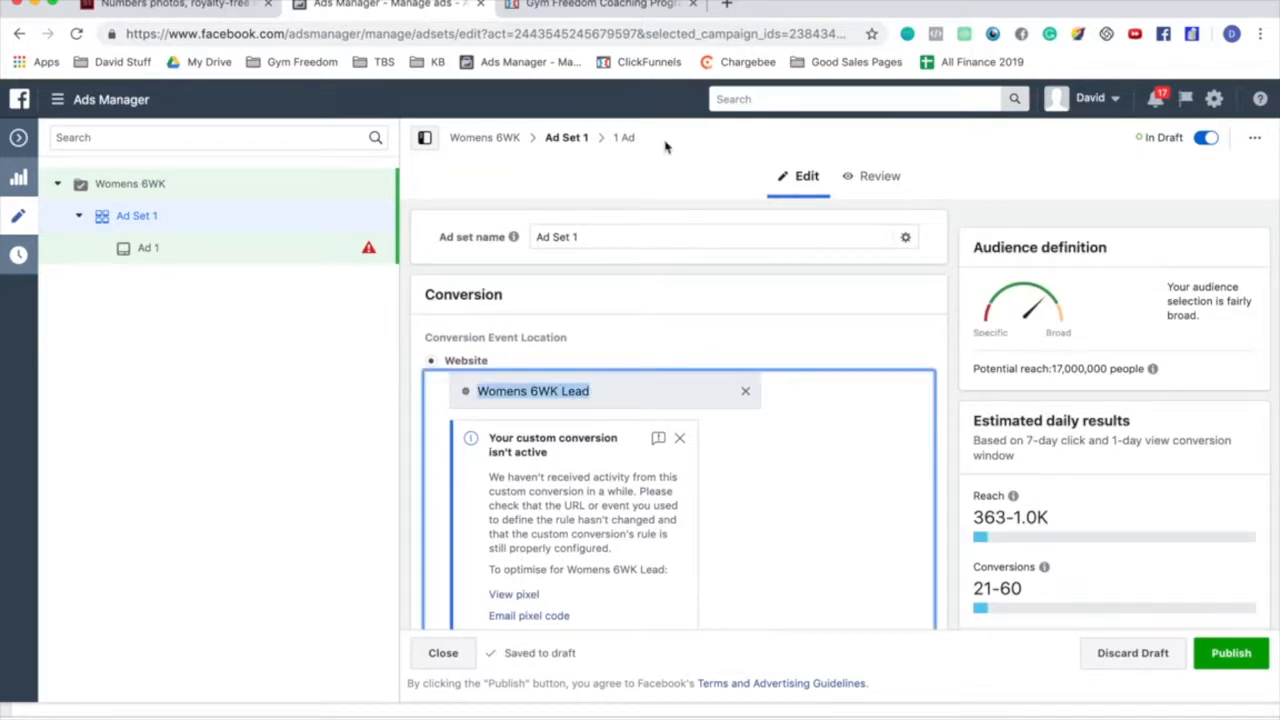
Step: Open ClickFunnels in a new browser tab, log in with the saved credentials and show the list of funnels
left_click(727, 4)
type("cl")
key("Return")
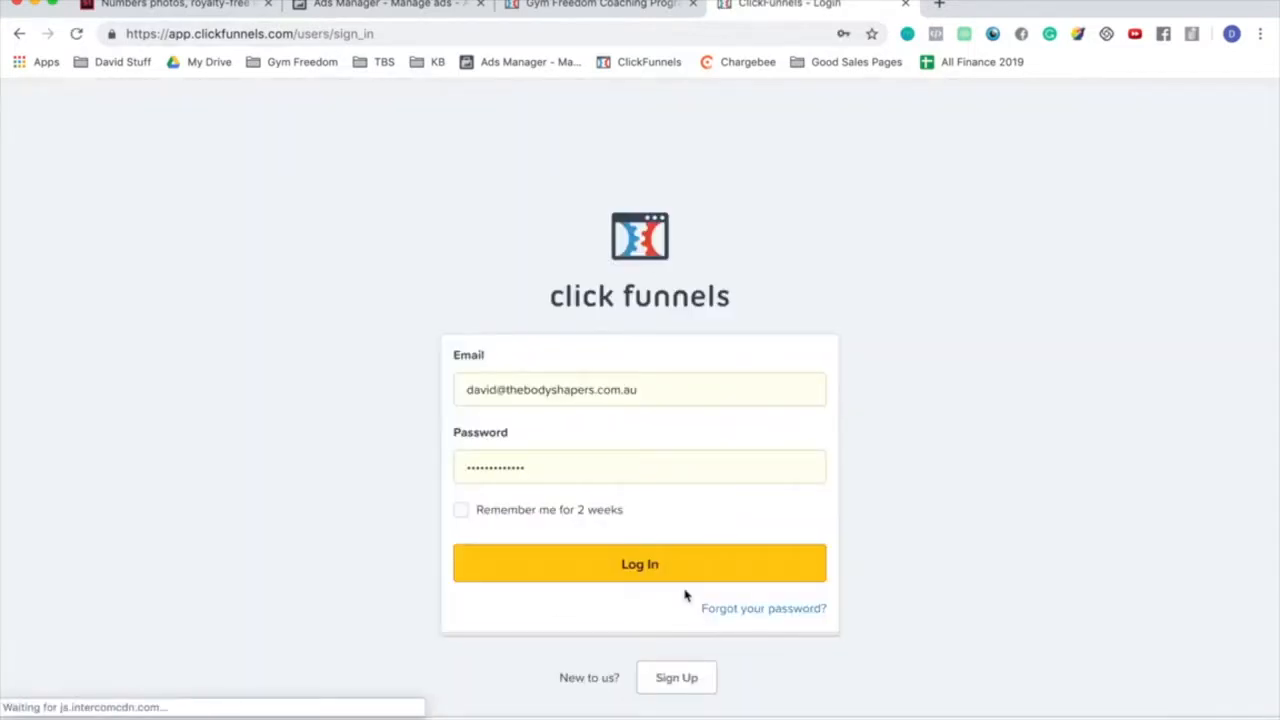
left_click(680, 576)
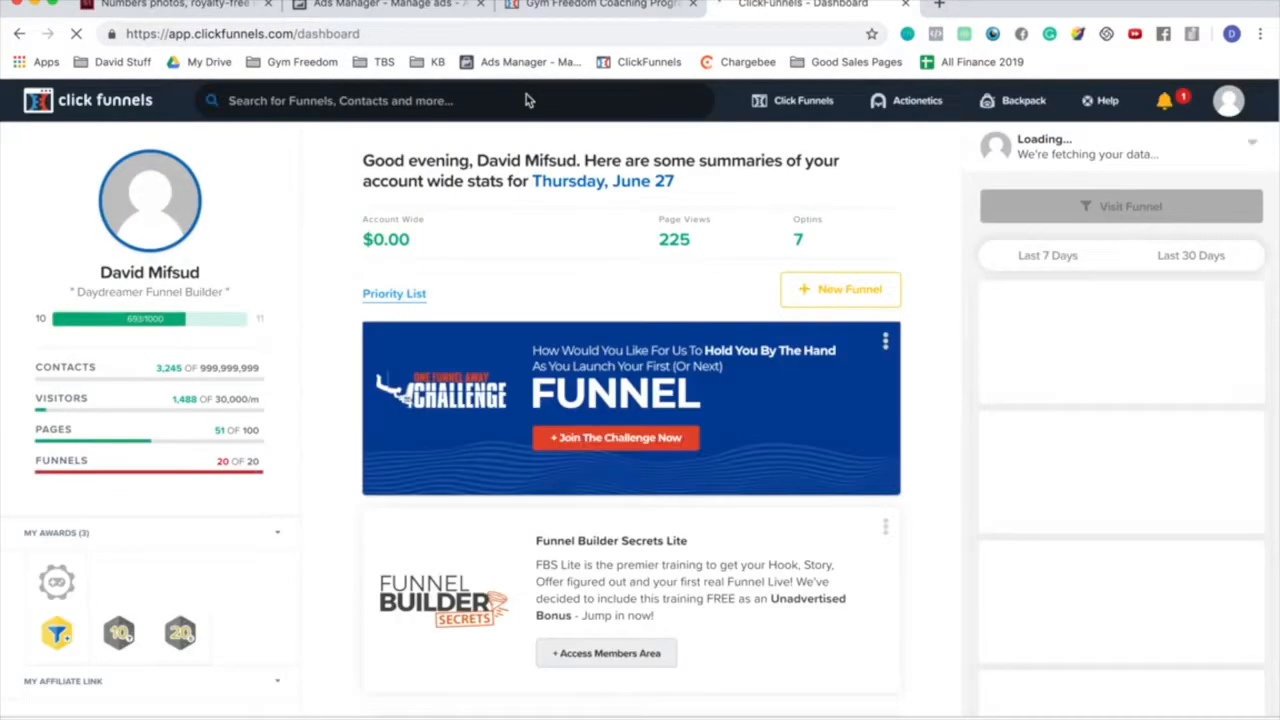
mouse_move(826, 93)
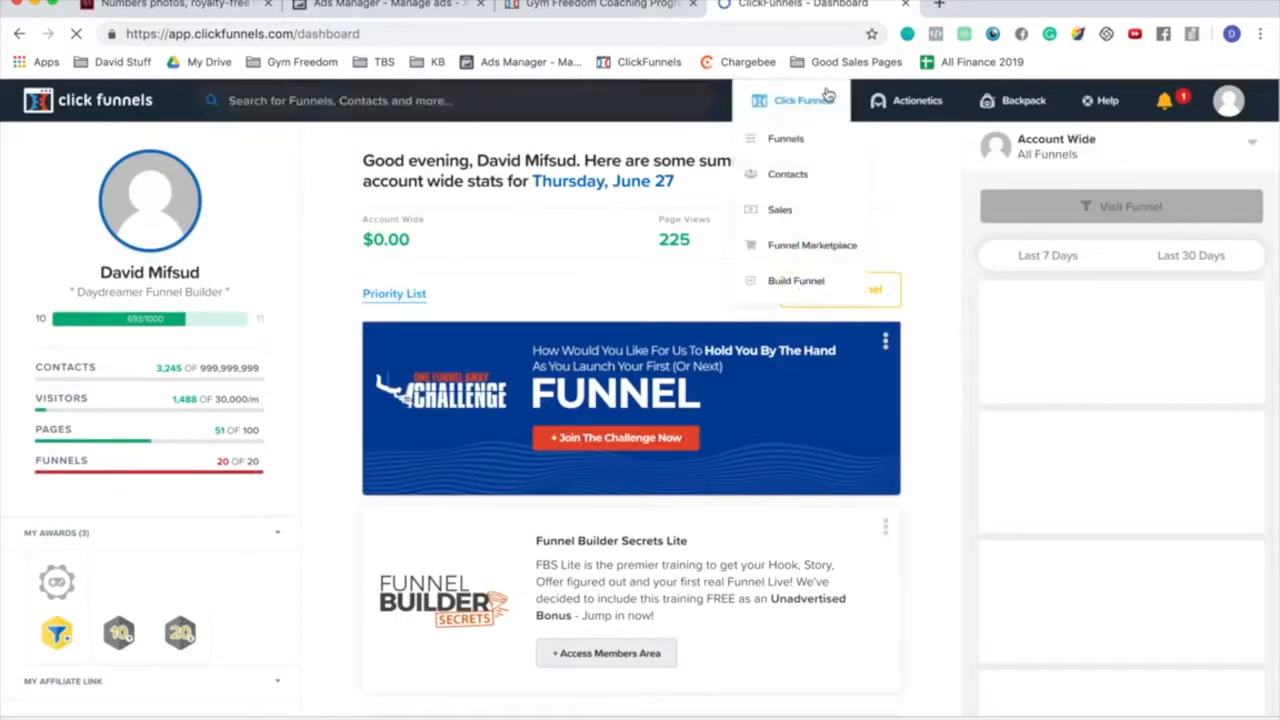
left_click(788, 138)
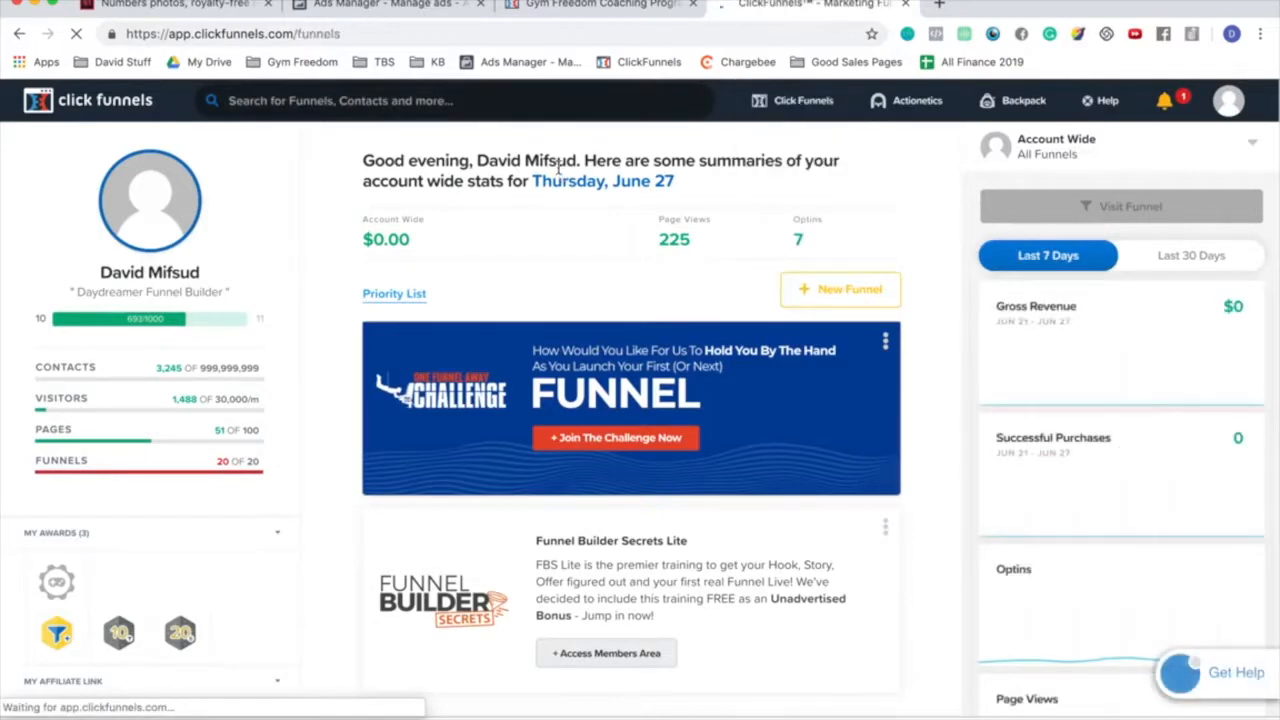
Step: Open the Womens 6-Week Challenge funnel and go to its Thank You step
scroll(401, 435, "down", 2)
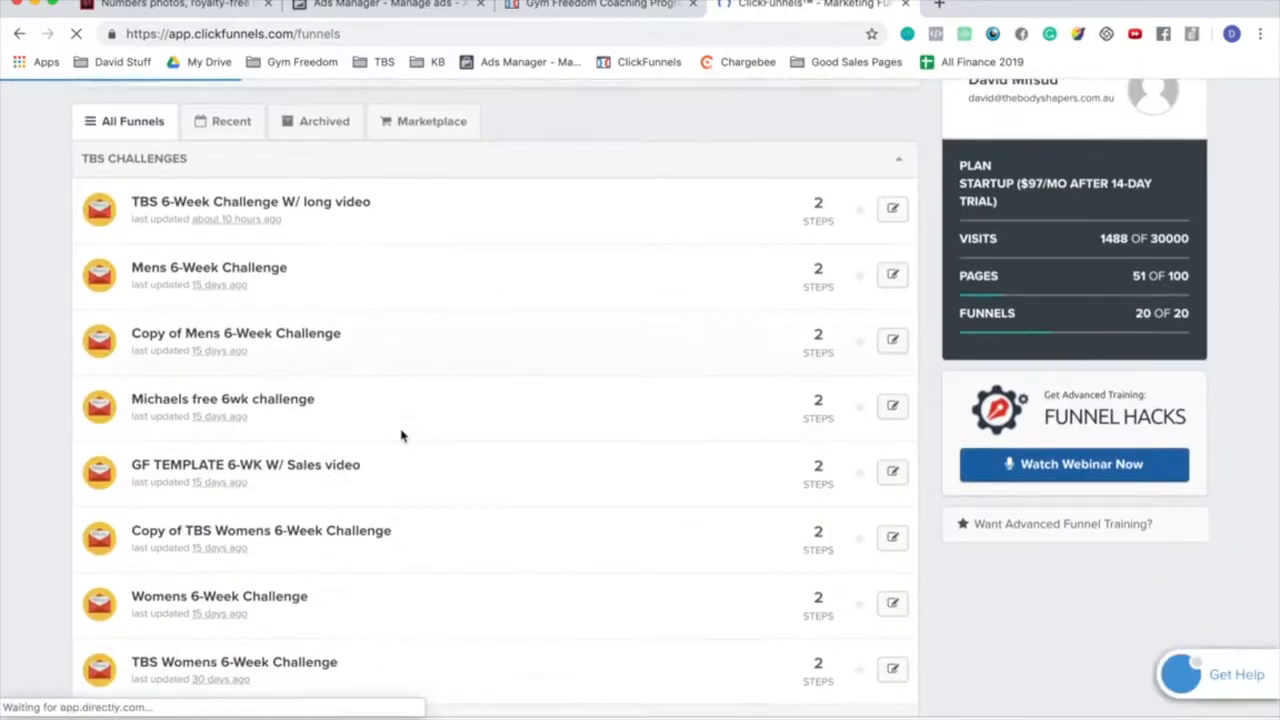
scroll(401, 435, "down", 5)
scroll(310, 293, "down", 2)
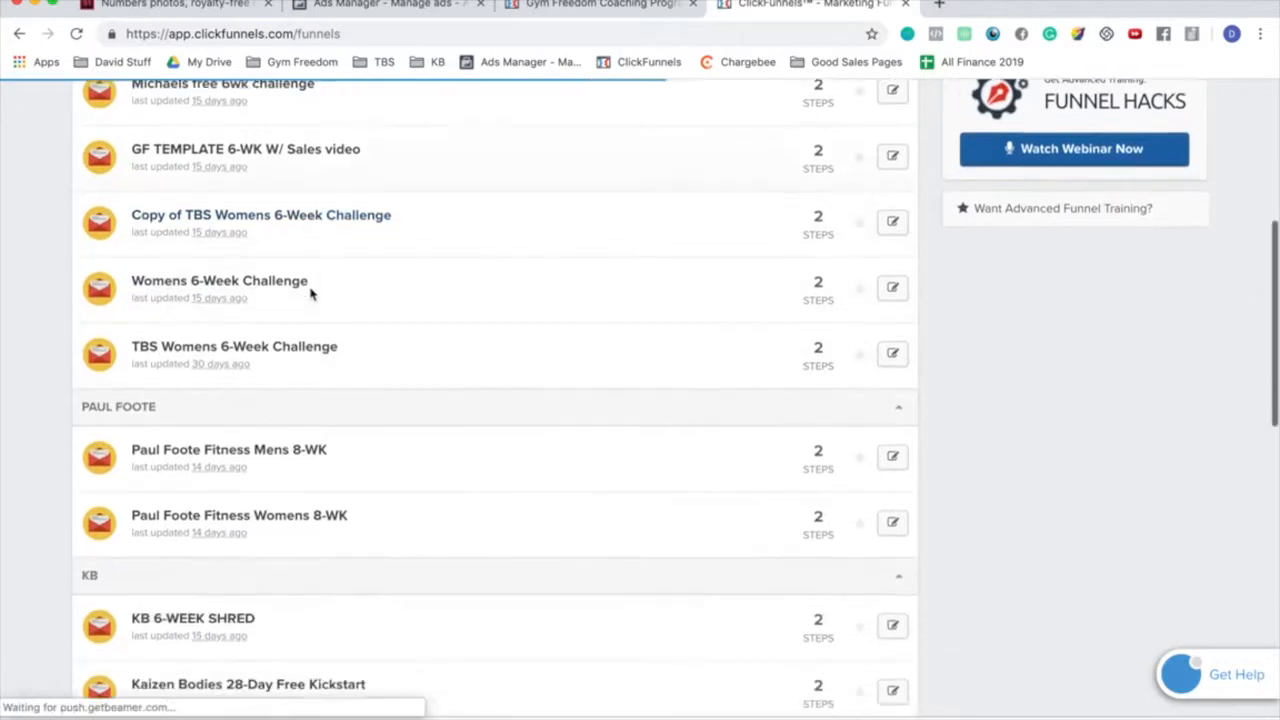
scroll(310, 293, "down", 1)
left_click(251, 243)
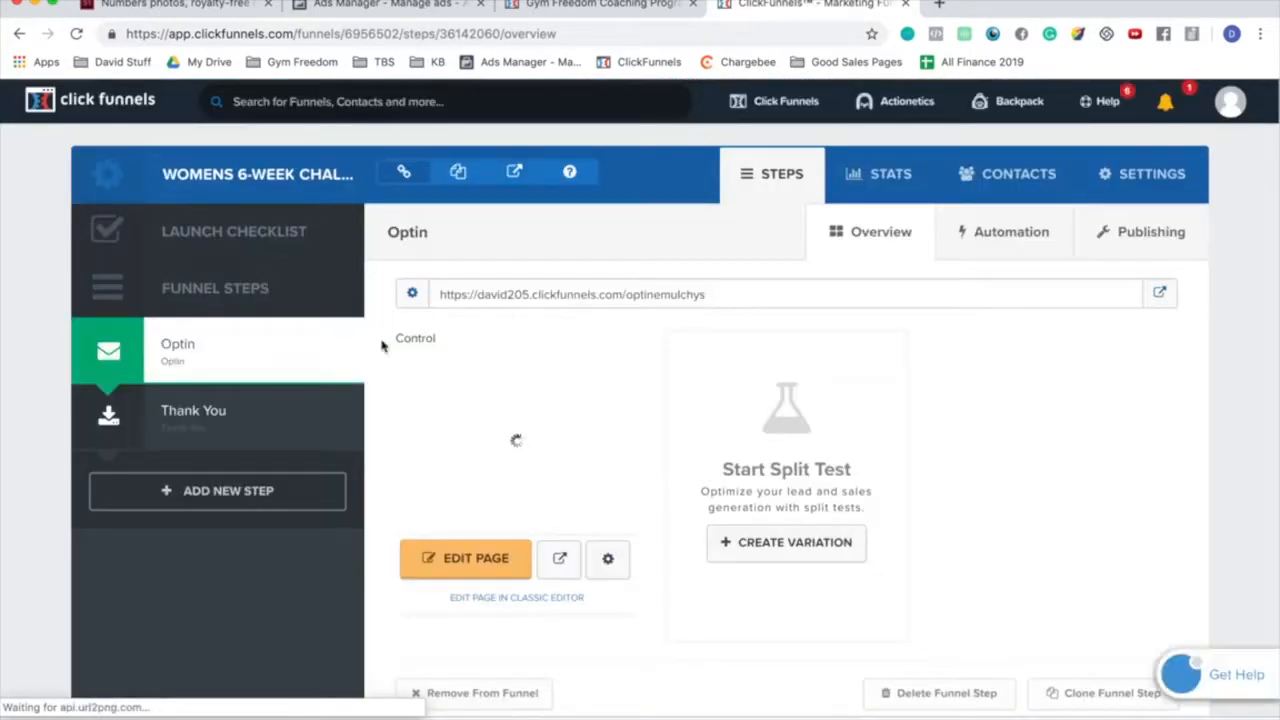
left_click(194, 431)
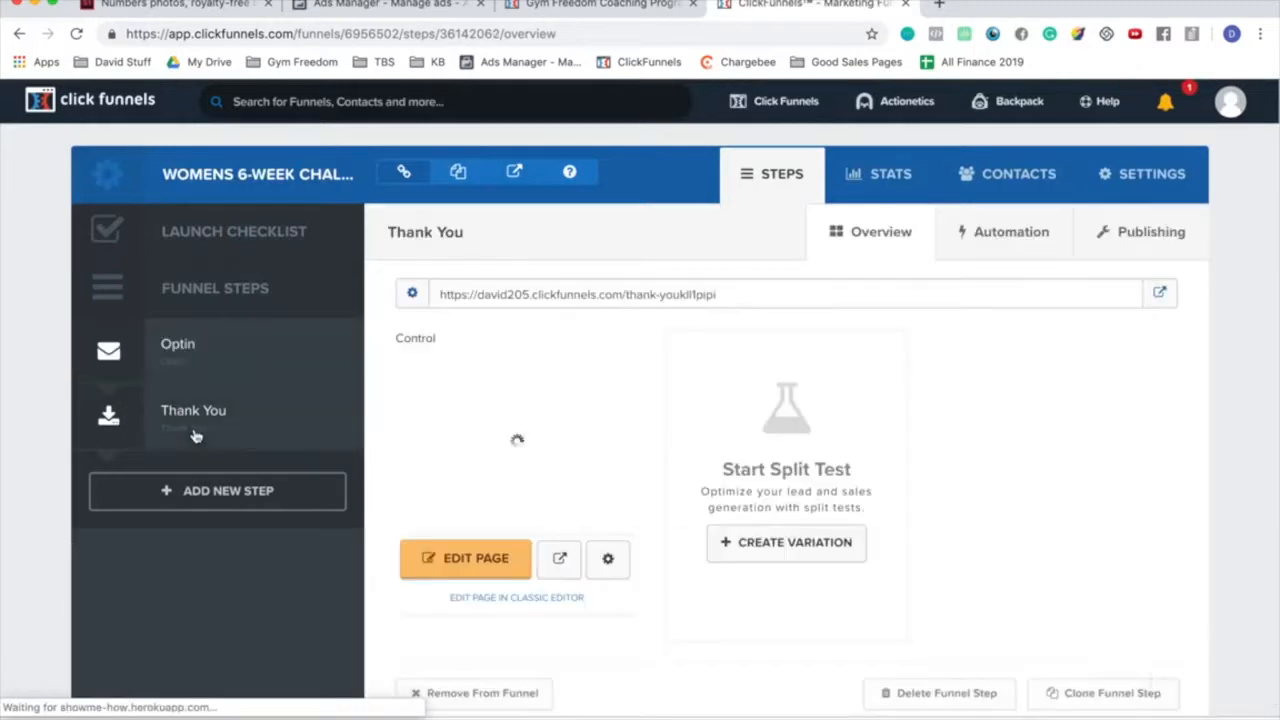
Step: Open the live Thank You page from its funnel URL and select the page's web address
left_click_drag(438, 294, 808, 289)
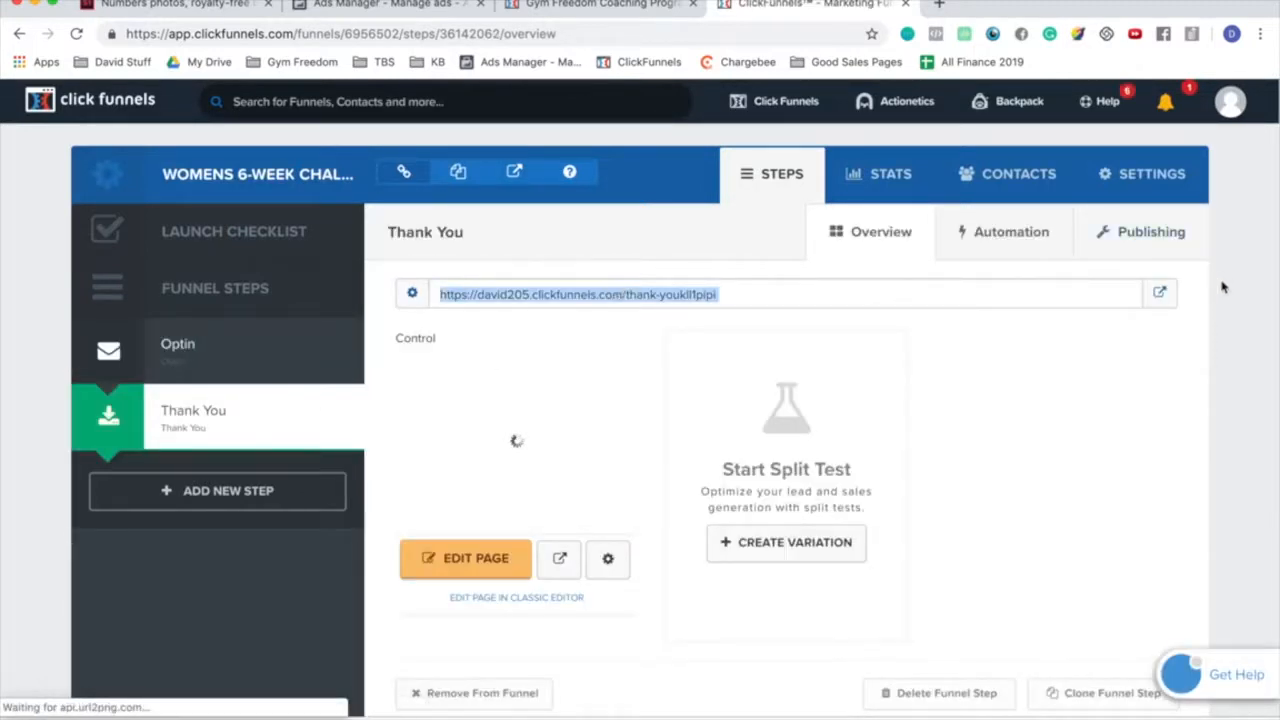
left_click(1161, 293)
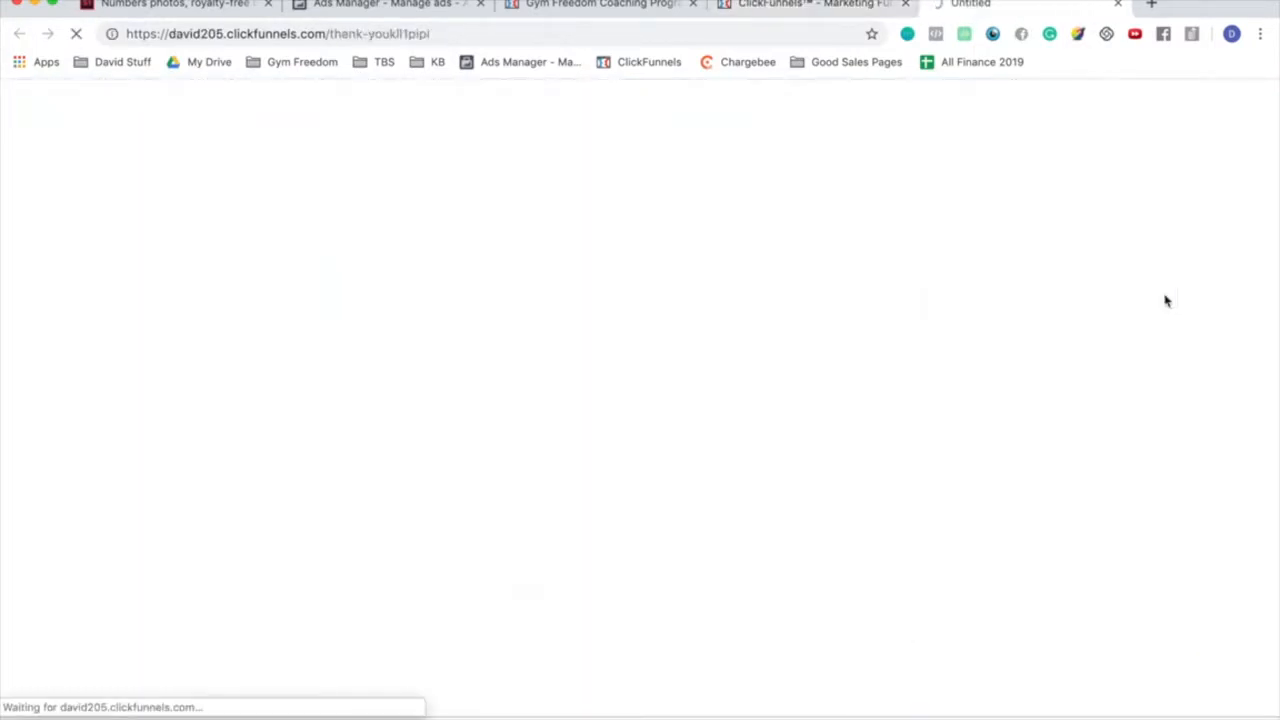
left_click(440, 34)
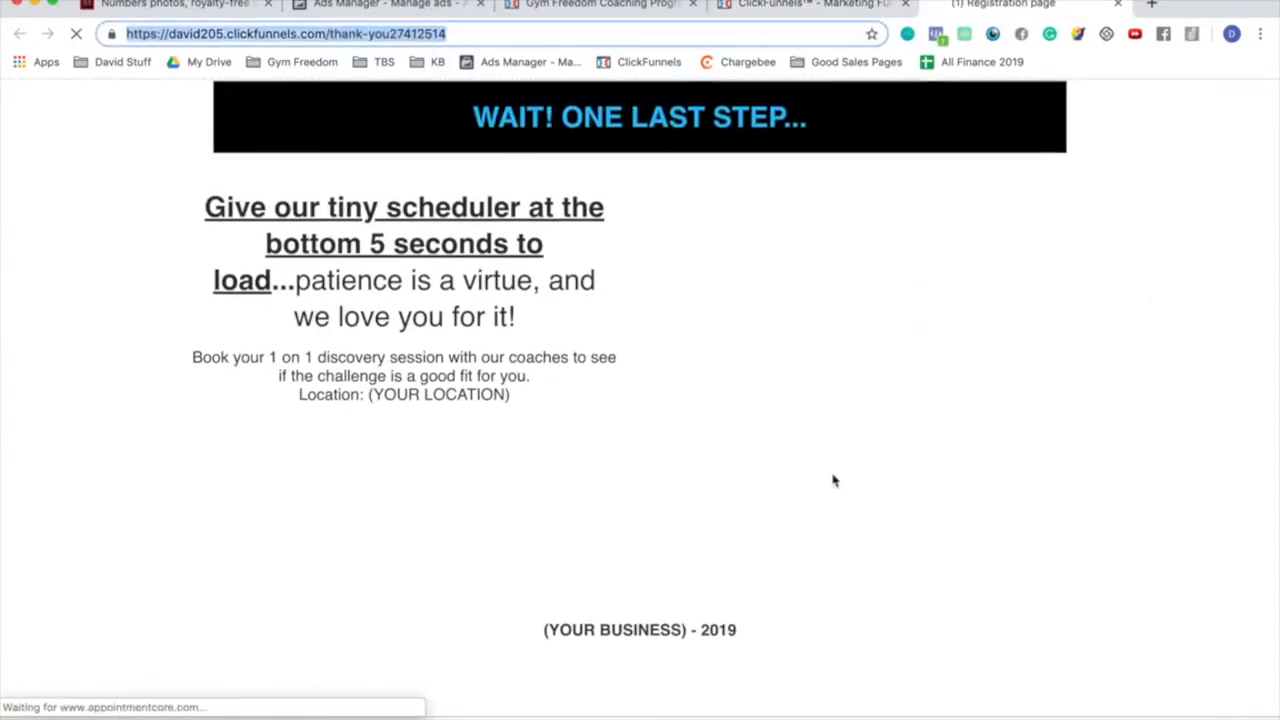
Step: Switch back to Ads Manager and set the daily budget of Ad Set 1 to $10.00
left_click(385, 4)
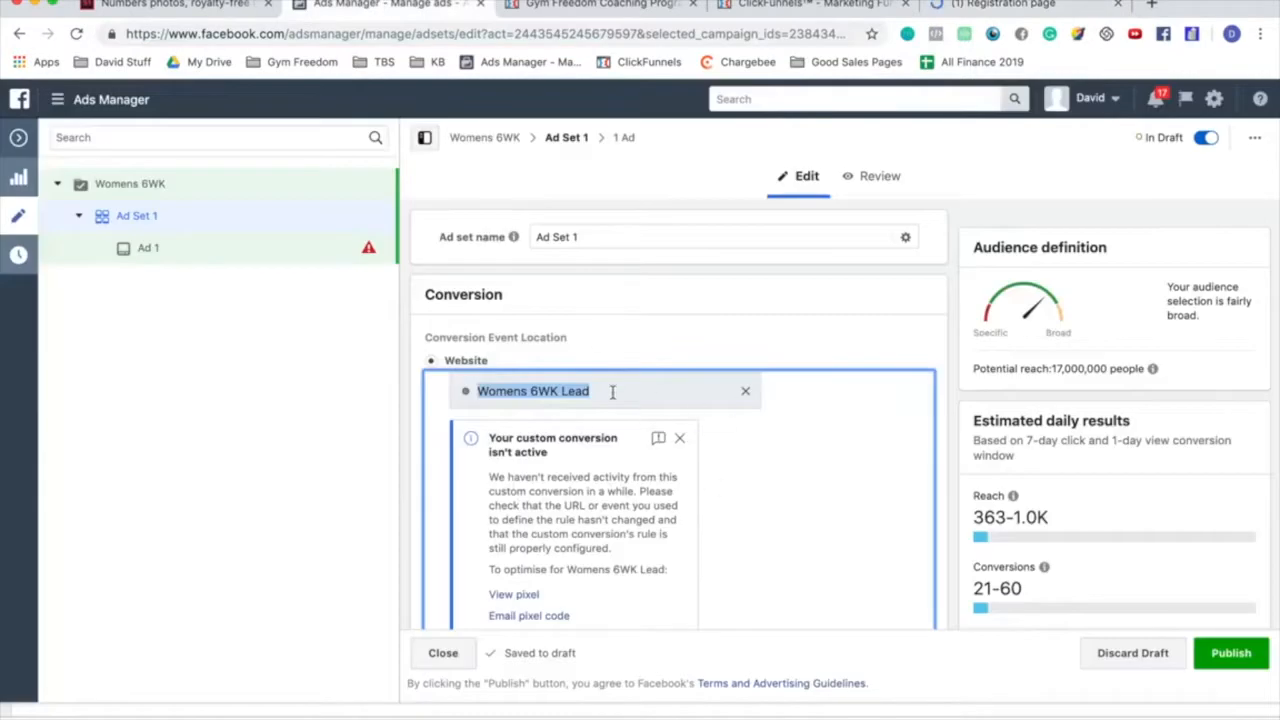
left_click(597, 344)
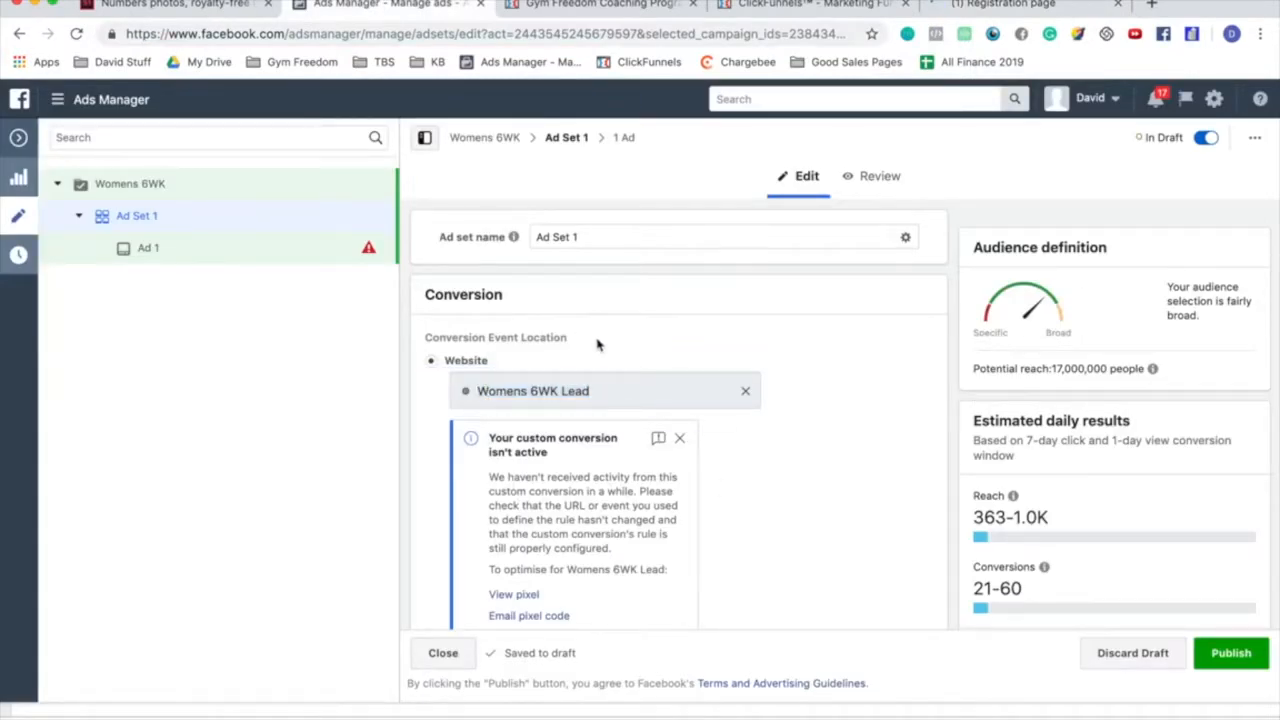
scroll(597, 344, "down", 2)
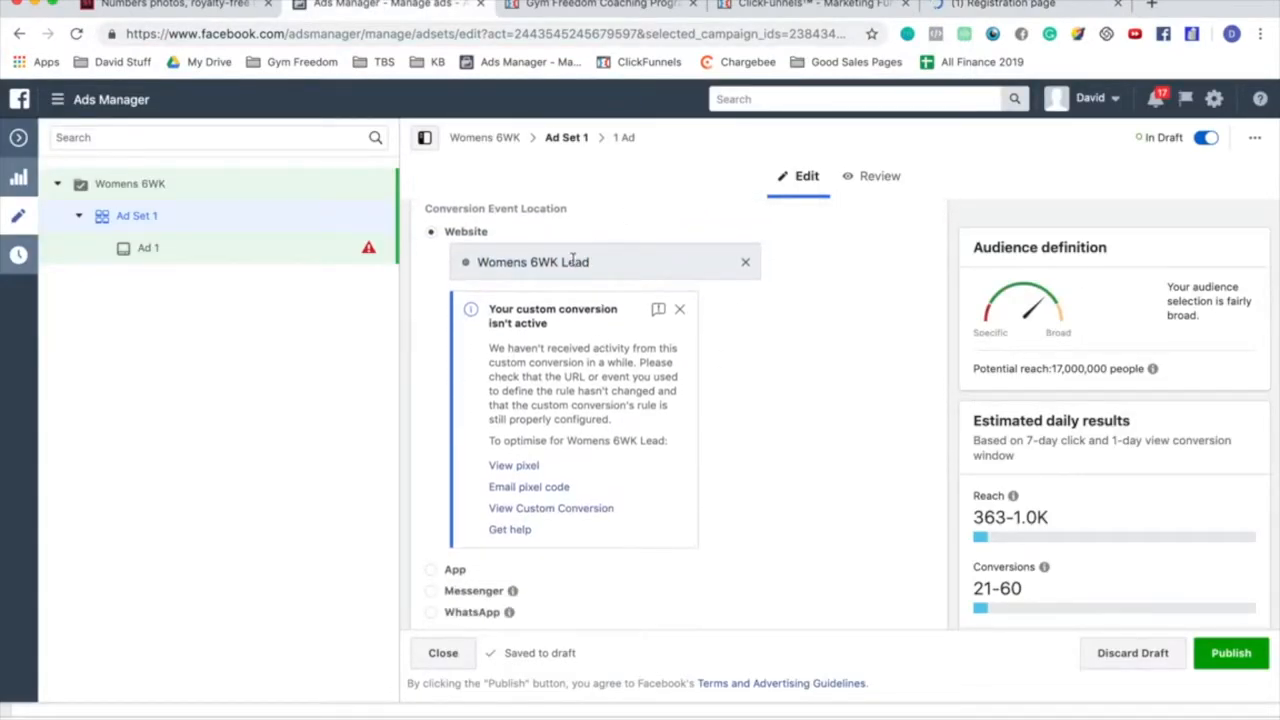
scroll(590, 382, "down", 6)
scroll(591, 386, "up", 2)
scroll(651, 320, "down", 1)
left_click(746, 435)
key("BackSpace")
type("10.00")
left_click(952, 403)
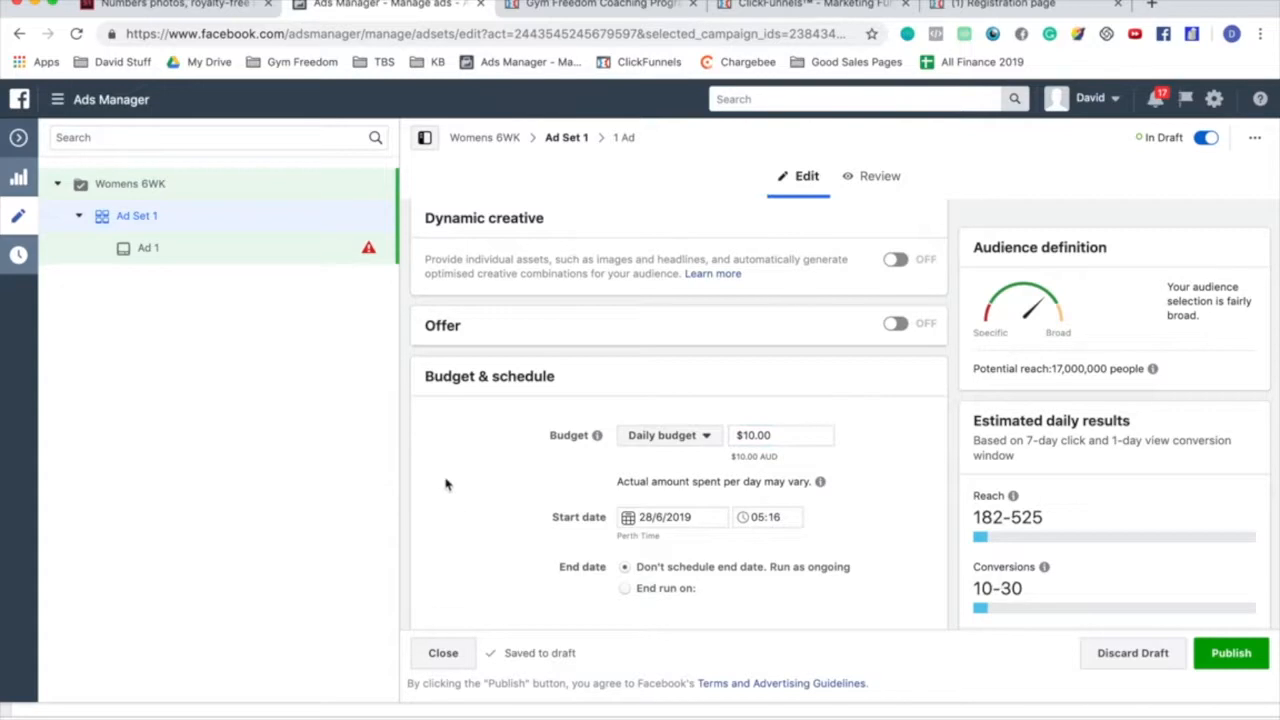
scroll(446, 484, "down", 1)
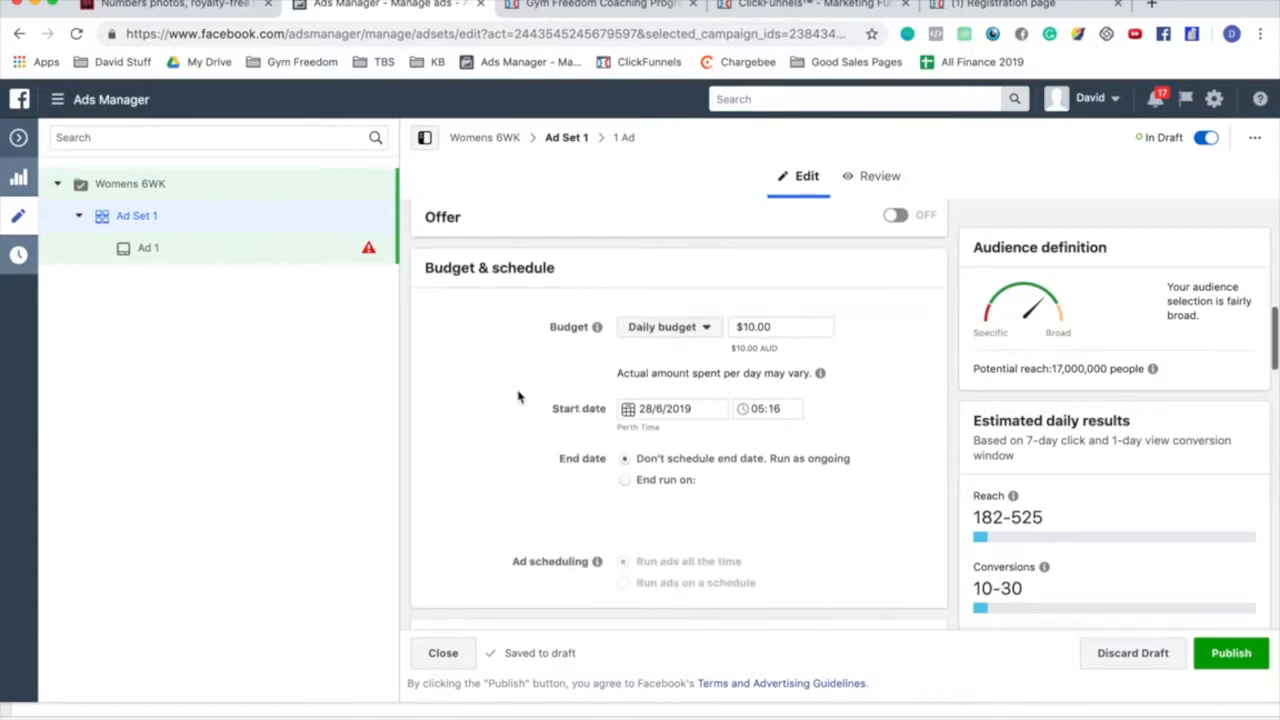
Step: In the audience settings of Ad Set 1, set the gender to Women
scroll(518, 397, "down", 3)
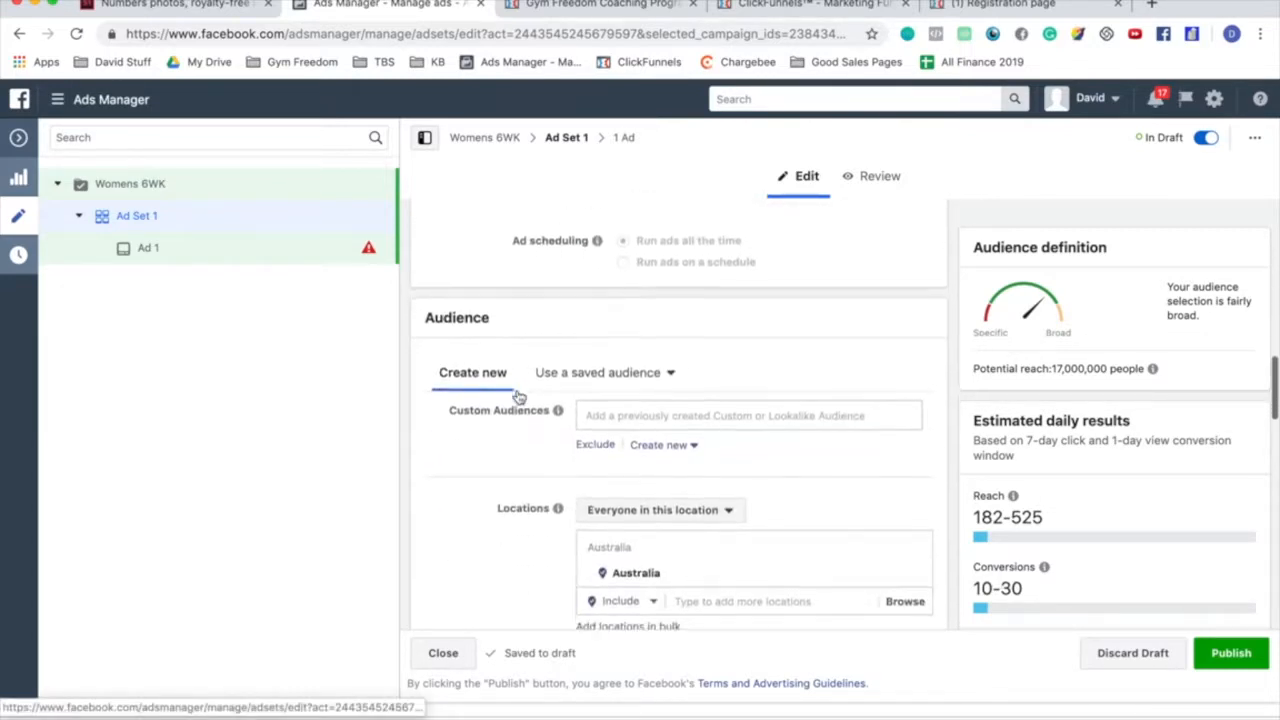
scroll(518, 397, "up", 5)
scroll(775, 497, "down", 1)
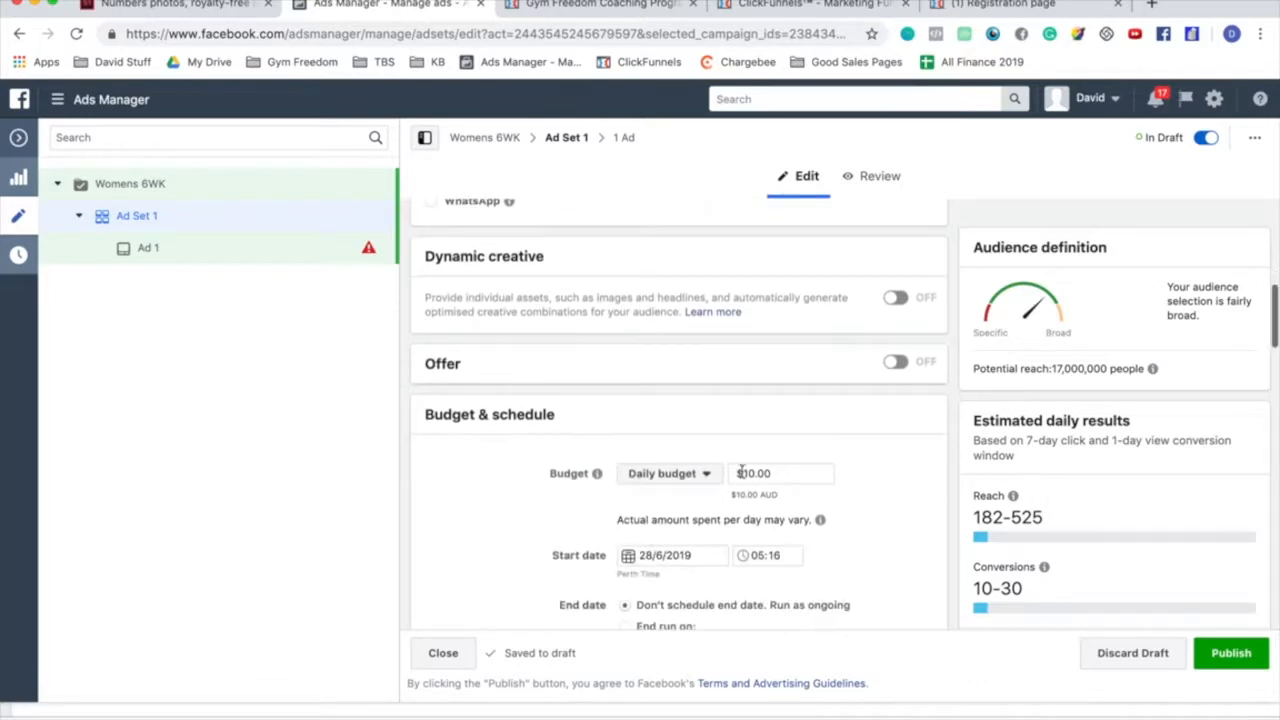
scroll(741, 473, "down", 5)
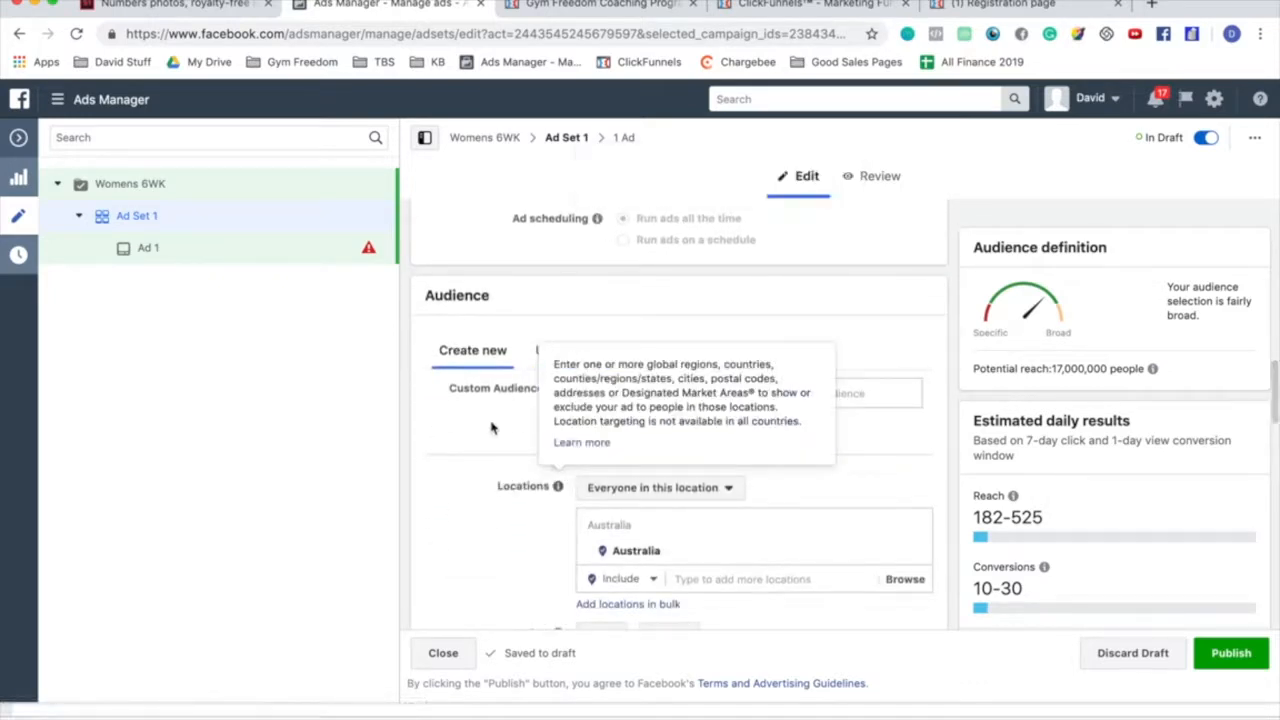
scroll(491, 430, "down", 2)
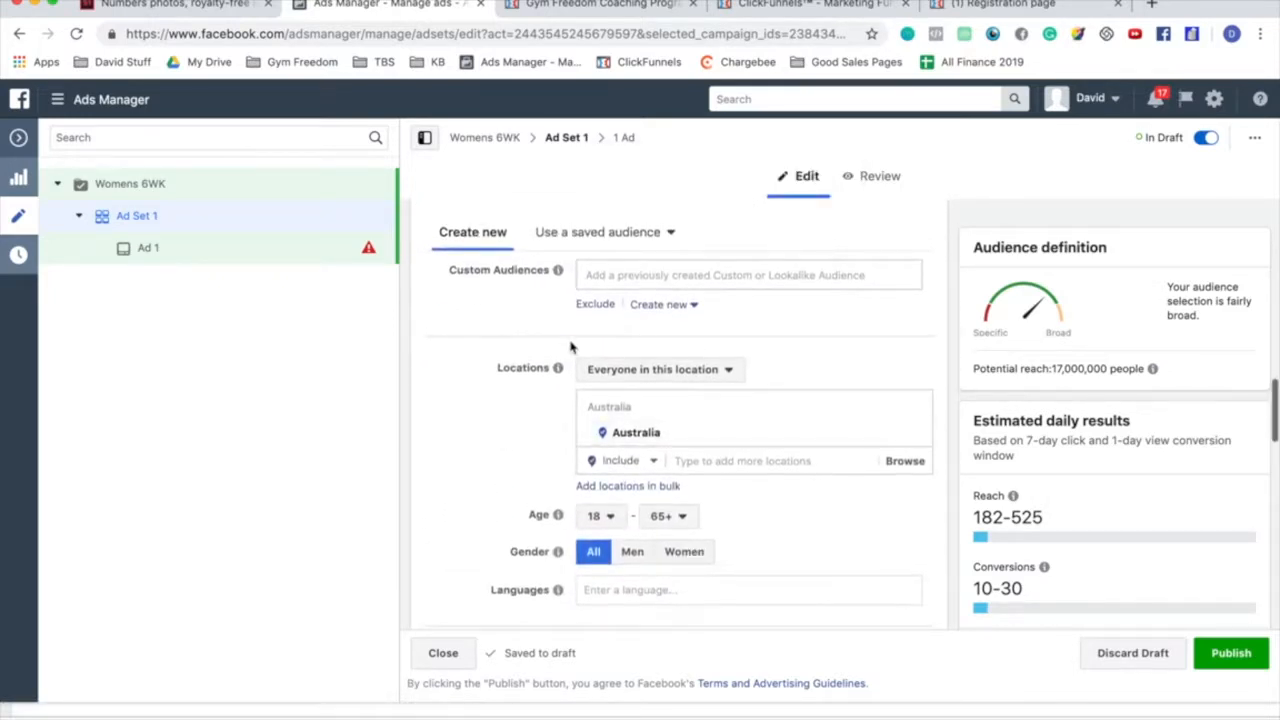
scroll(460, 483, "up", 1)
scroll(462, 488, "down", 1)
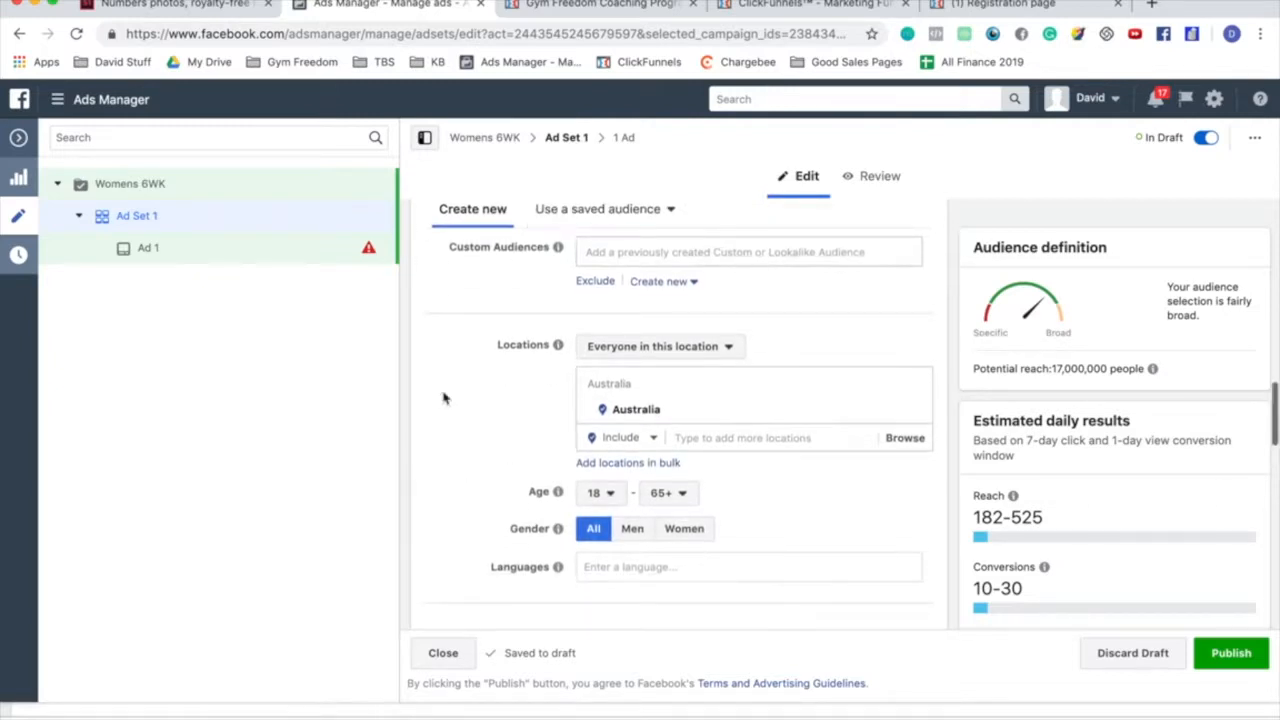
left_click(688, 530)
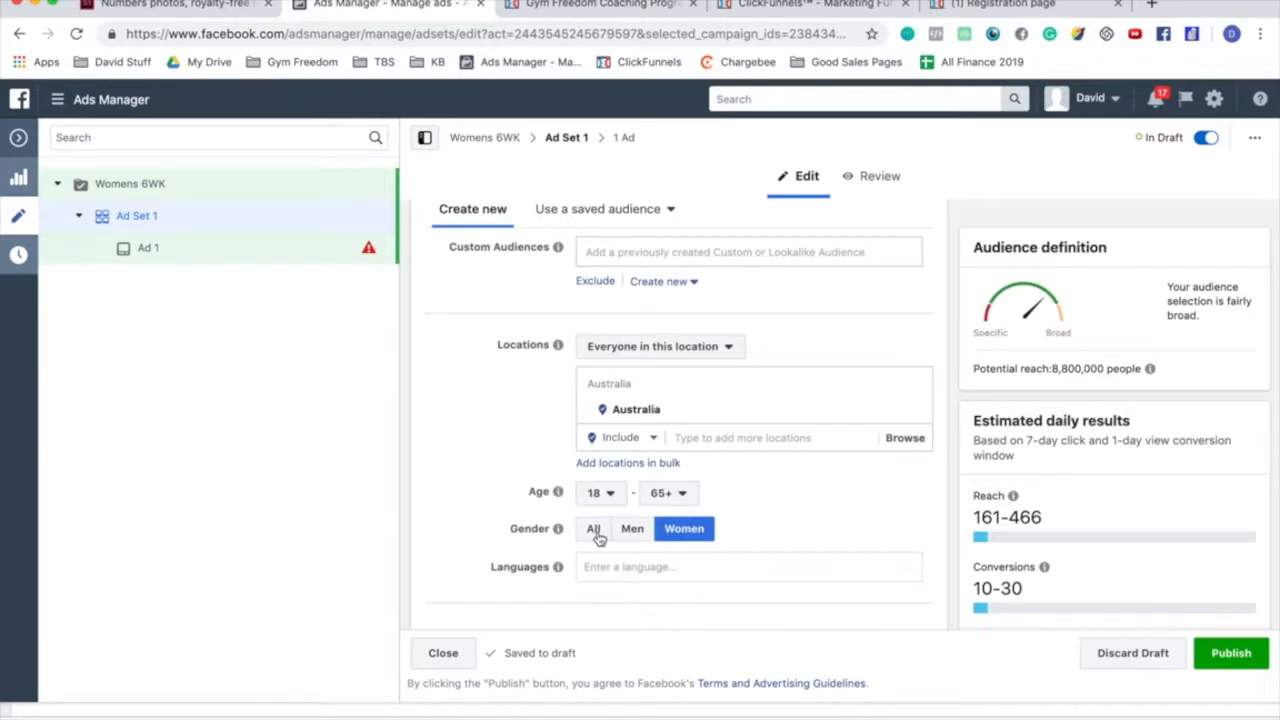
left_click(603, 493)
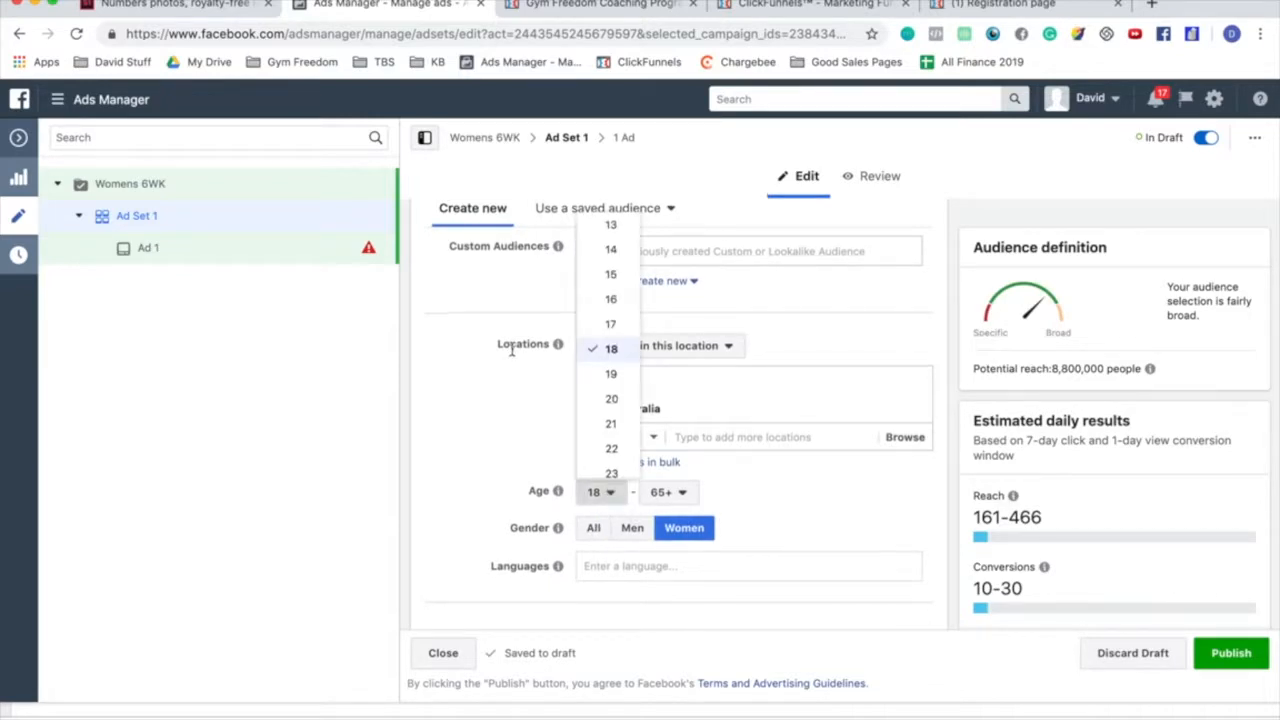
scroll(604, 360, "down", 1)
left_click(551, 405)
Step: Switch to the "Ad challenge first launch resources" document and review the ad set targeting guidance on gender, age bracket and distance from the gym
key("ctrl+Up")
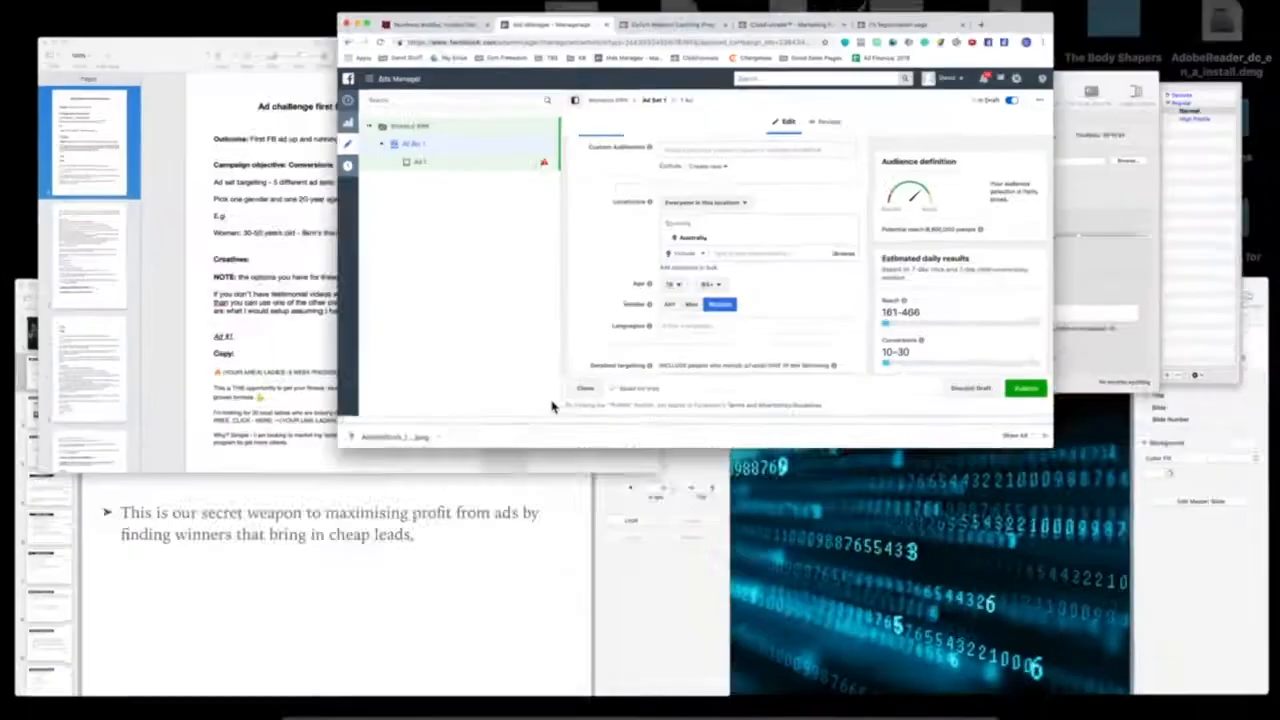
left_click(330, 175)
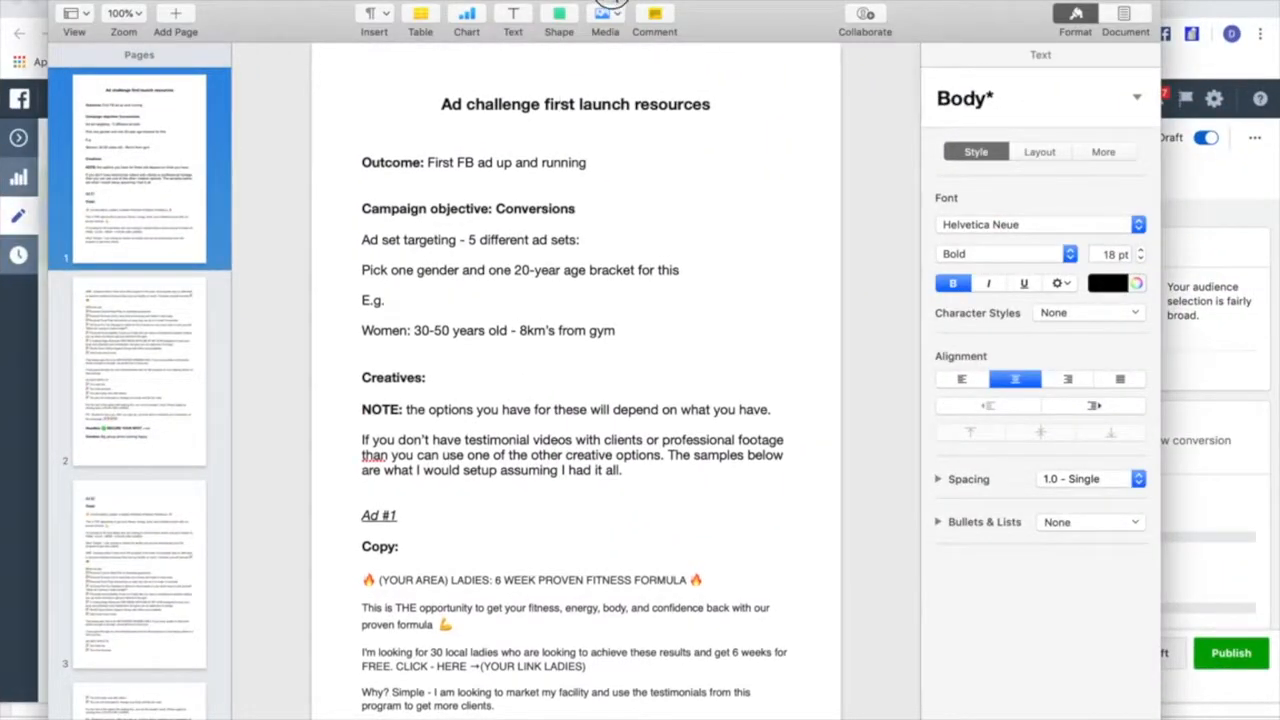
triple_click(510, 105)
left_click(439, 393)
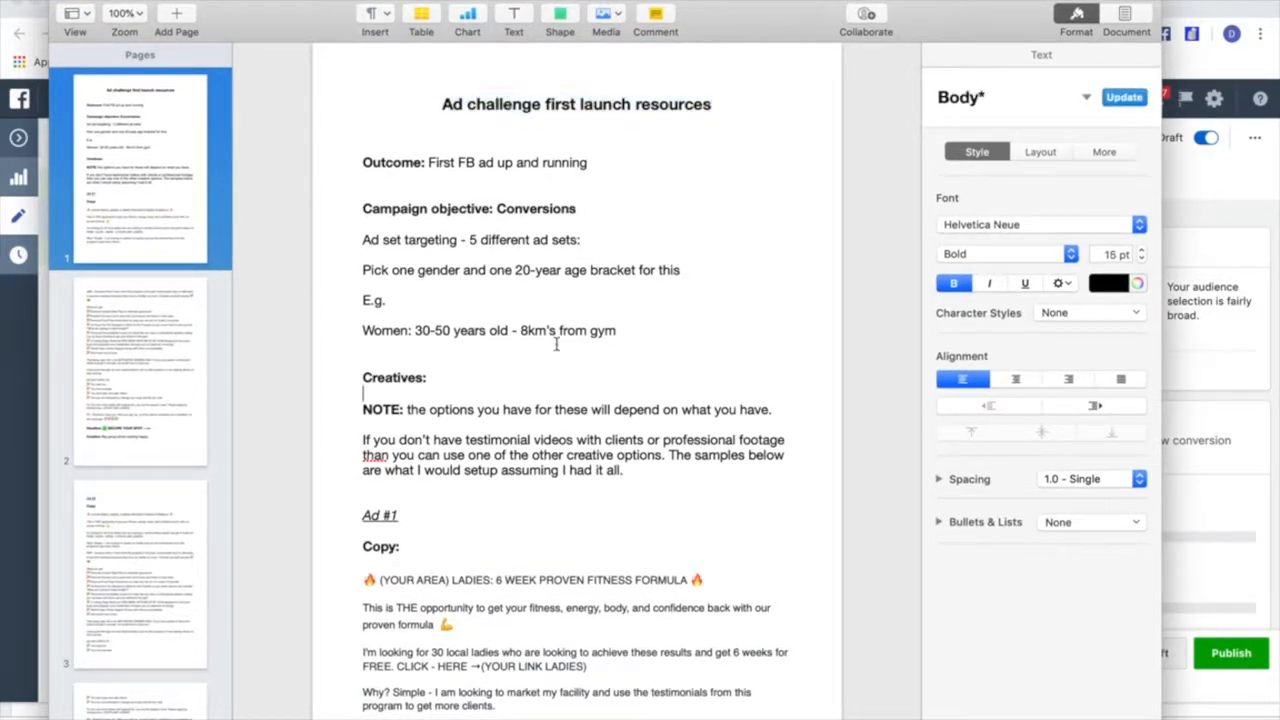
scroll(520, 281, "up", 2)
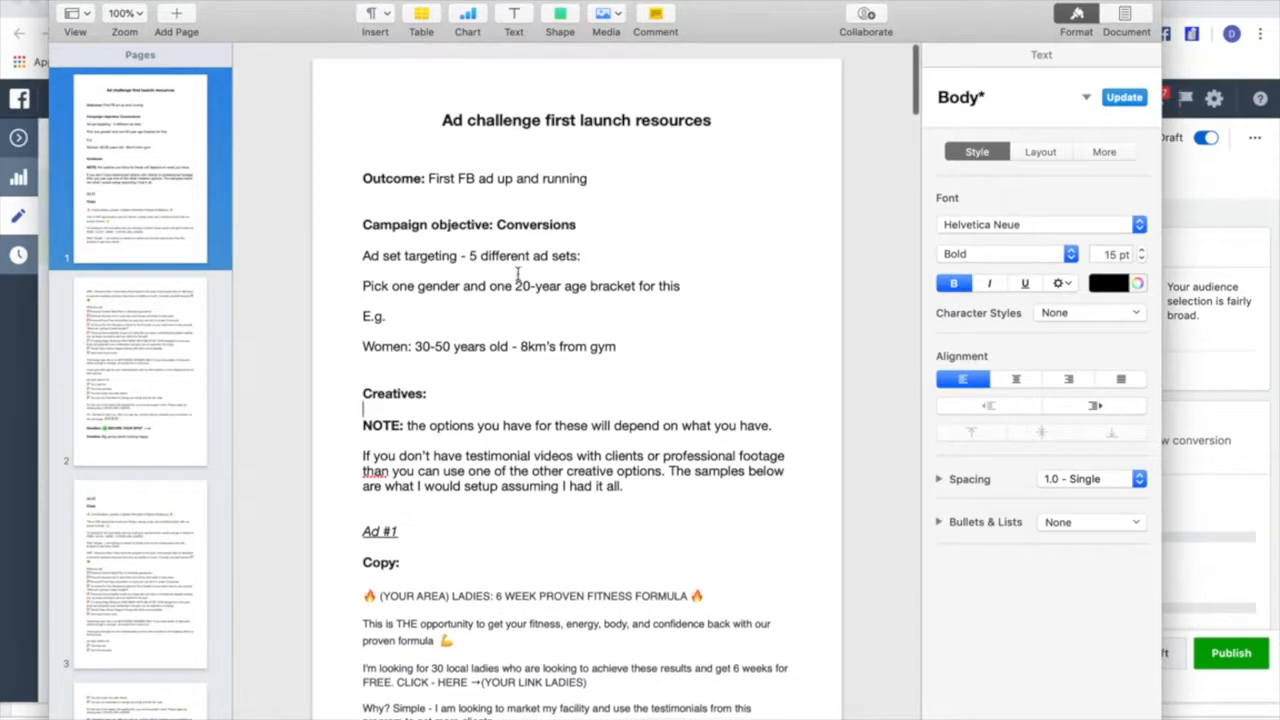
left_click_drag(470, 238, 588, 230)
left_click(556, 269)
double_click(436, 269)
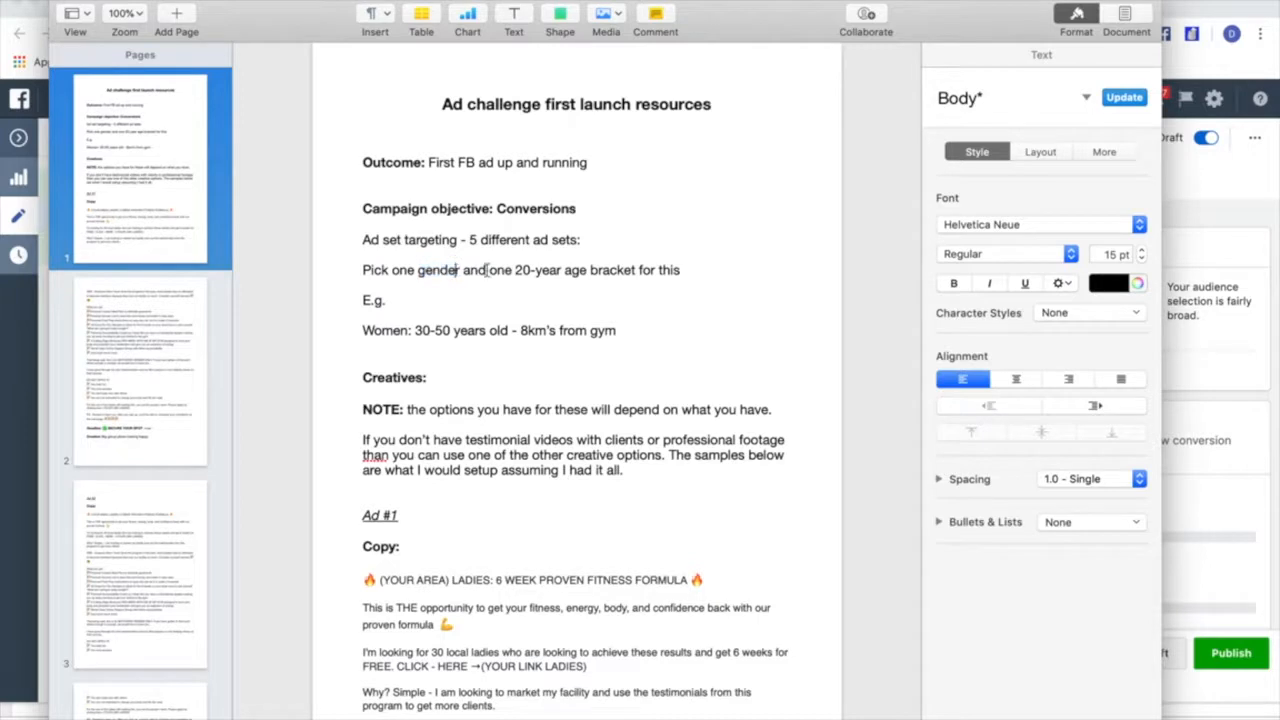
left_click_drag(518, 268, 622, 264)
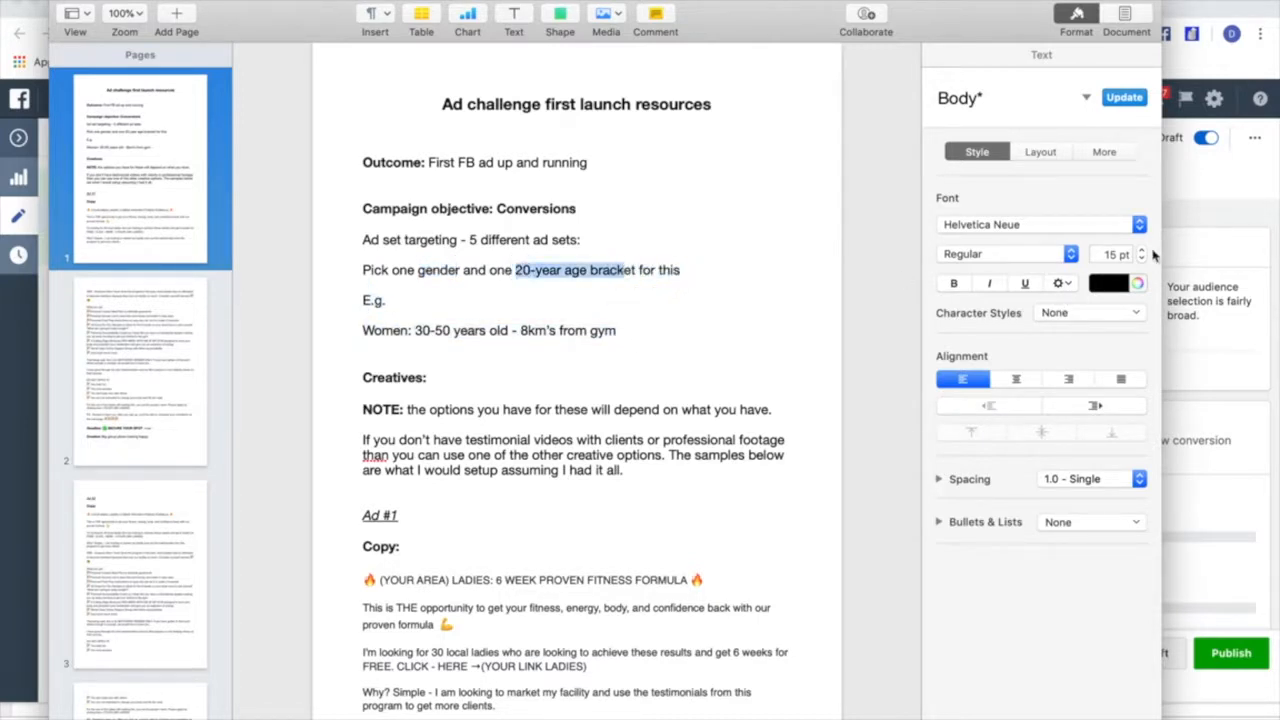
Step: Return to Ads Manager and set the audience age range of Ad Set 1 to 30–50
left_click(1197, 220)
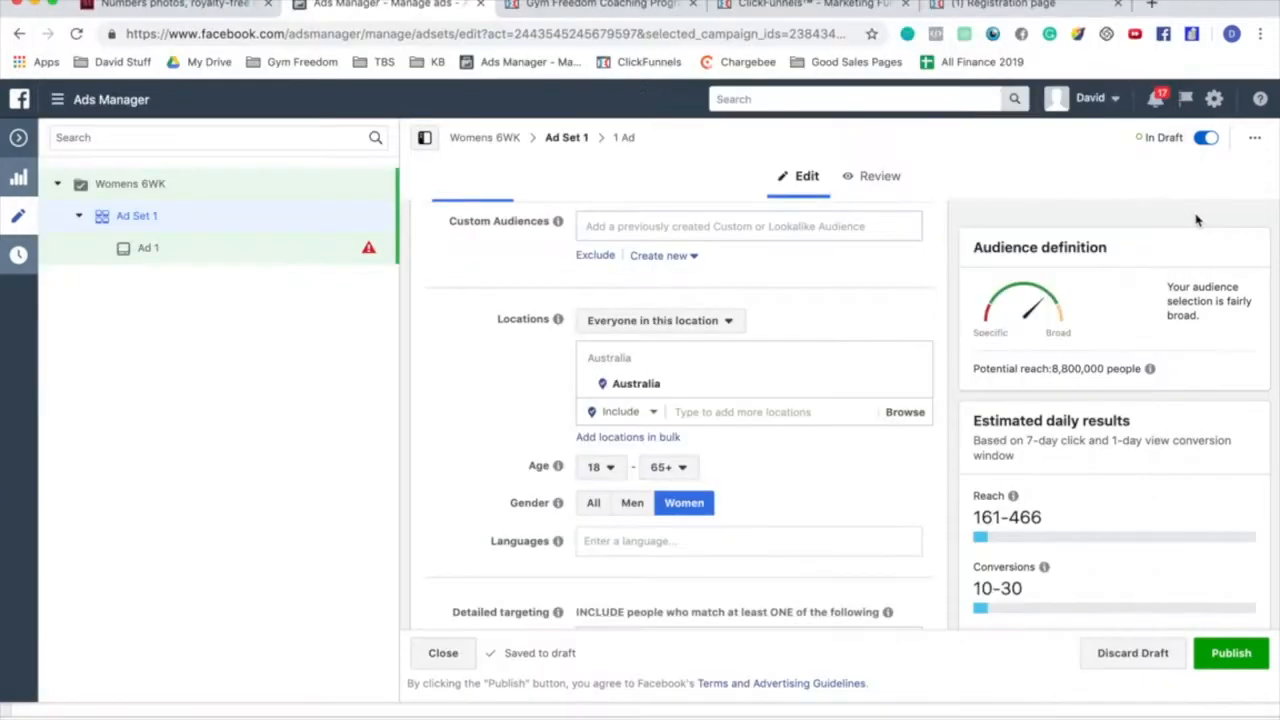
scroll(700, 520, "up", 1)
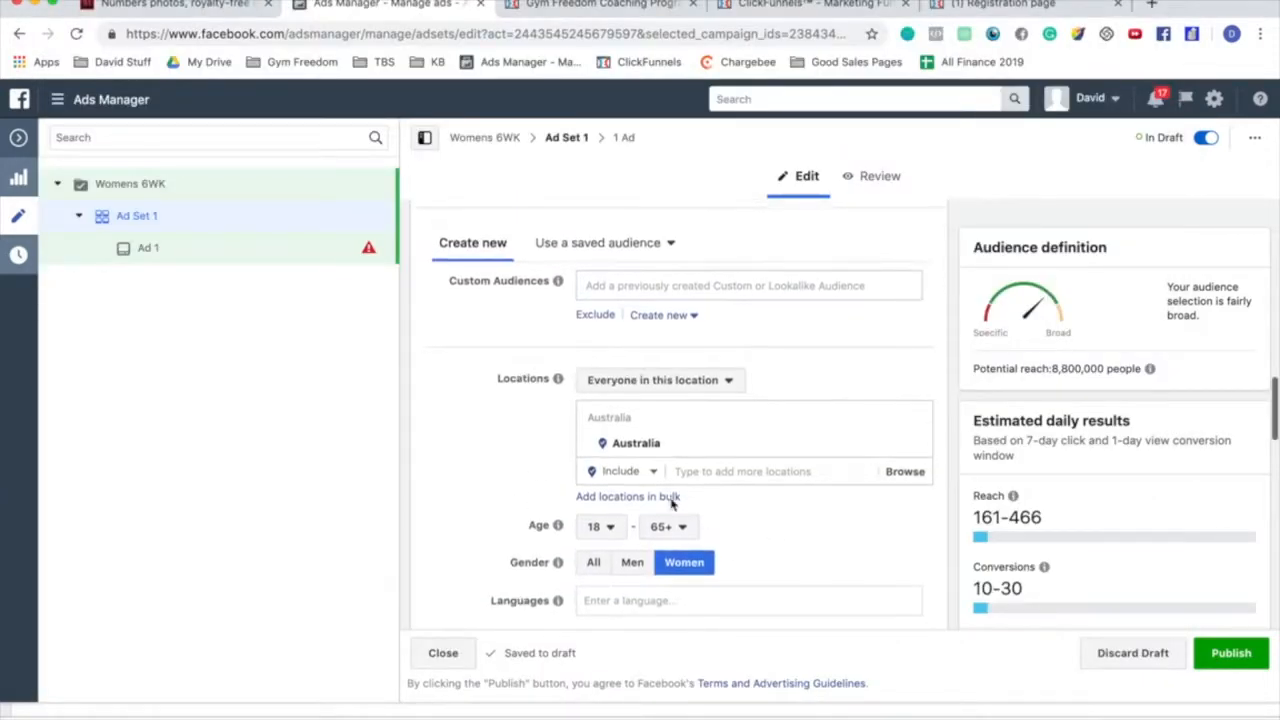
left_click(605, 526)
scroll(543, 491, "down", 2)
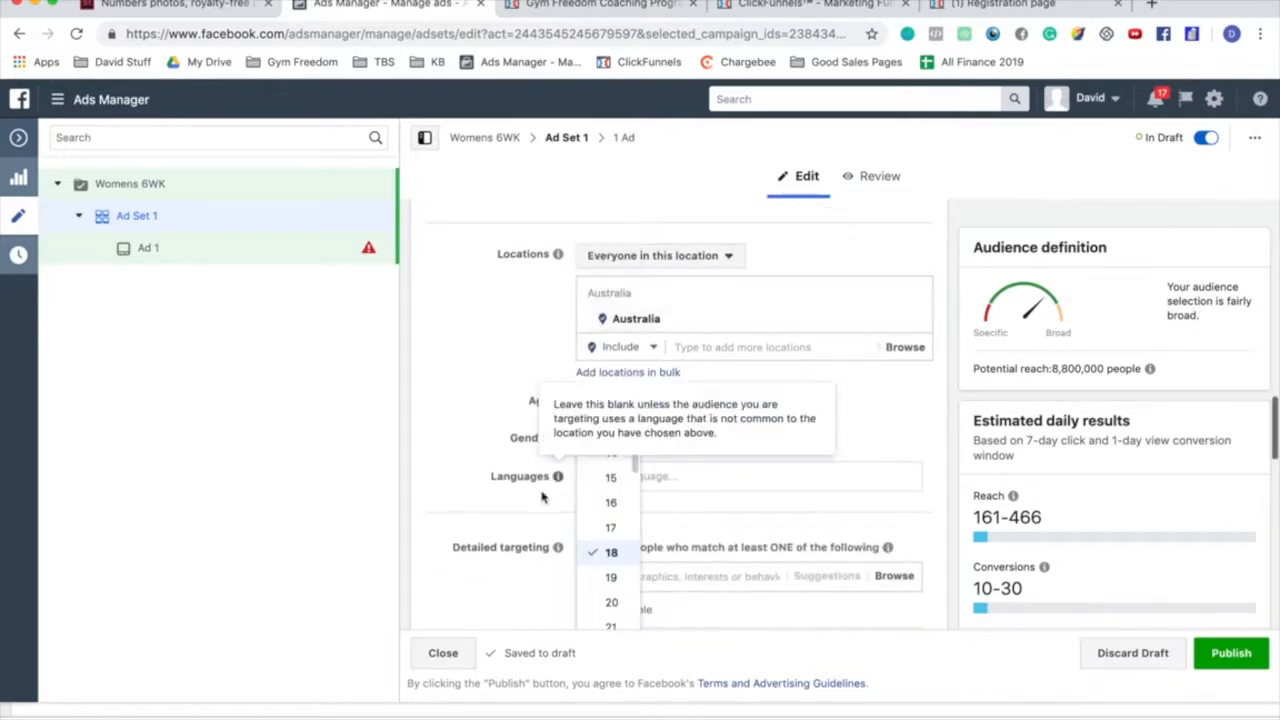
scroll(594, 541, "down", 3)
left_click(606, 520)
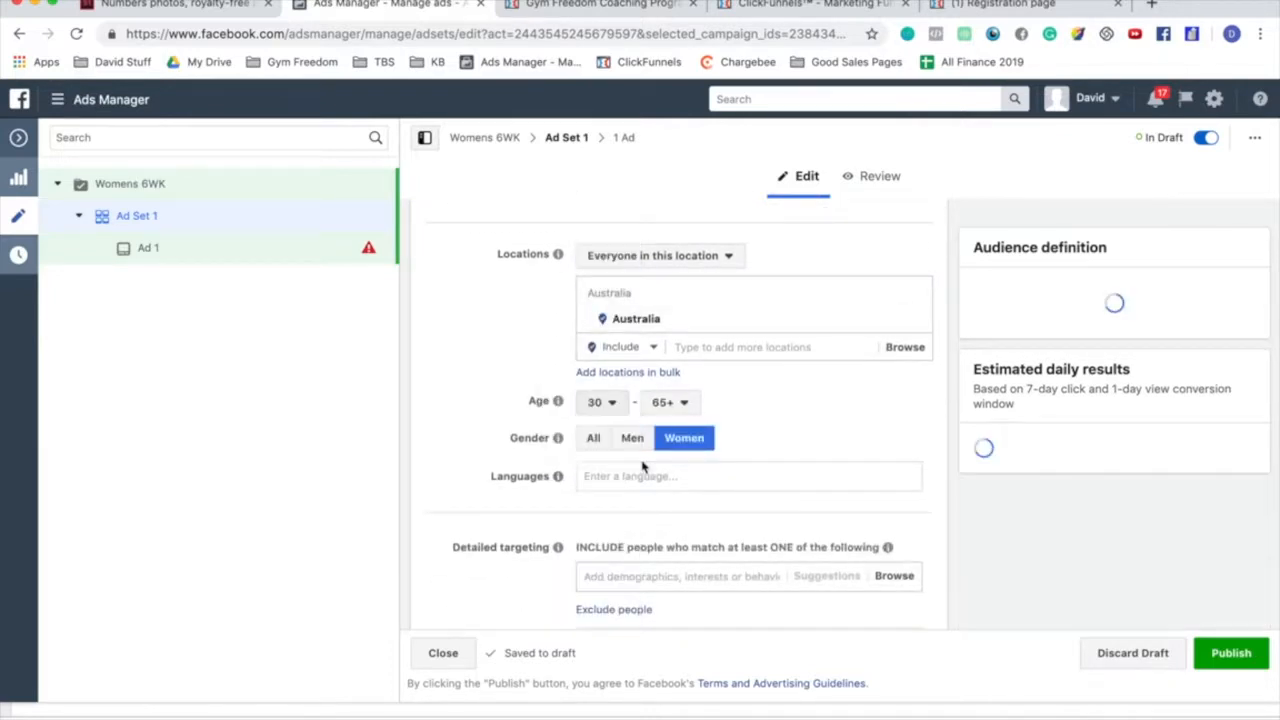
left_click(664, 402)
scroll(680, 380, "down", 3)
scroll(686, 357, "up", 5)
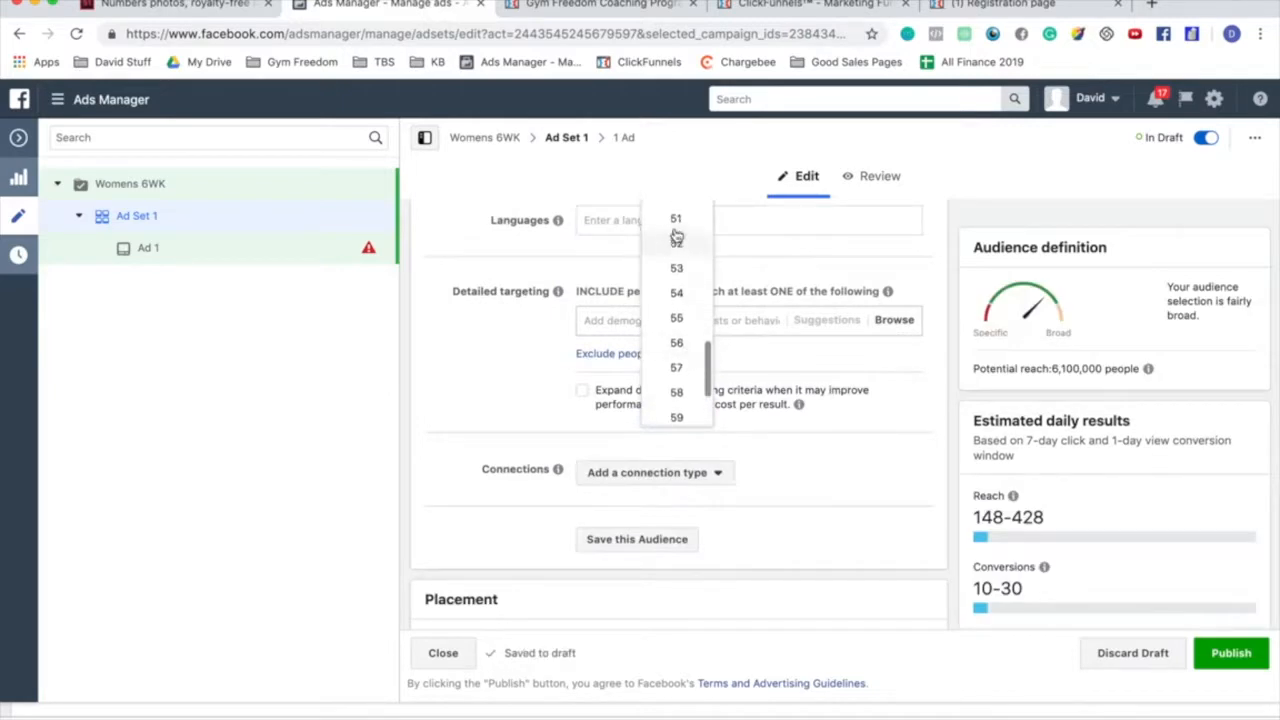
left_click(676, 249)
scroll(416, 488, "up", 1)
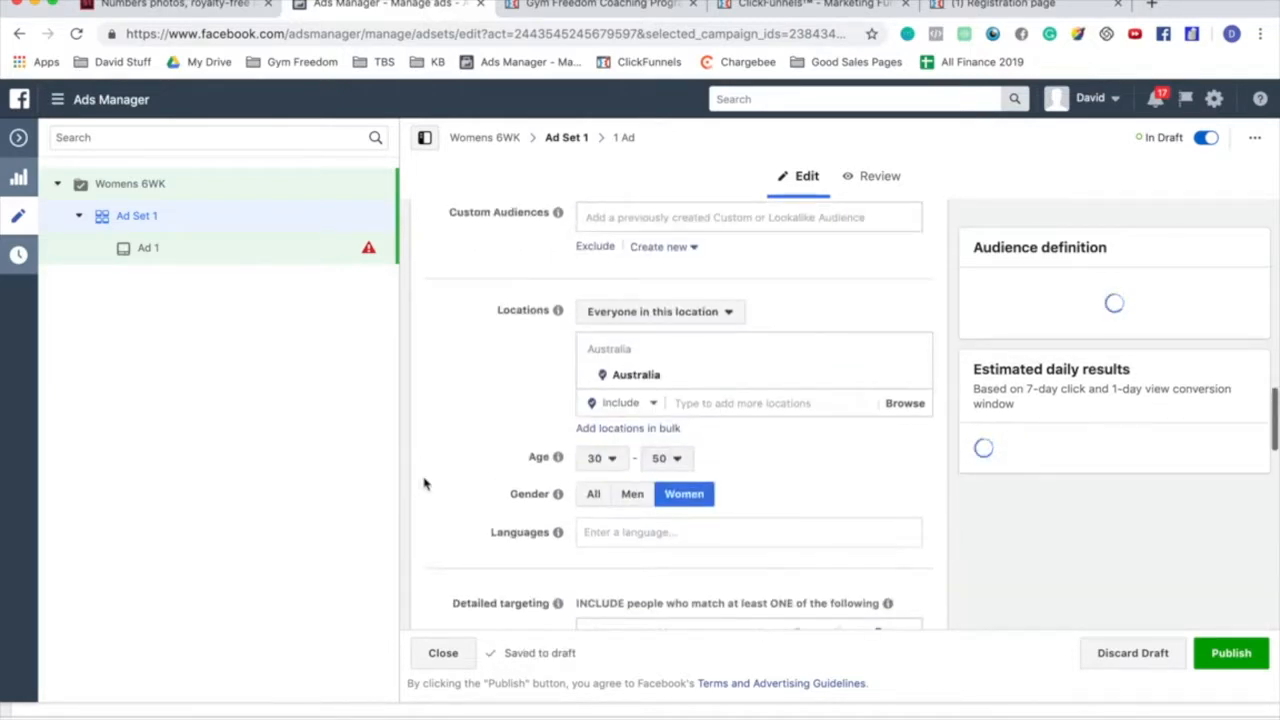
Step: Try a minimum audience age of 20, and set it back to 30
scroll(551, 450, "up", 2)
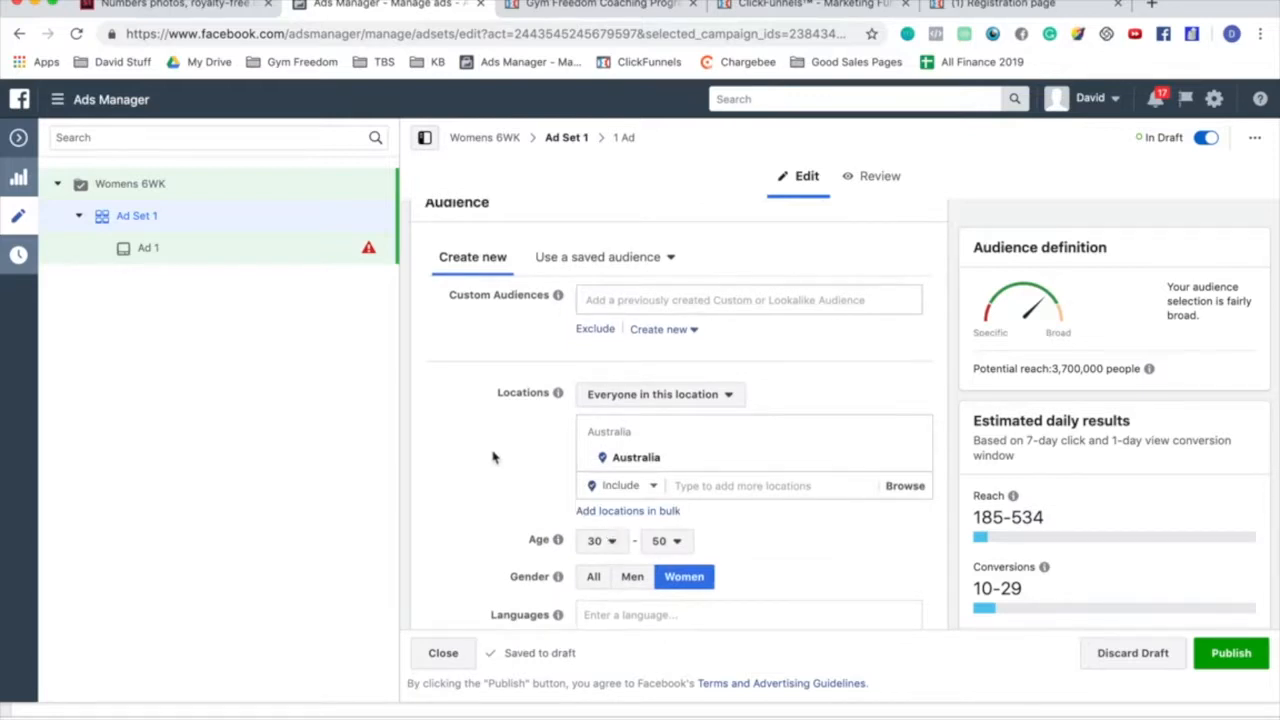
scroll(491, 449, "up", 1)
scroll(486, 454, "down", 2)
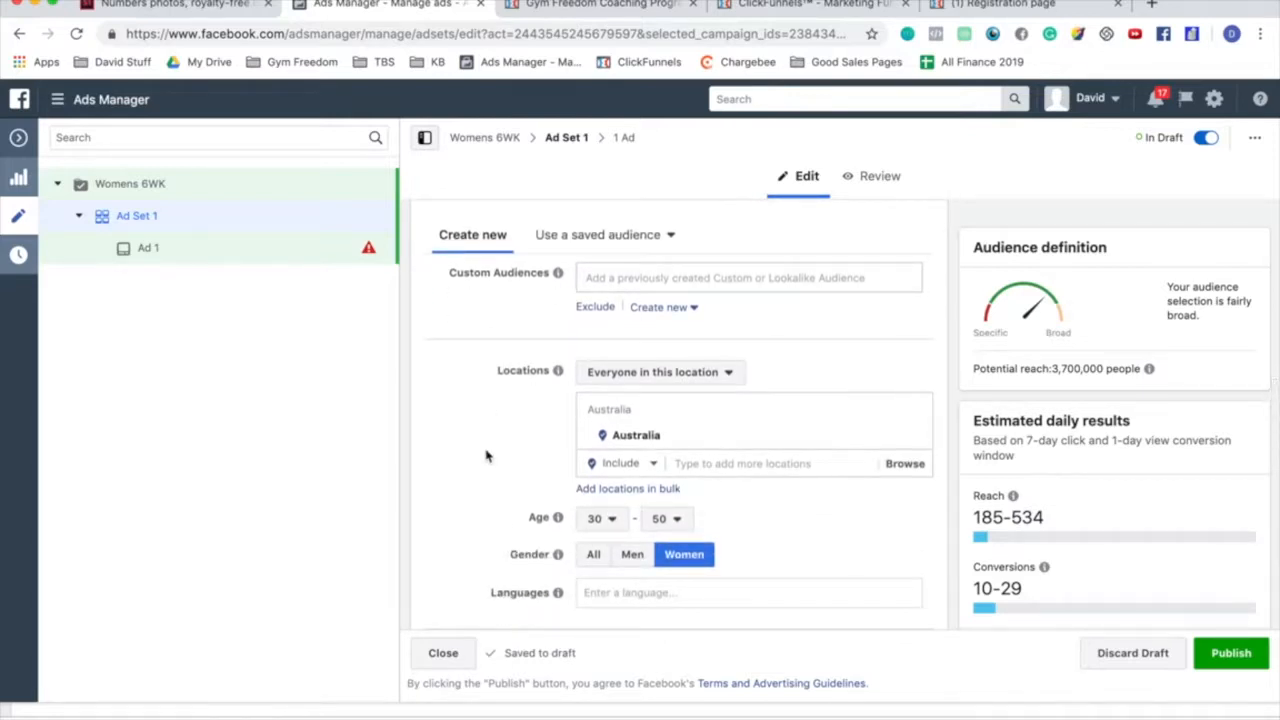
left_click(614, 518)
scroll(610, 395, "up", 3)
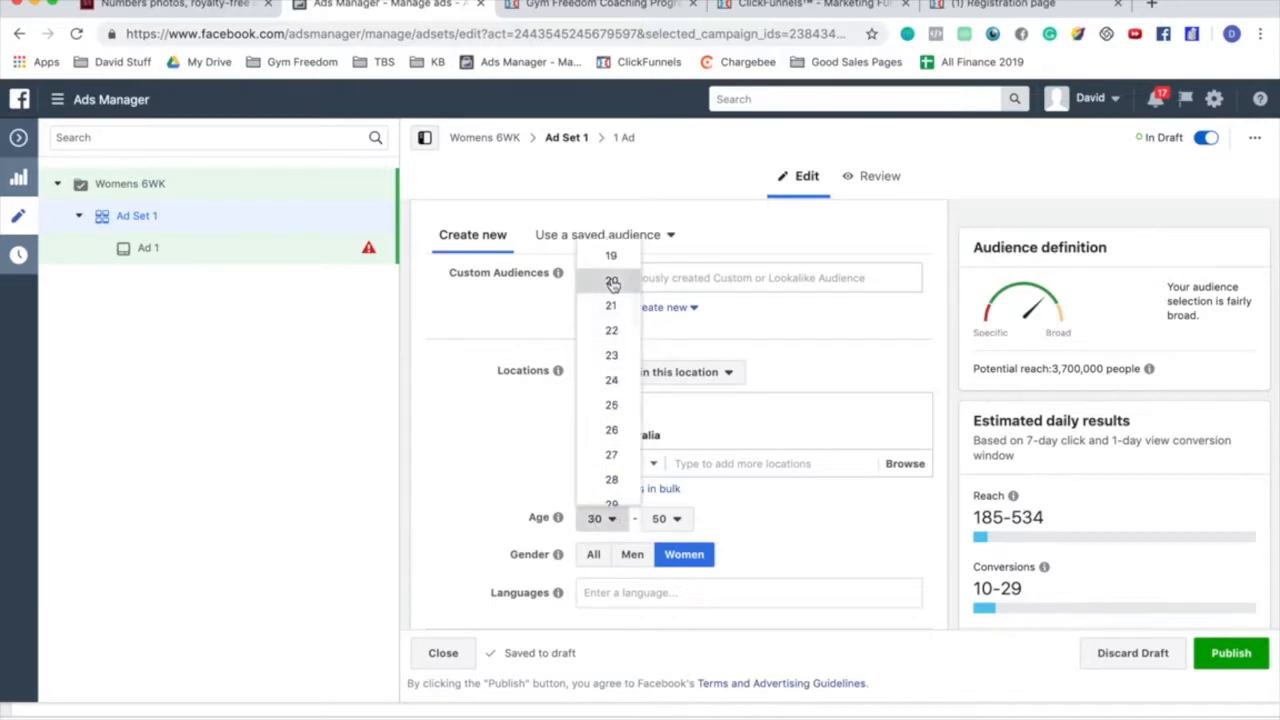
left_click(612, 283)
left_click(617, 519)
scroll(615, 397, "down", 3)
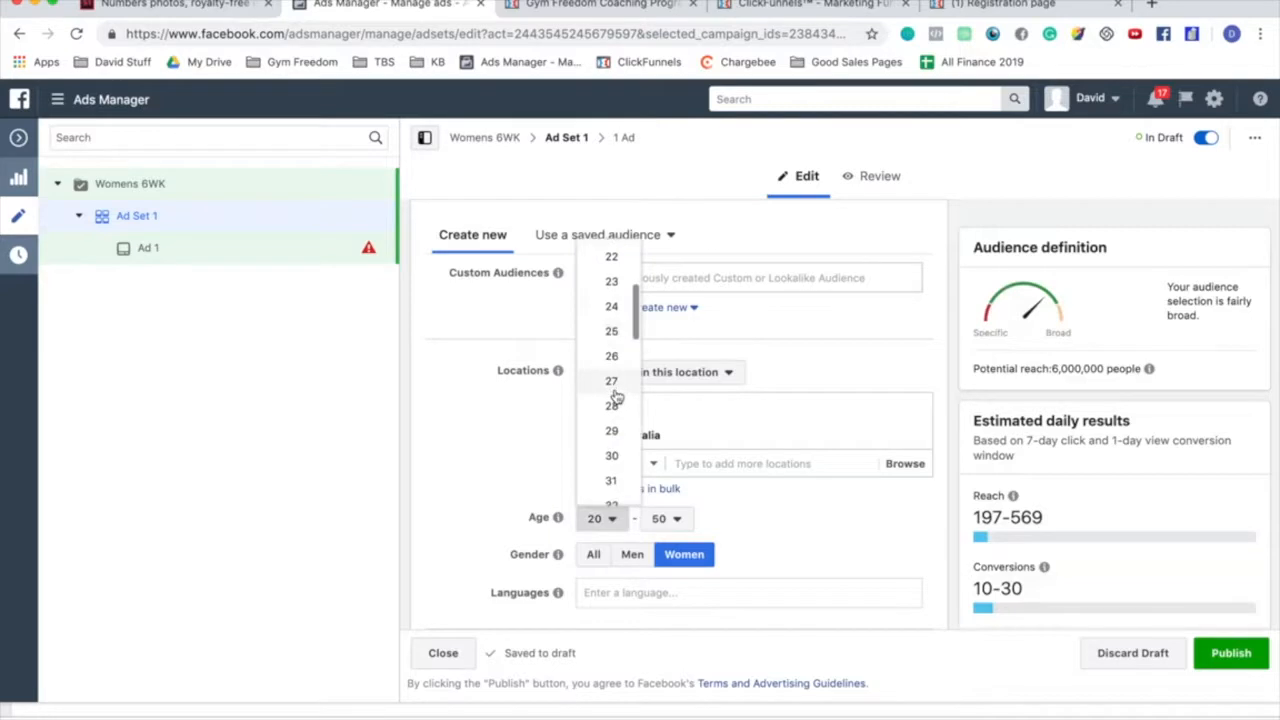
left_click(611, 455)
Step: Try a maximum audience age of 45, and set it back to 50
left_click(677, 519)
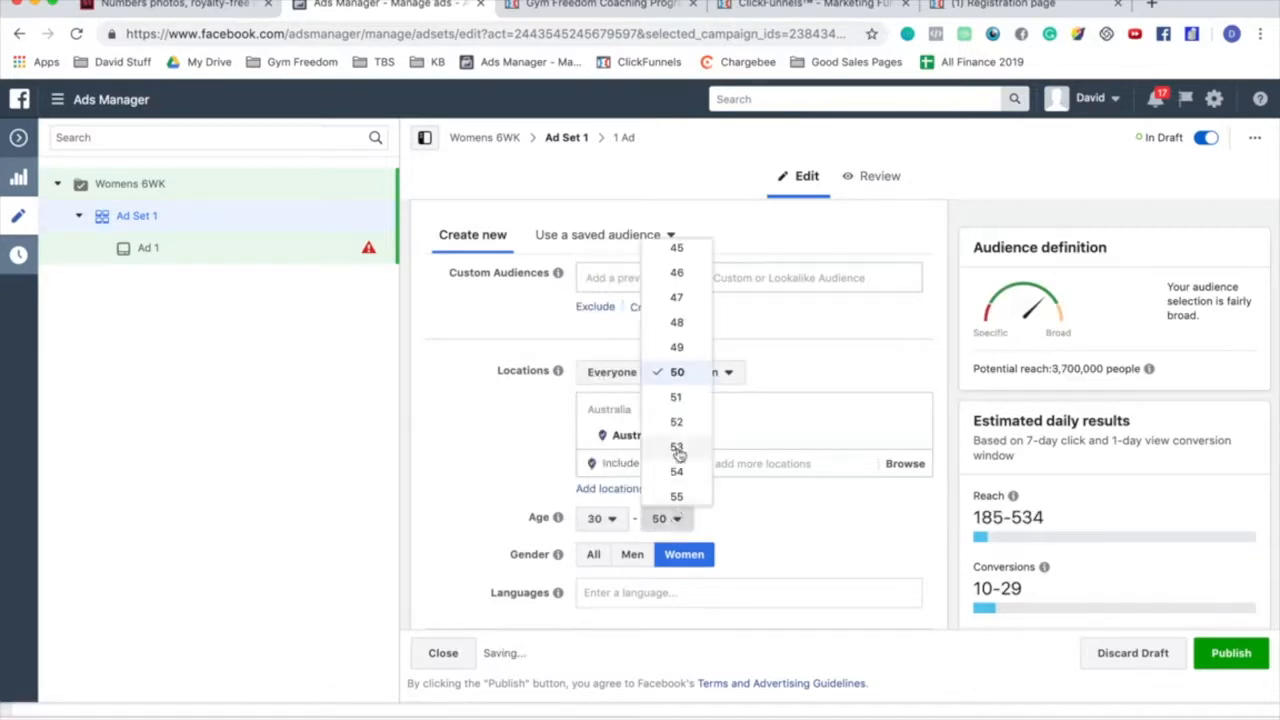
scroll(677, 440, "up", 3)
left_click(683, 348)
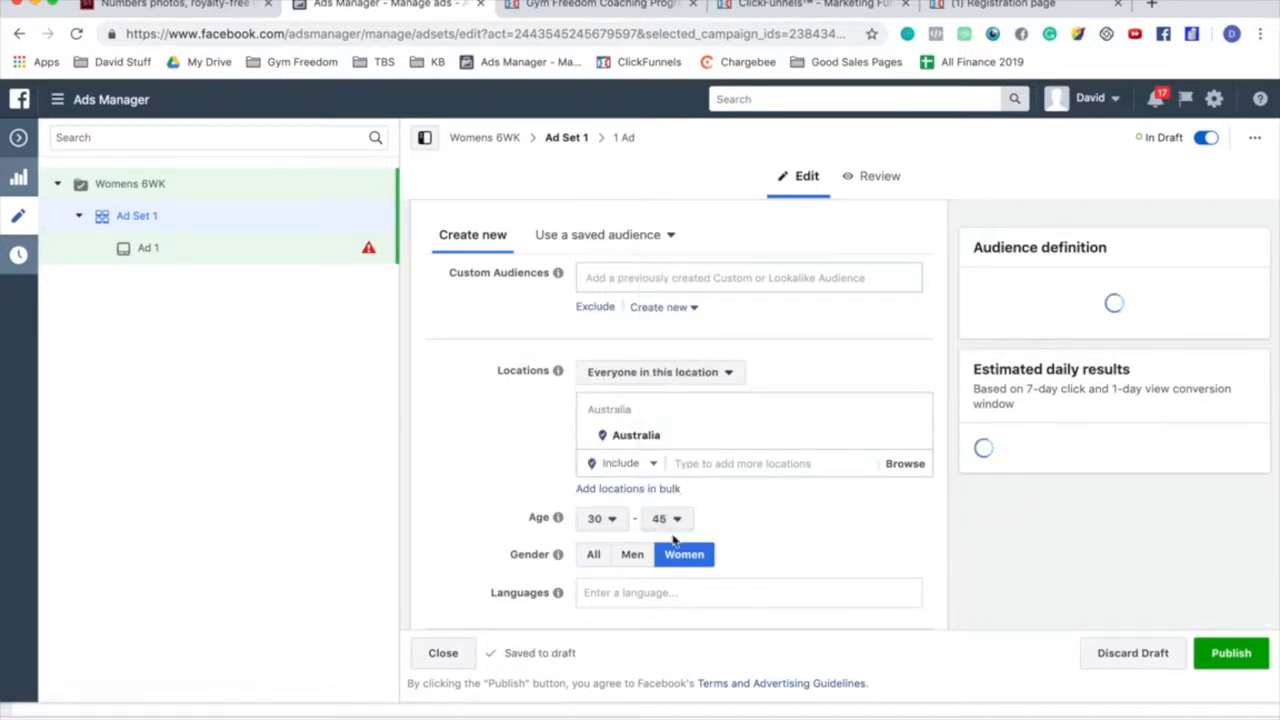
left_click(673, 519)
scroll(677, 420, "down", 2)
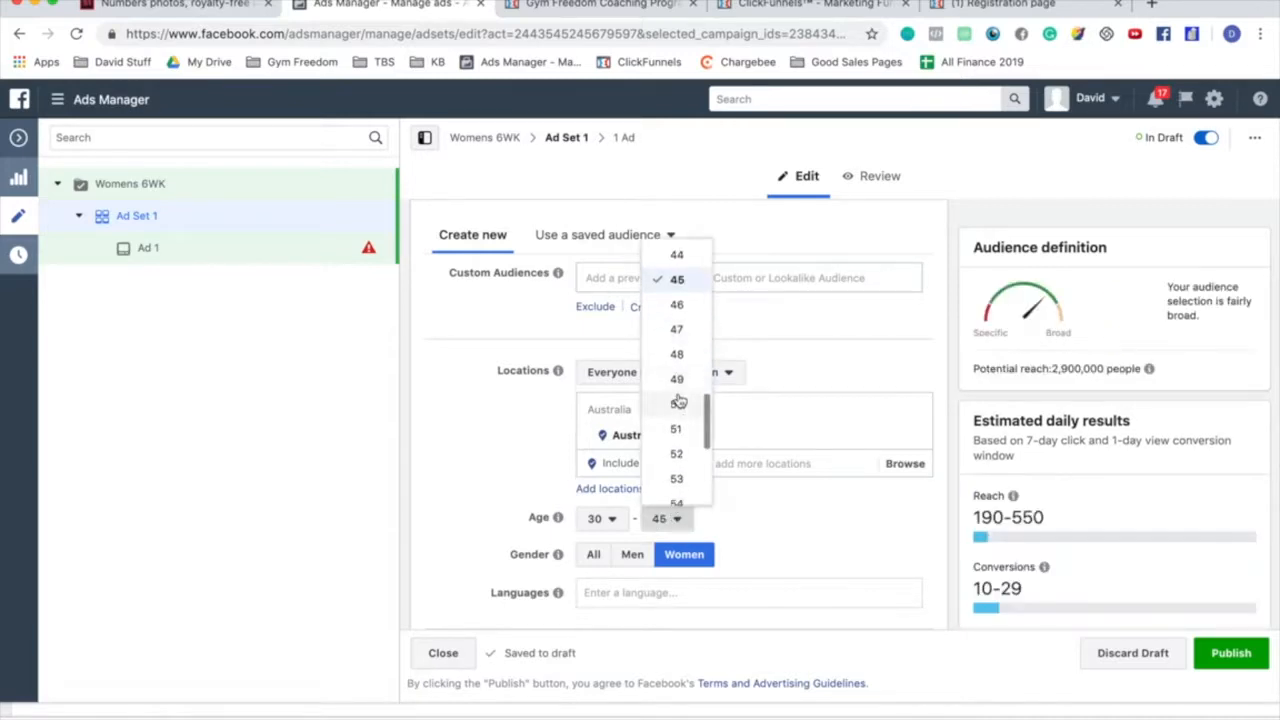
left_click(679, 401)
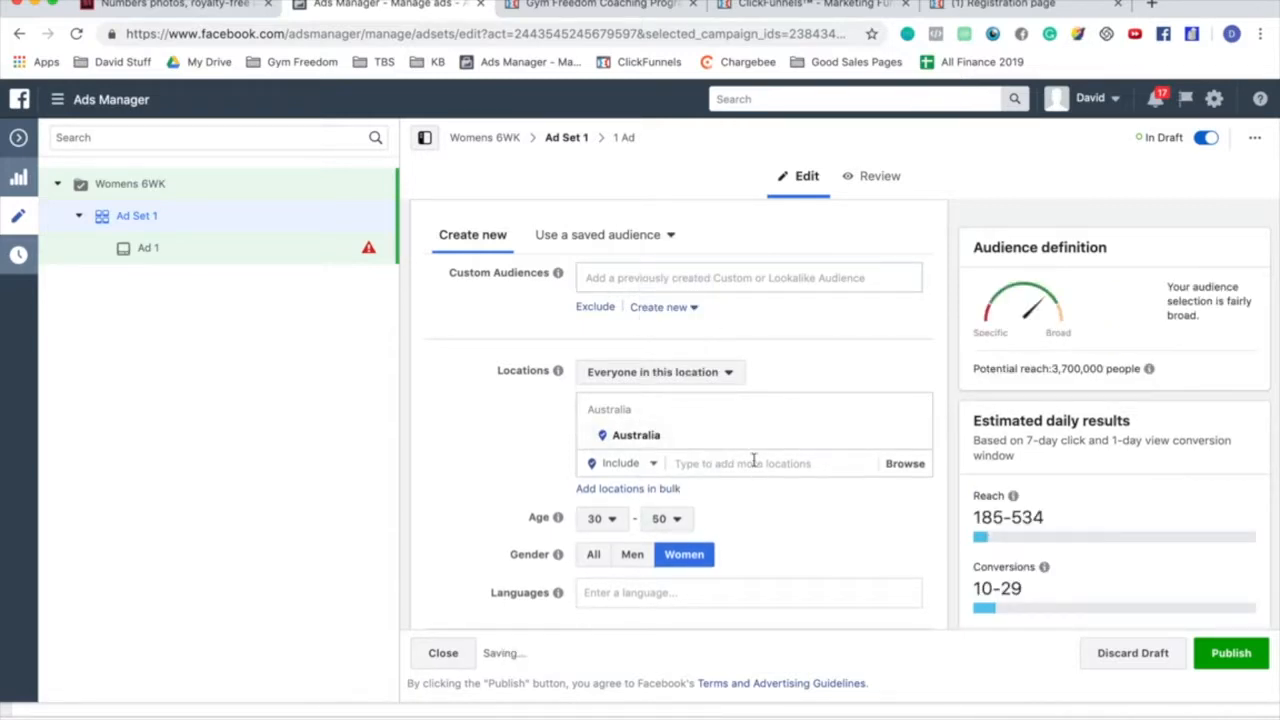
Step: Replace the country-wide Australia targeting with the gym's street address in Sydney as the audience location
left_click(745, 468)
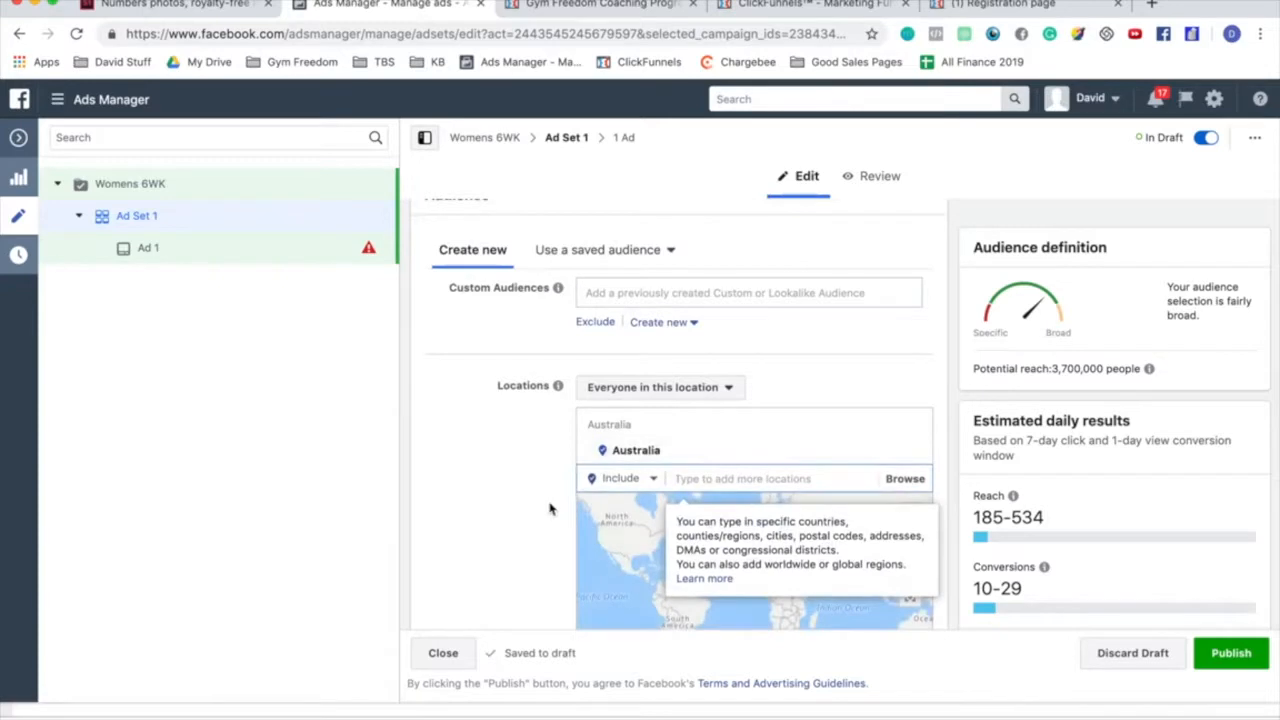
scroll(491, 466, "down", 1)
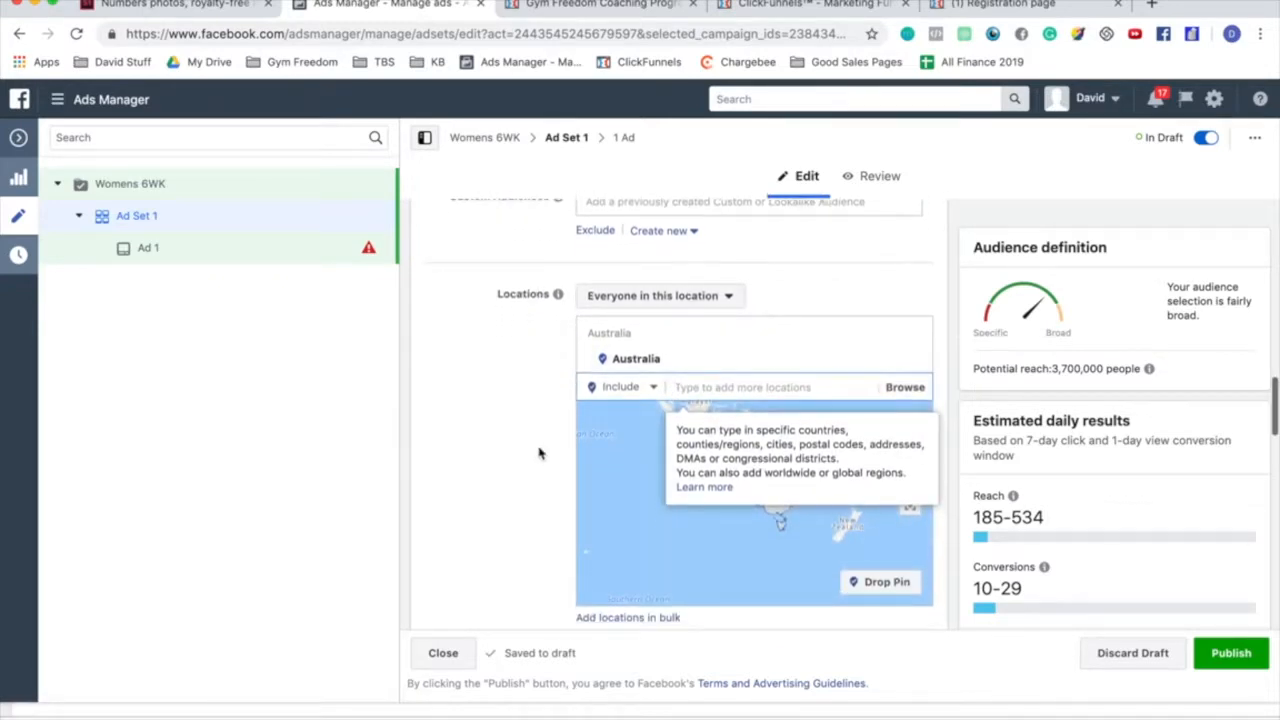
type("3-11 flora")
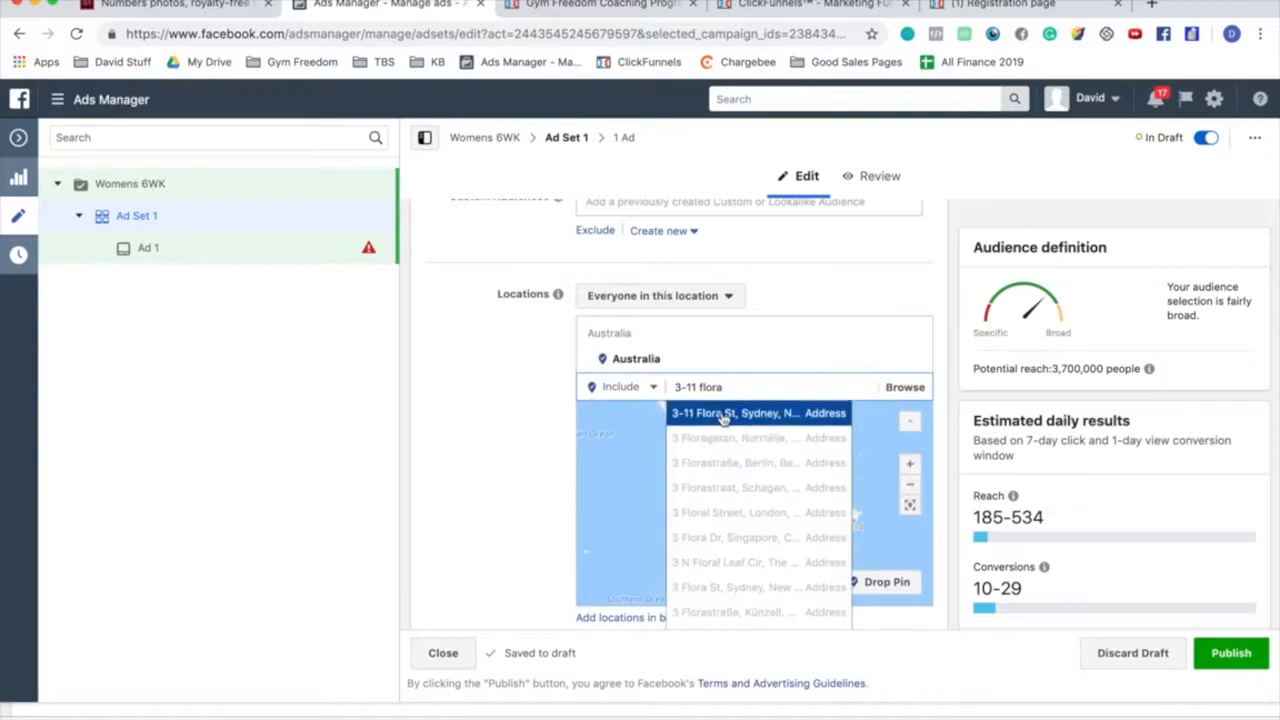
left_click(725, 418)
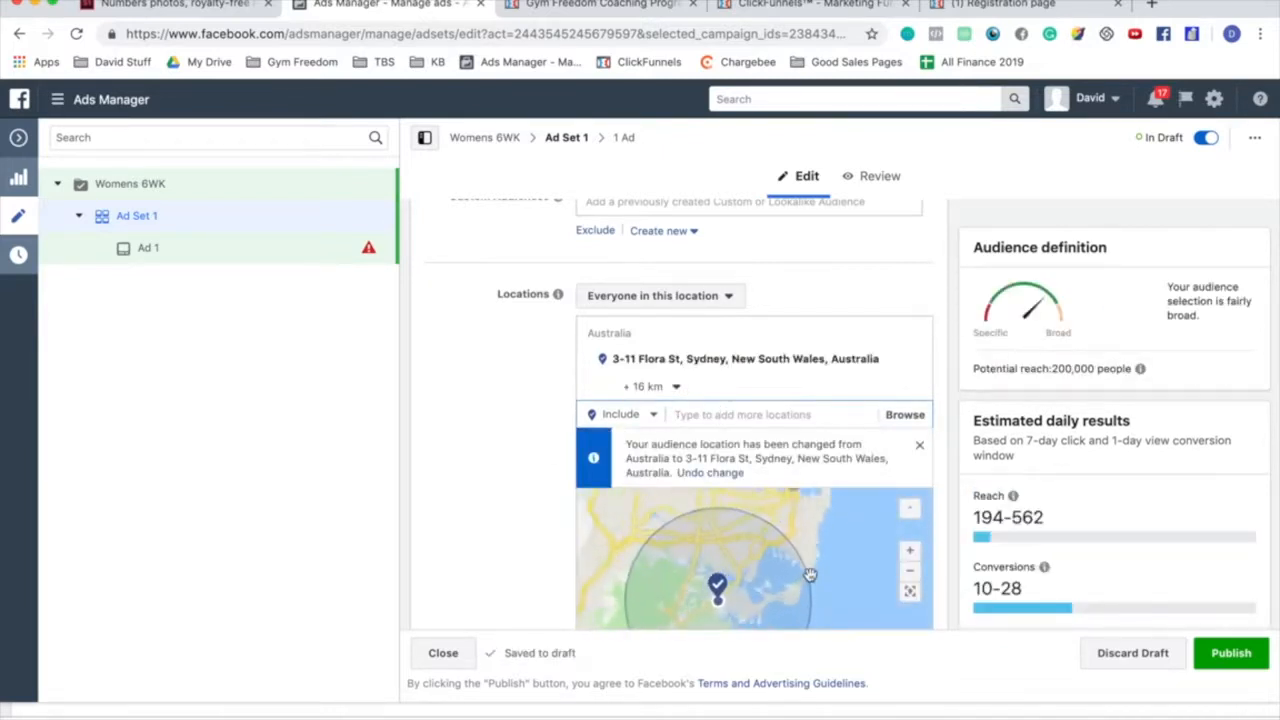
Step: Set the targeting radius around the Sydney street address to 8 km
scroll(480, 545, "down", 1)
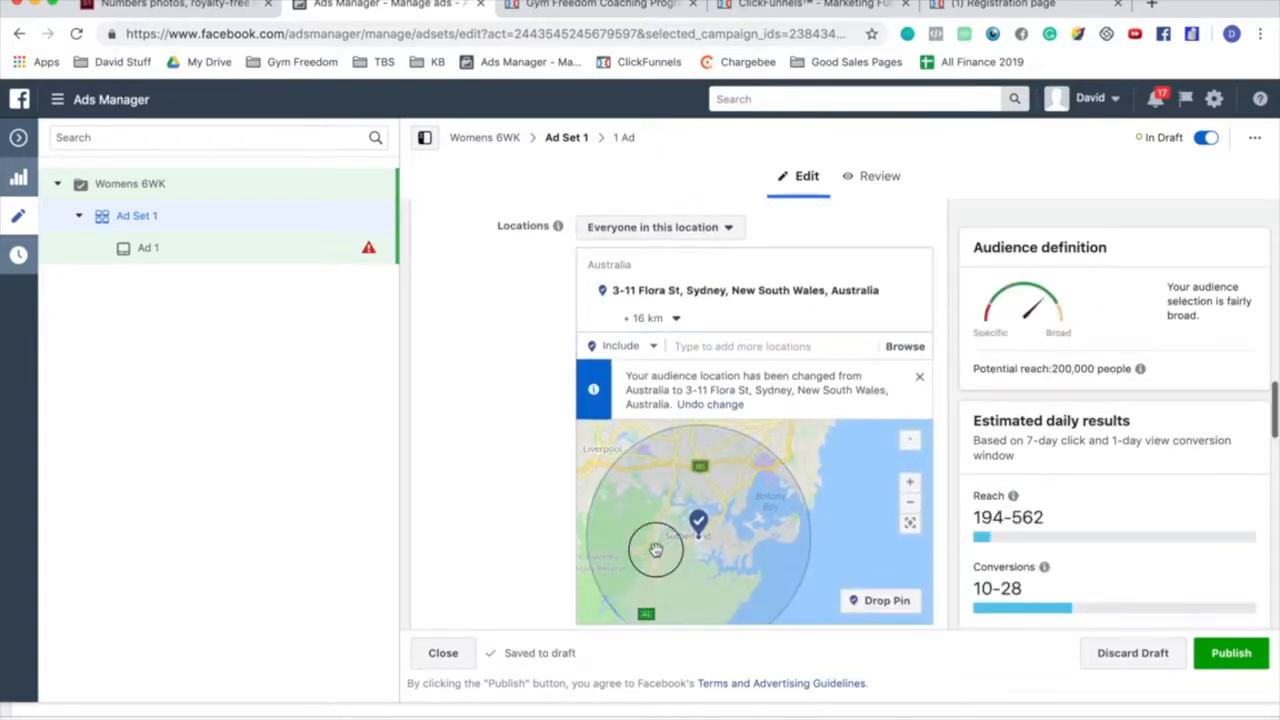
scroll(655, 550, "up", 1)
scroll(736, 536, "up", 3)
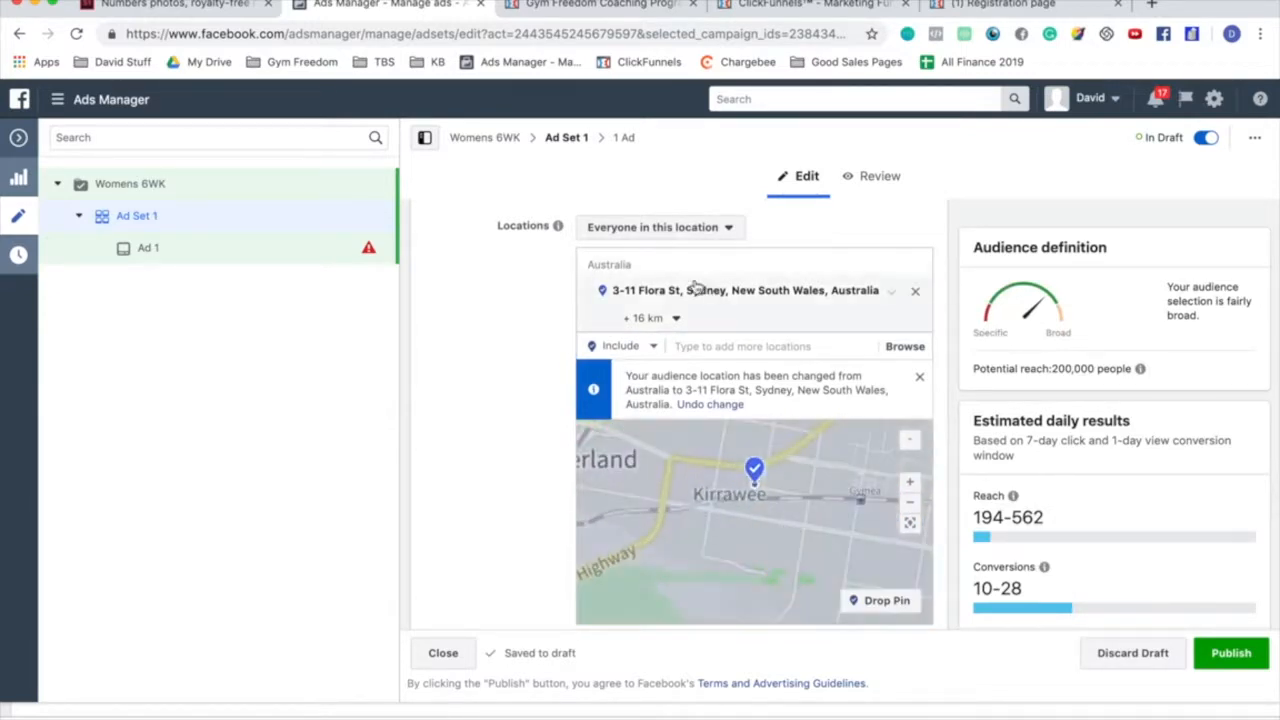
left_click(669, 319)
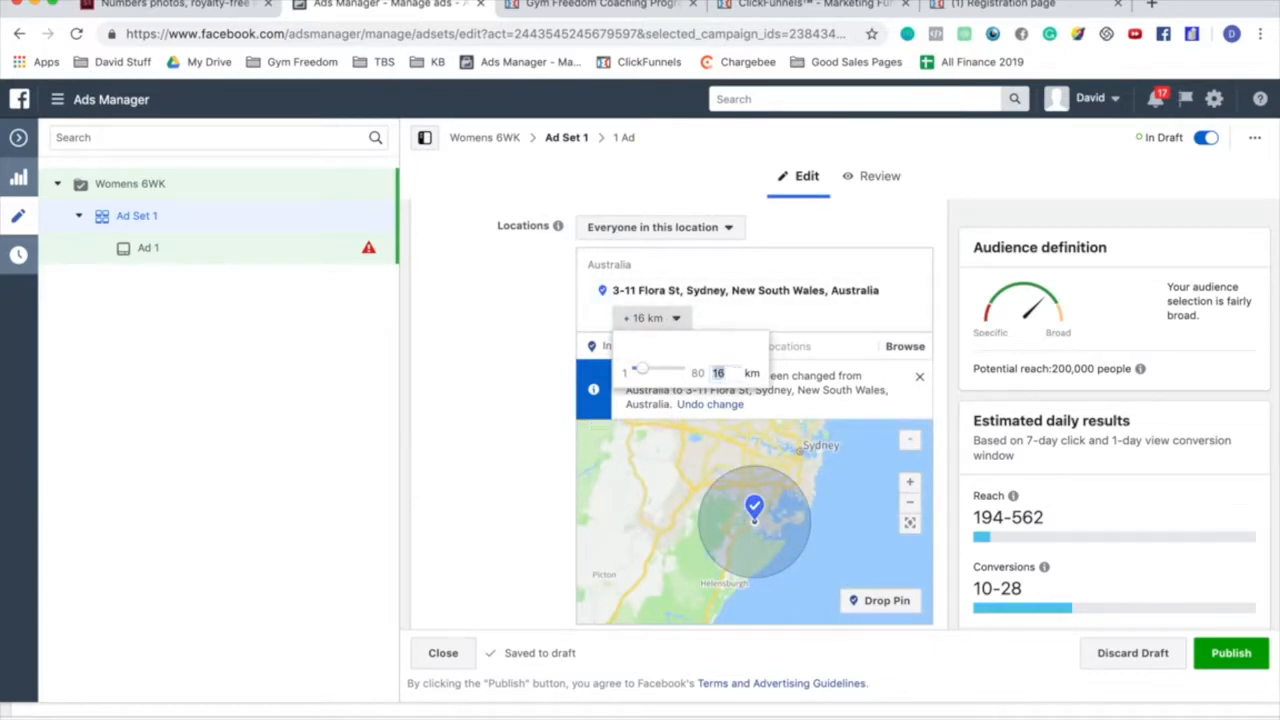
key("Return")
scroll(750, 547, "up", 2)
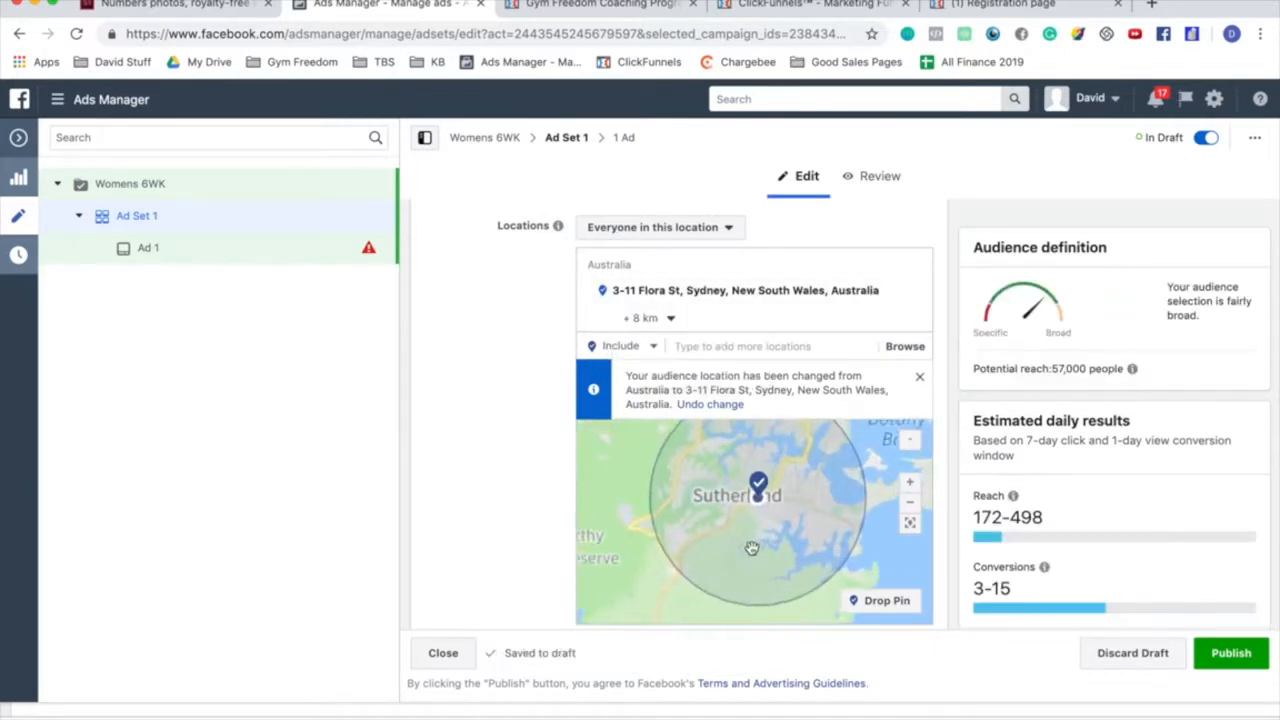
Step: Examine on the map which suburbs the 8 km radius around the gym's address covers
left_click_drag(797, 517, 746, 594)
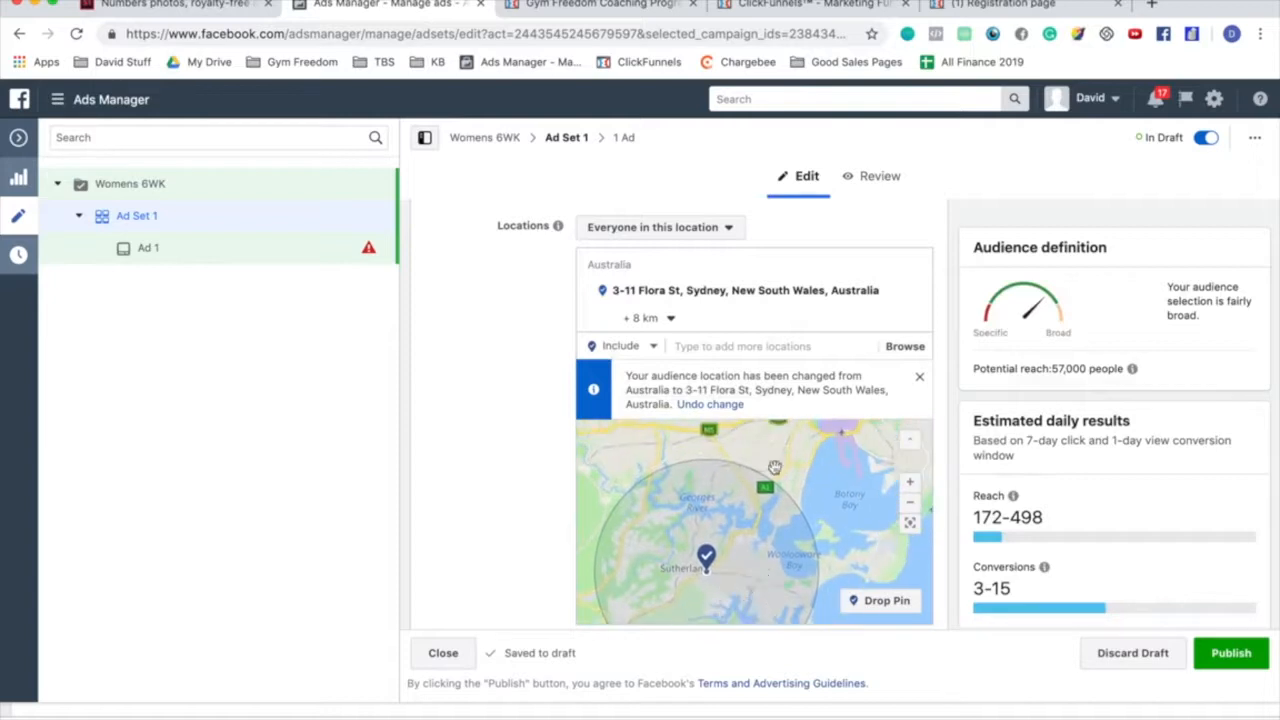
left_click_drag(774, 467, 778, 487)
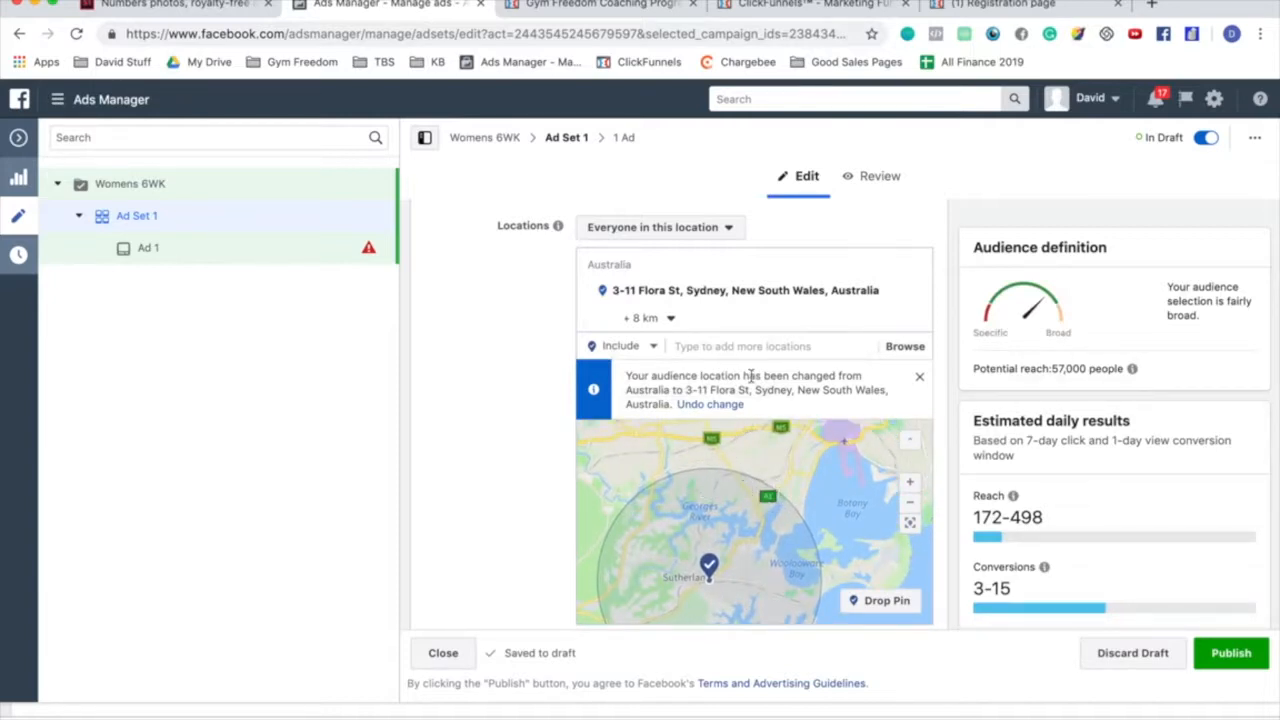
scroll(727, 438, "up", 2)
left_click_drag(703, 472, 800, 329)
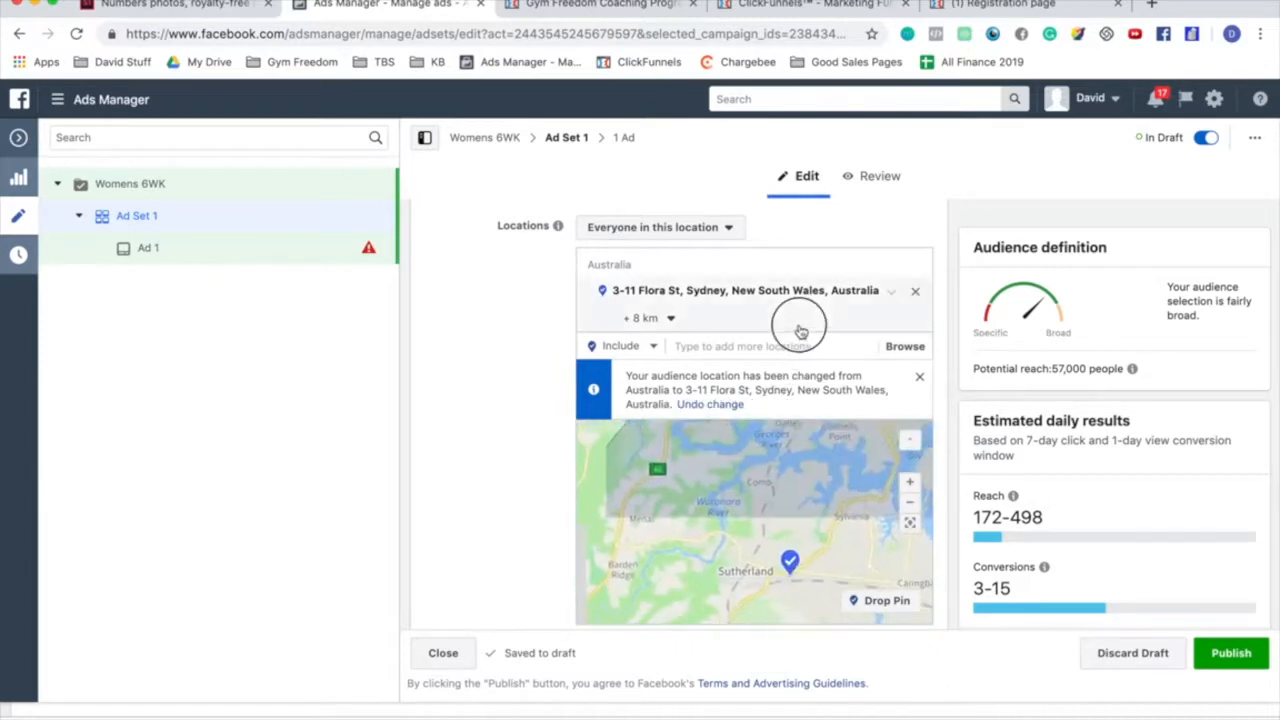
left_click(910, 504)
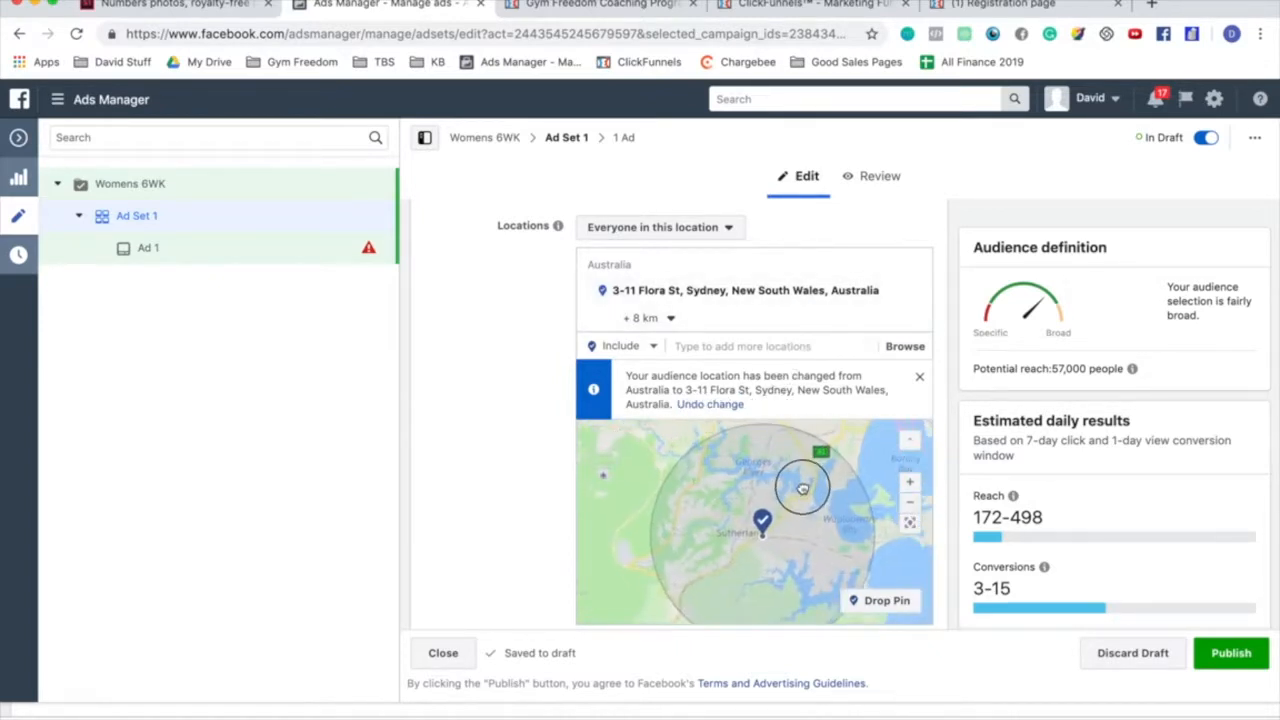
scroll(790, 499, "down", 1)
Step: Try a 6 km targeting radius around the gym's address, check its coverage on the map, and set it back to 8 km
left_click(648, 318)
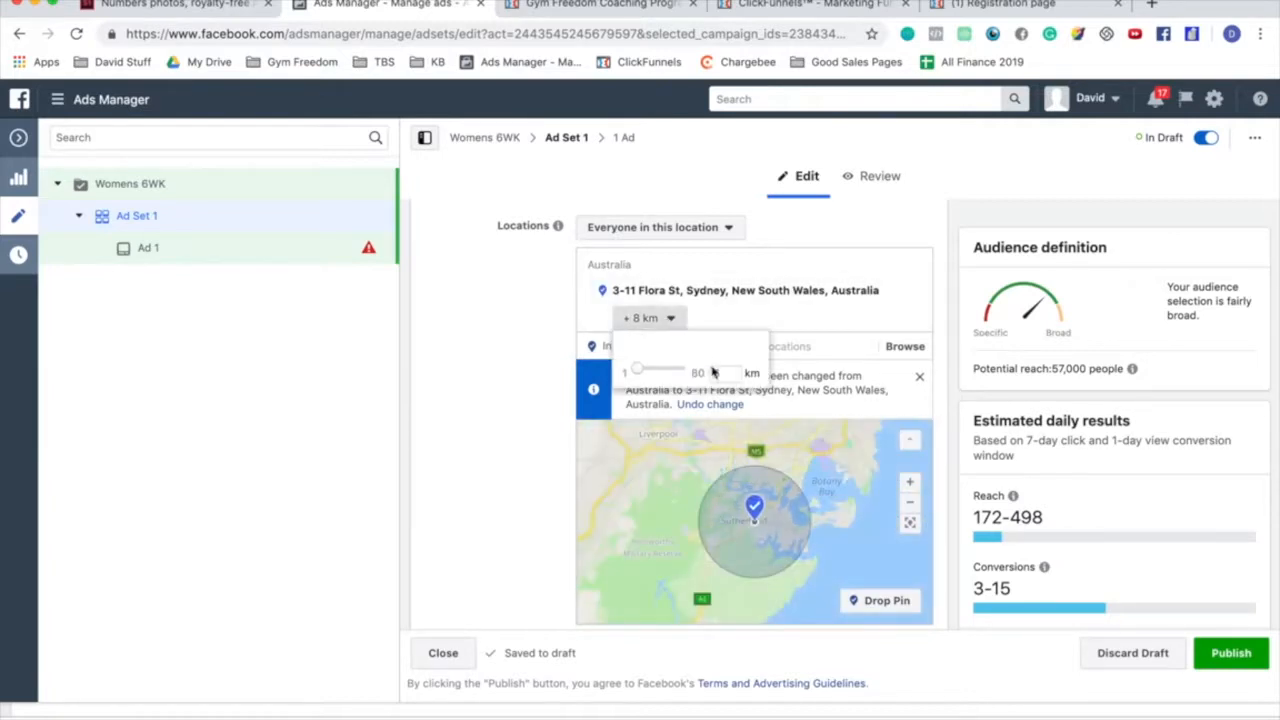
left_click(740, 434)
left_click(762, 490)
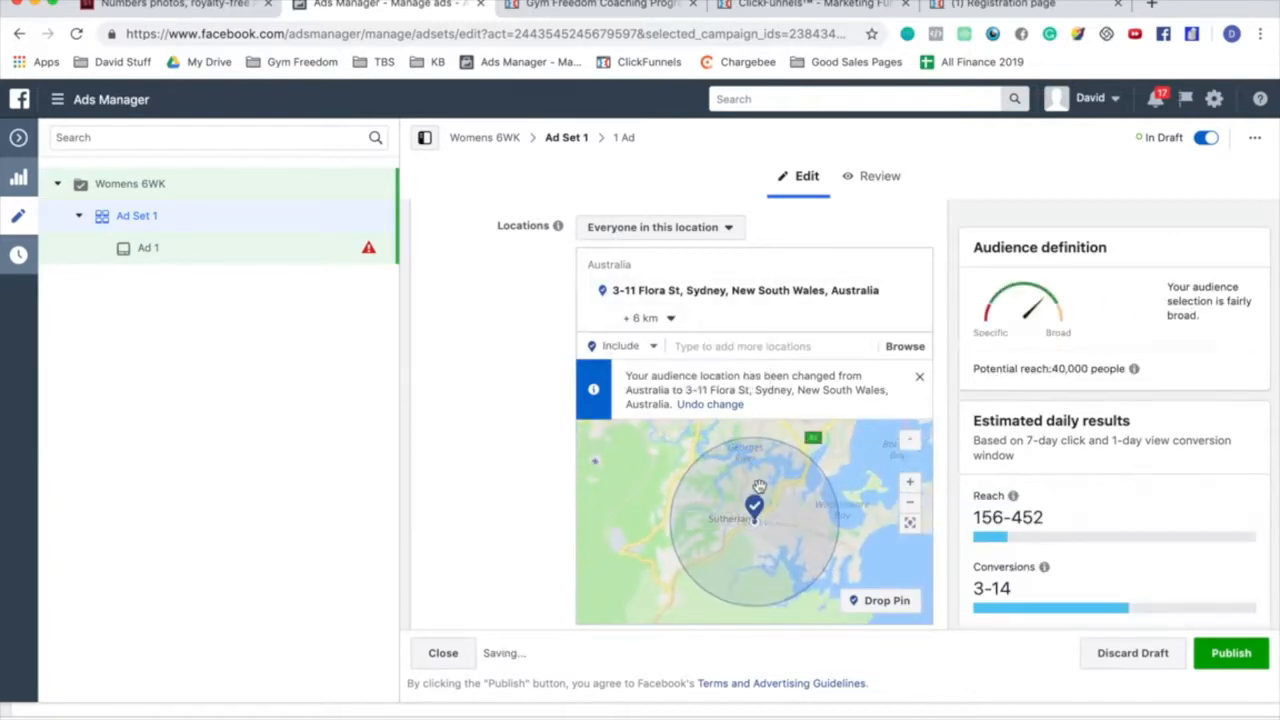
double_click(761, 490)
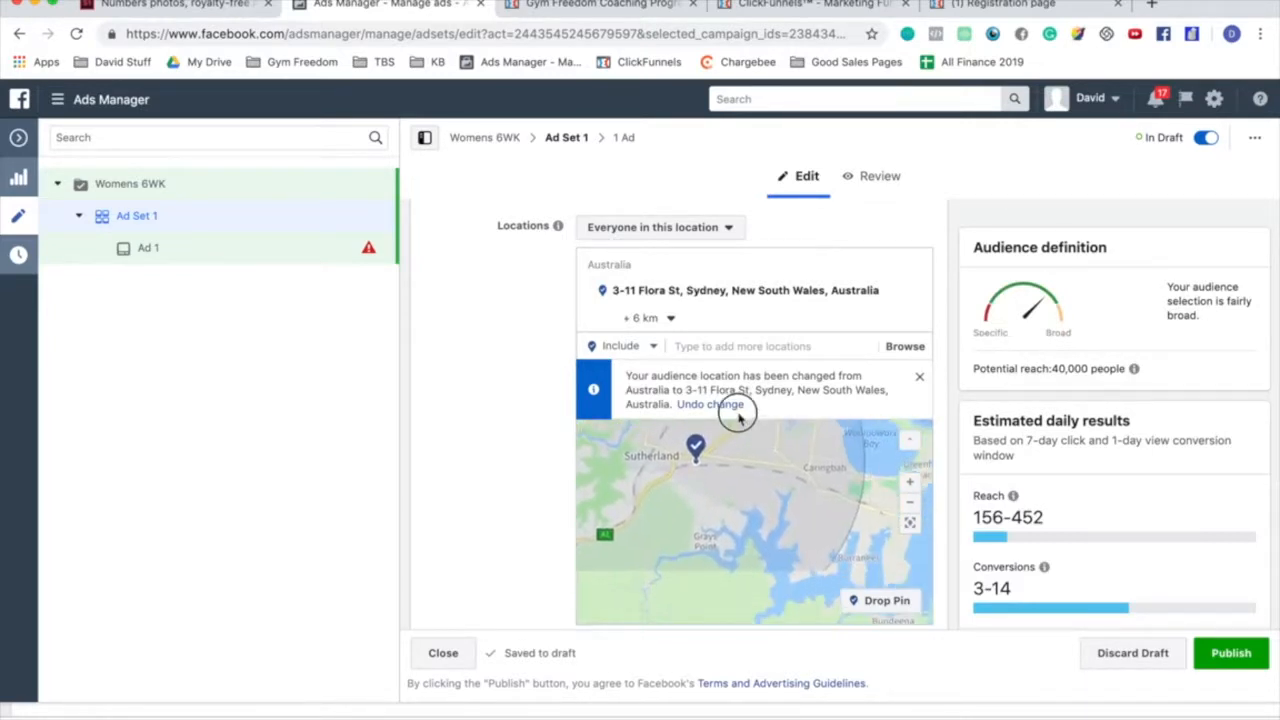
mouse_move(856, 443)
left_mouse_down()
mouse_move(786, 509)
mouse_move(851, 420)
left_mouse_up()
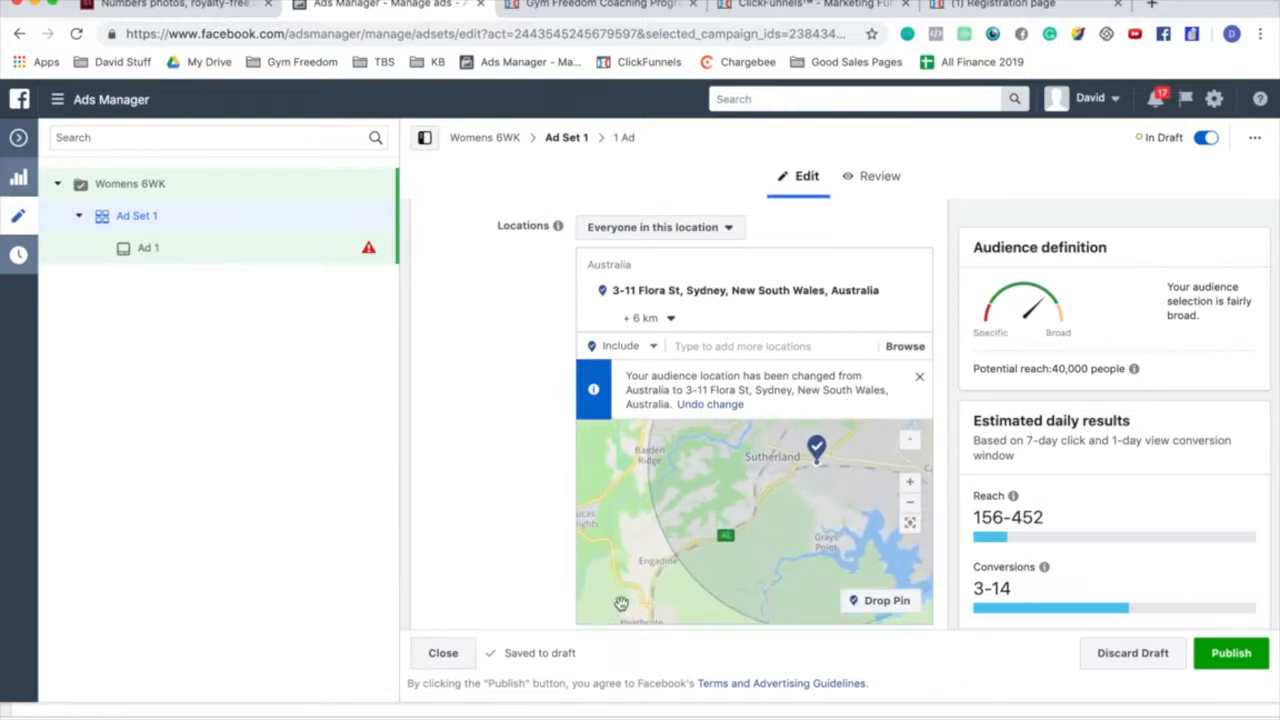
left_click_drag(618, 613, 655, 548)
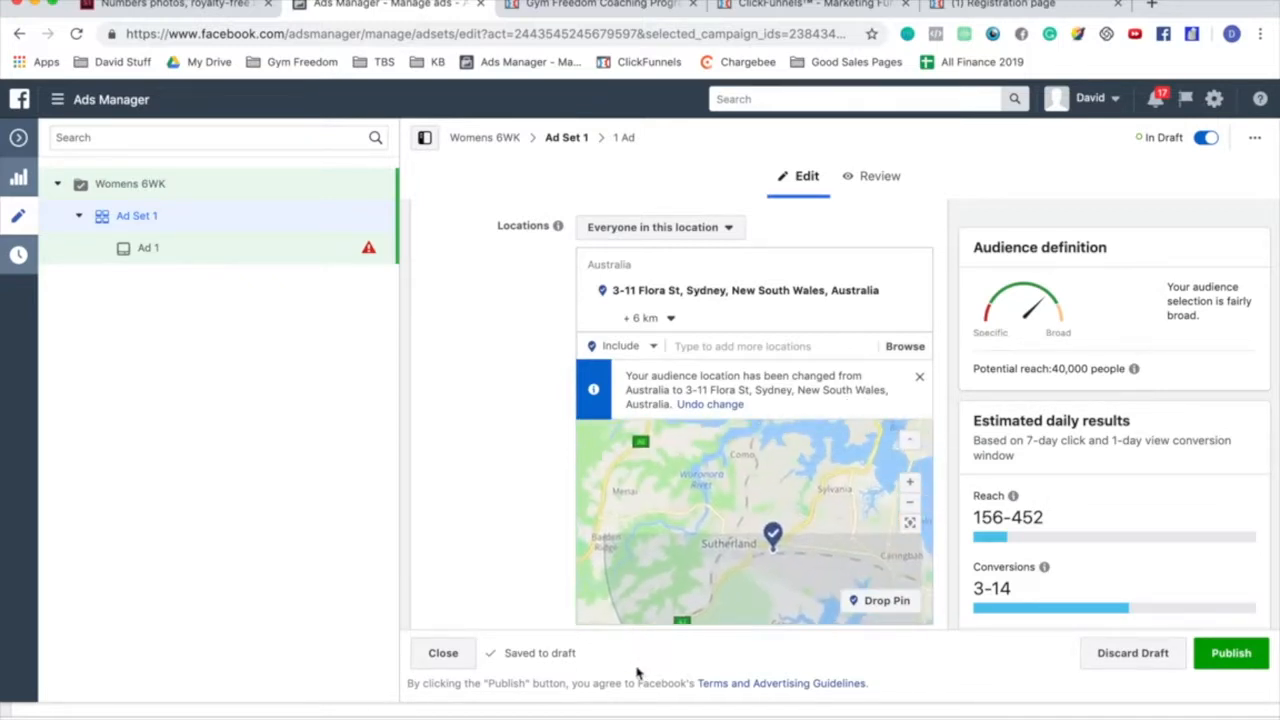
left_click(648, 318)
double_click(722, 375)
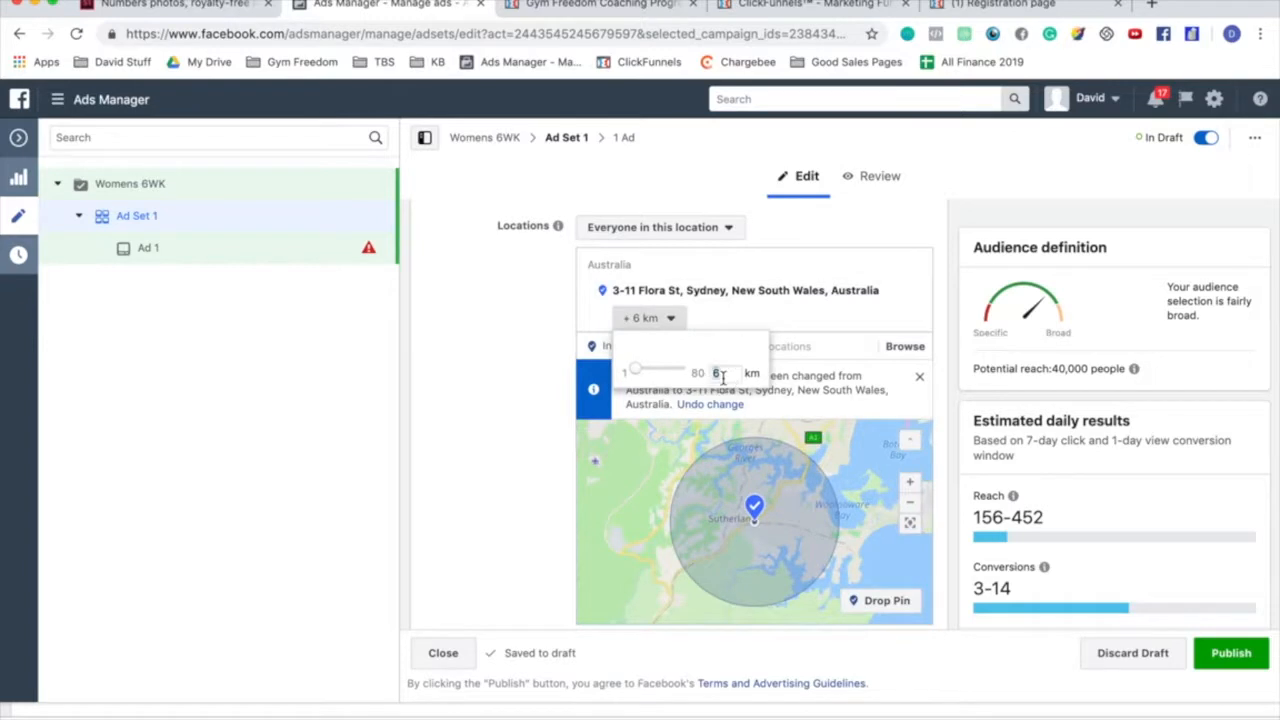
key("Return")
double_click(754, 551)
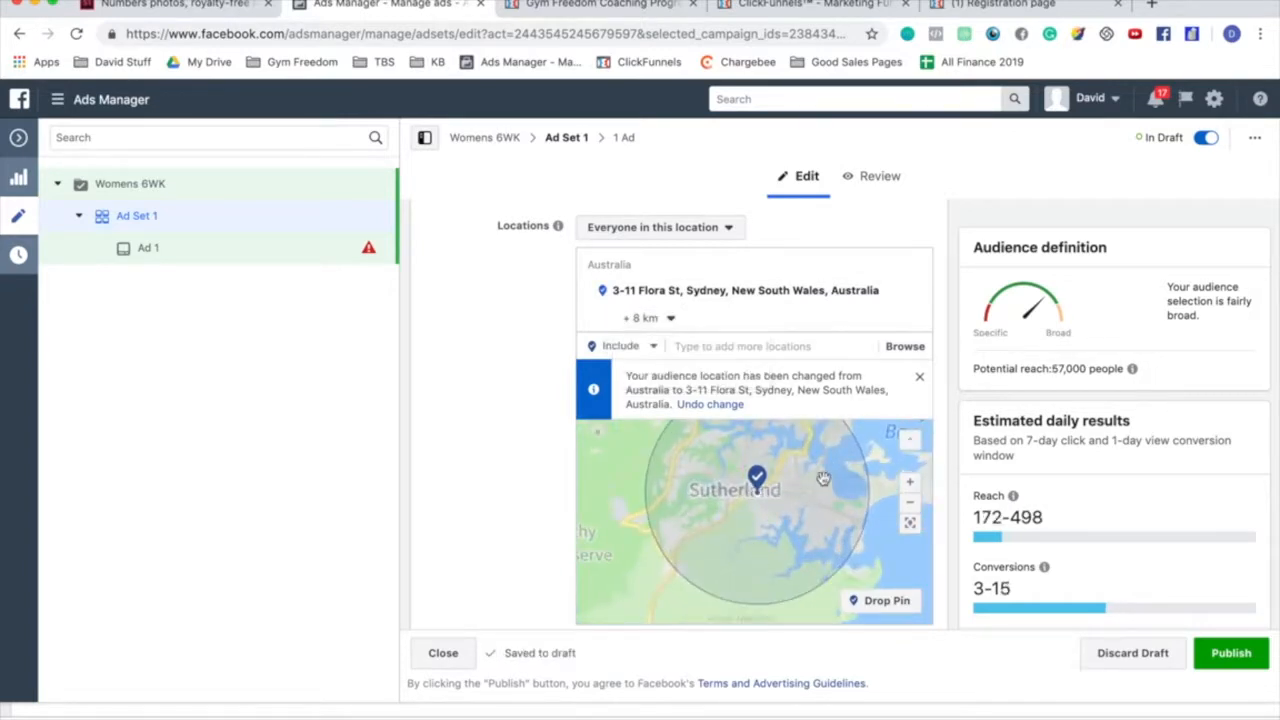
left_click_drag(805, 483, 783, 529)
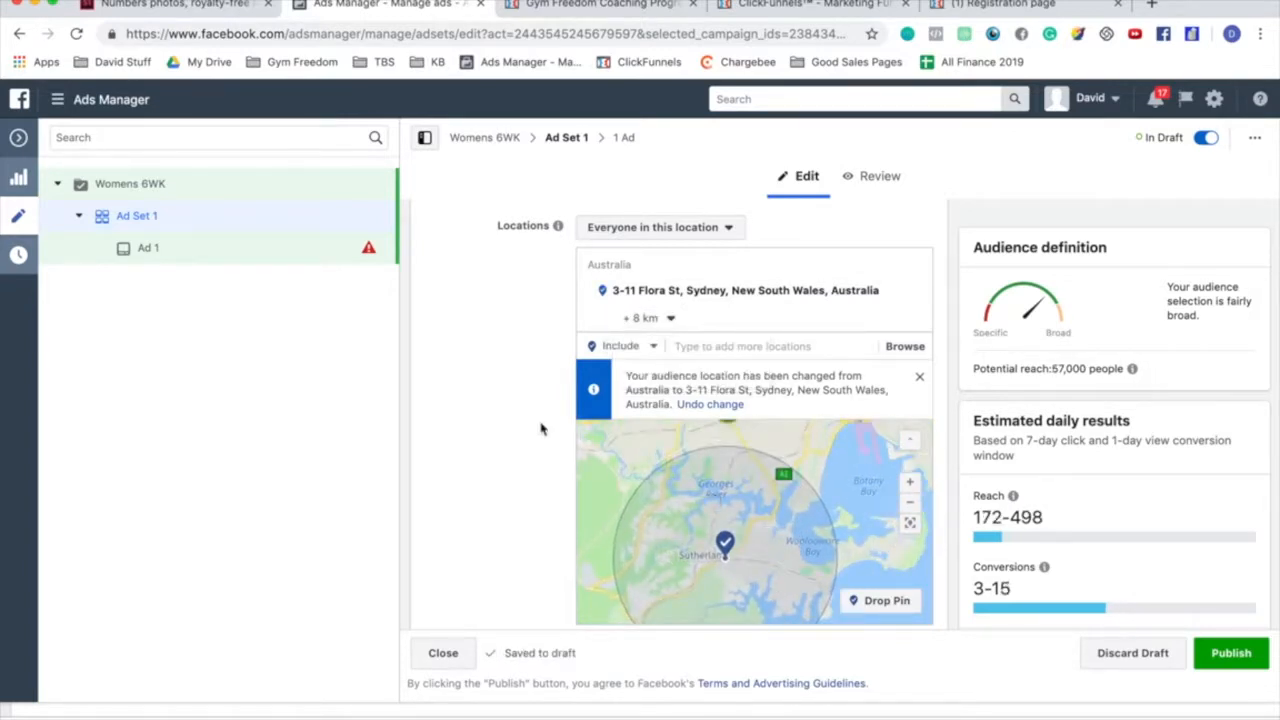
Step: Check the audience's potential reach against the chosen location, age and gender settings
scroll(540, 428, "down", 1)
scroll(523, 491, "down", 2)
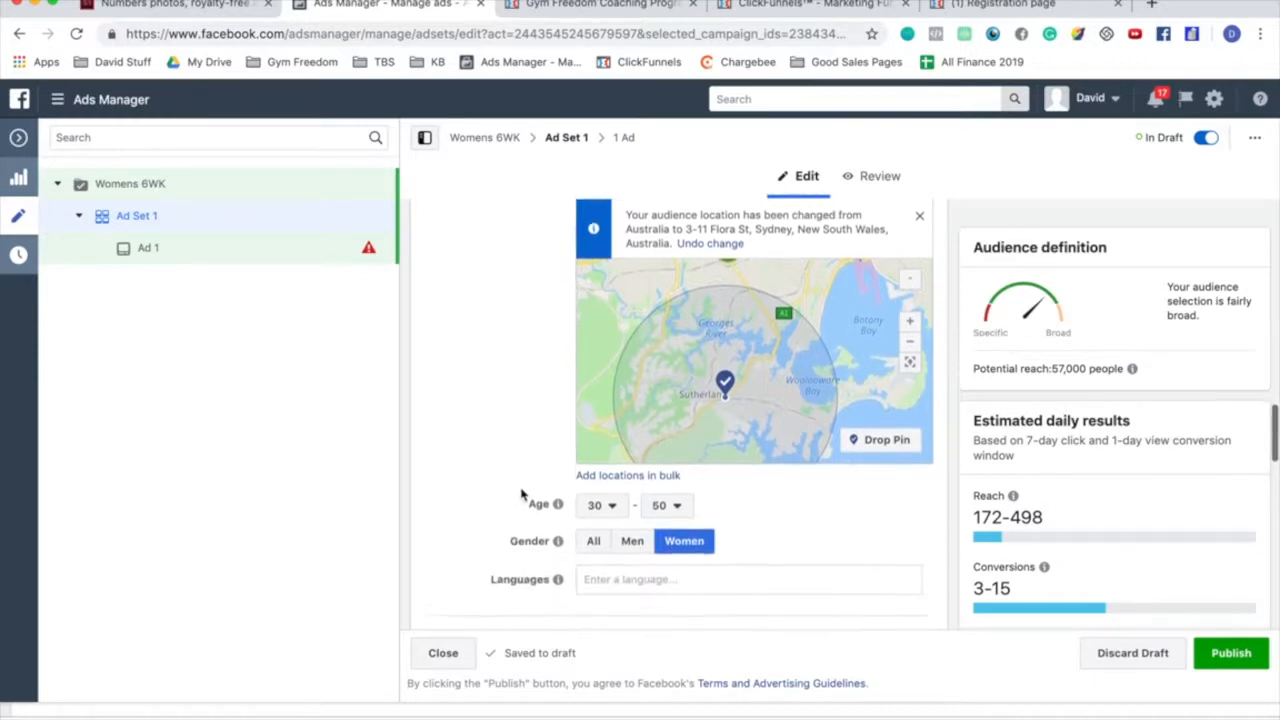
triple_click(1088, 366)
left_click(1067, 366)
left_click_drag(1055, 367, 1118, 369)
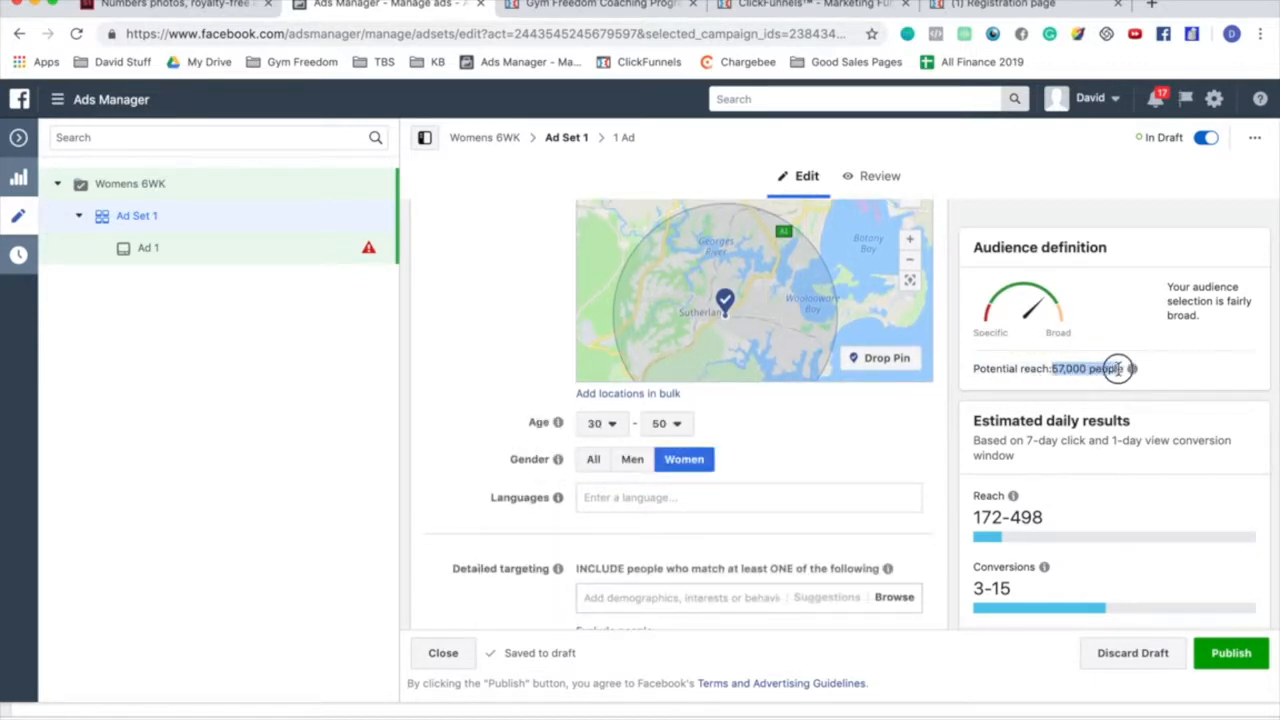
scroll(470, 421, "up", 2)
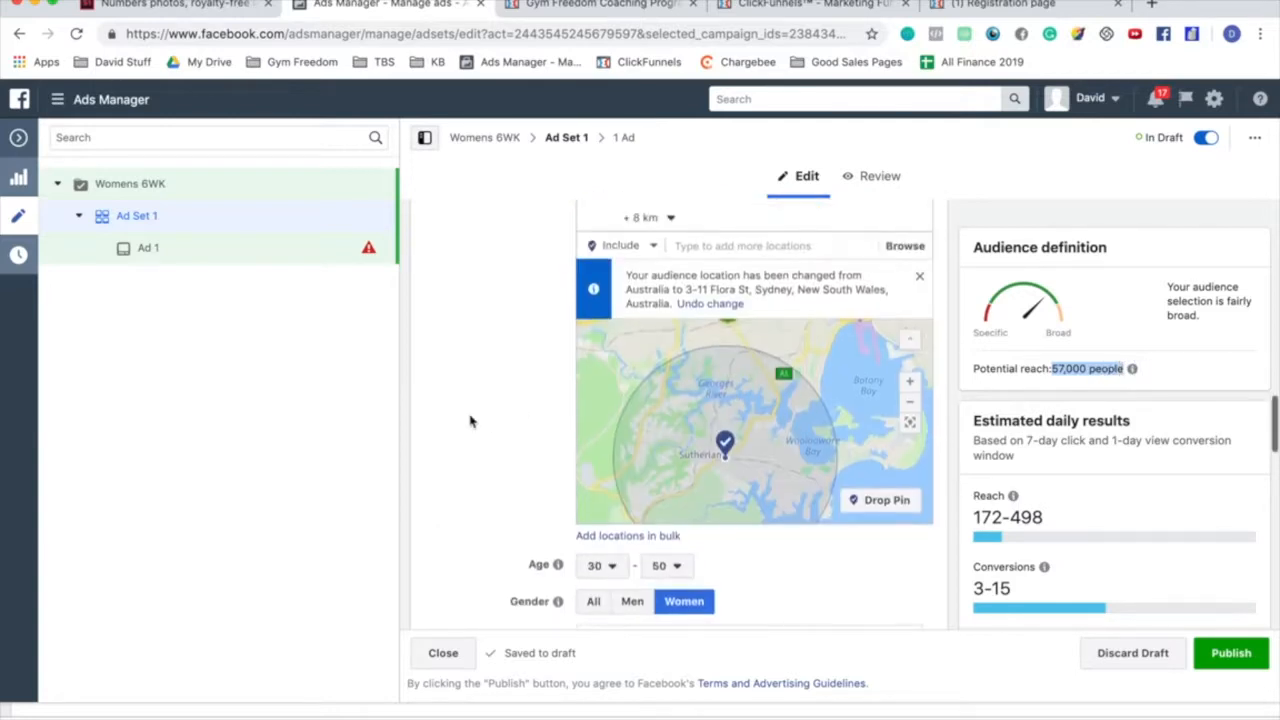
scroll(496, 340, "up", 2)
right_click(496, 336)
key("Escape")
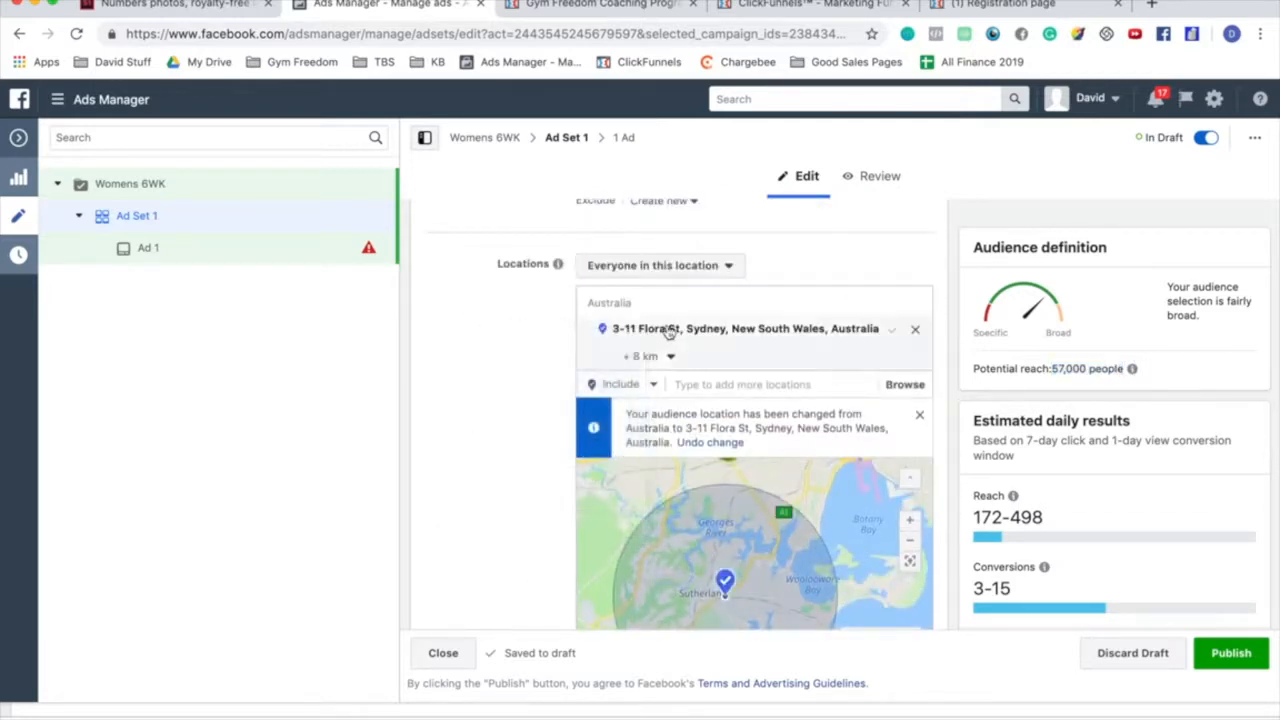
Step: Save the targeting settings as a reusable audience named "Women 30-50 8KM's"
scroll(553, 368, "down", 7)
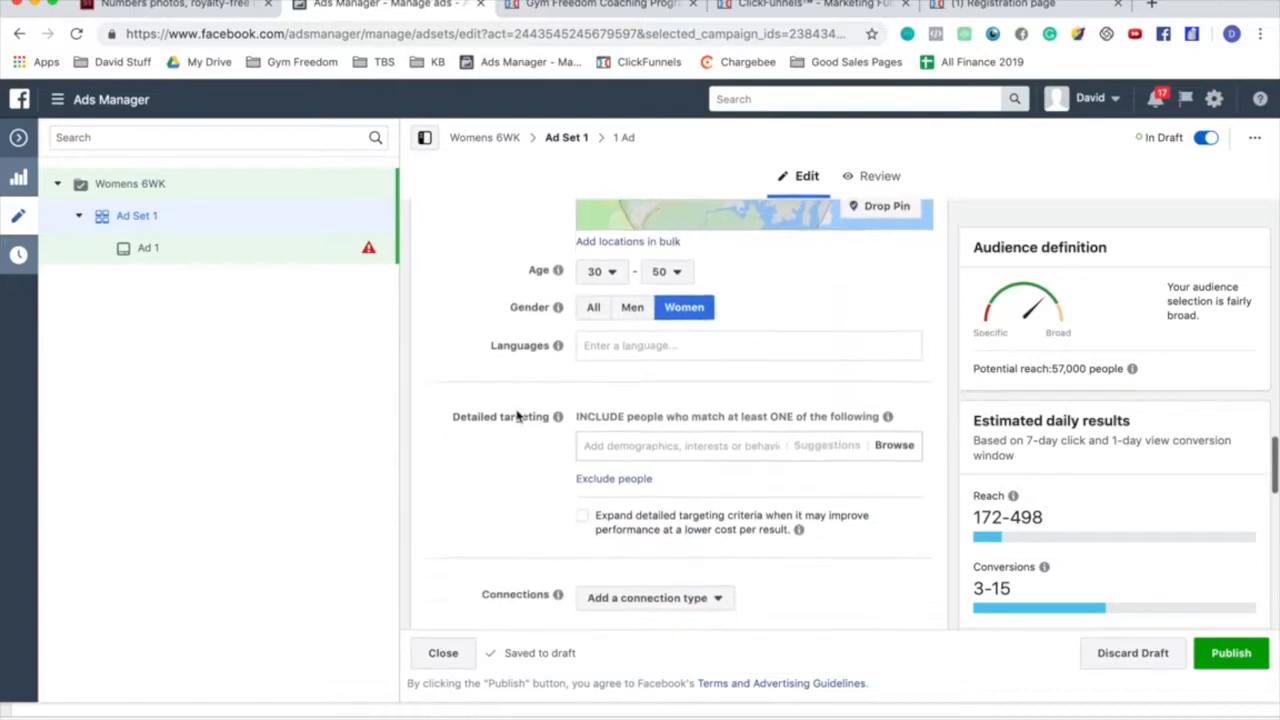
left_click(628, 533)
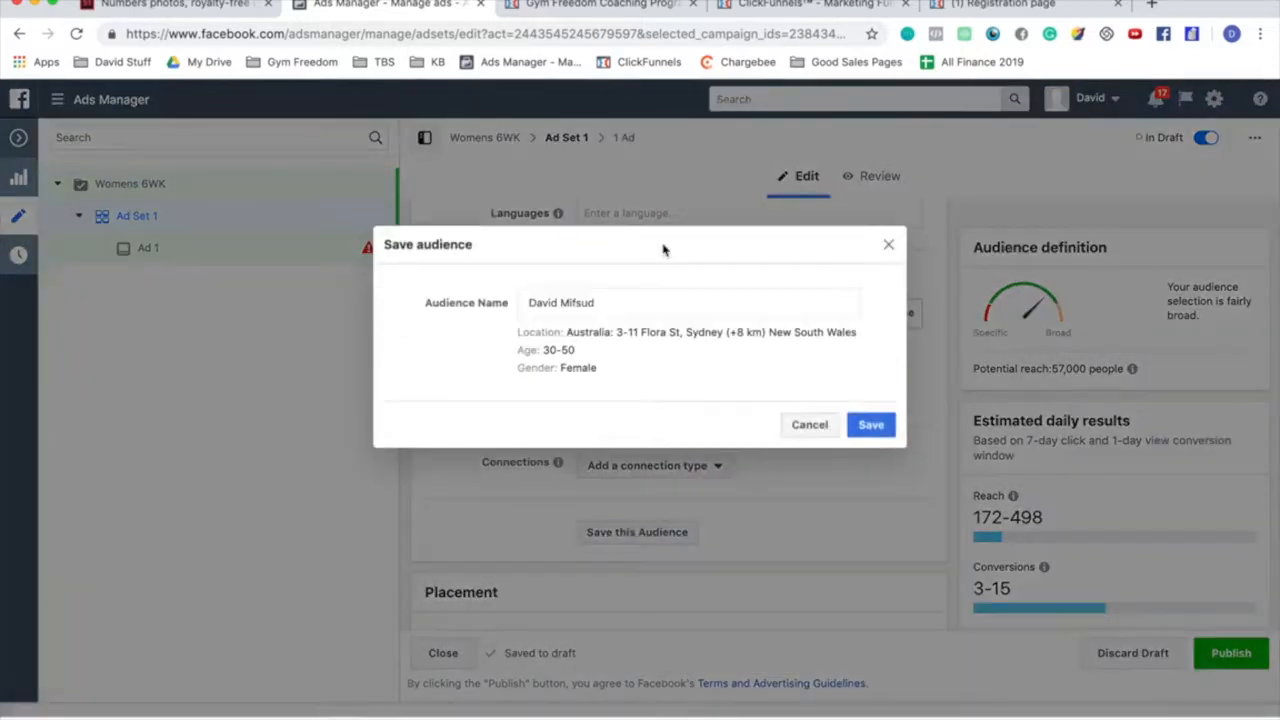
triple_click(643, 302)
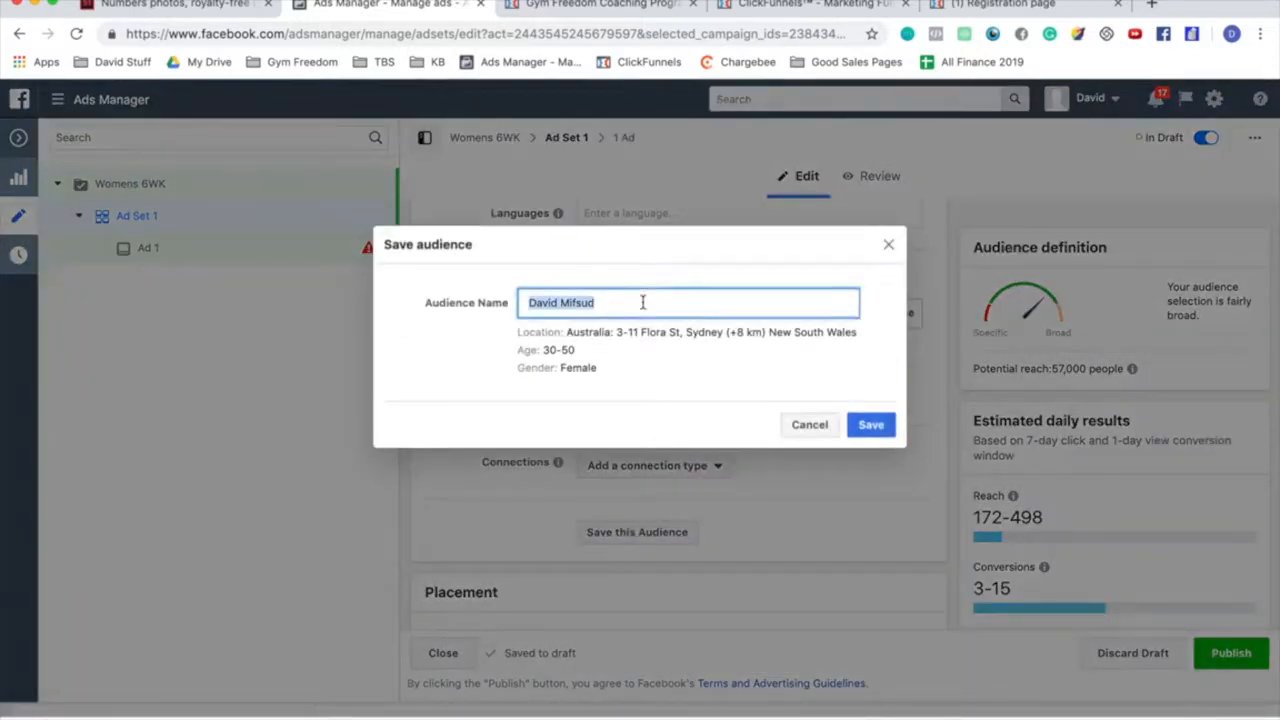
type("Women 30-50 8KM's")
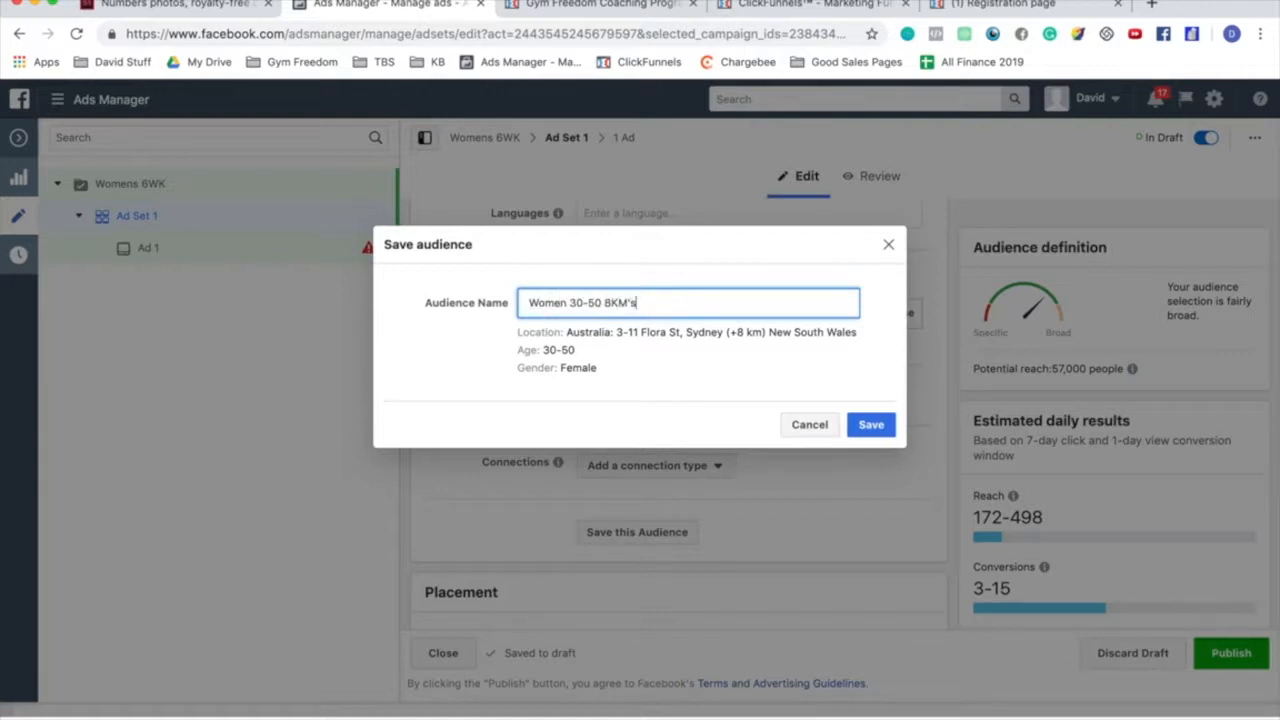
left_click(869, 426)
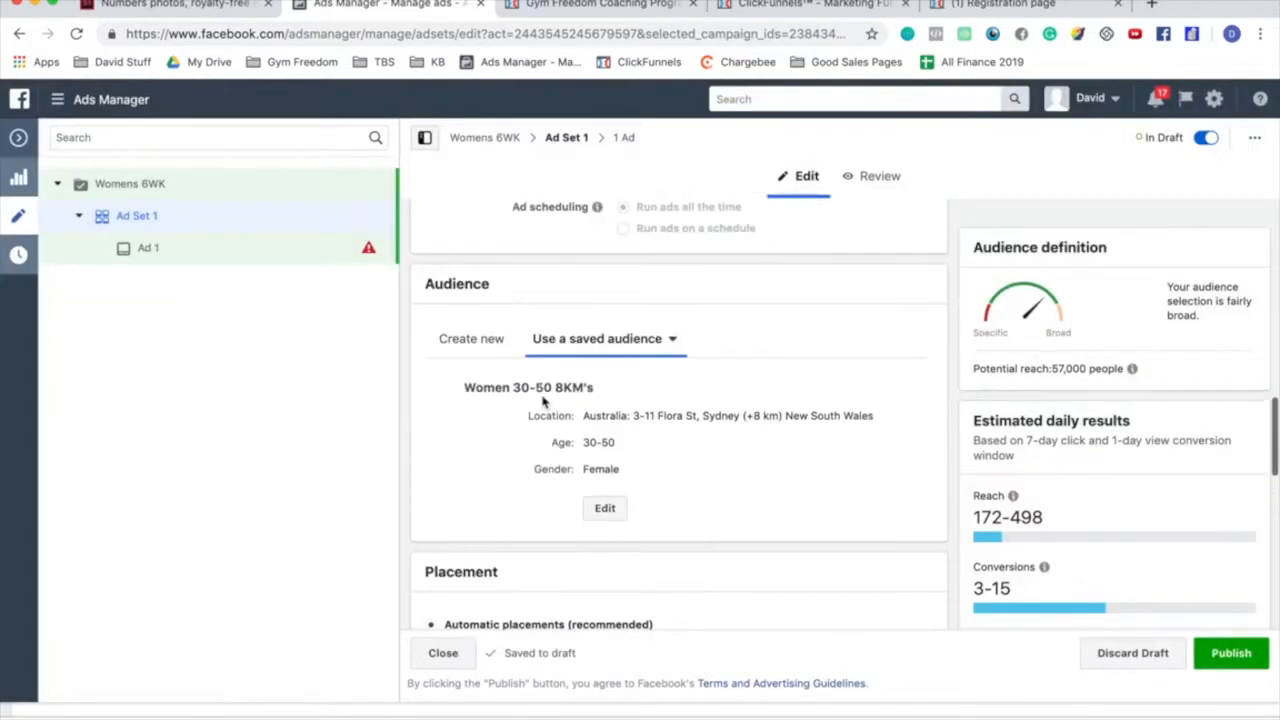
Step: Switch the ad set from automatic to edited placements and exclude all Audience Network and Messenger placements
scroll(620, 425, "down", 5)
scroll(506, 471, "up", 4)
scroll(484, 483, "down", 1)
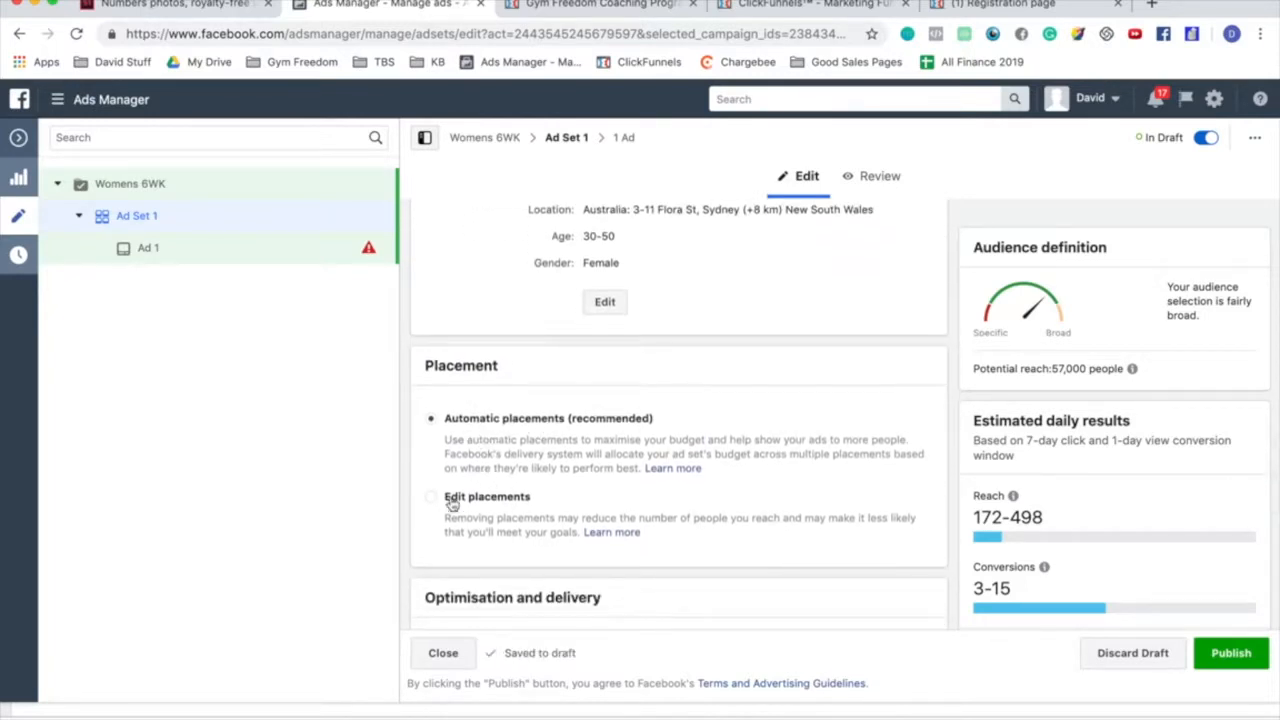
scroll(580, 425, "down", 1)
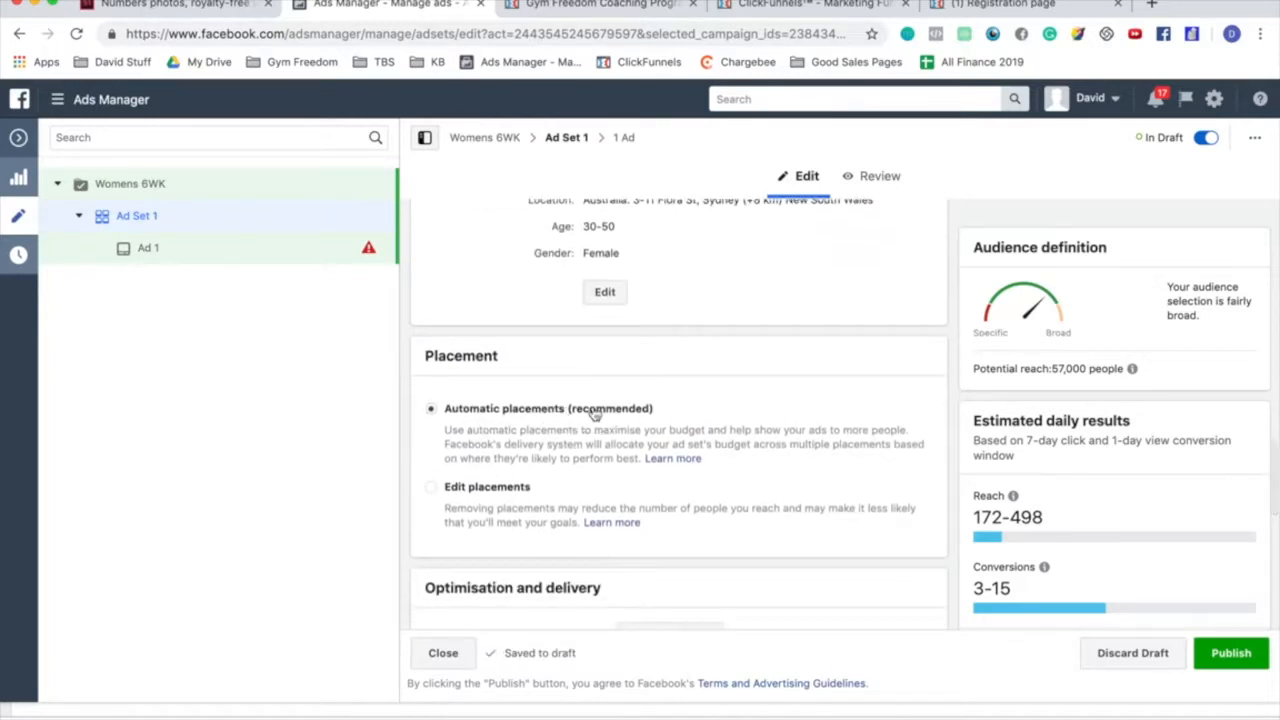
left_click(428, 490)
scroll(600, 450, "down", 5)
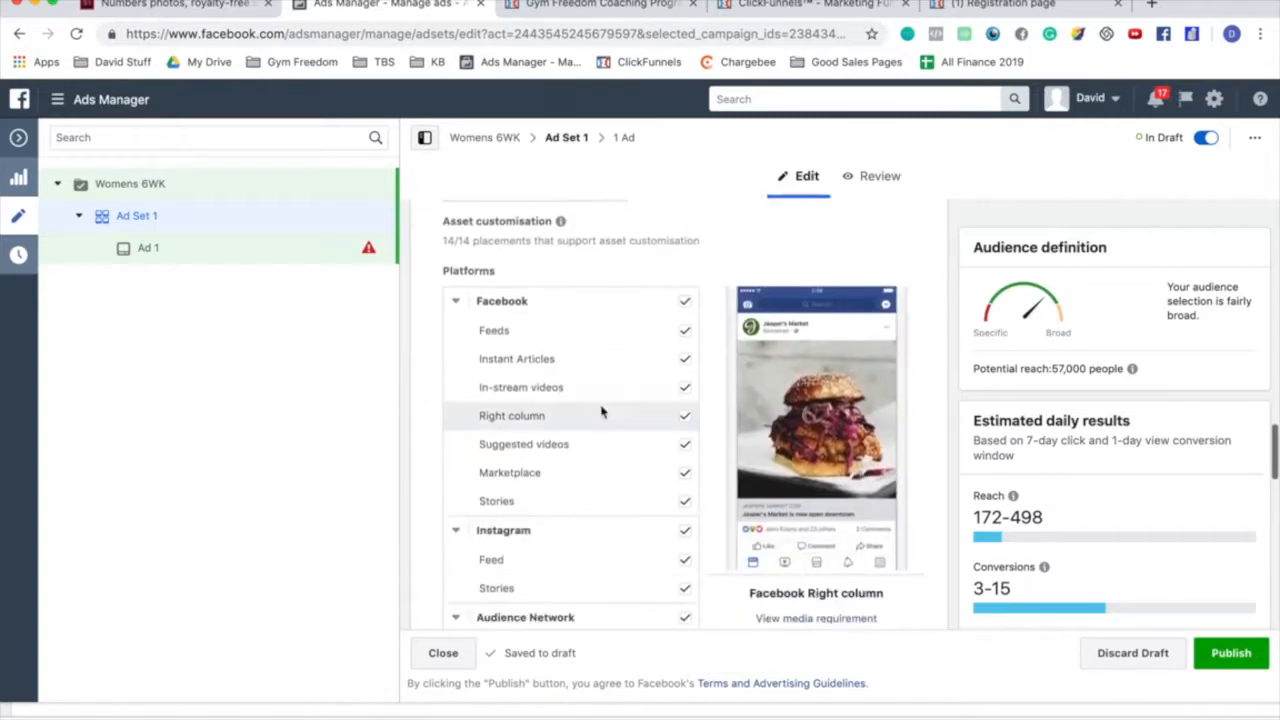
scroll(670, 495, "down", 3)
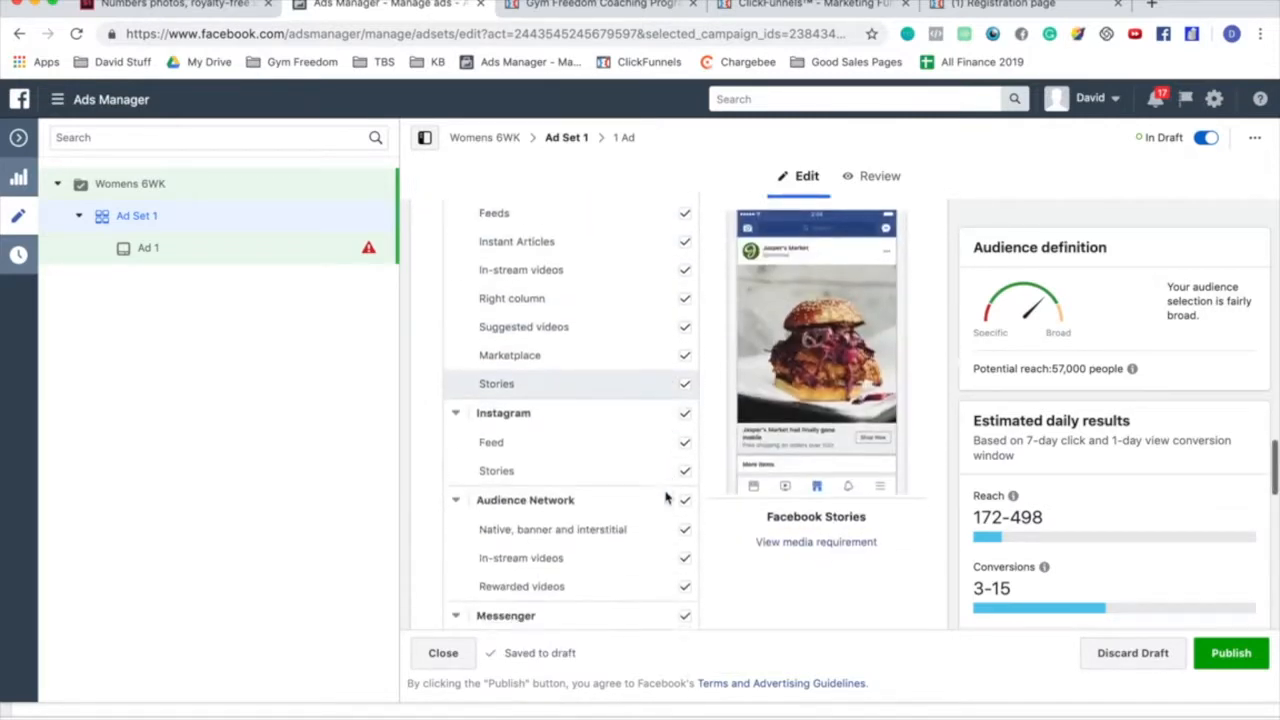
left_click(685, 489)
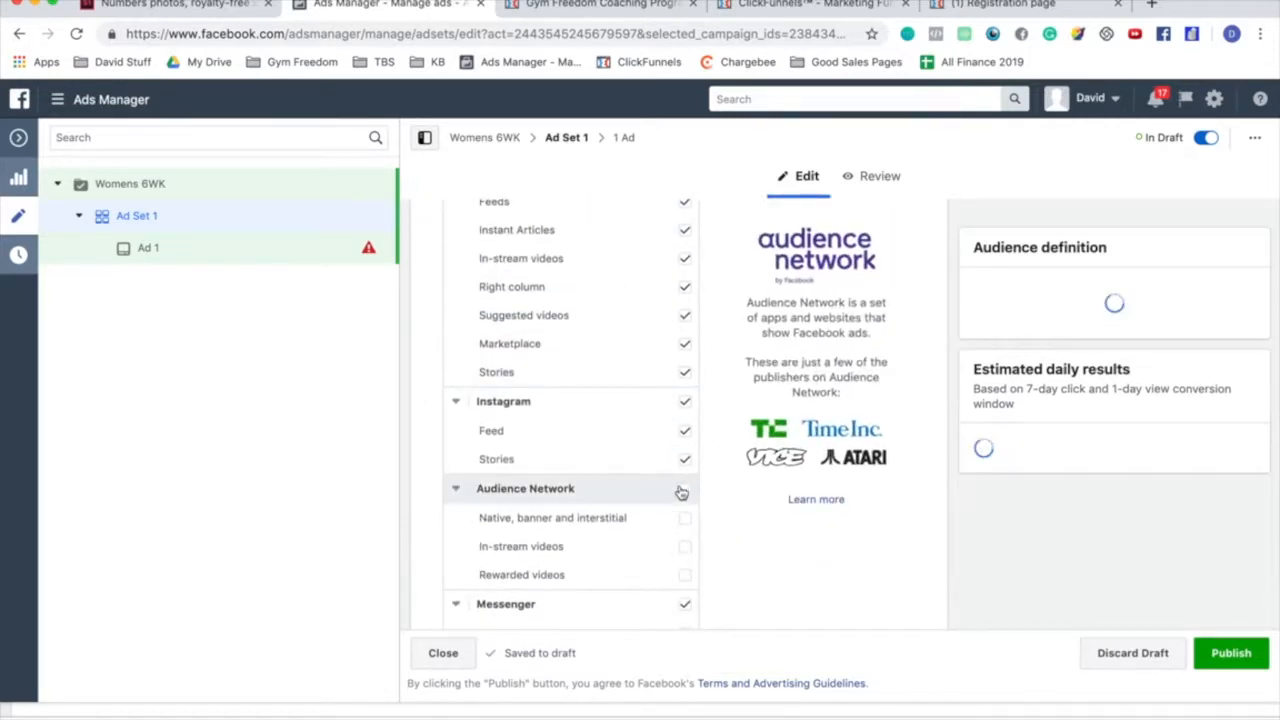
scroll(620, 400, "down", 4)
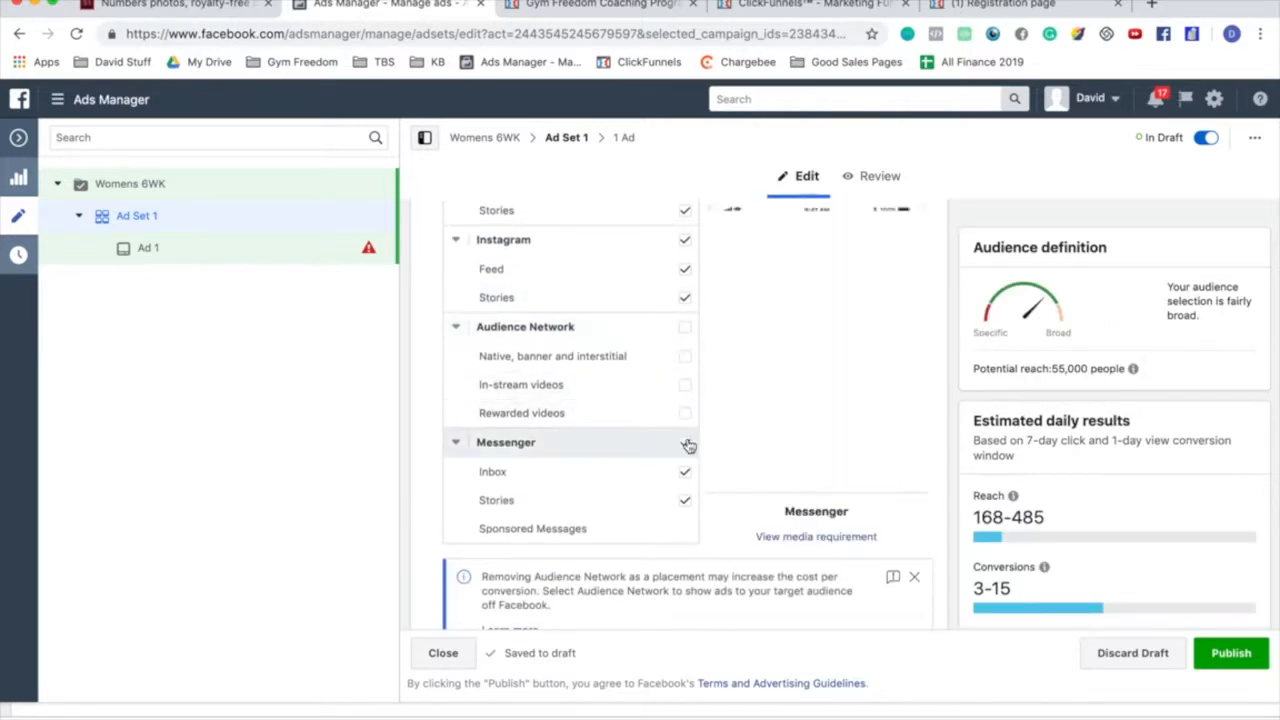
left_click(685, 442)
Step: Exclude the Stories placements on both Facebook and Instagram
scroll(620, 442, "up", 5)
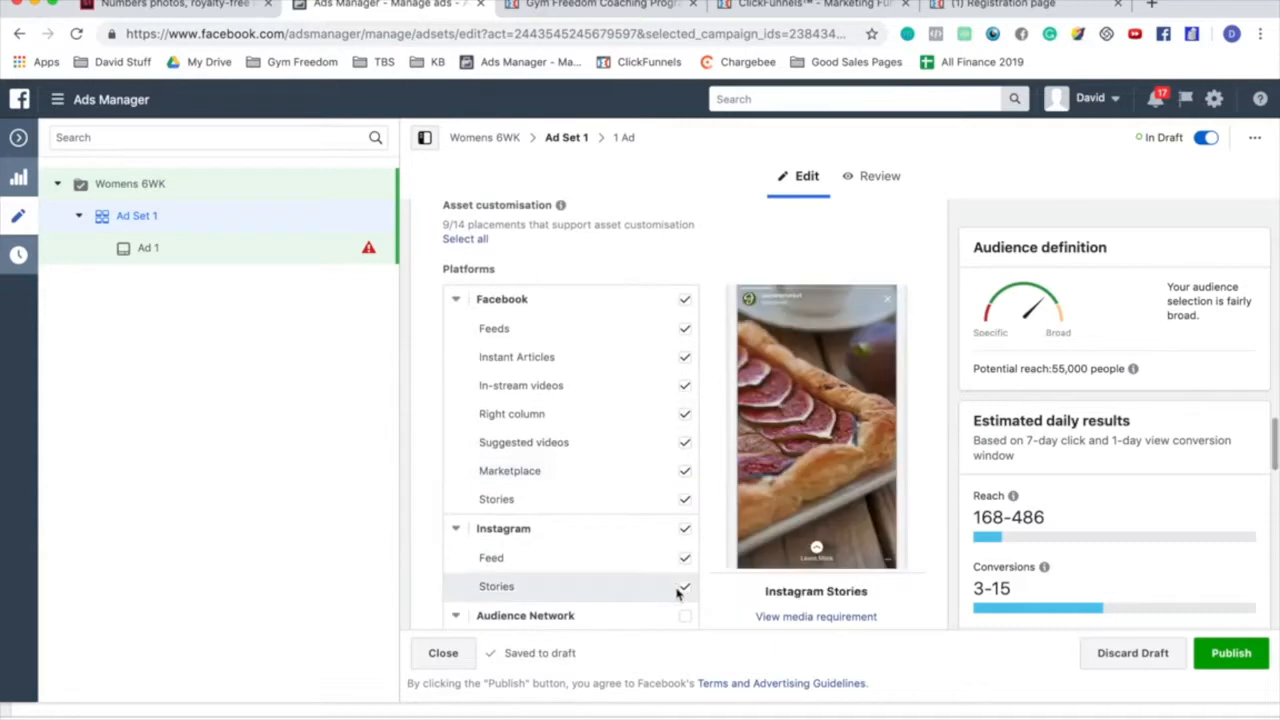
left_click(685, 501)
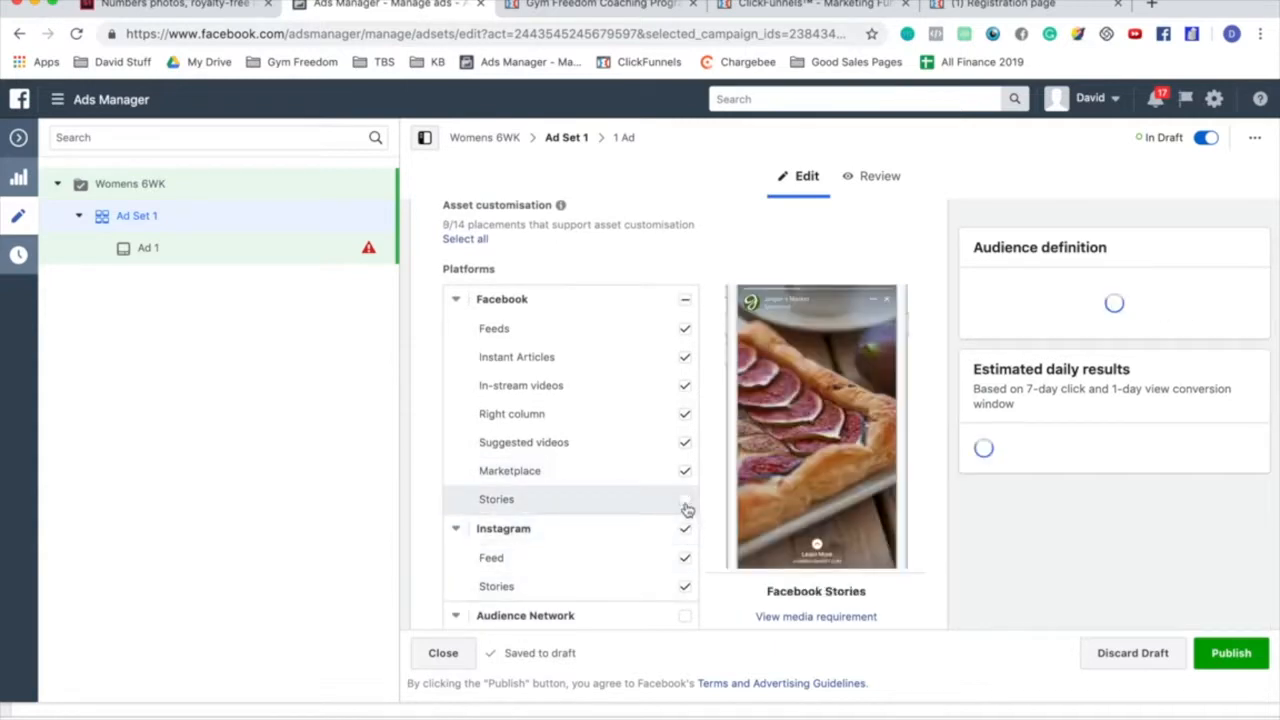
left_click(685, 587)
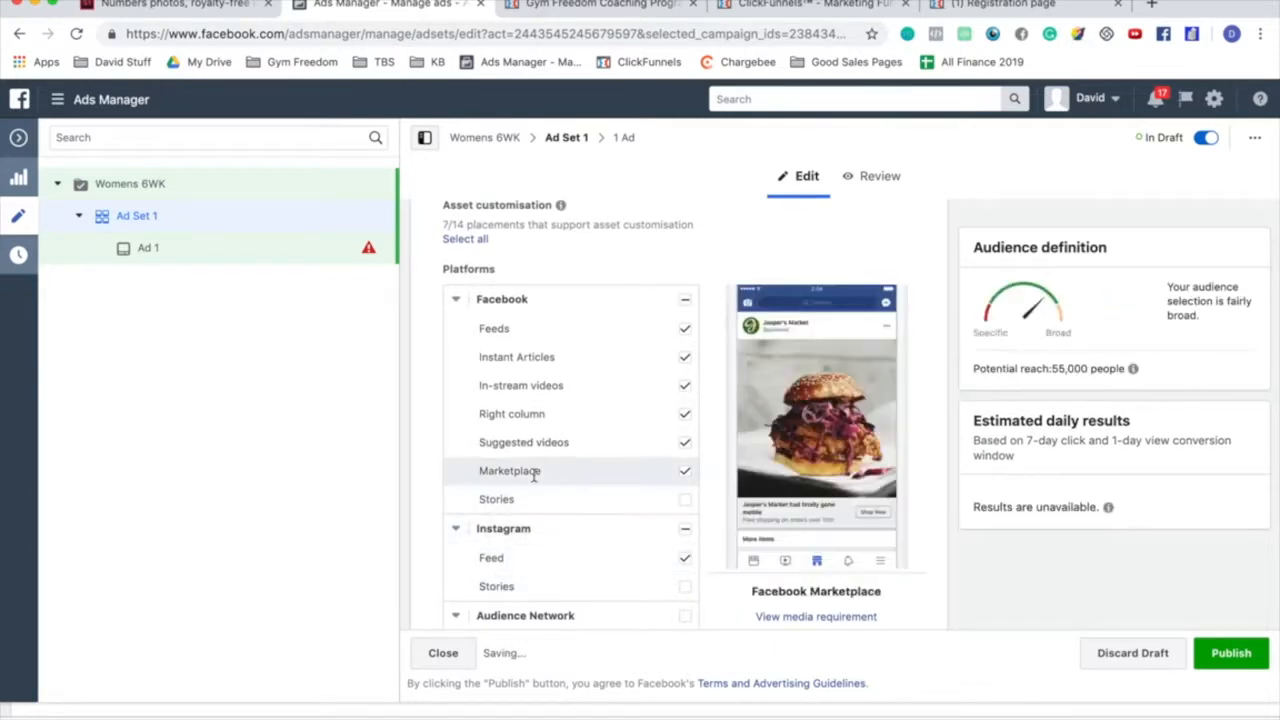
Step: Review the remaining Facebook and Instagram placements and the mobile device and content exclusion settings below them
scroll(600, 470, "up", 1)
scroll(621, 378, "down", 1)
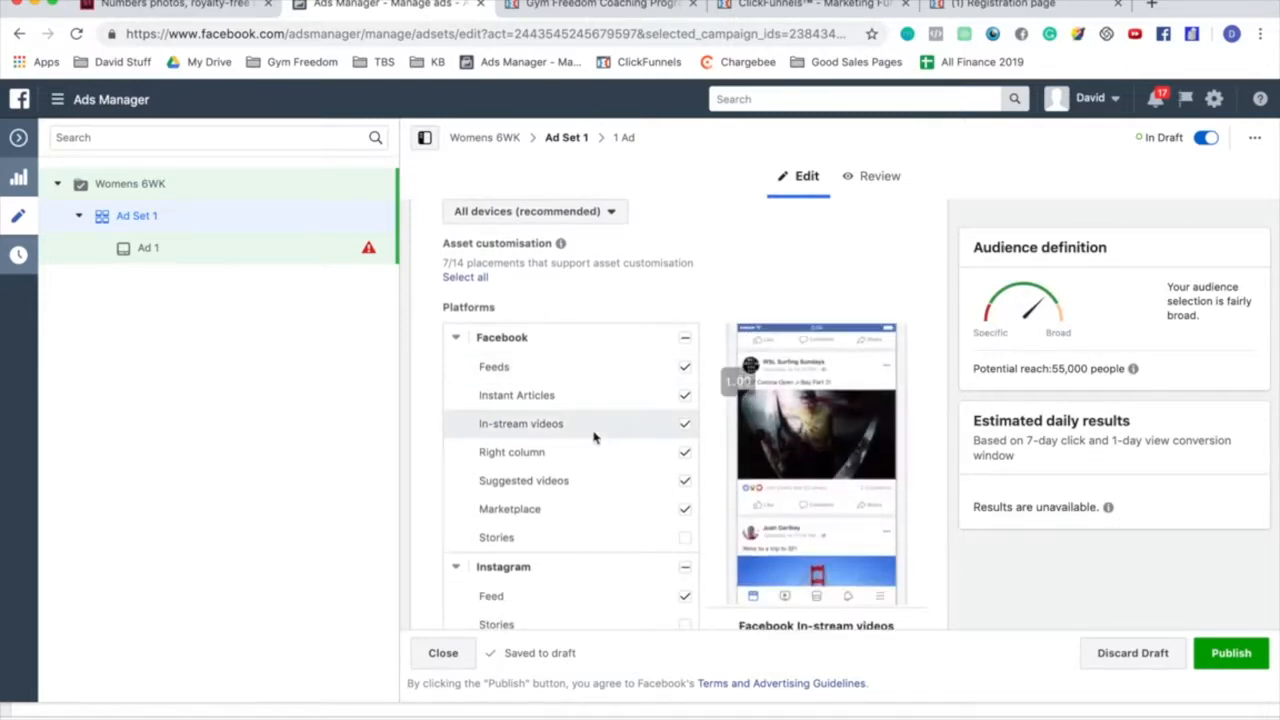
scroll(648, 420, "down", 1)
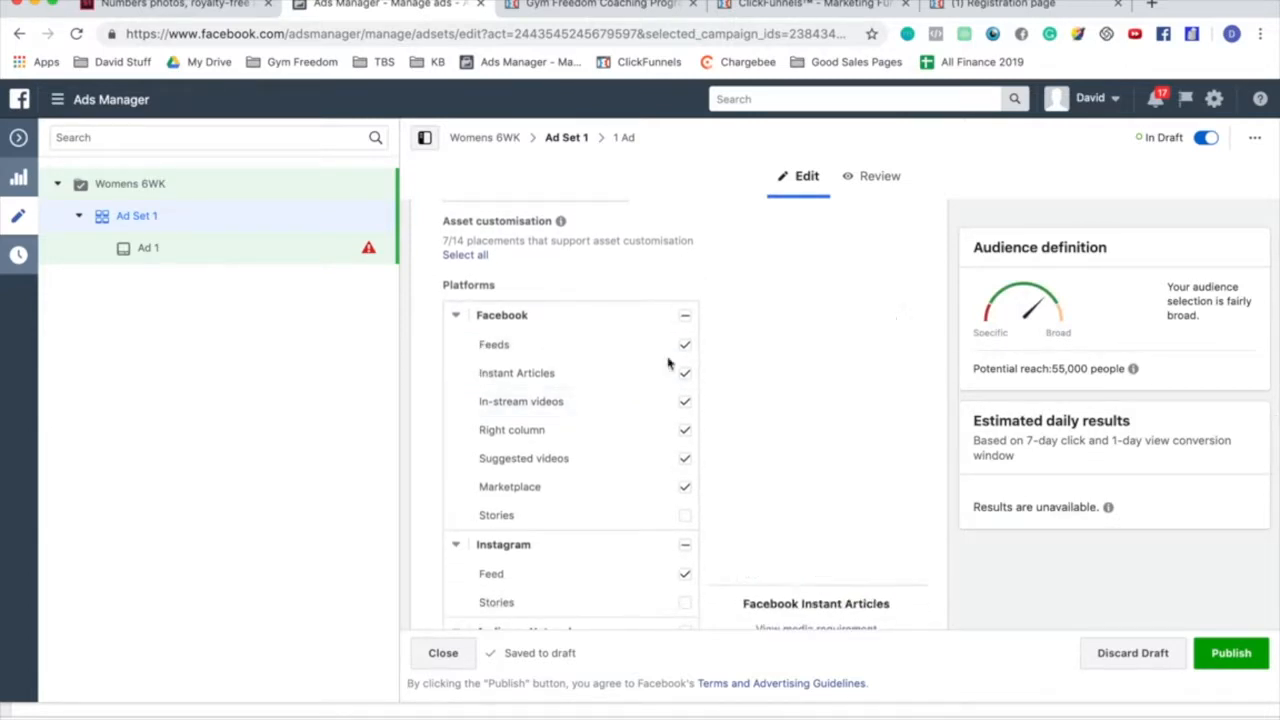
scroll(623, 380, "down", 3)
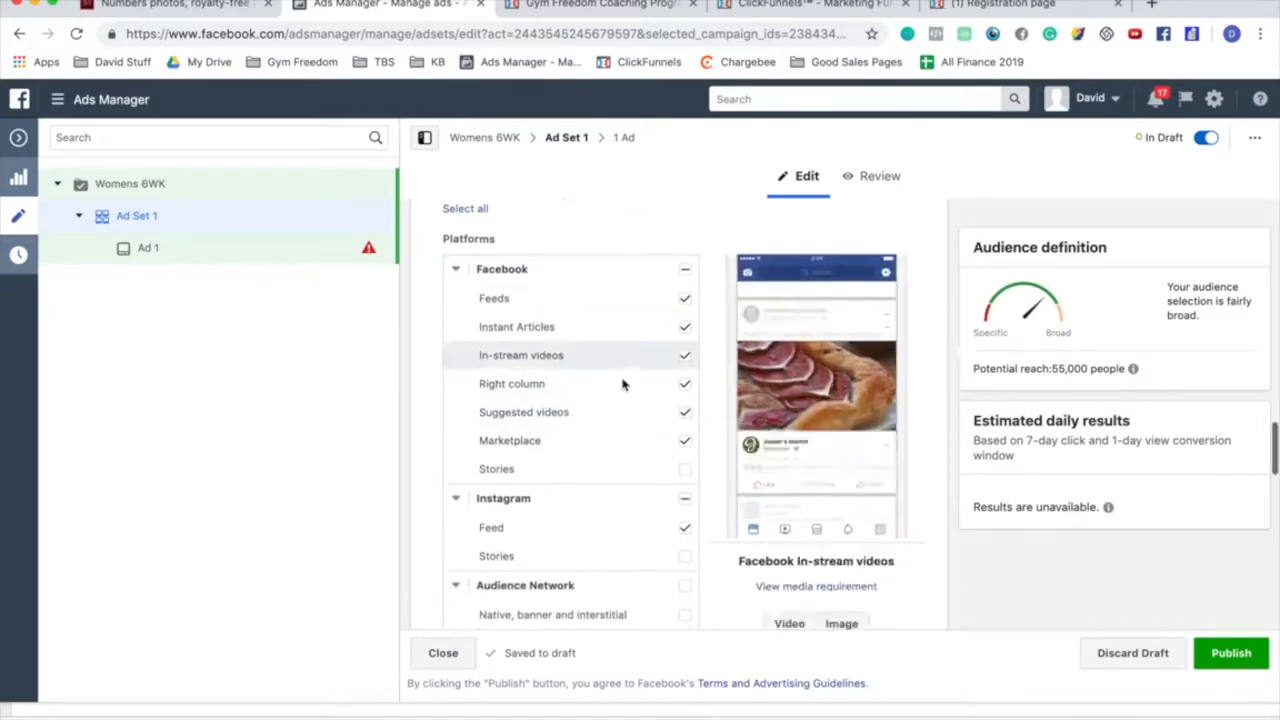
scroll(640, 350, "up", 2)
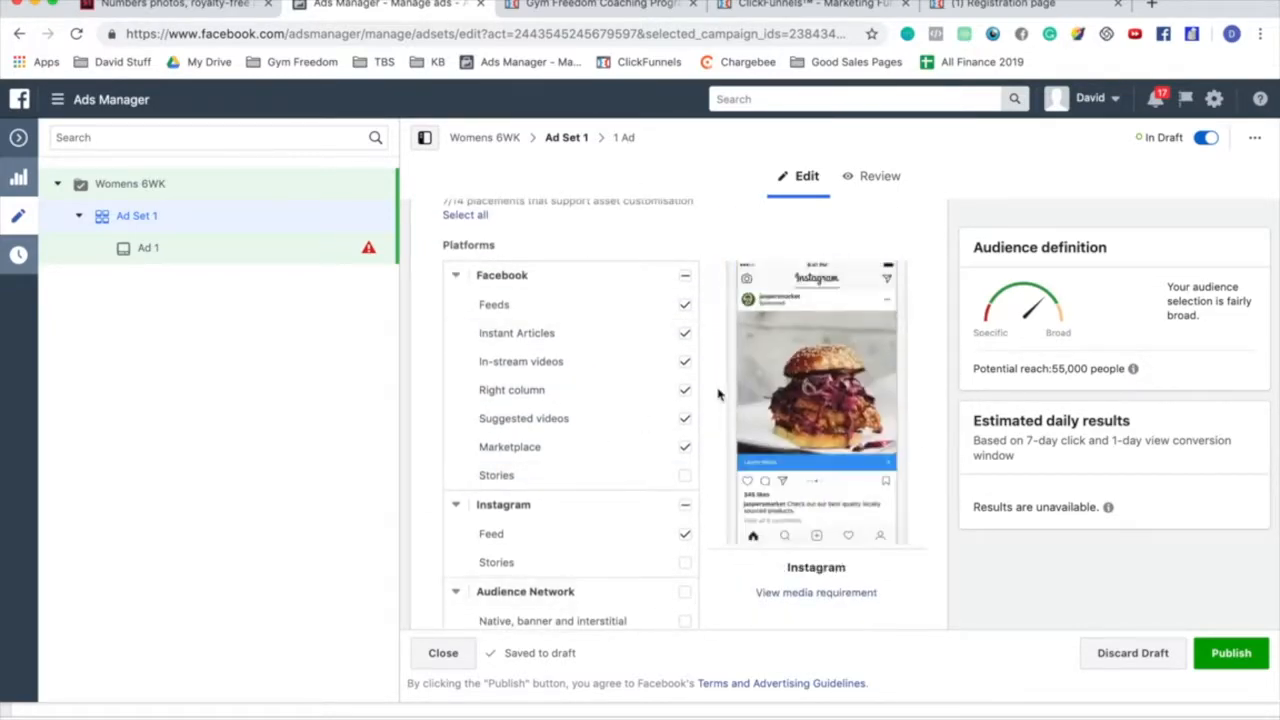
scroll(446, 320, "up", 1)
scroll(531, 278, "down", 5)
scroll(531, 278, "down", 3)
scroll(531, 278, "up", 3)
scroll(531, 278, "down", 6)
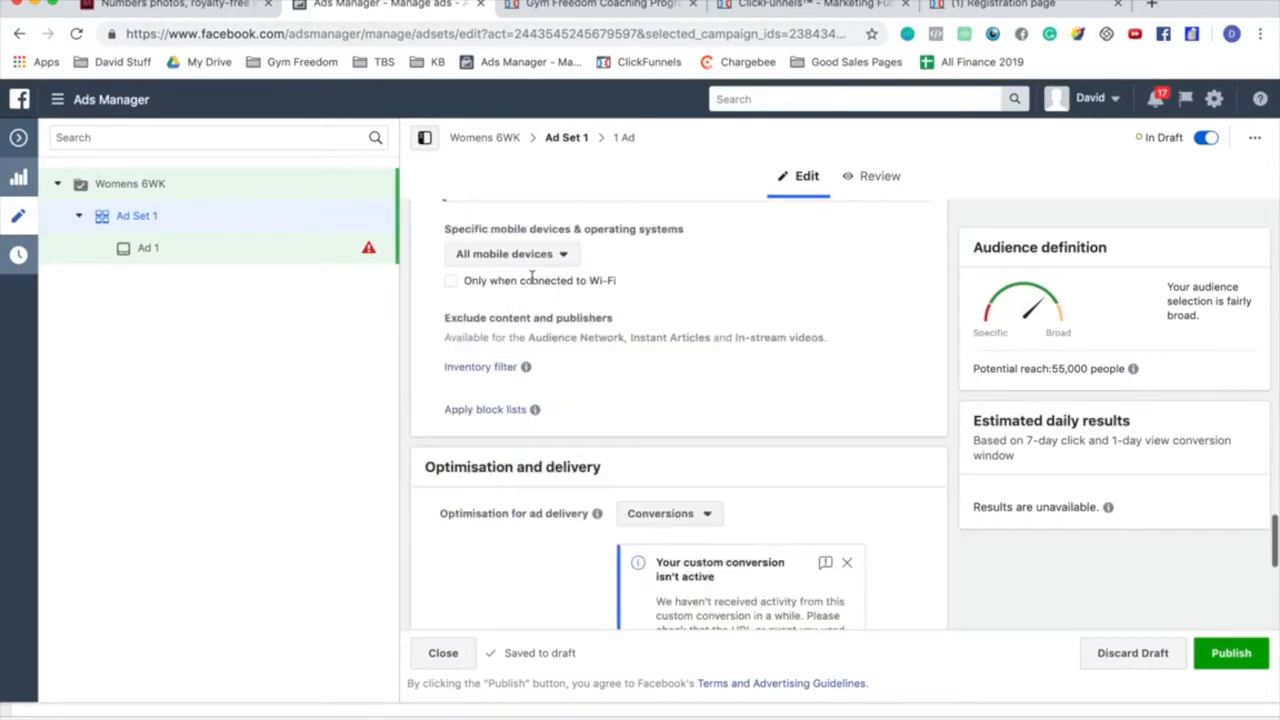
Step: Review the ad set's optimisation and delivery settings together with its placements, saved audience and schedule
scroll(532, 284, "down", 4)
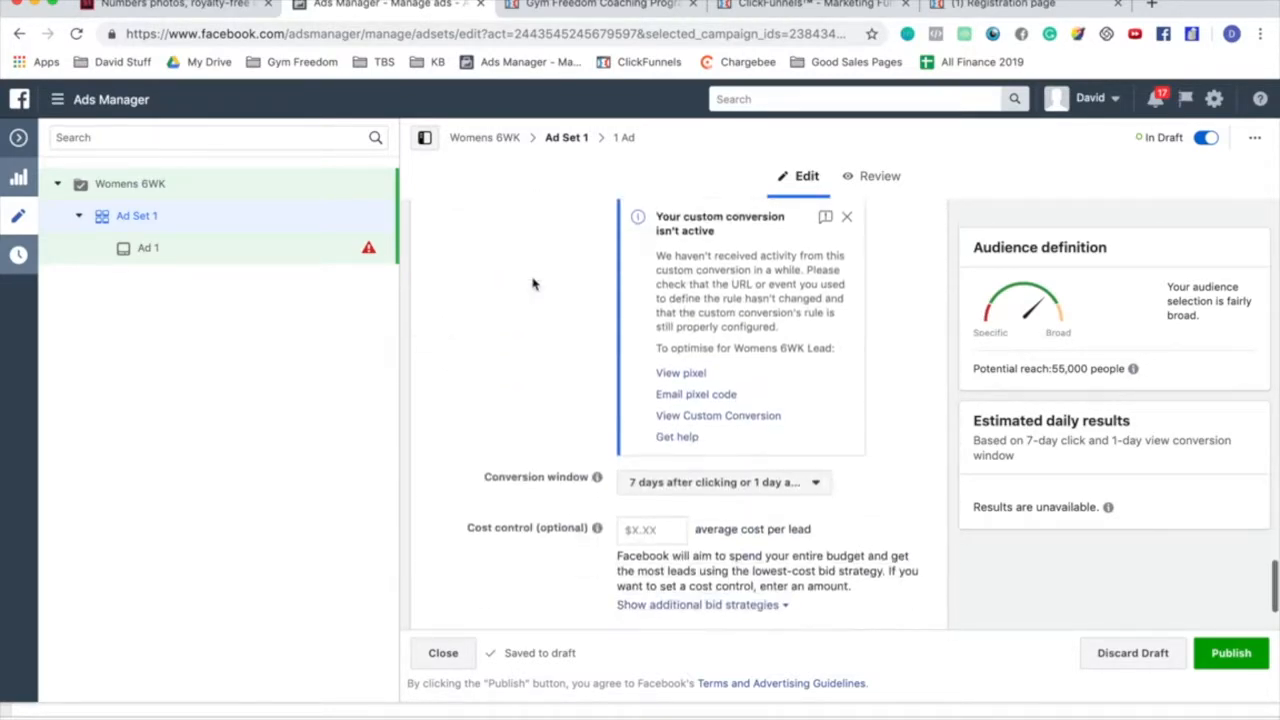
scroll(532, 284, "up", 5)
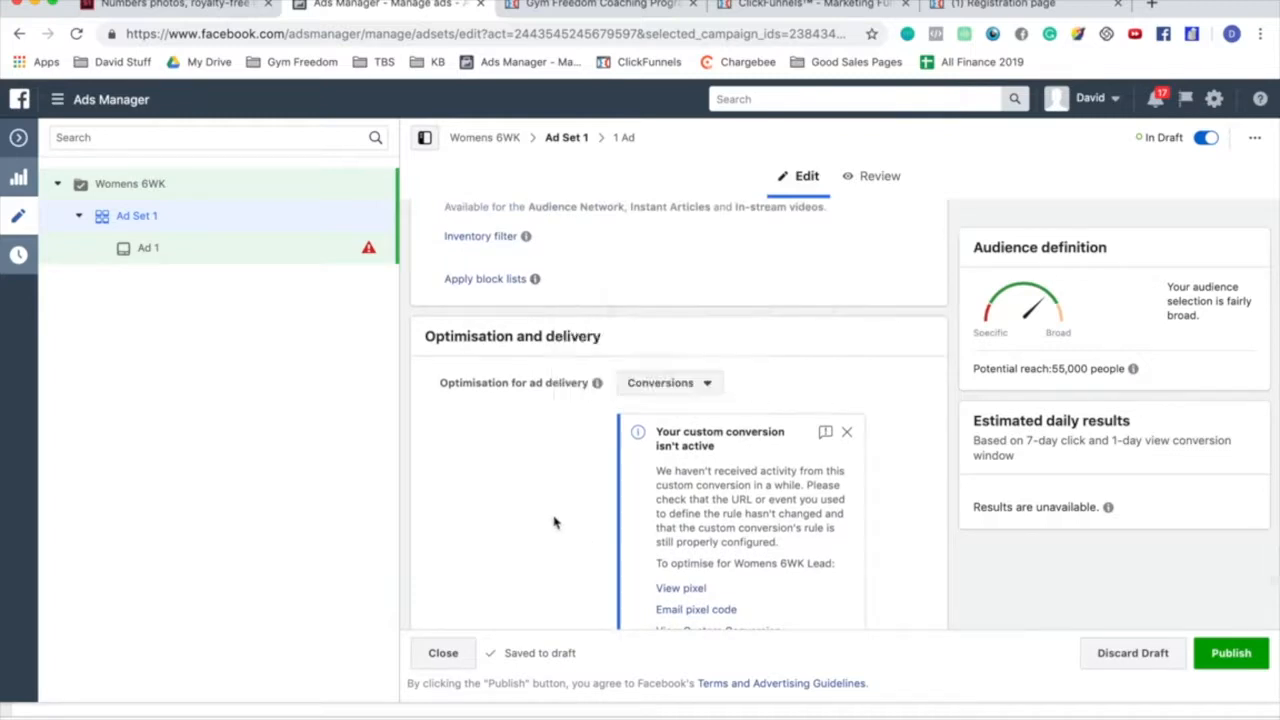
scroll(556, 522, "down", 5)
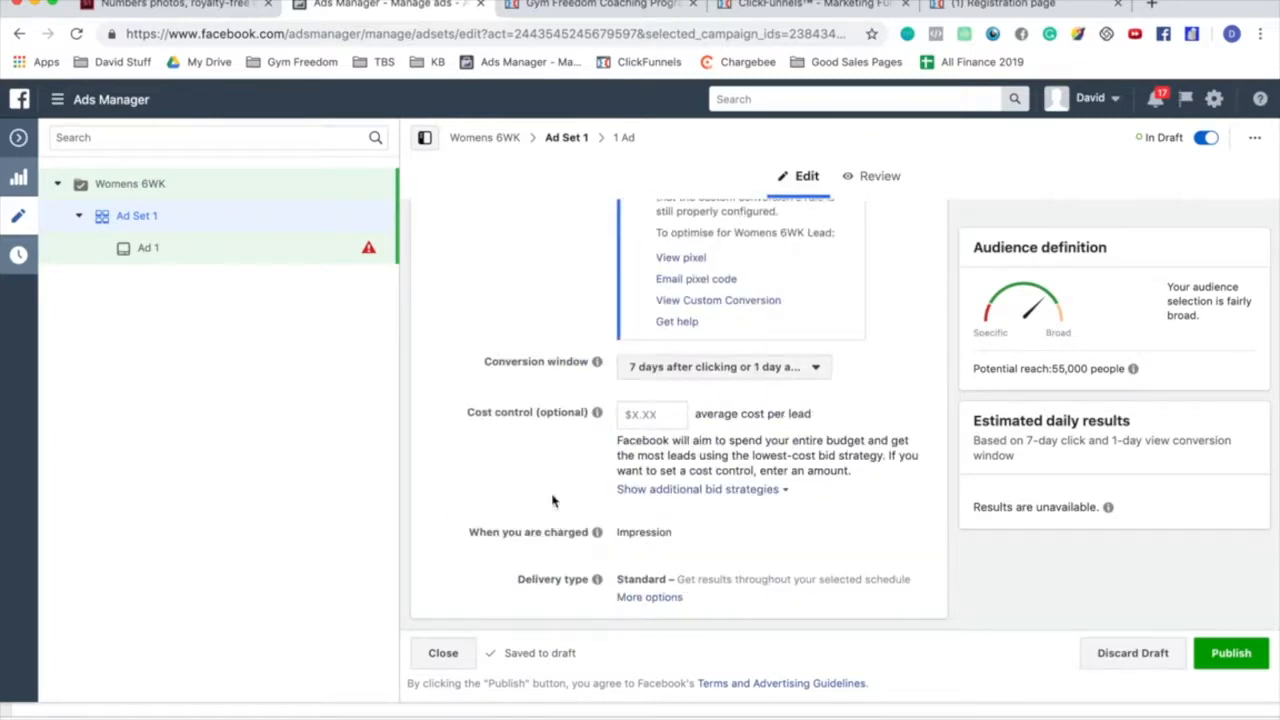
scroll(551, 471, "up", 10)
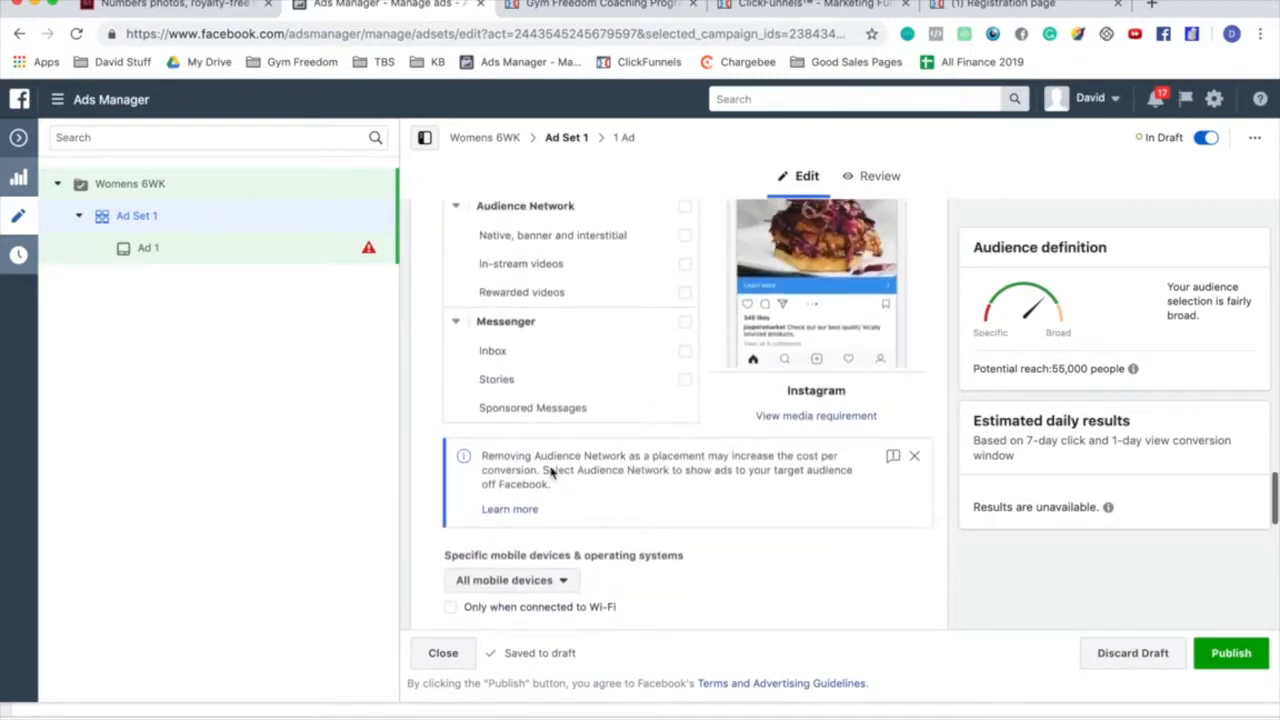
scroll(661, 497, "down", 10)
scroll(489, 360, "up", 4)
scroll(489, 360, "up", 12)
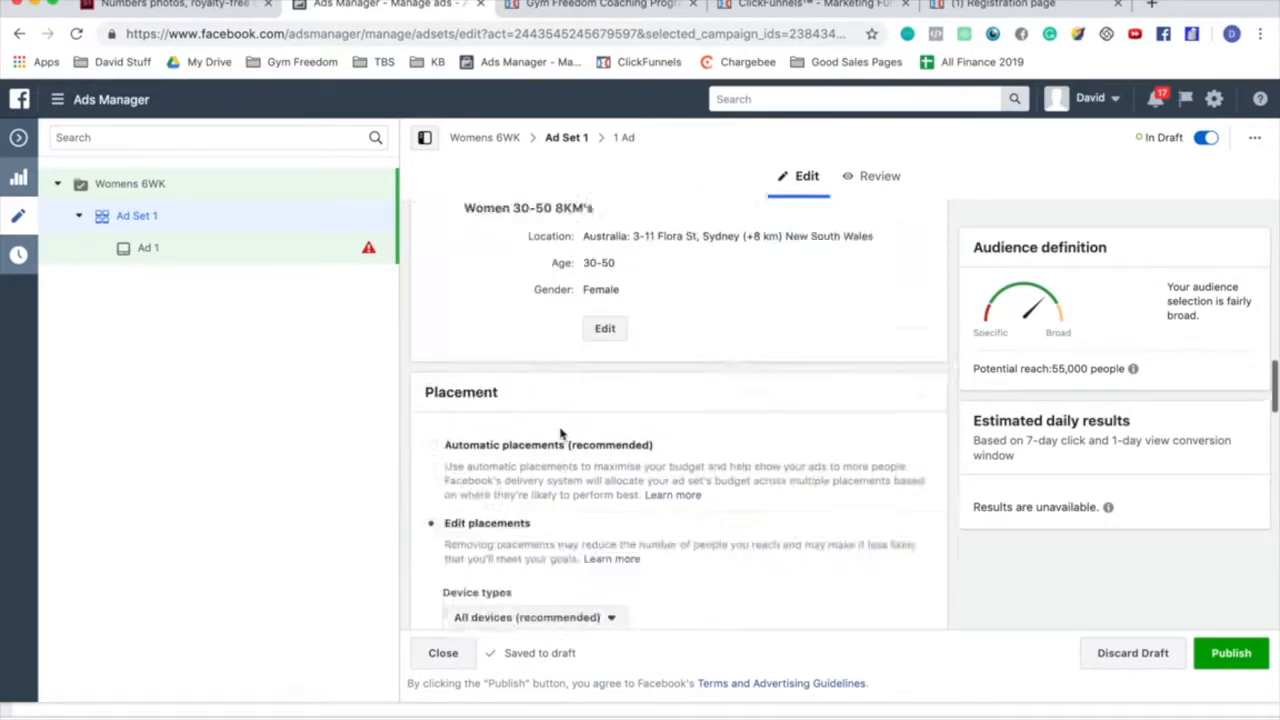
scroll(585, 443, "down", 3)
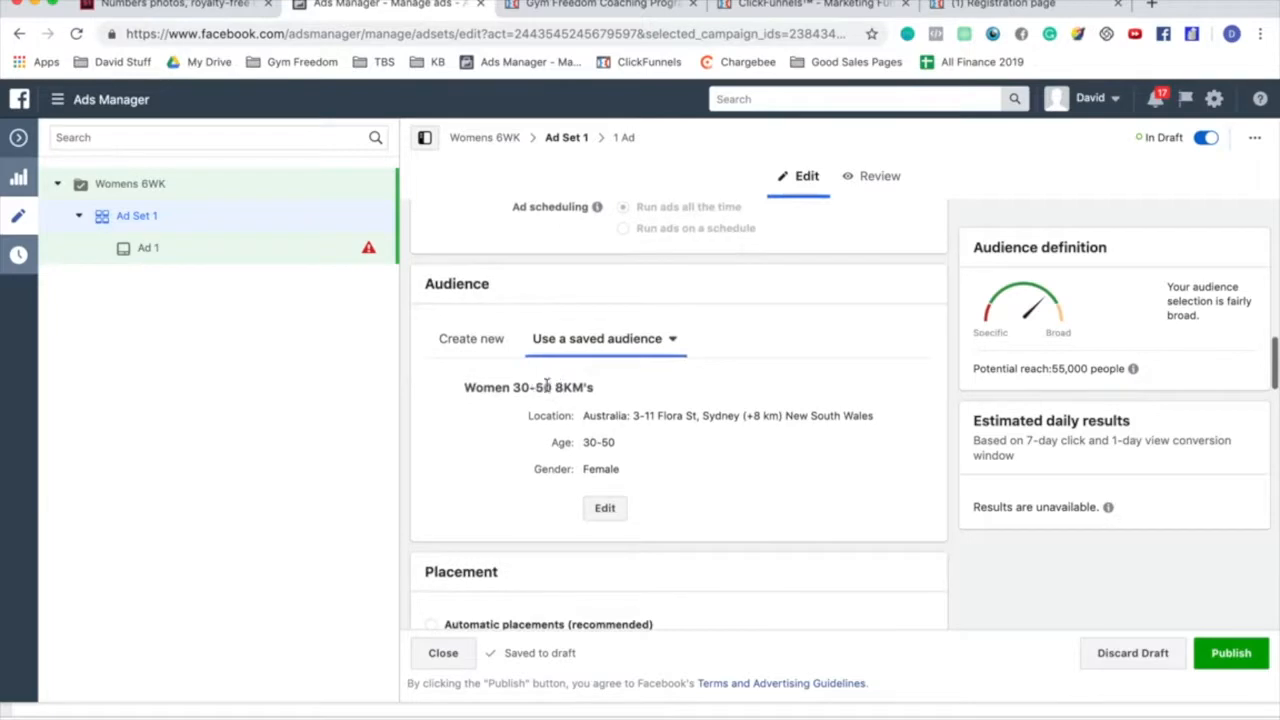
scroll(547, 387, "down", 4)
scroll(558, 400, "down", 4)
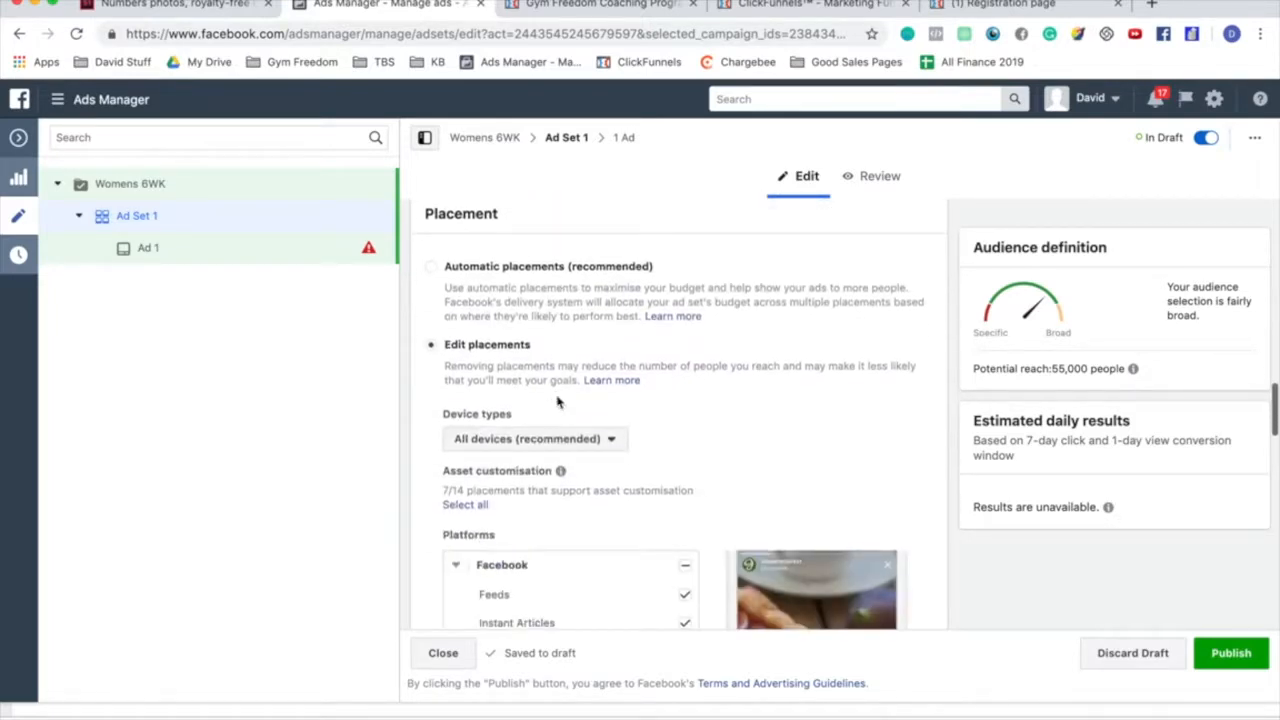
scroll(650, 530, "down", 1)
scroll(650, 533, "up", 10)
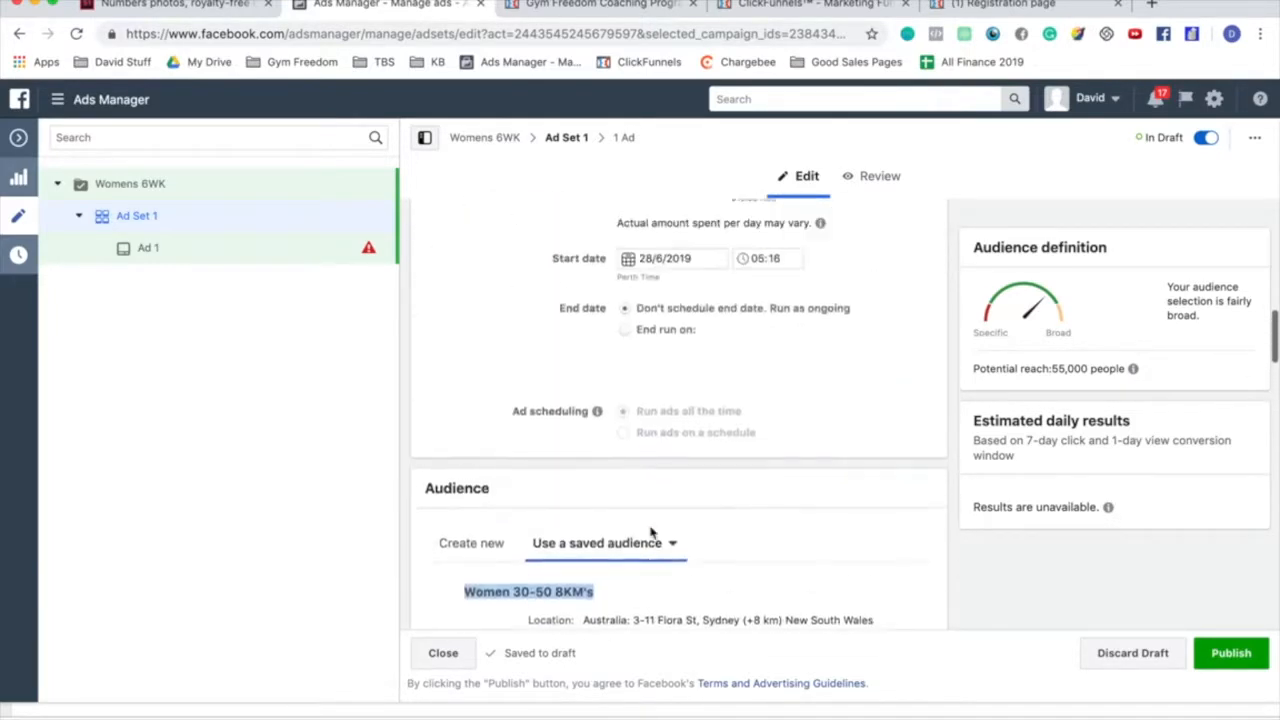
Step: Open Ad 1 and check which Facebook Pages are available for the ad's identity
left_click(199, 264)
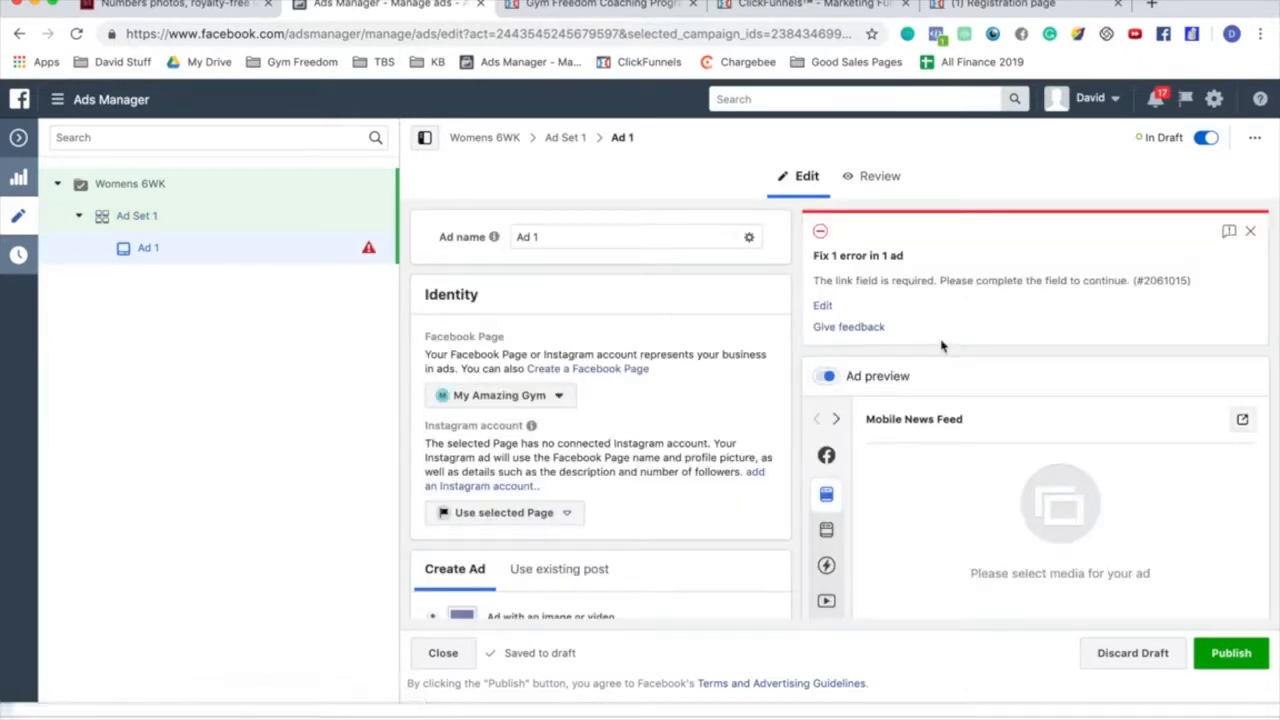
scroll(598, 326, "down", 1)
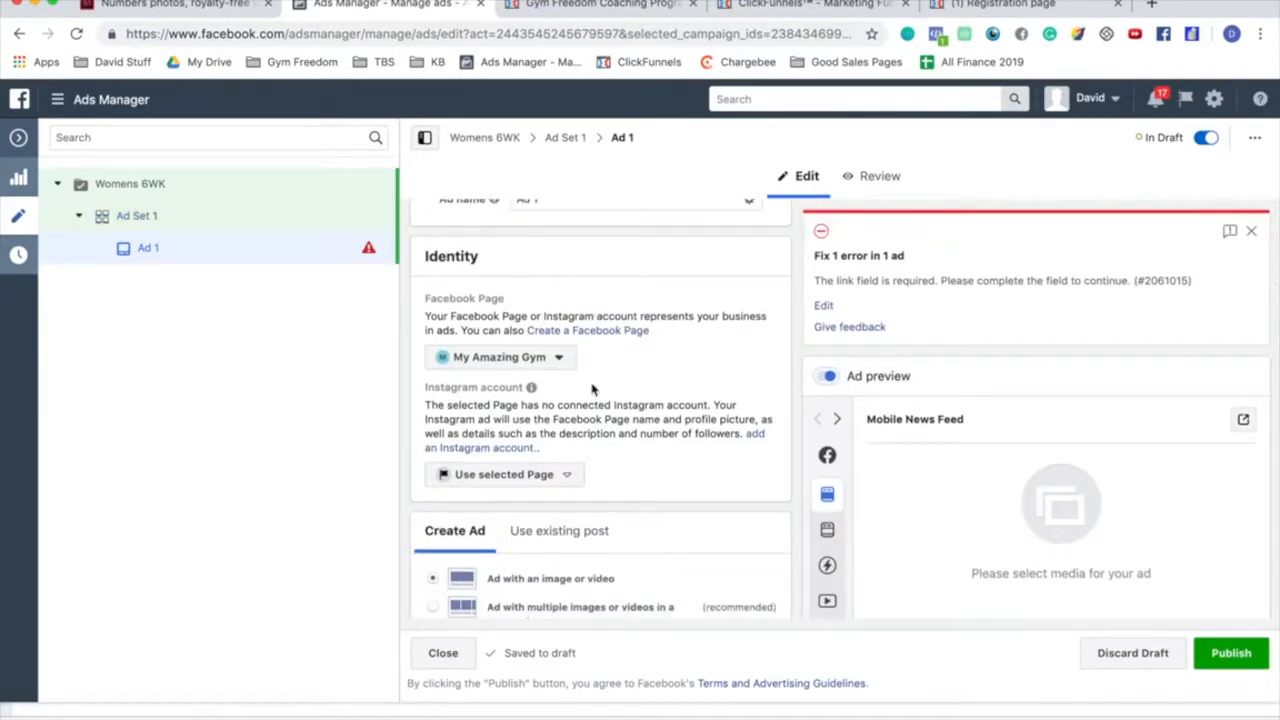
triple_click(495, 299)
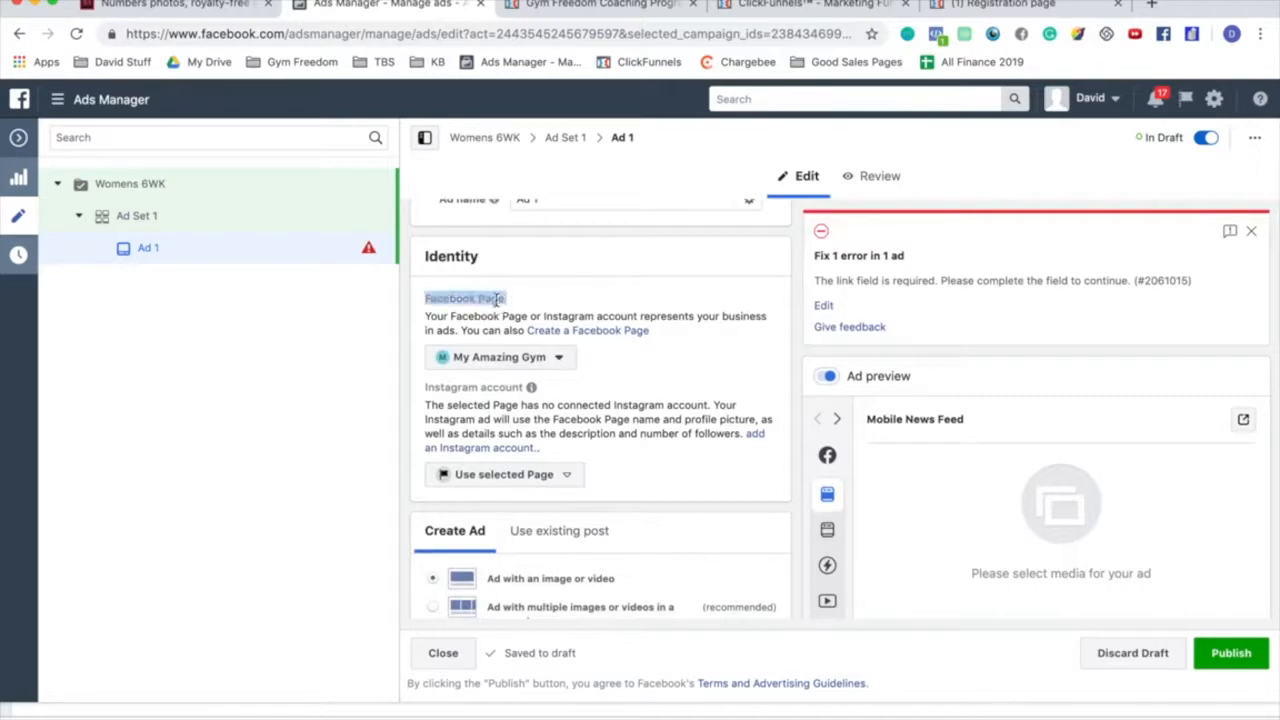
left_click(557, 359)
left_click(537, 434)
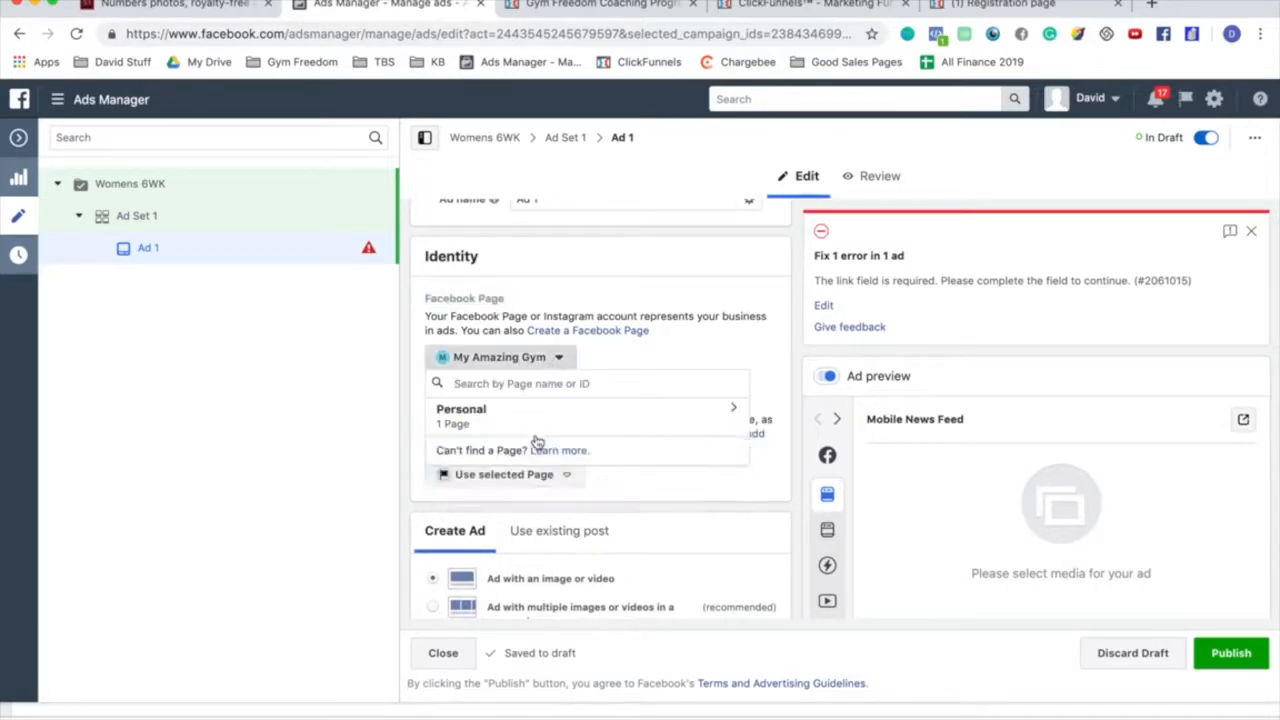
left_click(606, 292)
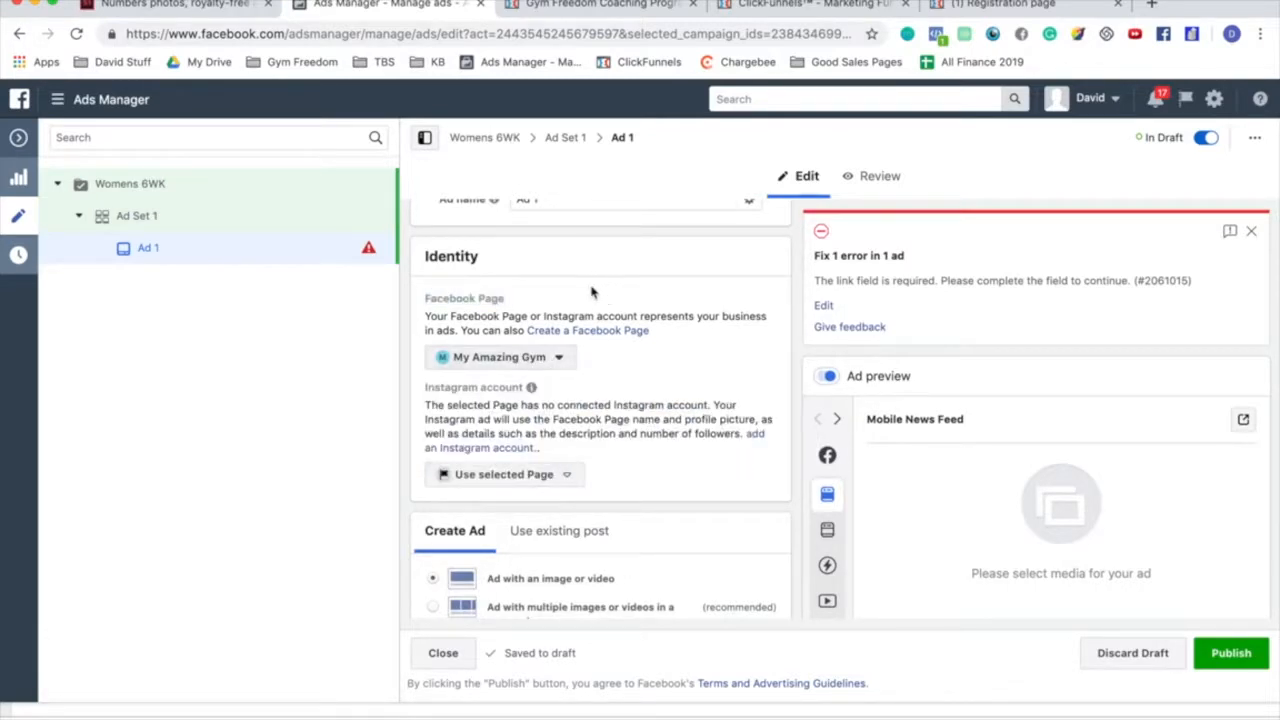
left_click(549, 360)
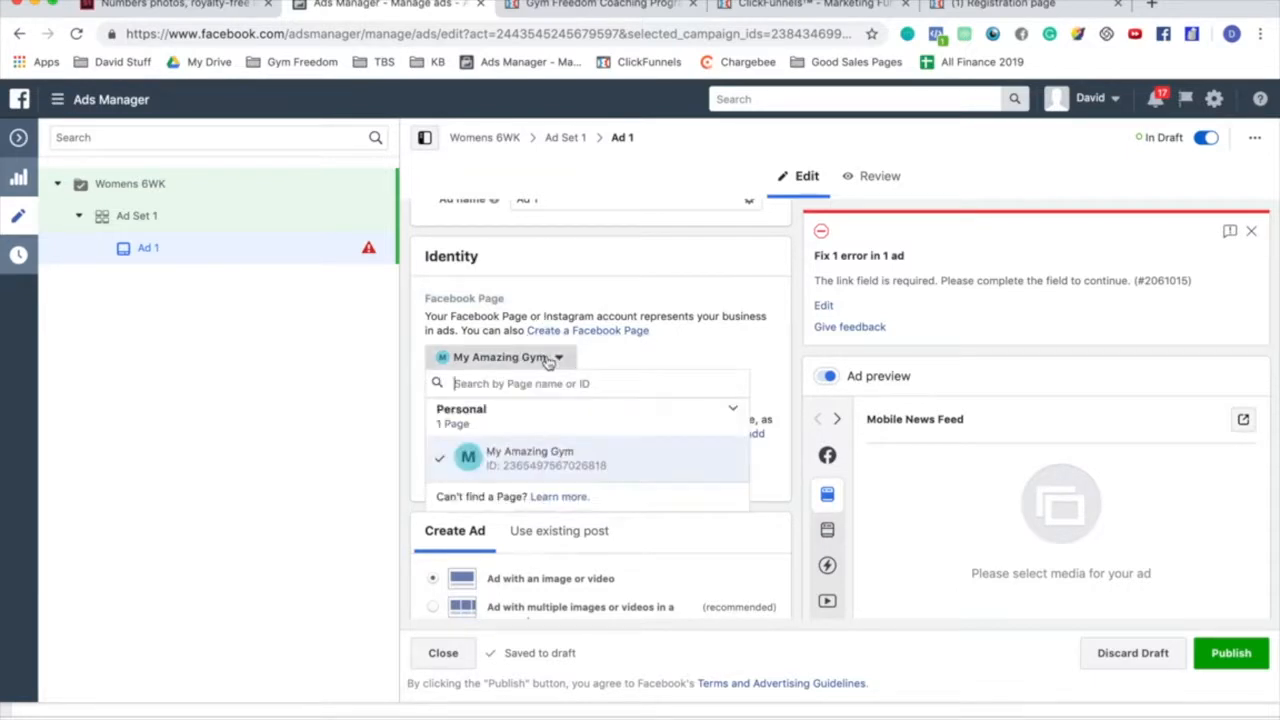
left_click(599, 289)
Step: Check the Instagram account information and the available account choices in the ad's identity settings
scroll(599, 289, "down", 3)
scroll(565, 320, "up", 1)
mouse_move(531, 298)
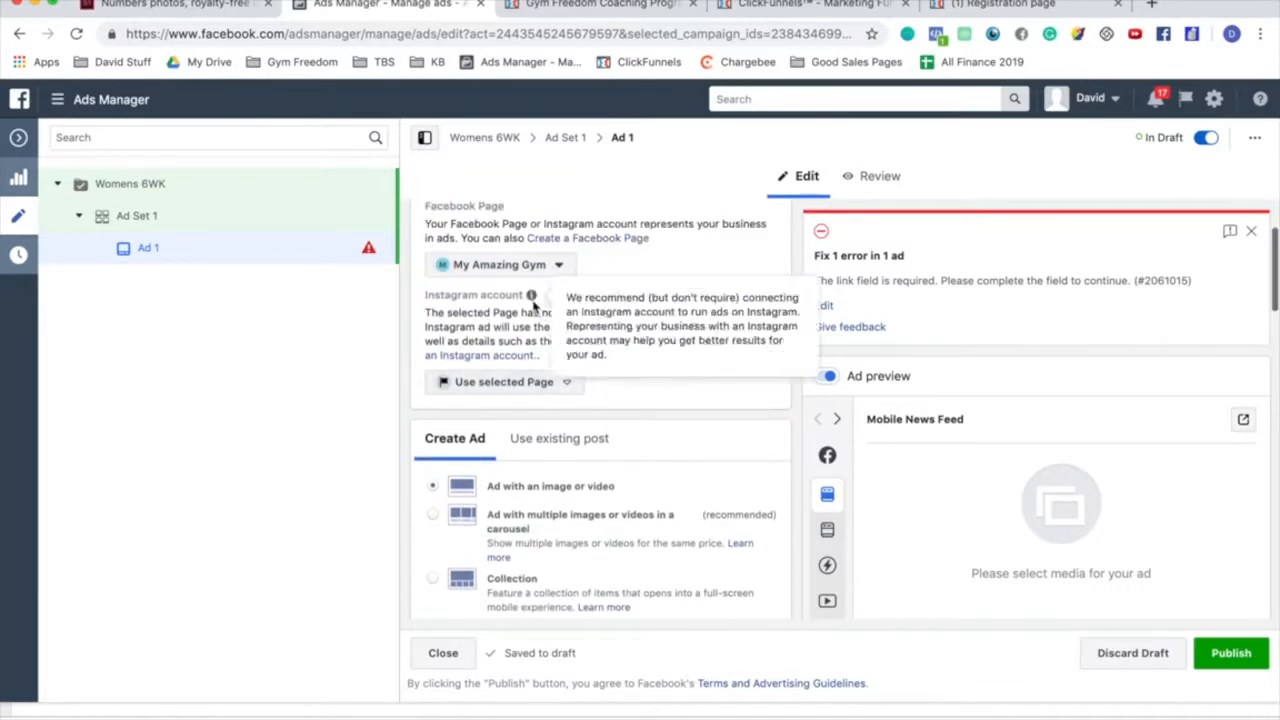
left_click(565, 385)
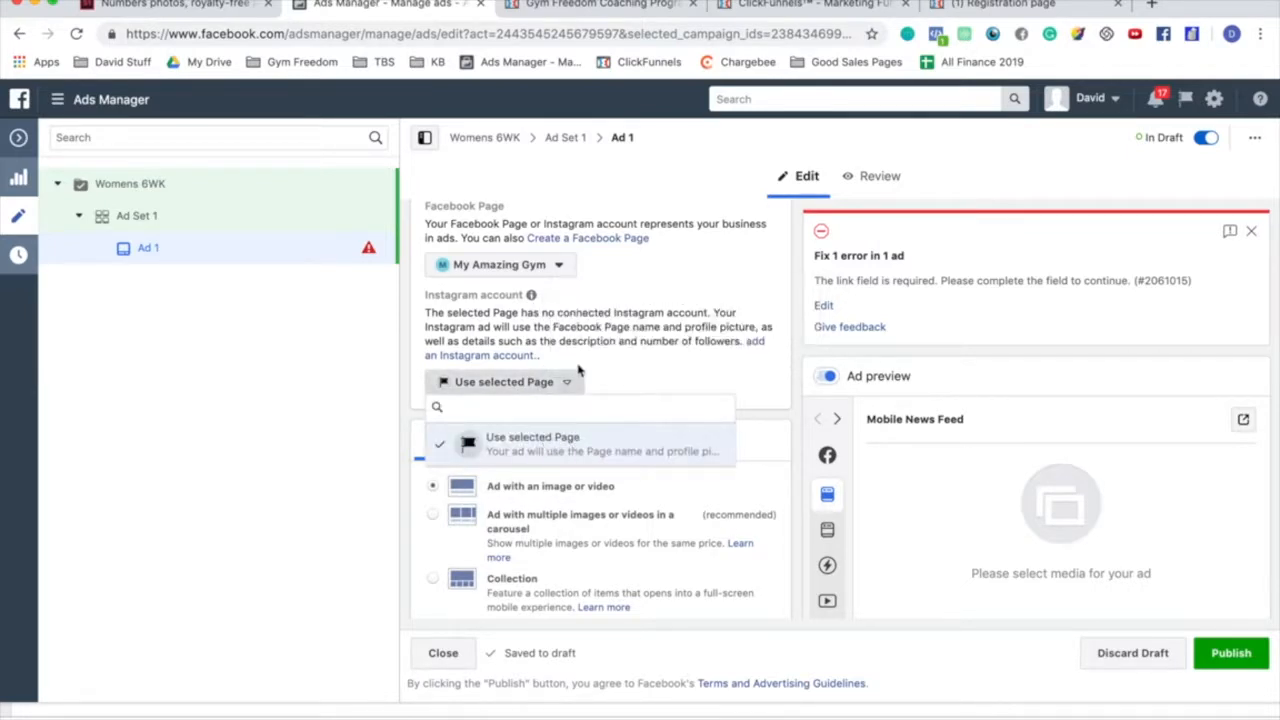
triple_click(595, 320)
left_click(595, 320)
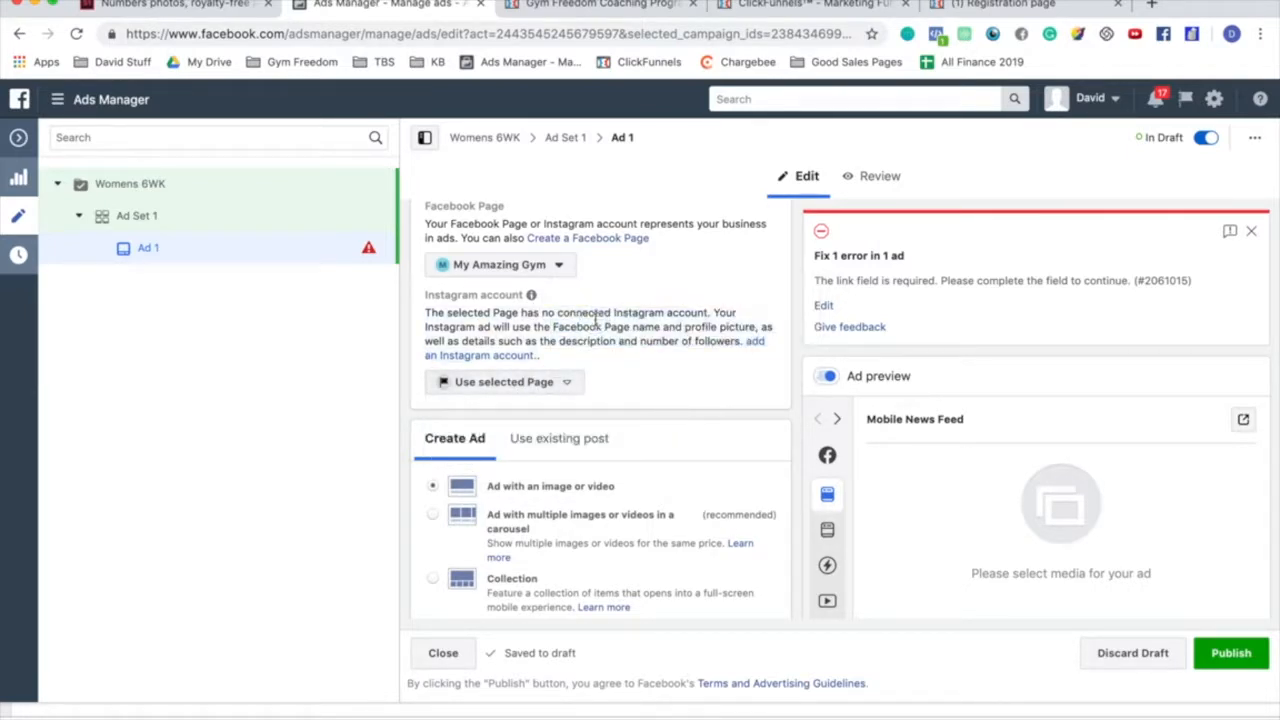
Step: Look at the form for connecting an existing Instagram account to the Page and leave it without connecting one
left_click(752, 343)
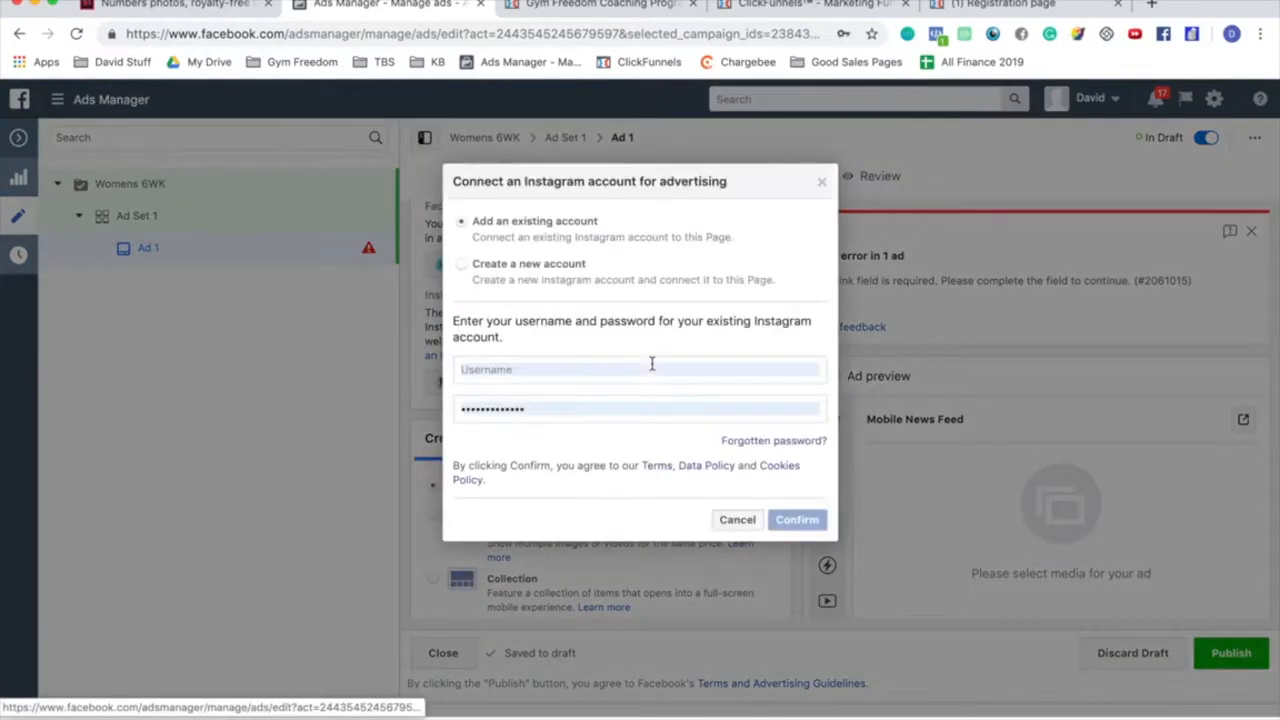
left_click(587, 368)
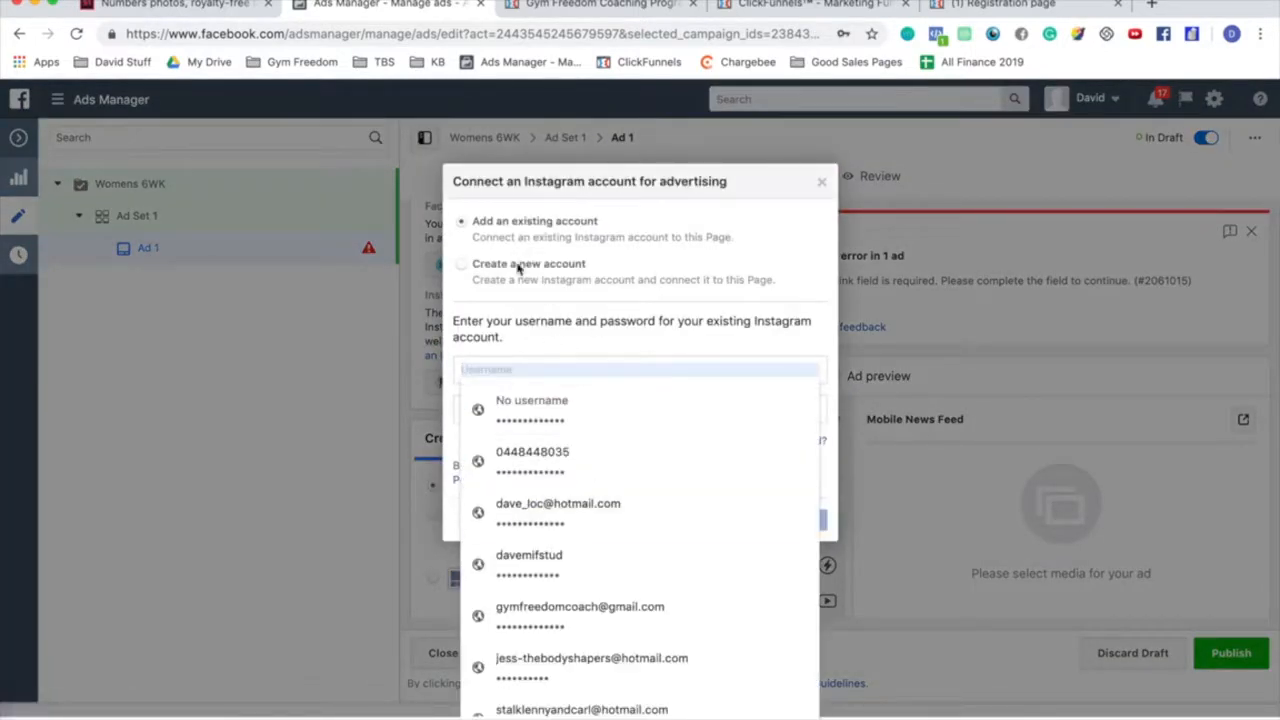
left_click(512, 232)
left_click(581, 368)
left_click(320, 432)
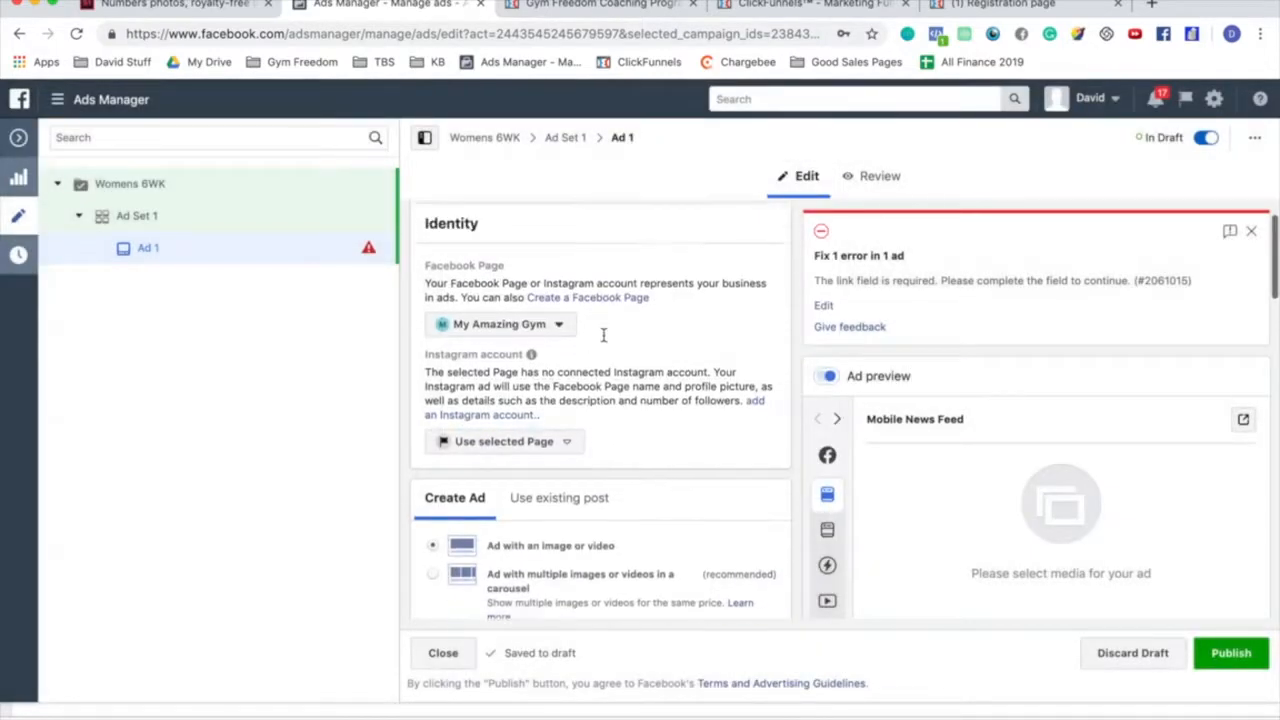
left_click(572, 452)
left_click(715, 425)
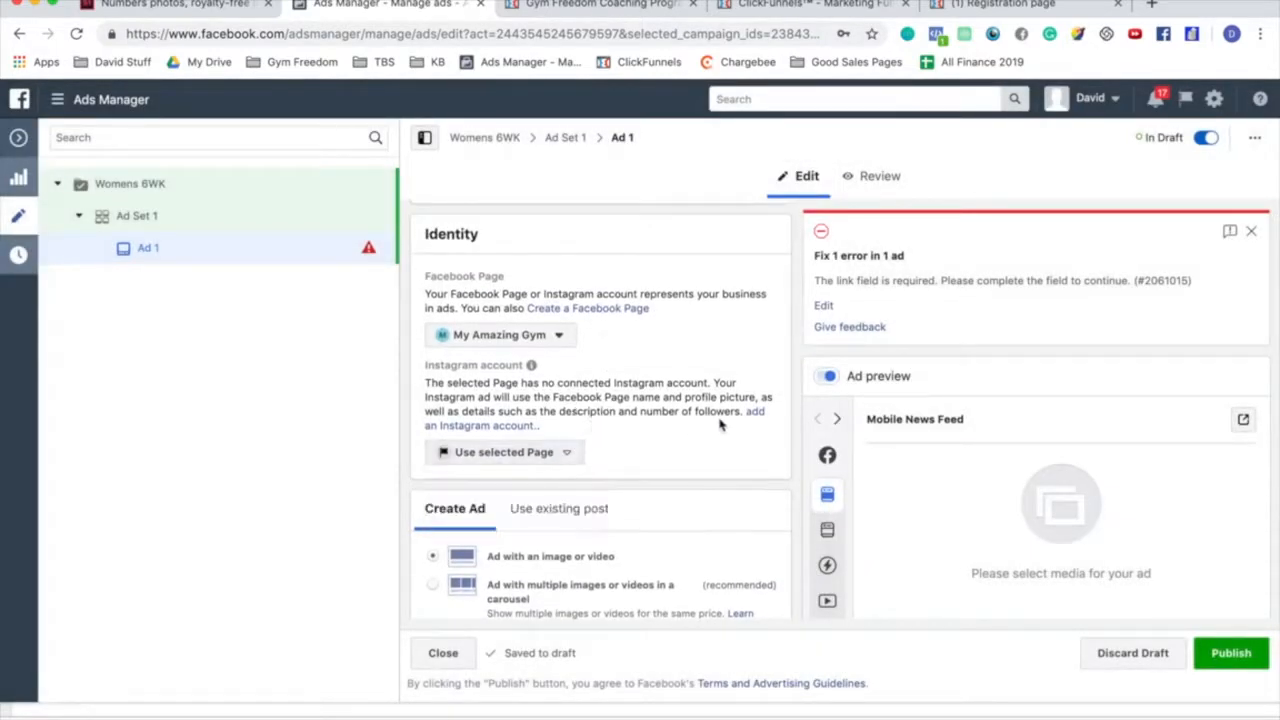
Step: Examine Ad 1's format options, image guidelines, primary text, website URL, headline and call-to-action fields
scroll(642, 290, "down", 3)
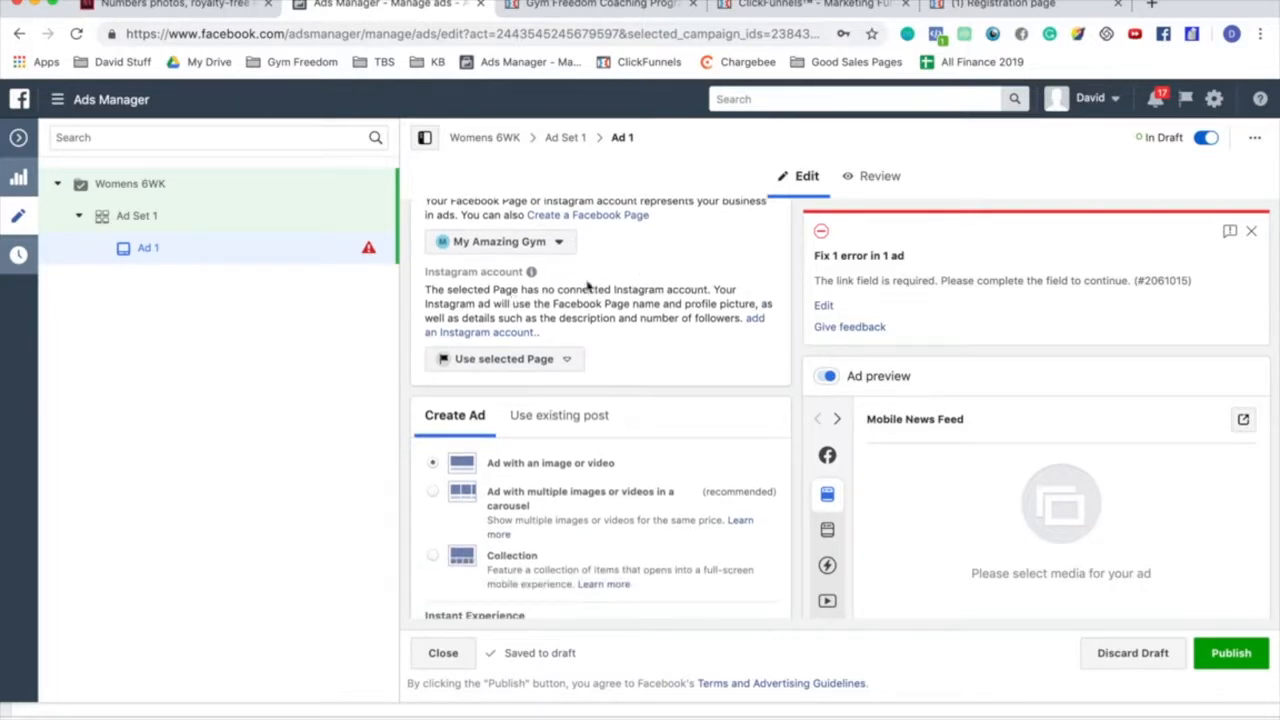
scroll(588, 287, "down", 2)
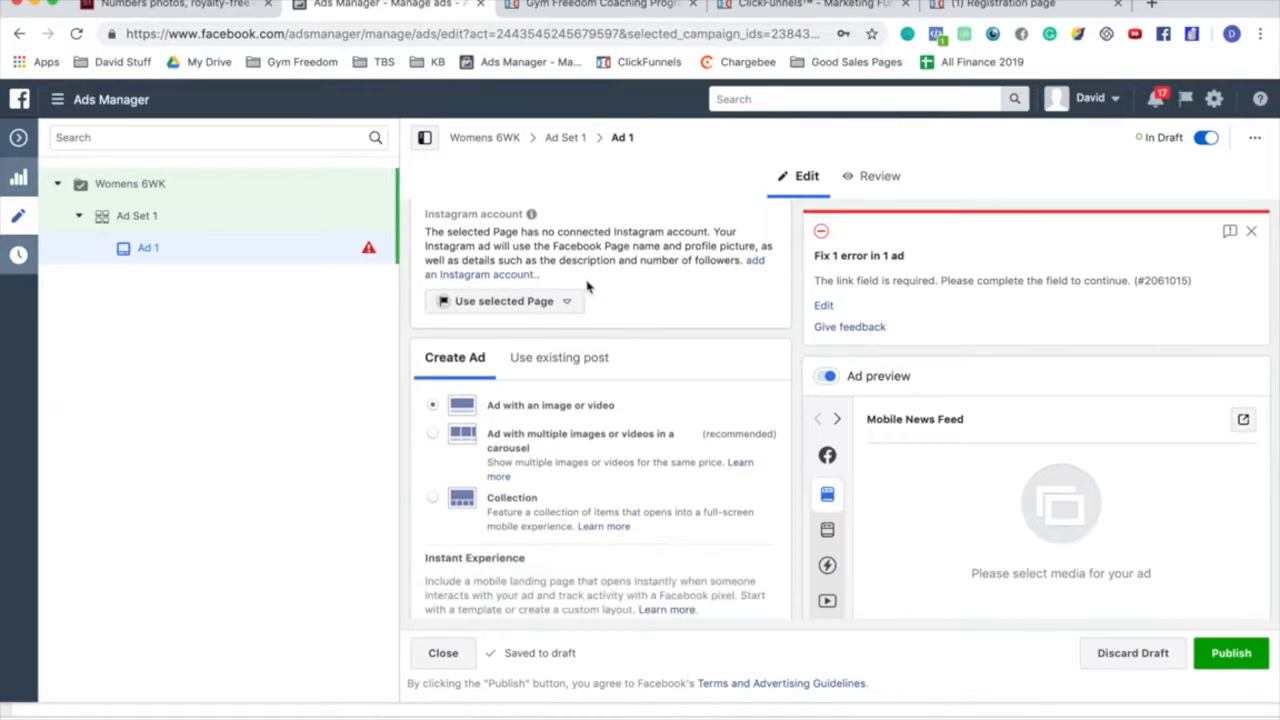
scroll(587, 287, "down", 3)
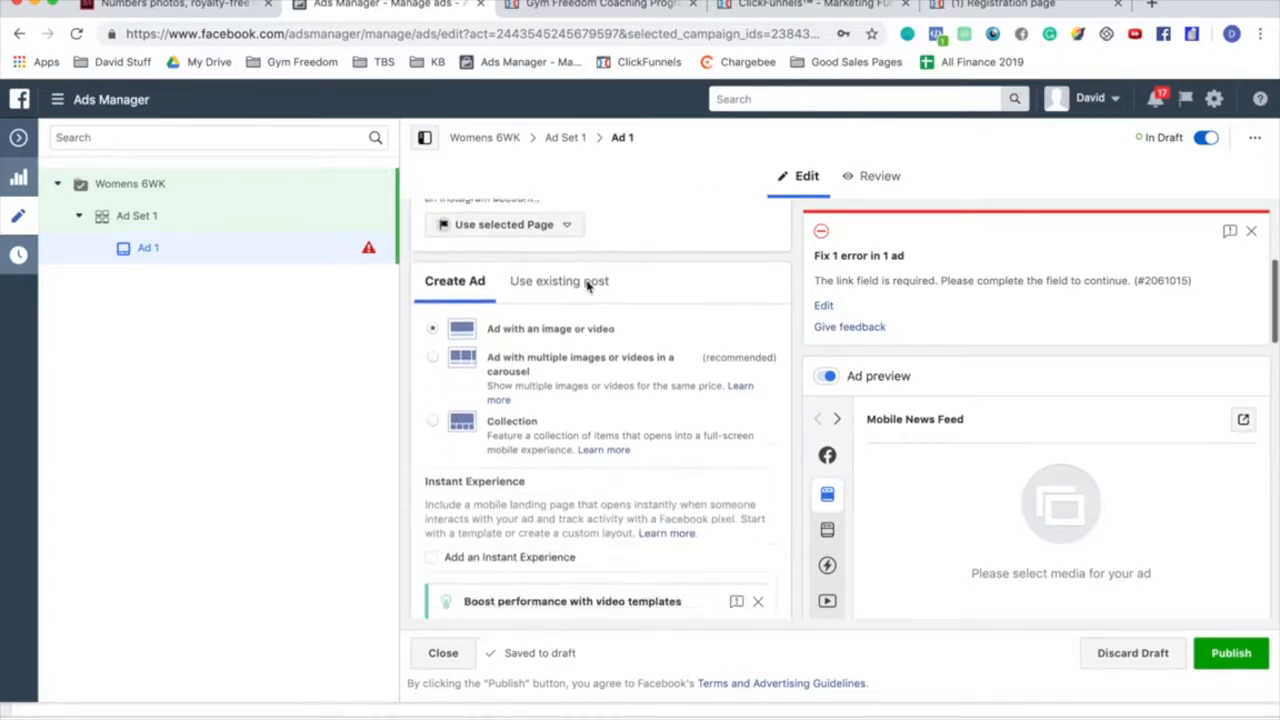
scroll(588, 287, "down", 2)
scroll(588, 287, "up", 2)
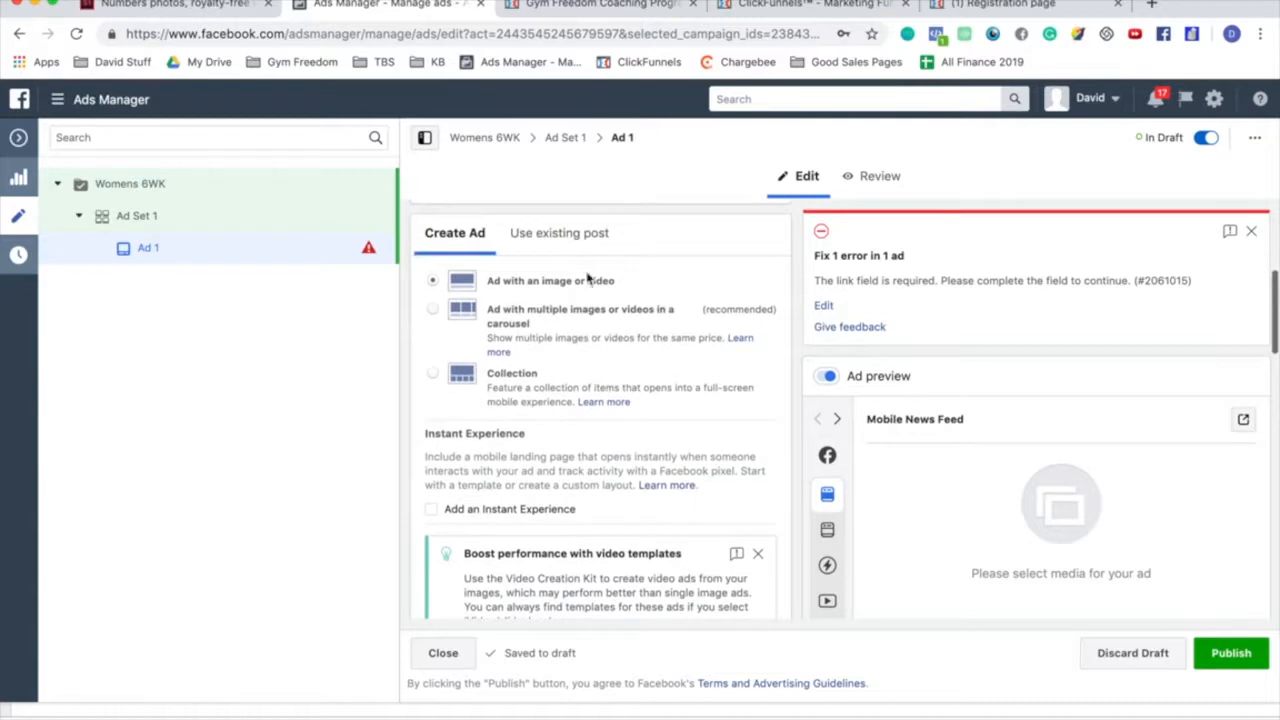
scroll(550, 348, "down", 12)
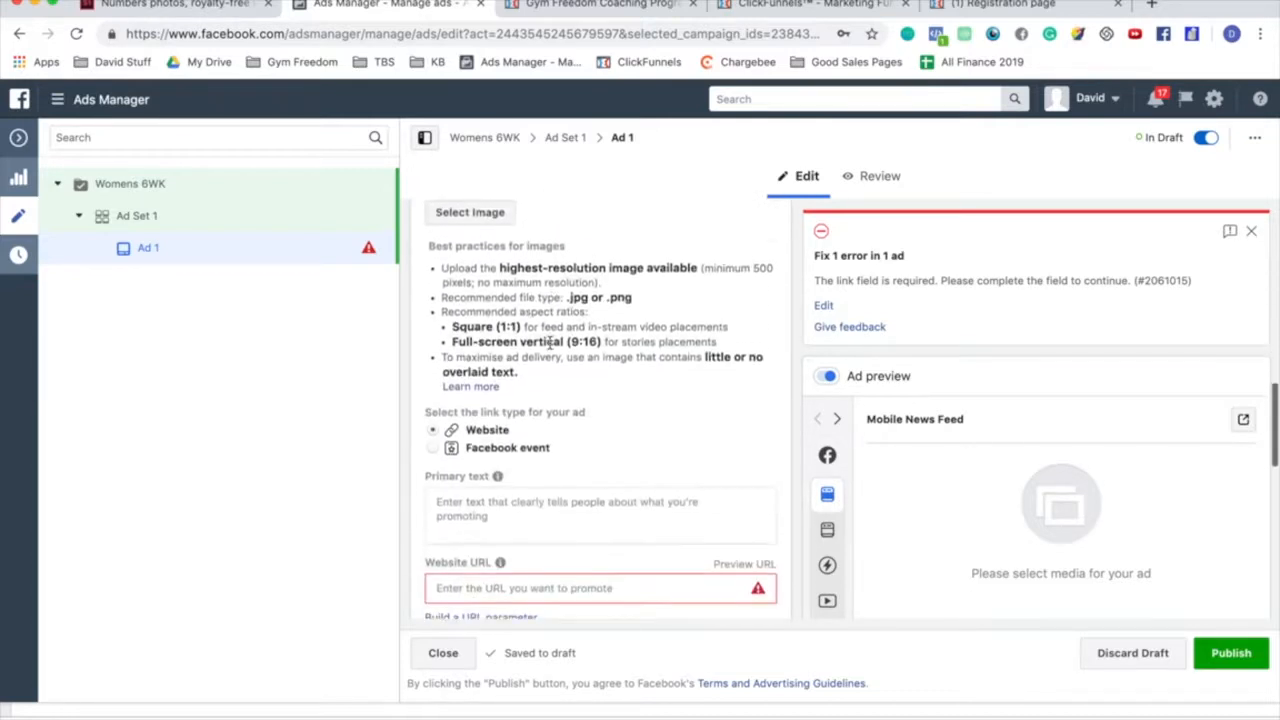
scroll(550, 346, "down", 2)
left_click(549, 319)
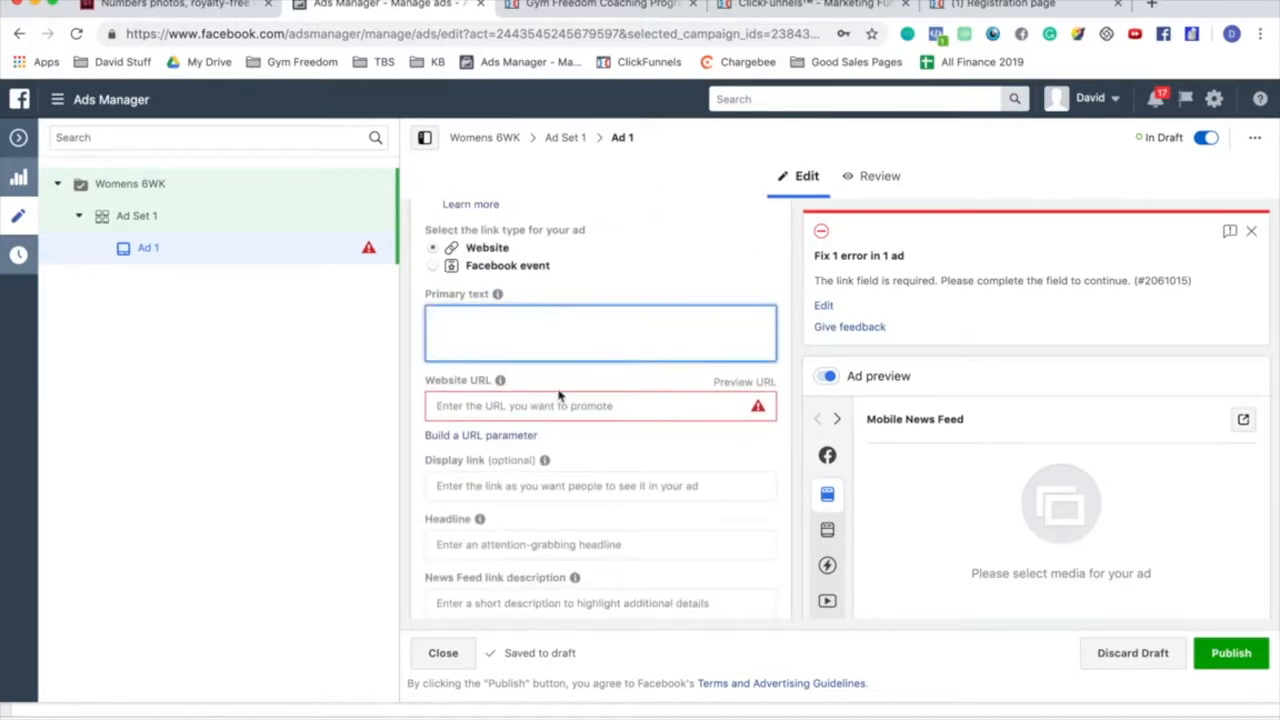
left_click(540, 406)
scroll(578, 432, "down", 3)
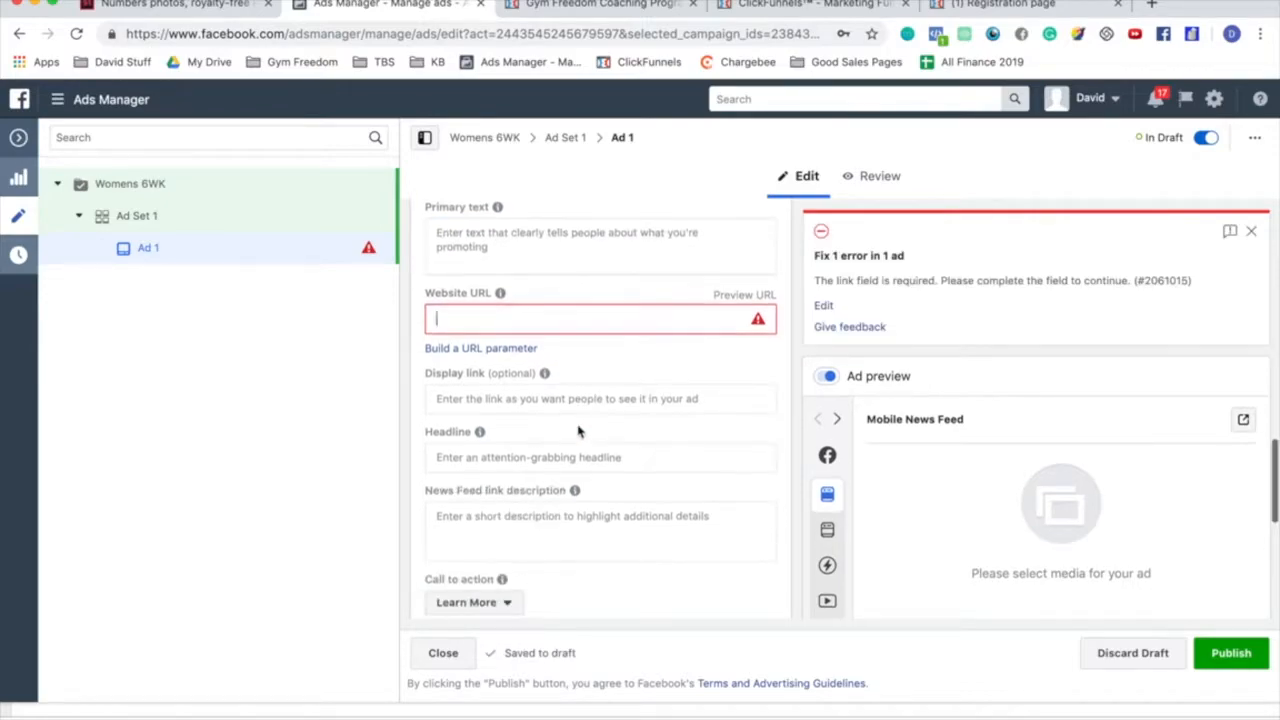
scroll(578, 432, "up", 12)
Step: Switch to the "Ad challenge first launch resources" document in Pages and read through the Ad #1 copy, headline and creative notes
key("ctrl+Up")
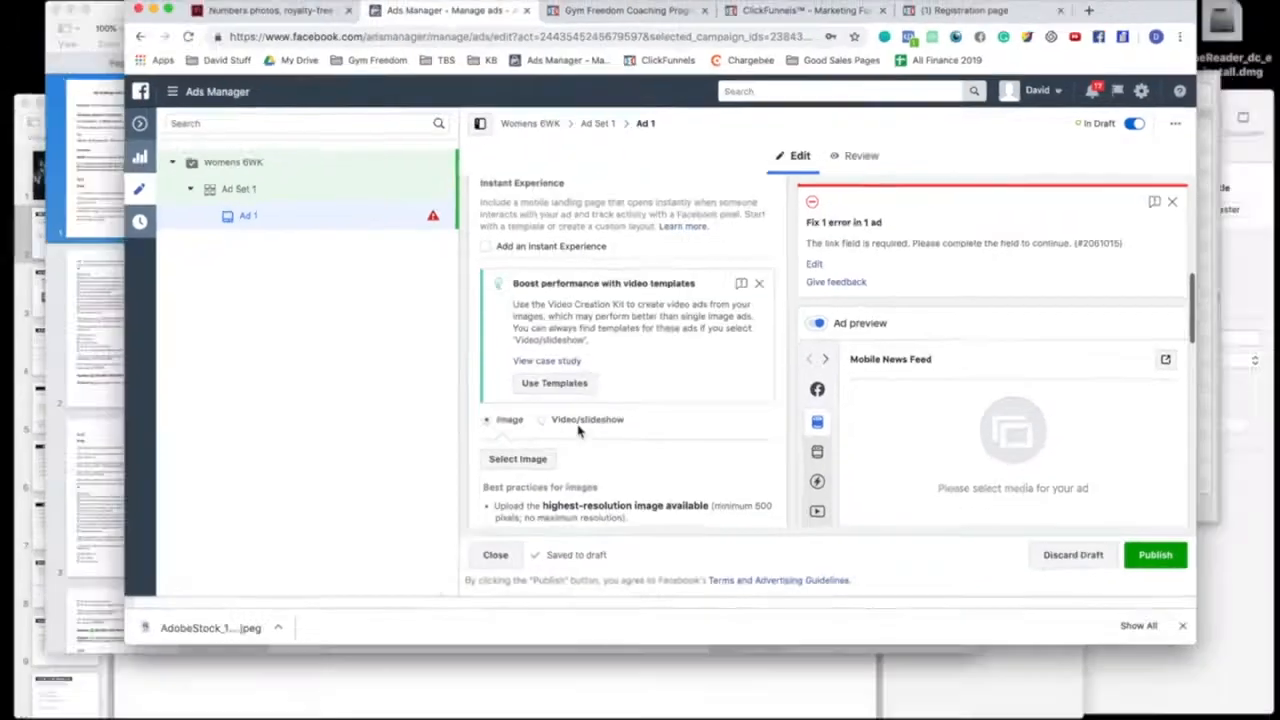
left_click(286, 240)
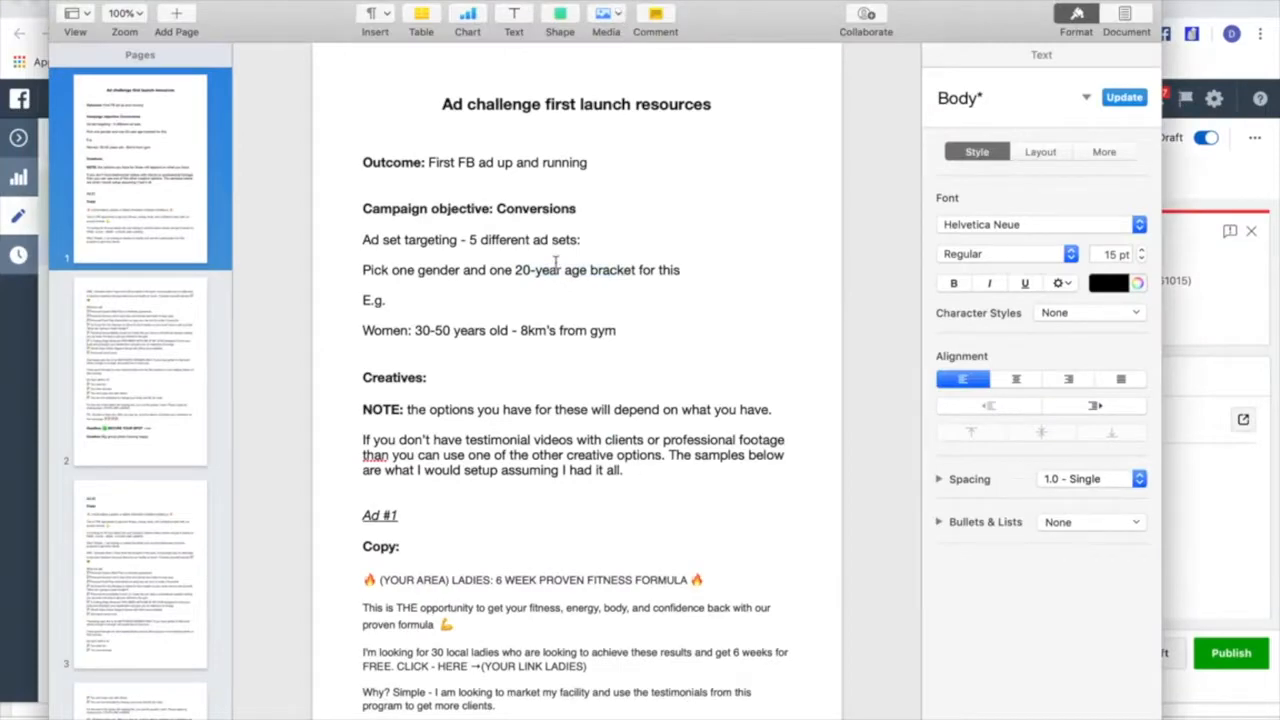
scroll(555, 262, "down", 15)
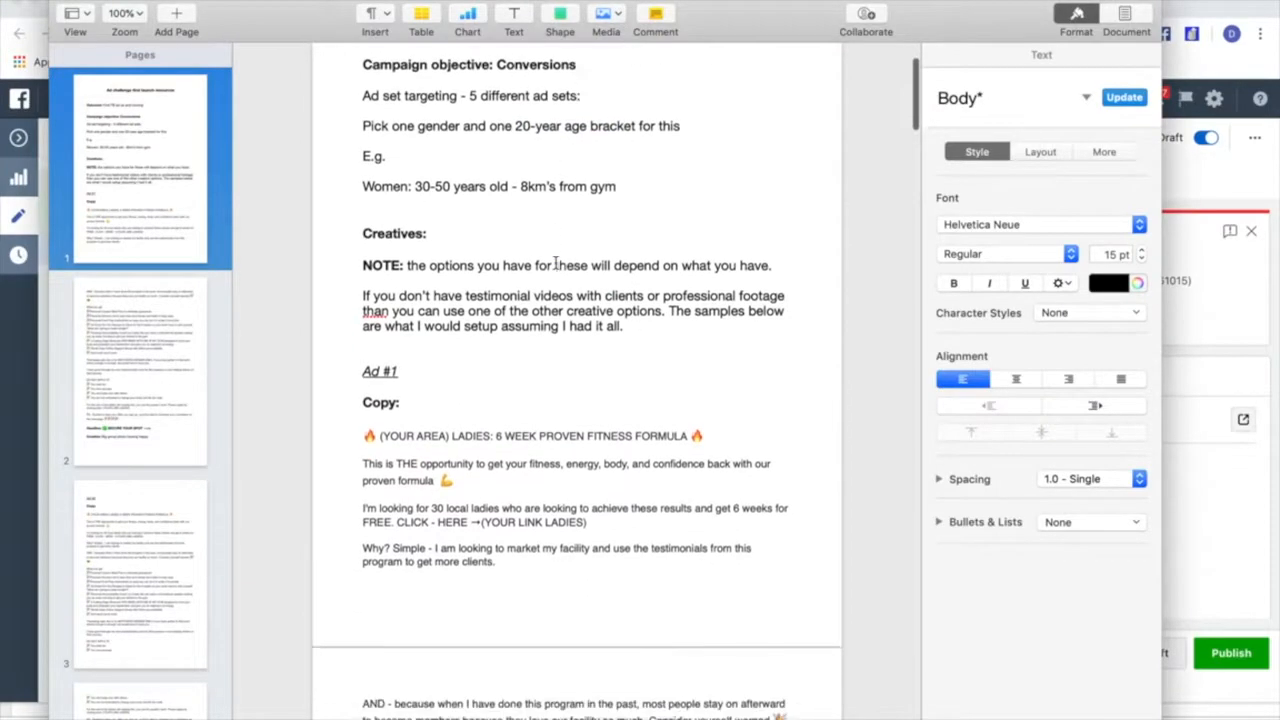
scroll(555, 262, "down", 10)
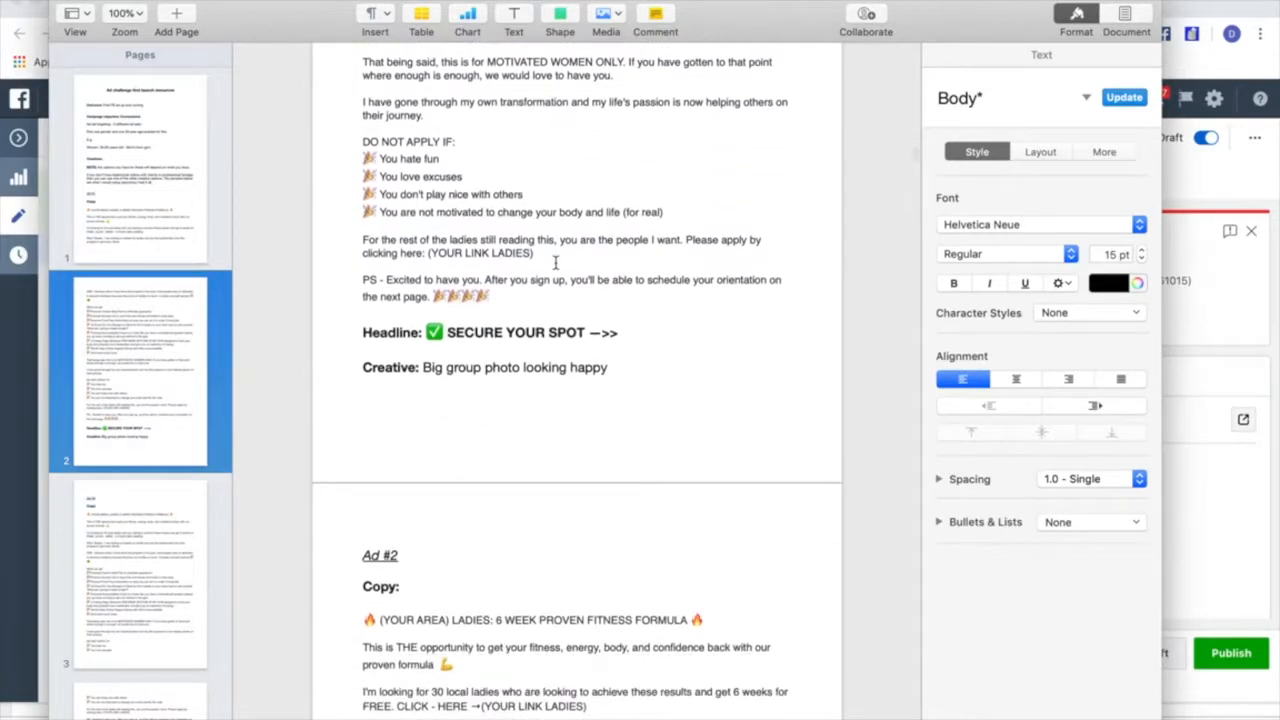
scroll(555, 262, "down", 7)
scroll(555, 262, "up", 15)
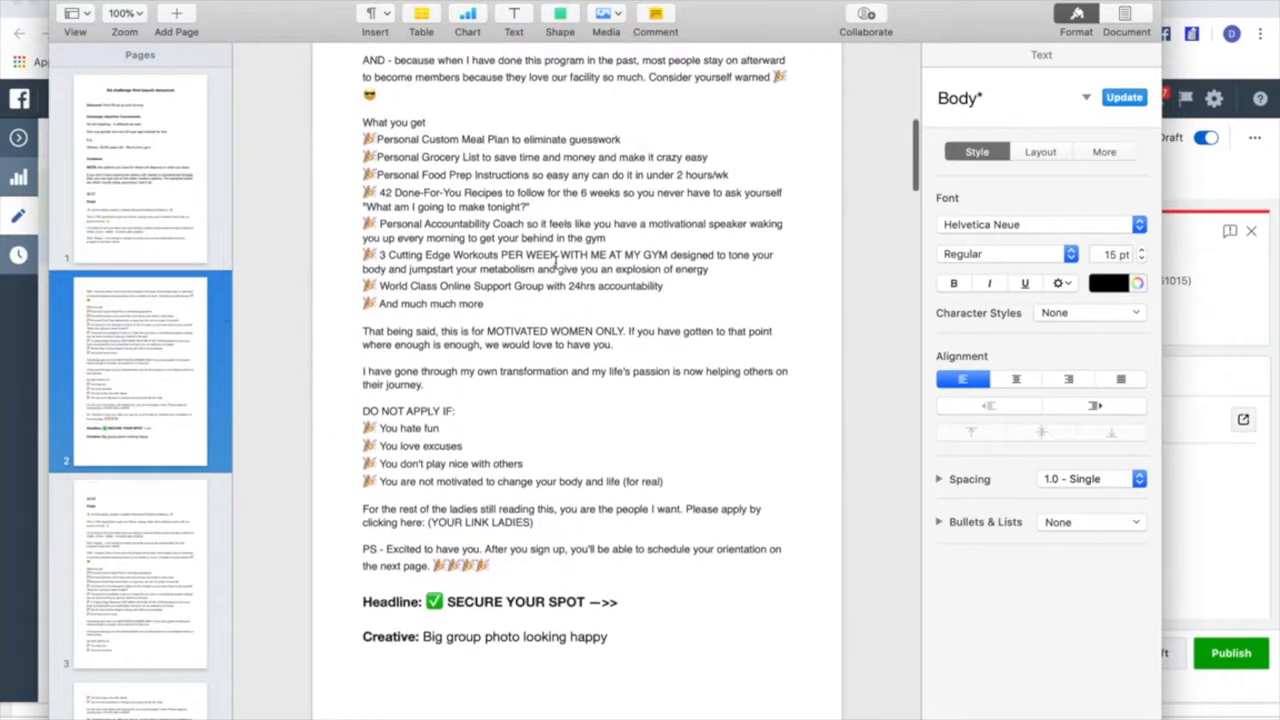
scroll(555, 262, "up", 14)
scroll(466, 273, "down", 1)
scroll(529, 409, "down", 20)
scroll(529, 409, "up", 20)
scroll(529, 409, "up", 2)
scroll(529, 409, "down", 1)
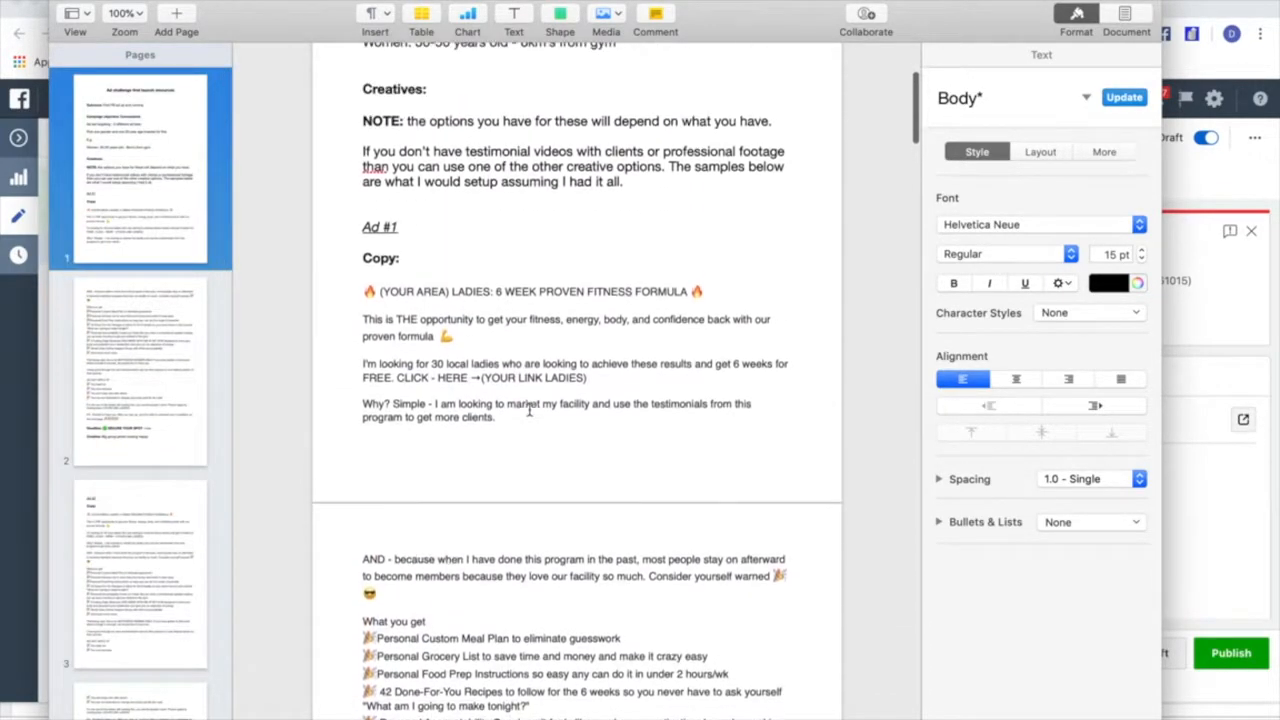
scroll(529, 409, "down", 3)
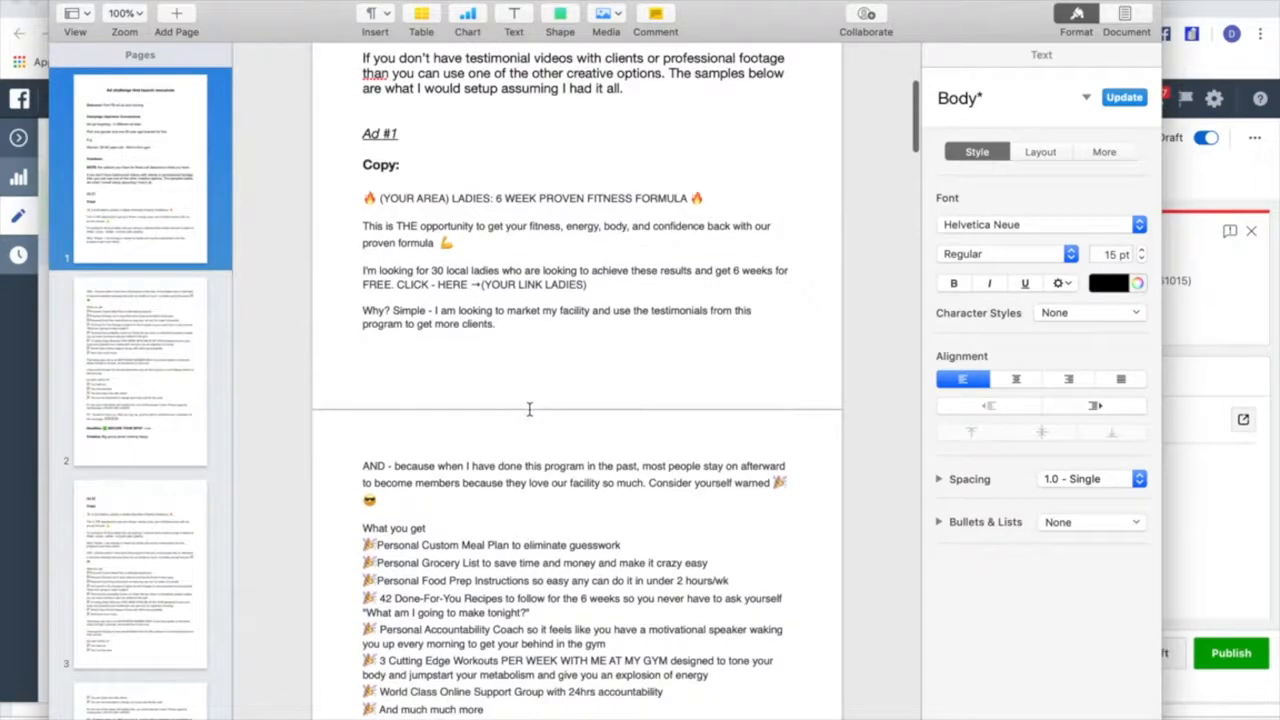
scroll(529, 409, "down", 20)
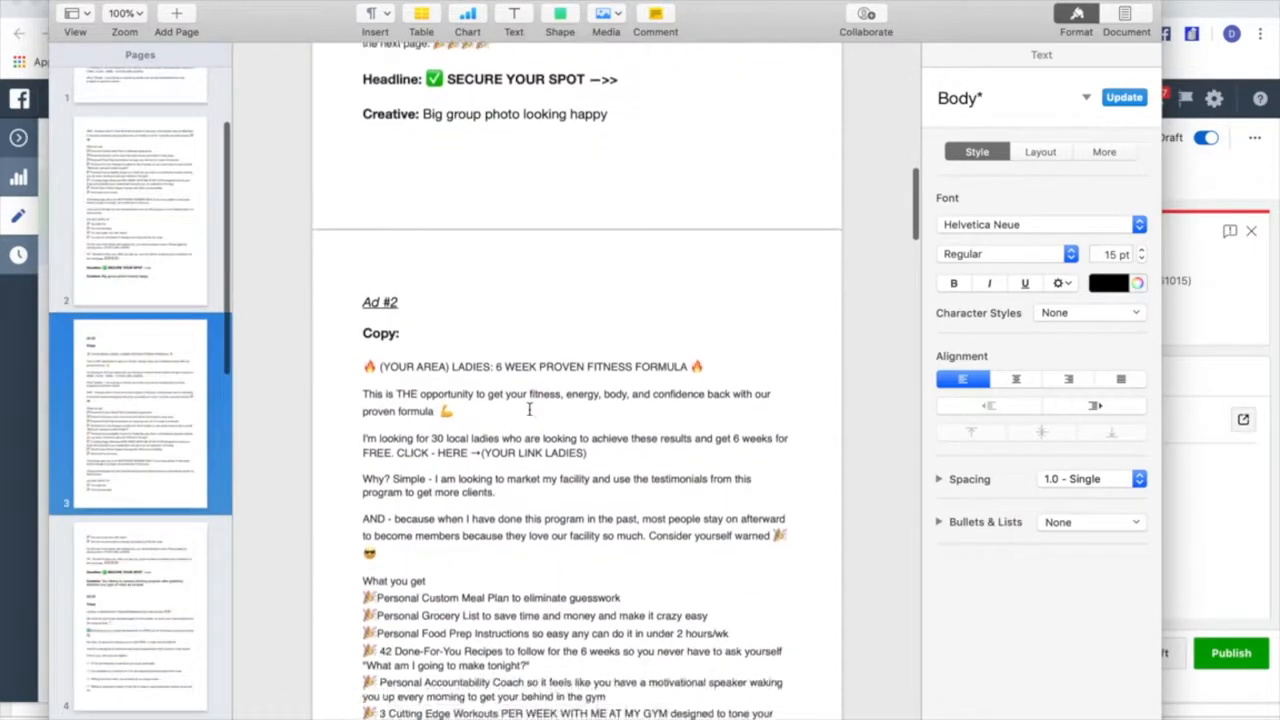
scroll(529, 409, "up", 16)
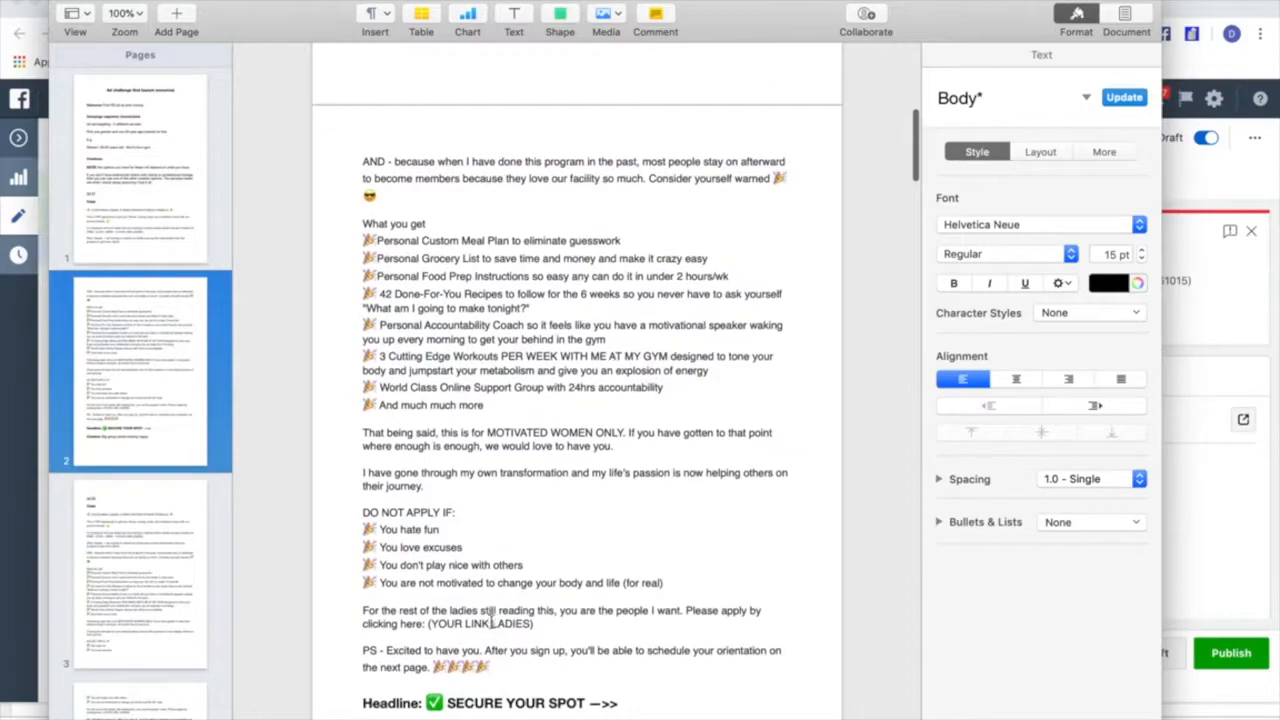
scroll(488, 651, "down", 4)
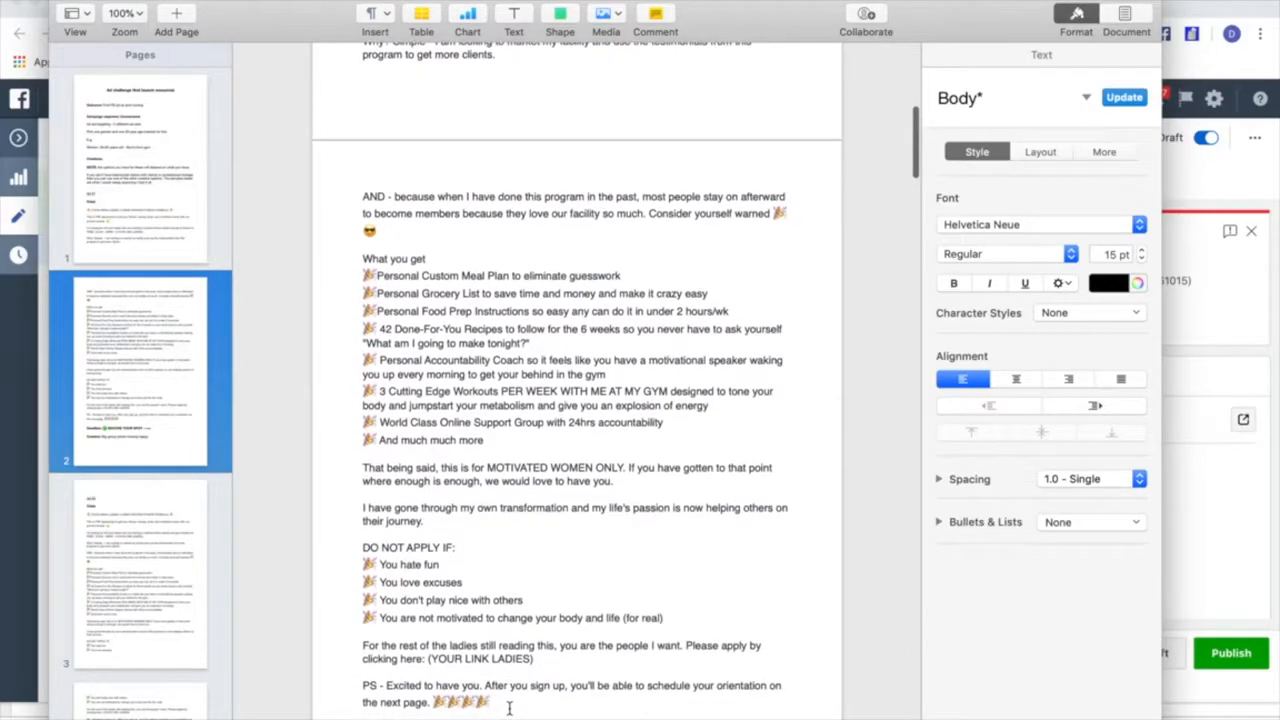
Step: Switch from the Pages document to Ads Manager and start uploading an image for Ad 1
key("ctrl+Up")
left_click(731, 246)
scroll(479, 351, "down", 3)
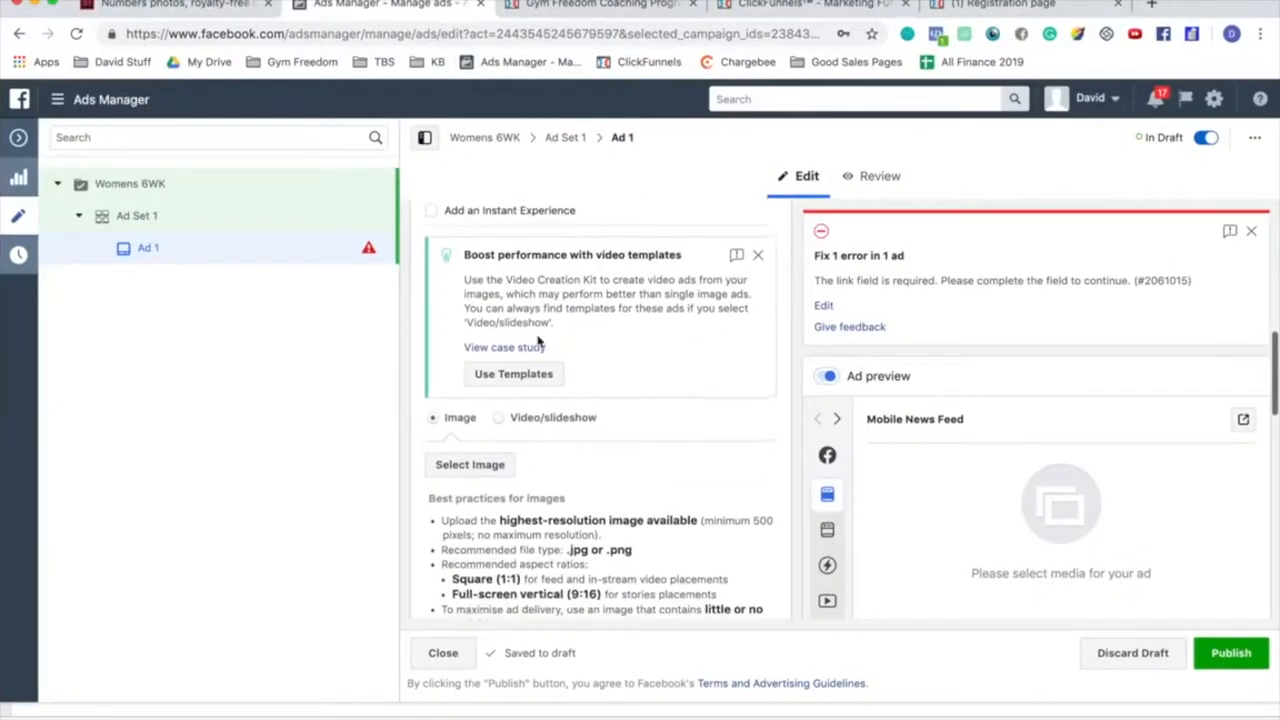
left_click(473, 396)
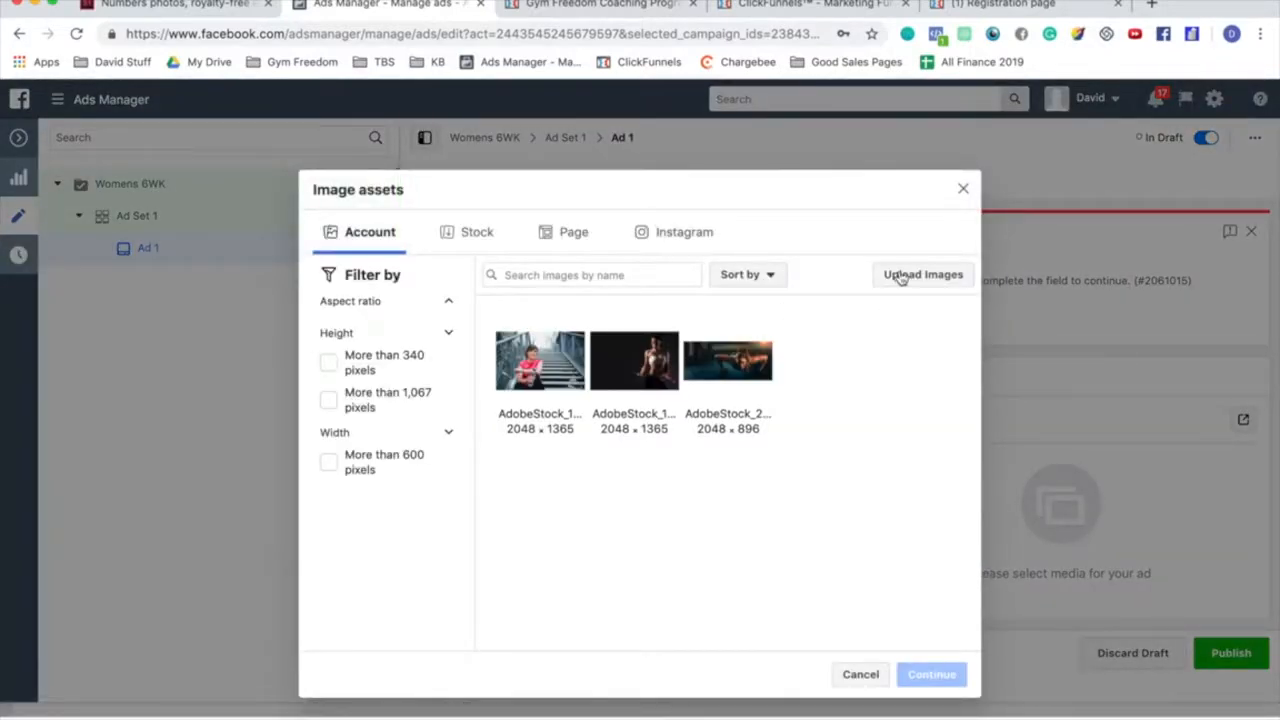
left_click(912, 280)
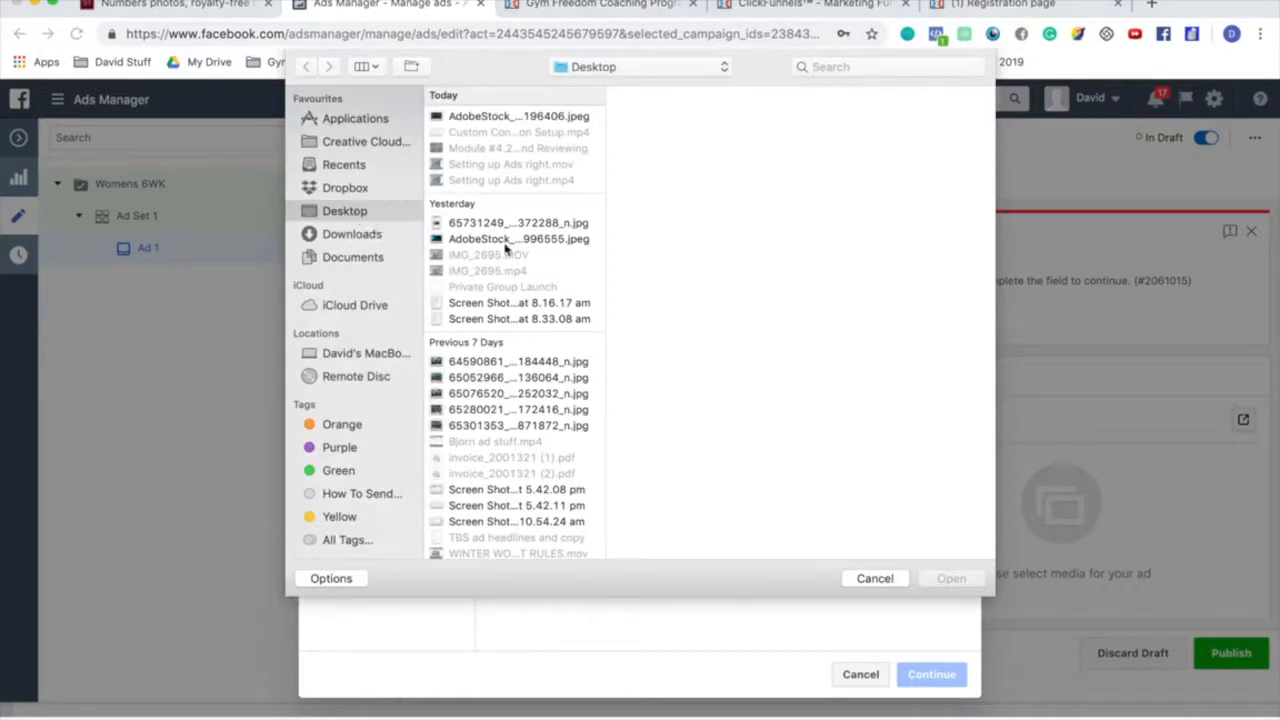
Step: Upload the gym group photo whose file name begins with 65052966 from the Desktop and use it as the ad image
left_click(506, 245)
scroll(515, 300, "down", 2)
left_click(520, 310)
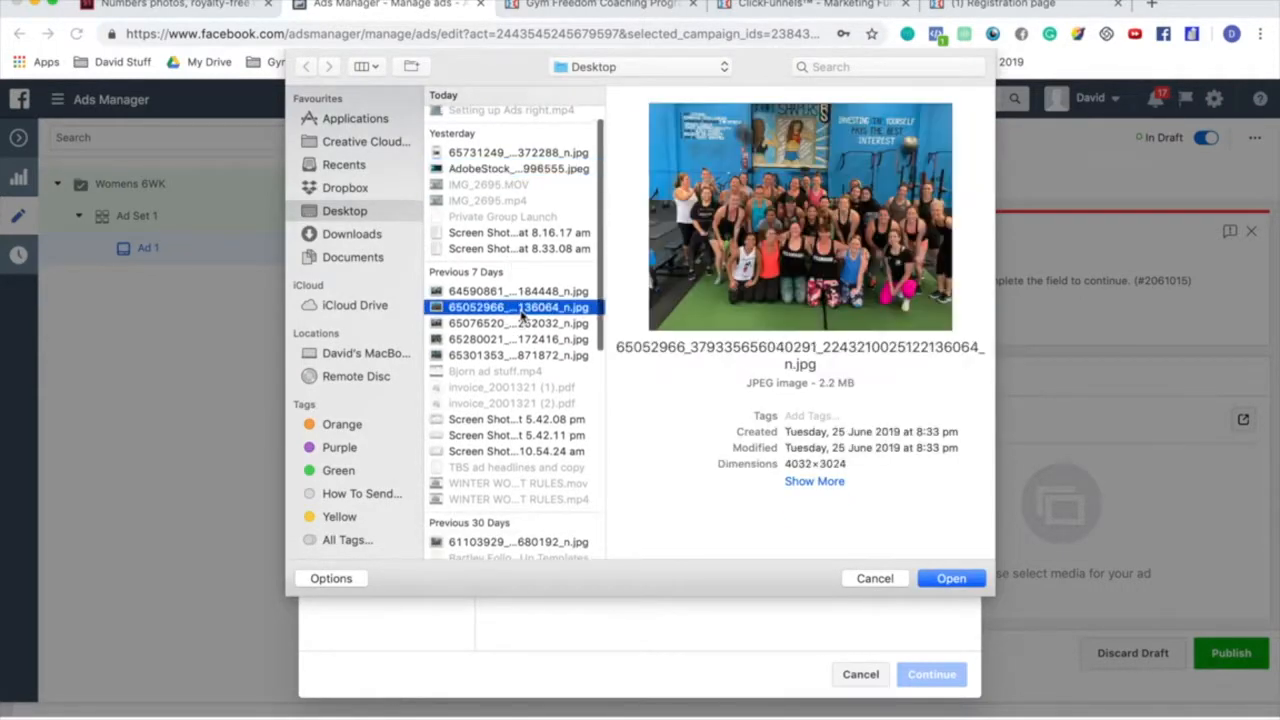
scroll(520, 315, "down", 1)
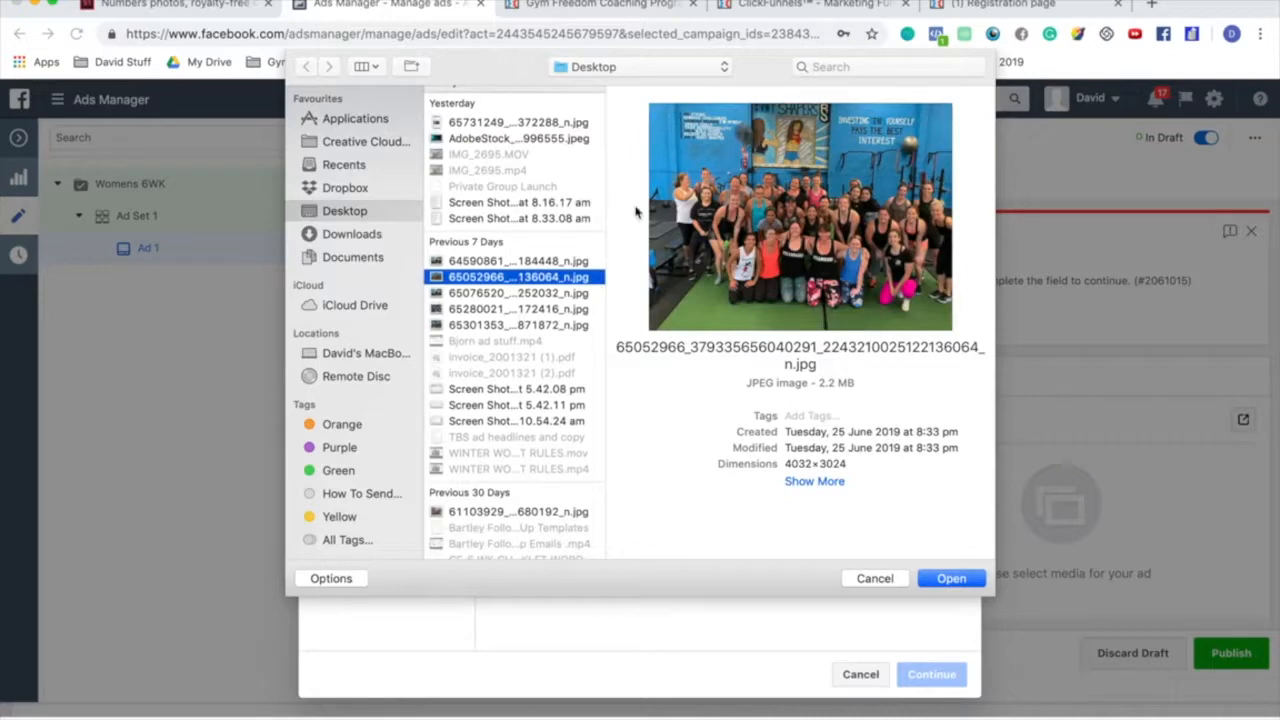
double_click(537, 283)
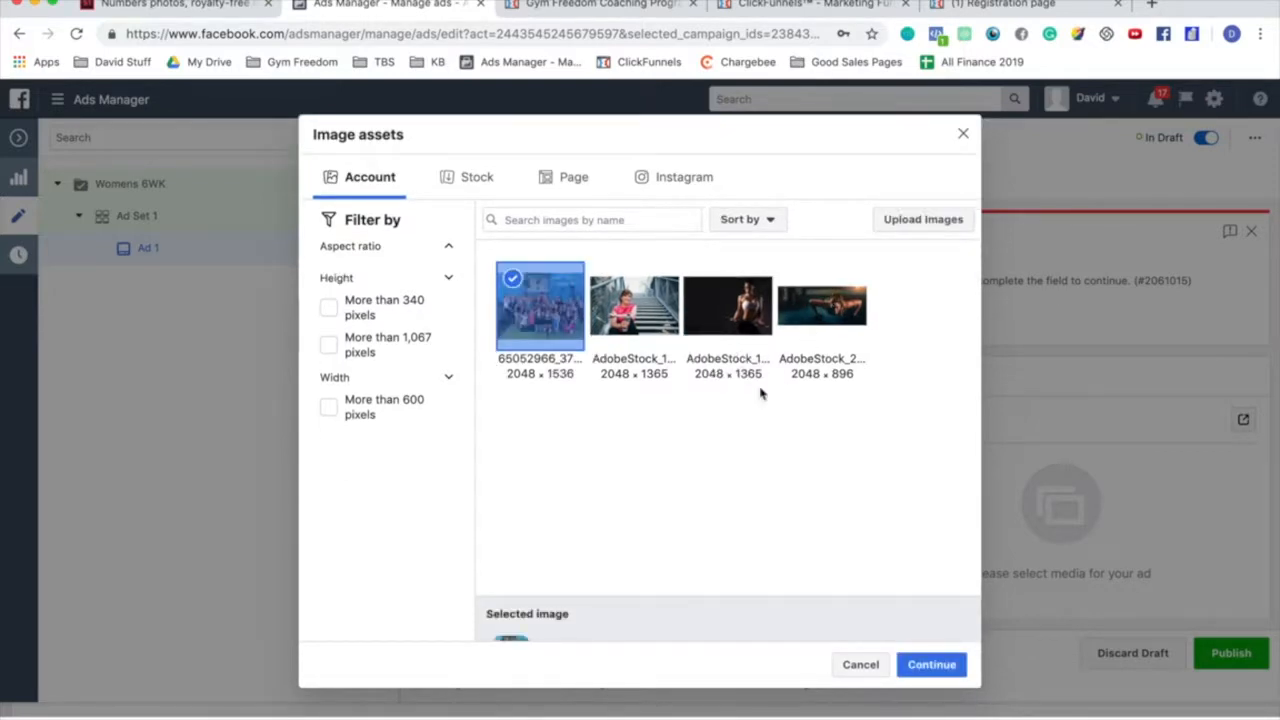
left_click(953, 666)
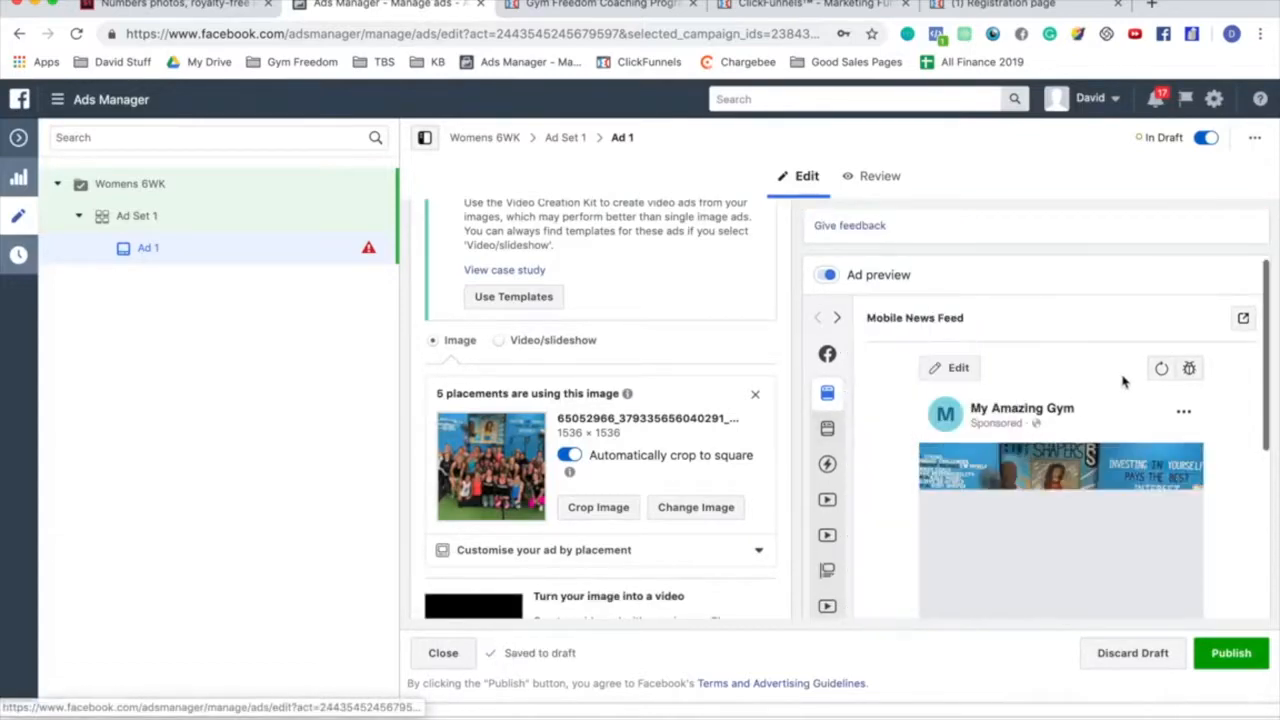
Step: Examine the ad image in the Mobile News Feed preview and review its image settings
scroll(1123, 380, "down", 5)
scroll(1123, 380, "up", 1)
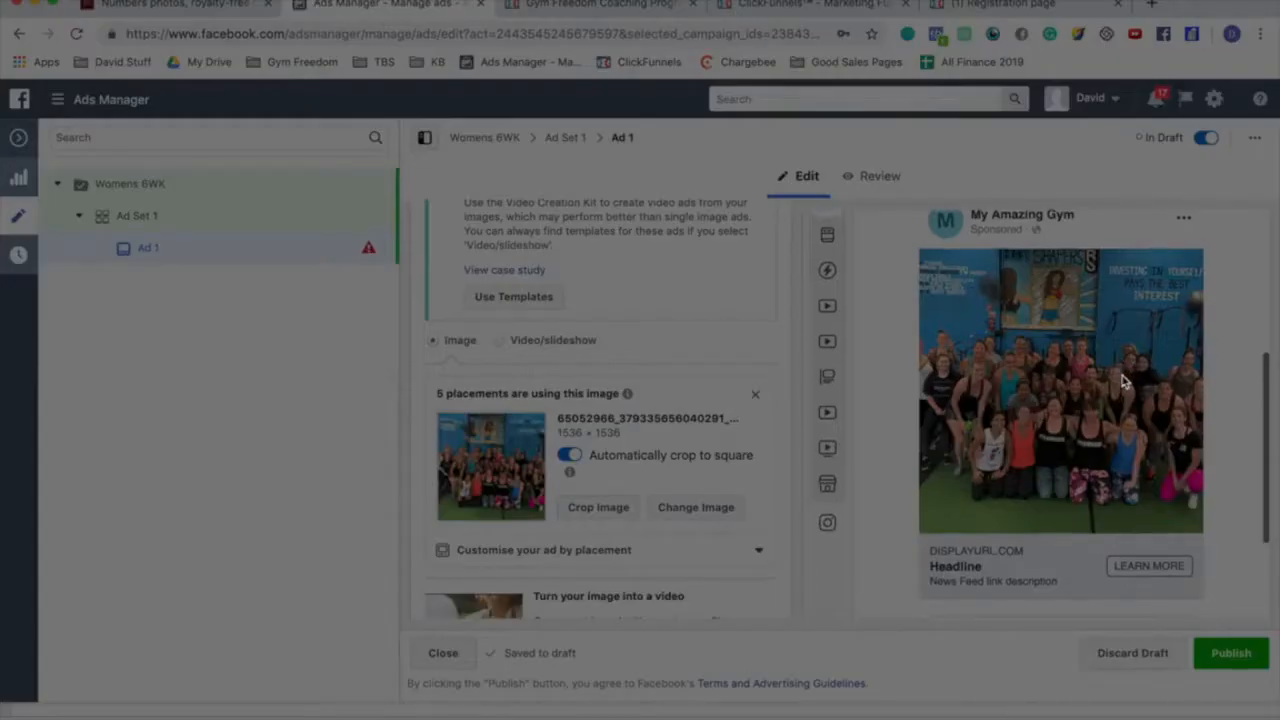
key("XF86MonBrightnessUp")
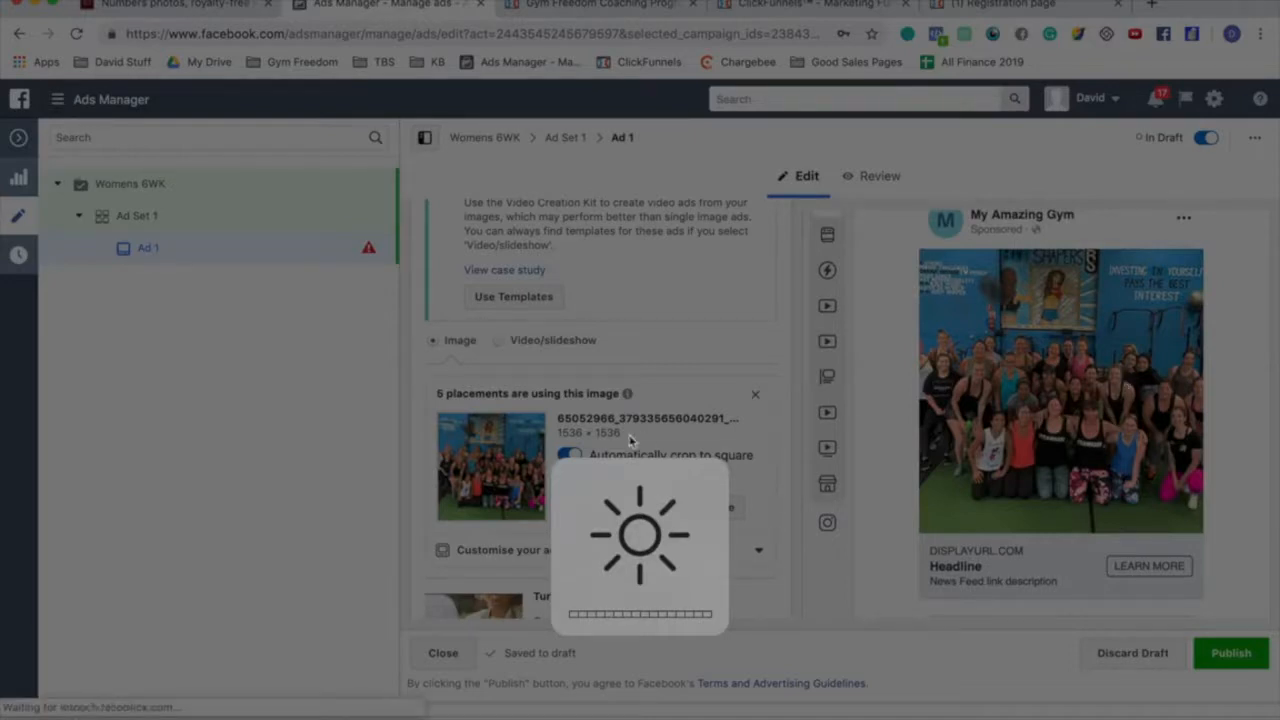
key("F3")
left_click(636, 172)
scroll(653, 345, "down", 2)
scroll(653, 354, "down", 1)
scroll(653, 354, "up", 1)
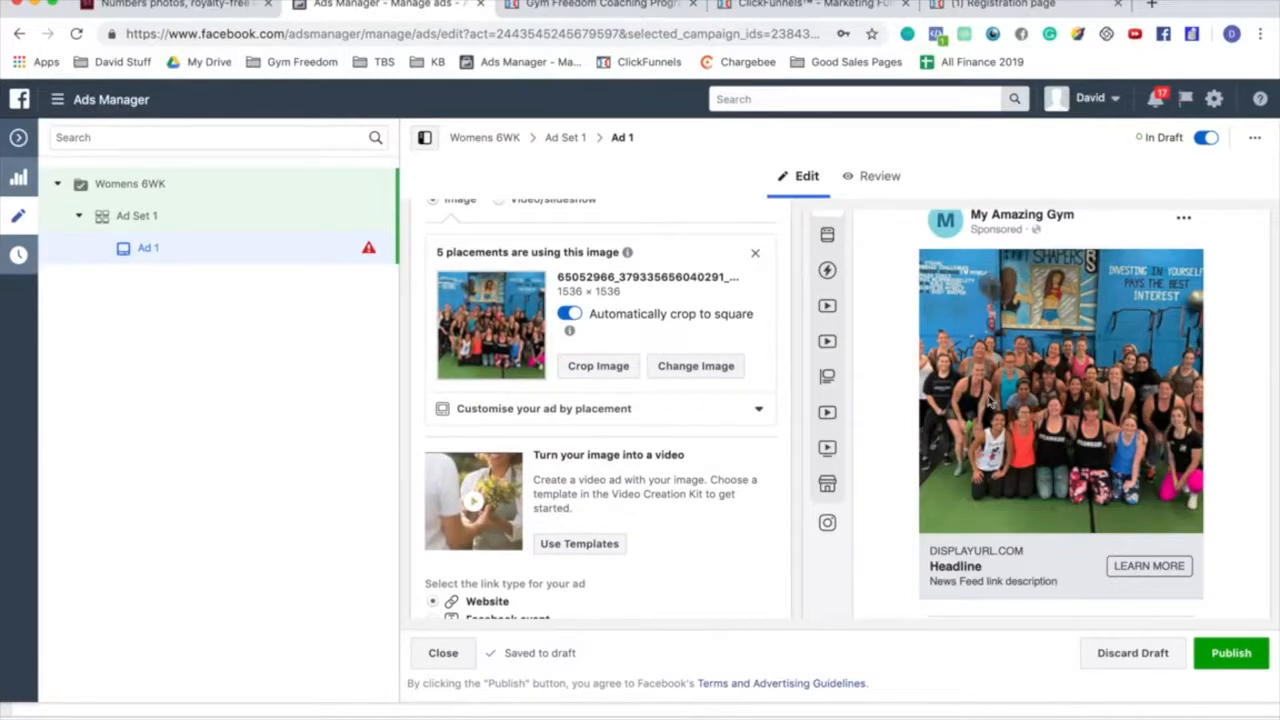
Step: Preview the ad in the Desktop News Feed placement and examine how the image is displayed
mouse_move(830, 245)
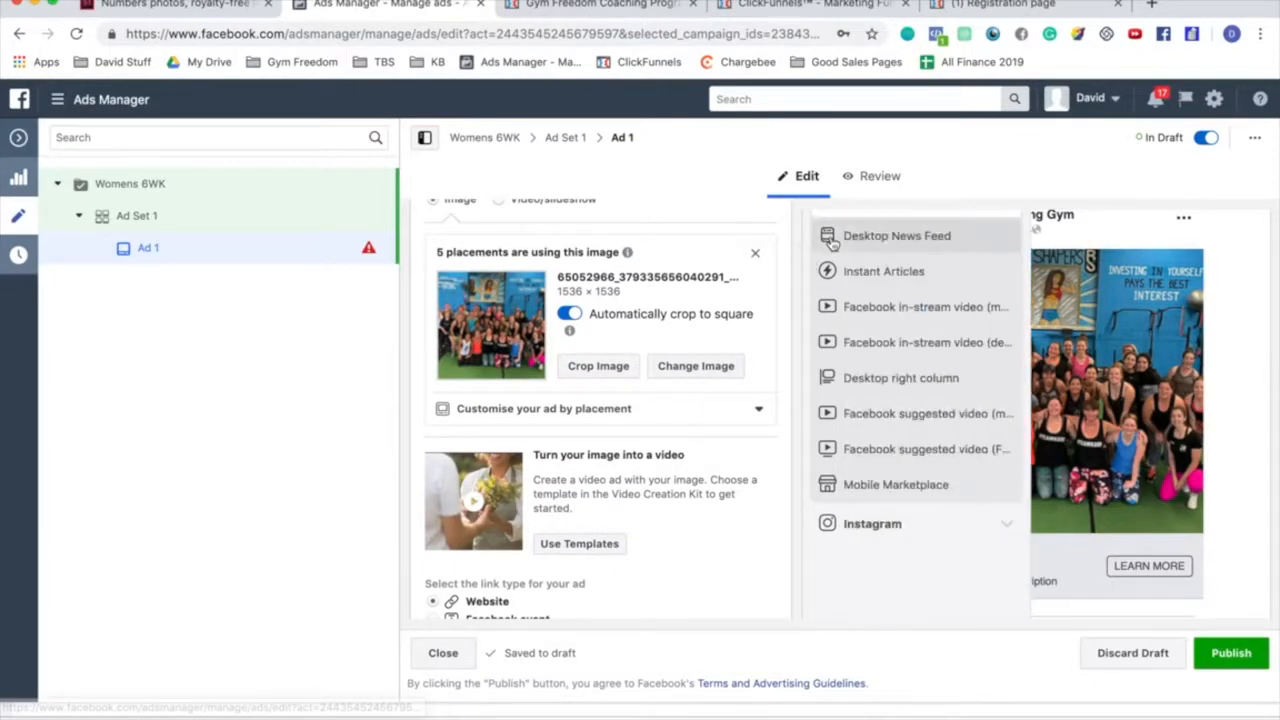
scroll(845, 328, "up", 2)
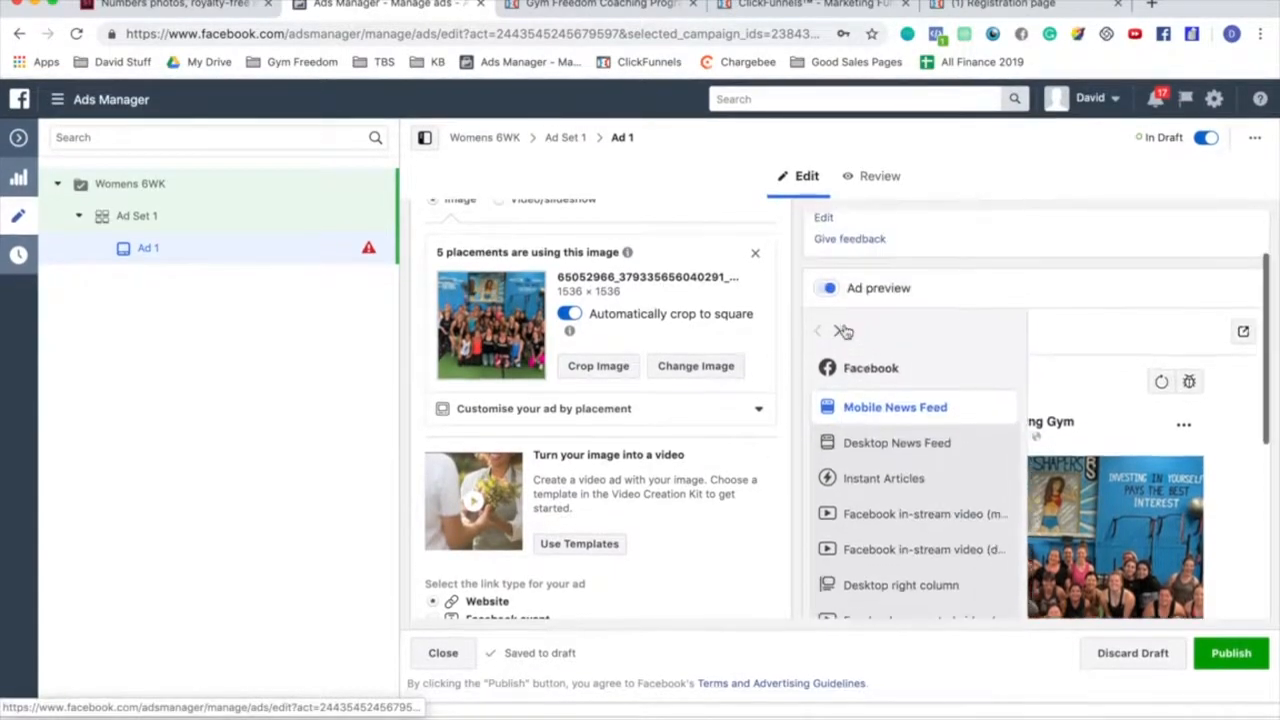
scroll(850, 328, "down", 1)
scroll(860, 320, "down", 1)
left_click(855, 303)
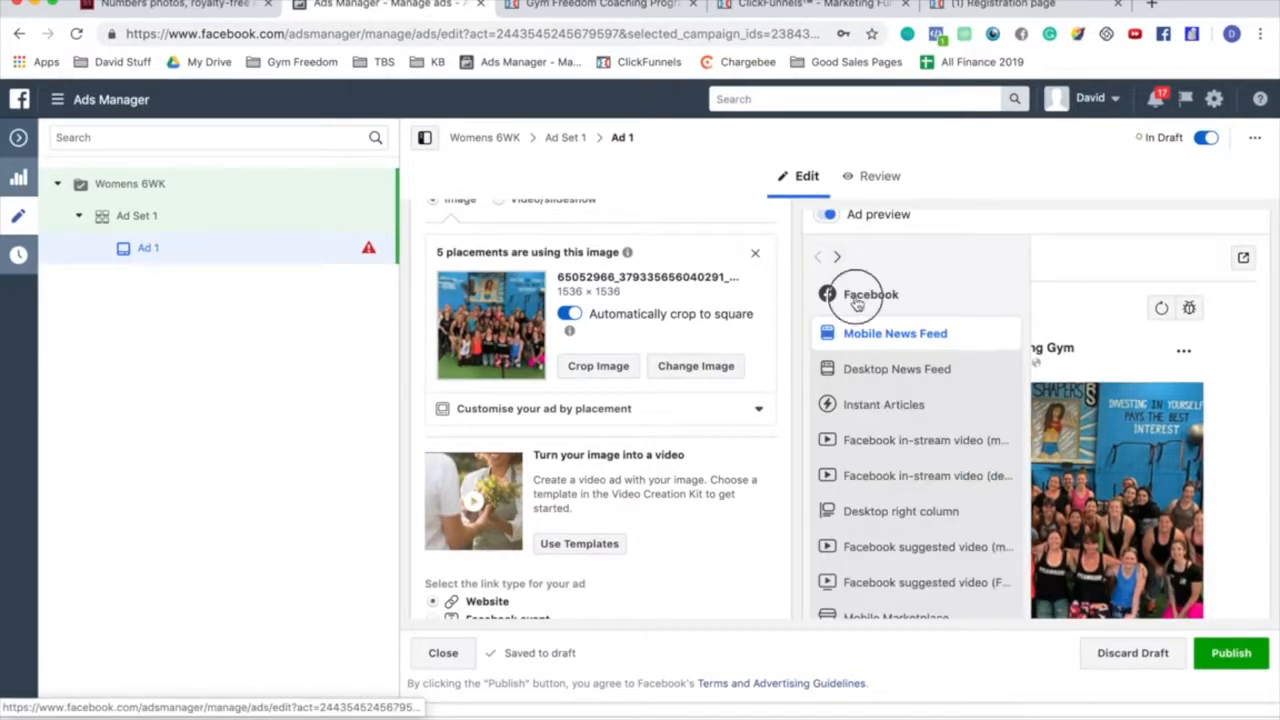
left_click(903, 300)
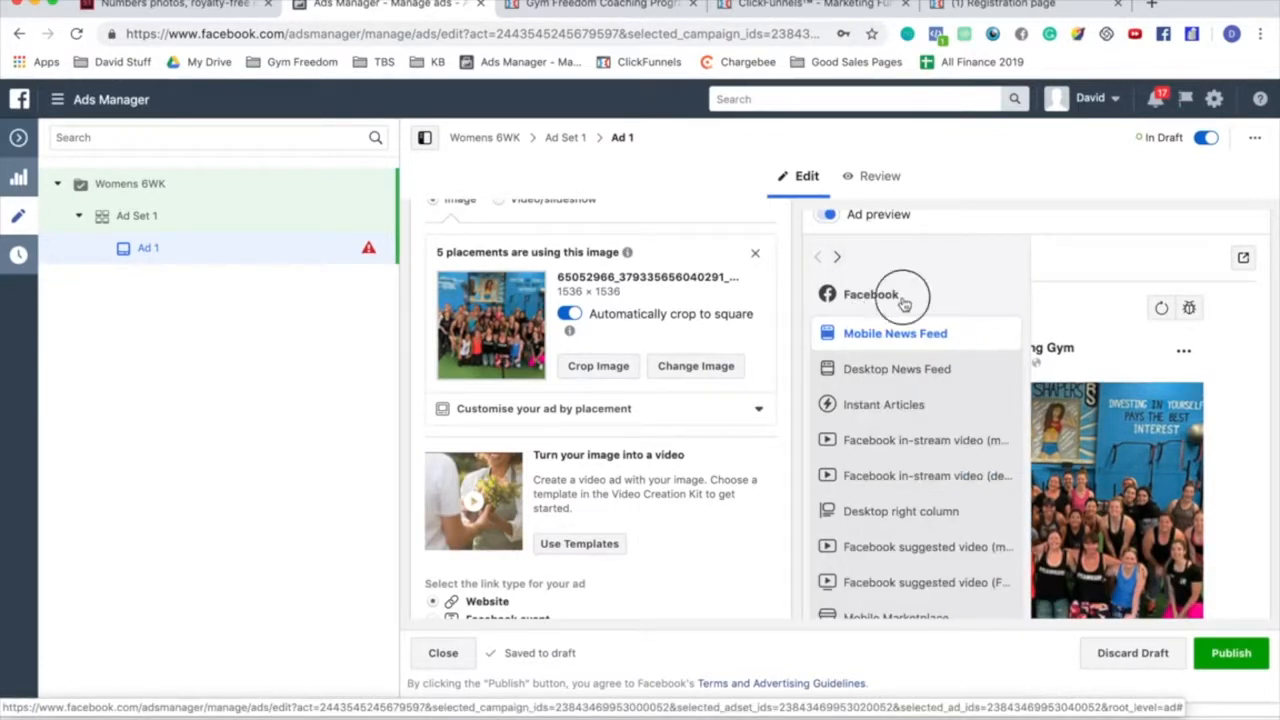
left_click(900, 366)
scroll(1083, 412, "down", 3)
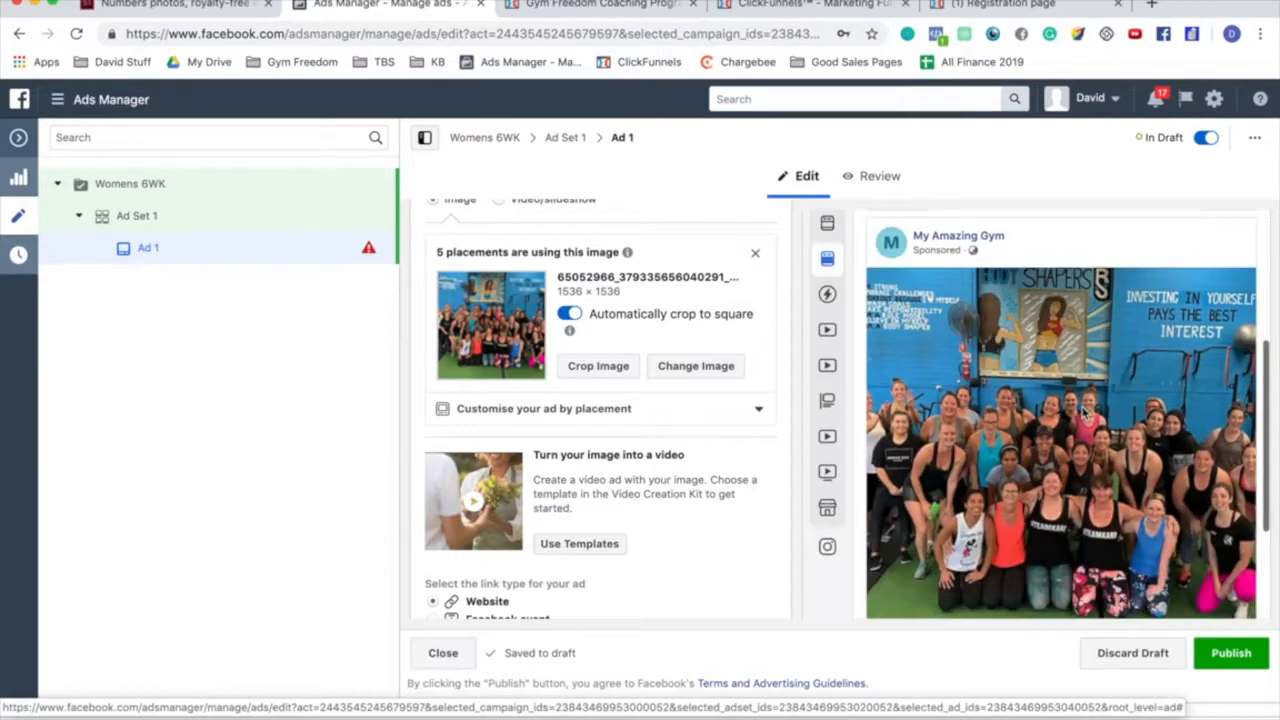
scroll(1083, 412, "down", 2)
scroll(1083, 412, "up", 5)
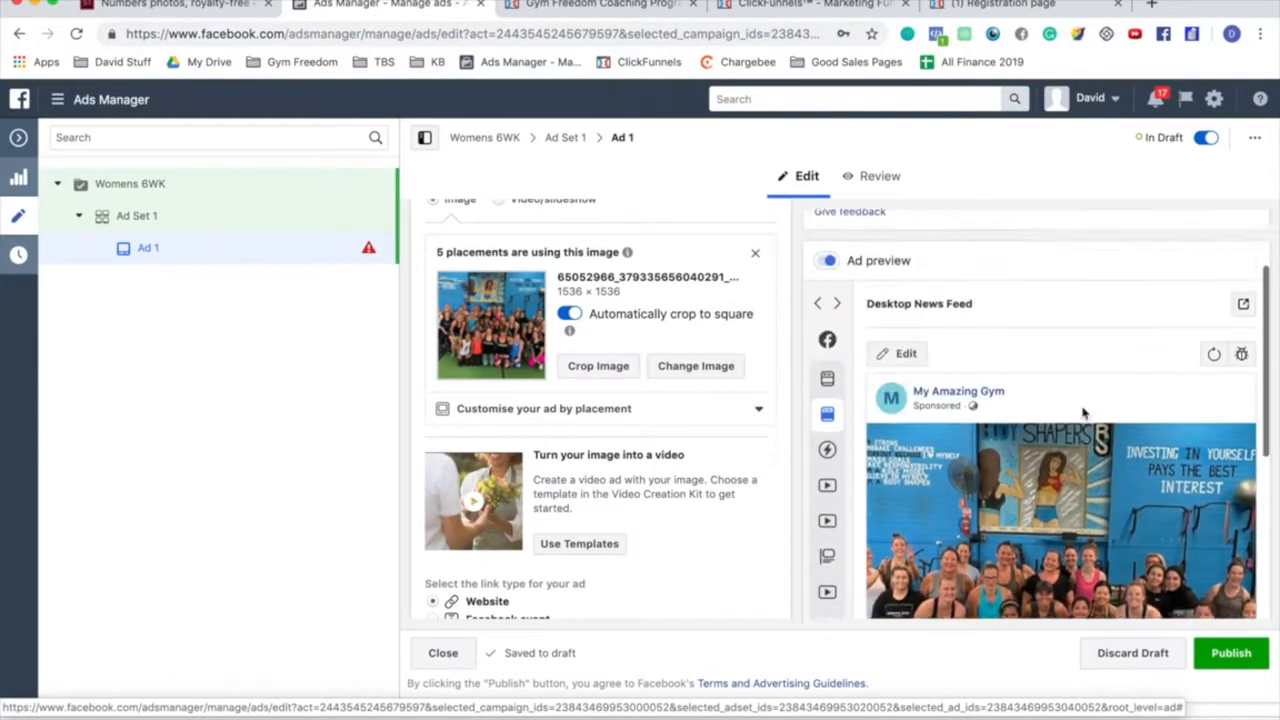
Step: Compare the desktop and mobile news feed previews with automatic square cropping off and on, leaving the cropping on
left_click(579, 314)
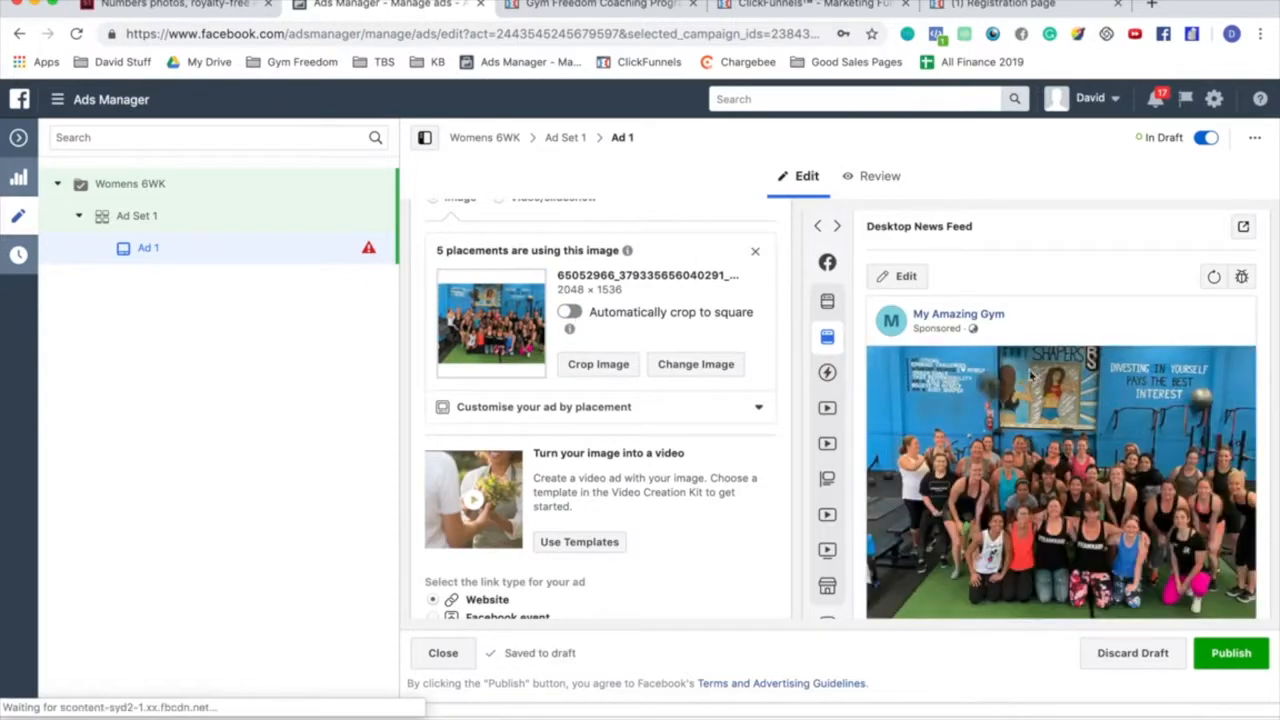
scroll(1030, 372, "down", 2)
scroll(1030, 372, "up", 1)
scroll(654, 354, "up", 1)
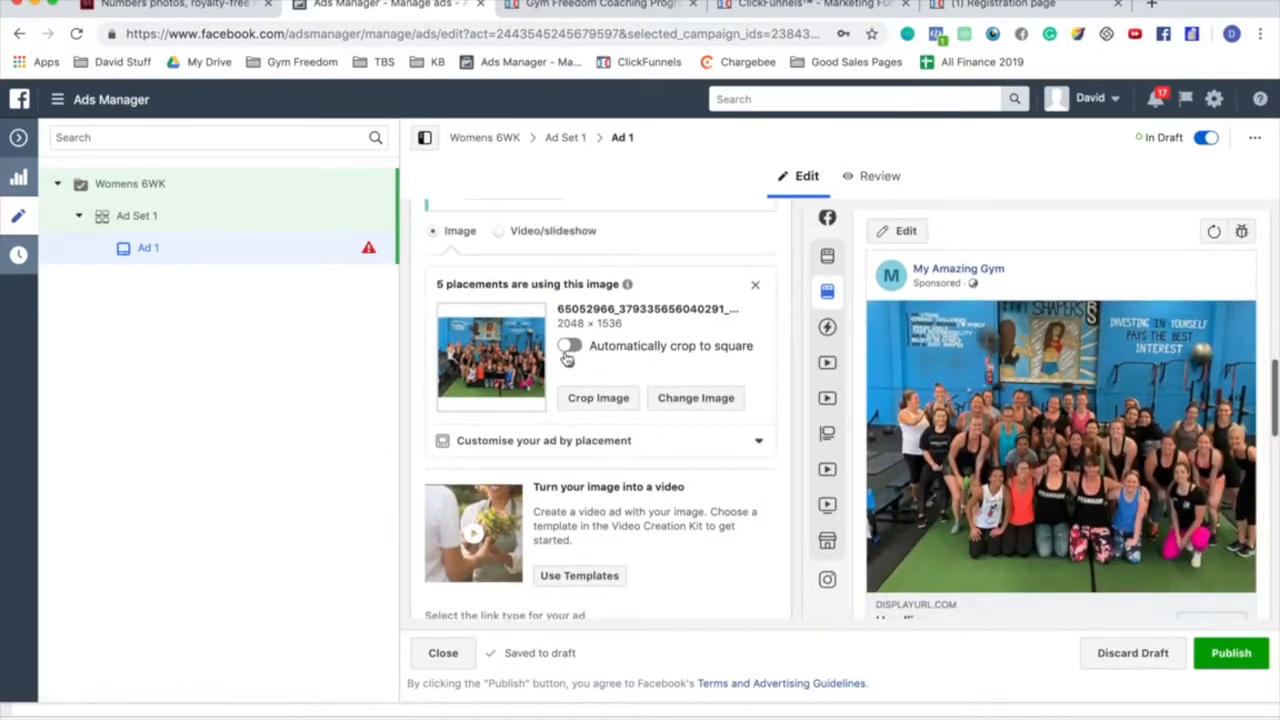
left_click(845, 255)
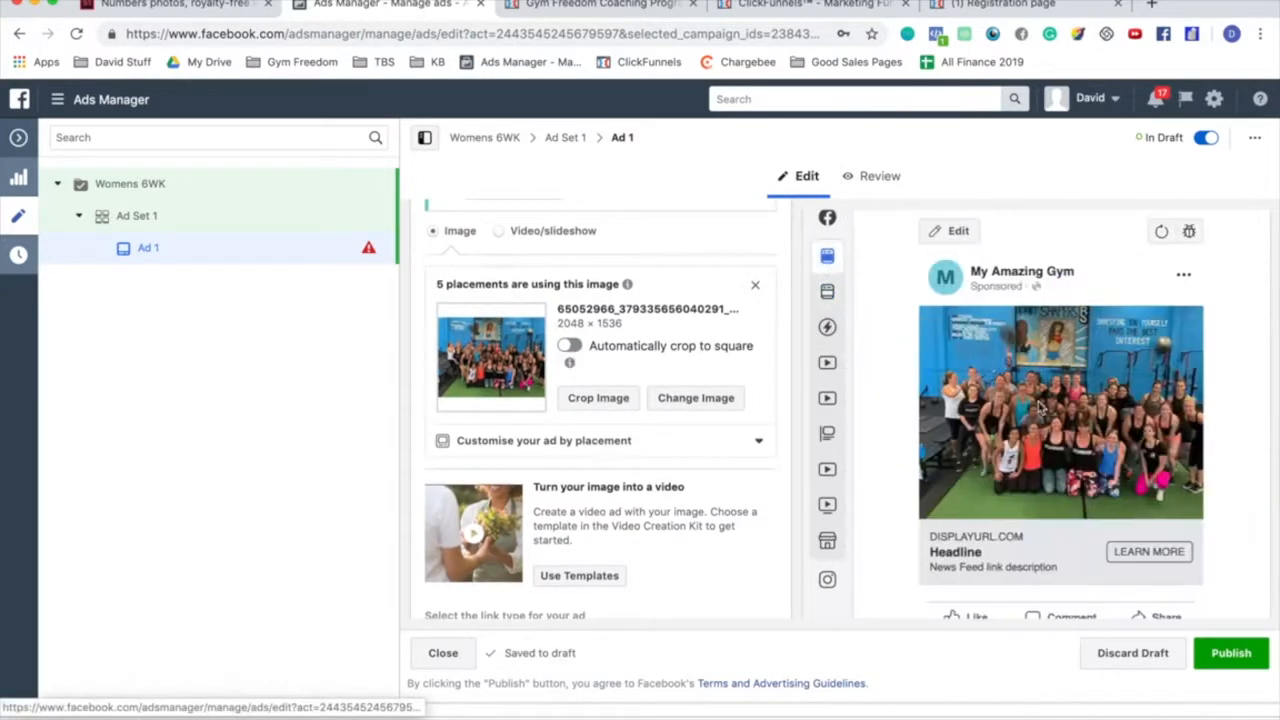
left_click(568, 345)
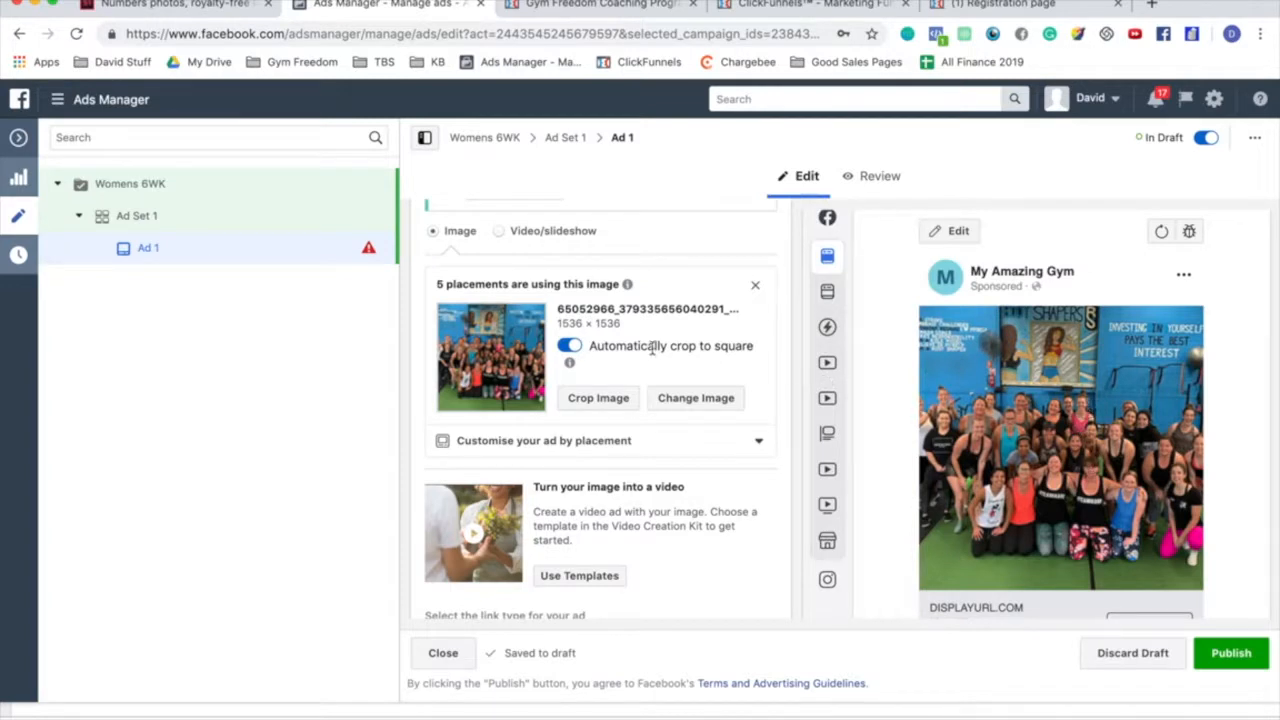
left_click(571, 350)
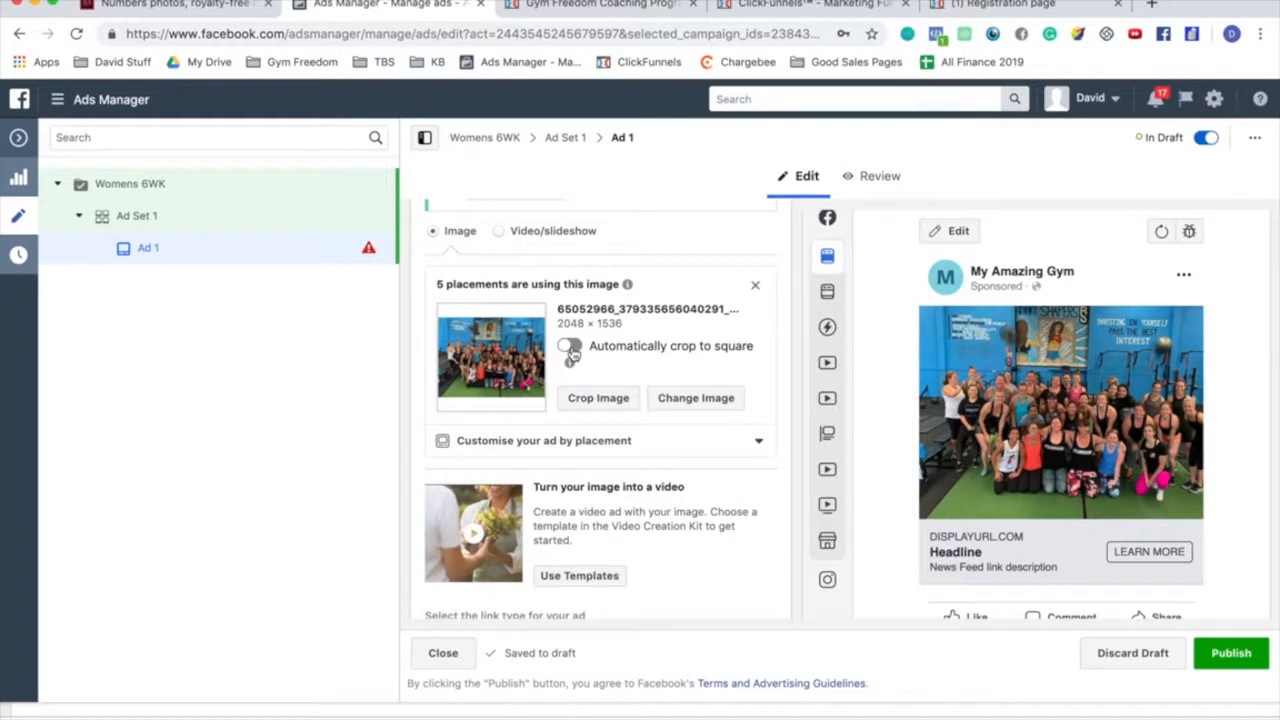
left_click(570, 348)
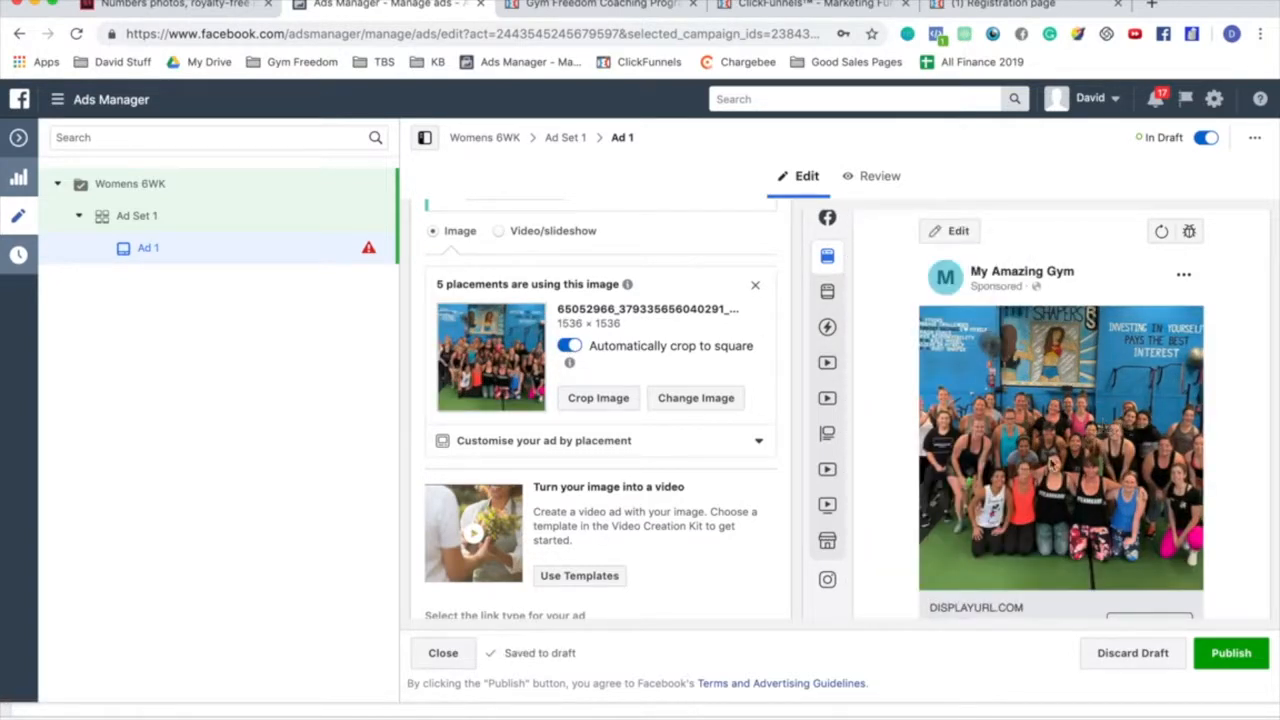
Step: Copy the ladies' 6-week fitness formula ad copy from the Pages document into Ad 1's primary text
scroll(701, 328, "down", 1)
scroll(697, 324, "down", 5)
scroll(559, 594, "up", 1)
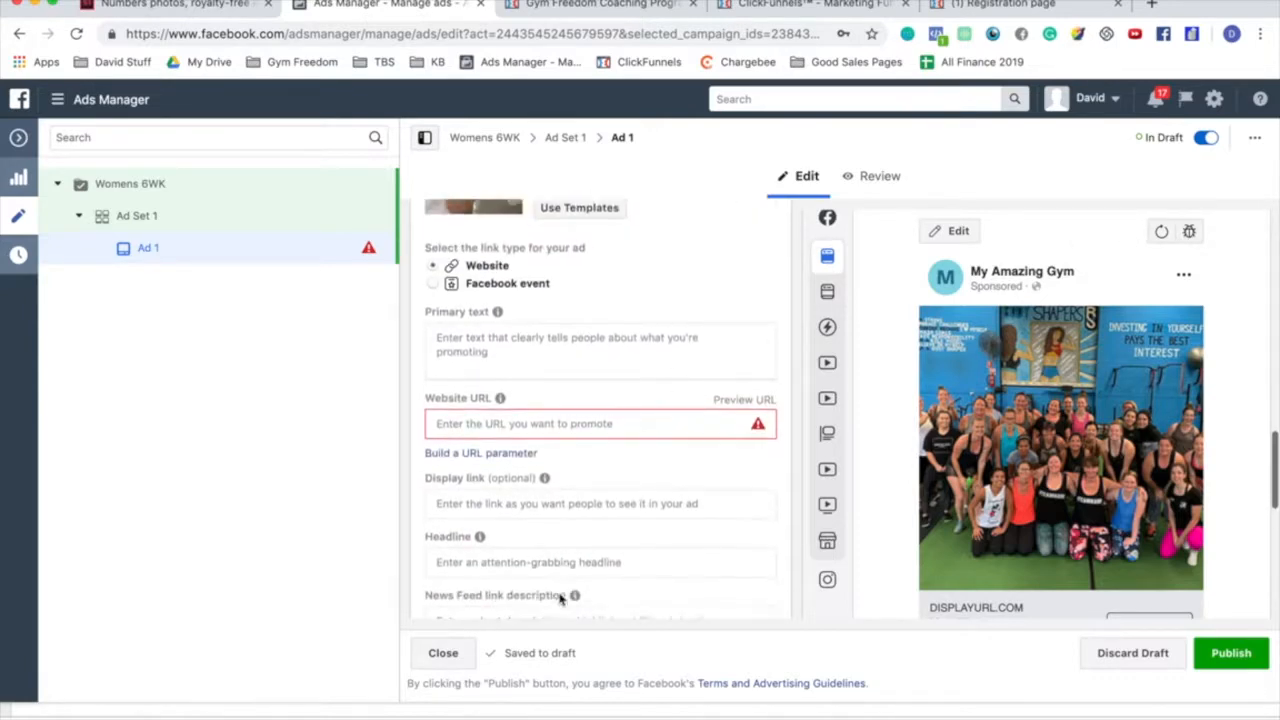
left_click(499, 345)
left_click(497, 428)
left_click(493, 345)
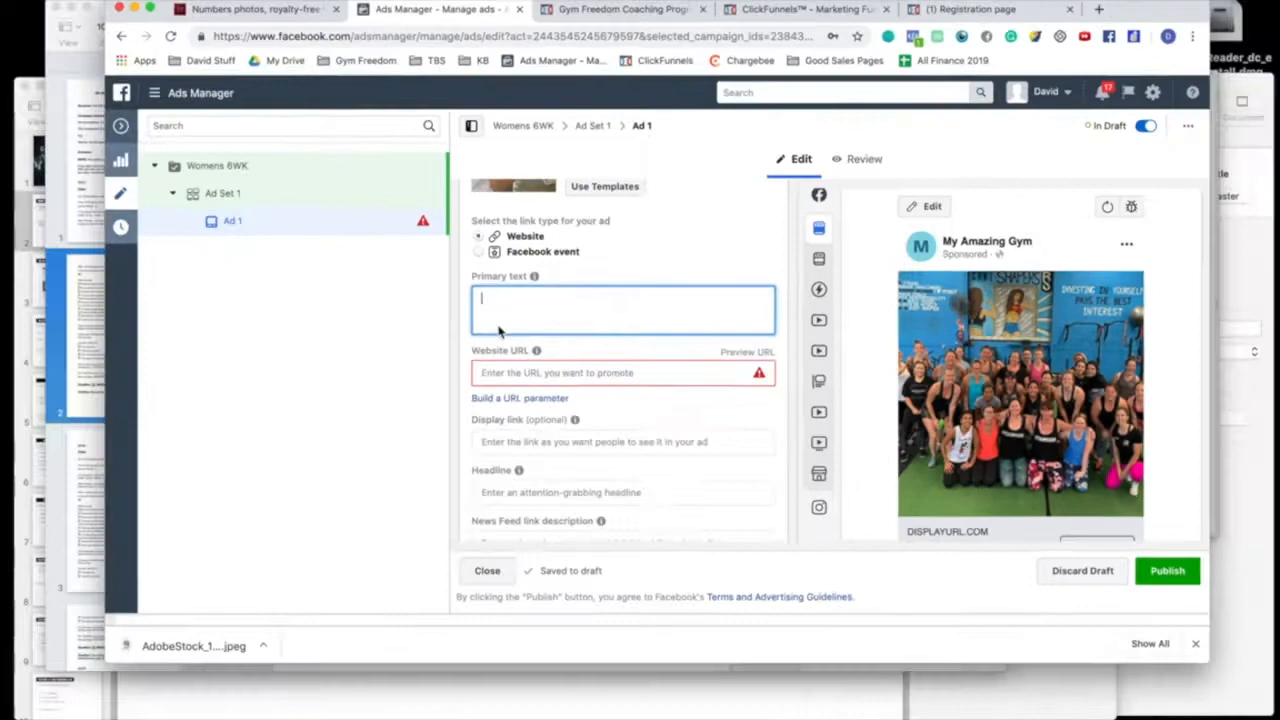
left_click(245, 210)
scroll(497, 390, "down", 3)
left_click_drag(497, 540, 352, 352)
left_click(1210, 287)
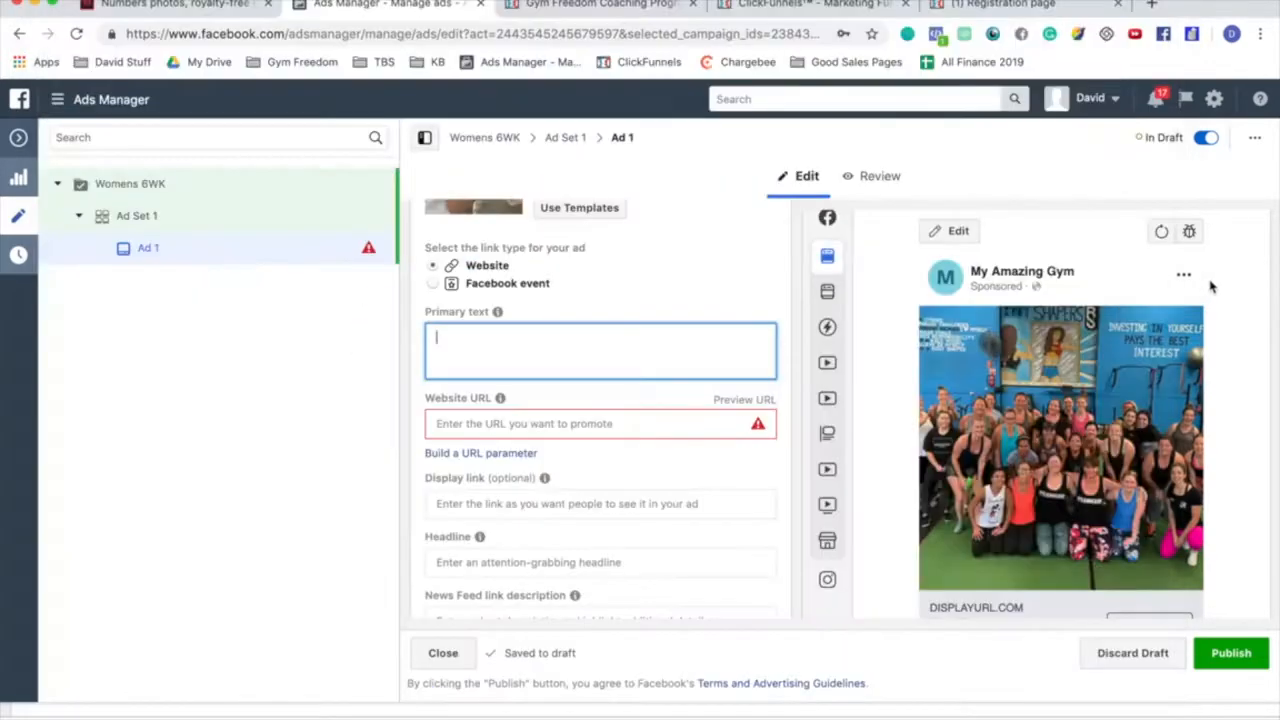
key("super+v")
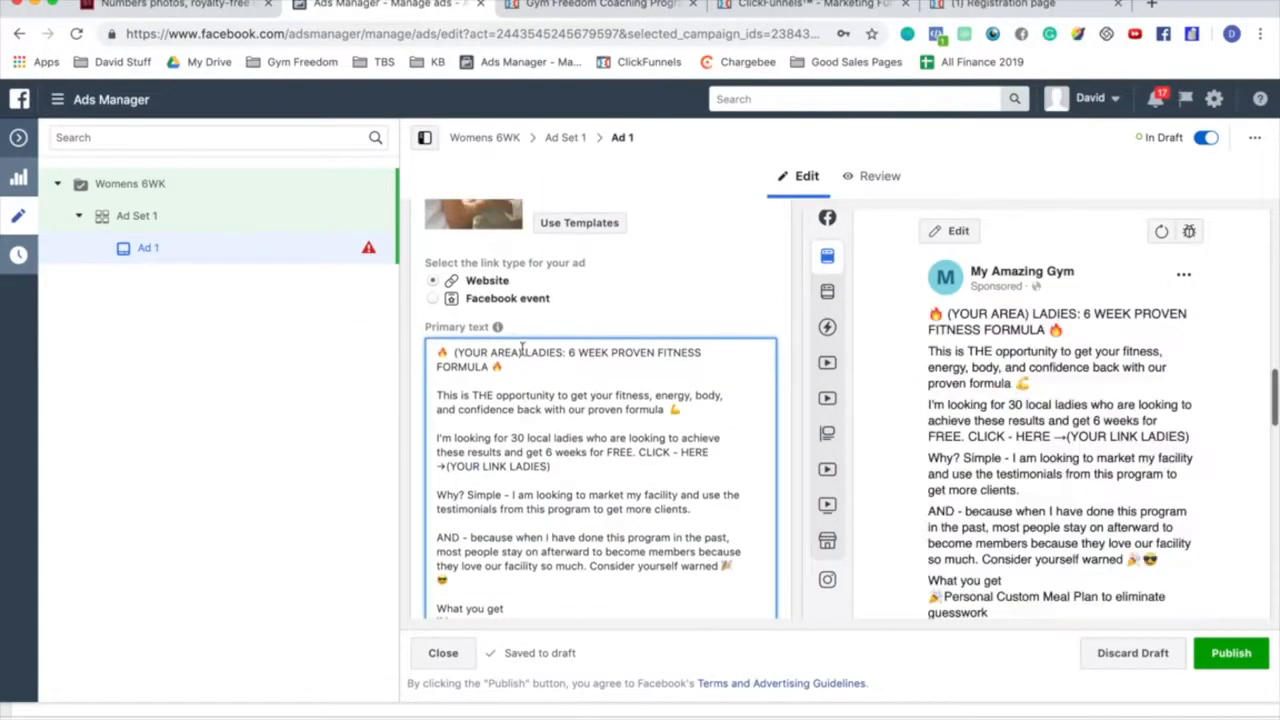
Step: Replace the (YOUR AREA) placeholder in the primary text's opening line with SOUTH MELBOURNE
left_click(513, 362)
left_click_drag(522, 340, 455, 341)
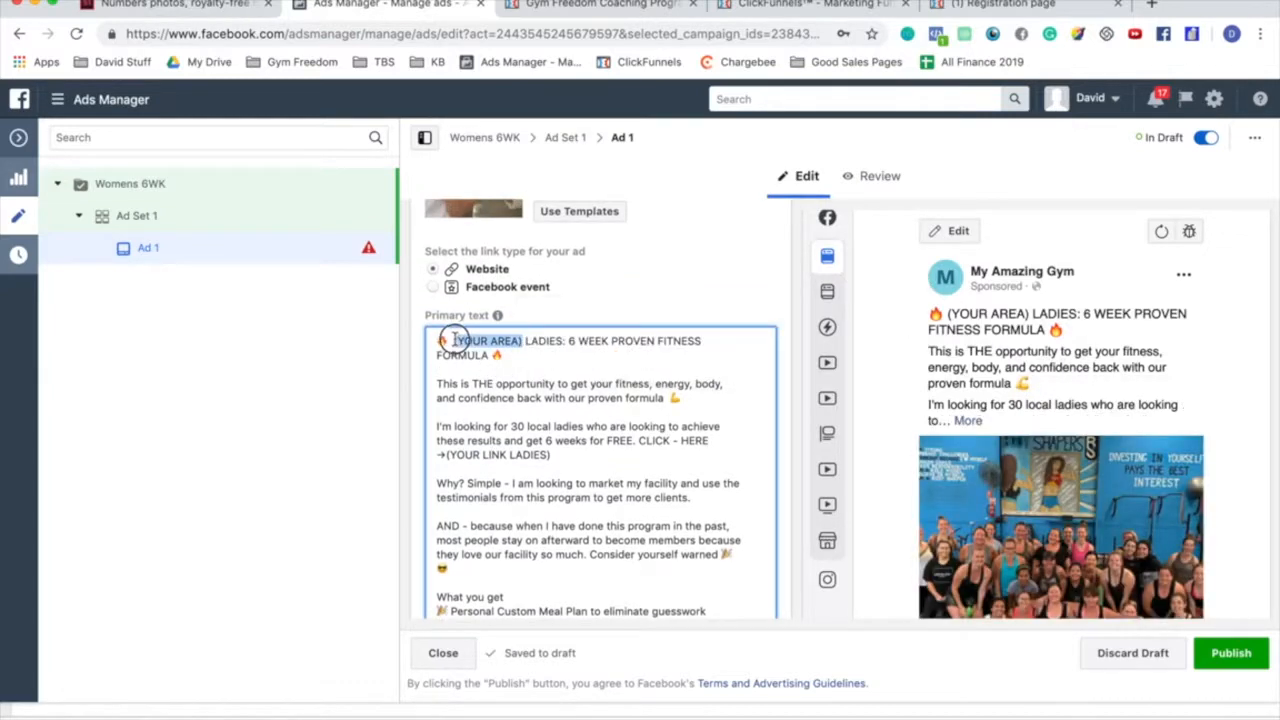
type("SOUTH MELBO")
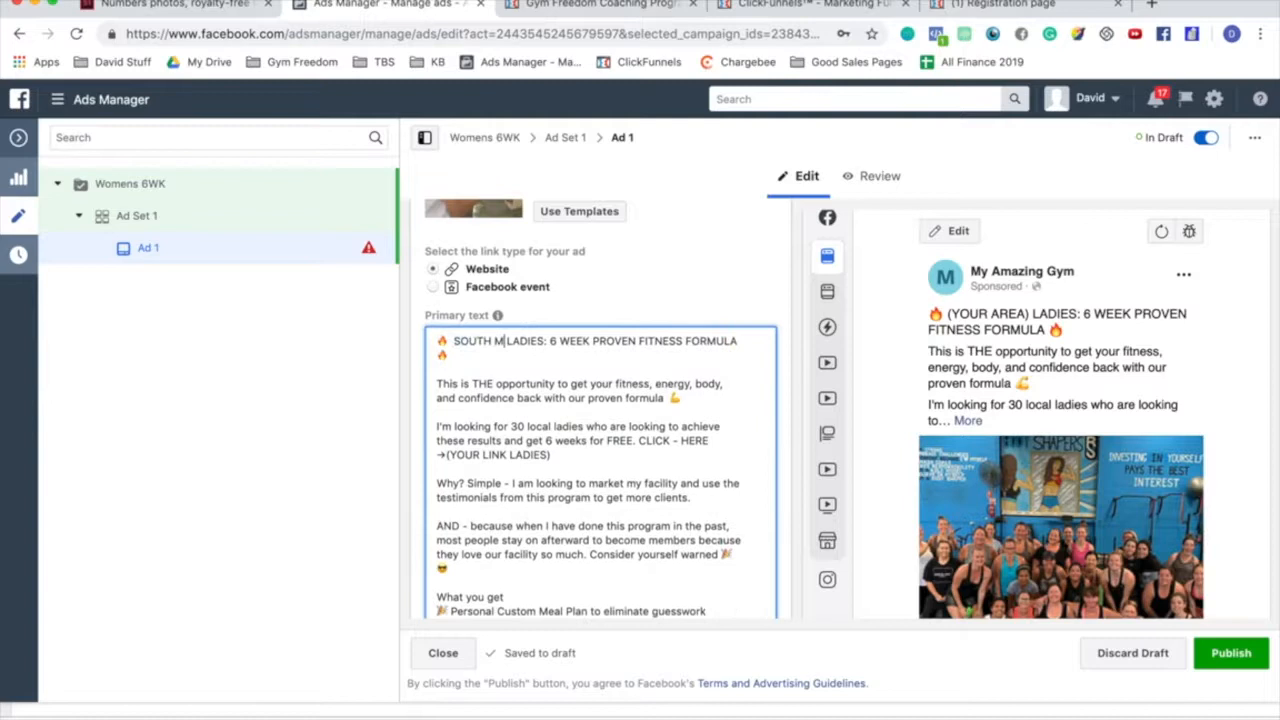
type("URNE")
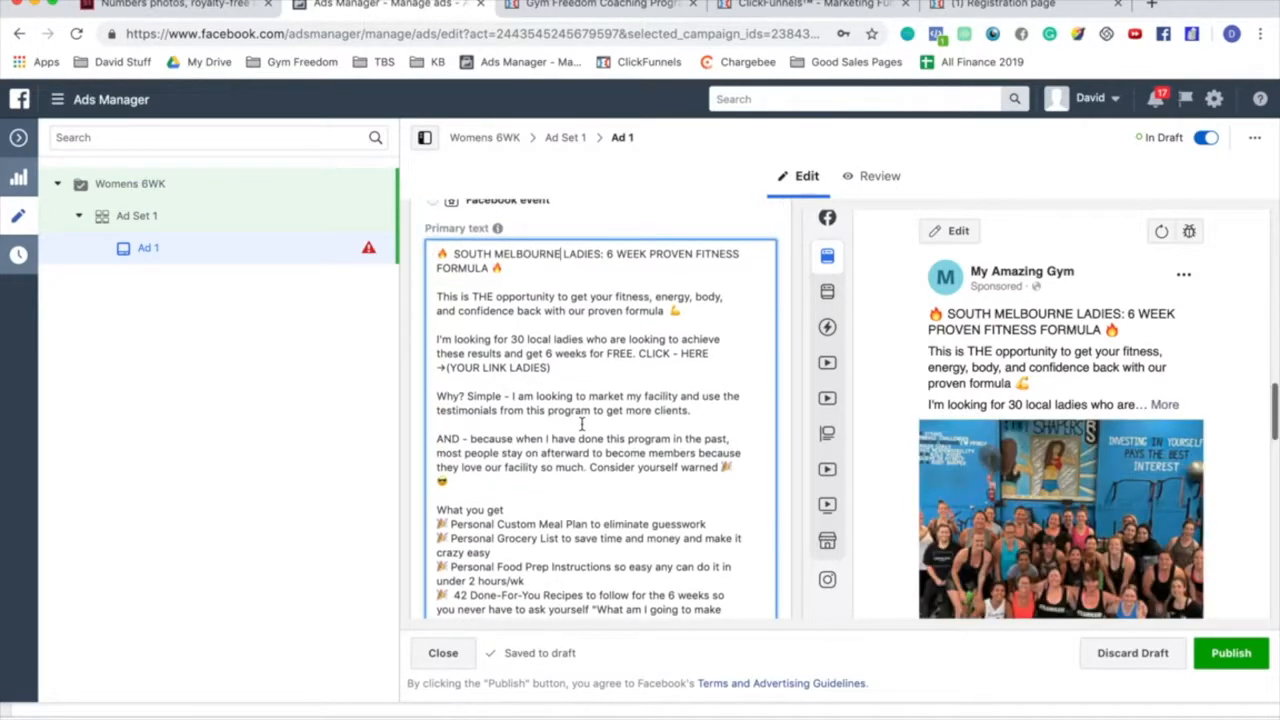
Step: Select the words YOUR LINK LADIES inside the parentheses after CLICK - HERE in the primary text
scroll(535, 507, "down", 1)
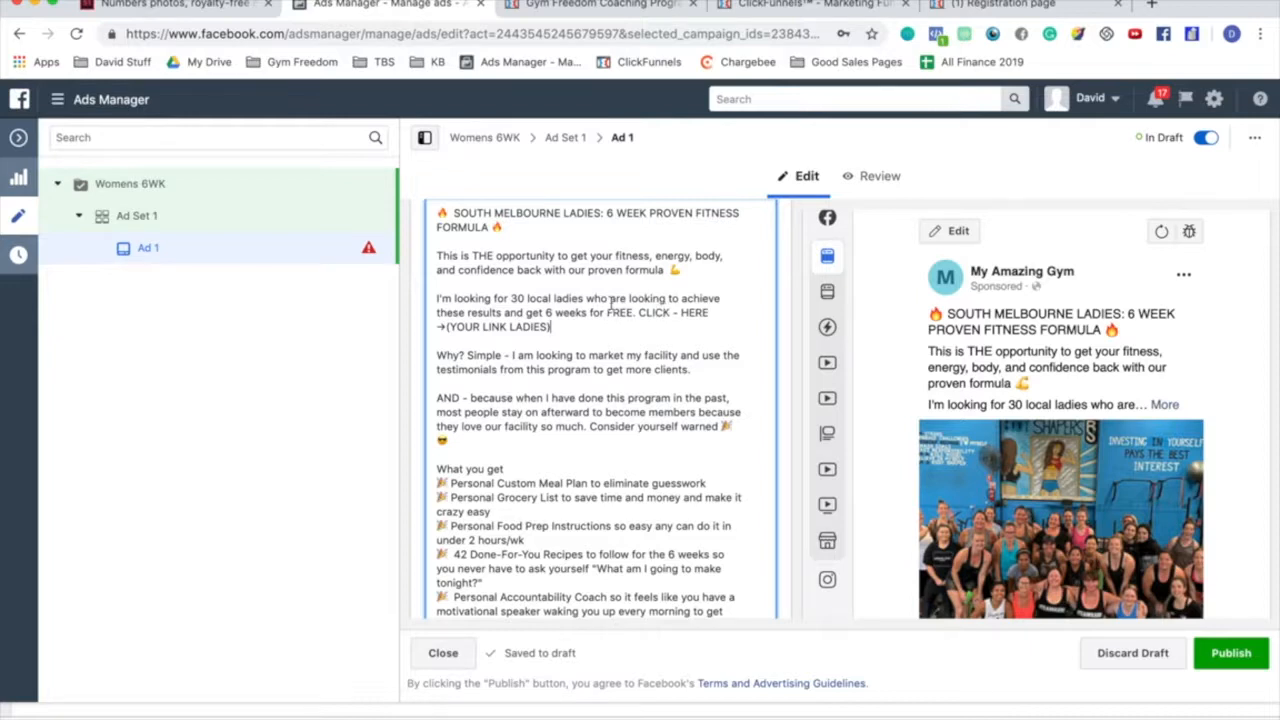
scroll(611, 304, "up", 1)
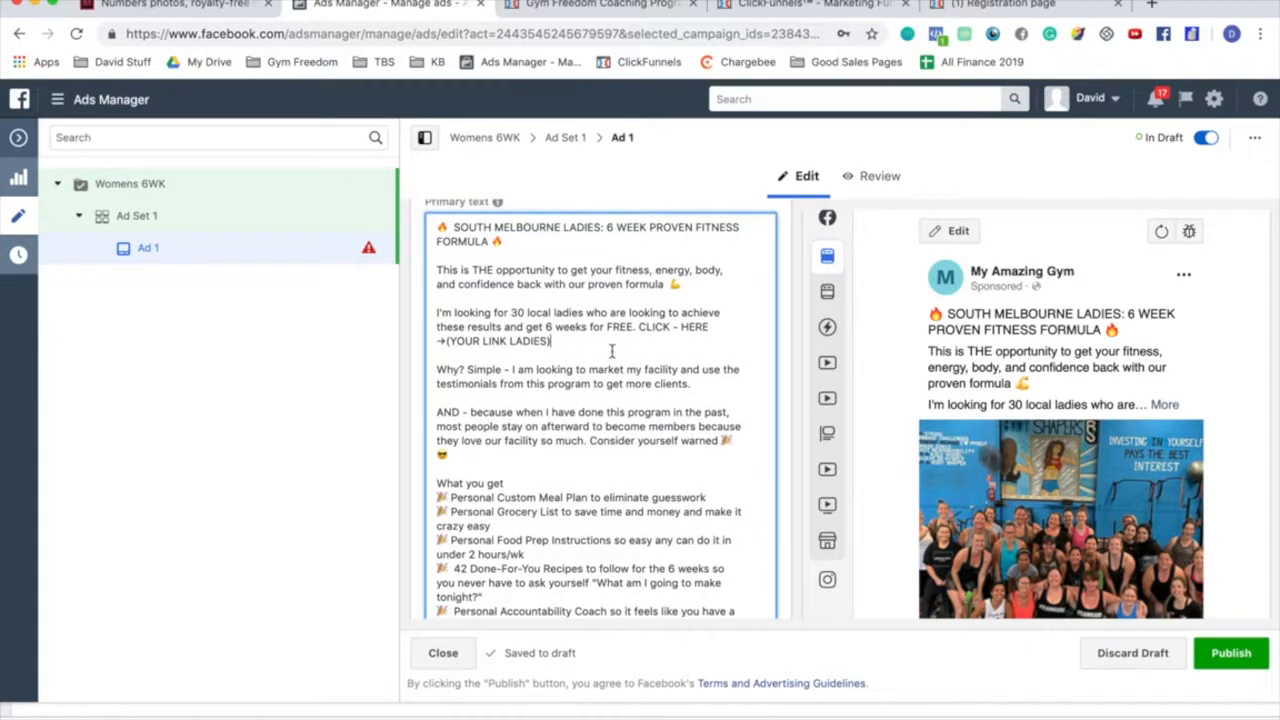
scroll(611, 350, "up", 2)
left_click_drag(552, 368, 457, 363)
triple_click(458, 364)
left_click(506, 368)
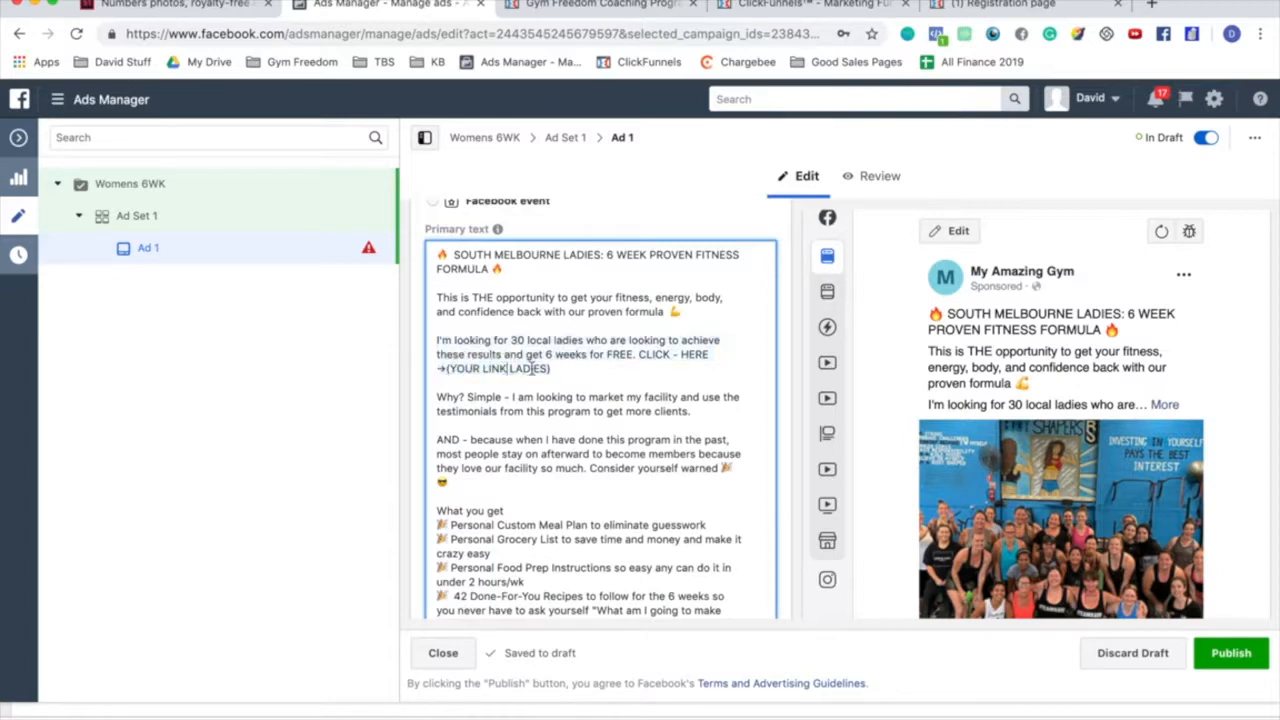
left_click_drag(549, 368, 453, 370)
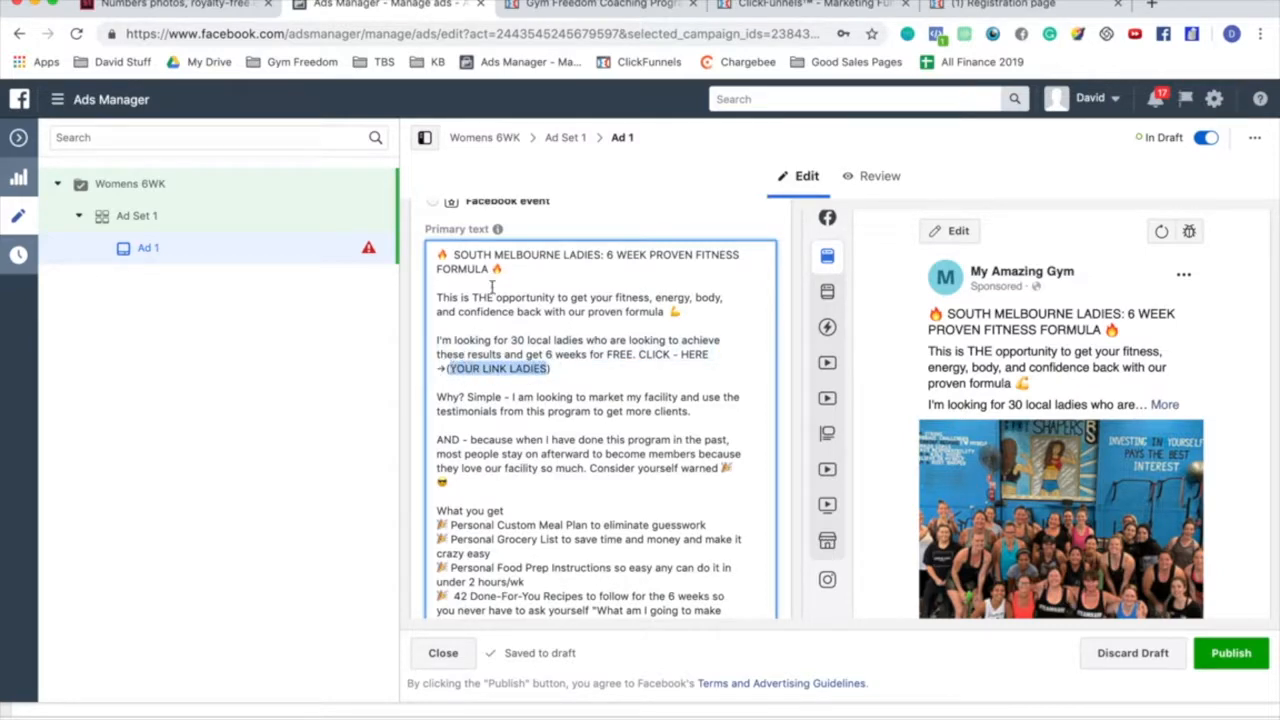
Step: Switch to ClickFunnels and copy the page URL of the women's 6-week challenge funnel's Optin step
left_click(786, 5)
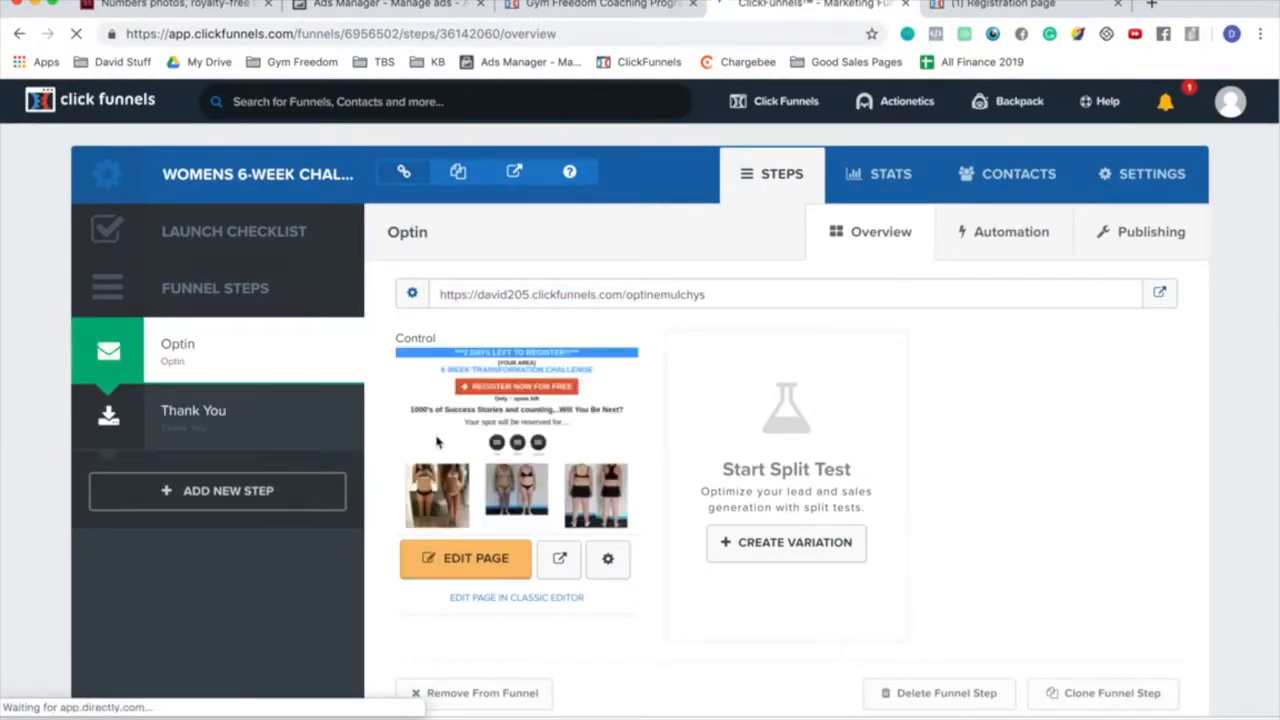
left_click(590, 295)
key("super+c")
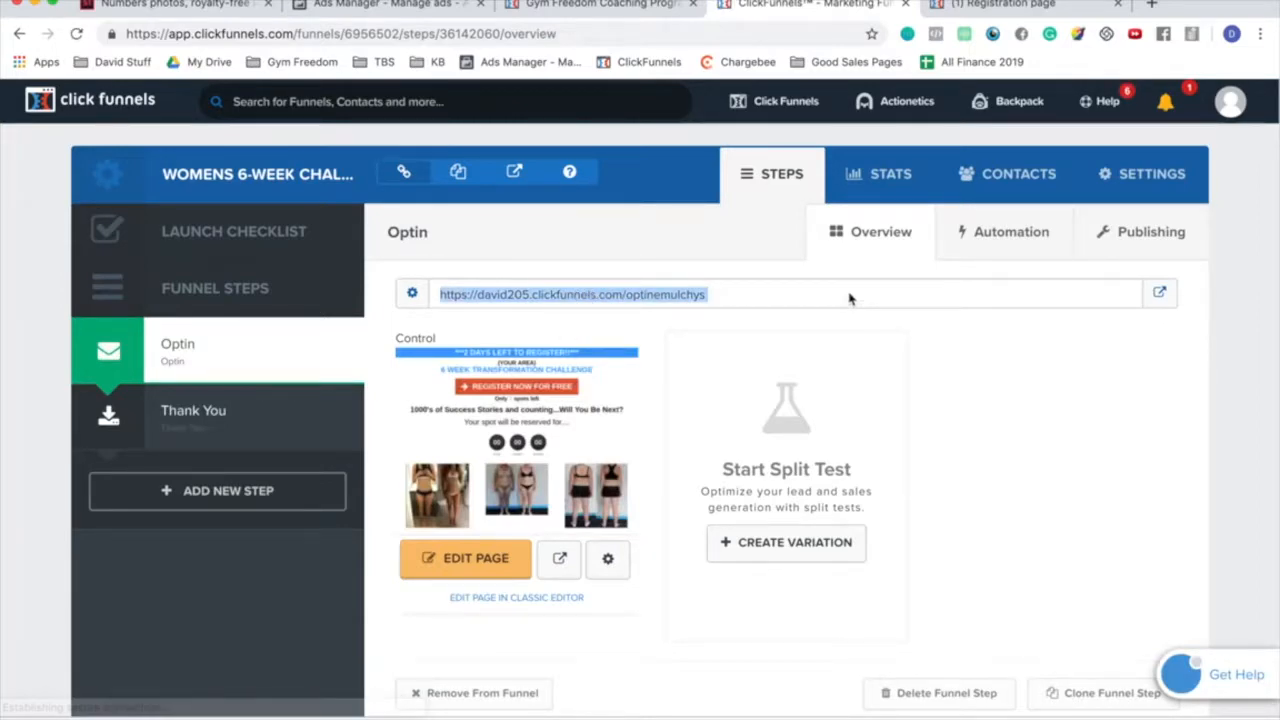
Step: Open bitly.com in a new browser tab and shorten the copied ClickFunnels opt-in URL
key("ctrl+t")
type("BIT")
key("Return")
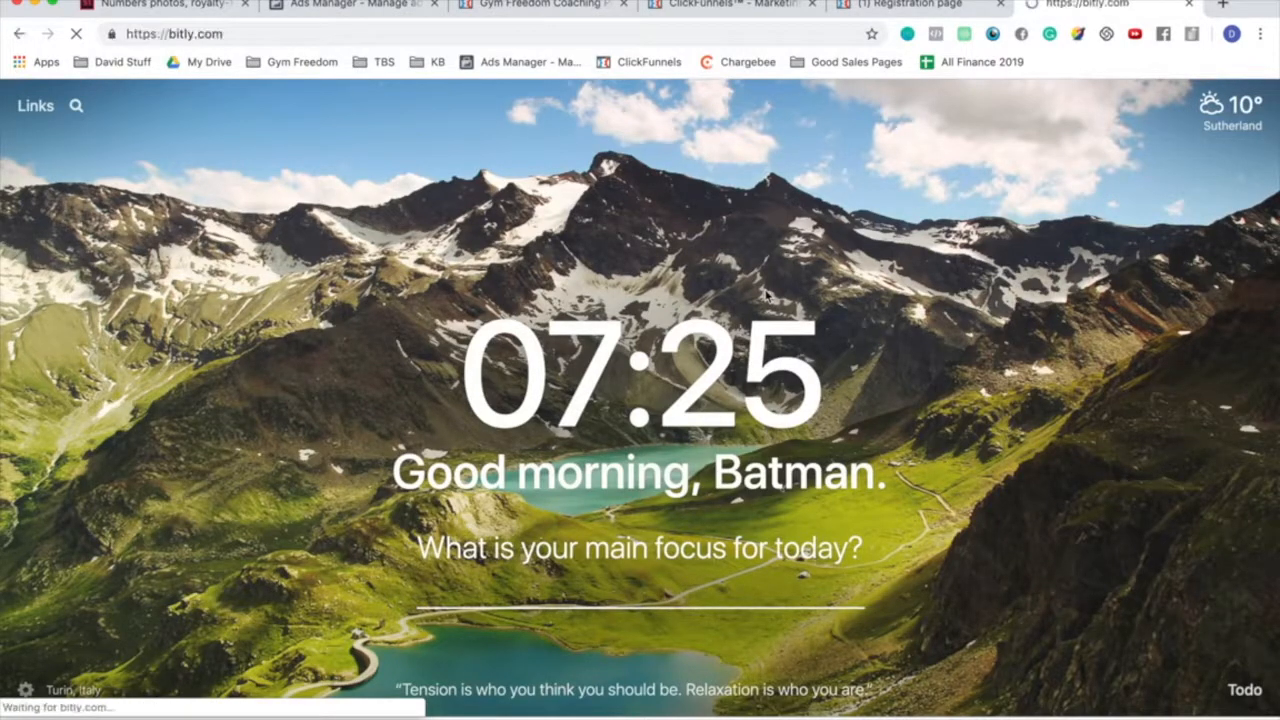
scroll(609, 369, "down", 5)
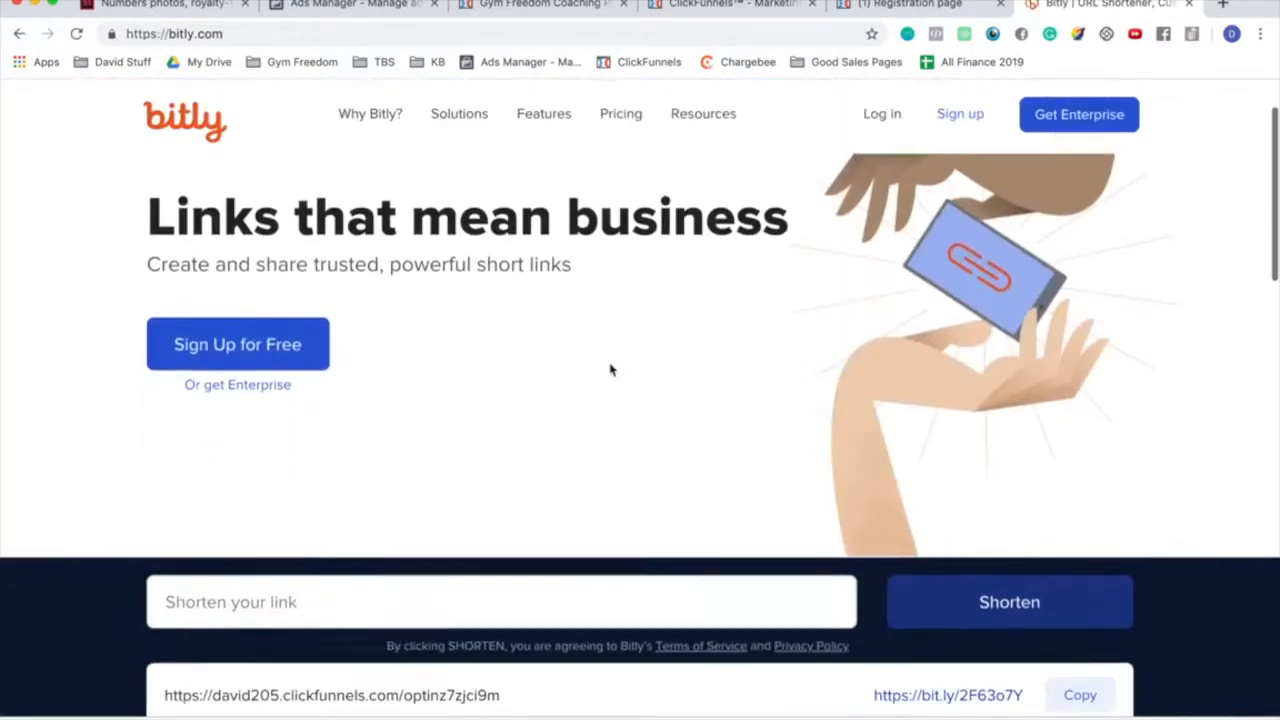
left_click(503, 469)
key("super+v")
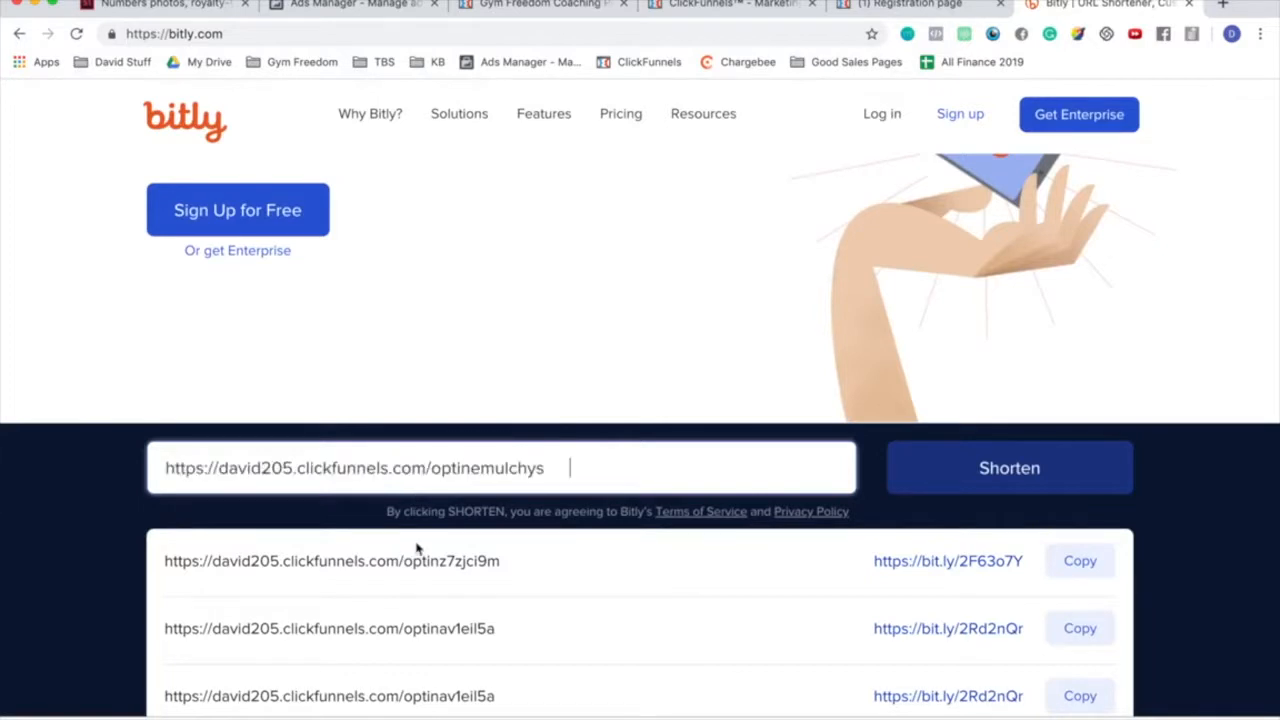
scroll(572, 347, "down", 2)
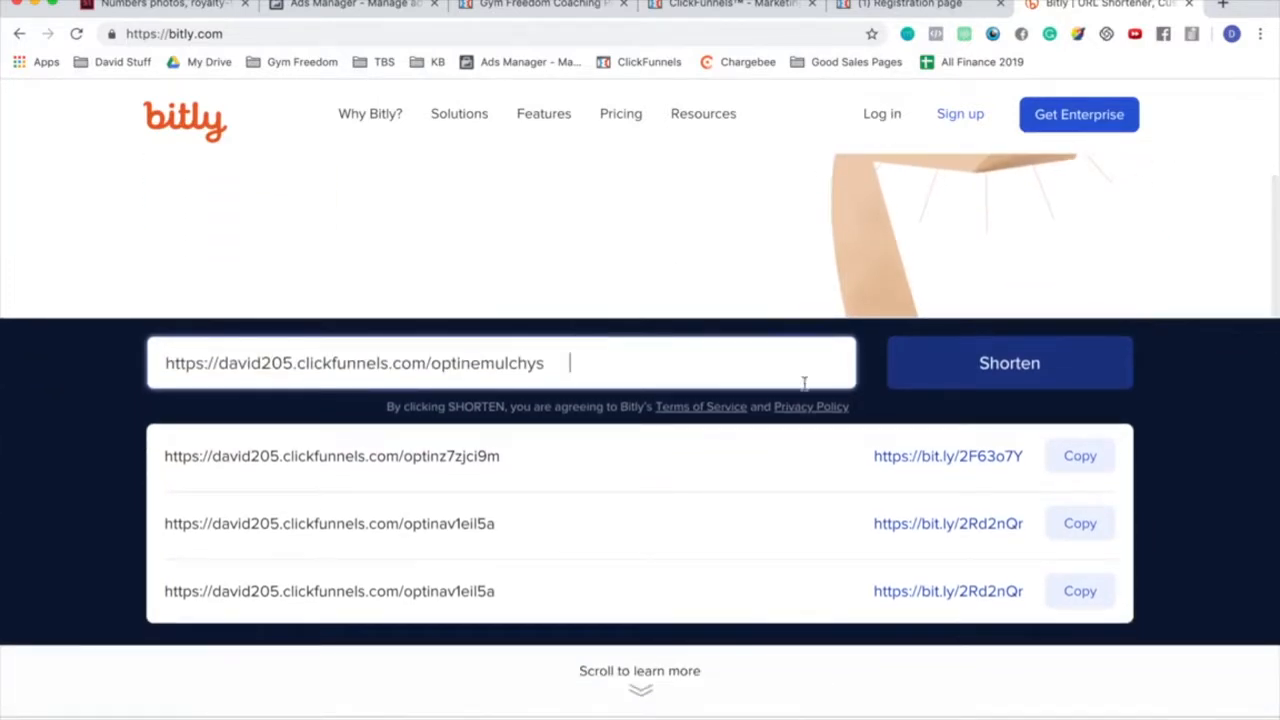
key("Return")
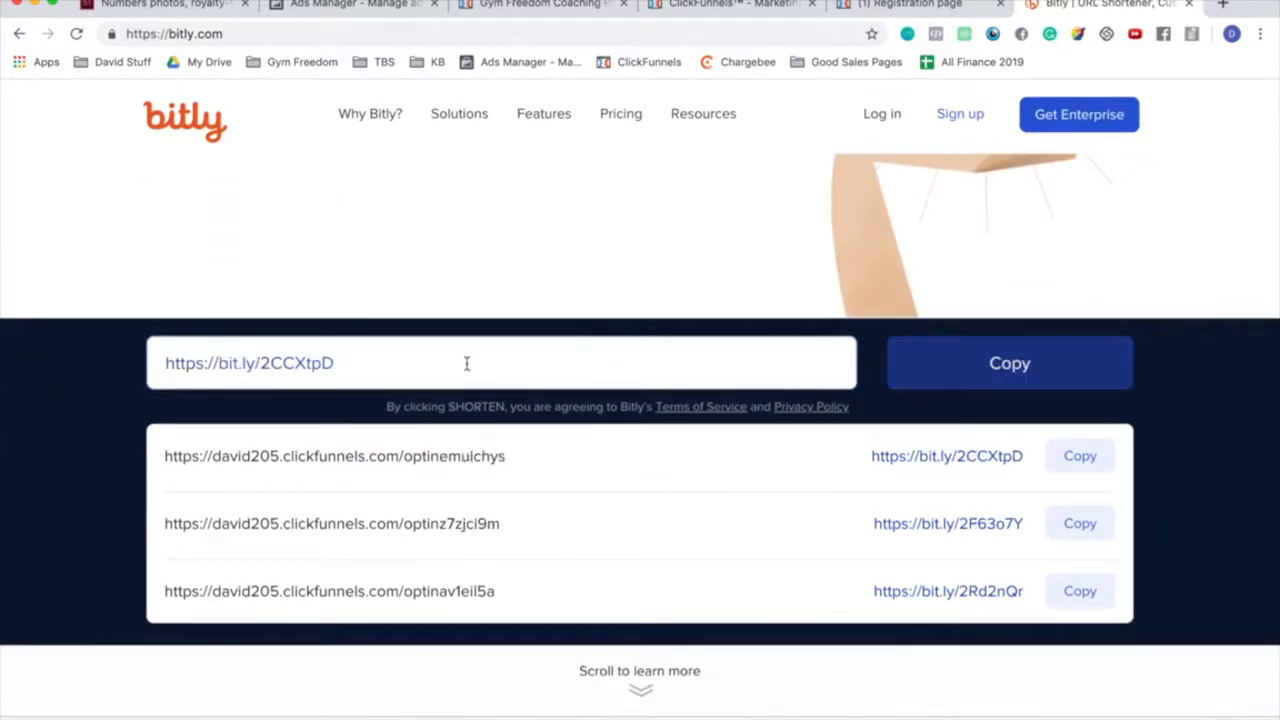
Step: Try to customize the short link's ending as challenge, bodyshaperschallenge and bodyshaperschallenge123
left_click_drag(403, 360, 265, 368)
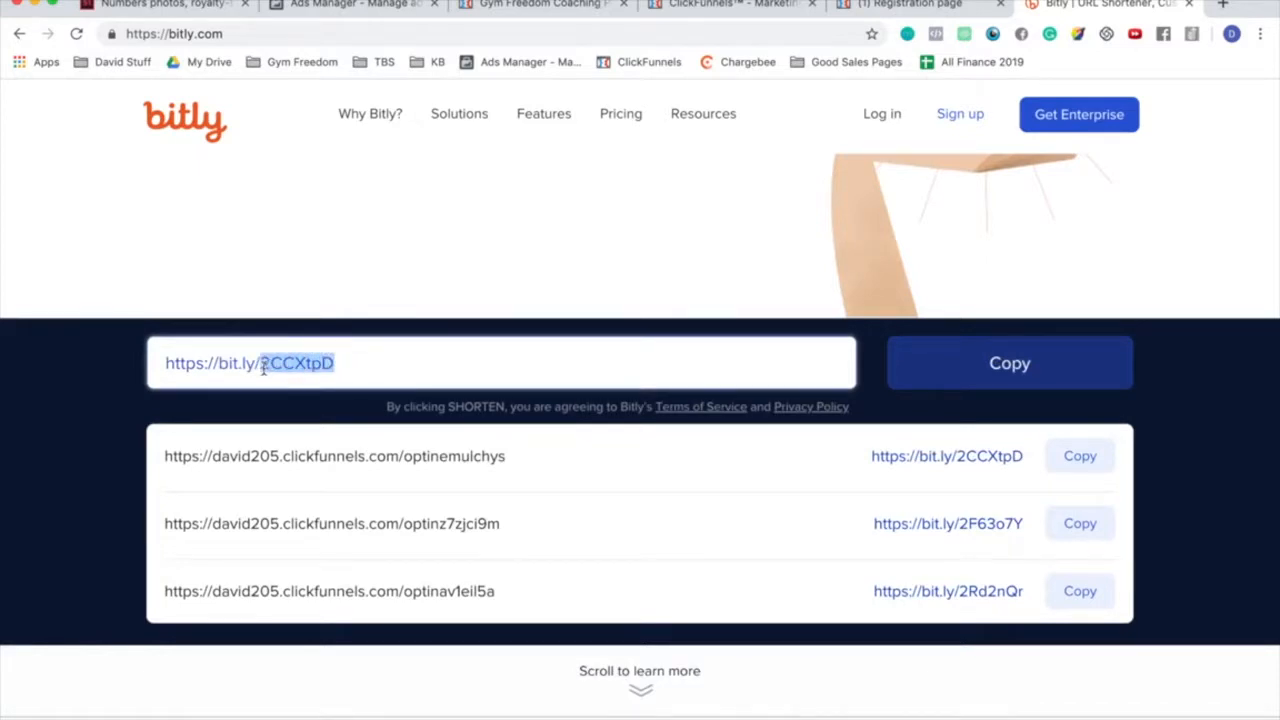
type("C")
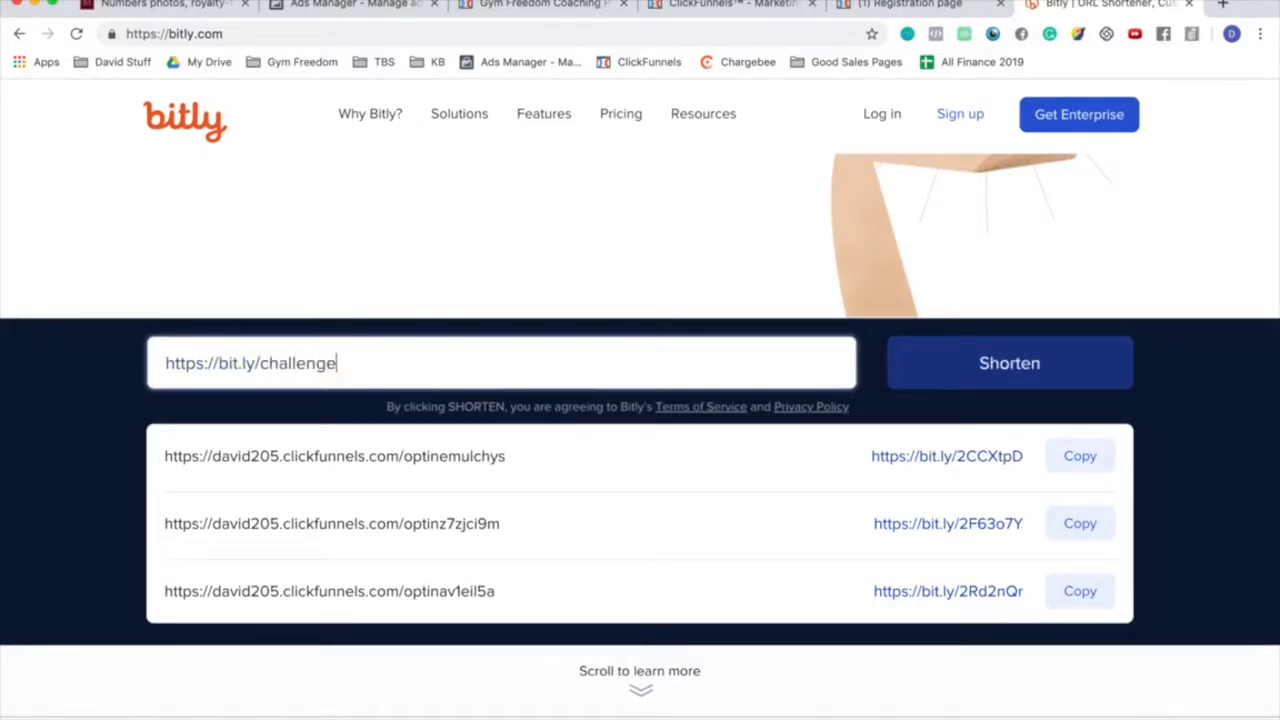
left_click(940, 362)
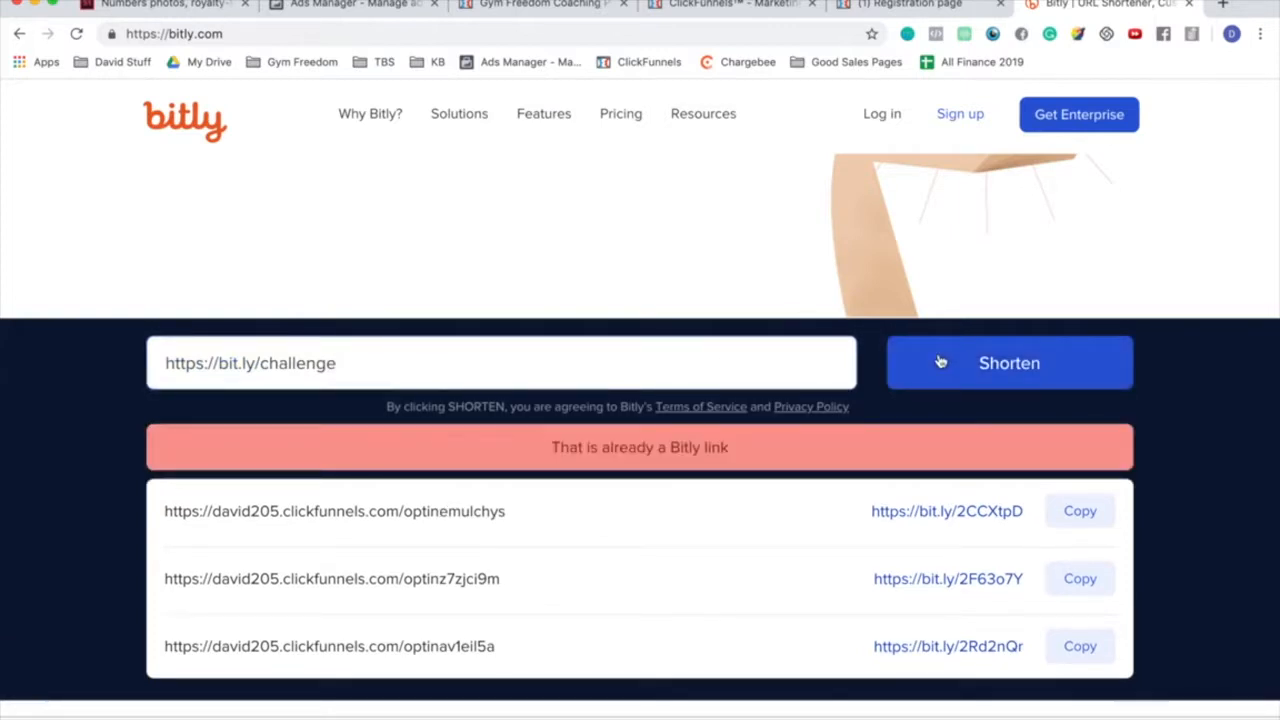
left_click(259, 363)
type("bodyshap")
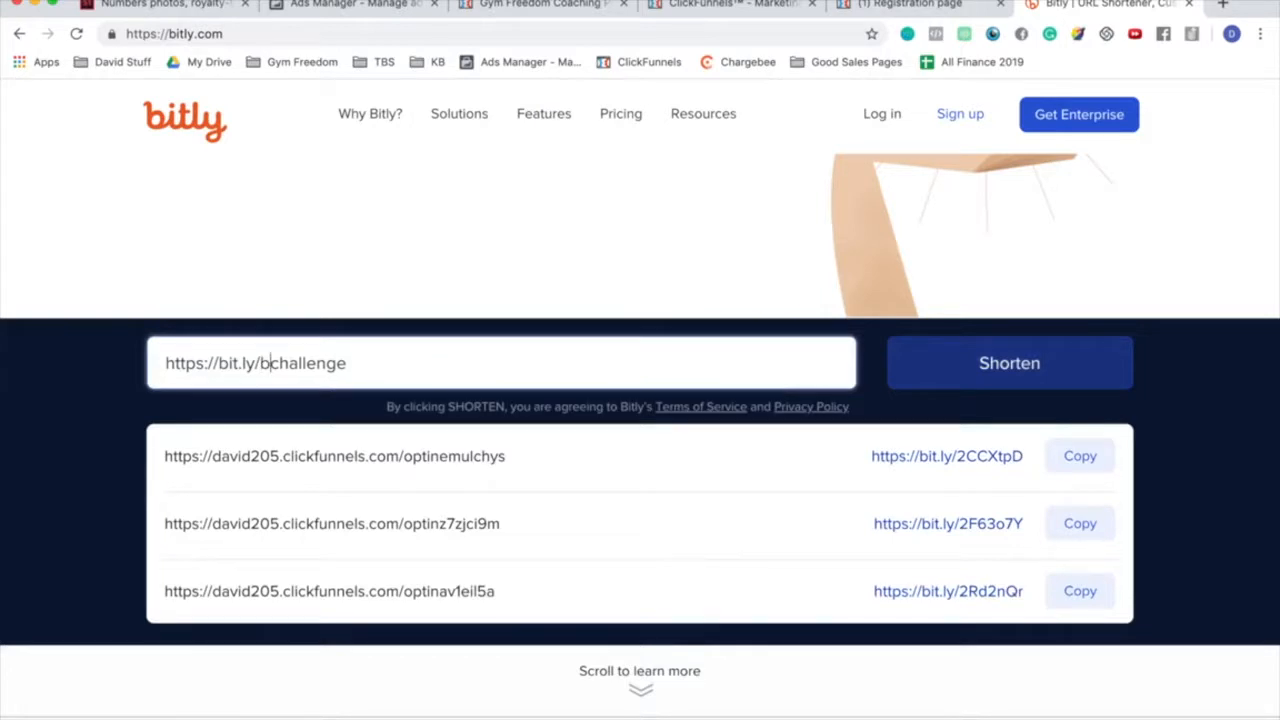
type("ers")
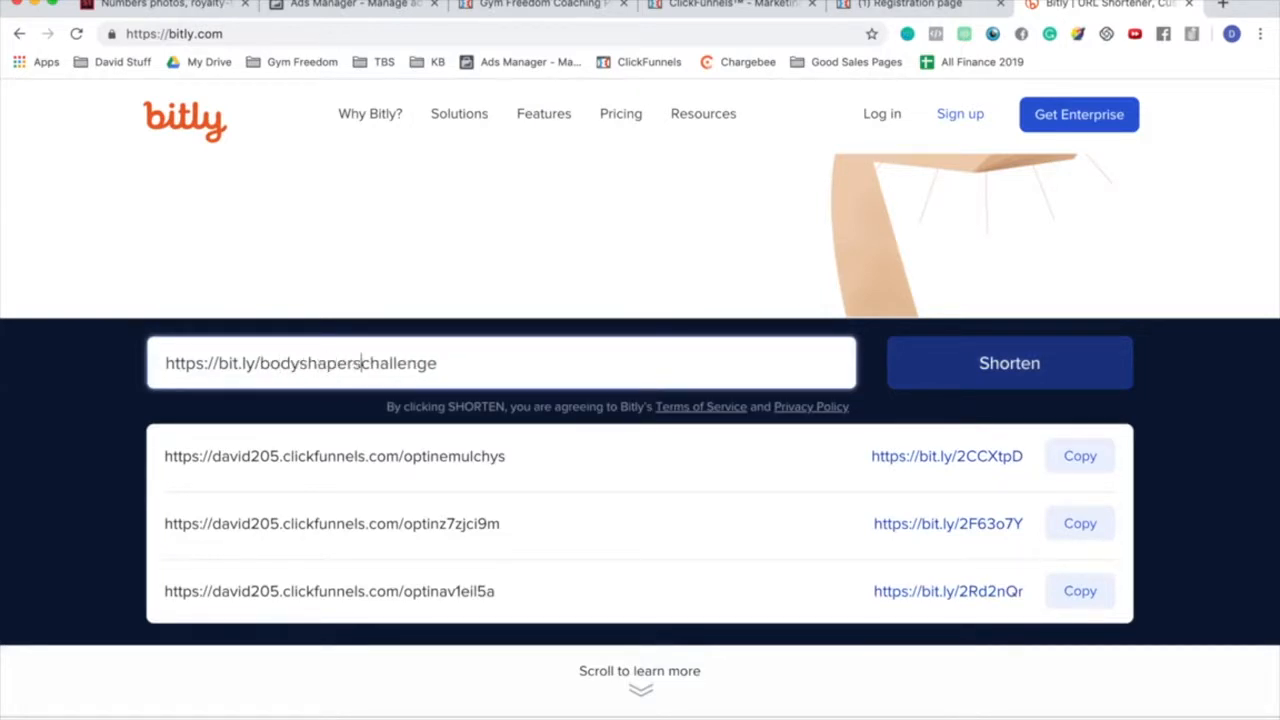
left_click(1023, 363)
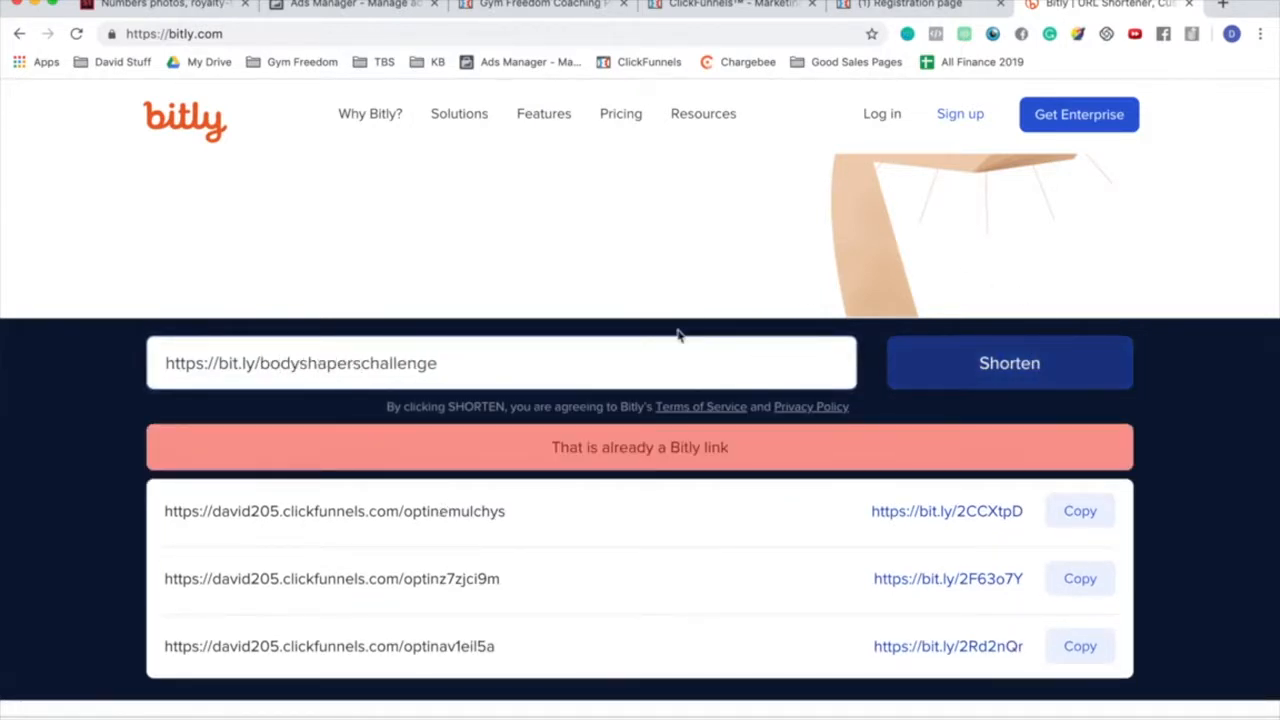
left_click(362, 365)
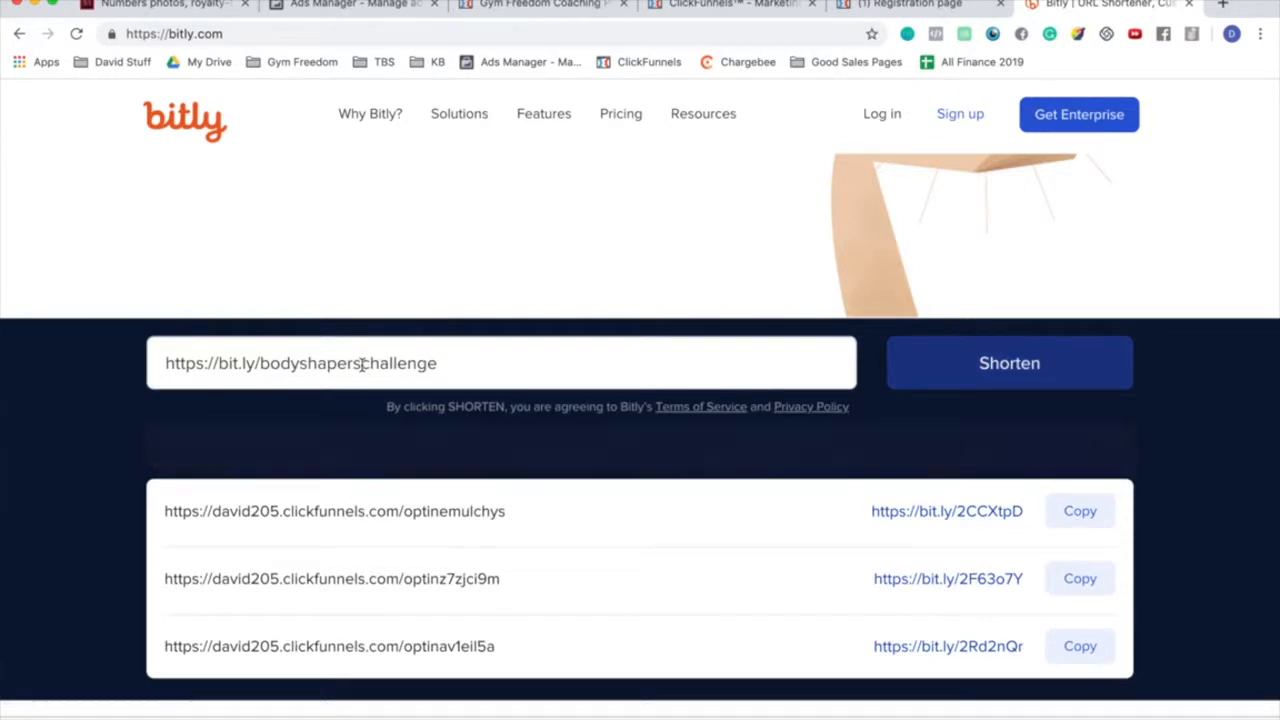
type("3")
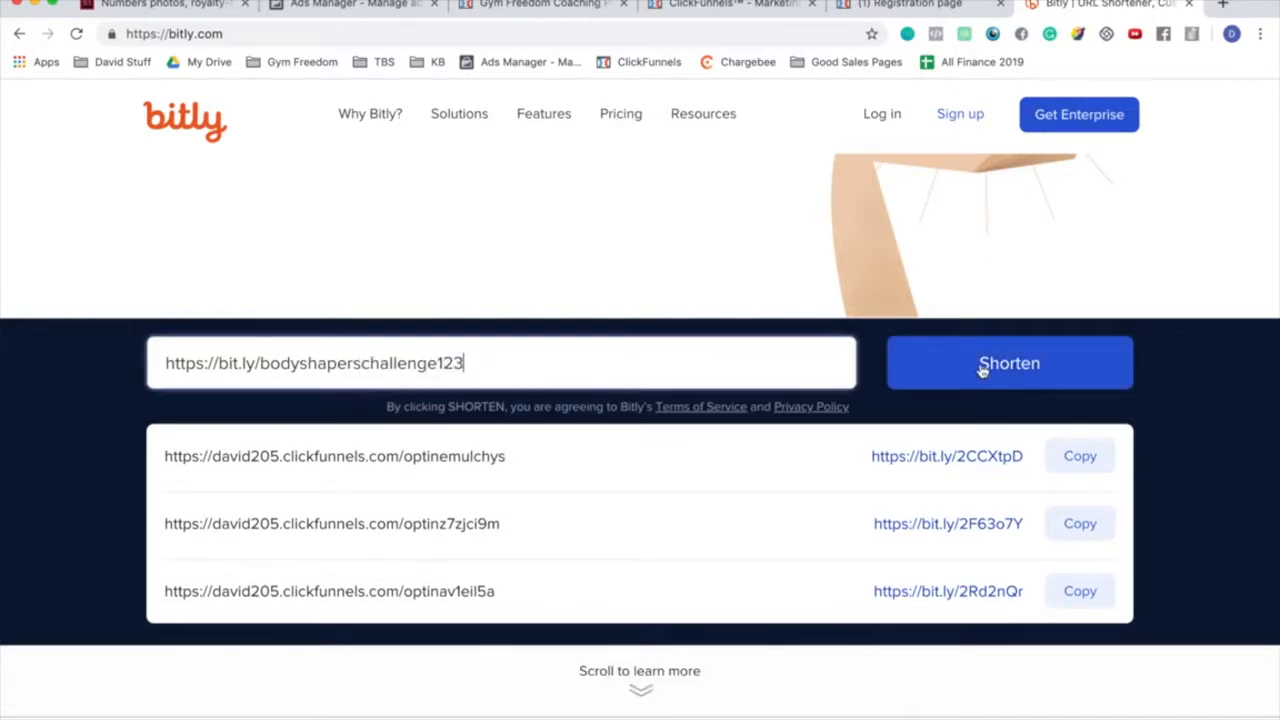
left_click(986, 366)
scroll(574, 466, "down", 2)
scroll(571, 466, "up", 2)
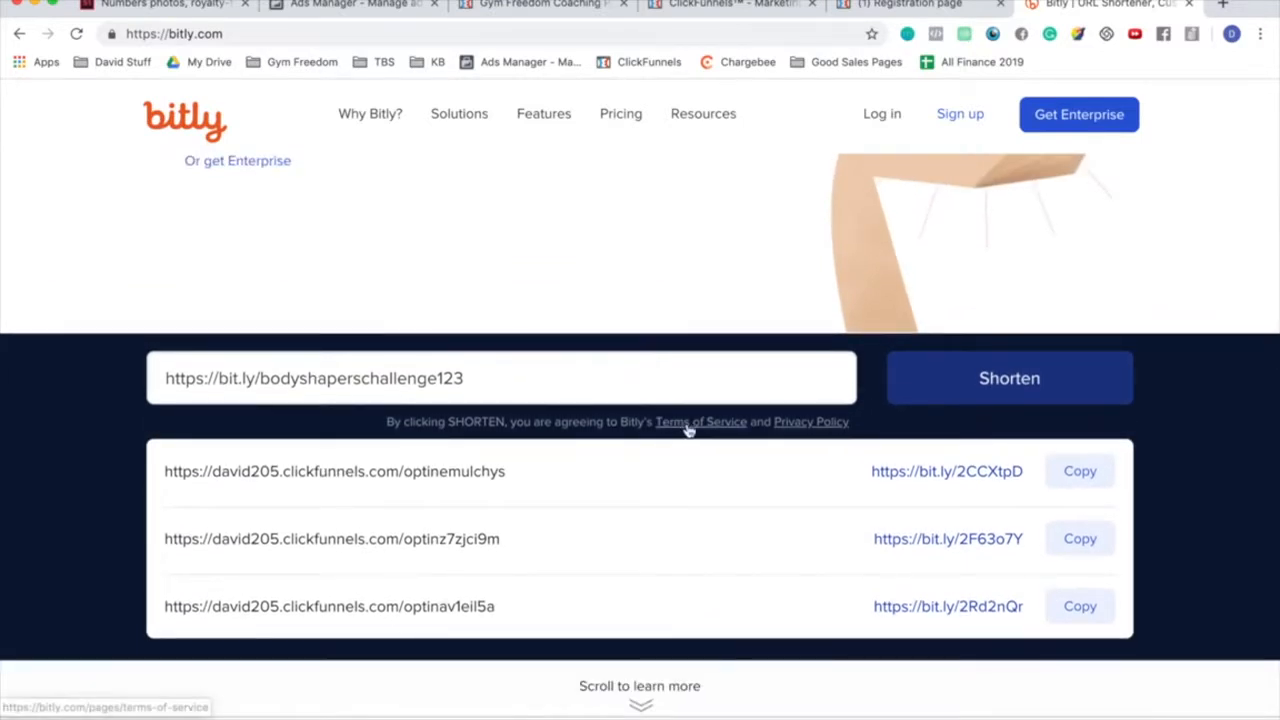
left_click(1092, 481)
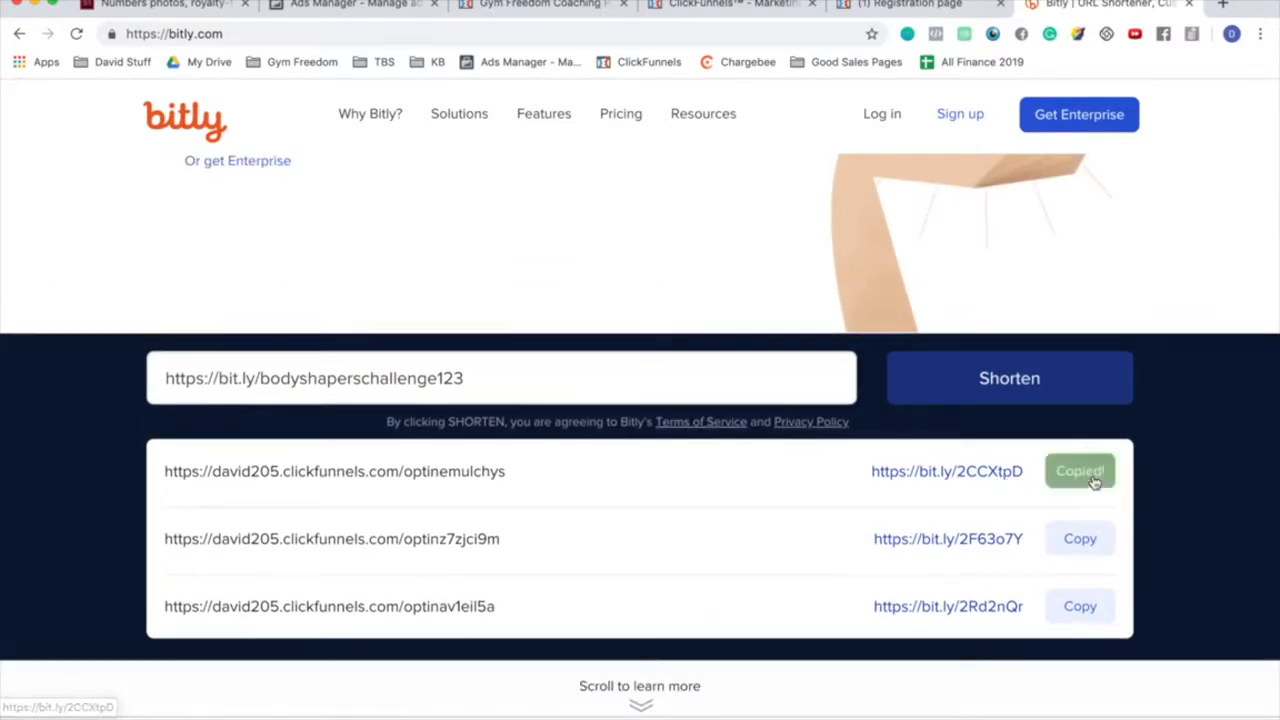
left_click(980, 474)
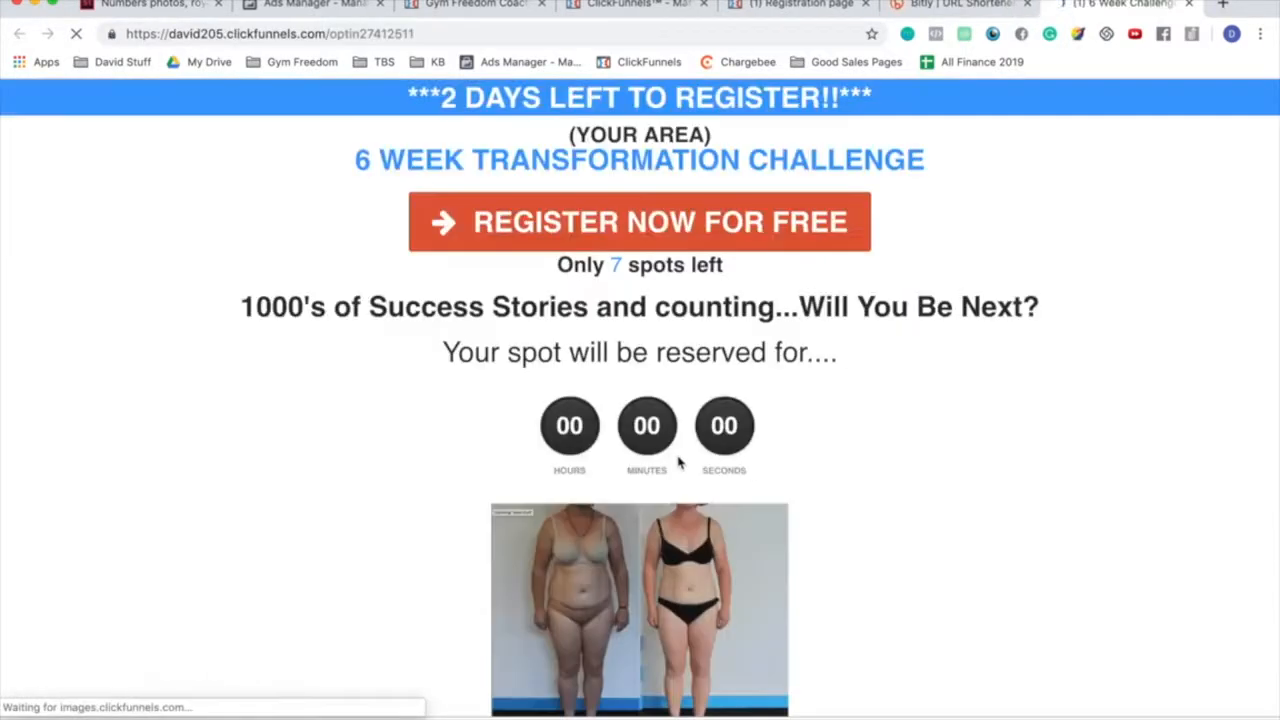
scroll(776, 291, "down", 1)
scroll(776, 291, "up", 1)
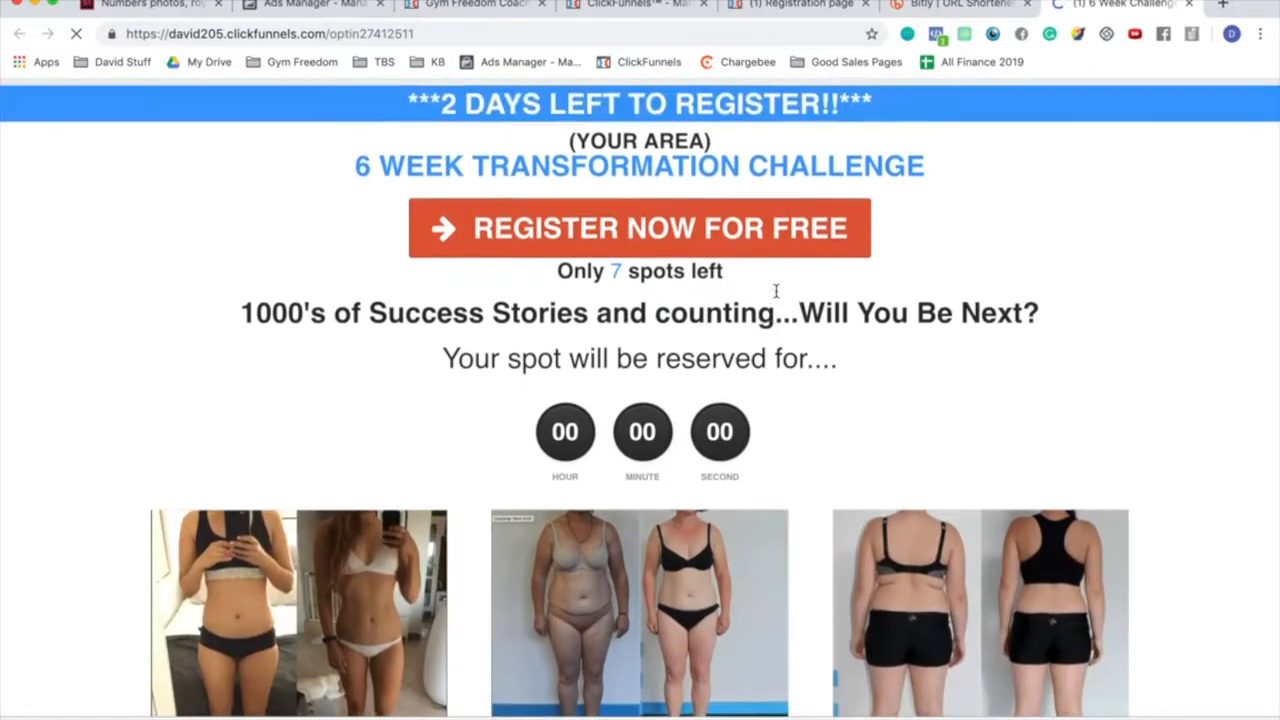
mouse_move(1006, 51)
left_click(1064, 167)
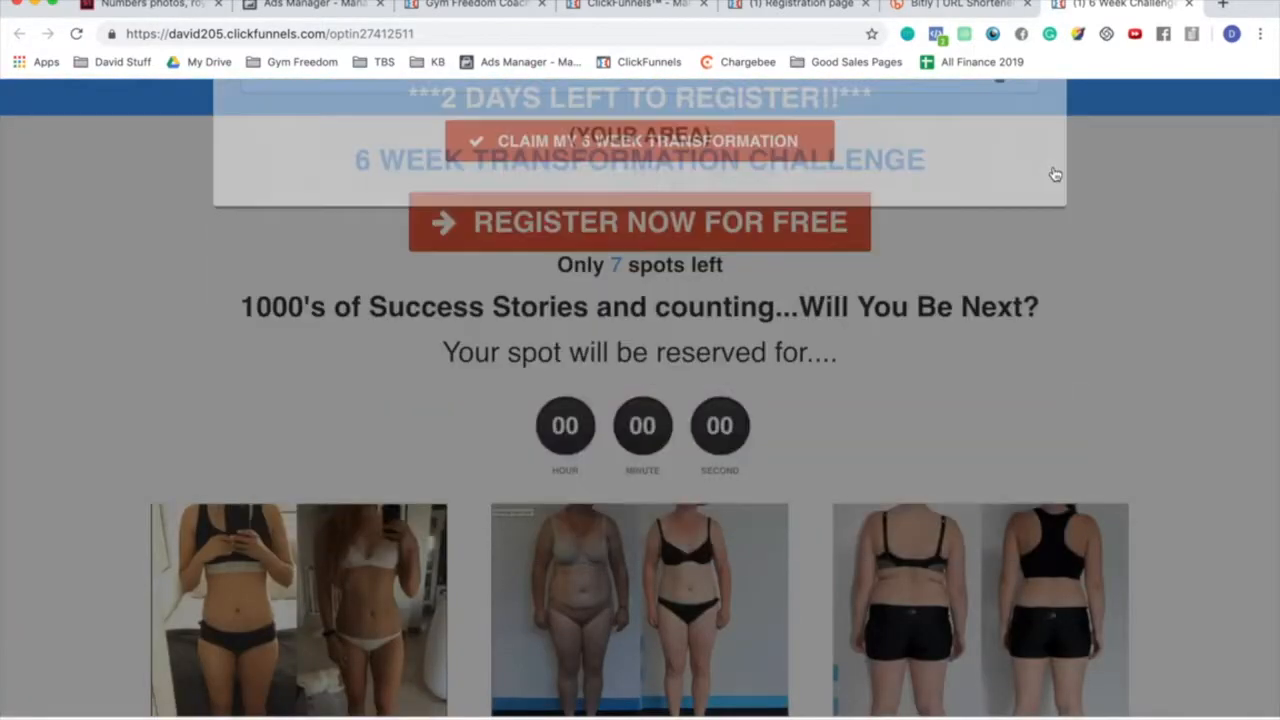
left_click(810, 6)
left_click(907, 6)
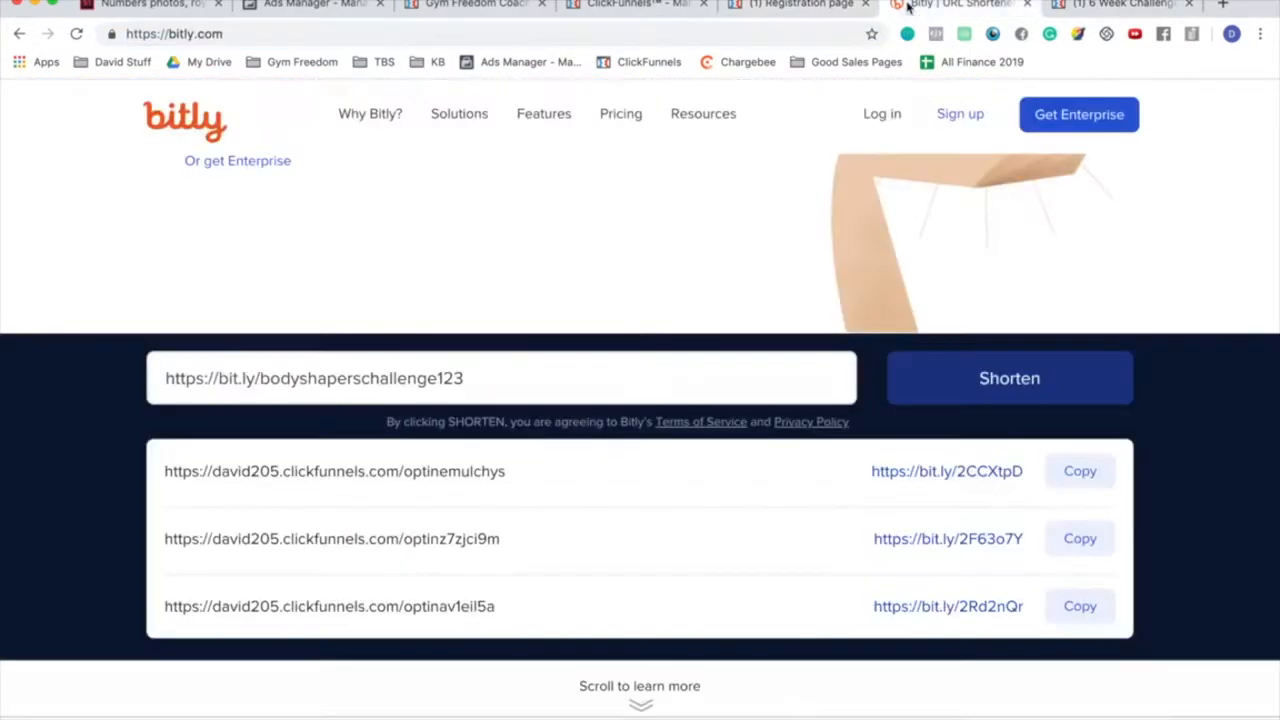
left_click(329, 10)
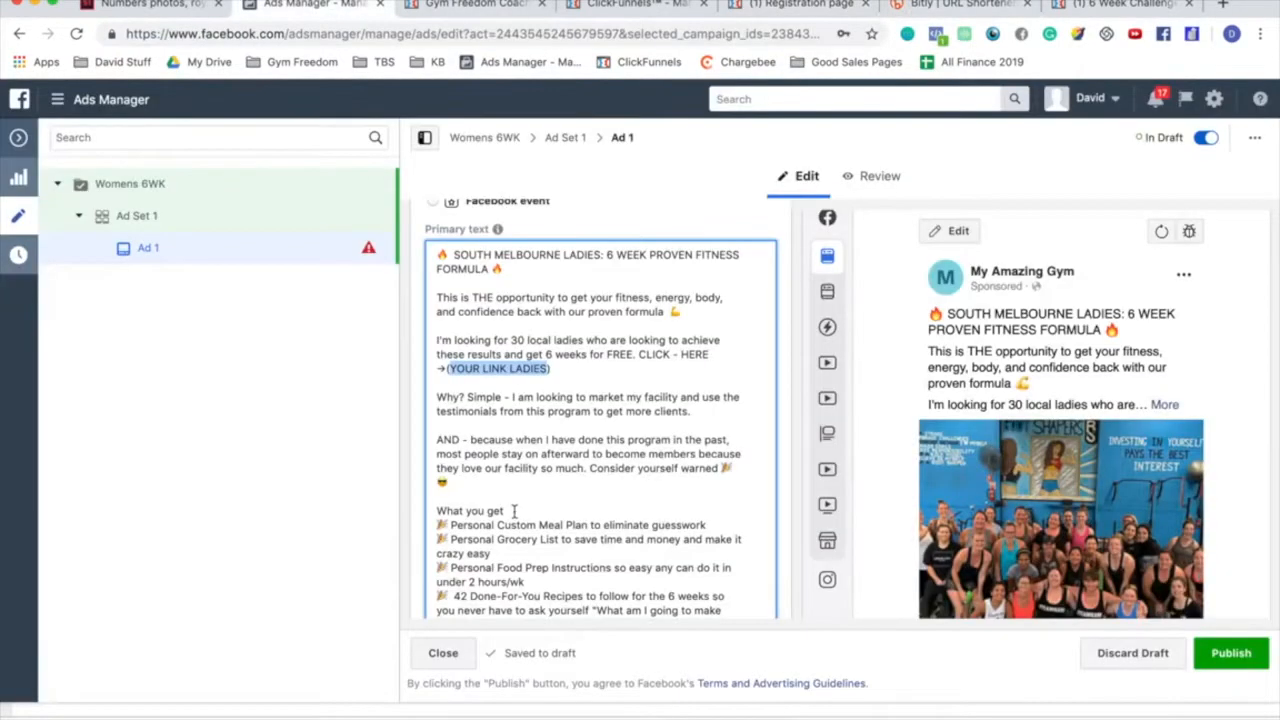
left_click_drag(569, 367, 447, 368)
key("super+v")
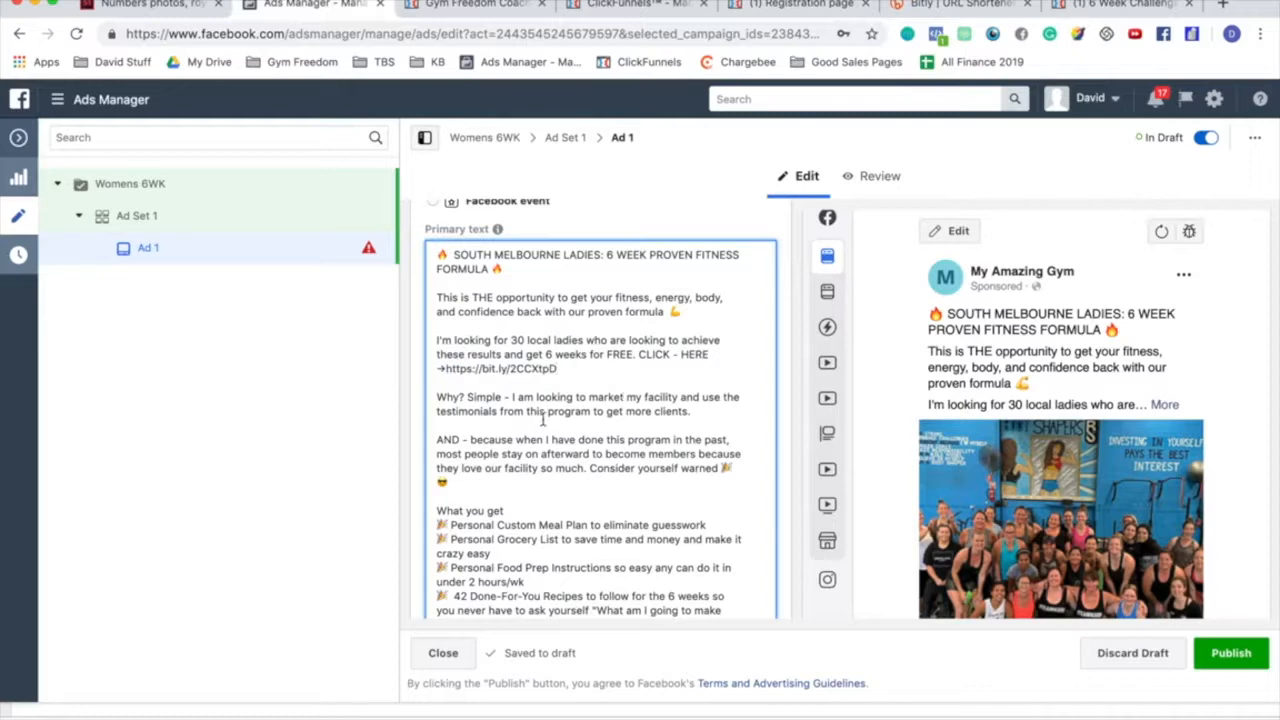
scroll(606, 420, "down", 5)
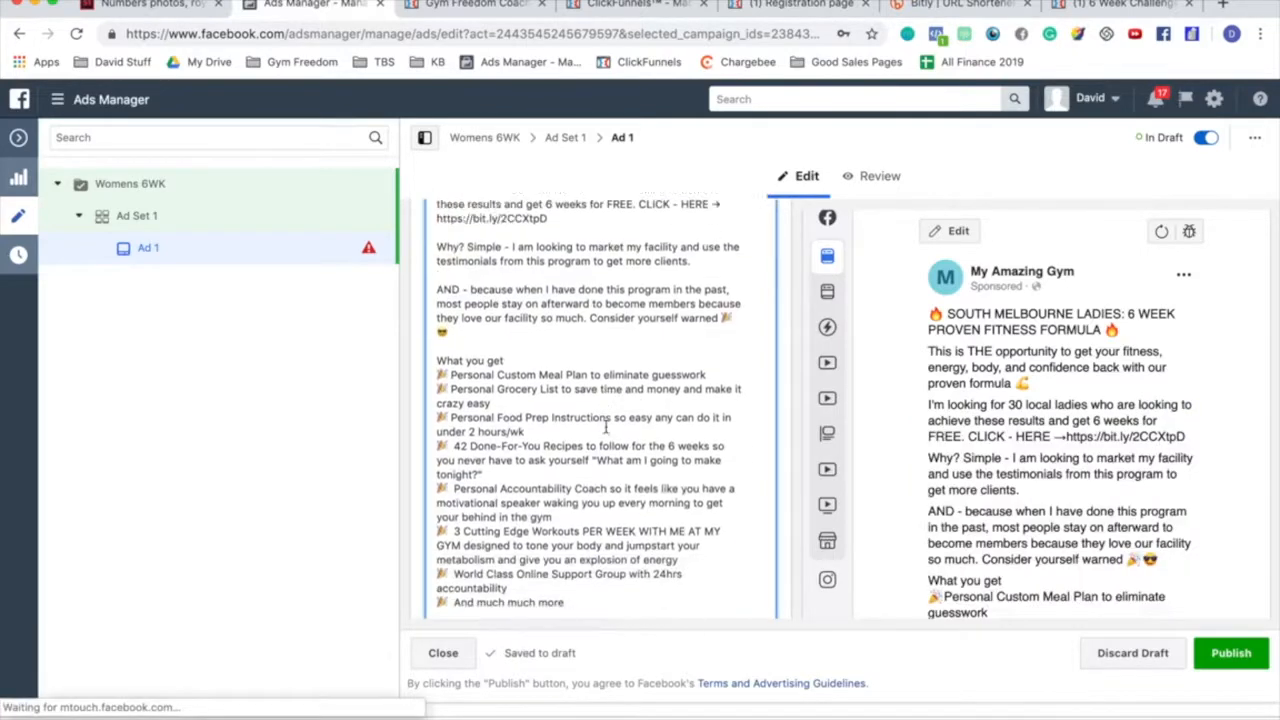
scroll(606, 423, "down", 3)
left_click_drag(748, 523, 623, 522)
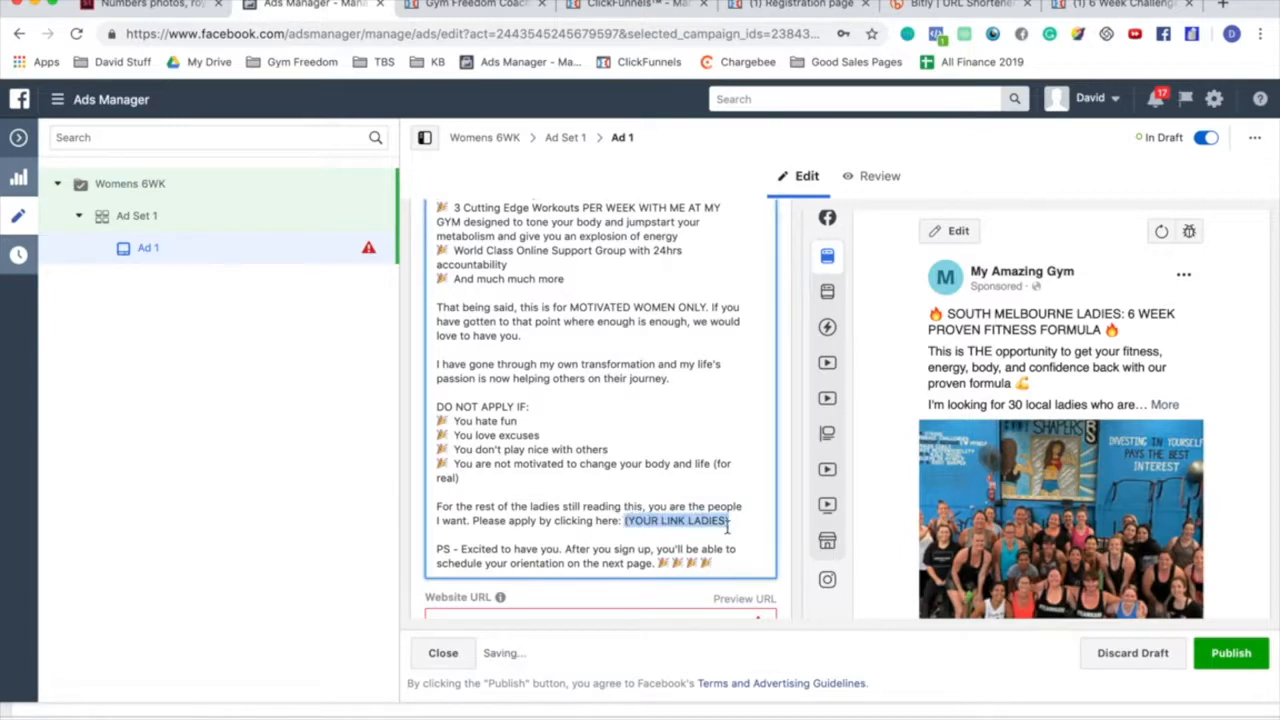
key("super+v")
scroll(592, 452, "down", 3)
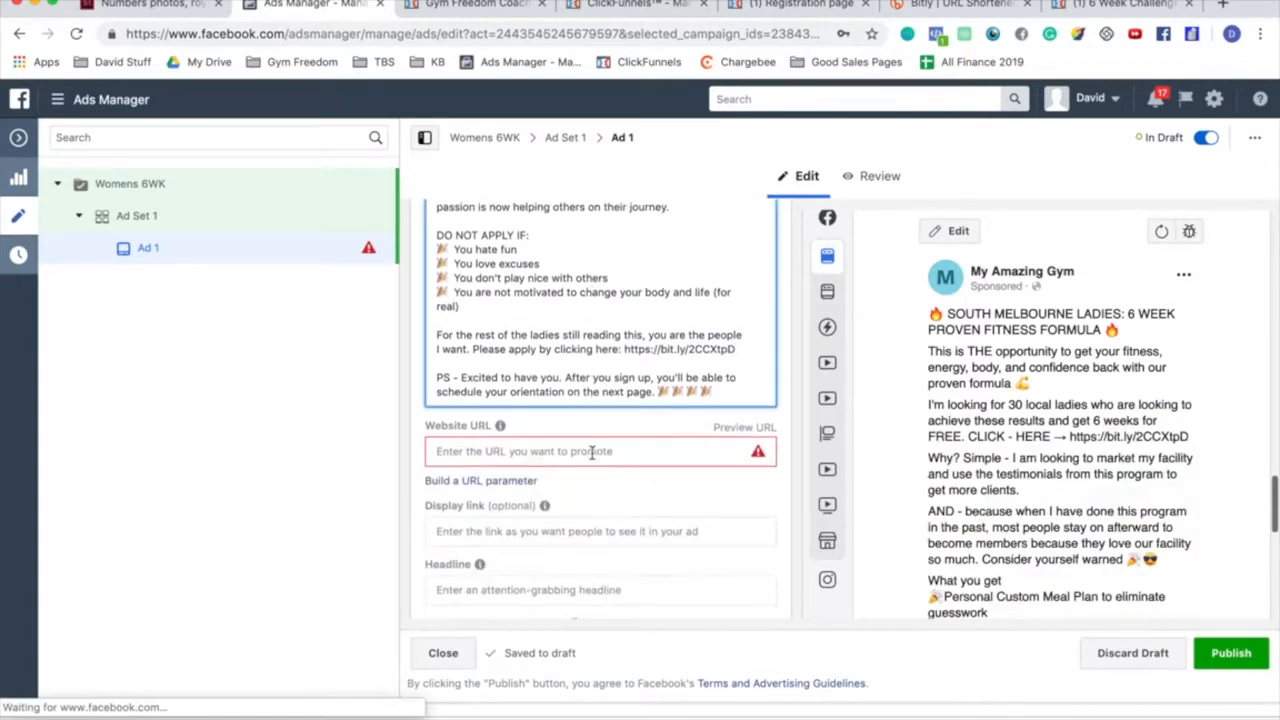
scroll(589, 417, "down", 1)
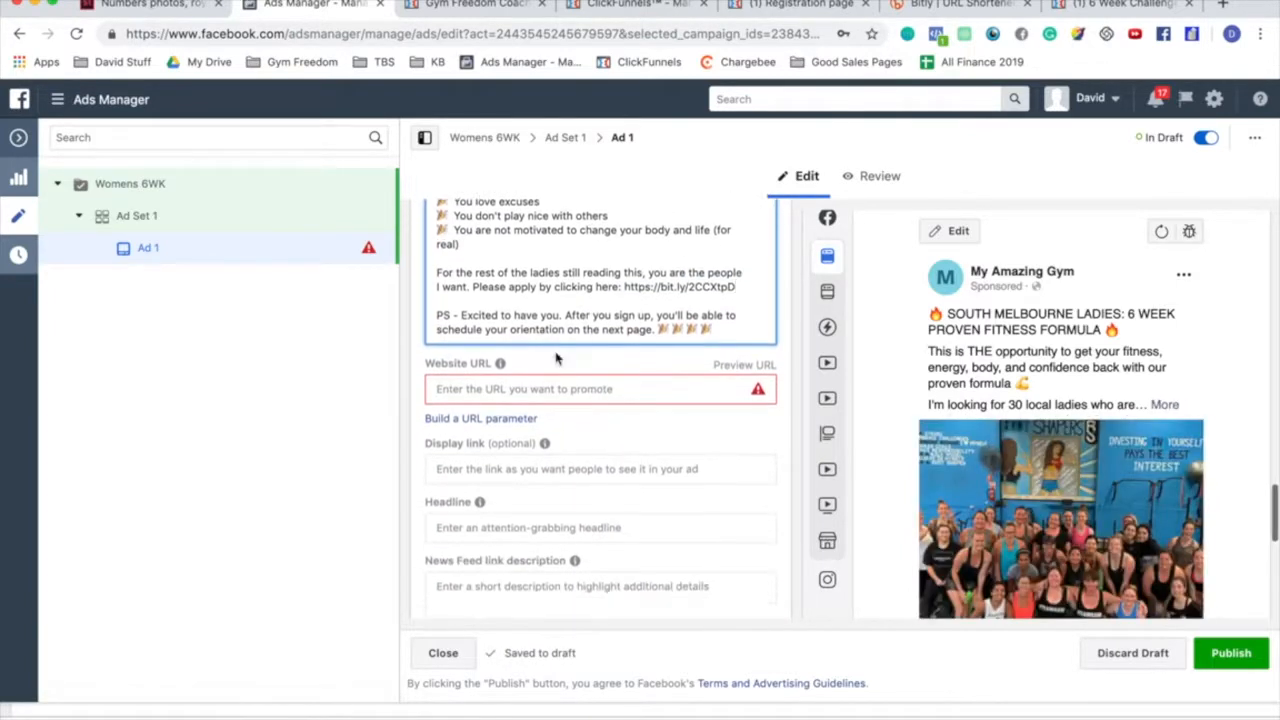
left_click(503, 388)
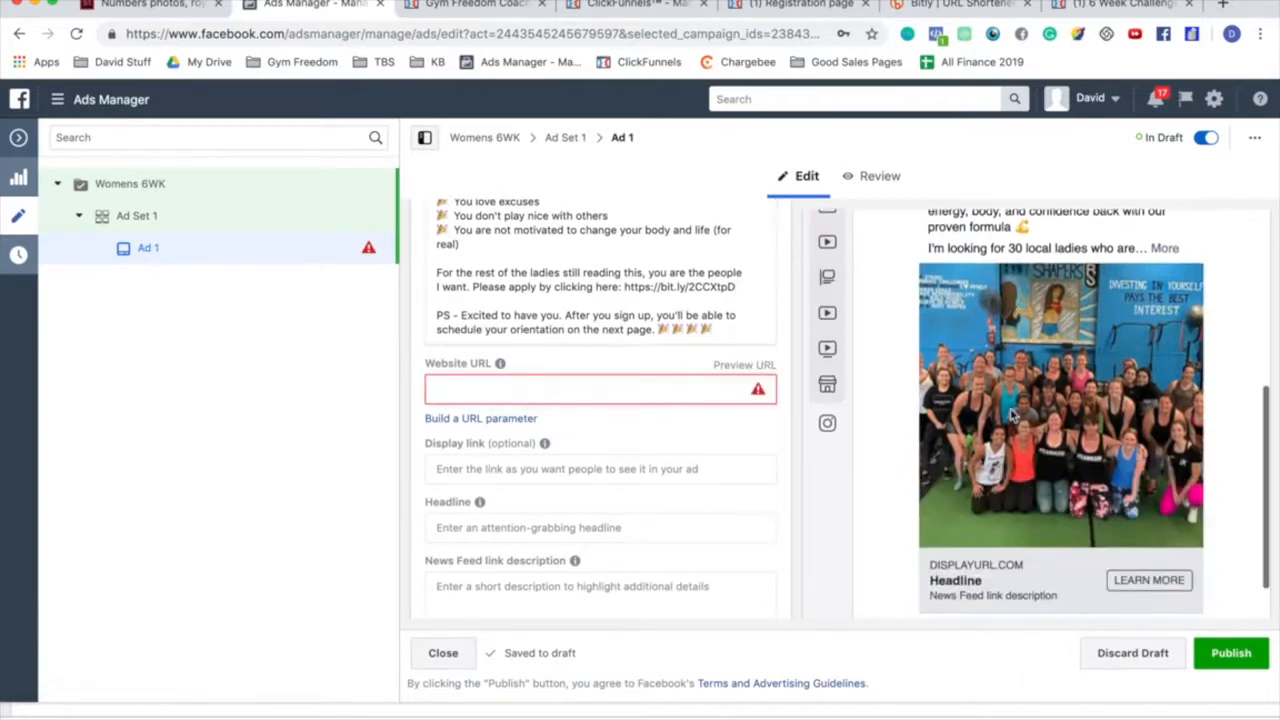
scroll(557, 385, "up", 1)
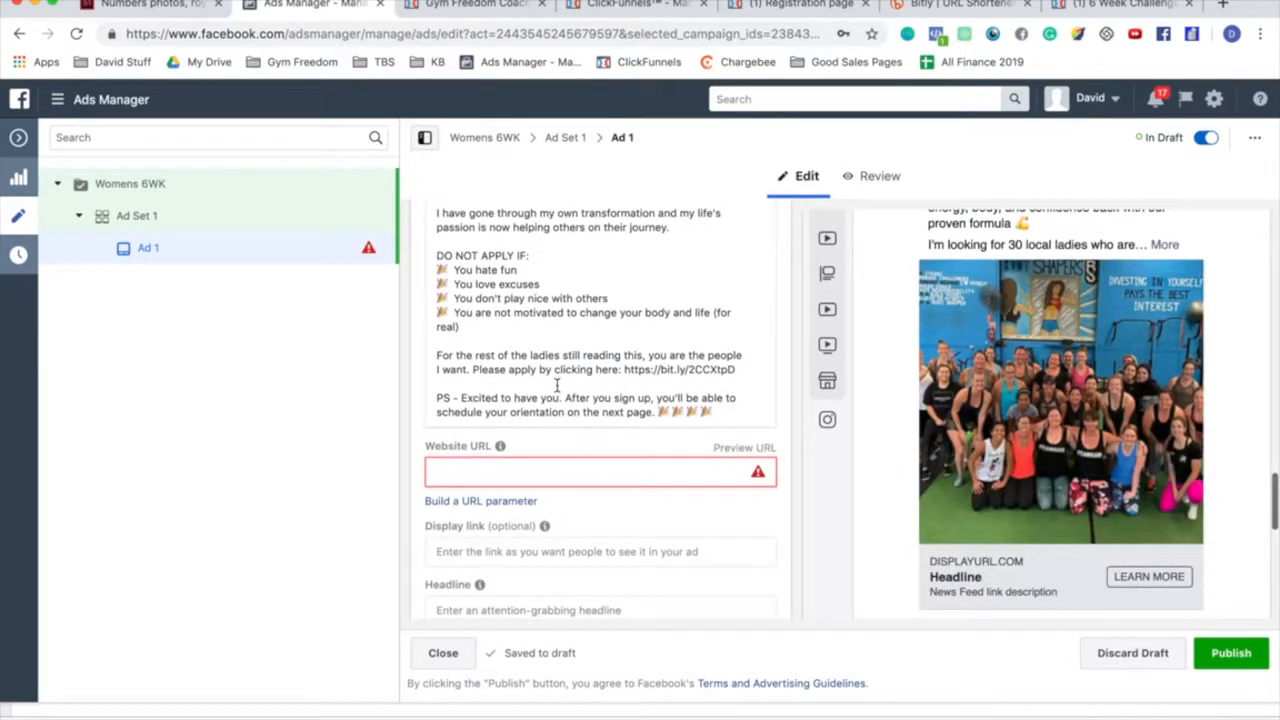
triple_click(700, 362)
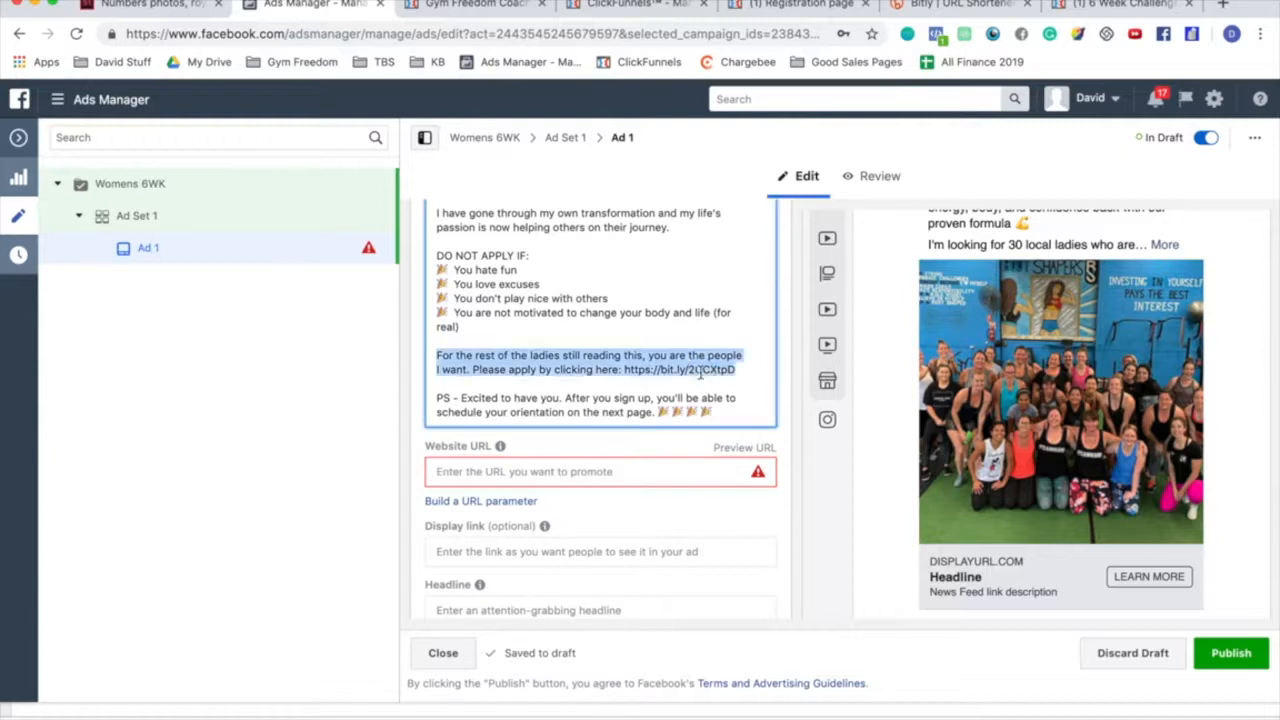
left_click(563, 470)
key("ctrl+v")
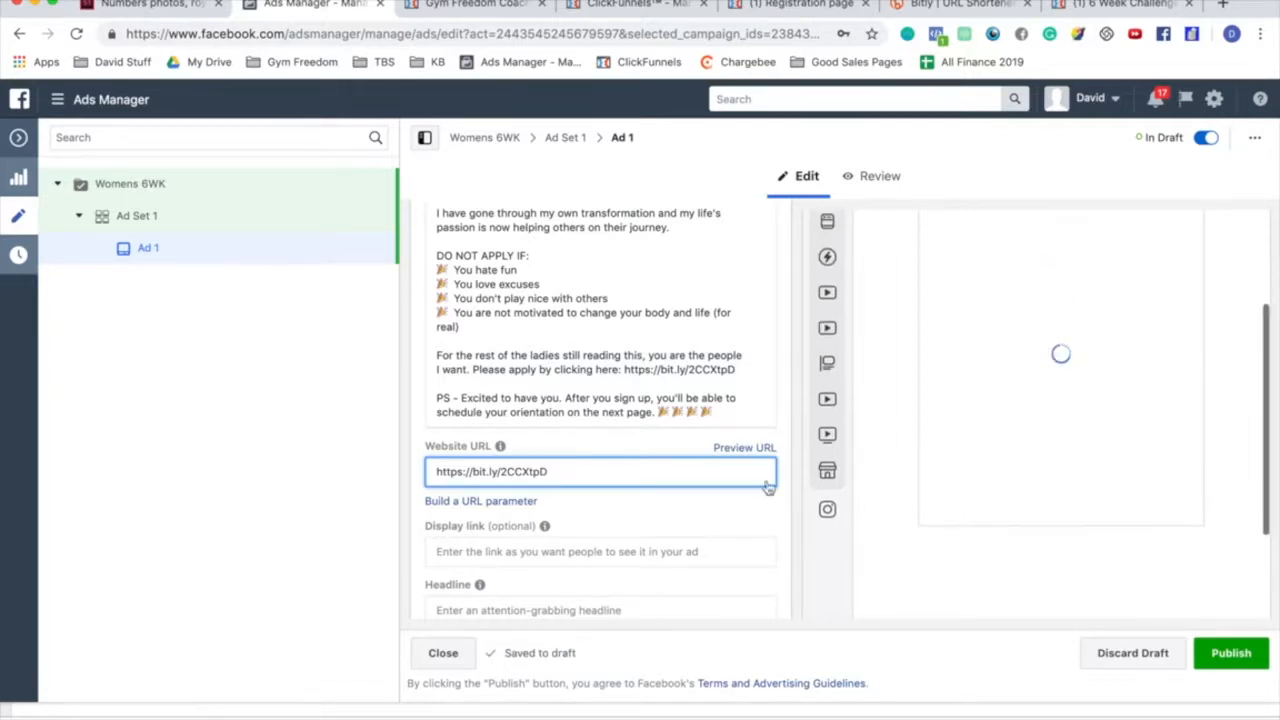
Step: Copy the headline "✅ SECURE YOUR SPOT —>>" from the Pages document into Ad 1's headline and check the ad preview
scroll(689, 466, "down", 5)
scroll(690, 471, "up", 3)
left_click(572, 386)
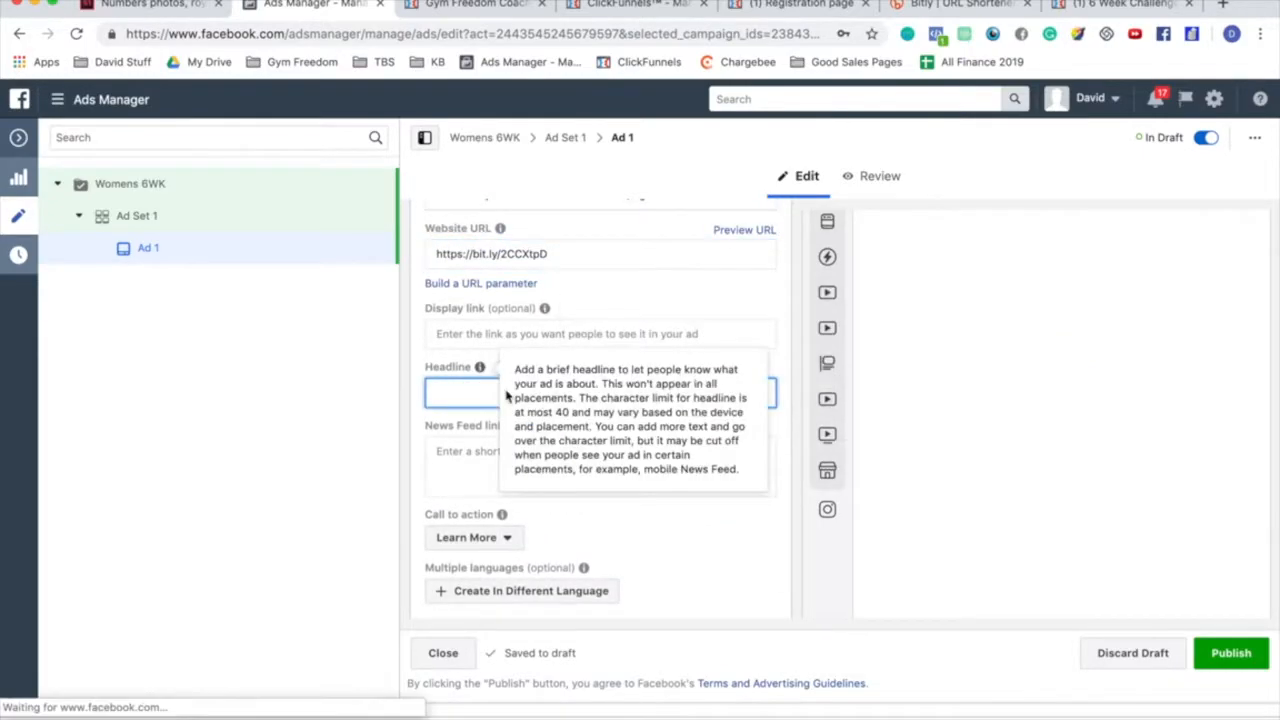
key("ctrl+Up")
left_click(240, 187)
scroll(538, 514, "down", 10)
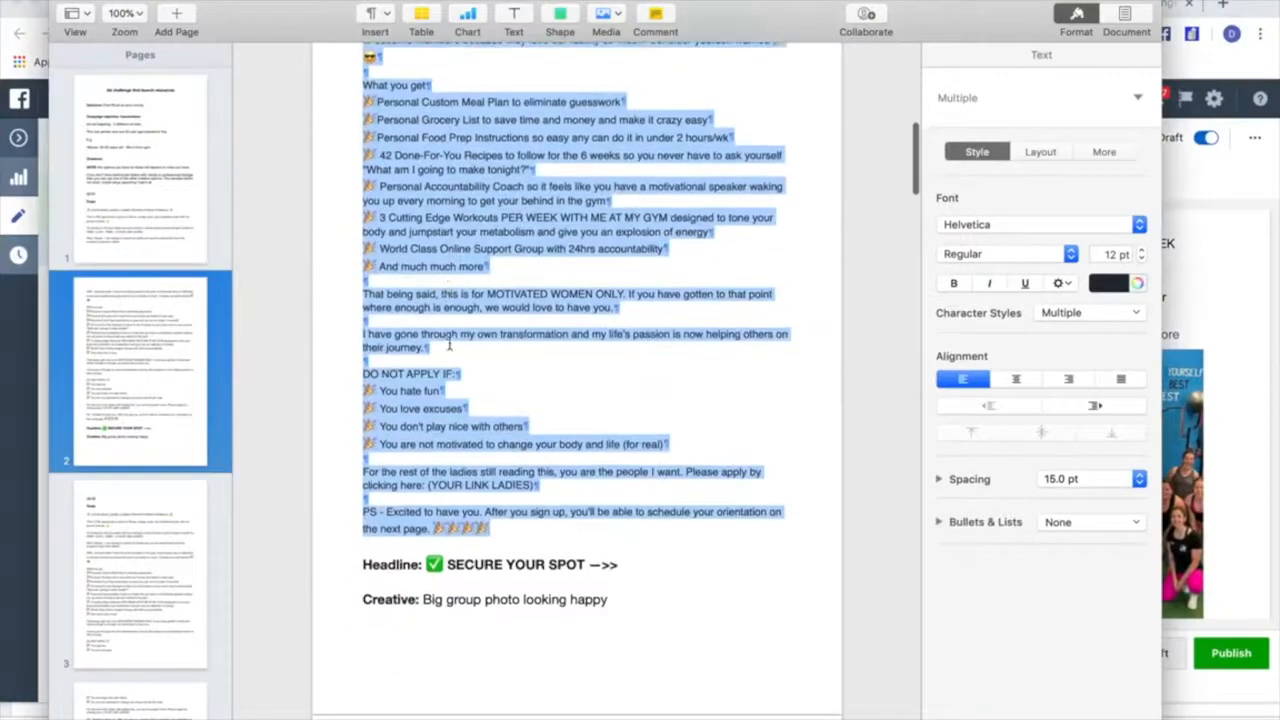
left_click_drag(643, 539, 434, 537)
key("super+c")
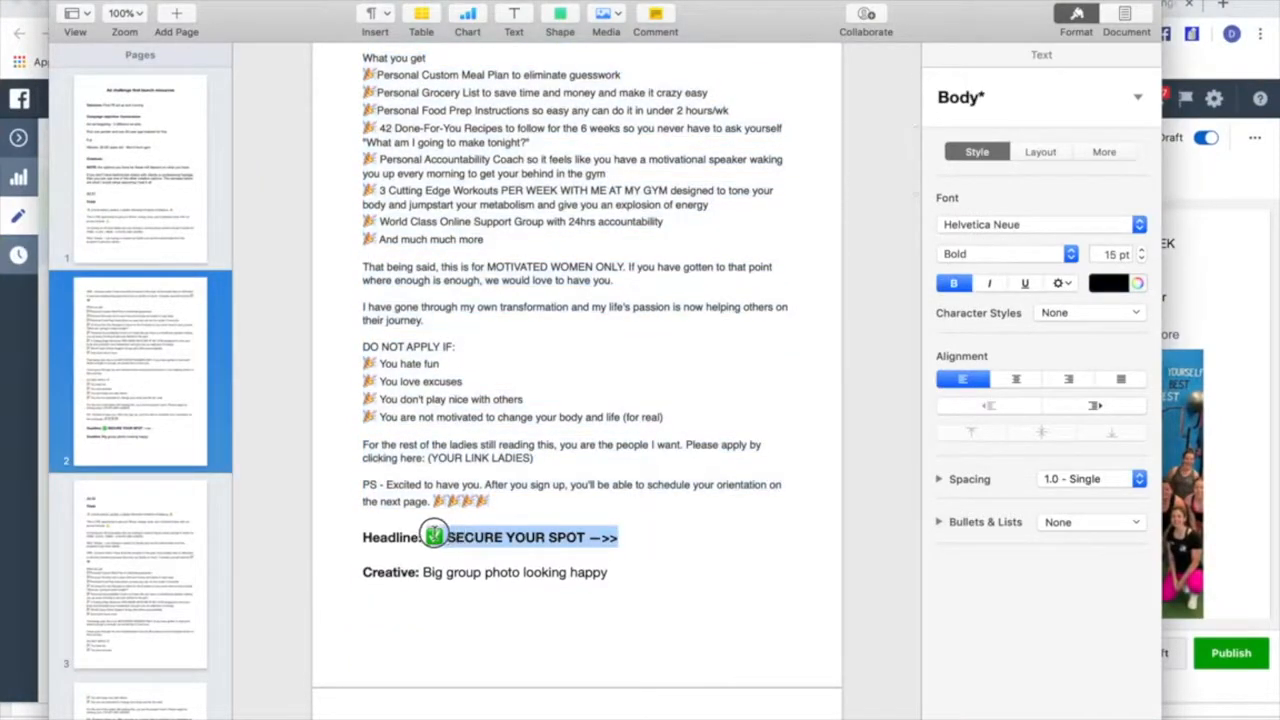
left_click(1258, 305)
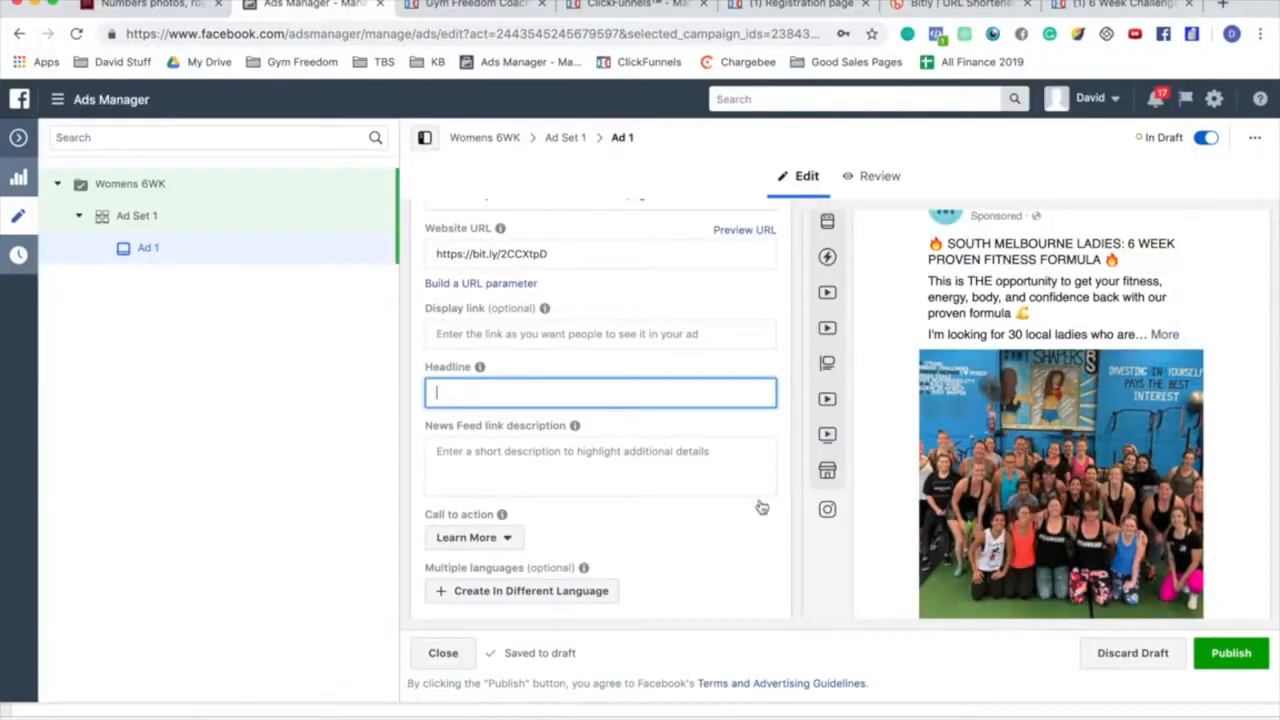
key("super+v")
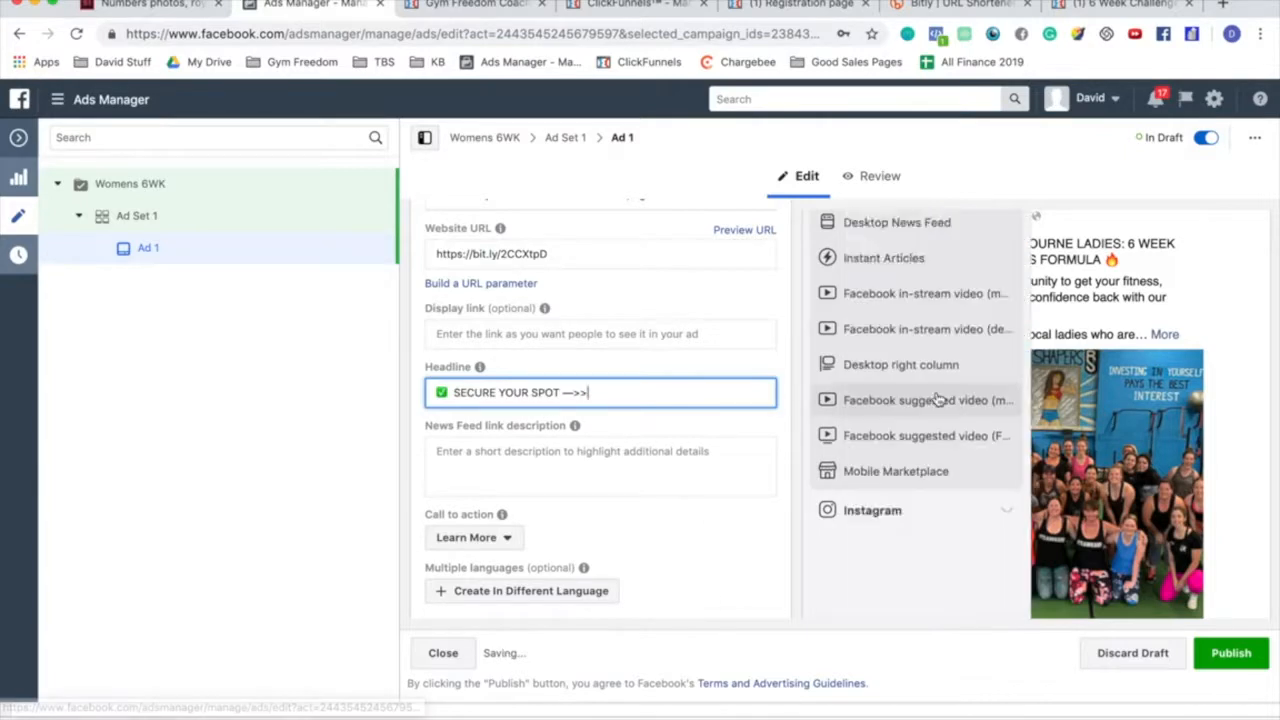
scroll(934, 400, "down", 2)
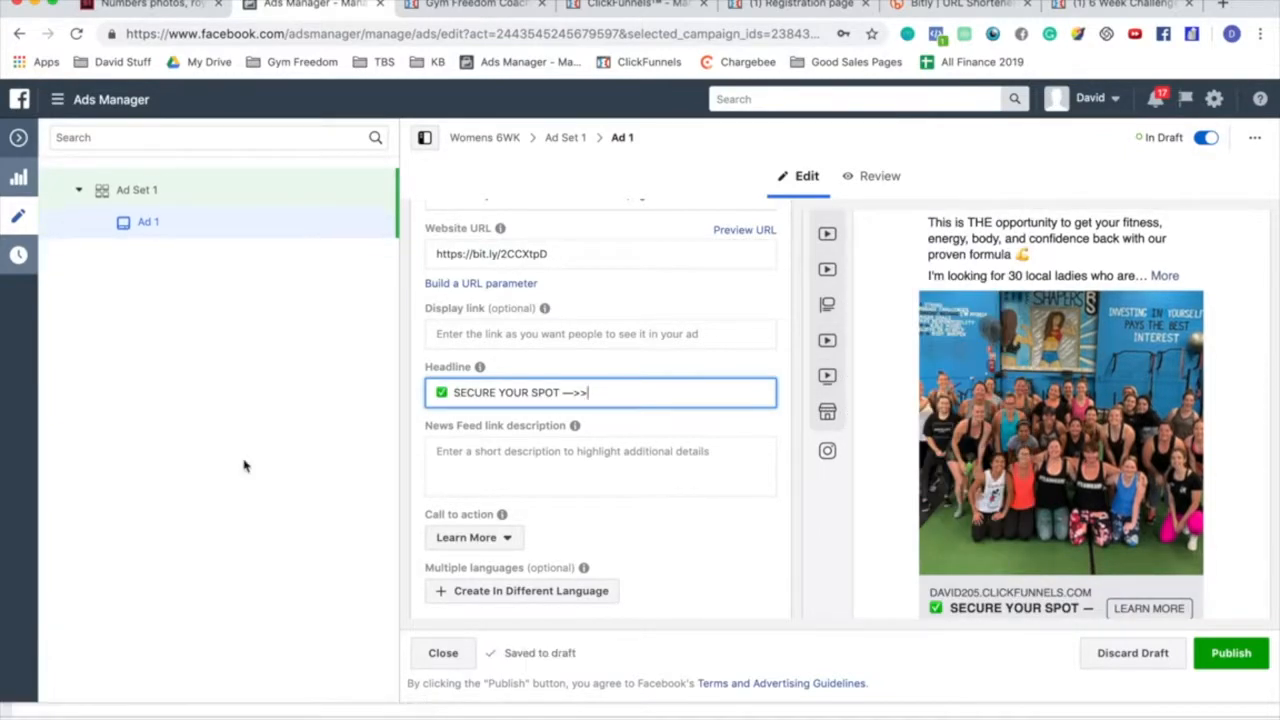
Step: Review Ad 1's Mobile News Feed preview, its sharing options, and the ad fields down to the tracking section
scroll(908, 385, "down", 2)
scroll(908, 386, "up", 2)
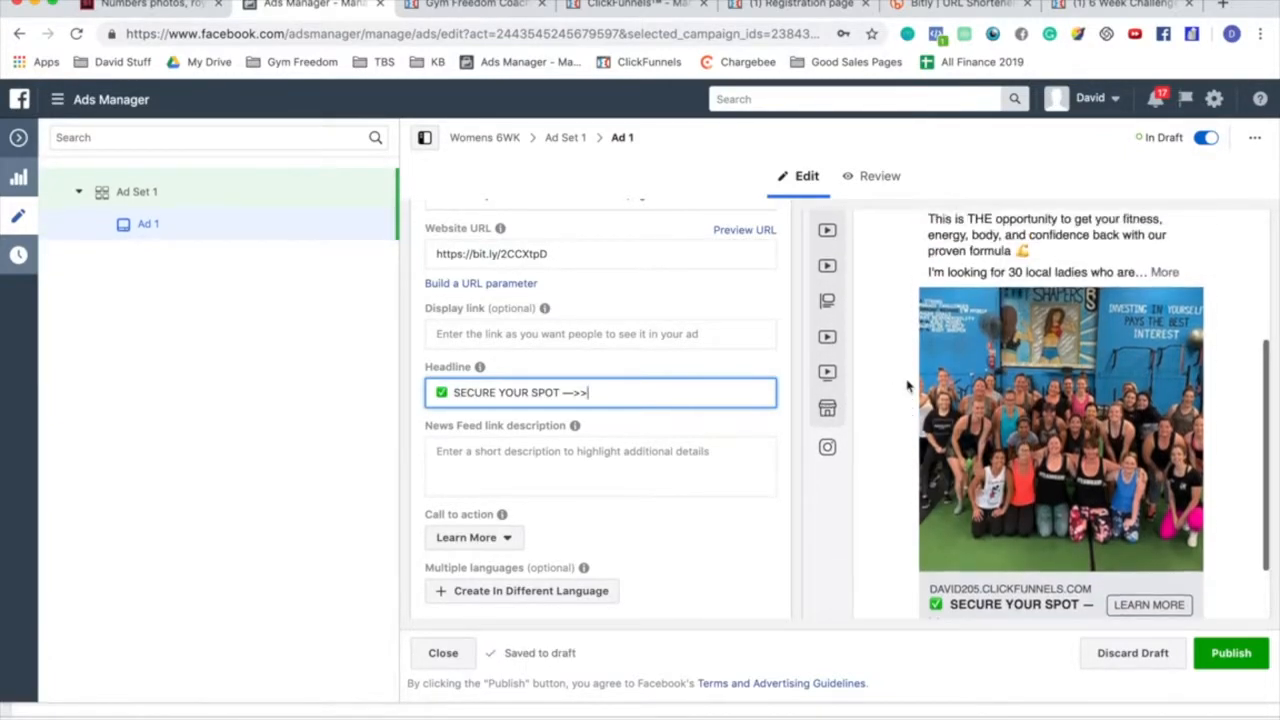
scroll(908, 386, "down", 1)
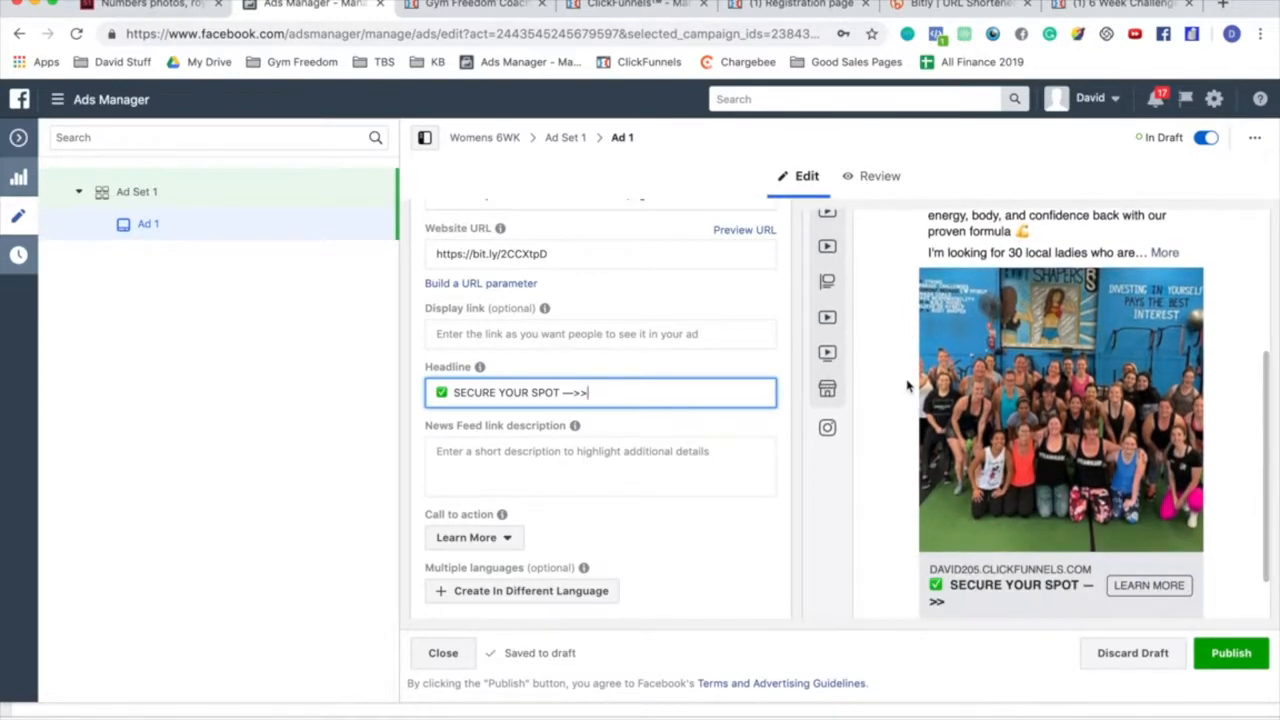
scroll(908, 386, "up", 5)
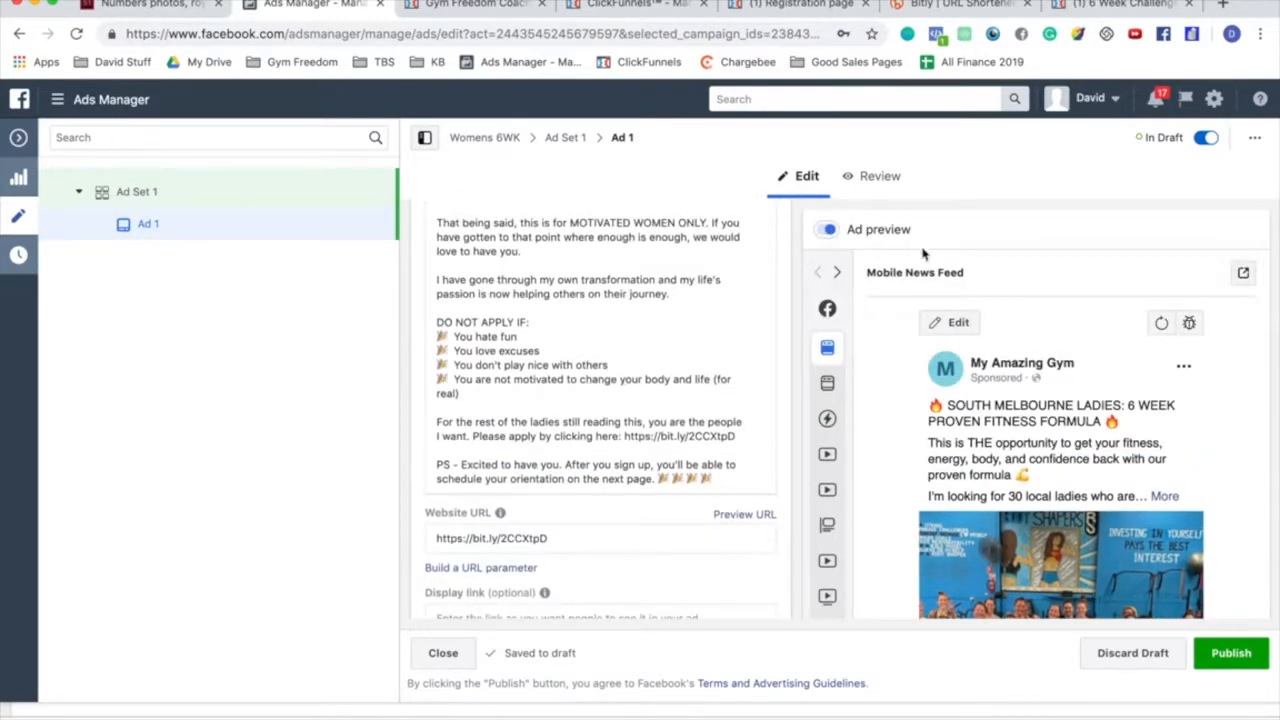
left_click(1241, 272)
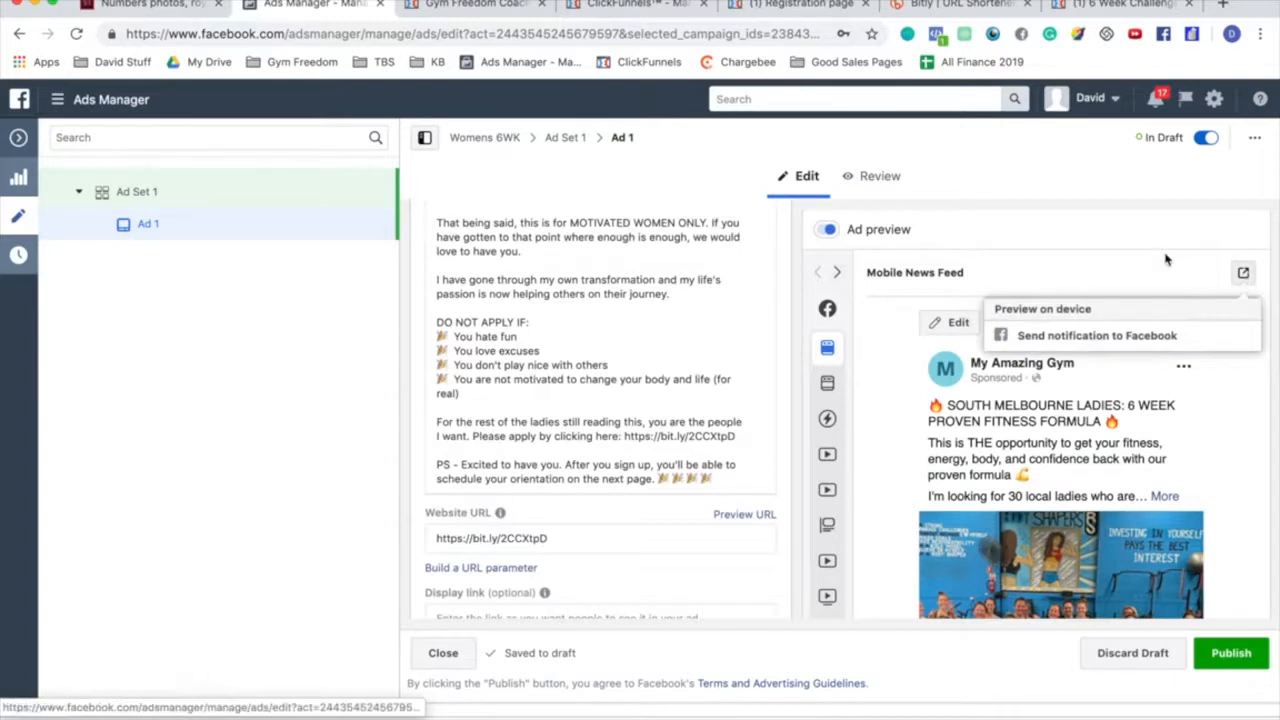
scroll(918, 246, "down", 5)
scroll(1079, 351, "up", 1)
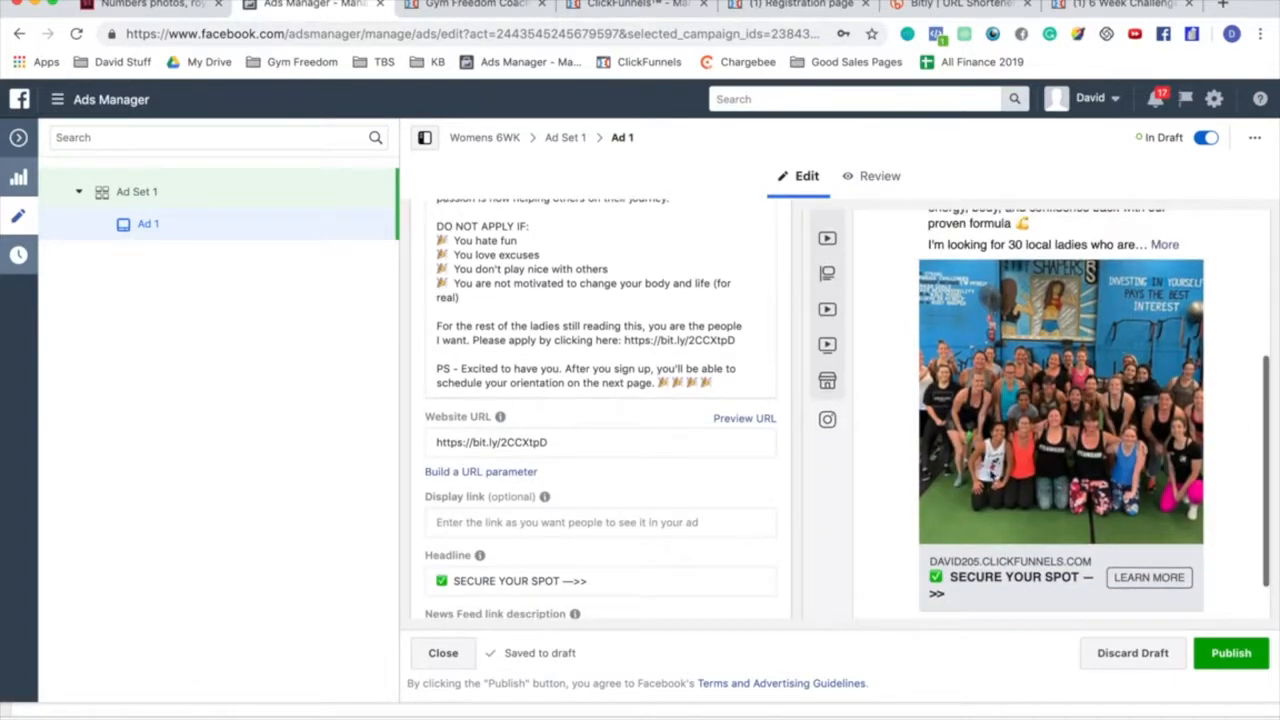
scroll(691, 369, "down", 8)
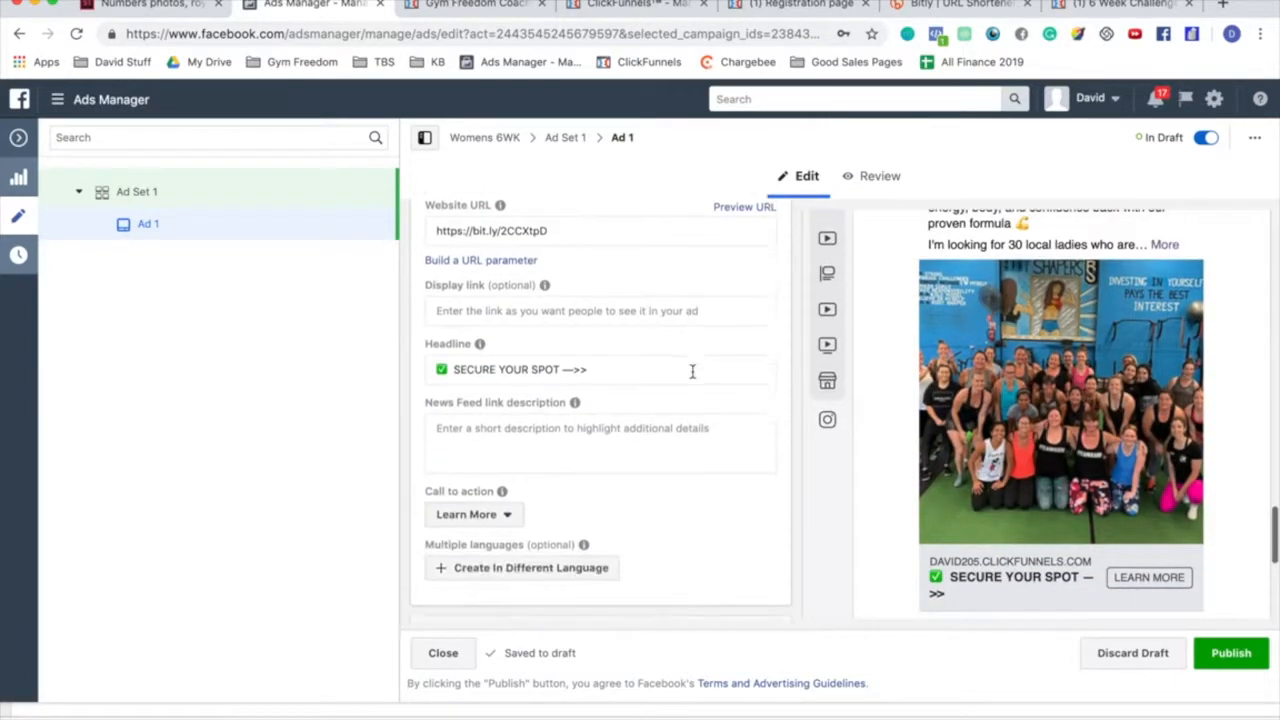
scroll(1051, 475, "down", 1)
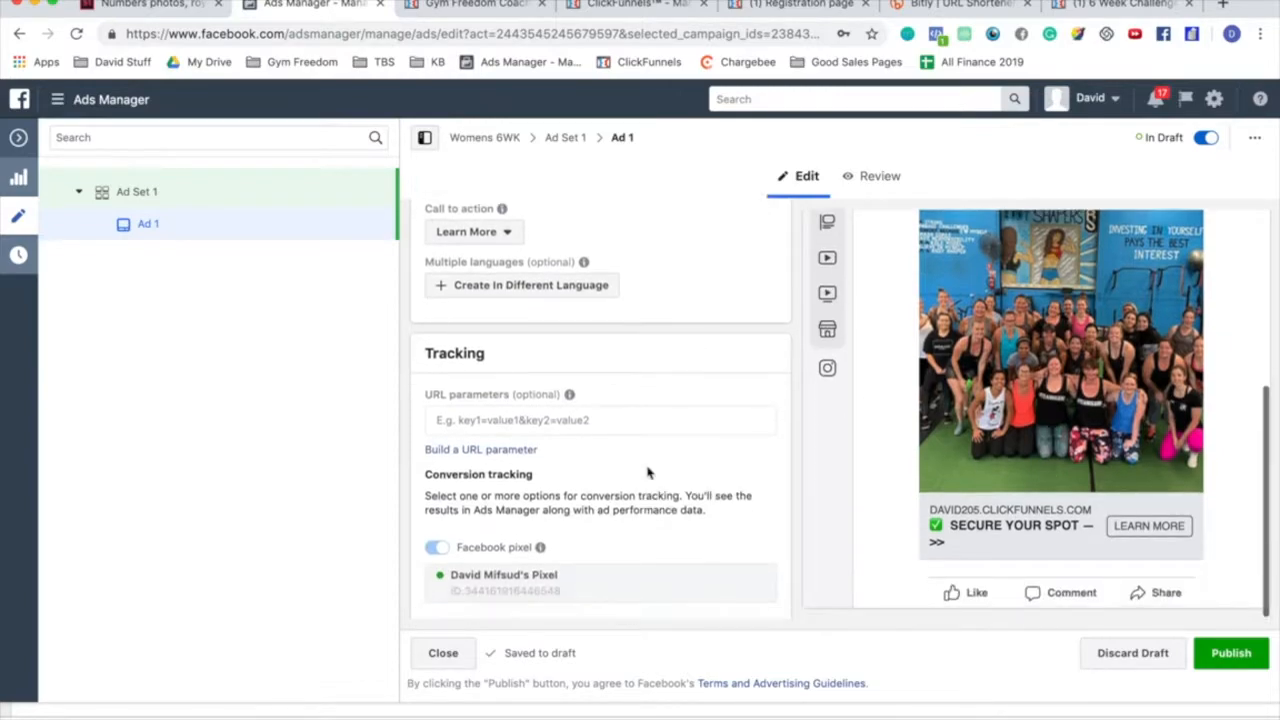
Step: Consult the Ad #1 section in the Pages document and return to Ads Manager to look over Ad 1's settings and preview
key("ctrl+Up")
left_click(234, 251)
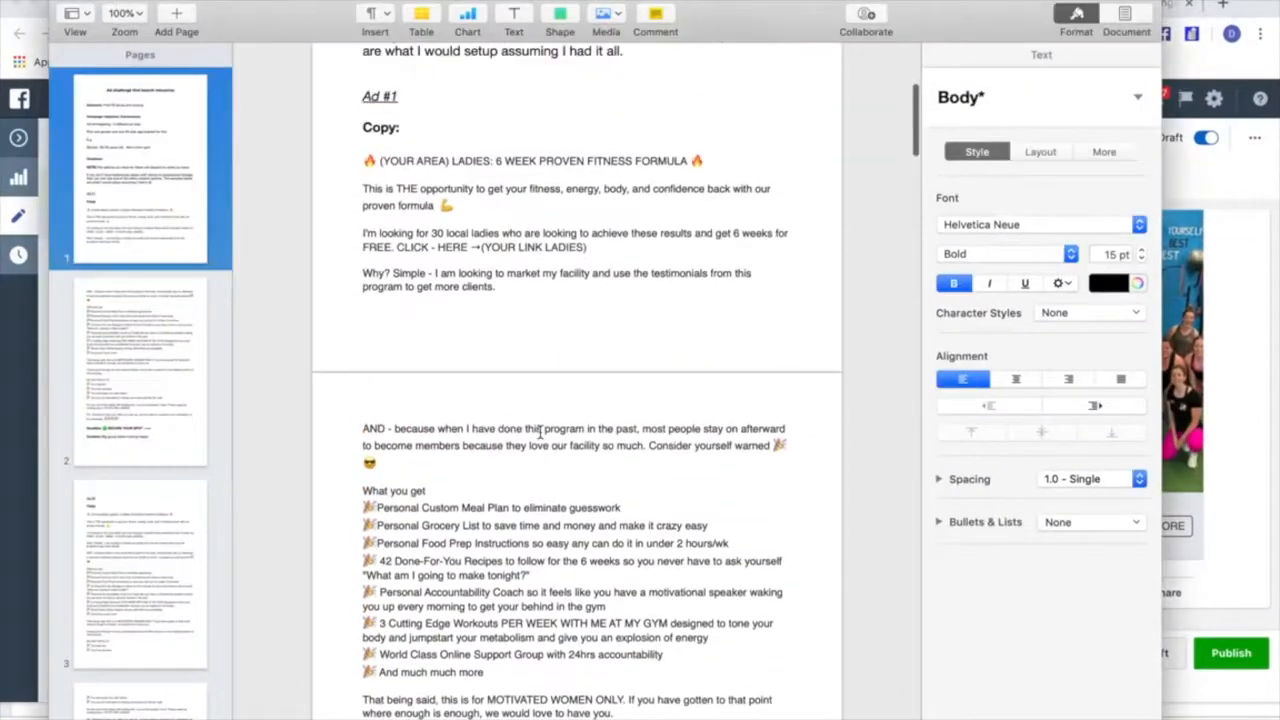
scroll(470, 290, "up", 3)
left_click_drag(414, 172, 358, 172)
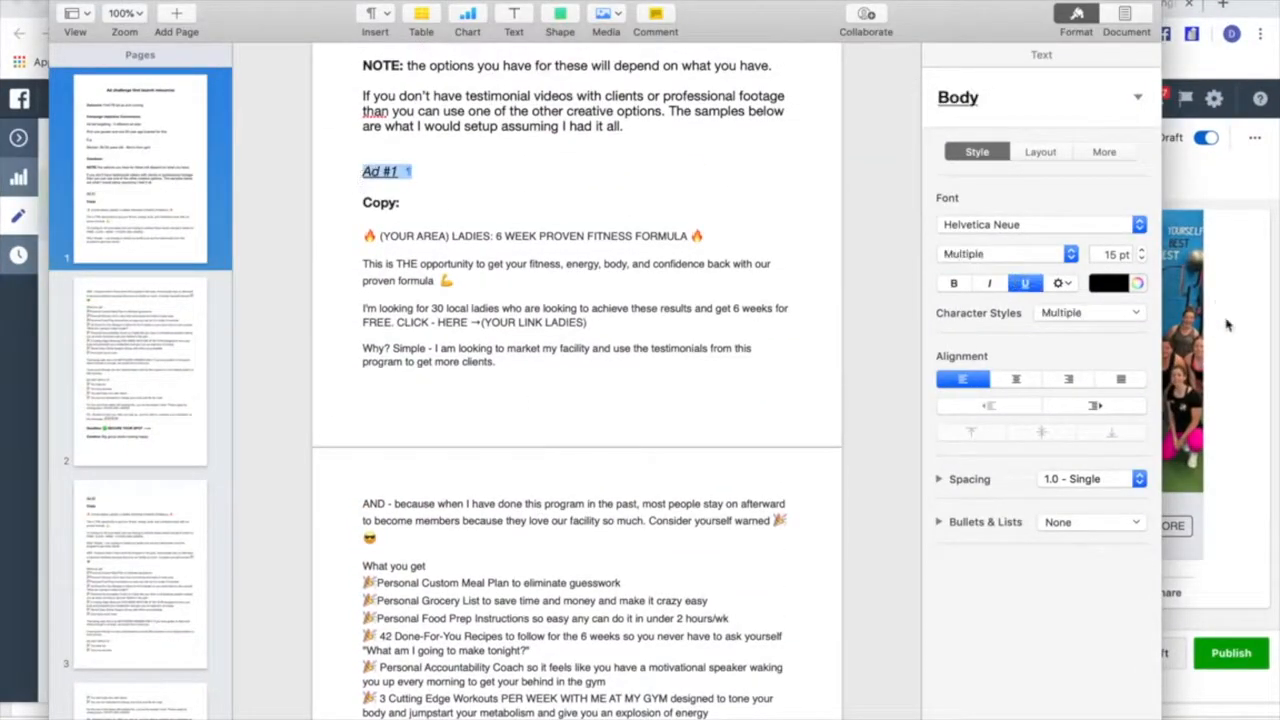
left_click(1244, 286)
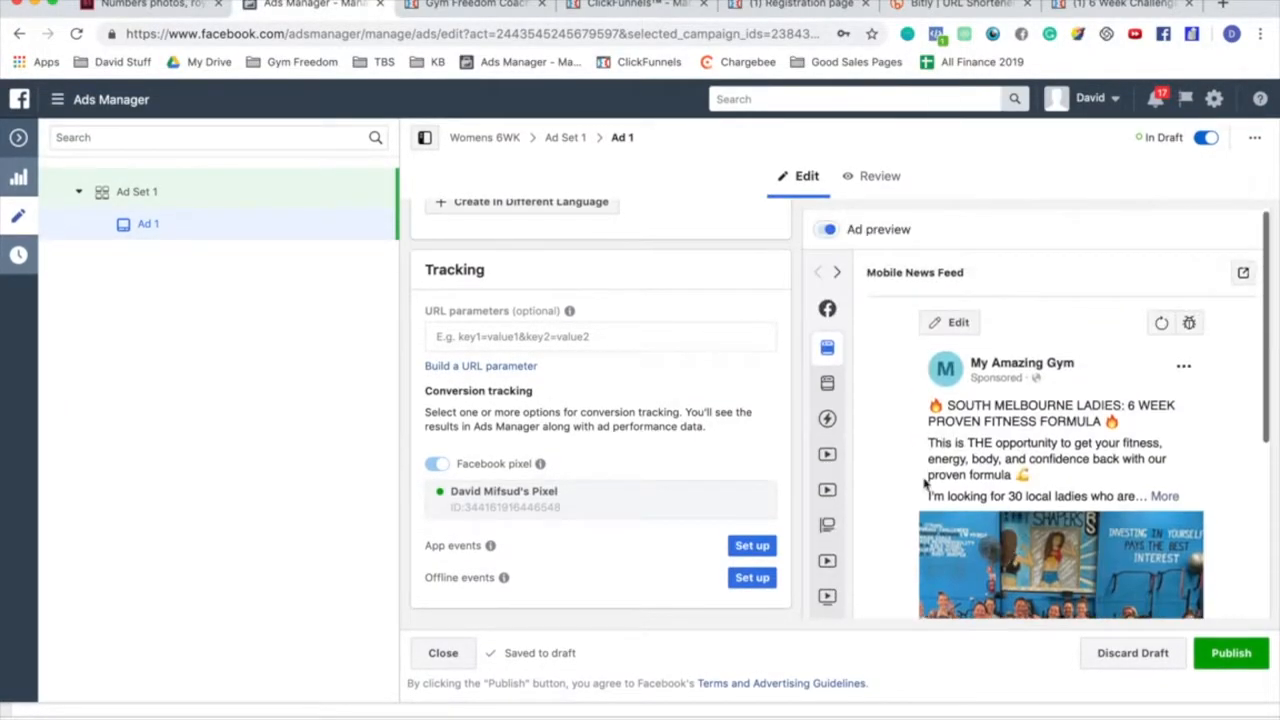
scroll(925, 483, "down", 5)
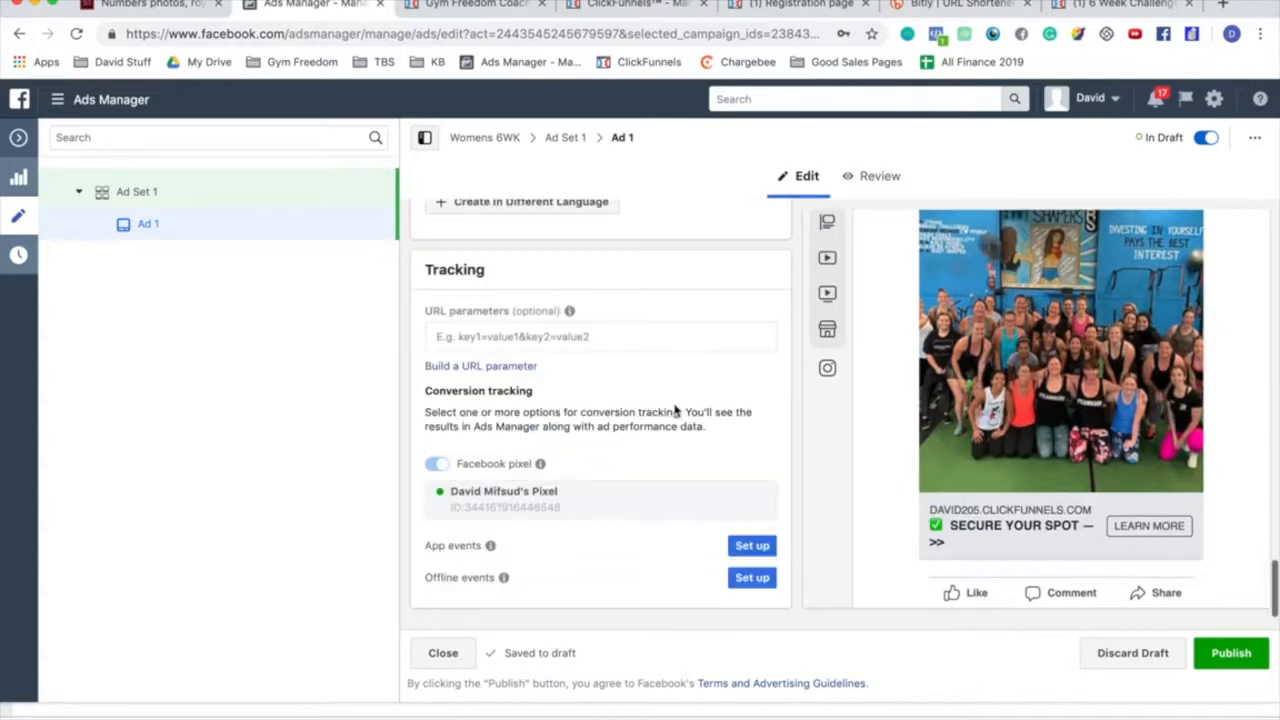
scroll(675, 410, "up", 15)
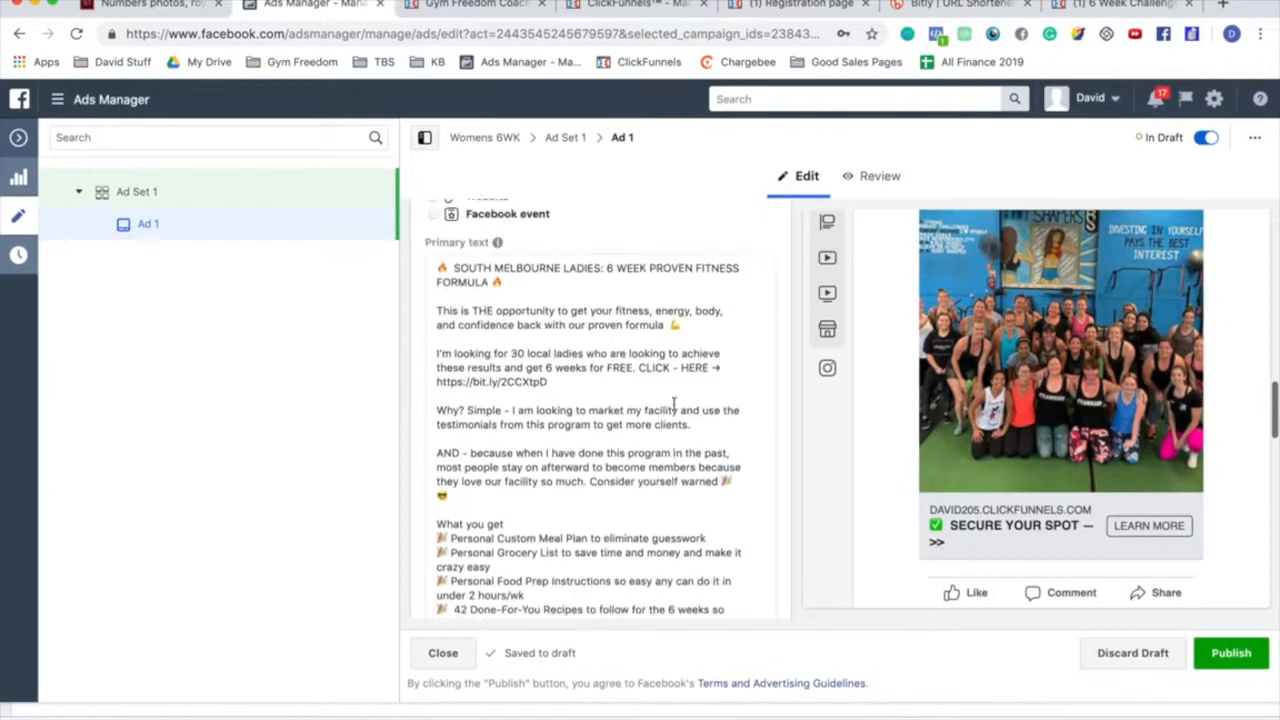
scroll(675, 405, "up", 10)
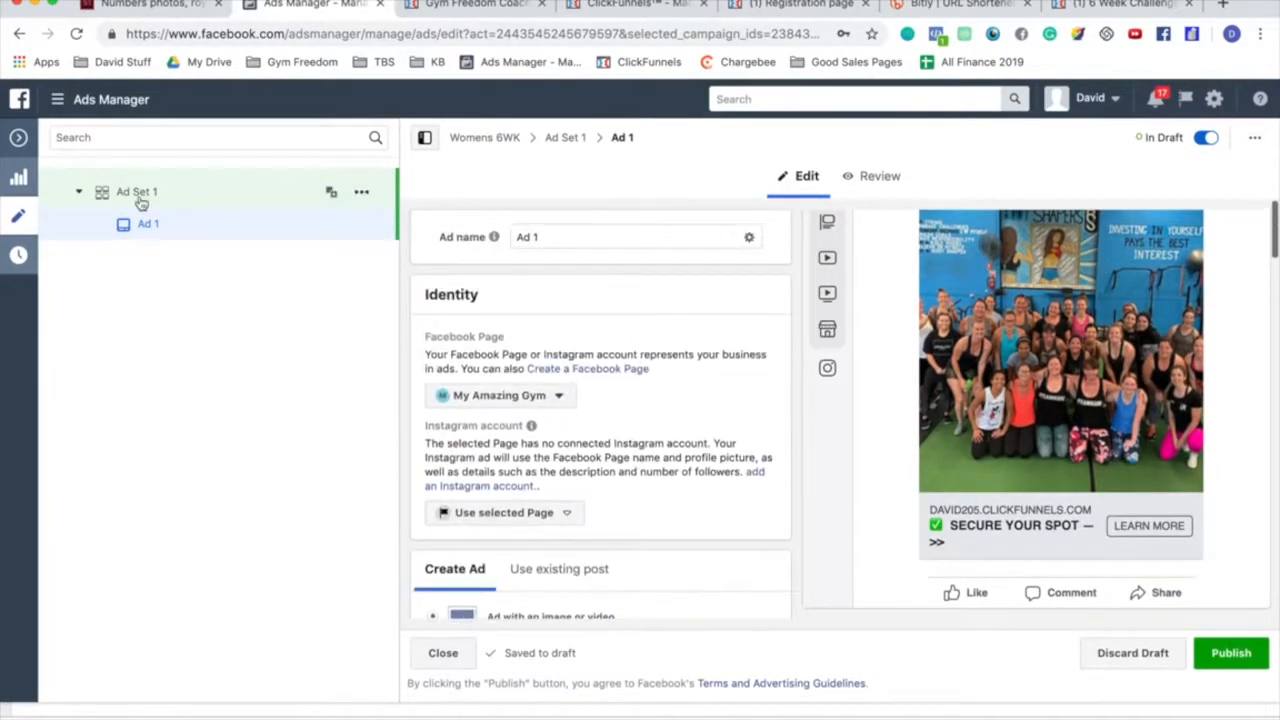
Step: Leave Ad 1's editor without publishing the drafts and duplicate Ad Set 1 once into the original campaign
left_click(20, 140)
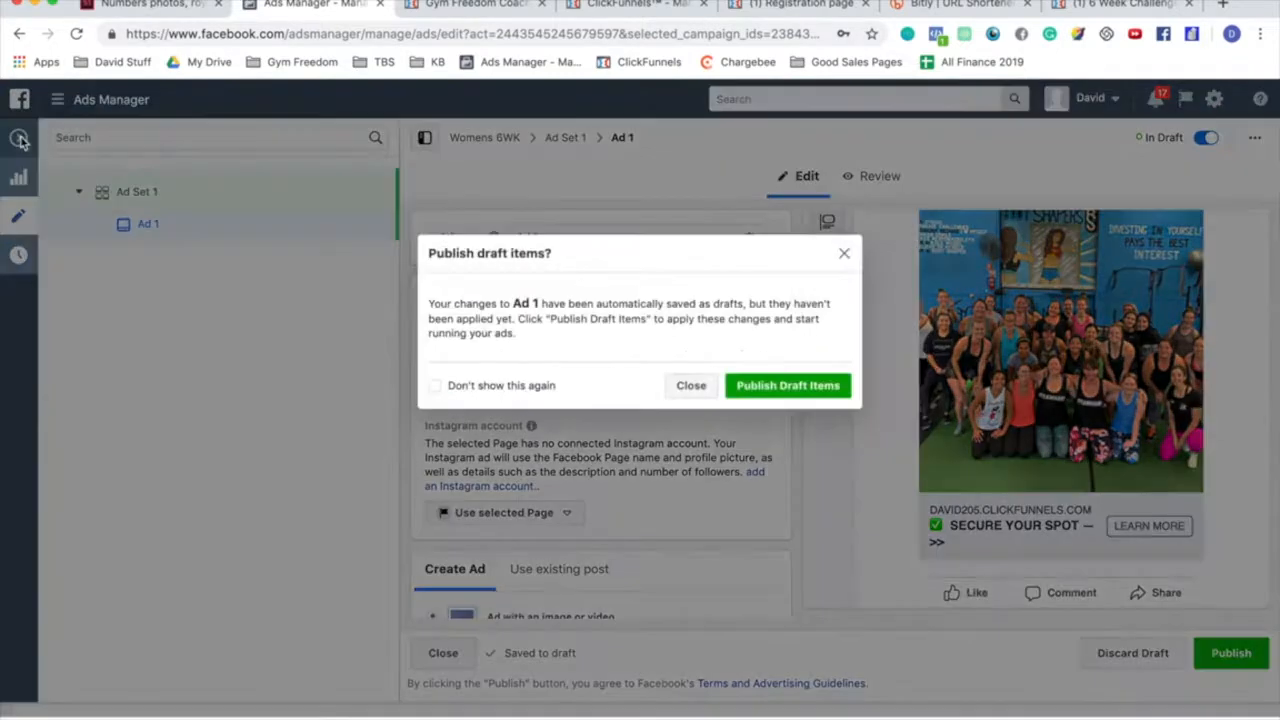
left_click(688, 386)
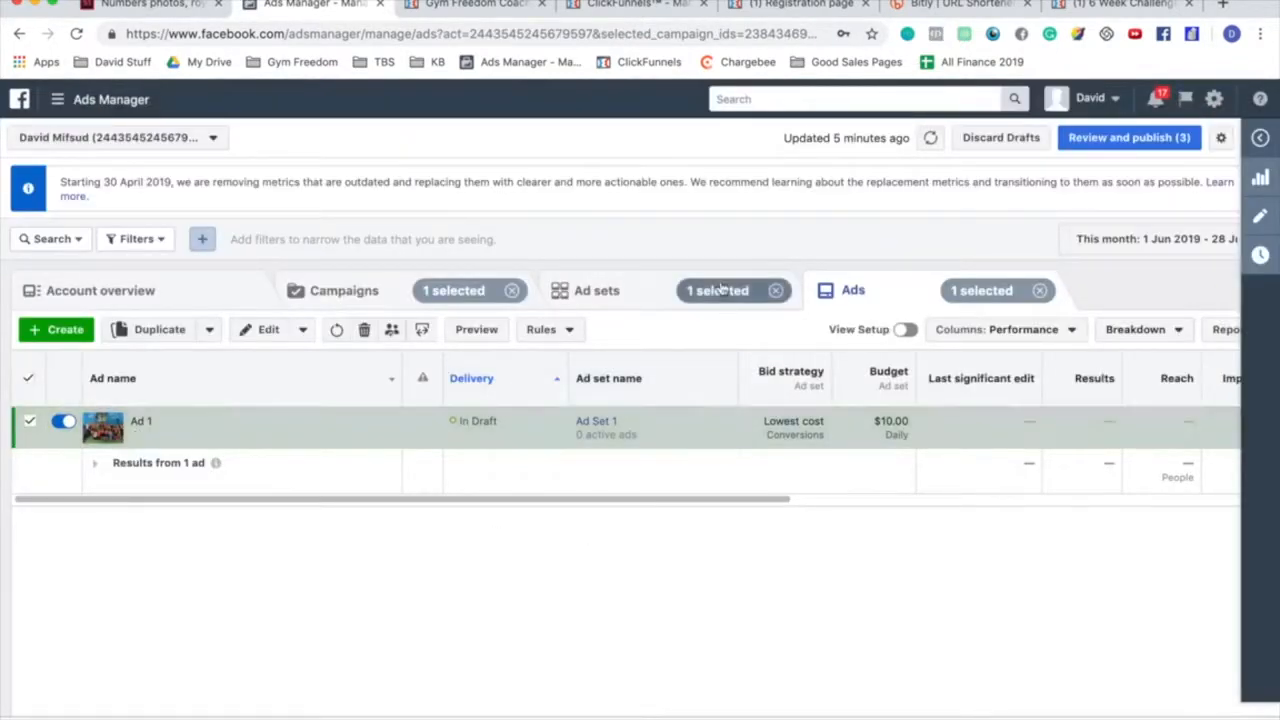
left_click(638, 316)
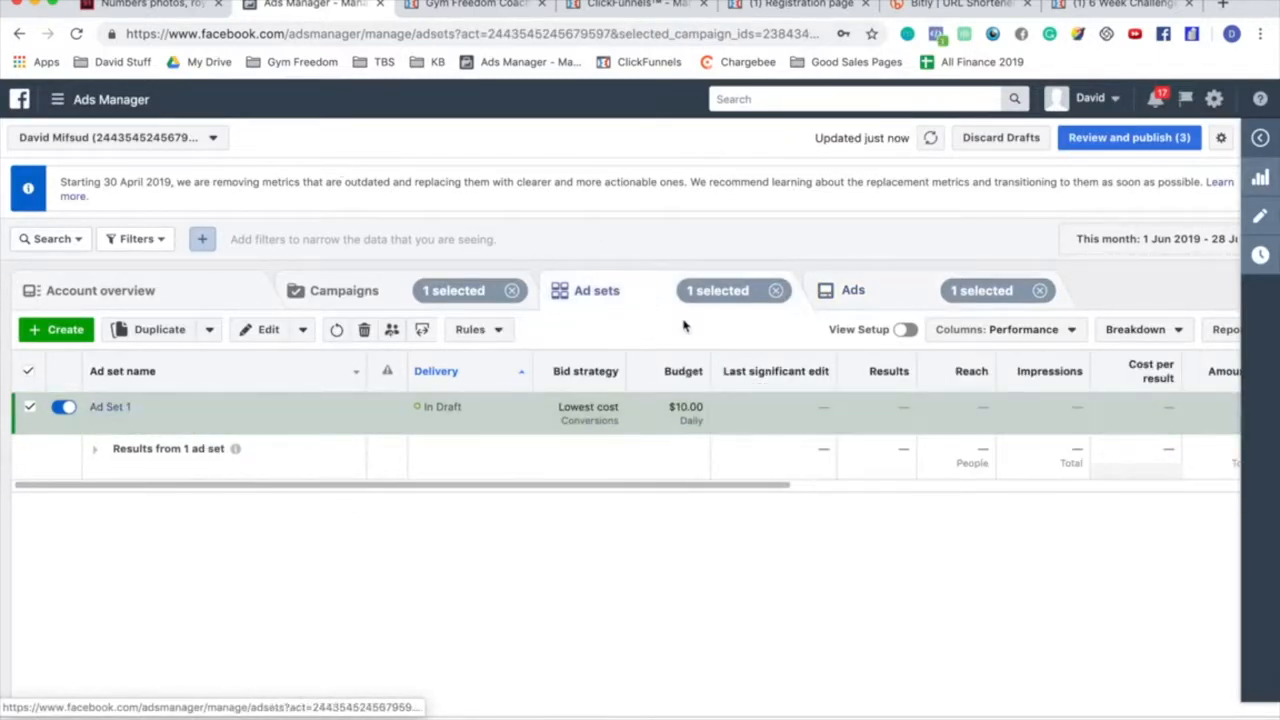
mouse_move(115, 413)
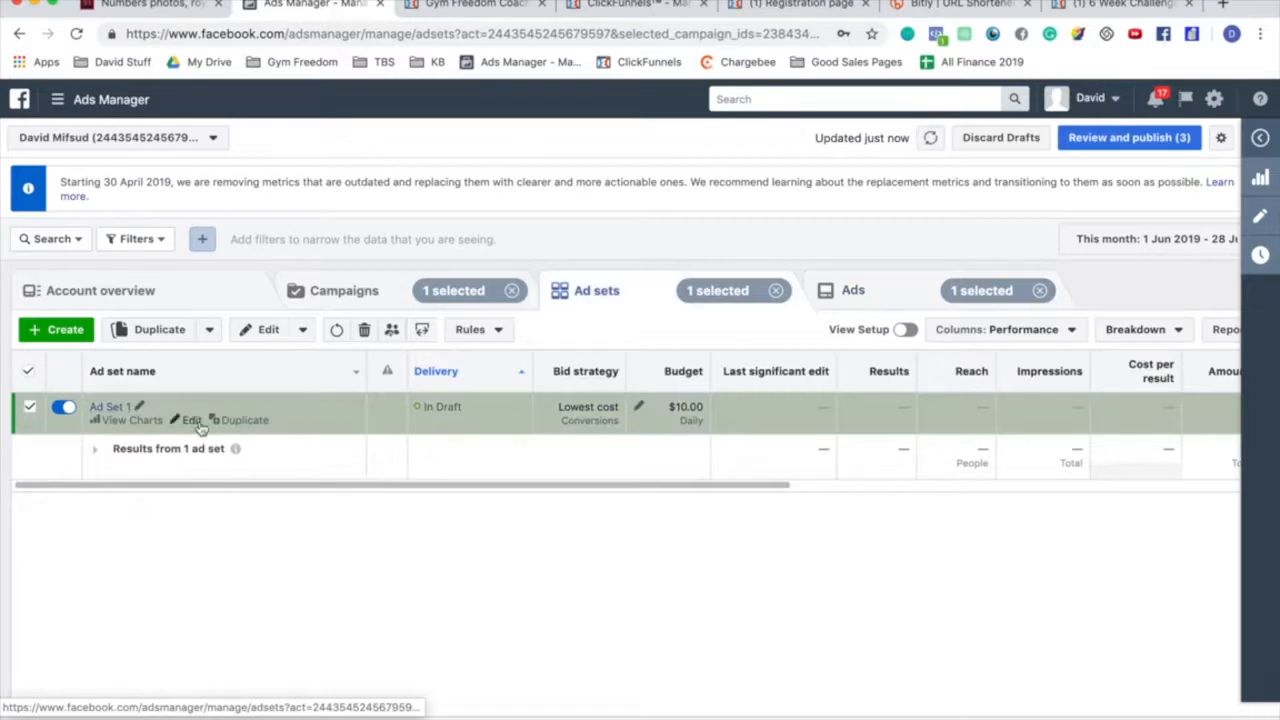
left_click(250, 421)
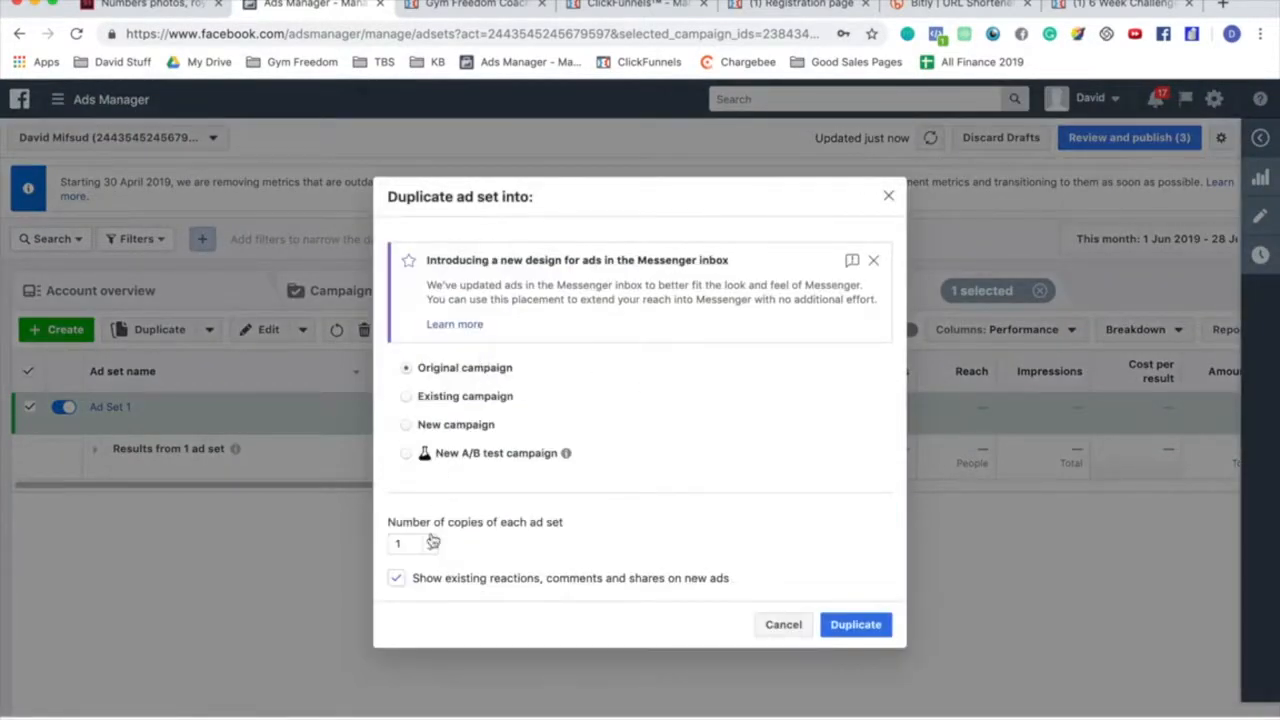
left_click(851, 624)
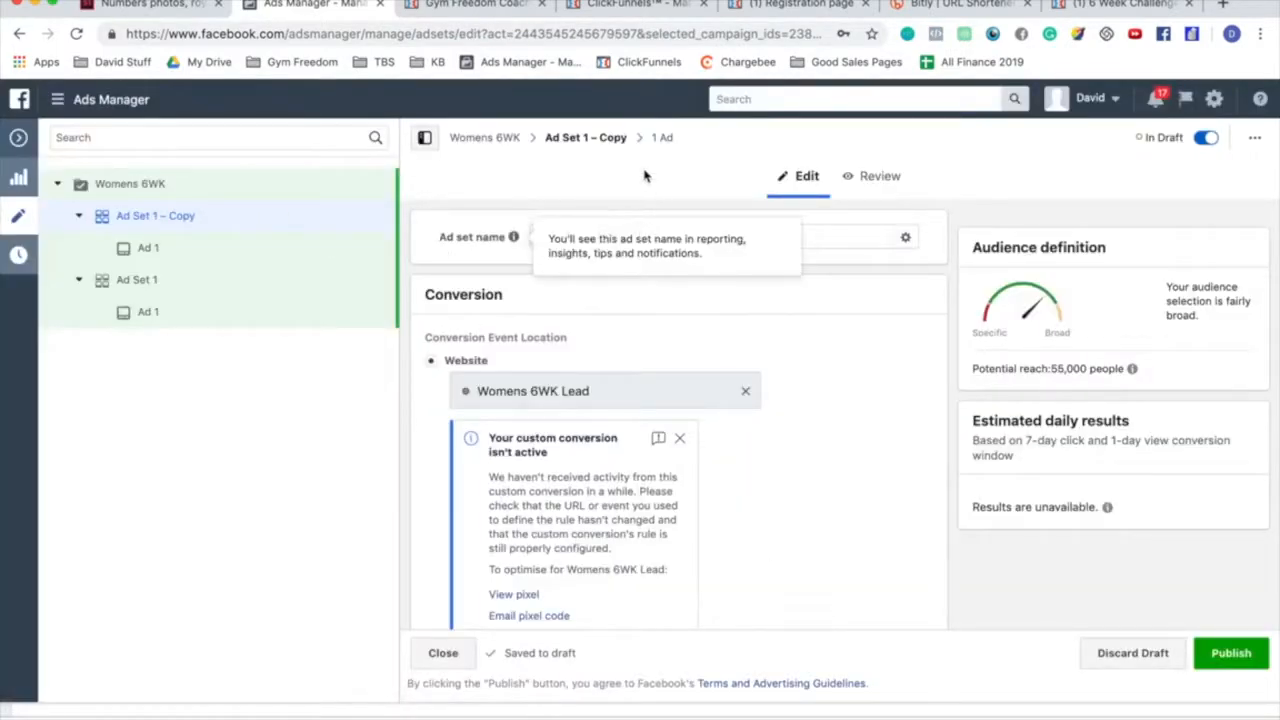
Step: Rename the duplicated ad set to Ad Set 2 and look over its conversion and budget settings
left_click_drag(615, 240, 578, 241)
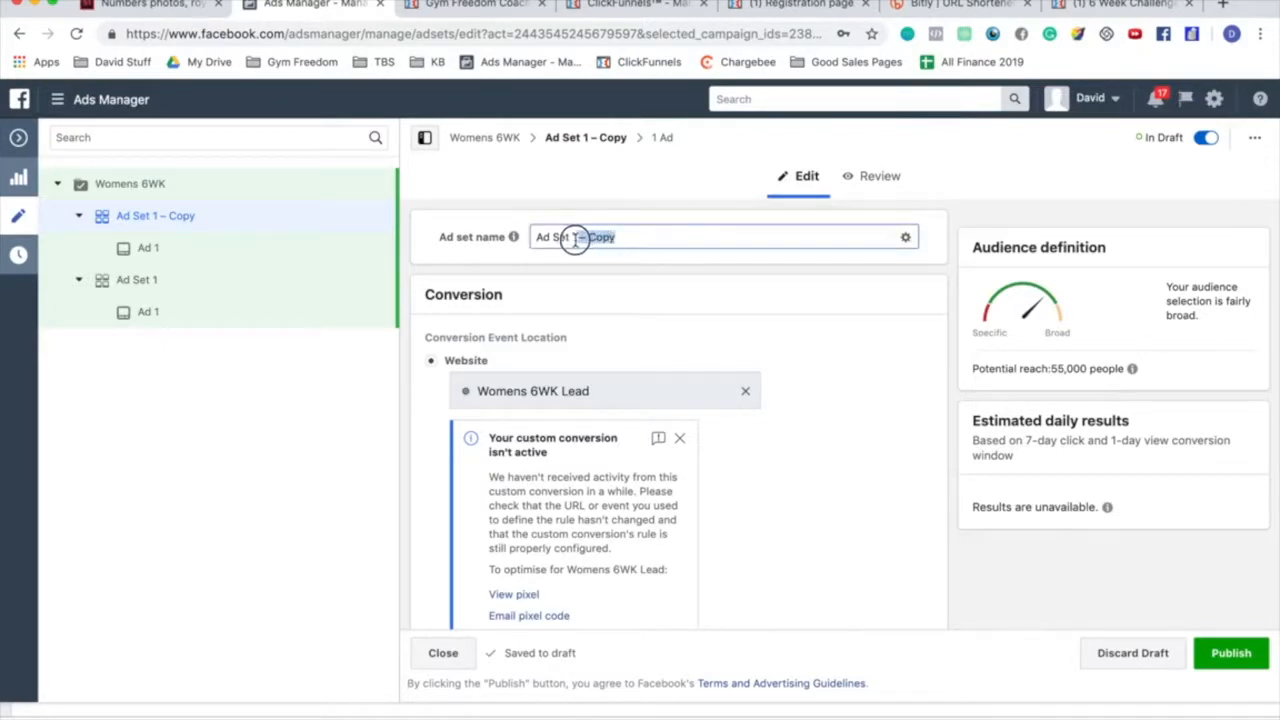
left_click_drag(621, 238, 573, 240)
left_click(759, 307)
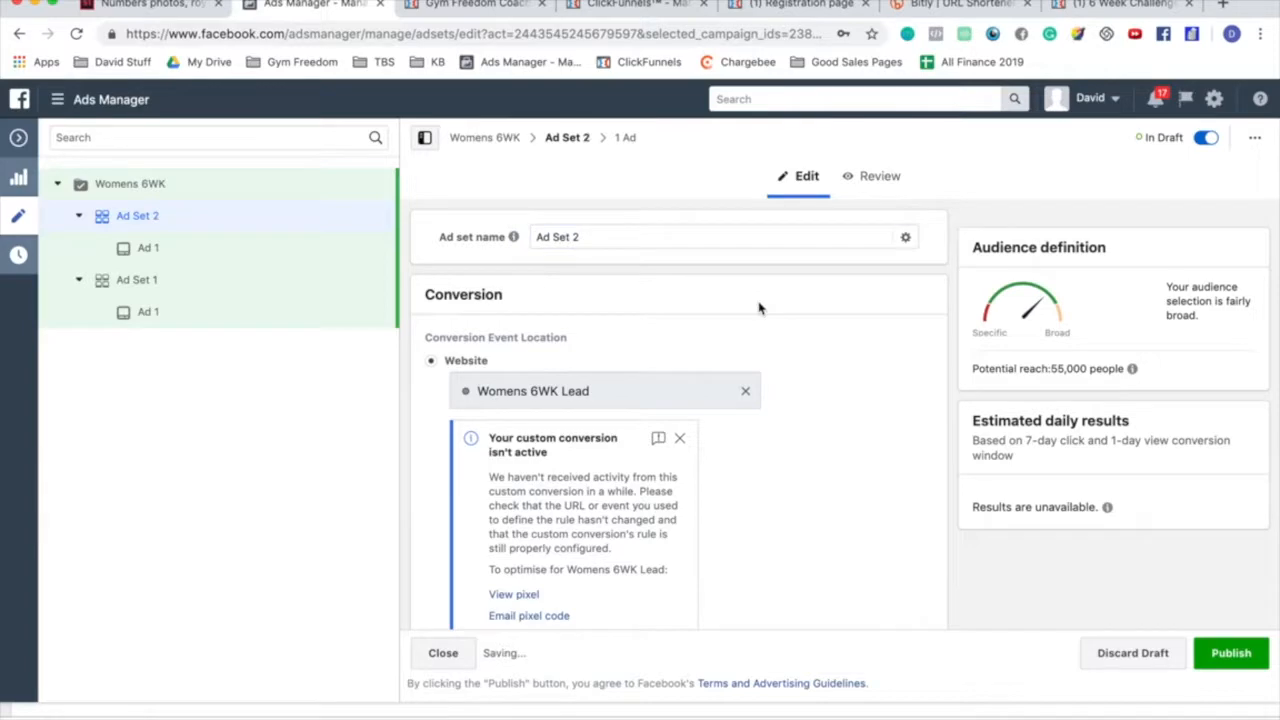
scroll(759, 307, "down", 20)
scroll(823, 315, "up", 15)
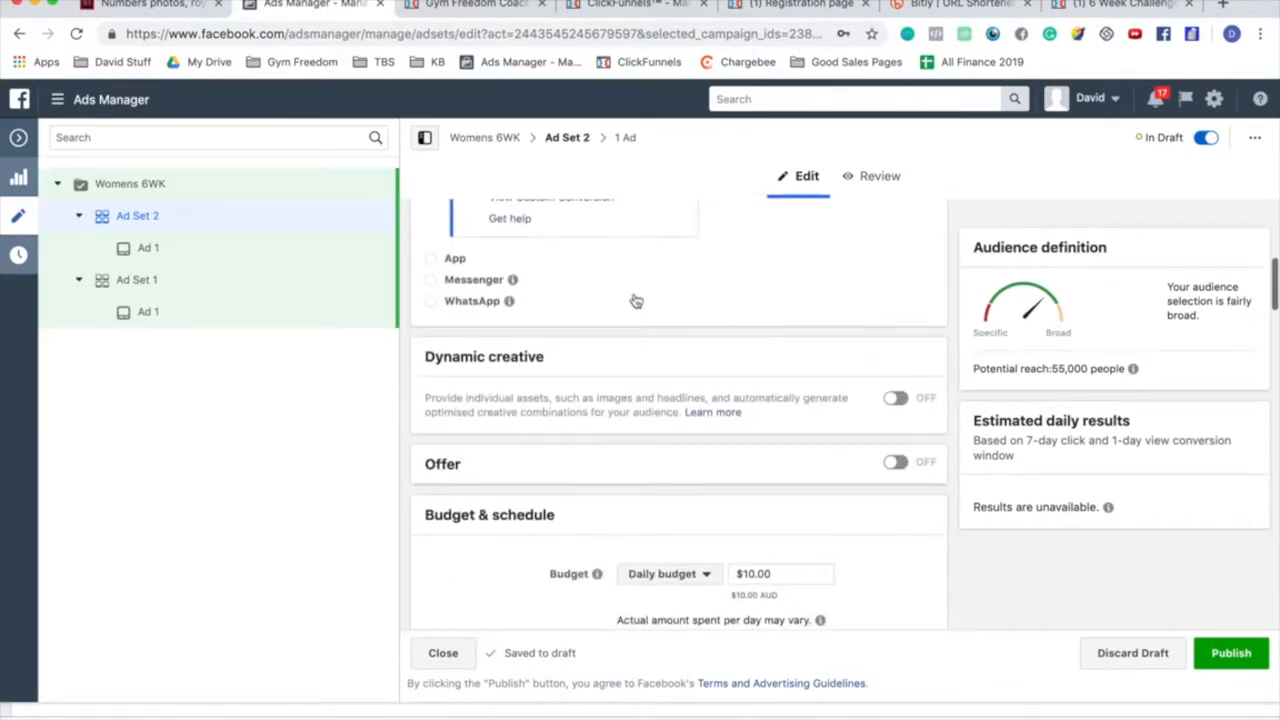
scroll(636, 301, "up", 5)
triple_click(578, 236)
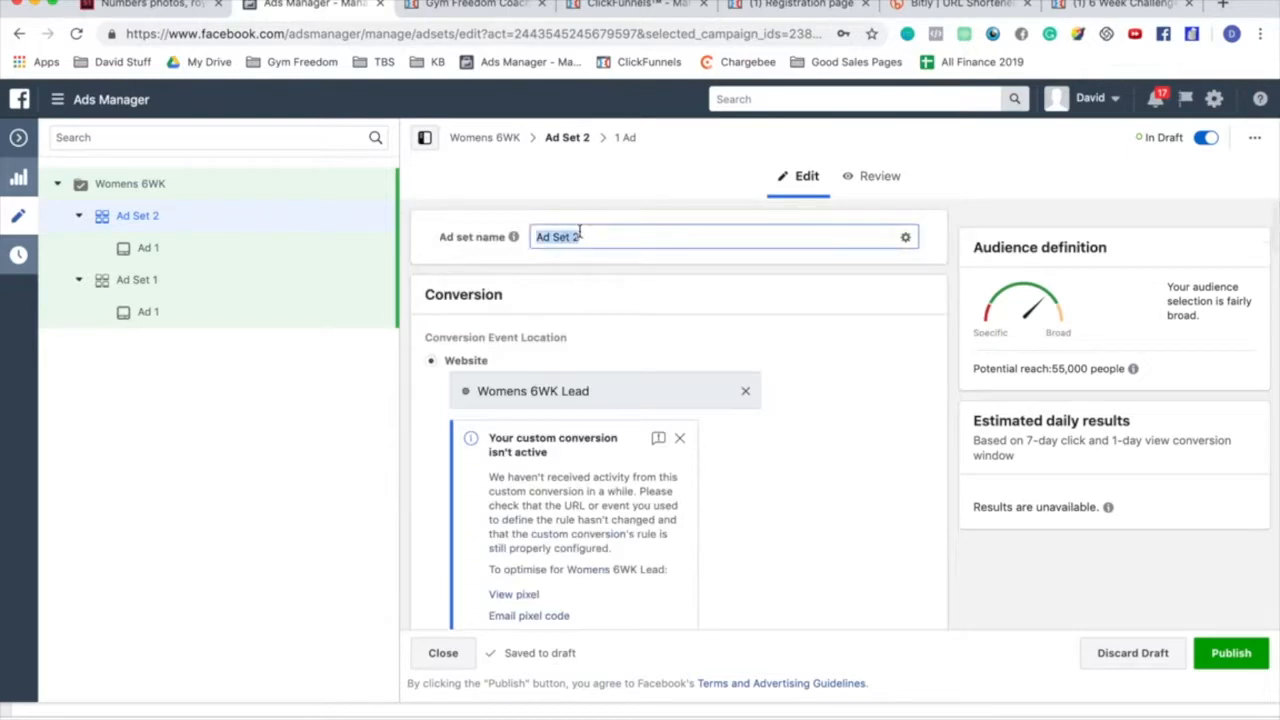
Step: Rename the ad inside Ad Set 2 to "Ad 1 - Set 2"
left_click(196, 250)
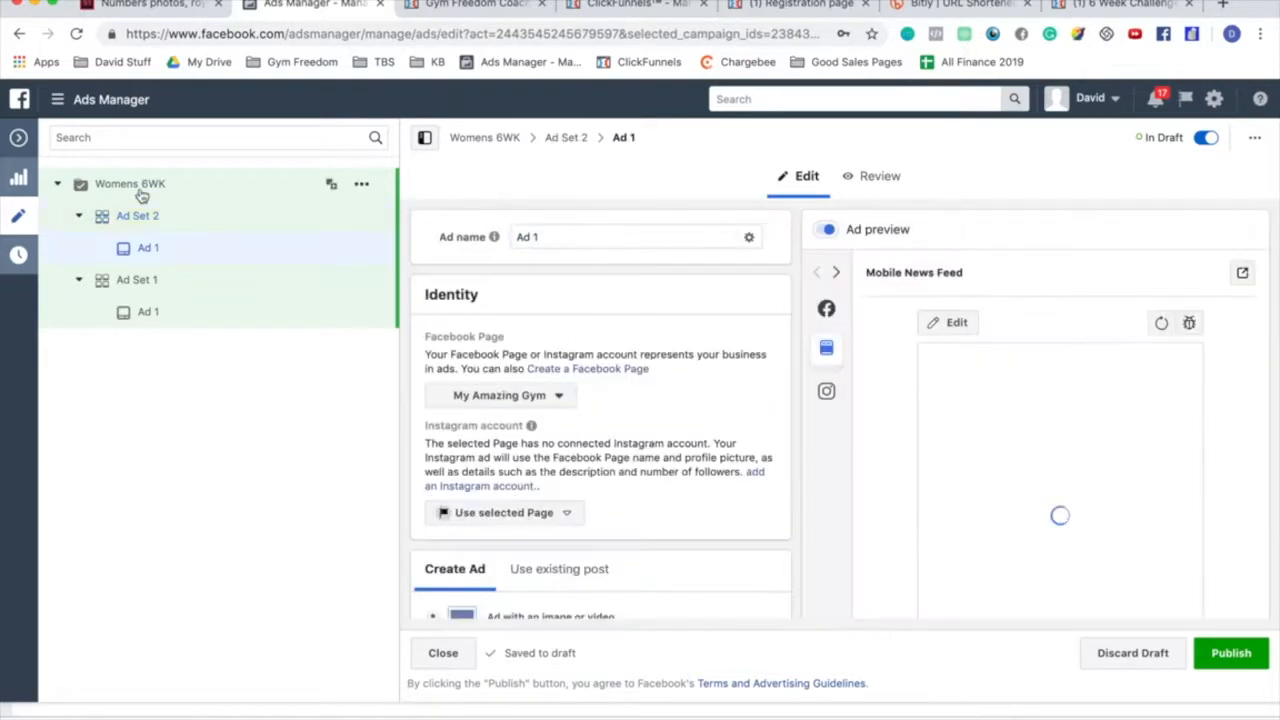
left_click(542, 236)
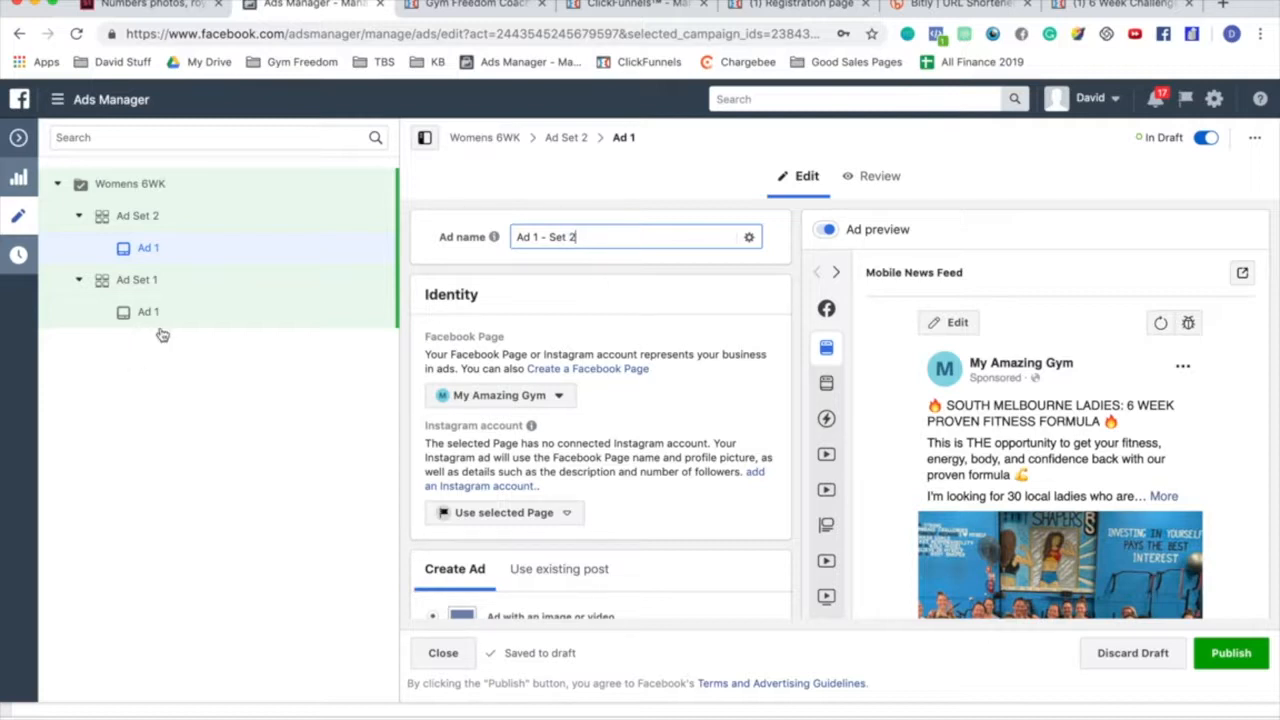
type("- Set 2")
left_click(657, 282)
Step: Check Ad 1 - Set 2's image section, switch to the Pages document, and read Ad #2's copy, headline and creative notes
scroll(655, 283, "down", 3)
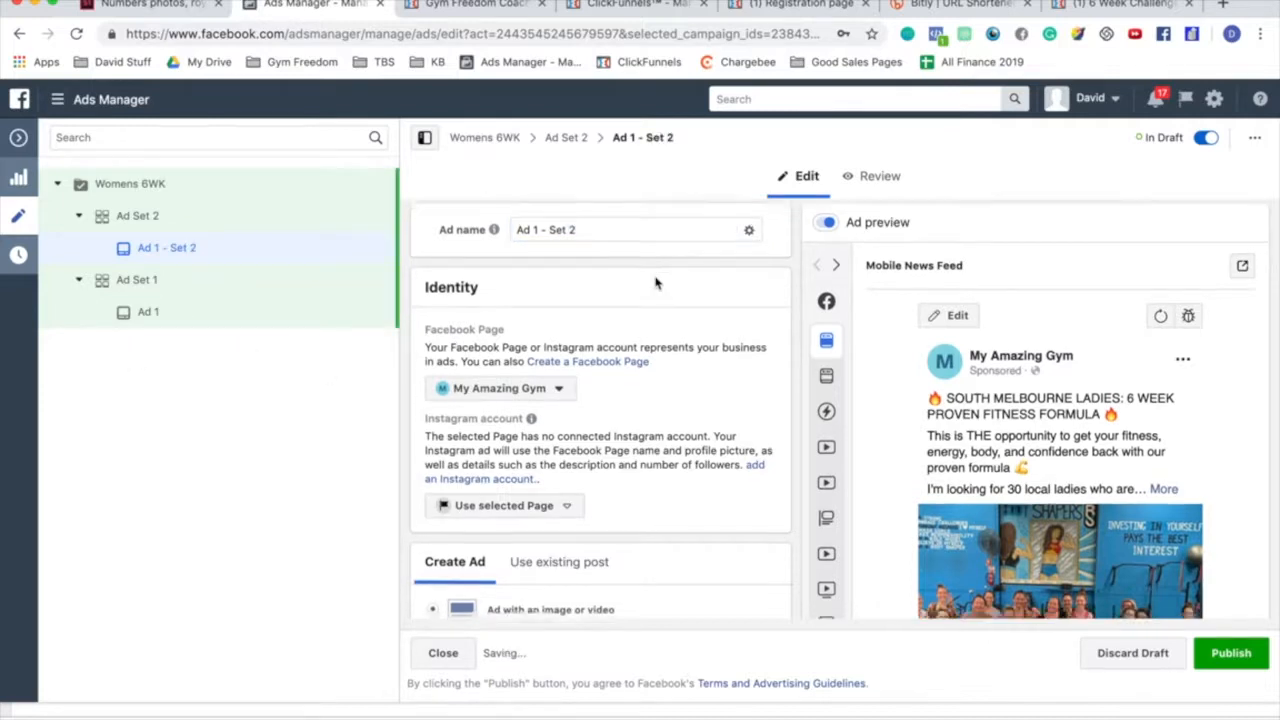
scroll(655, 283, "down", 3)
scroll(884, 428, "down", 1)
scroll(620, 485, "down", 3)
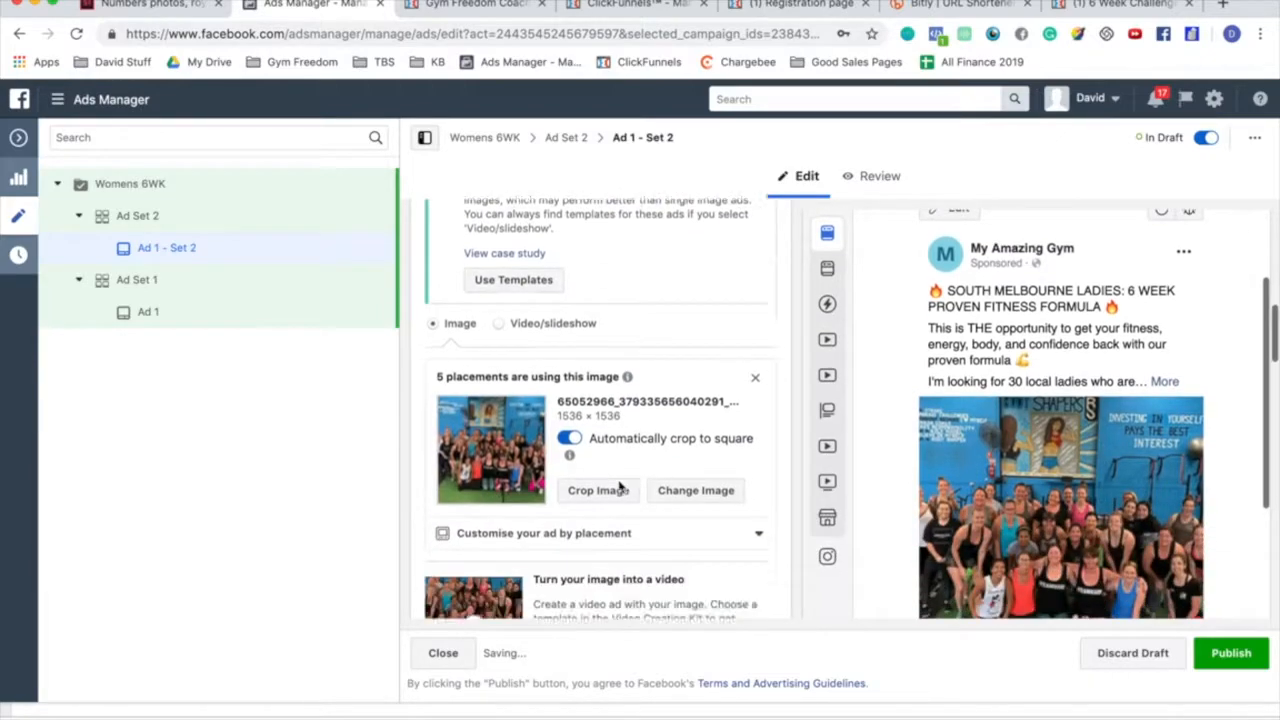
key("ctrl+Up")
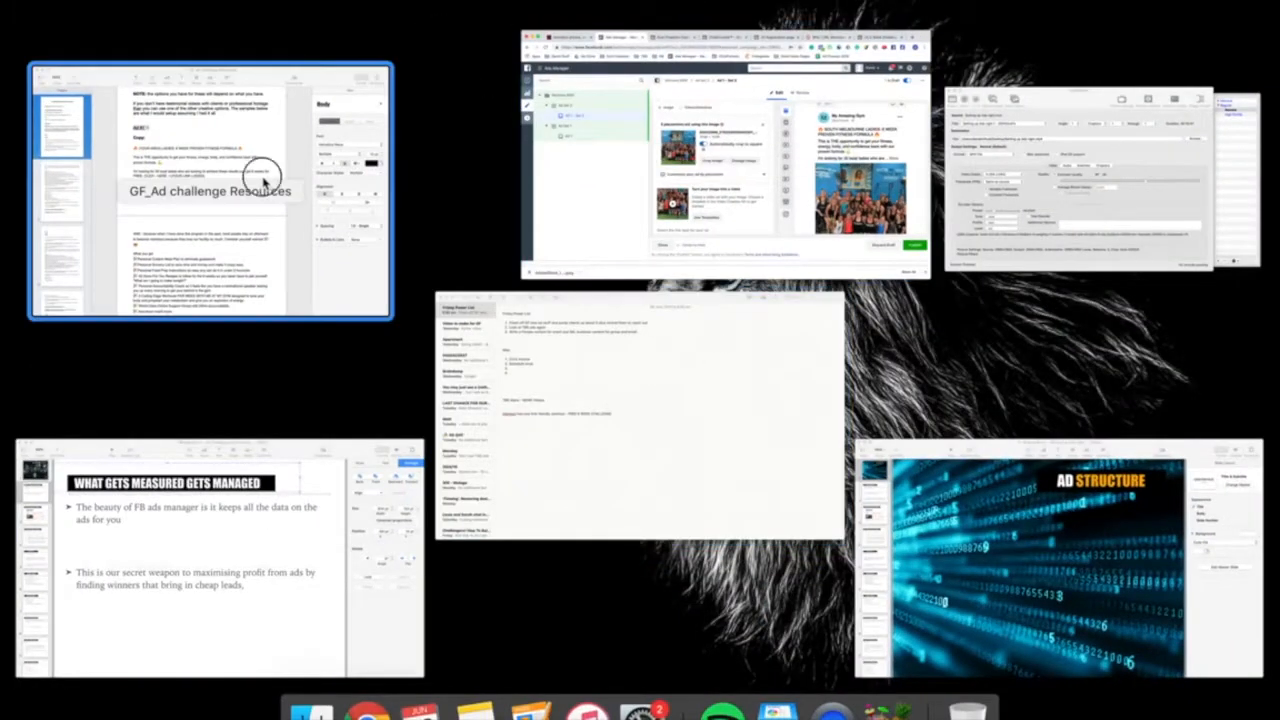
left_click(263, 177)
scroll(428, 265, "down", 15)
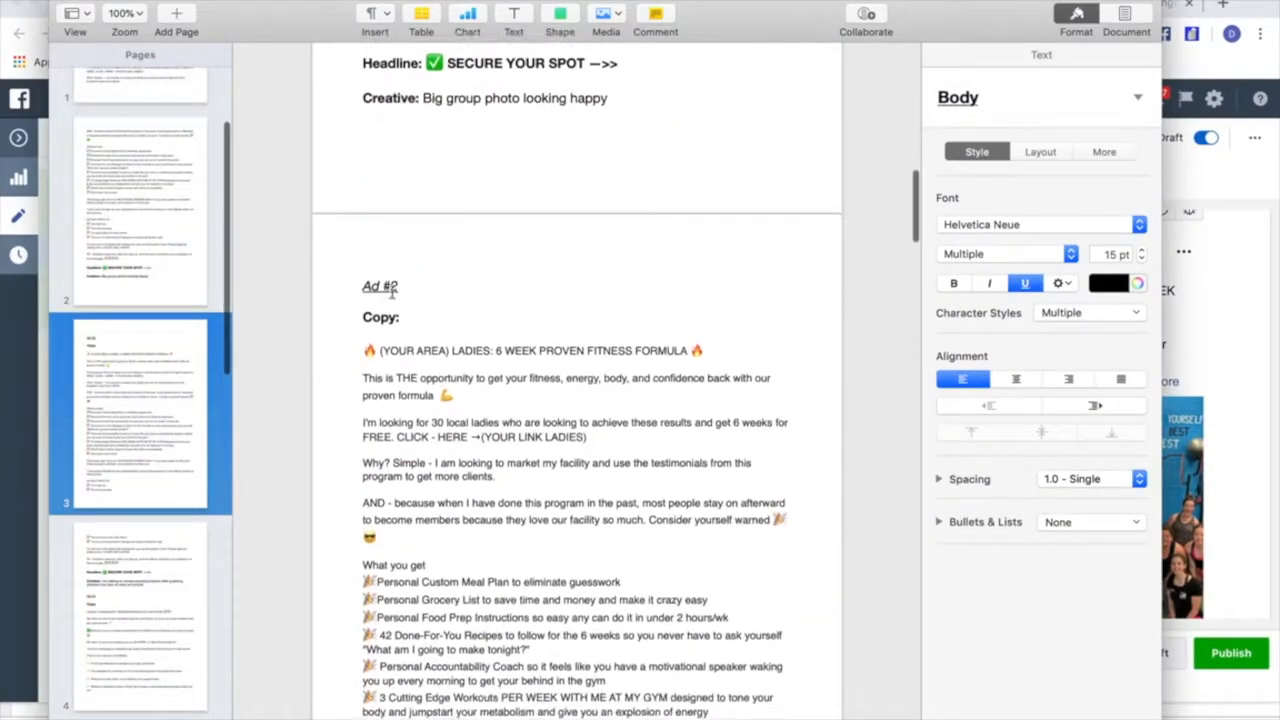
triple_click(410, 287)
triple_click(538, 346)
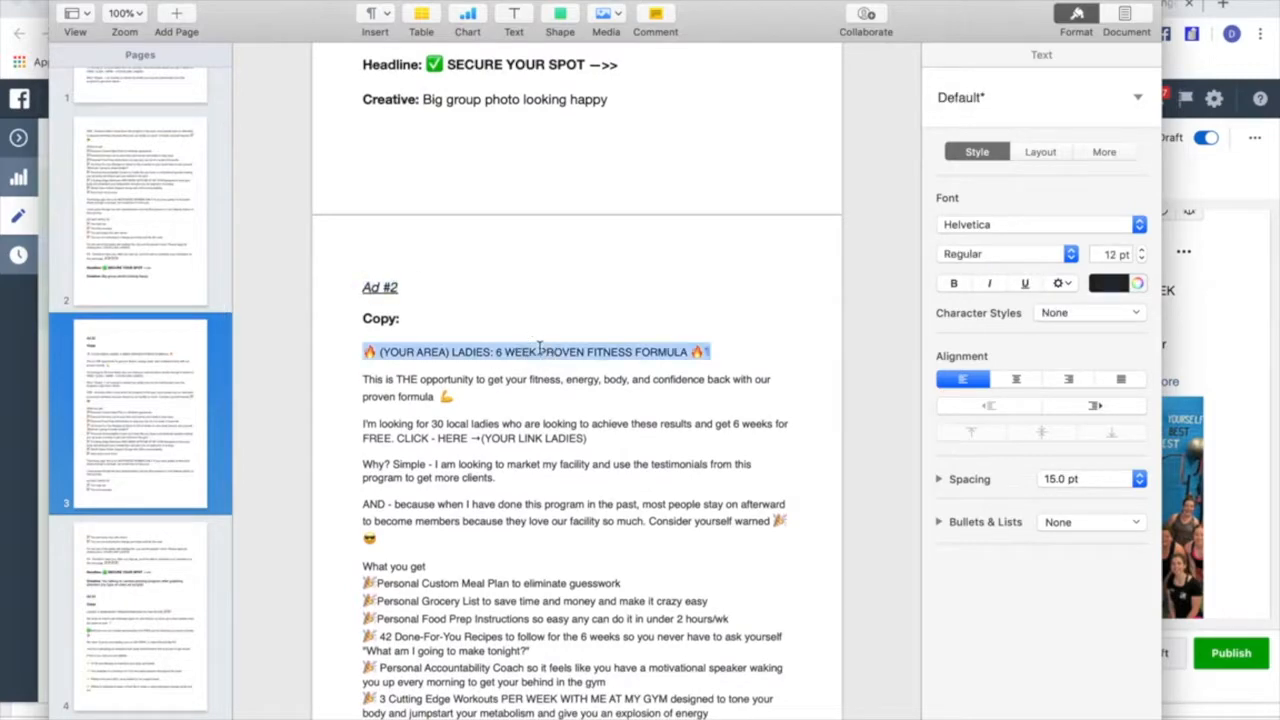
scroll(540, 345, "down", 6)
scroll(540, 345, "down", 6)
scroll(537, 500, "up", 1)
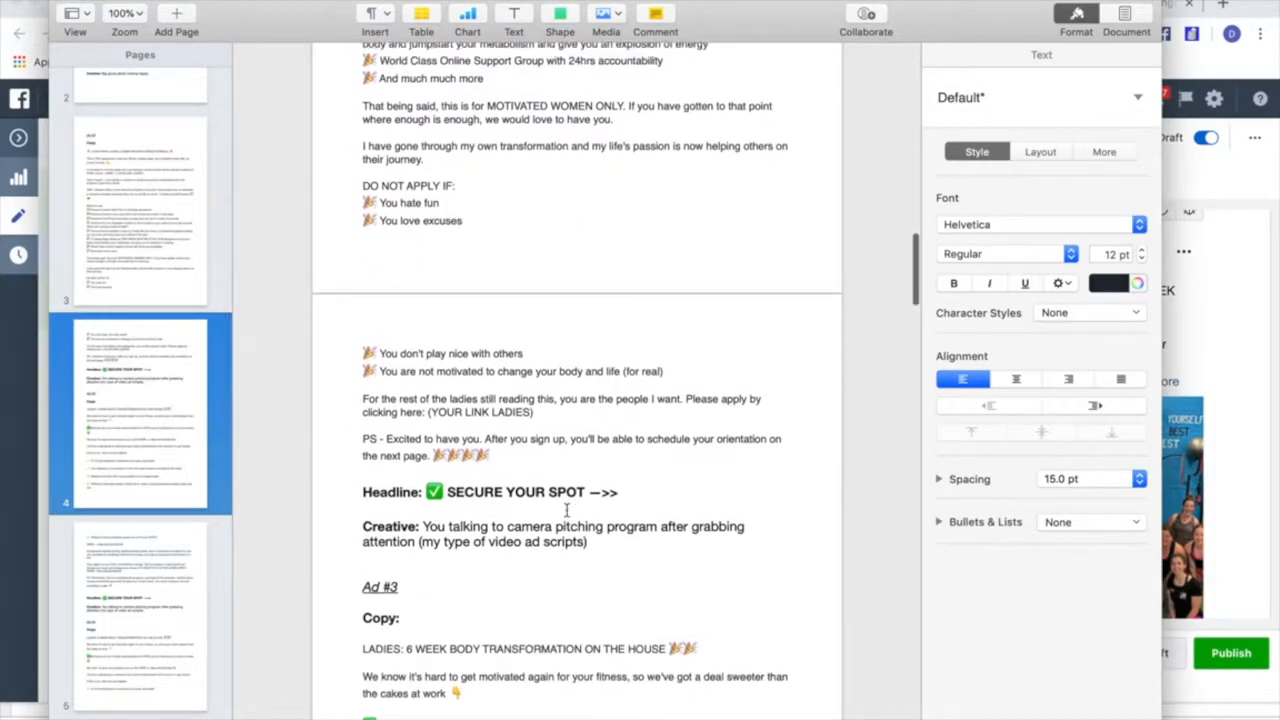
left_click(600, 555)
left_click_drag(600, 555, 433, 531)
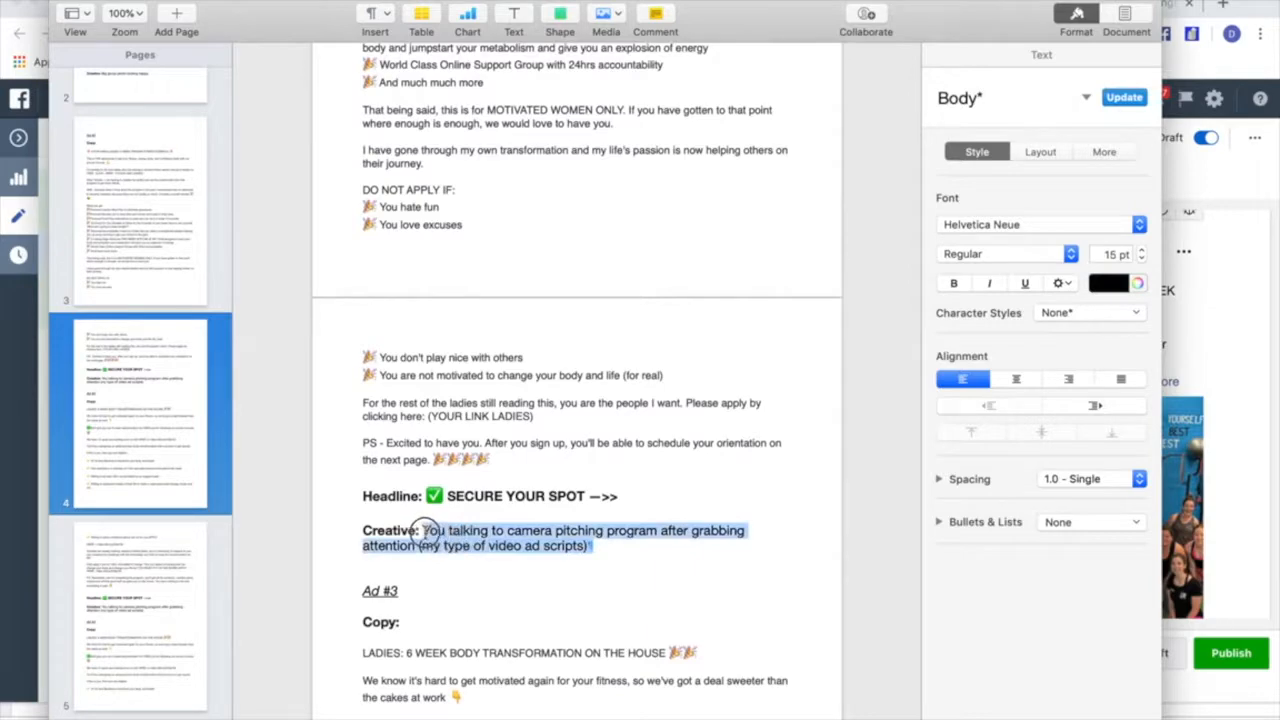
scroll(575, 521, "up", 4)
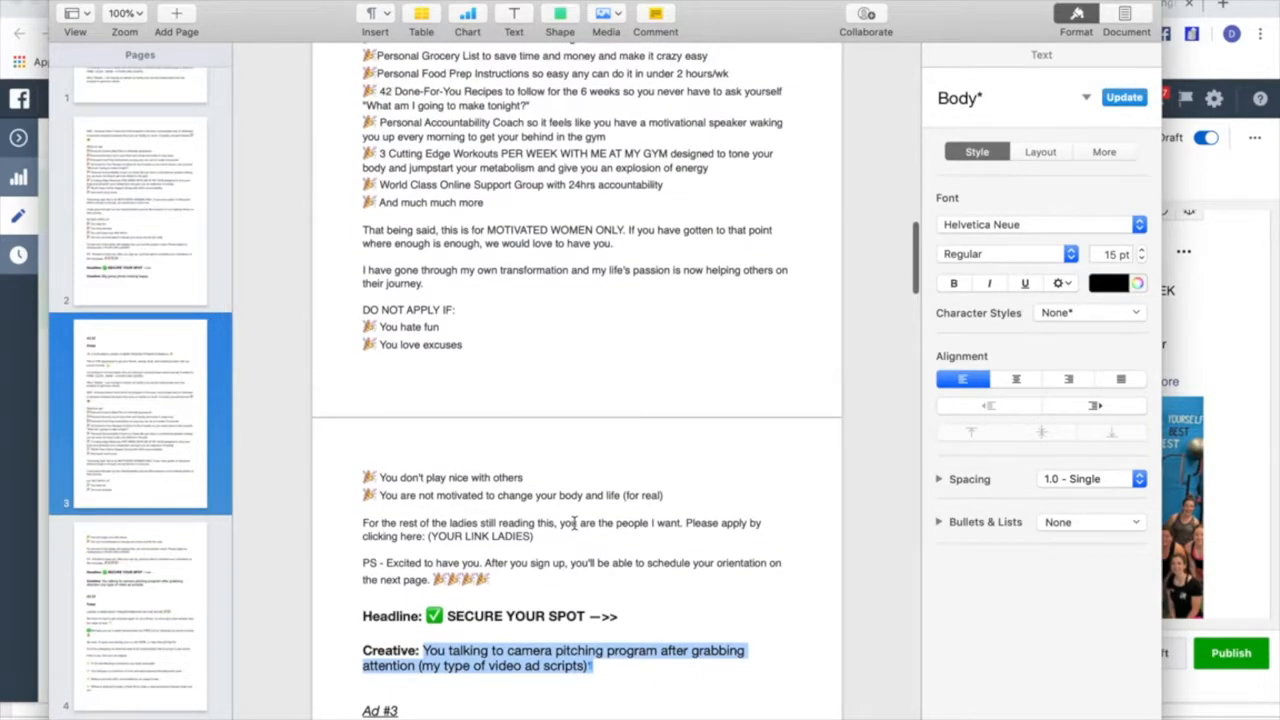
Step: Return to Ads Manager and switch Ad 1 - Set 2's media type from image to Video/slideshow
left_click(1268, 308)
scroll(715, 547, "up", 1)
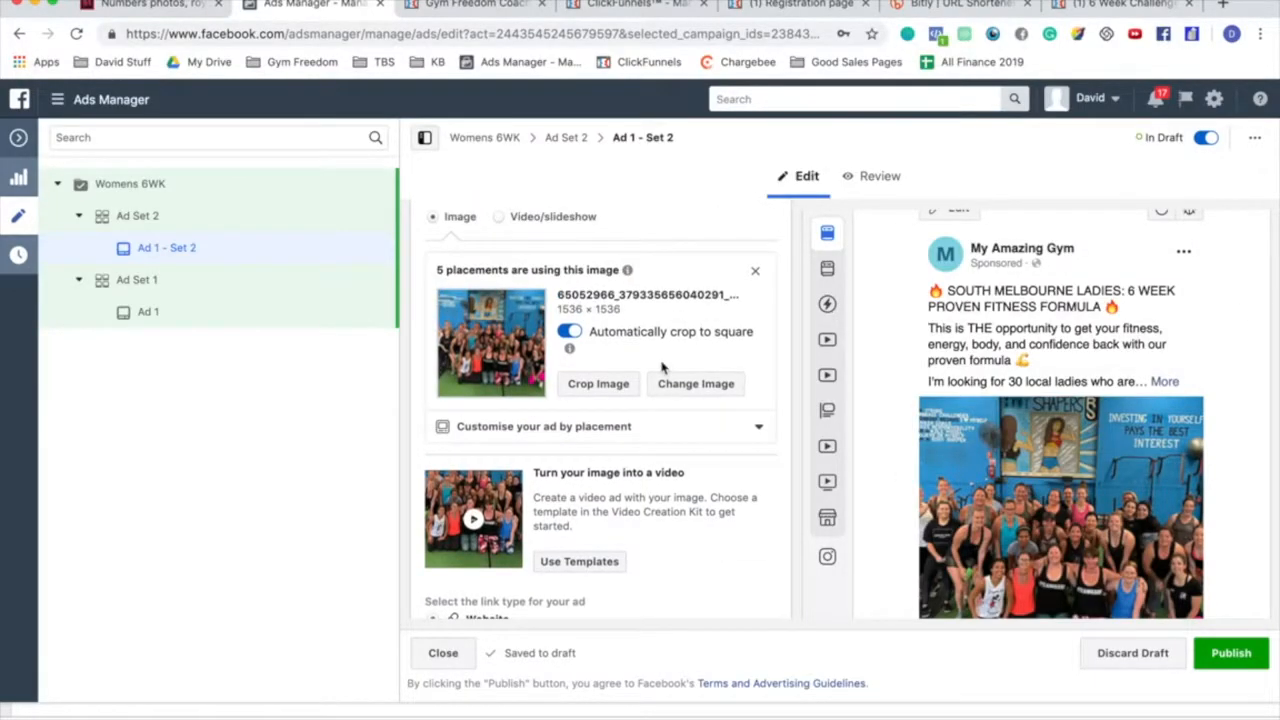
scroll(661, 368, "down", 2)
scroll(660, 365, "up", 5)
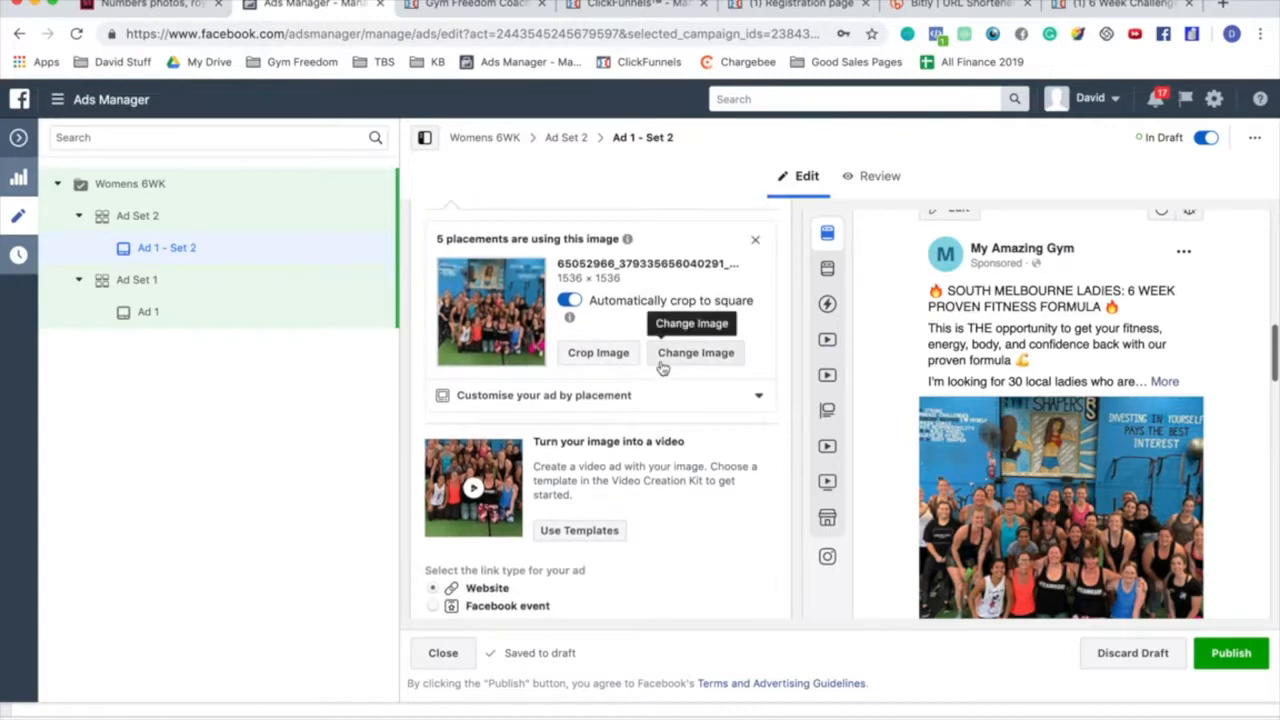
scroll(660, 362, "up", 4)
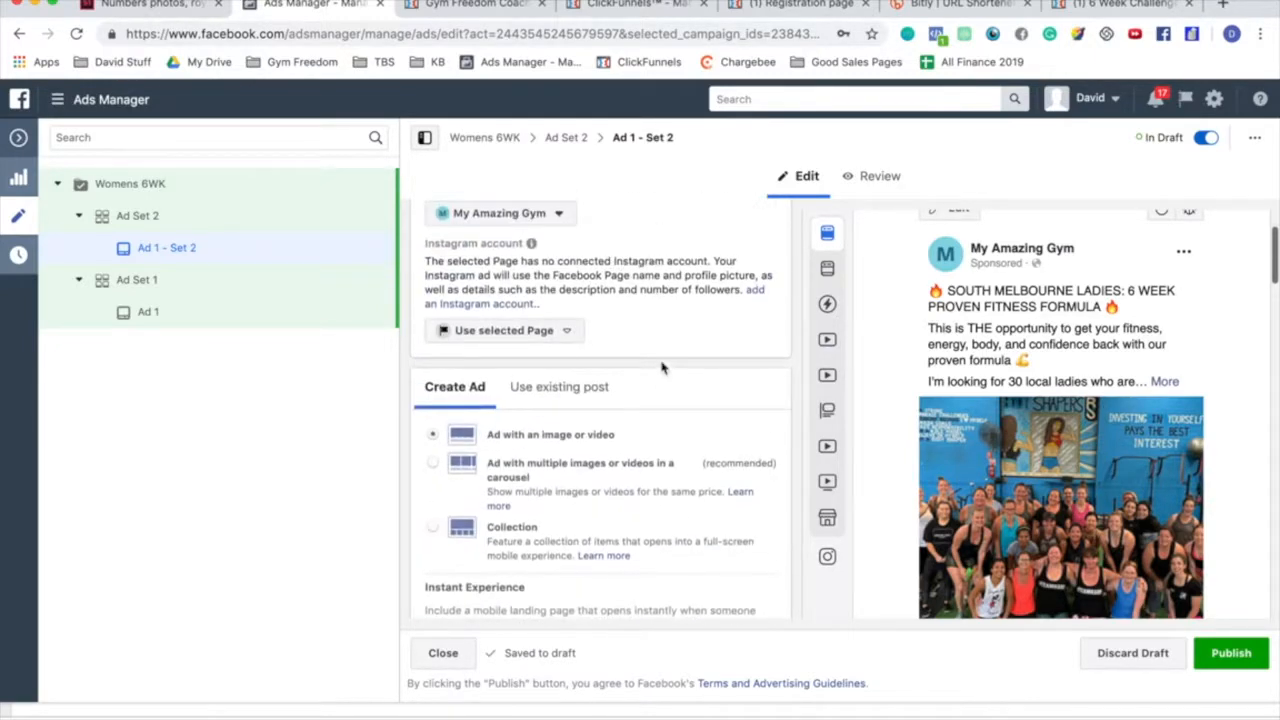
scroll(660, 365, "down", 8)
scroll(661, 368, "down", 1)
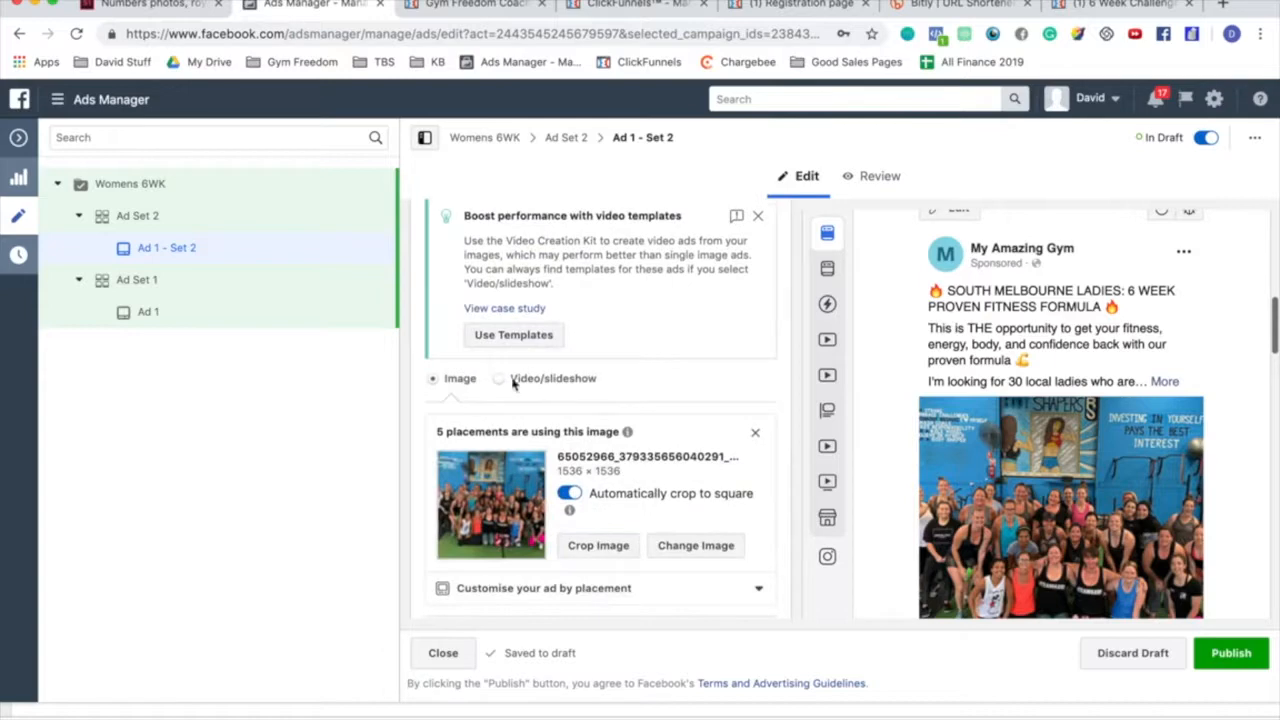
left_click(504, 382)
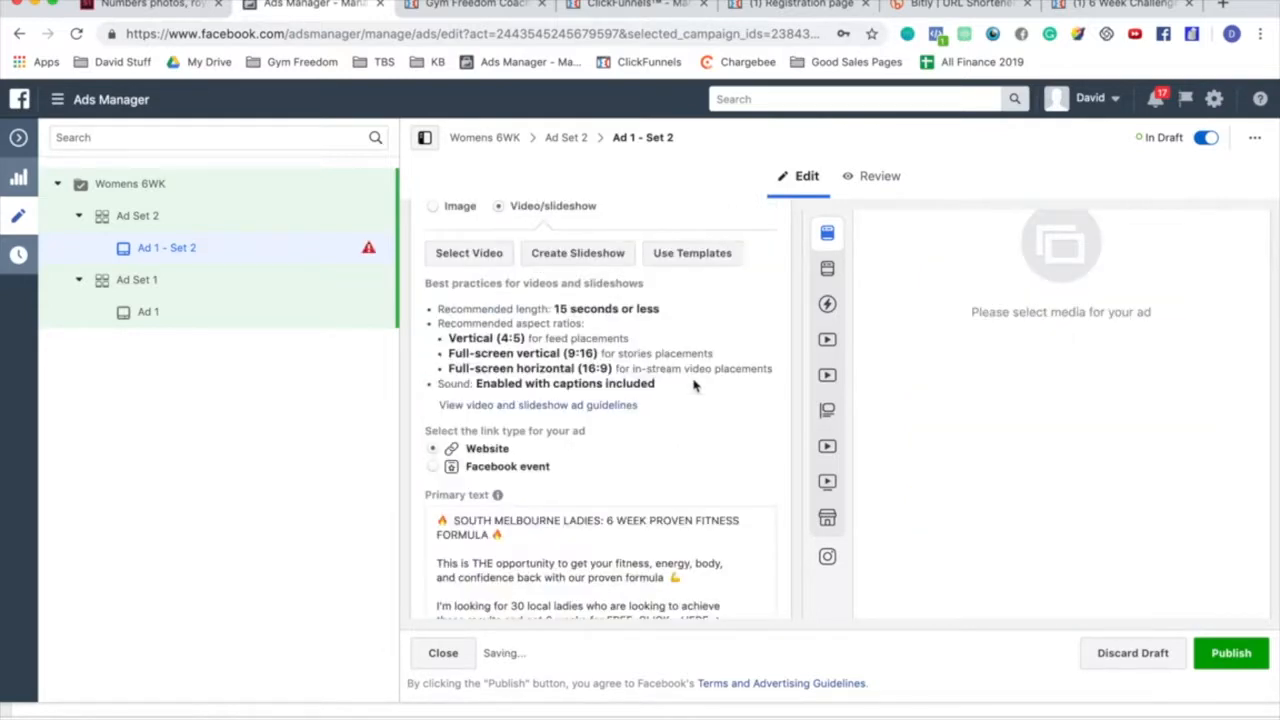
scroll(675, 333, "up", 3)
scroll(677, 337, "down", 1)
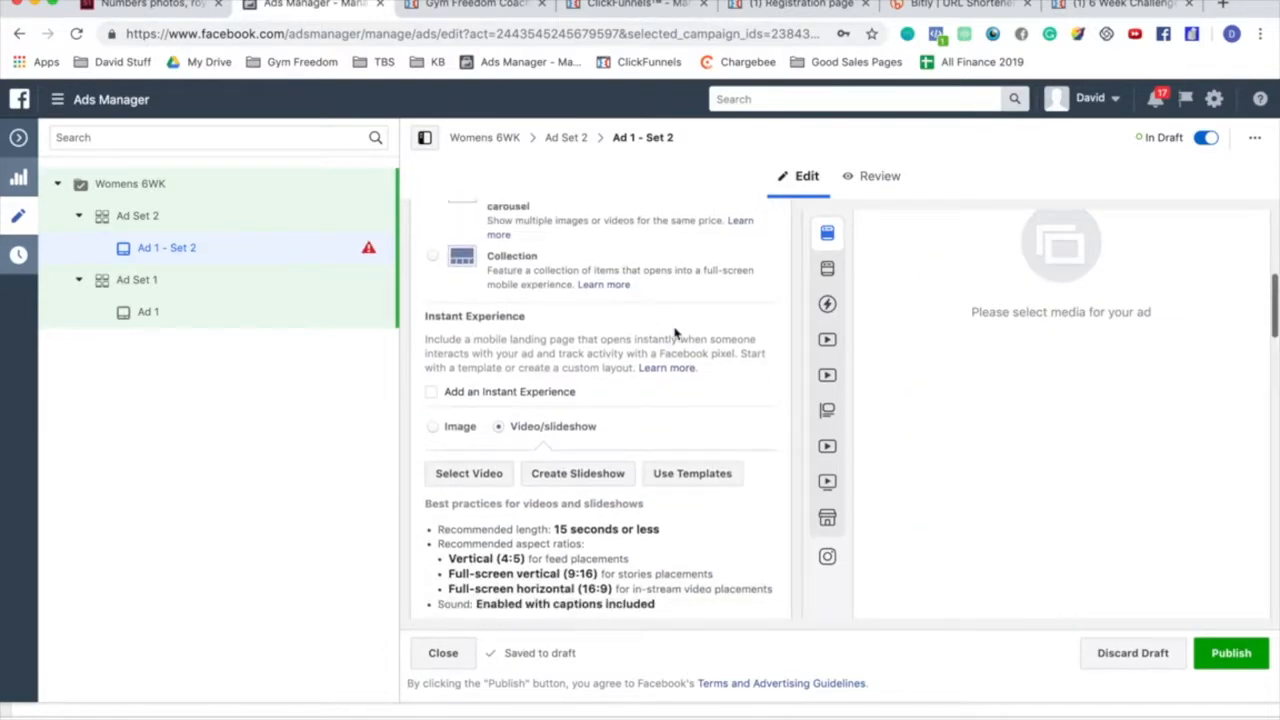
scroll(509, 345, "down", 2)
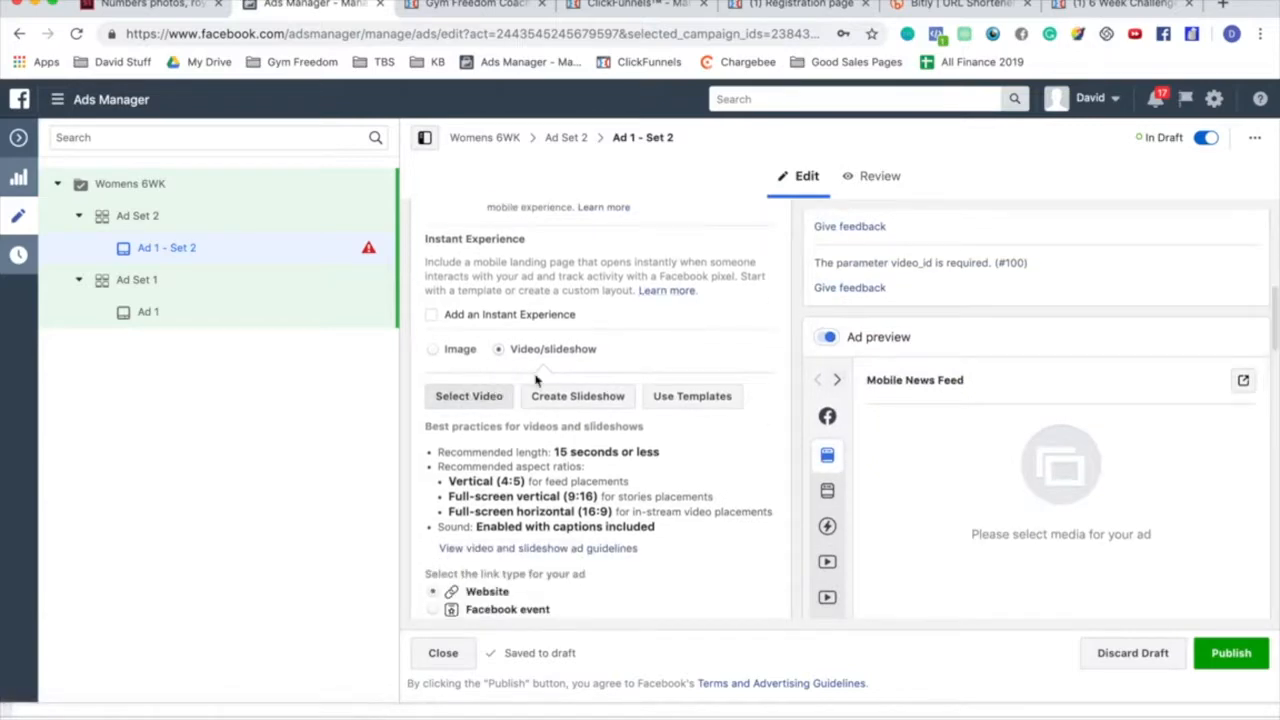
Step: Start a video upload for Ad 1 - Set 2 and browse to The Body Shapers folder on the Desktop
left_click(478, 394)
left_click(950, 222)
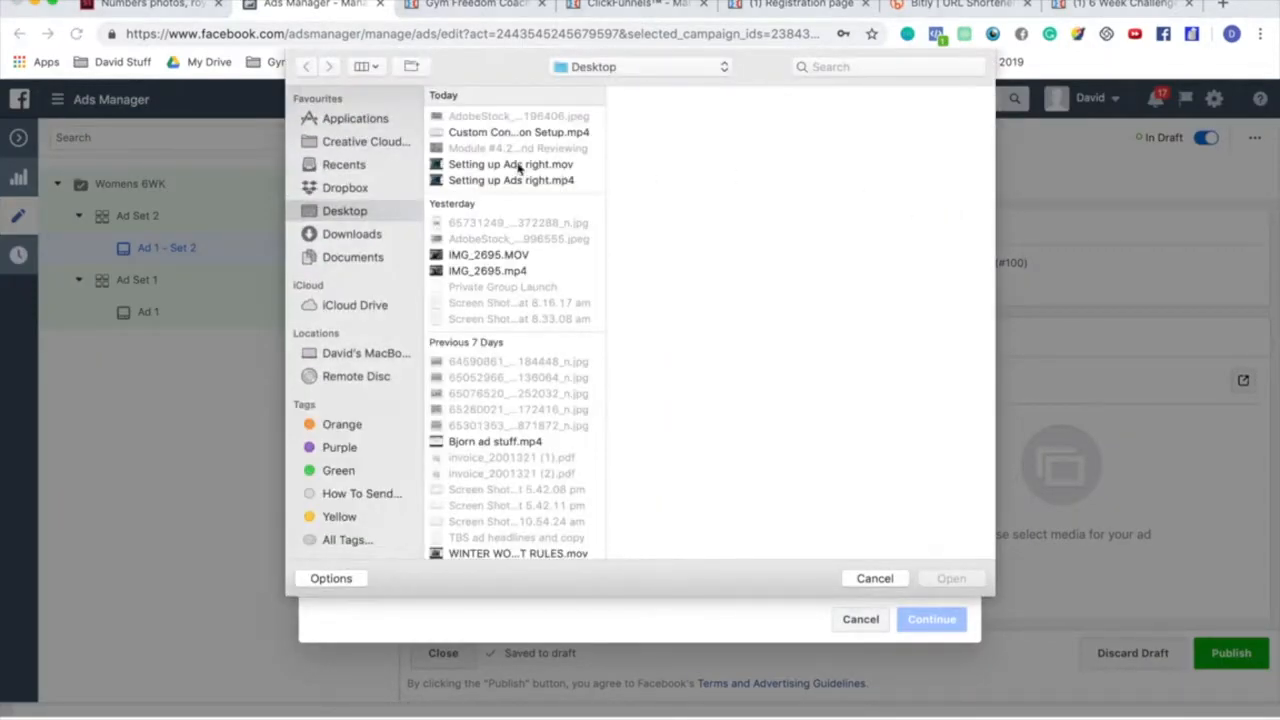
scroll(518, 170, "down", 1)
scroll(507, 378, "down", 9)
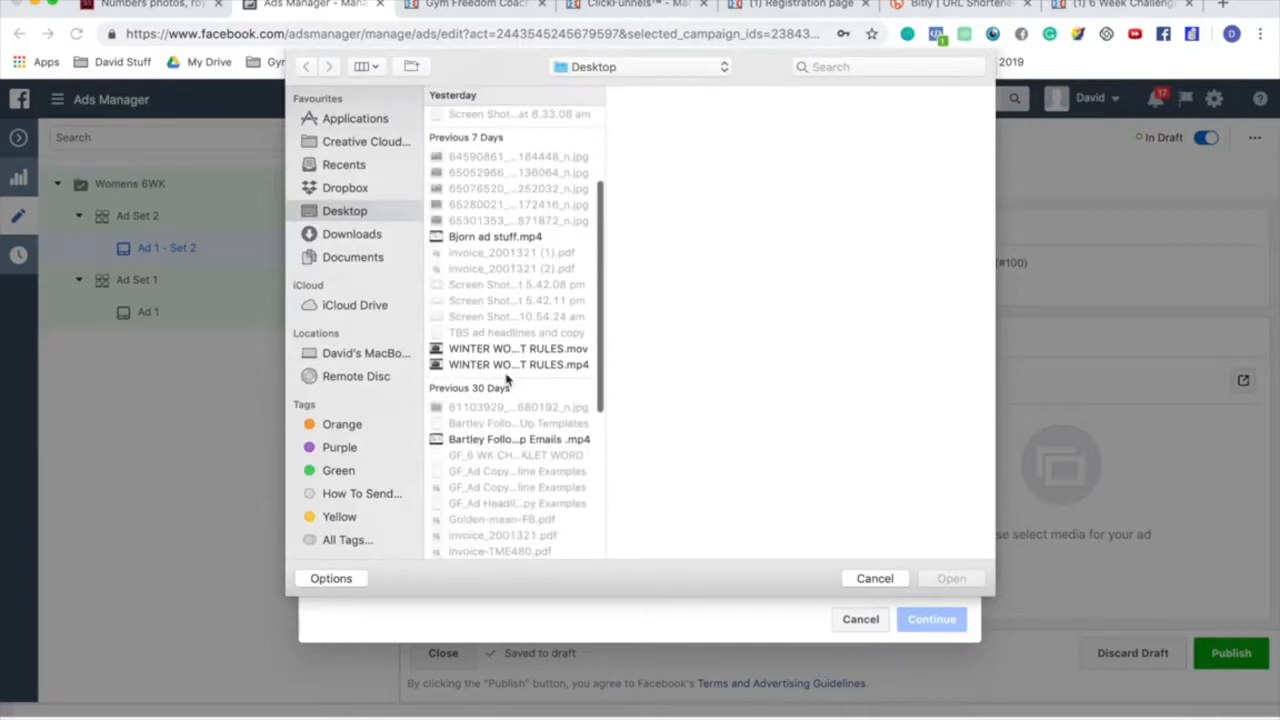
scroll(507, 378, "down", 3)
left_click(515, 389)
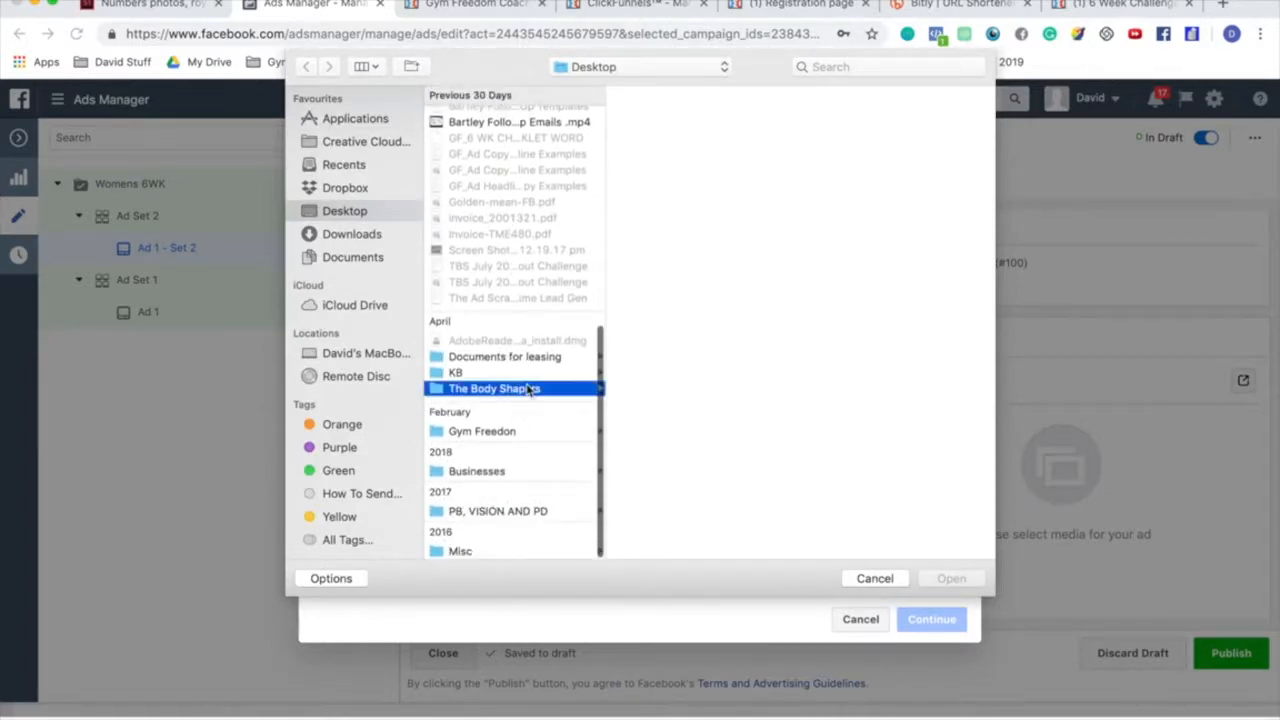
scroll(728, 176, "down", 6)
Step: Preview IMG_2698.mp4 and upload it as the ad's video
left_click(703, 174)
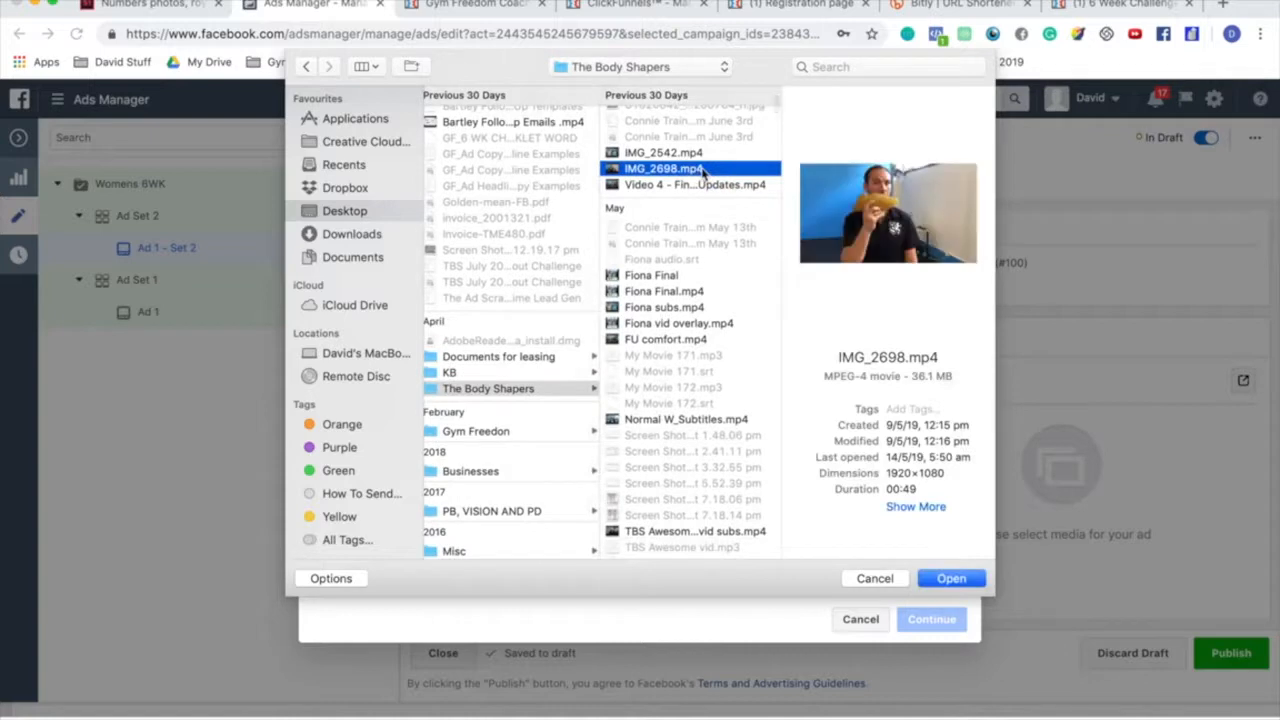
left_click(687, 155)
left_click(687, 170)
left_click(888, 212)
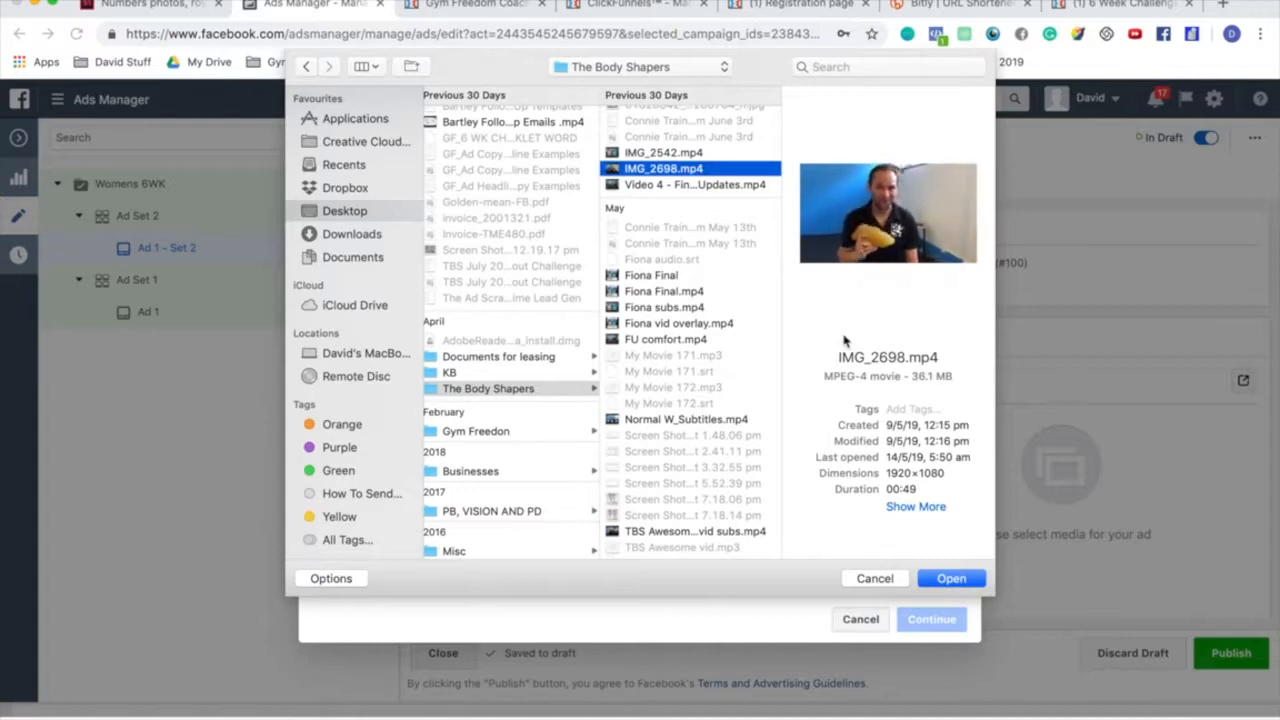
double_click(690, 169)
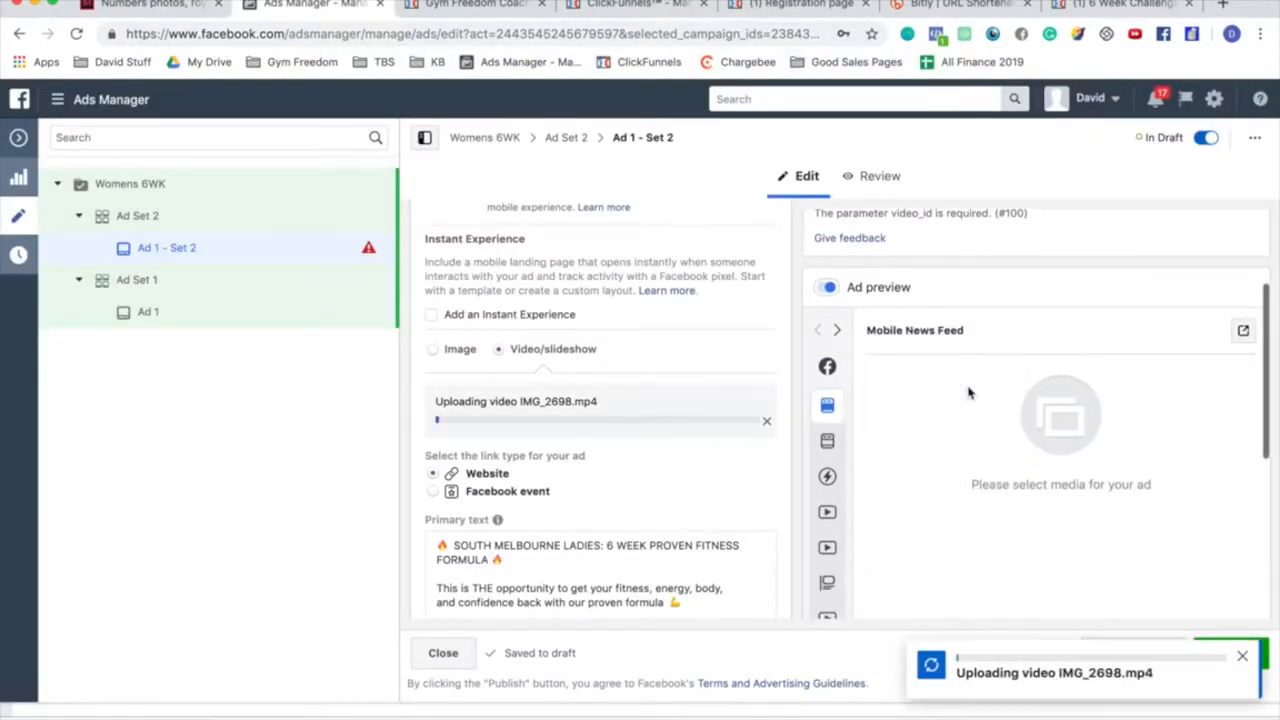
scroll(649, 391, "down", 3)
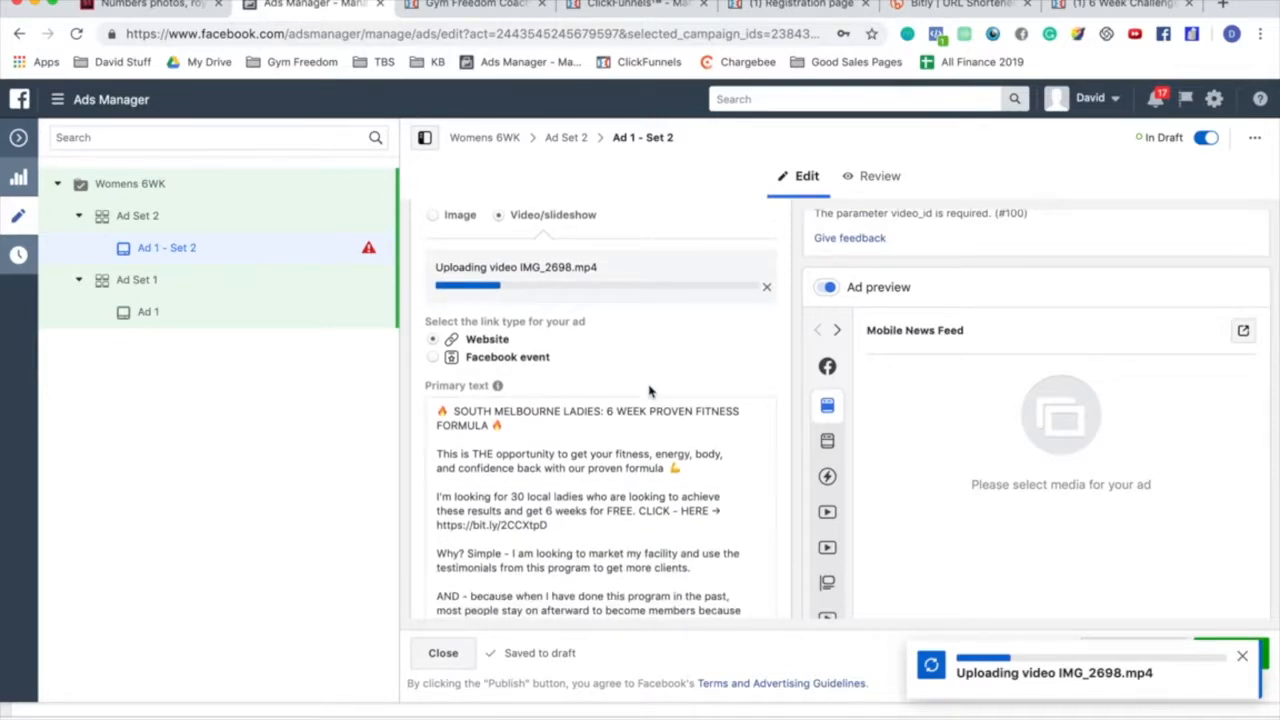
scroll(649, 391, "down", 1)
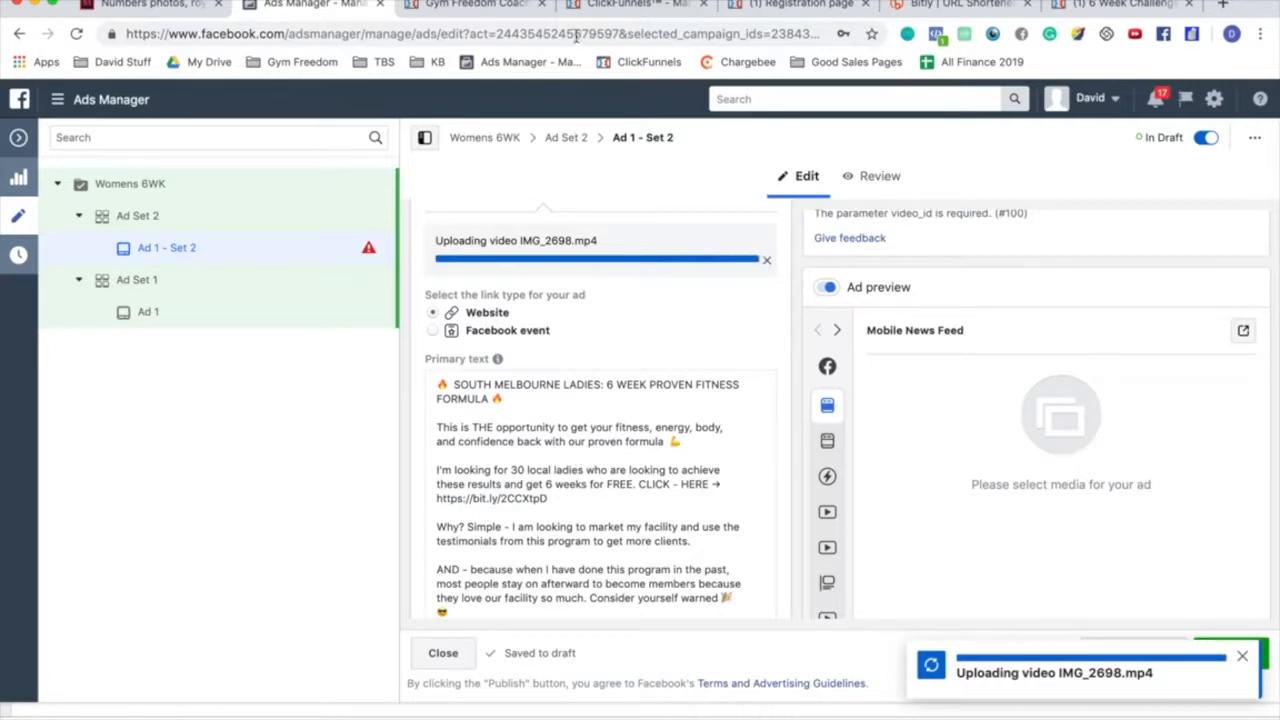
Step: Open the Gym Freedom Master Drive bookmark in a new tab and browse to Program, Module #4, Ad Resources
left_click(1222, 4)
left_click(310, 63)
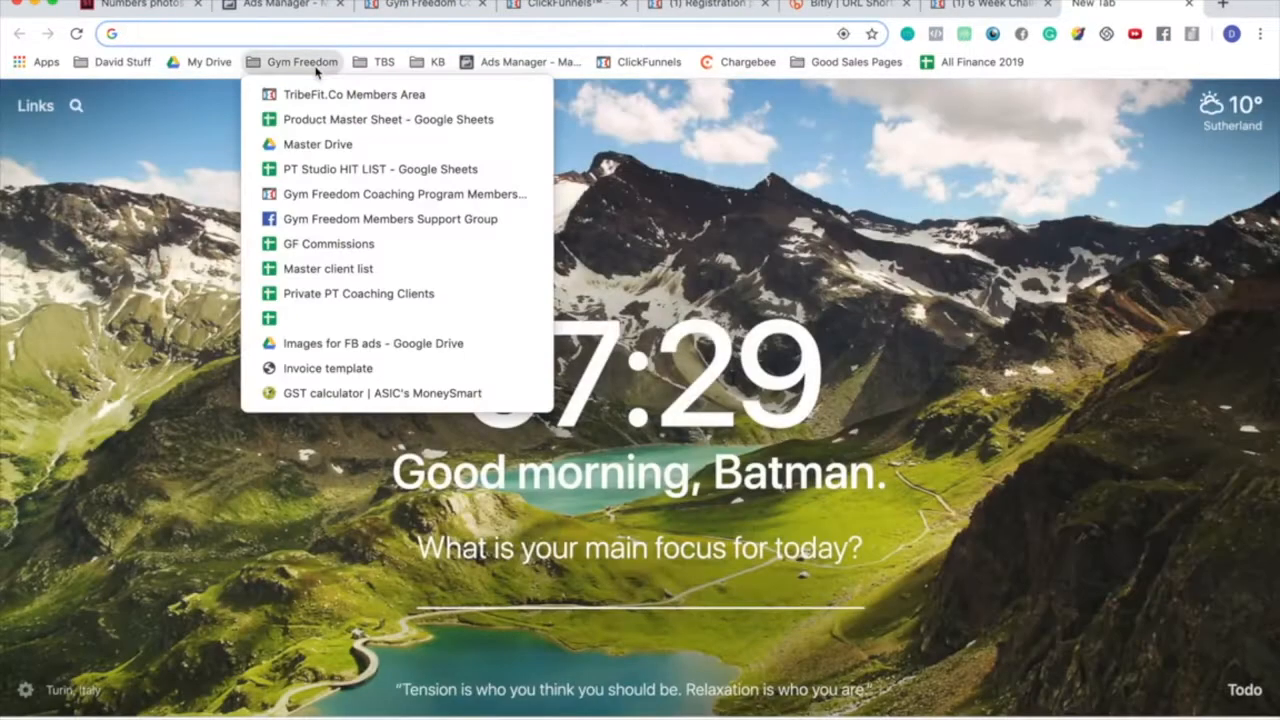
left_click(317, 144)
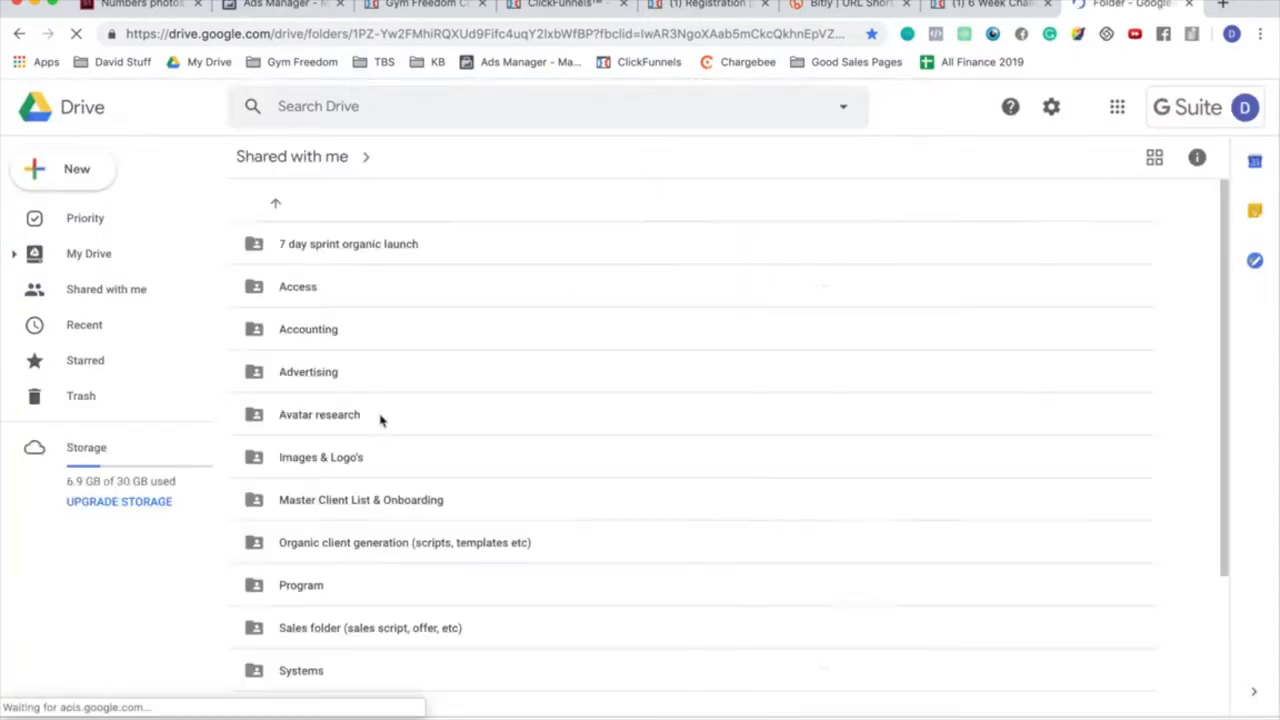
scroll(385, 385, "down", 2)
left_click(372, 515)
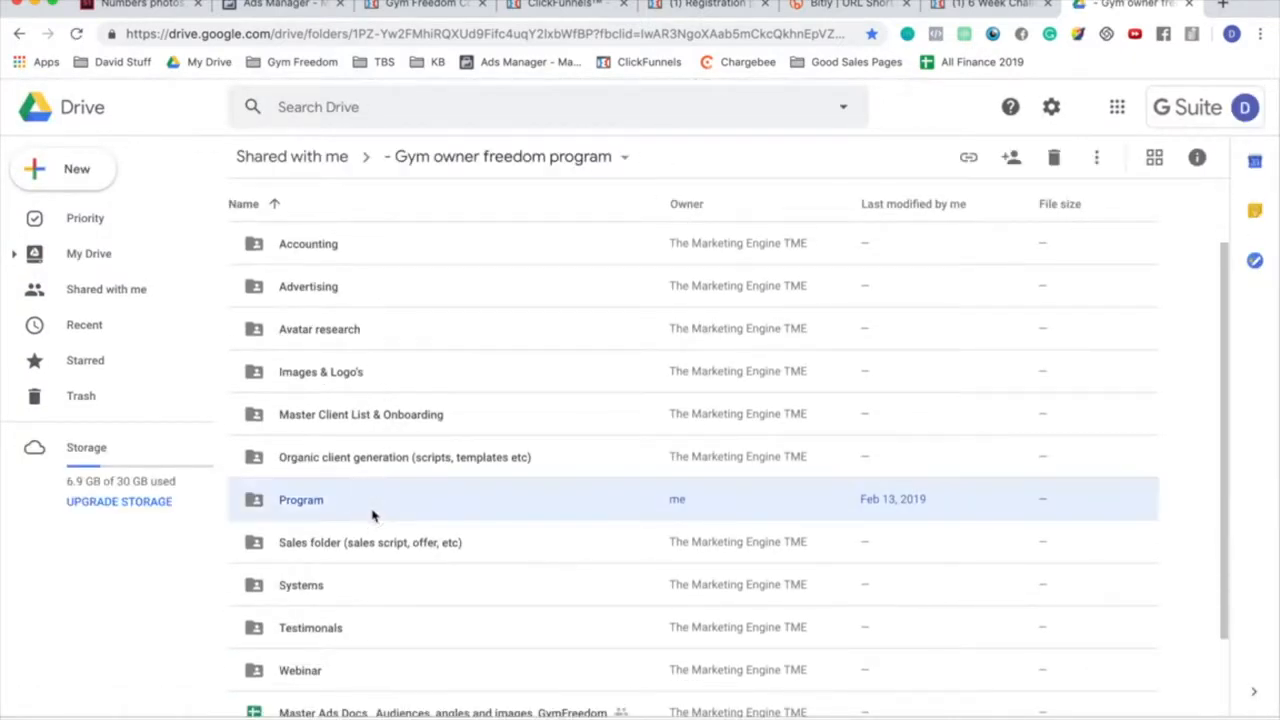
double_click(372, 515)
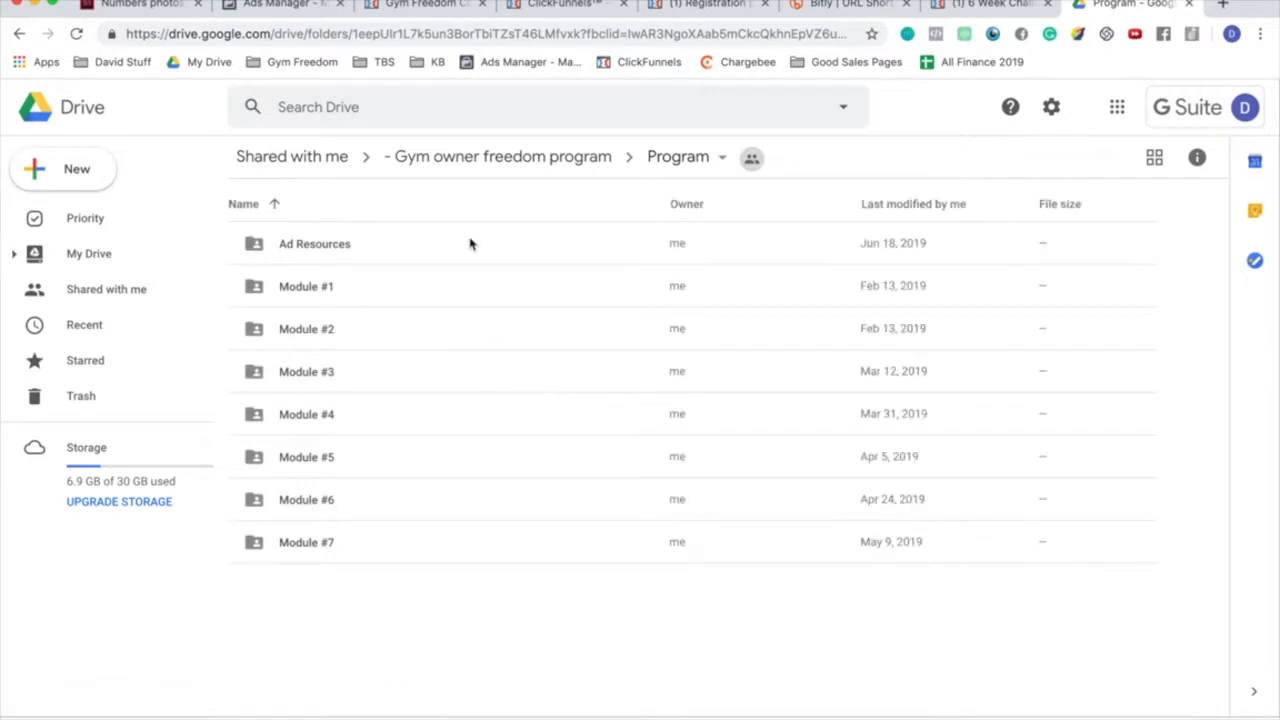
left_click(457, 414)
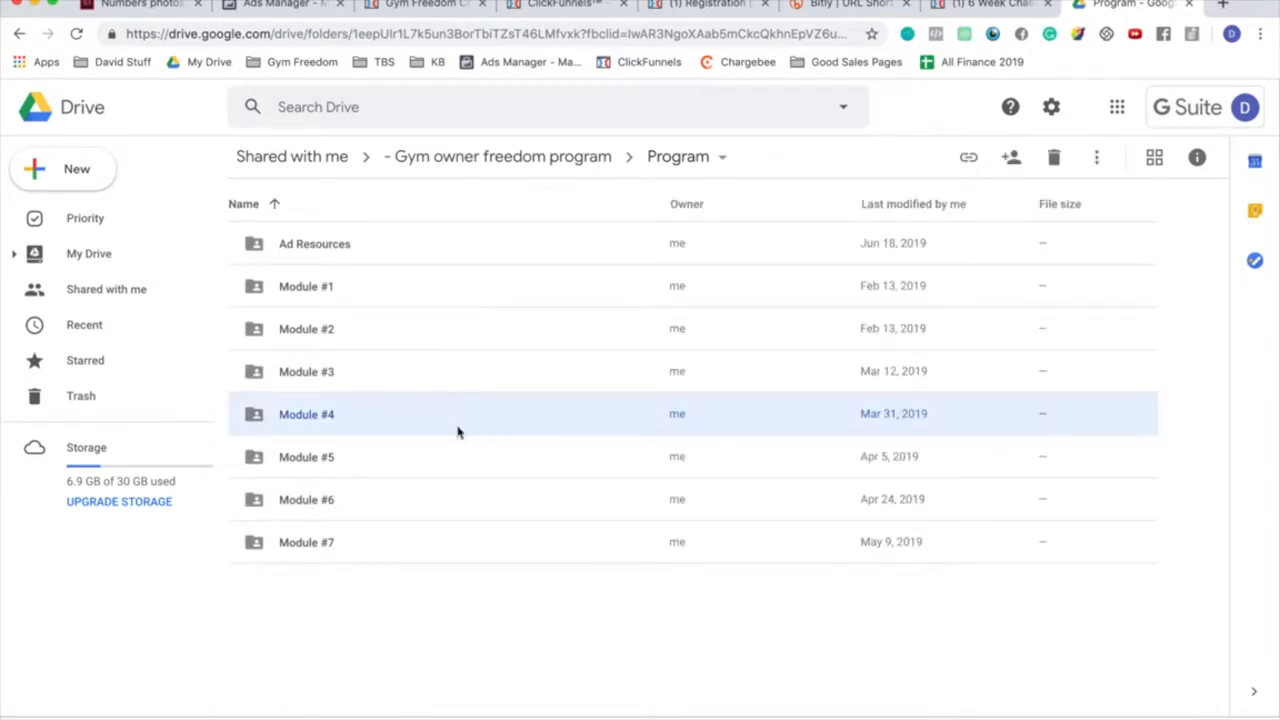
double_click(465, 405)
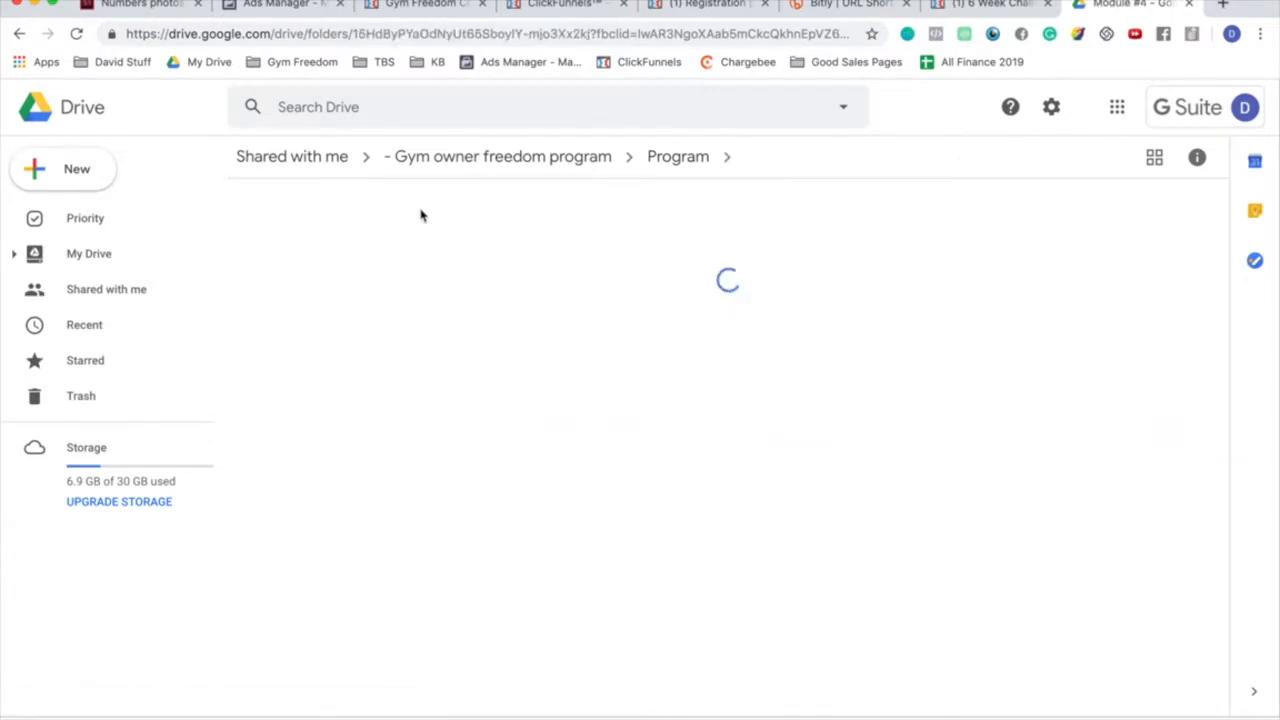
double_click(437, 262)
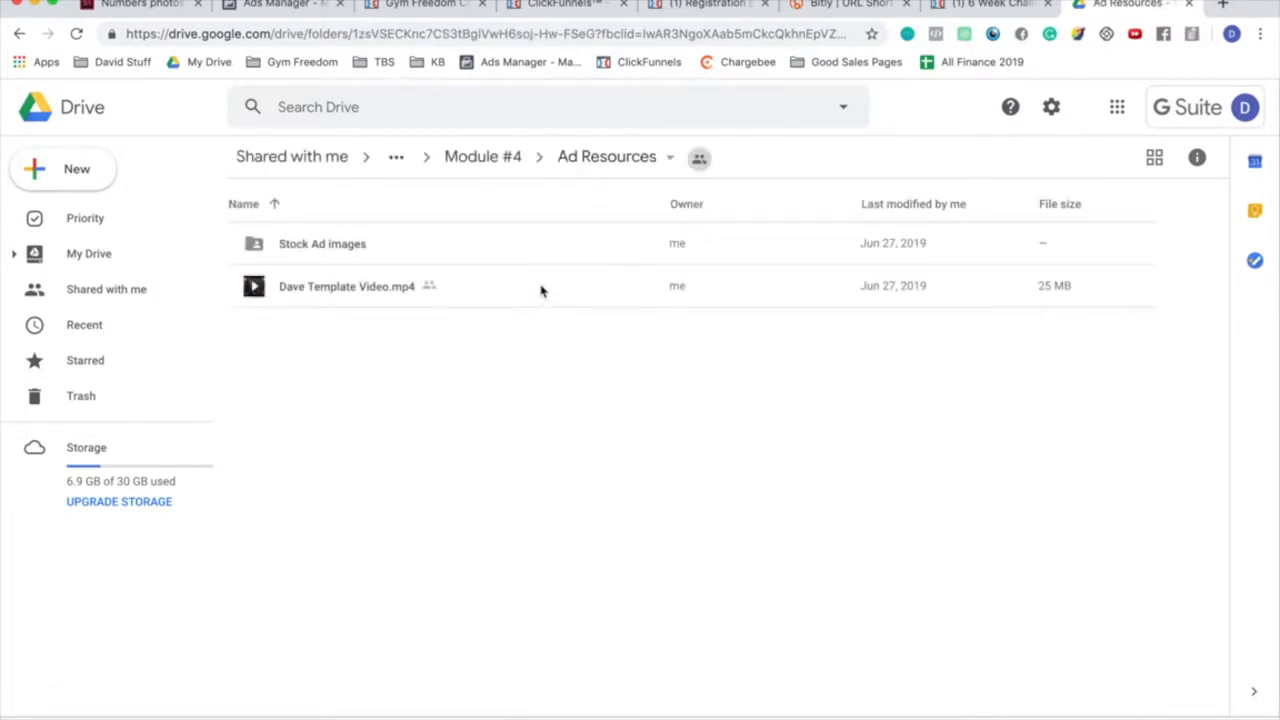
Step: Play the template video stored in the Ad Resources folder, then close its preview
double_click(527, 283)
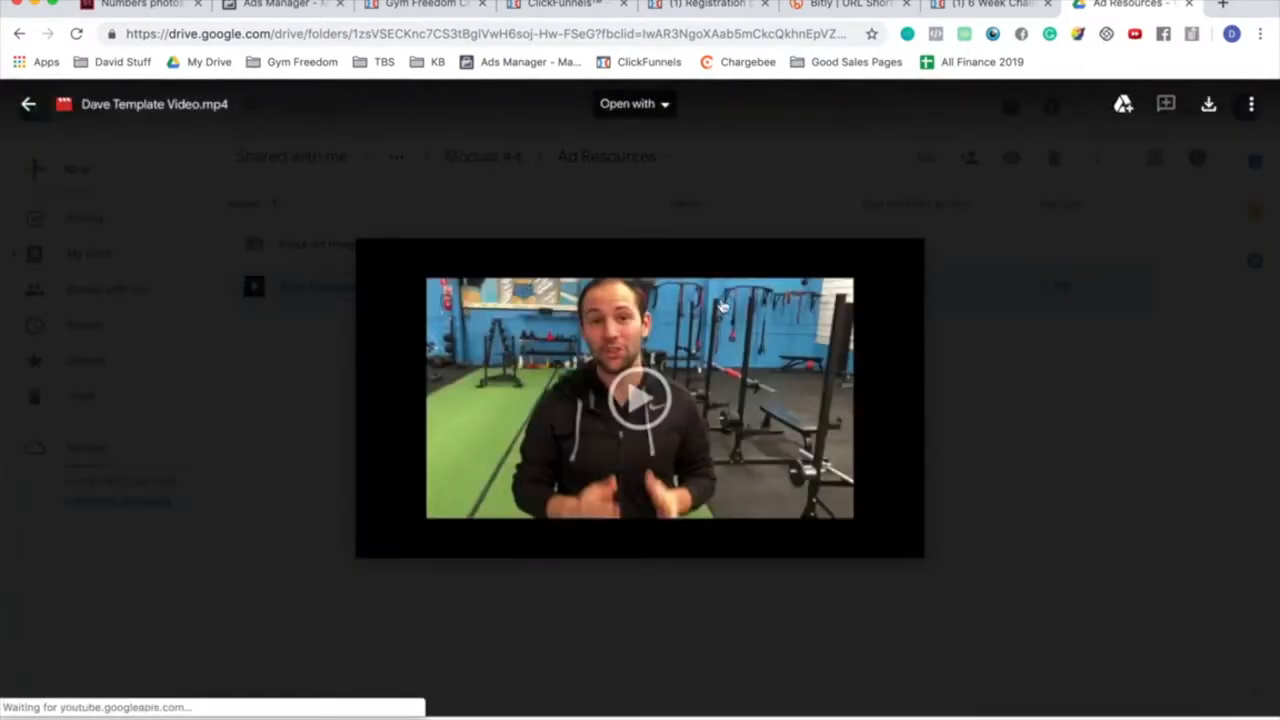
left_click(660, 372)
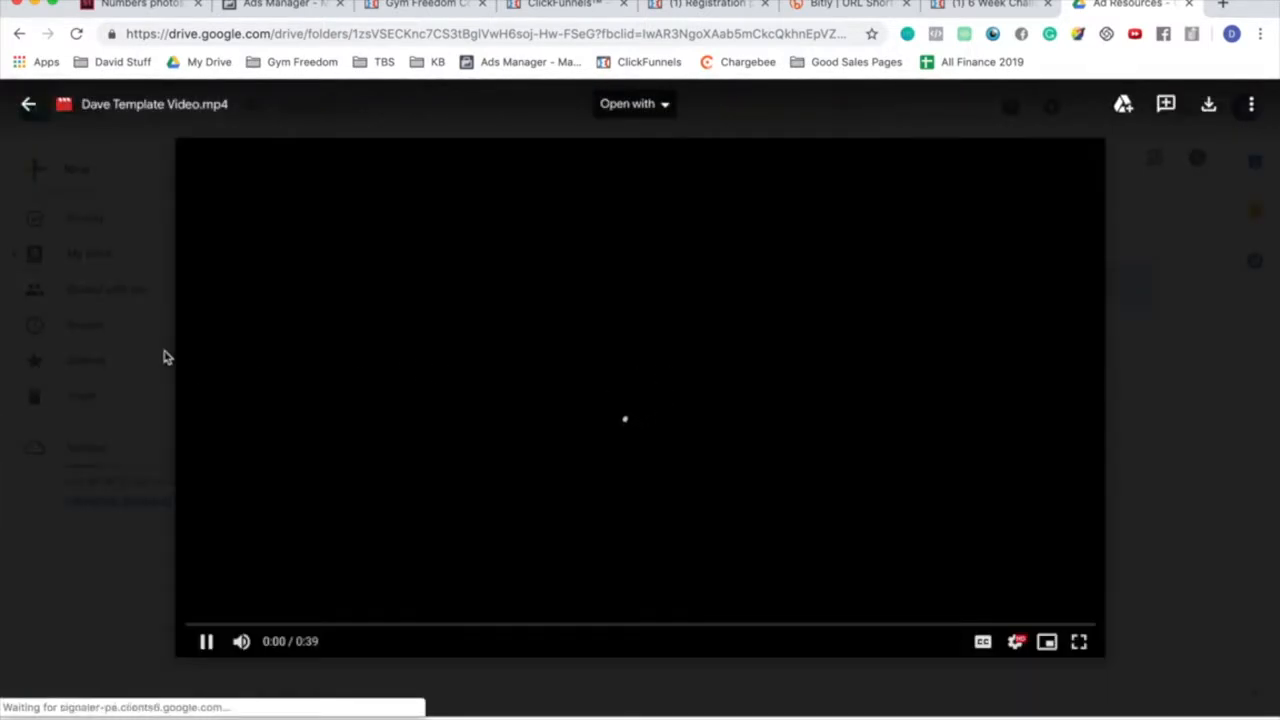
left_click(104, 320)
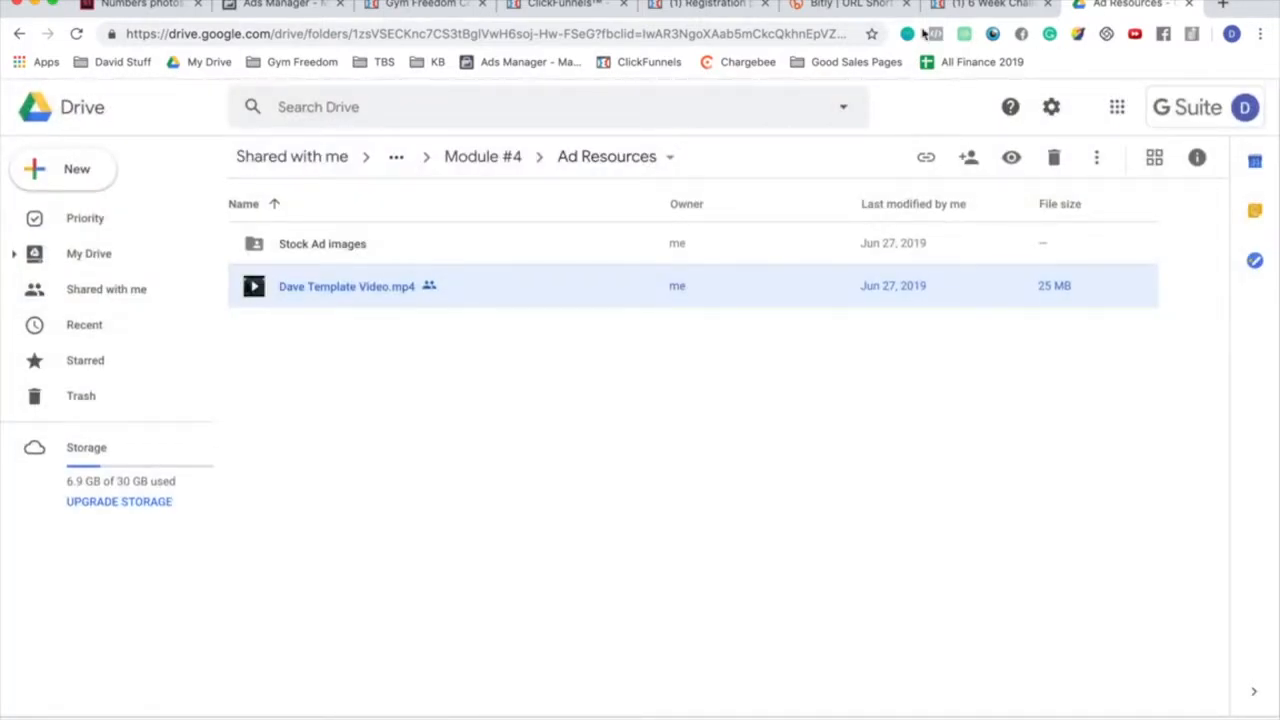
Step: Return to Ads Manager, dismiss the video notices, and review Ad 1 - Set 2's preview, primary text, website URL and headline
left_click(280, 5)
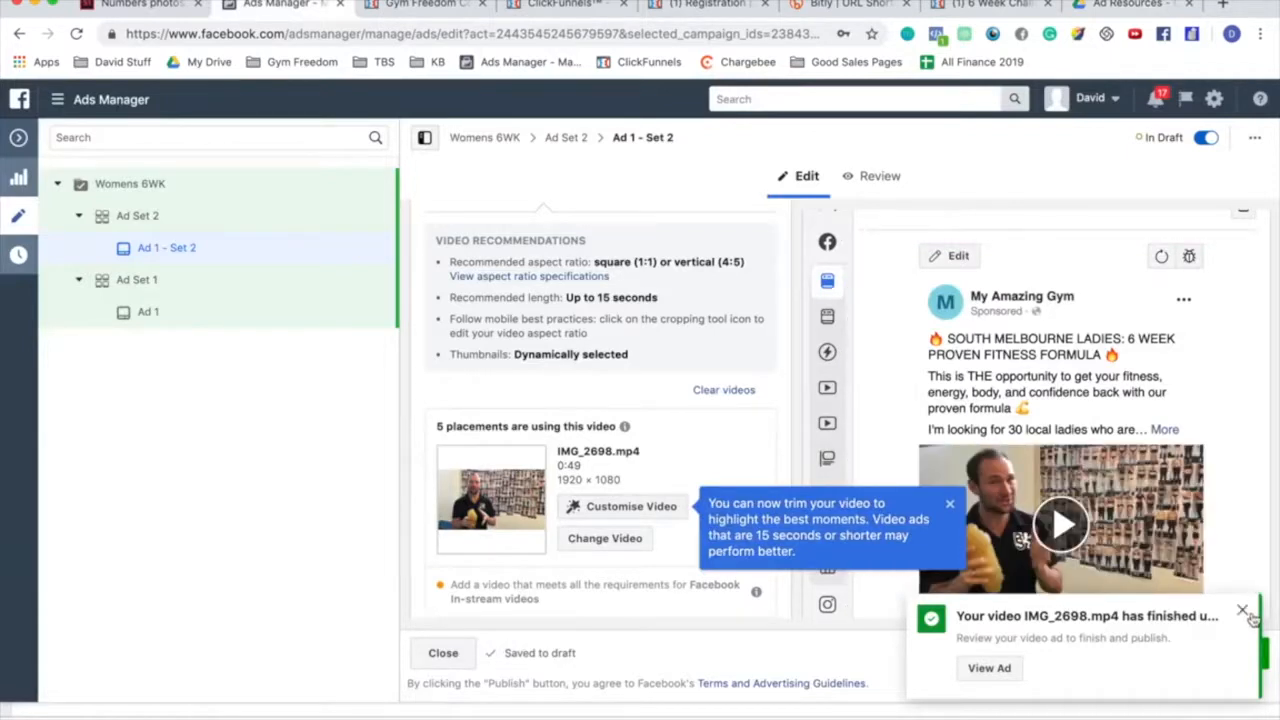
left_click(1246, 606)
scroll(962, 361, "down", 2)
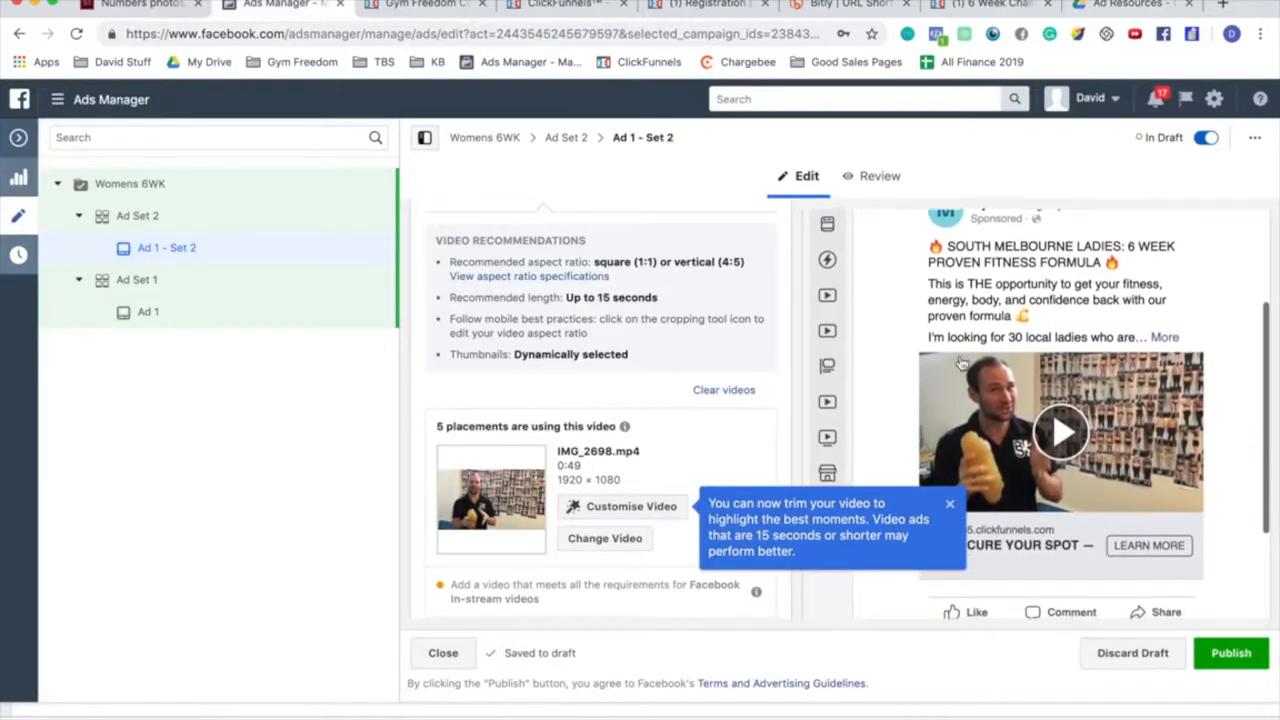
scroll(732, 448, "down", 2)
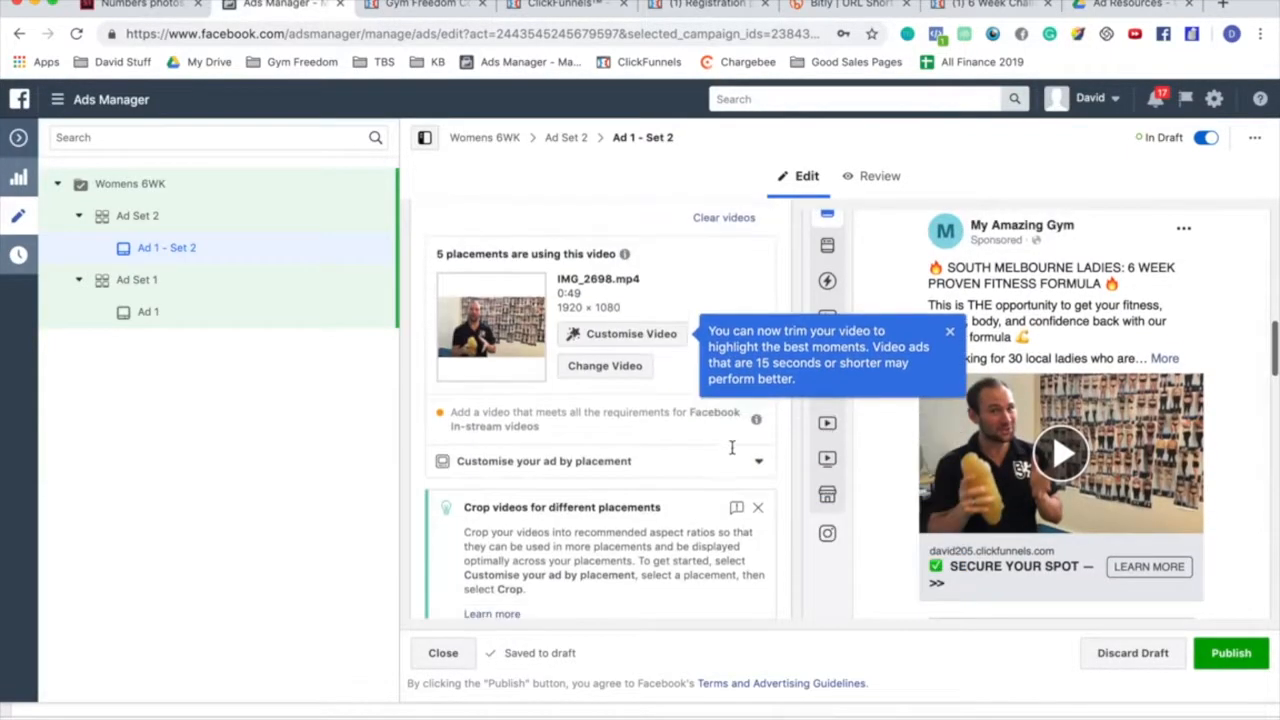
left_click(951, 334)
scroll(1108, 384, "down", 2)
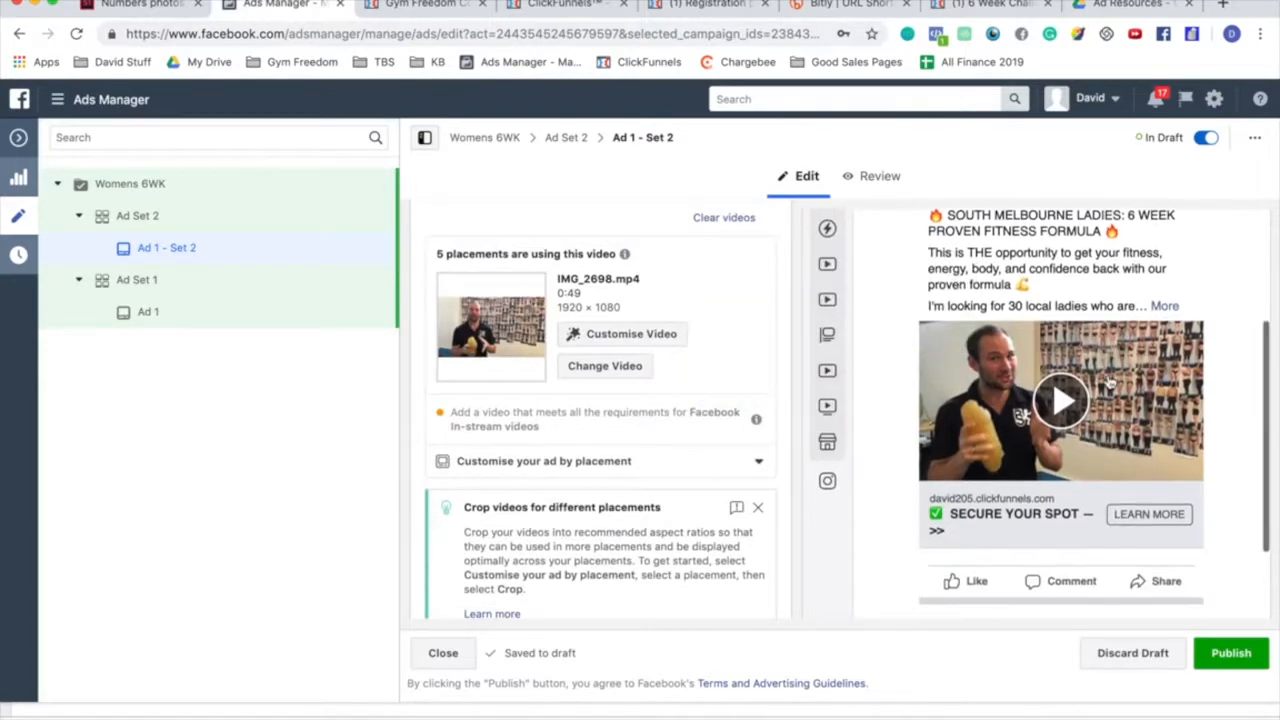
scroll(685, 527, "down", 1)
scroll(685, 527, "down", 12)
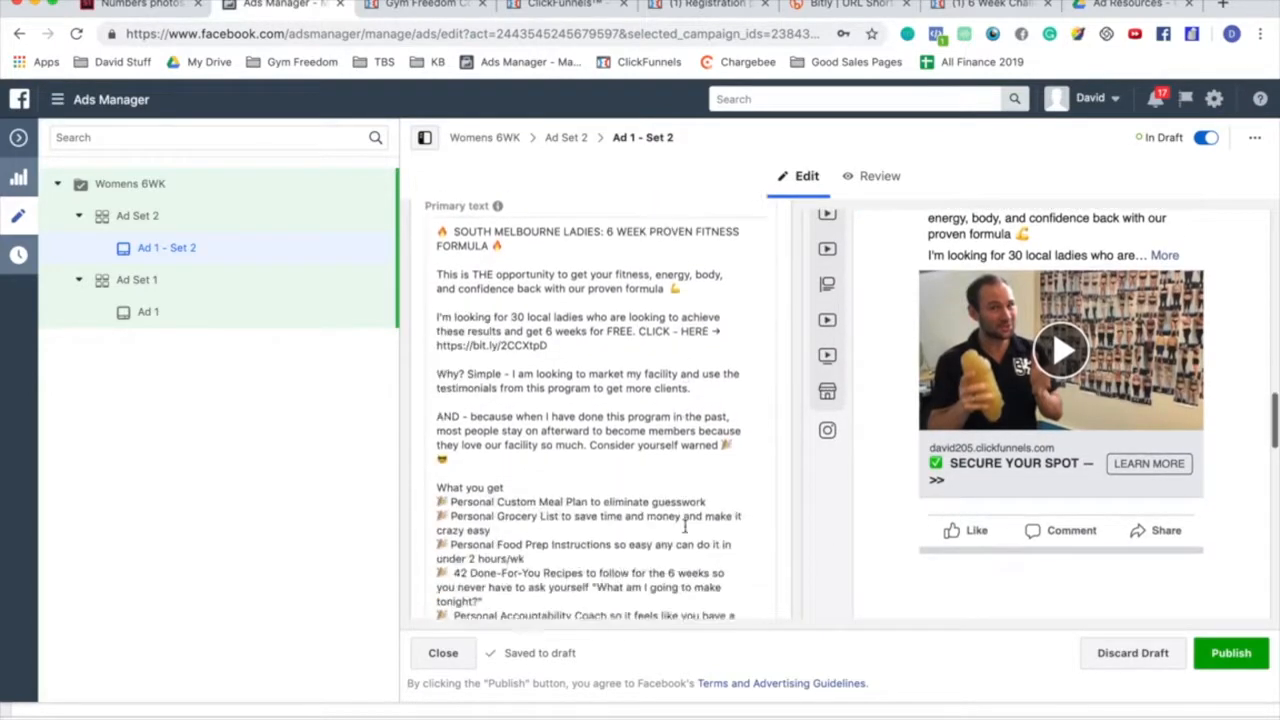
scroll(686, 527, "down", 3)
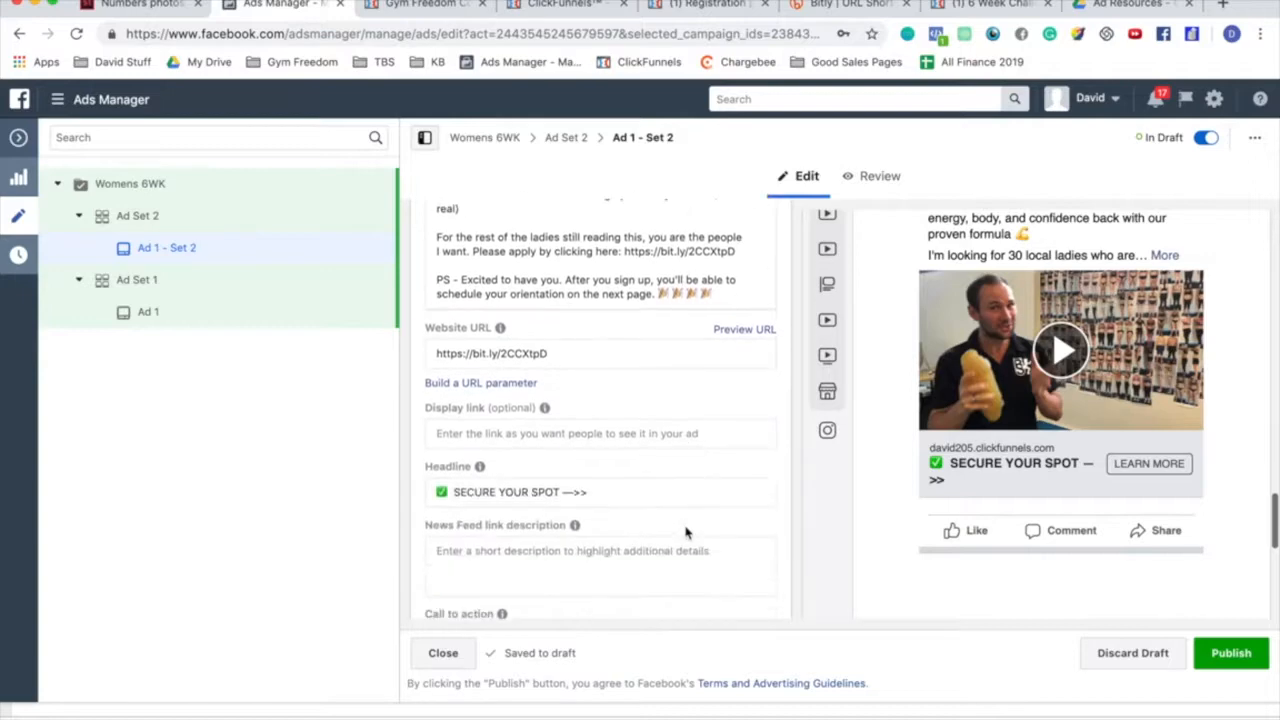
scroll(686, 527, "up", 14)
scroll(687, 532, "up", 4)
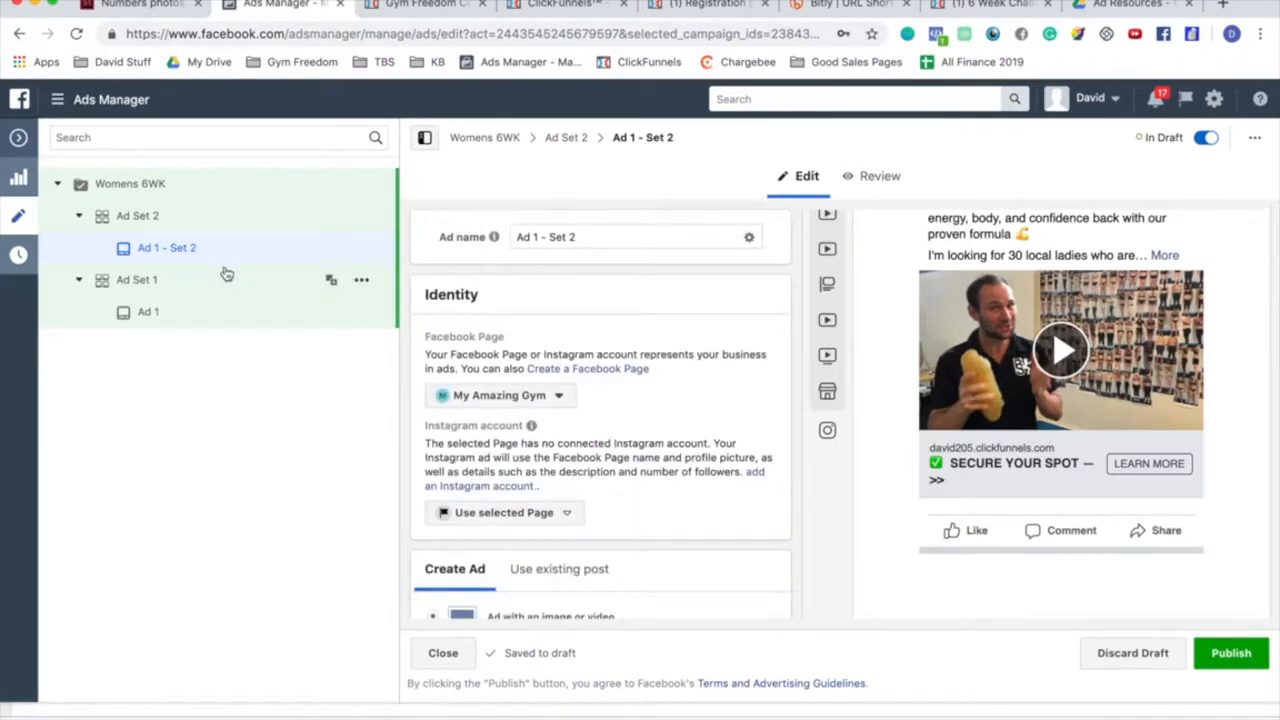
Step: Close the Ad 1 - Set 2 editor without publishing and duplicate Ad Set 2 once into the original campaign
left_click(19, 139)
left_click(686, 386)
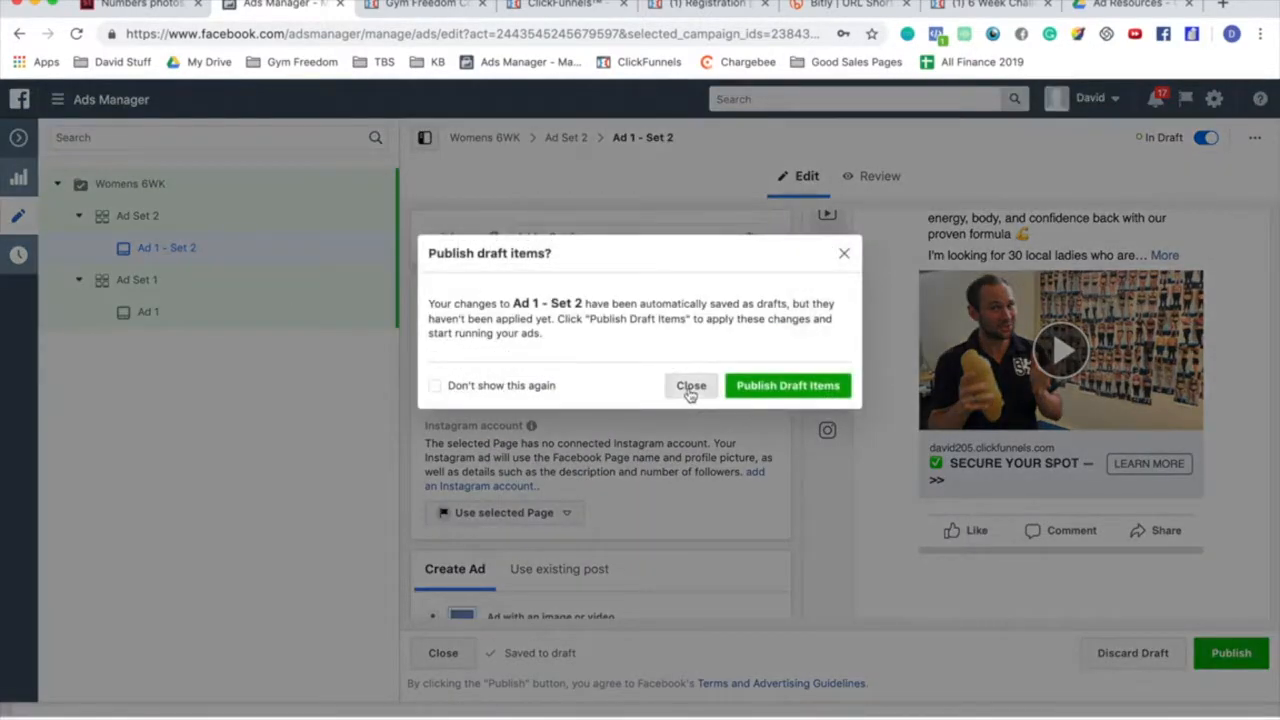
left_click(26, 423)
left_click(617, 287)
left_click(776, 290)
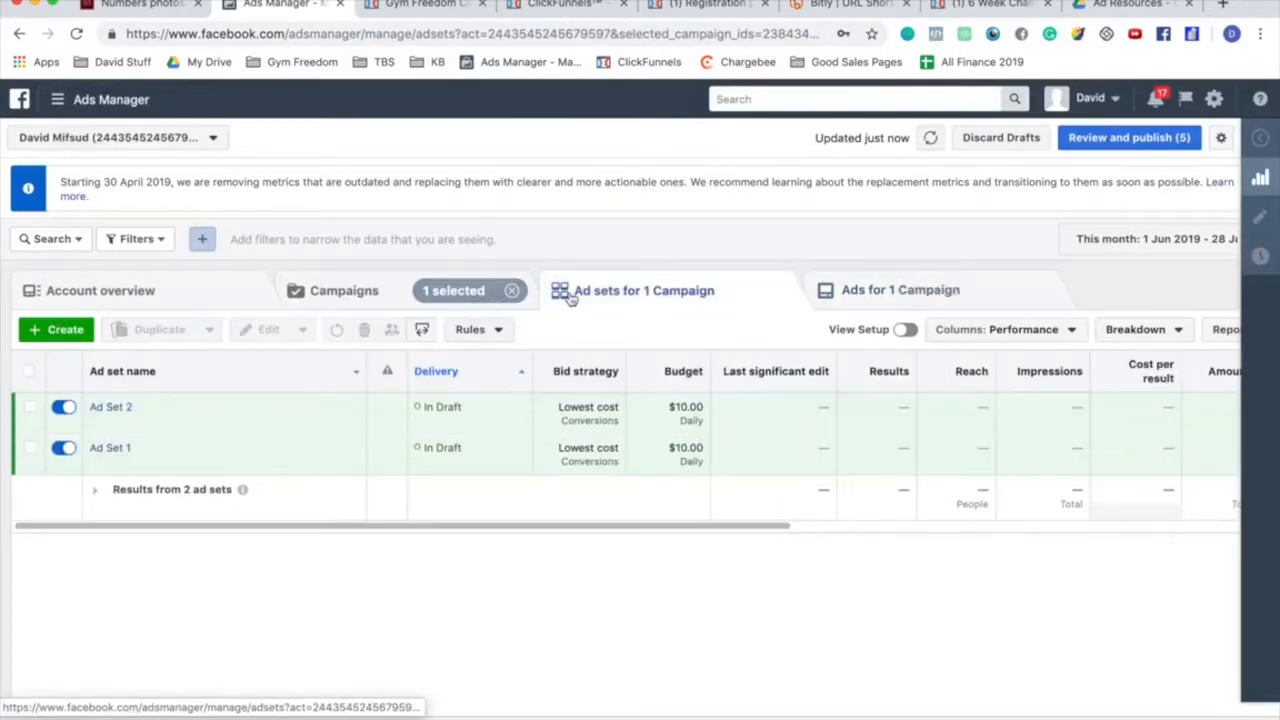
left_click(245, 420)
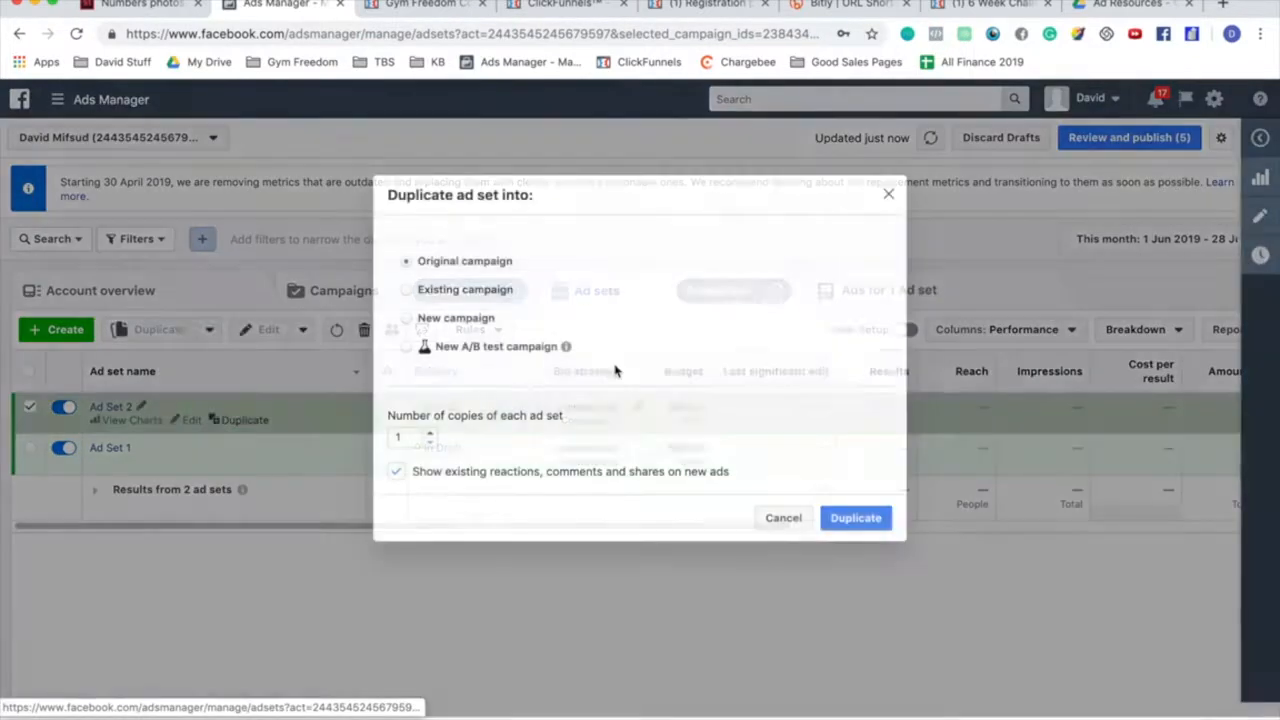
left_click(855, 518)
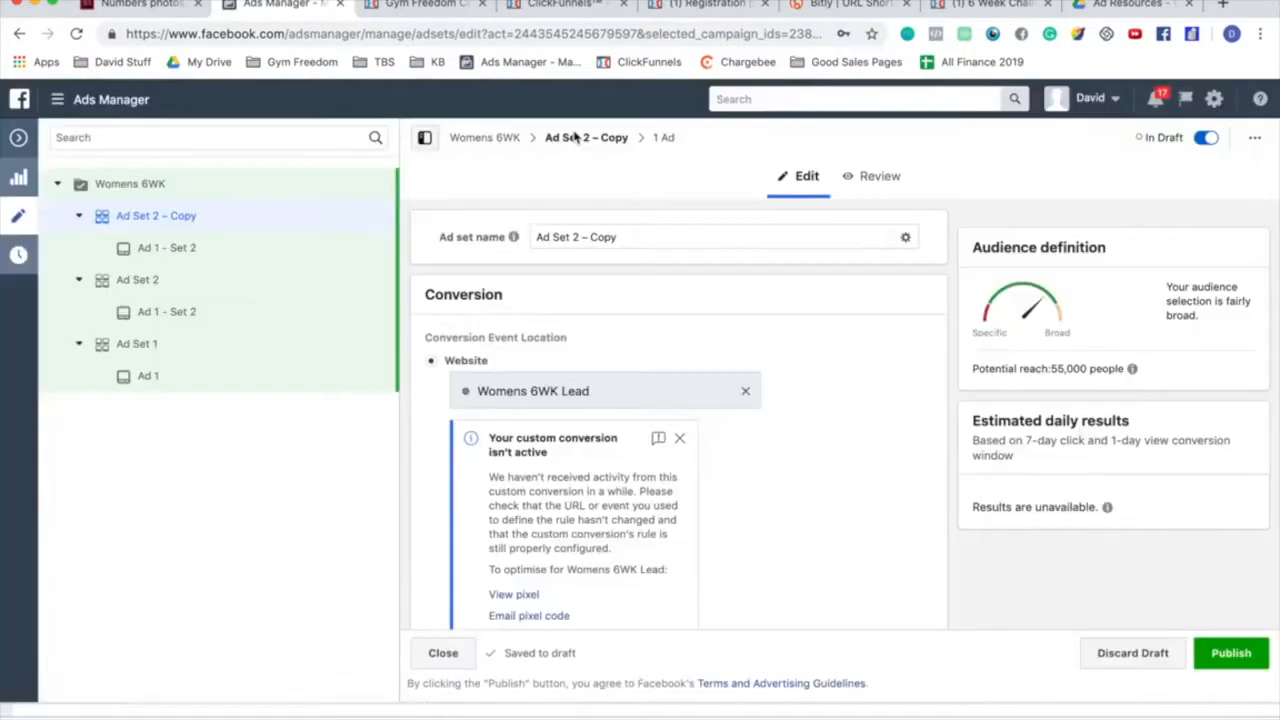
Step: Rename the duplicated ad set as Ad Set 3 and open the ad inside it
left_click_drag(648, 237, 574, 237)
type("3")
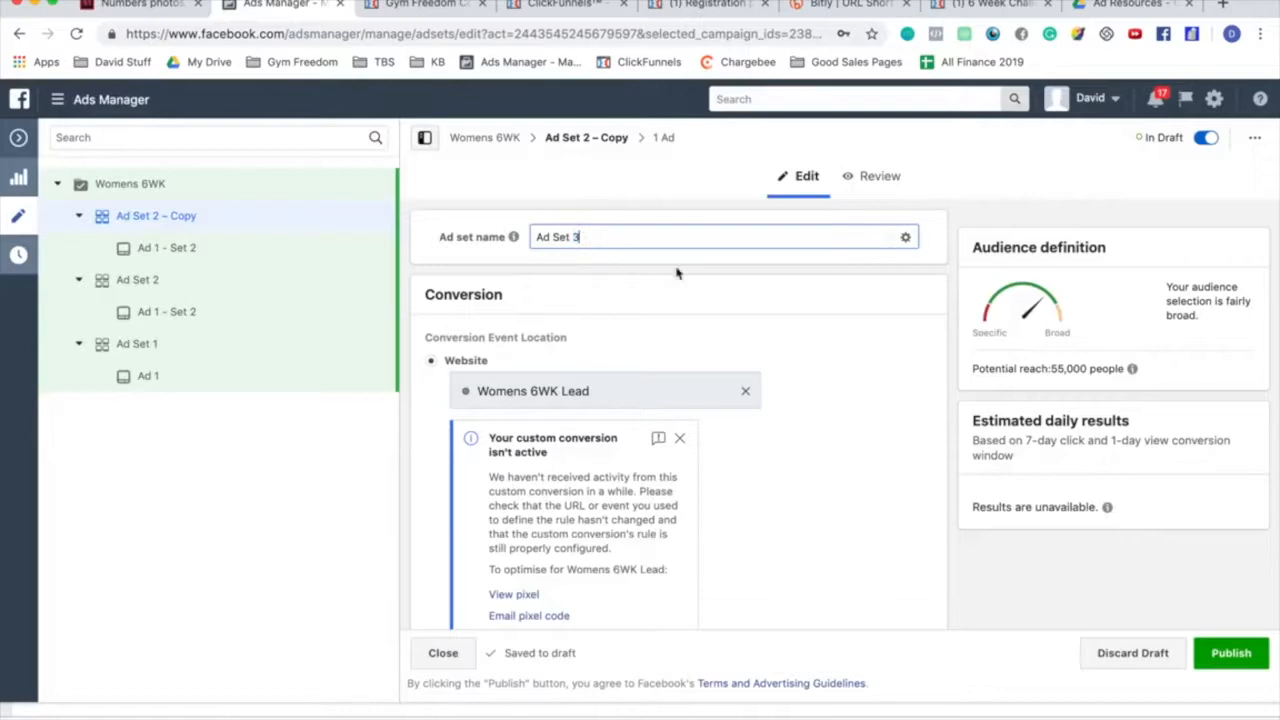
left_click(835, 287)
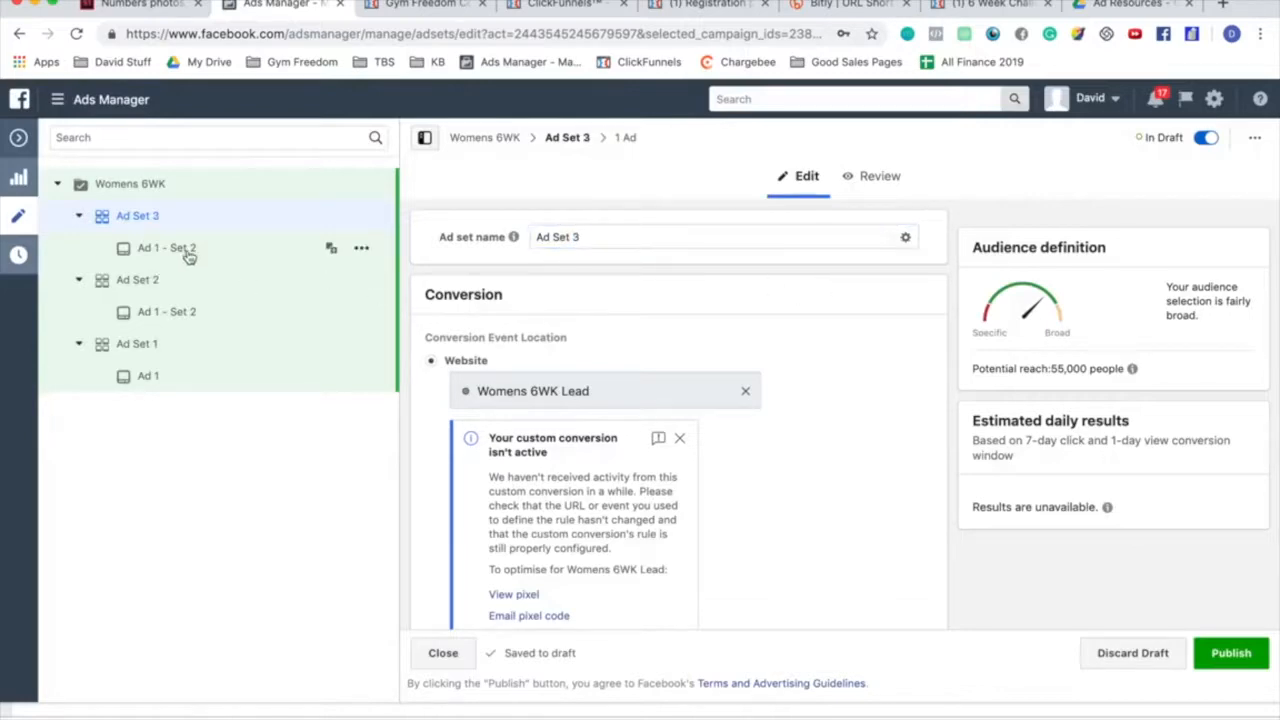
left_click(145, 248)
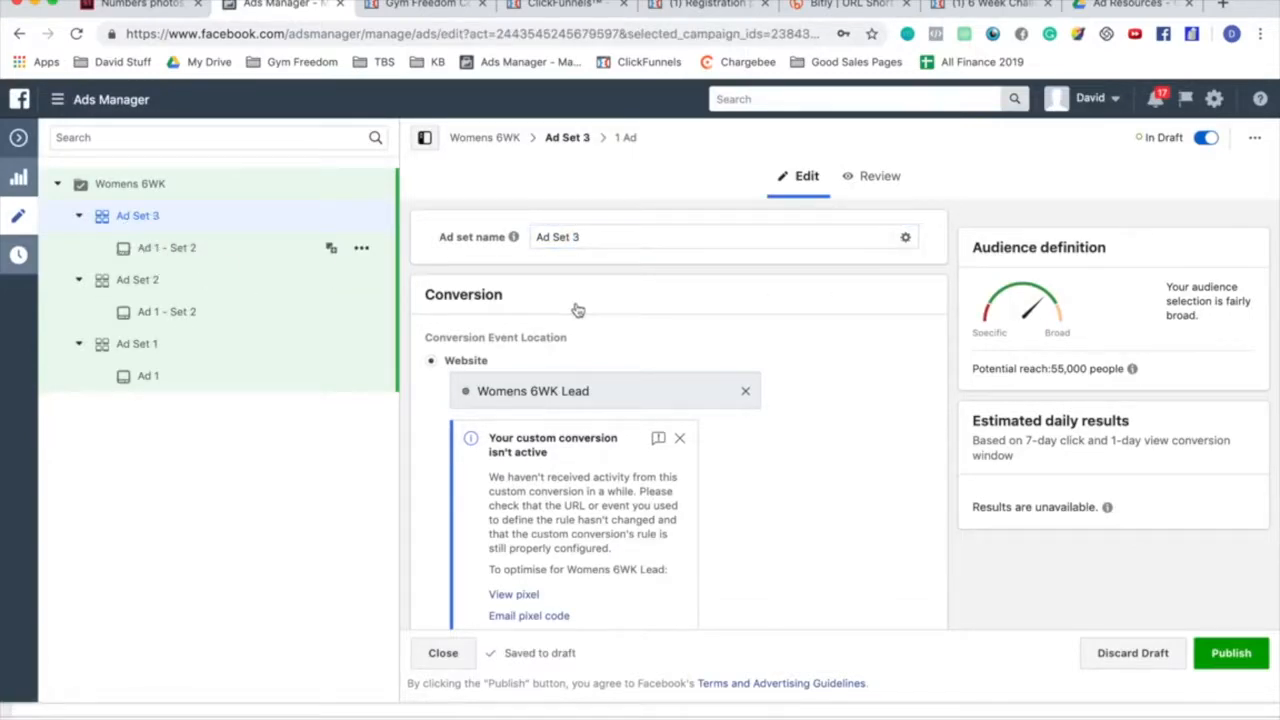
Step: Switch to the ad copy document in Pages and copy the full Ad #3 text, from the LADIES opening line through the PS paragraph
key("ctrl+Up")
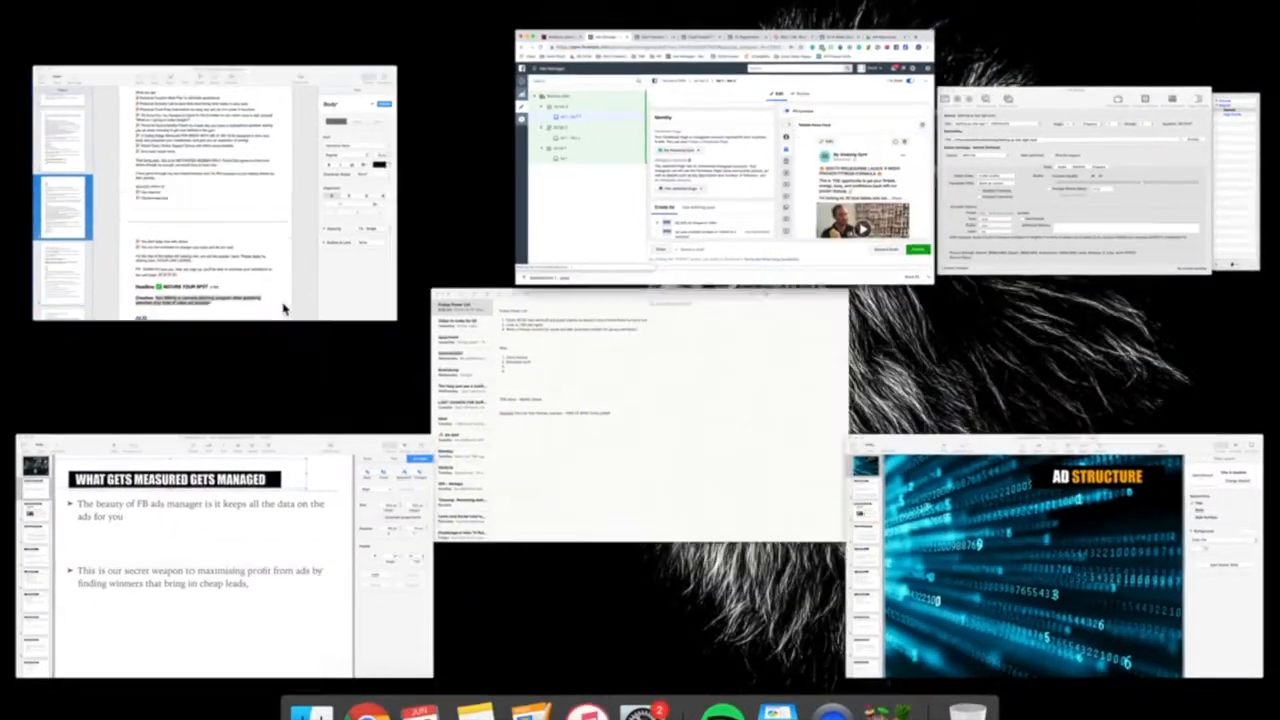
left_click(283, 306)
scroll(491, 292, "down", 10)
scroll(491, 292, "down", 3)
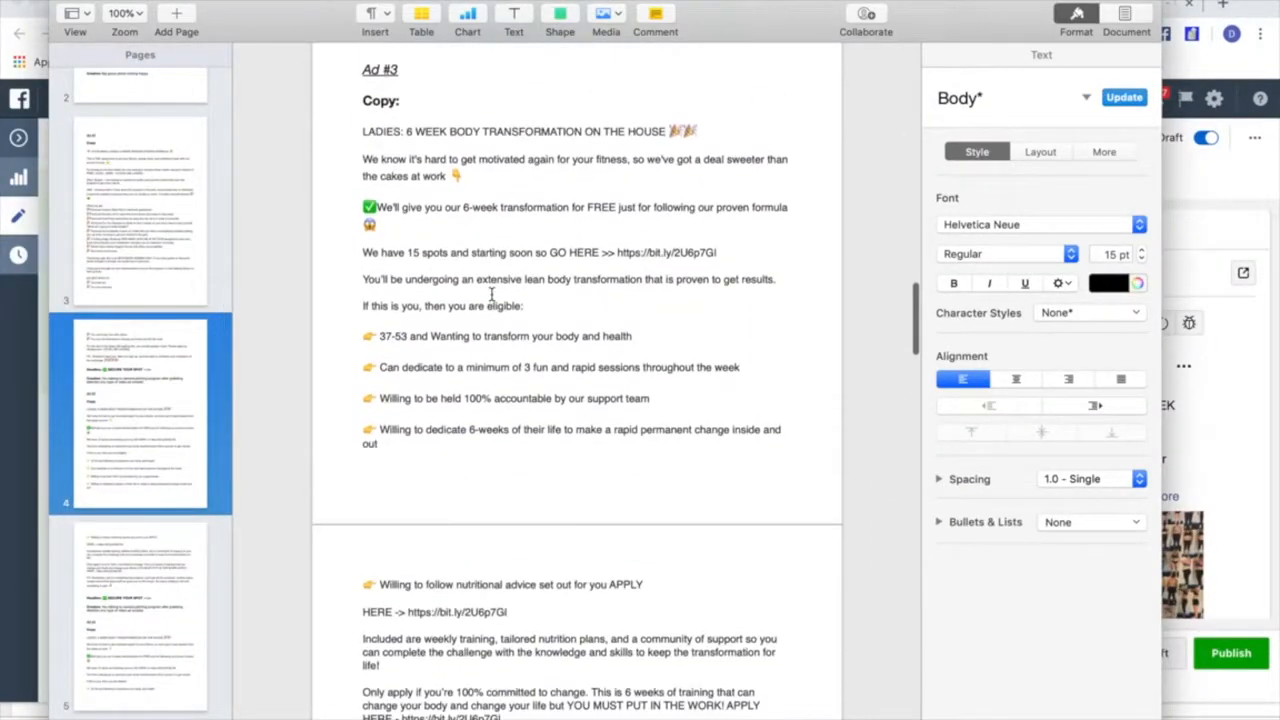
scroll(384, 158, "down", 15)
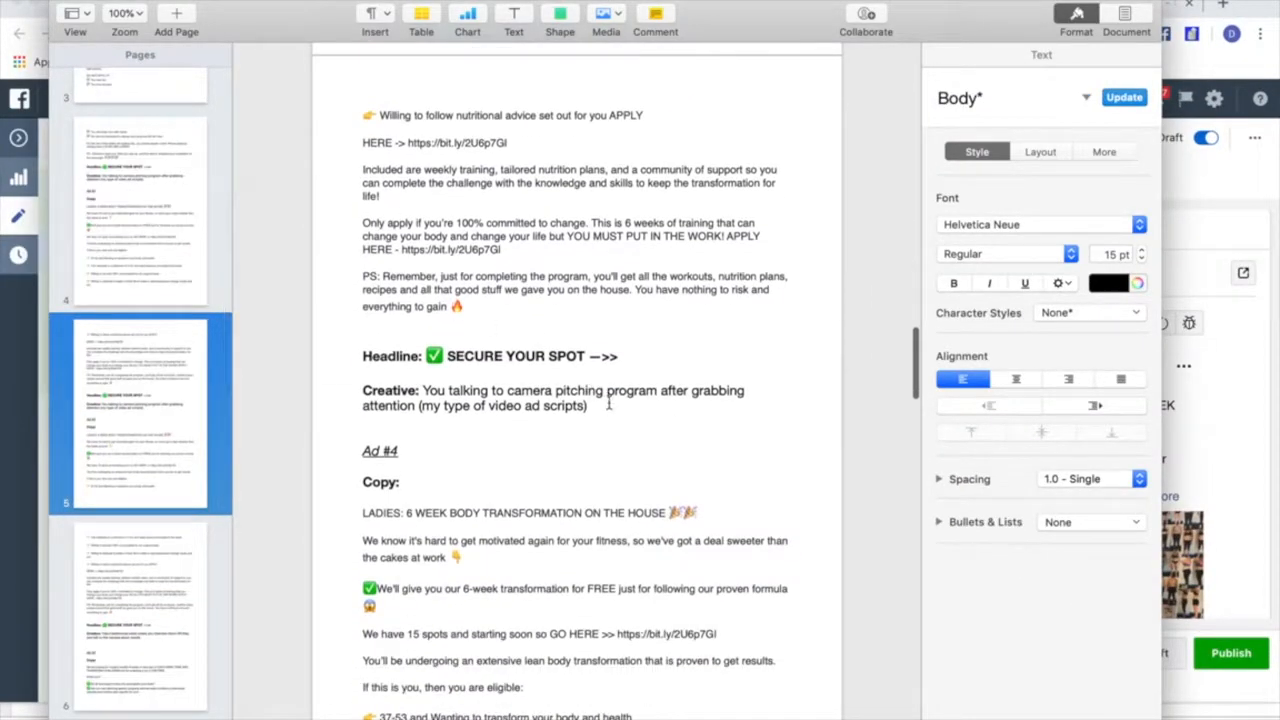
left_click_drag(561, 407, 424, 389)
left_click(560, 304)
scroll(565, 295, "up", 8)
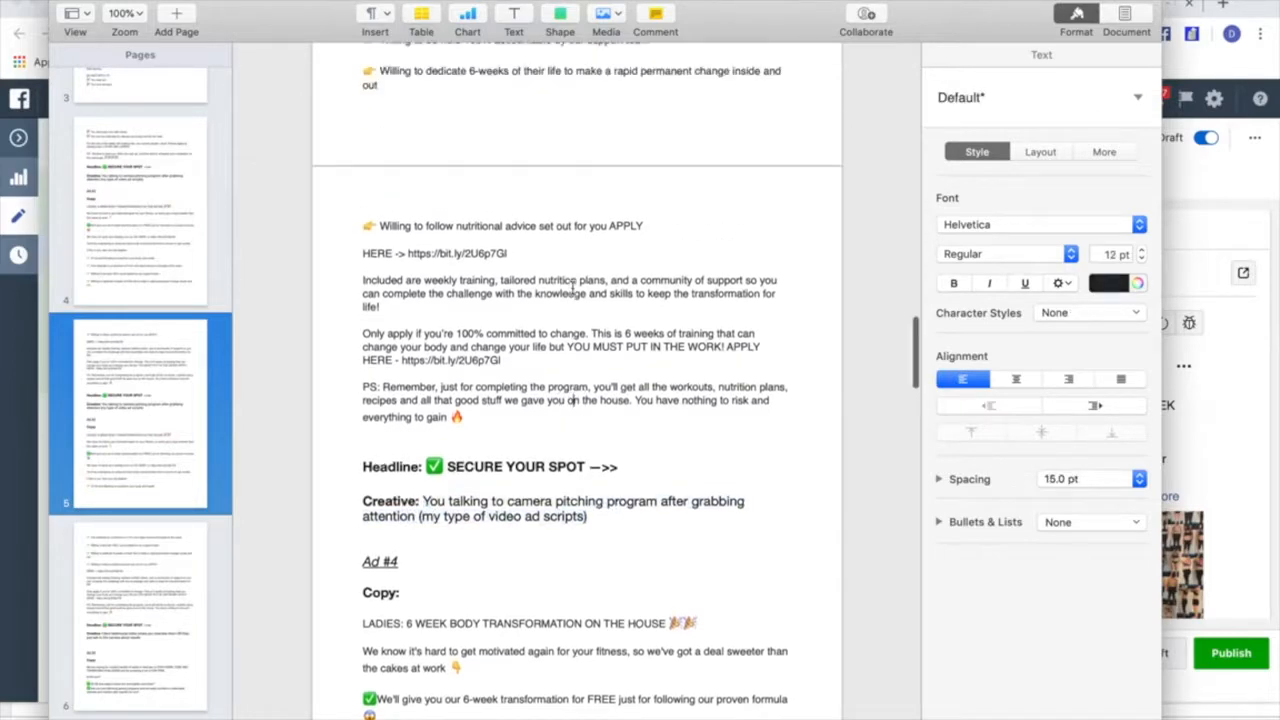
scroll(484, 533, "up", 2)
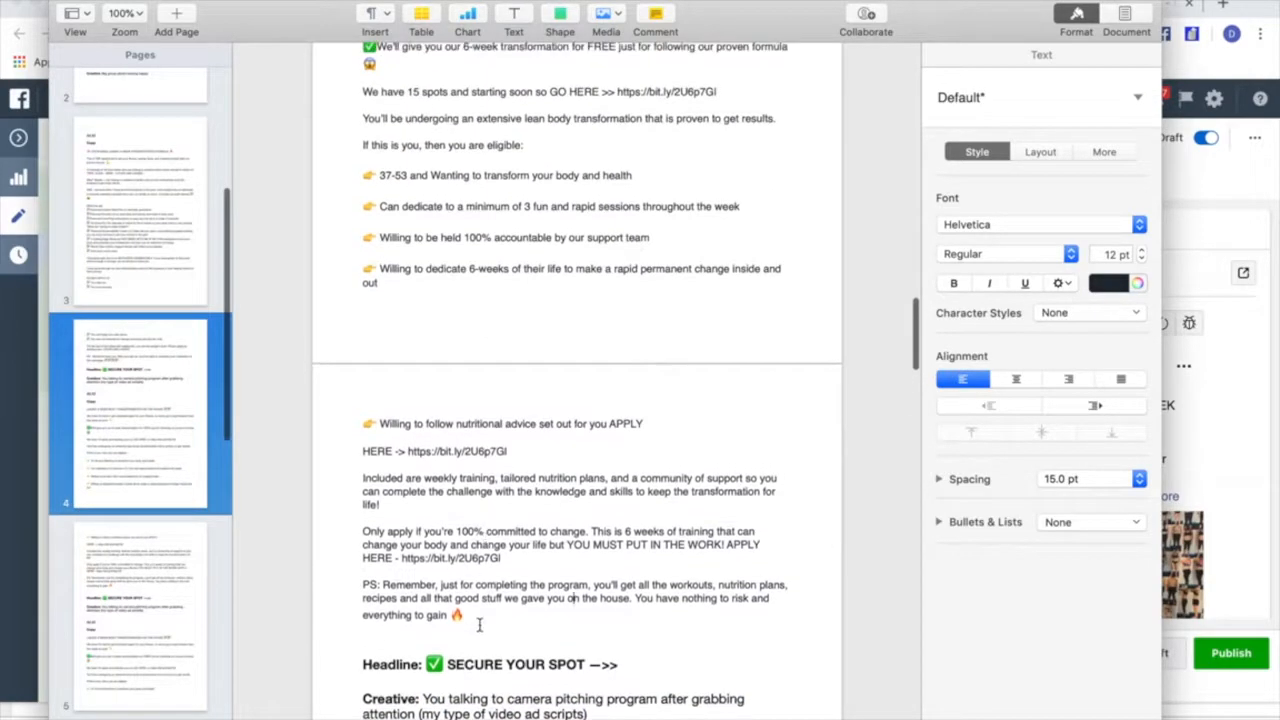
left_click_drag(469, 614, 360, 351)
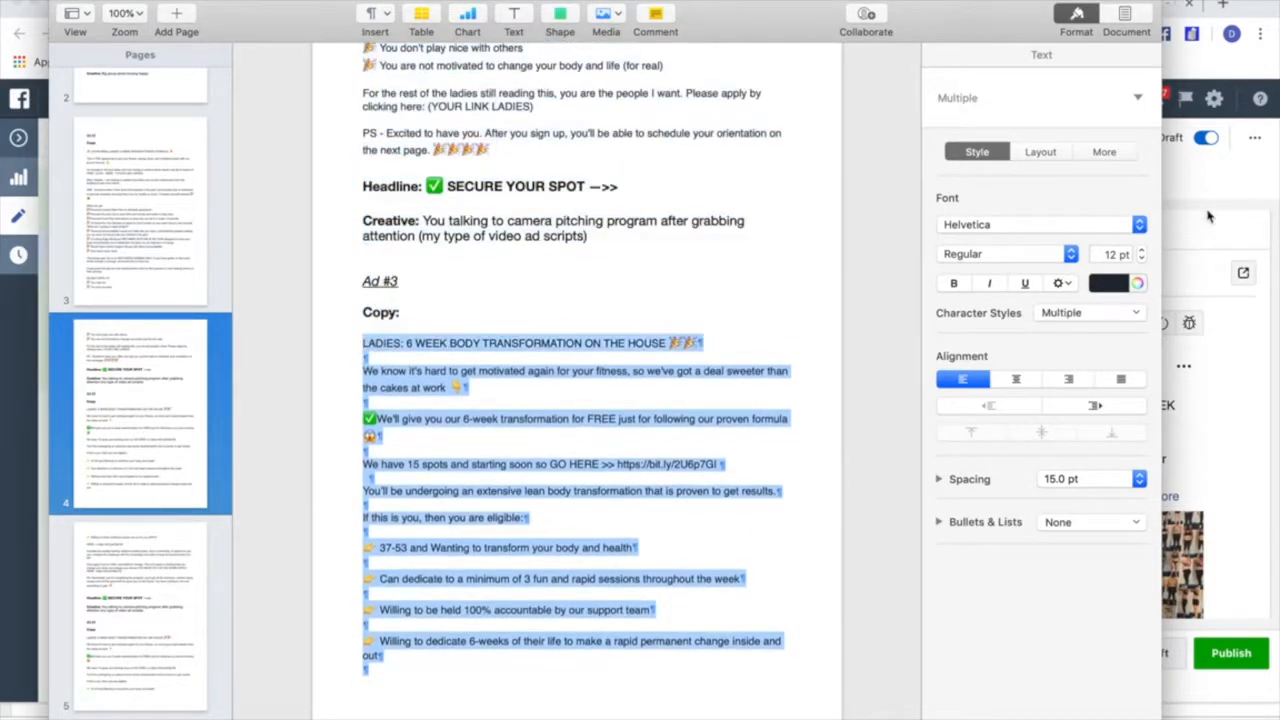
Step: Return to Ads Manager and rename the ad in Ad Set 3 as Ad 1 - Set 3
left_click(1200, 228)
scroll(578, 462, "down", 8)
scroll(580, 463, "down", 1)
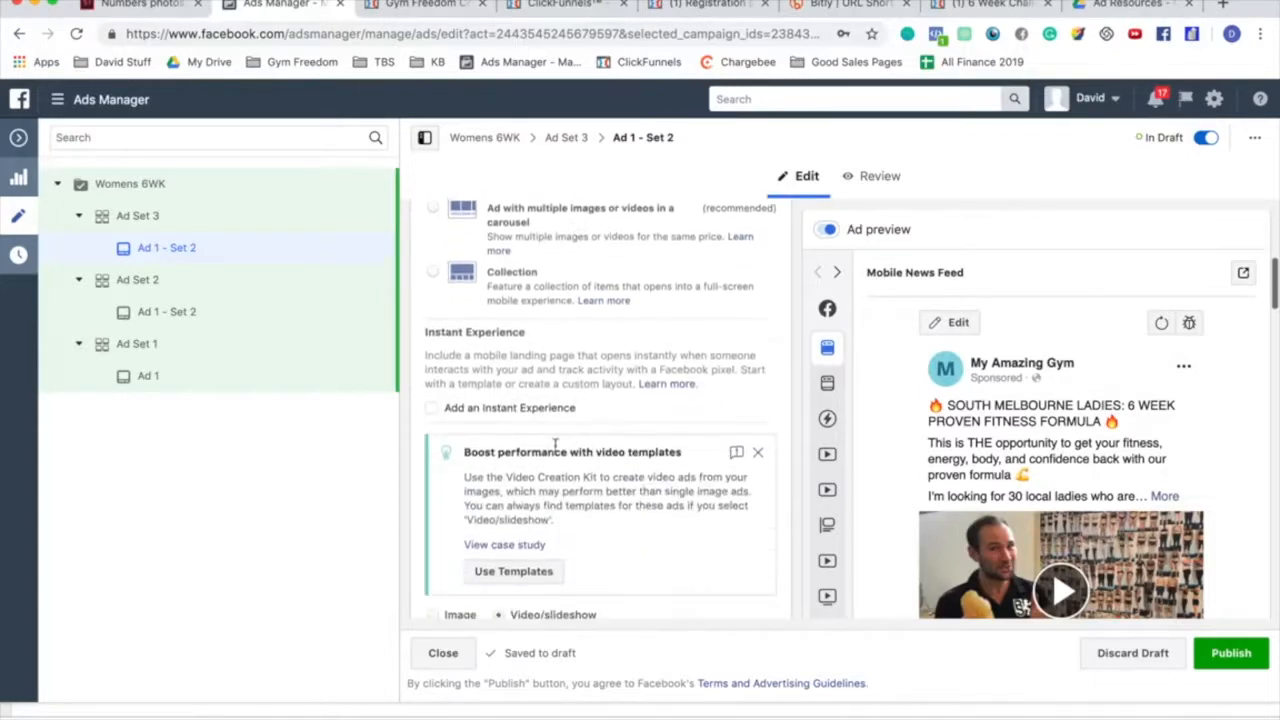
left_click(222, 249)
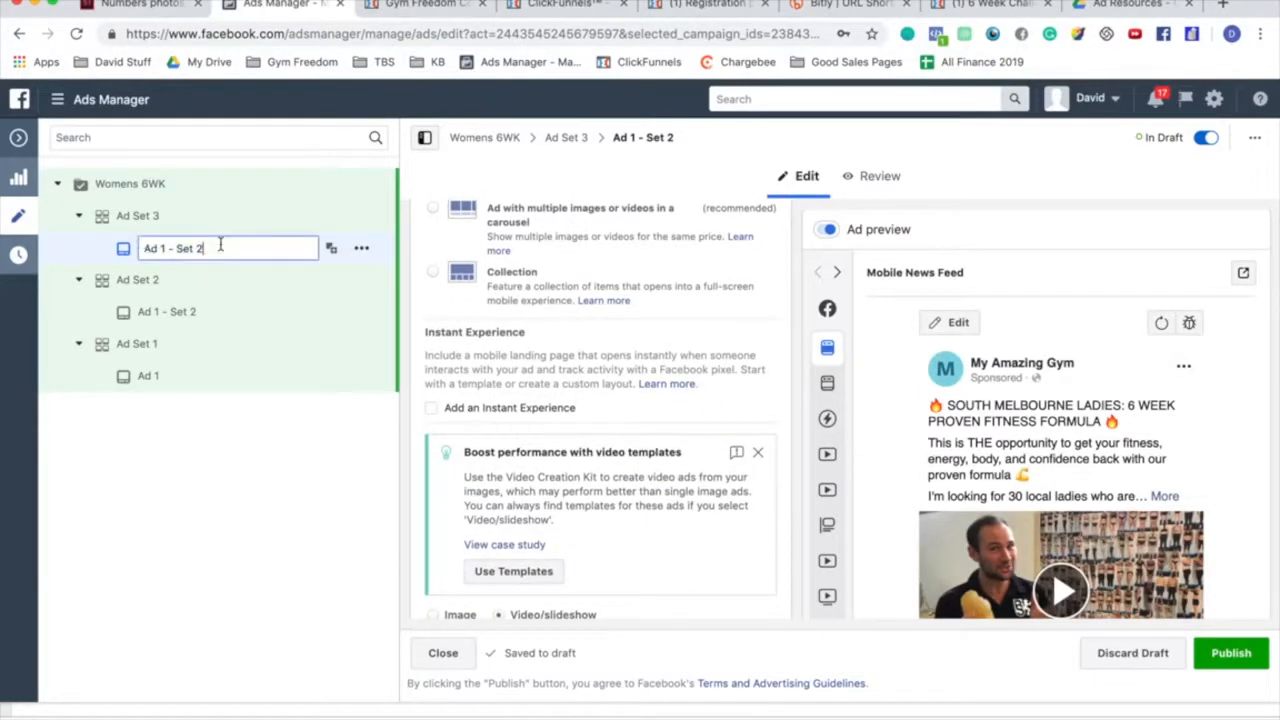
type("3")
key("Return")
Step: Replace the entire primary text of Ad 1 - Set 3 with the copied Ad #3 text
scroll(740, 336, "down", 10)
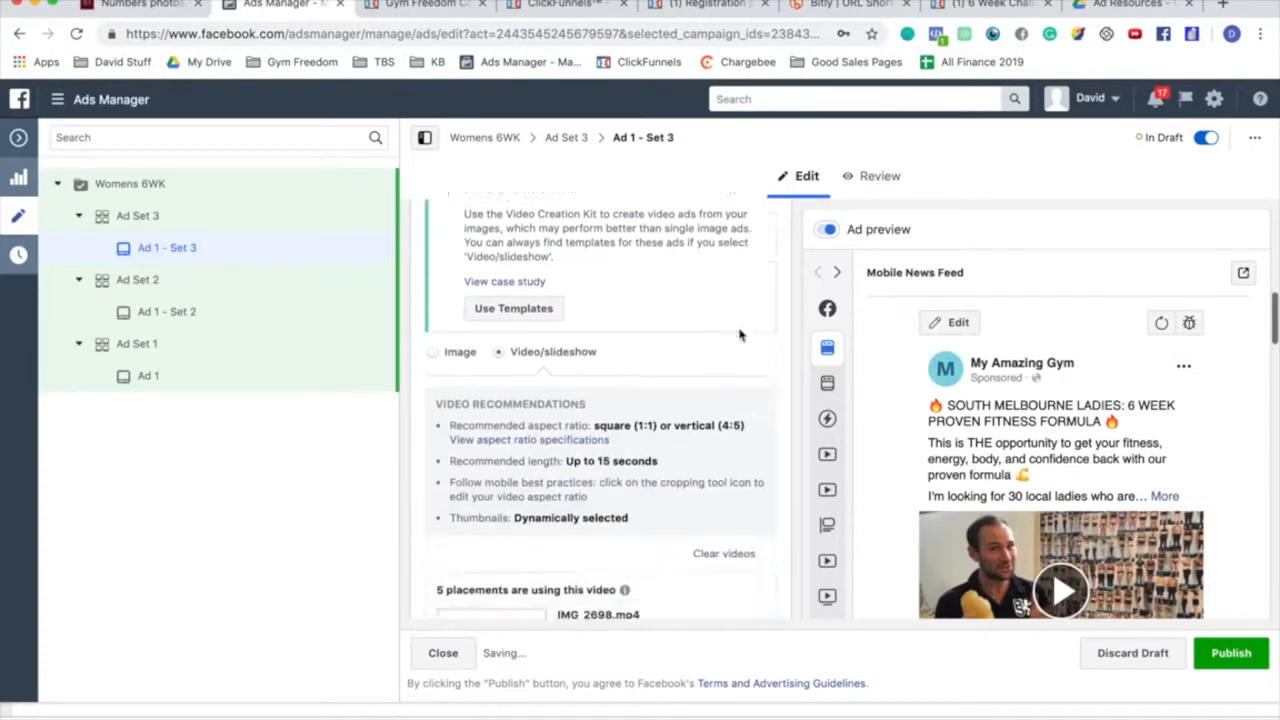
scroll(590, 502, "down", 5)
left_click(537, 457)
key("super+a")
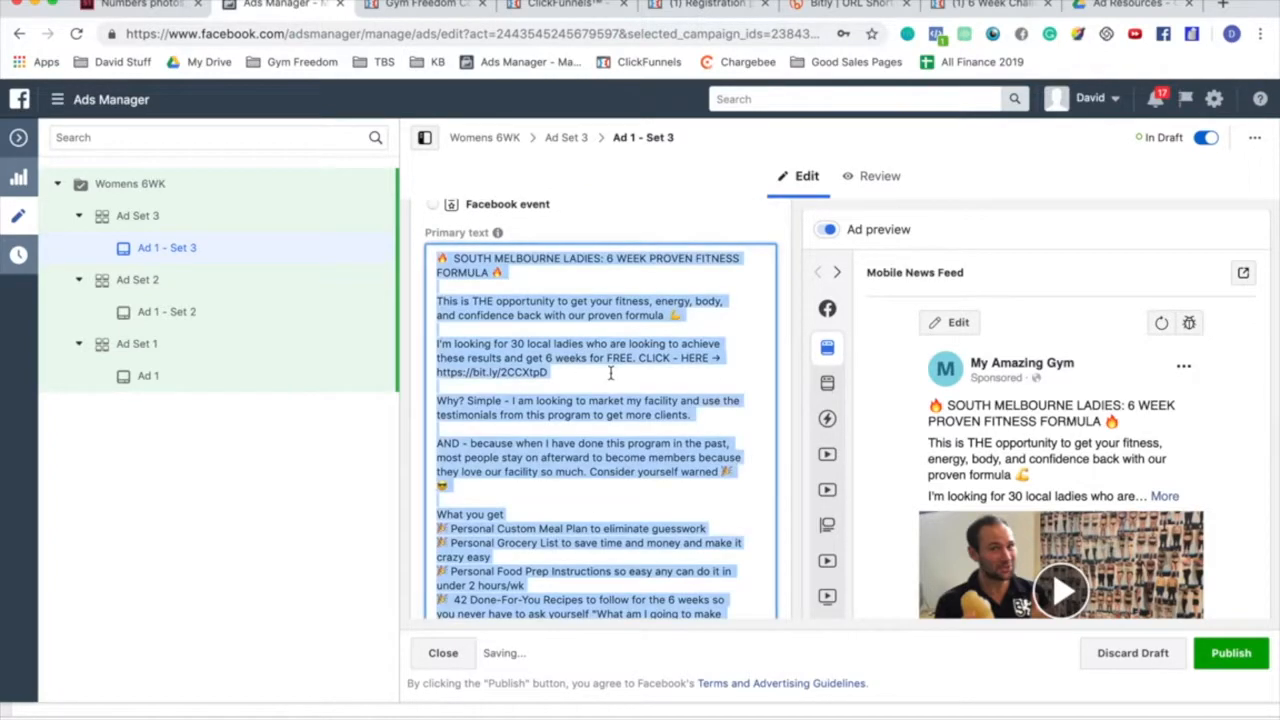
key("BackSpace")
key("super+v")
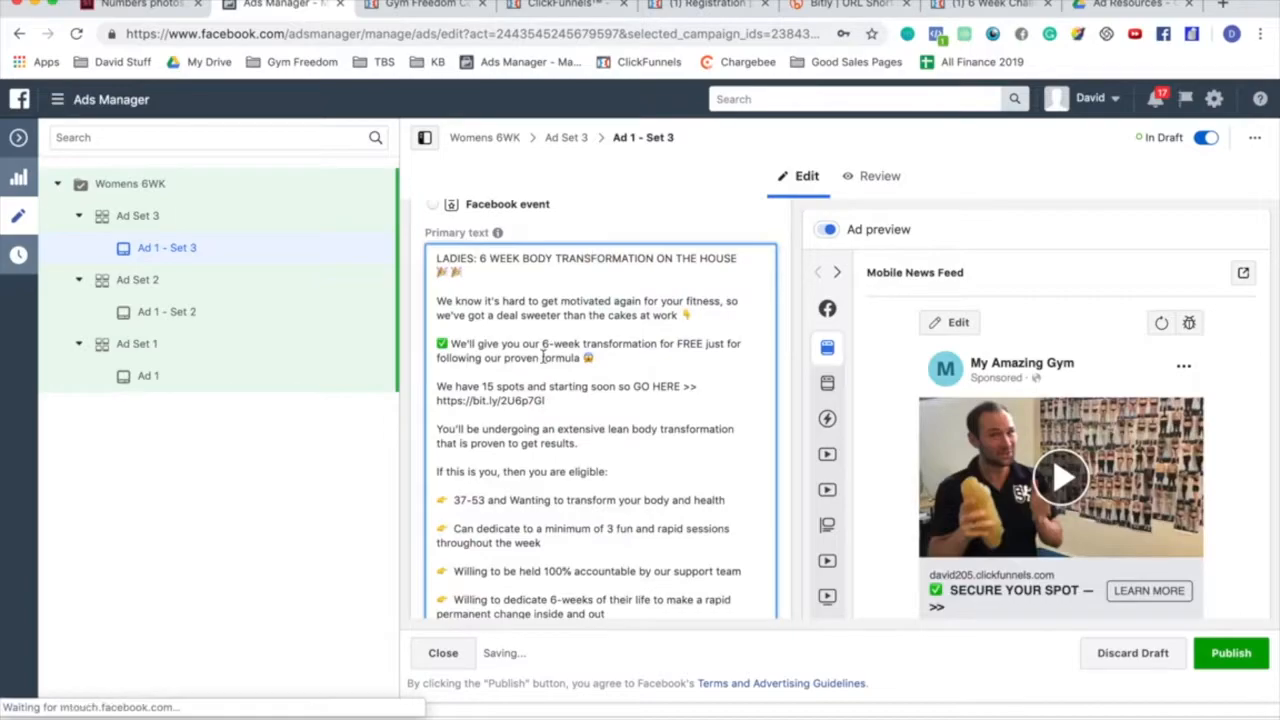
key("ctrl+Up")
left_click(286, 214)
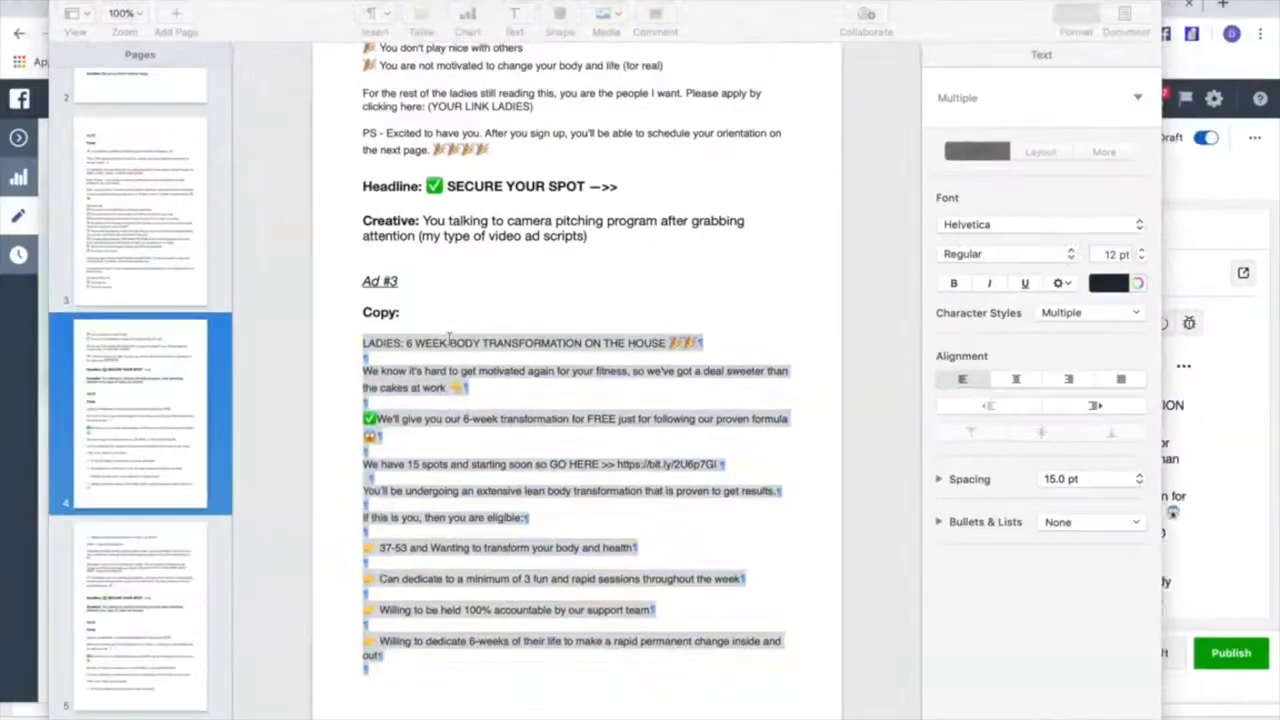
key("ctrl+Up")
left_click(545, 336)
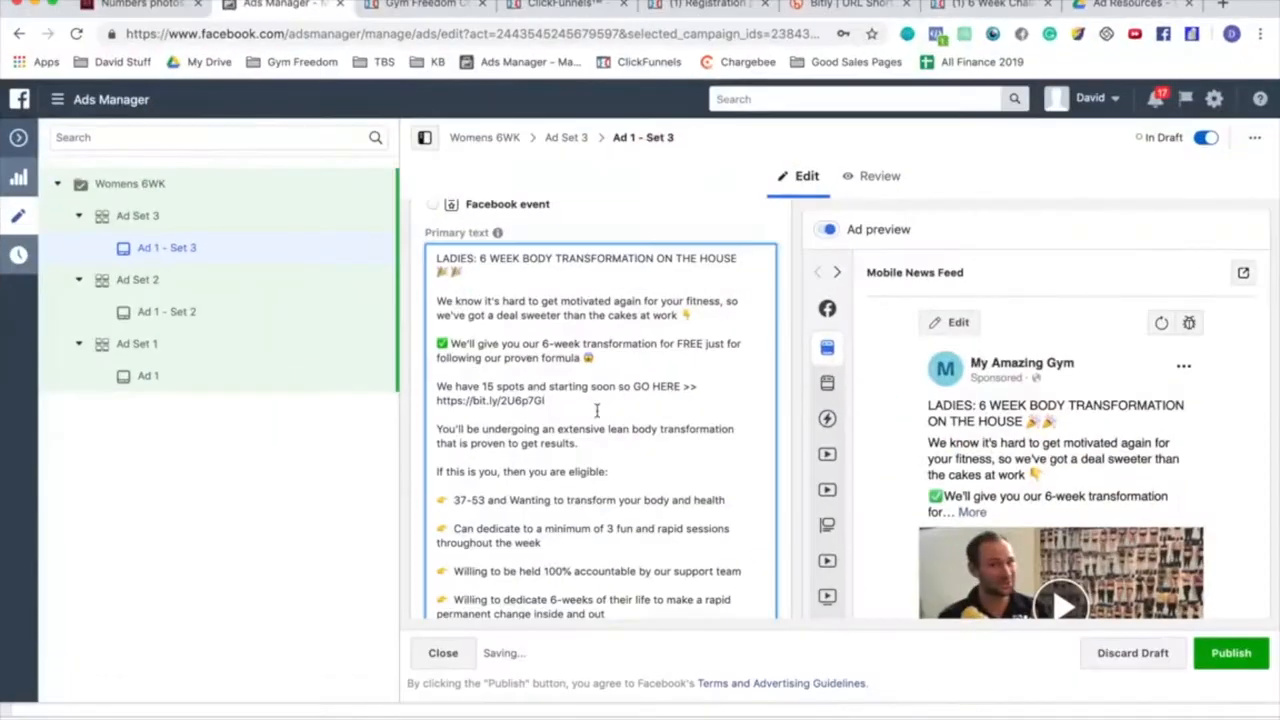
left_click_drag(572, 410, 457, 420)
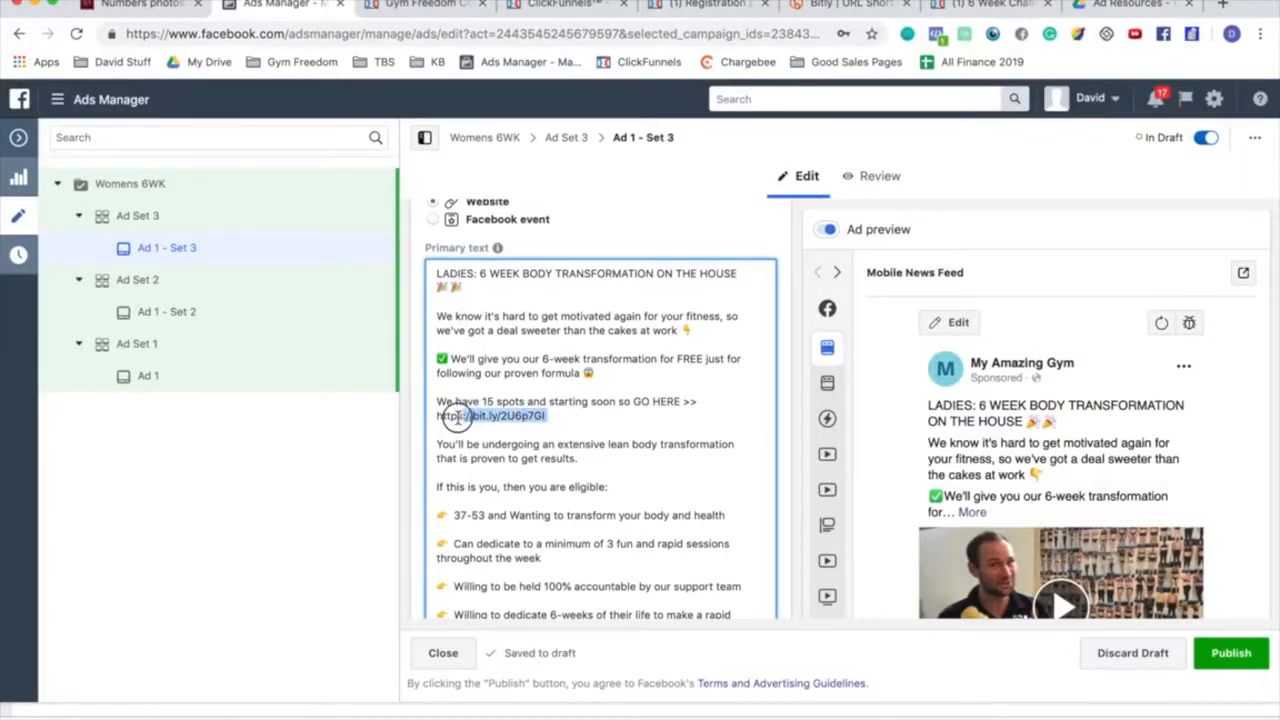
left_click(855, 6)
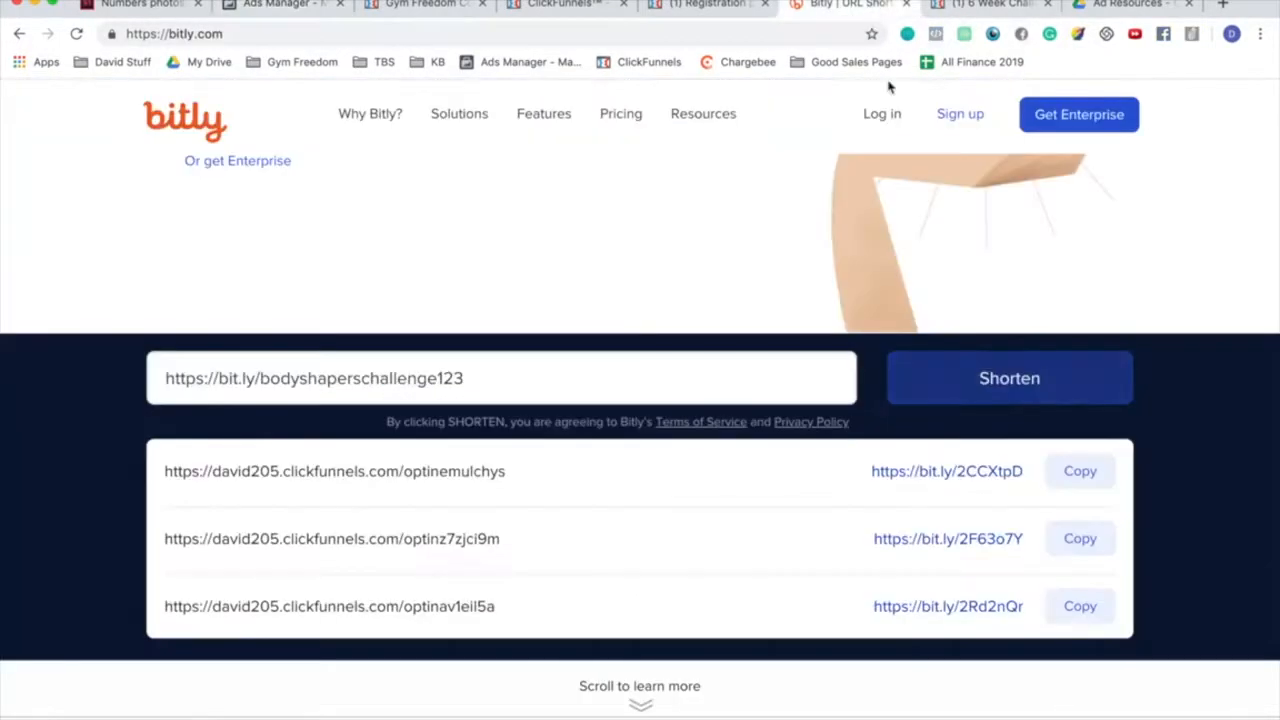
left_click(1068, 472)
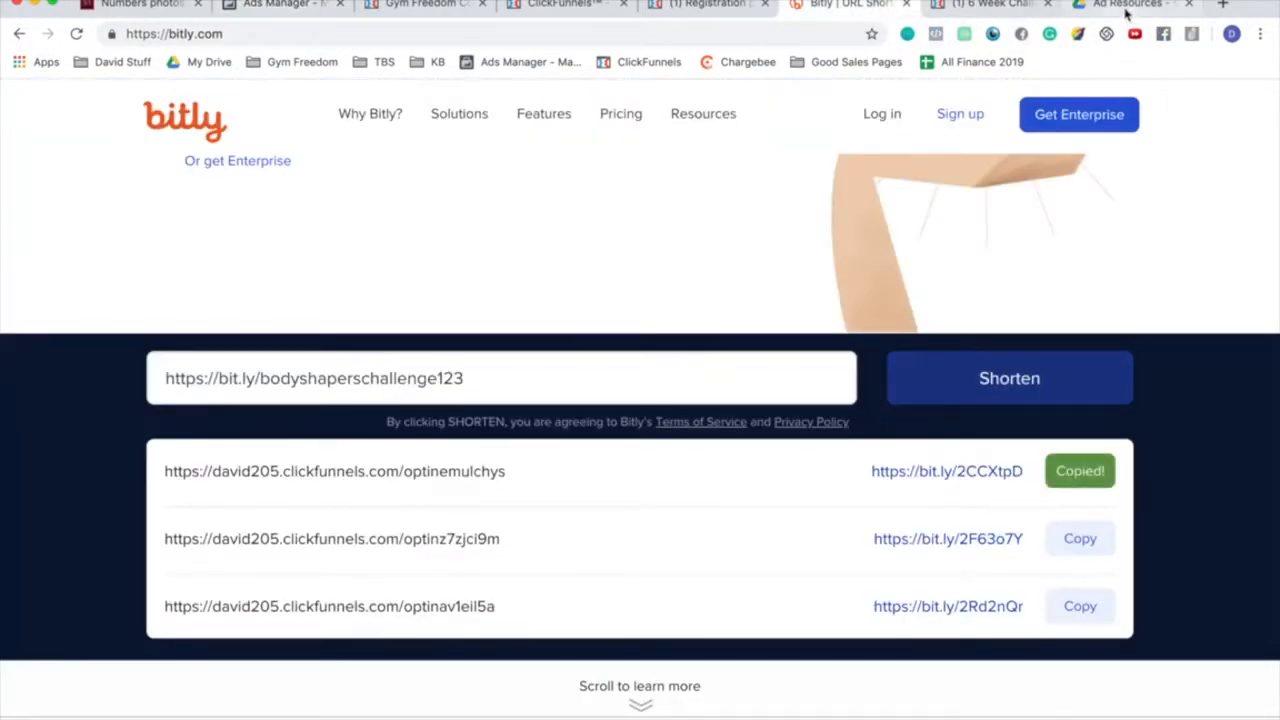
left_click(262, 6)
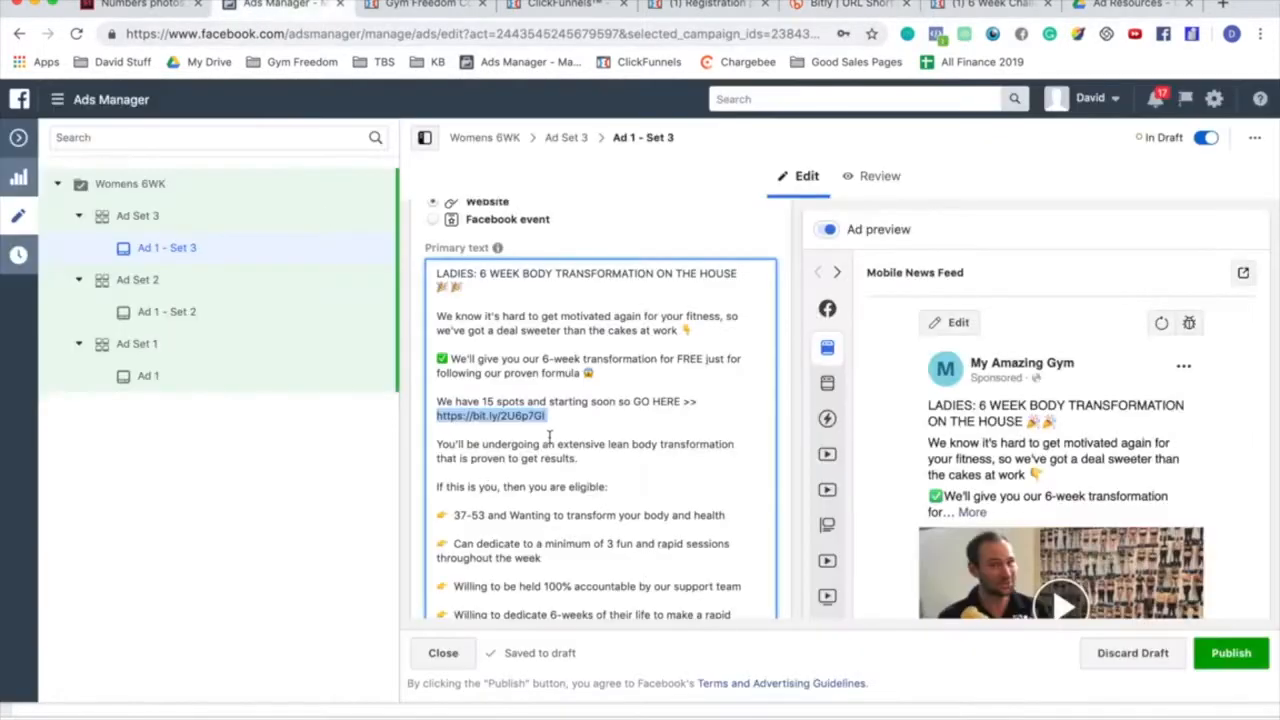
key("ctrl+v")
scroll(560, 420, "down", 5)
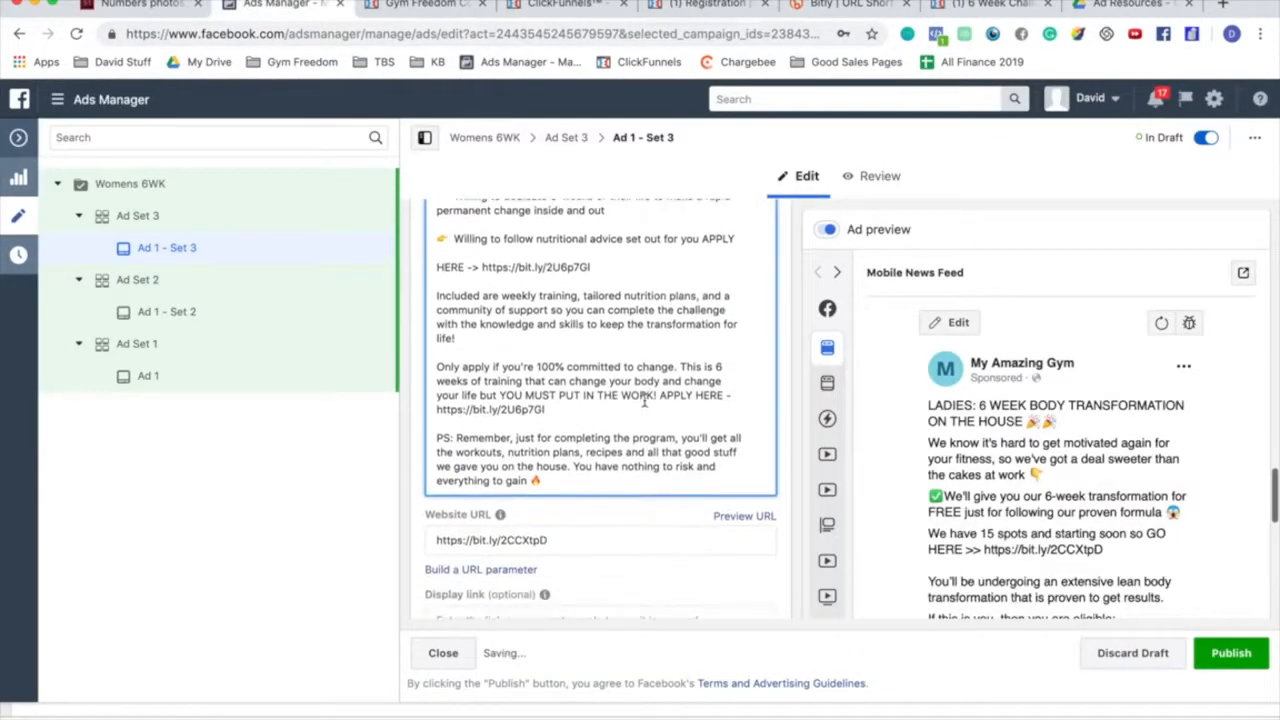
left_click_drag(567, 411, 434, 409)
key("ctrl+v")
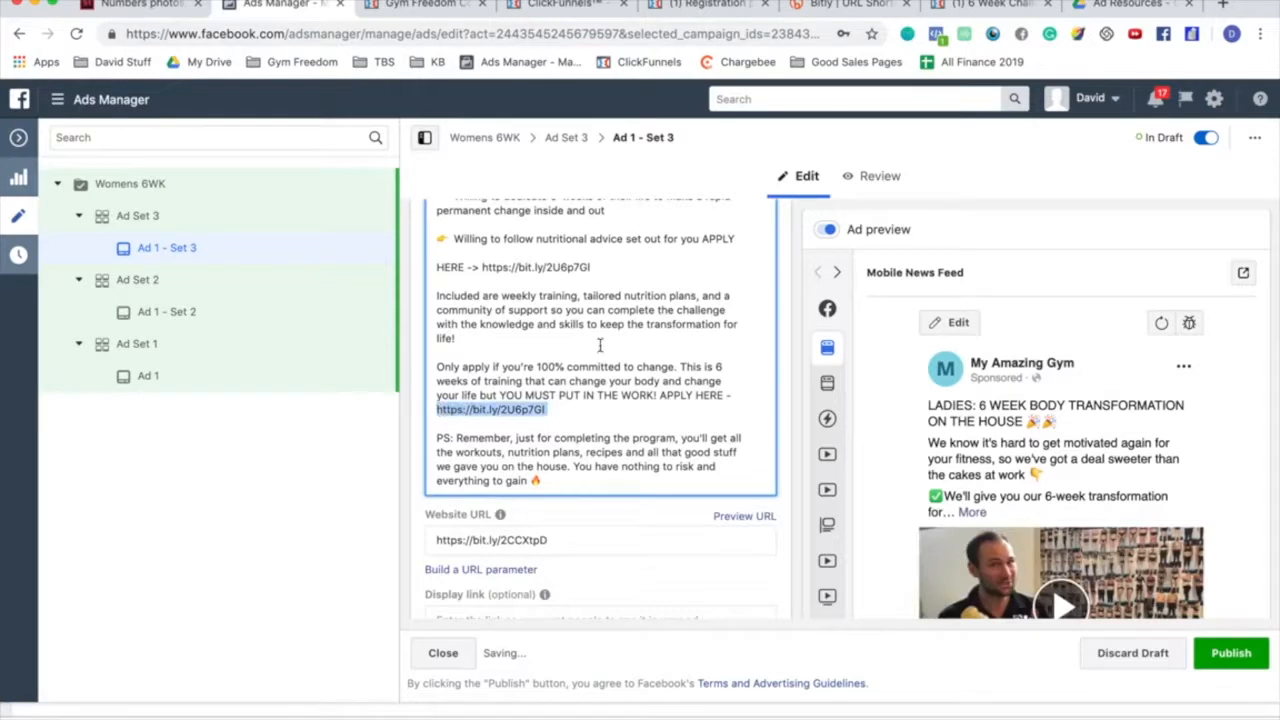
scroll(616, 340, "down", 3)
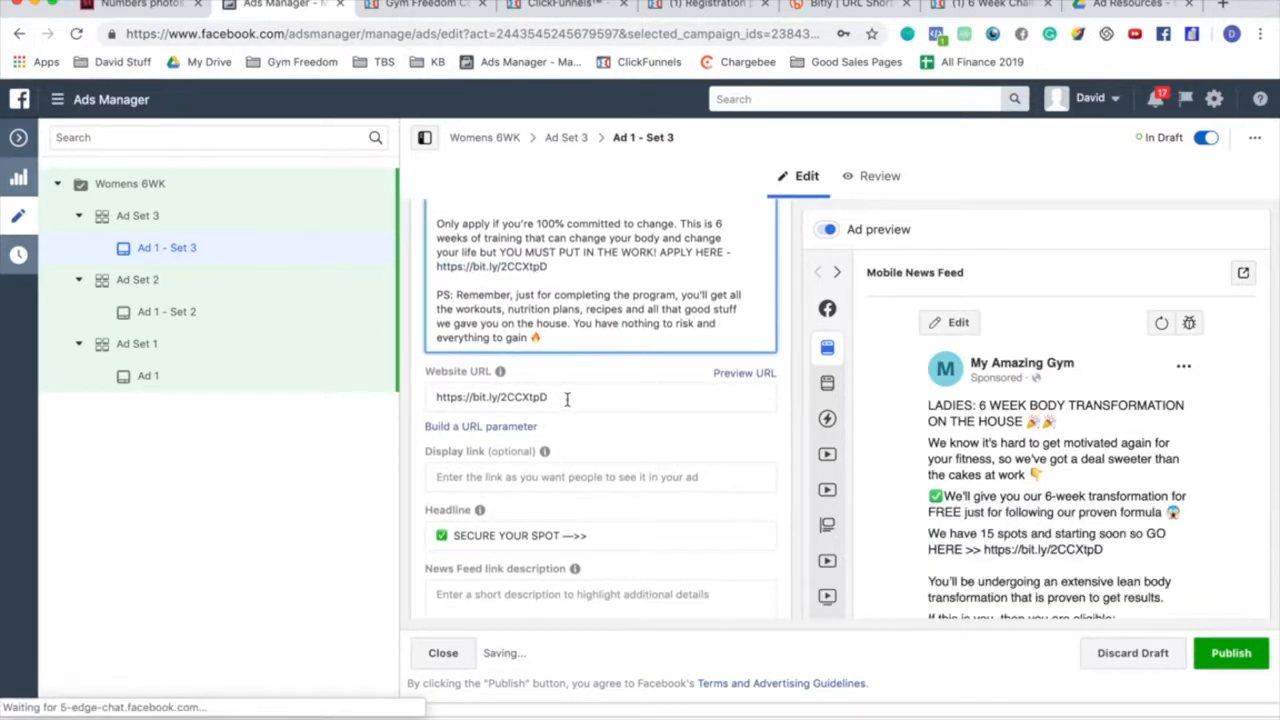
triple_click(567, 398)
key("ctrl+v")
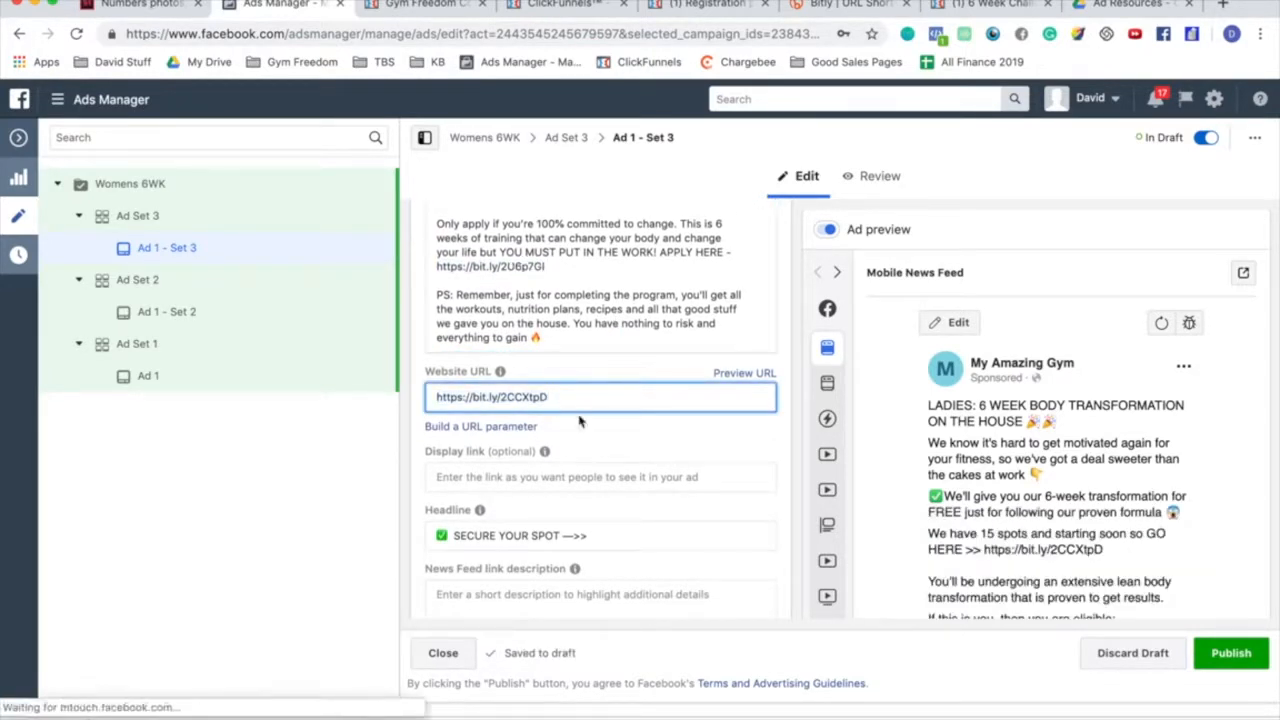
Step: Review Ad 1 - Set 3's preview and primary text, comparing the ad with Ad 1 - Set 2
scroll(918, 460, "down", 2)
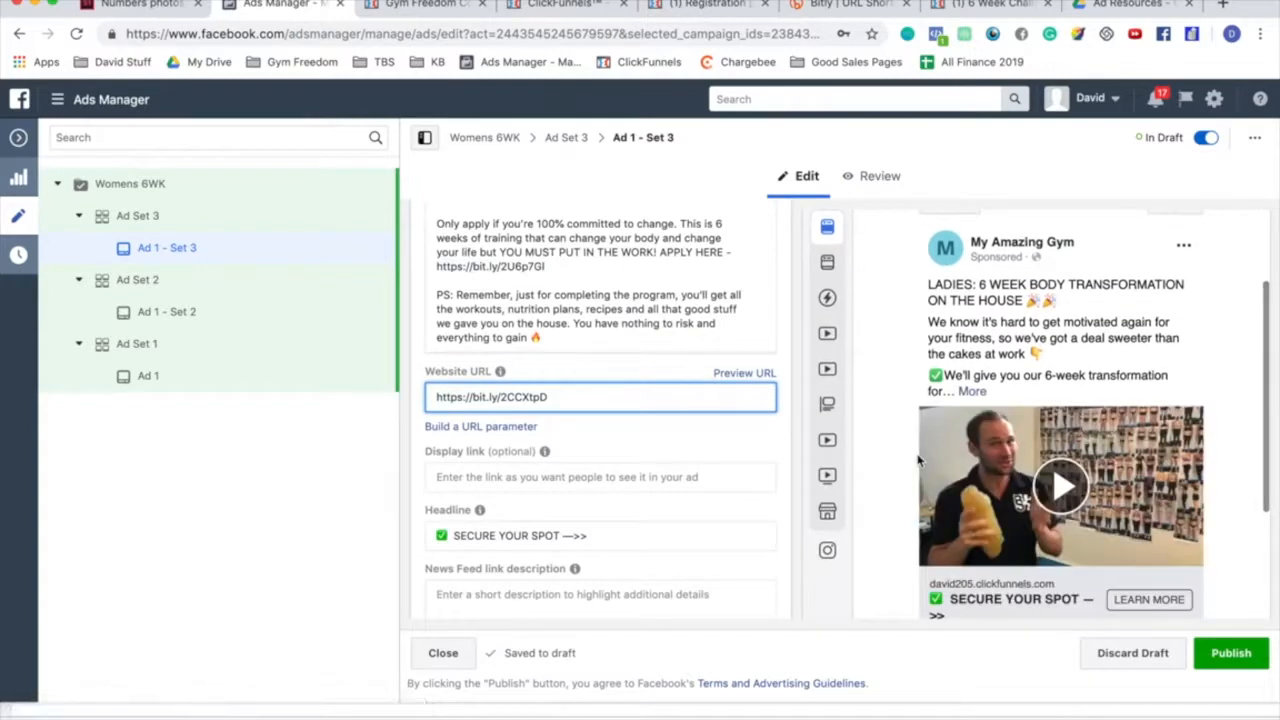
scroll(952, 318, "up", 2)
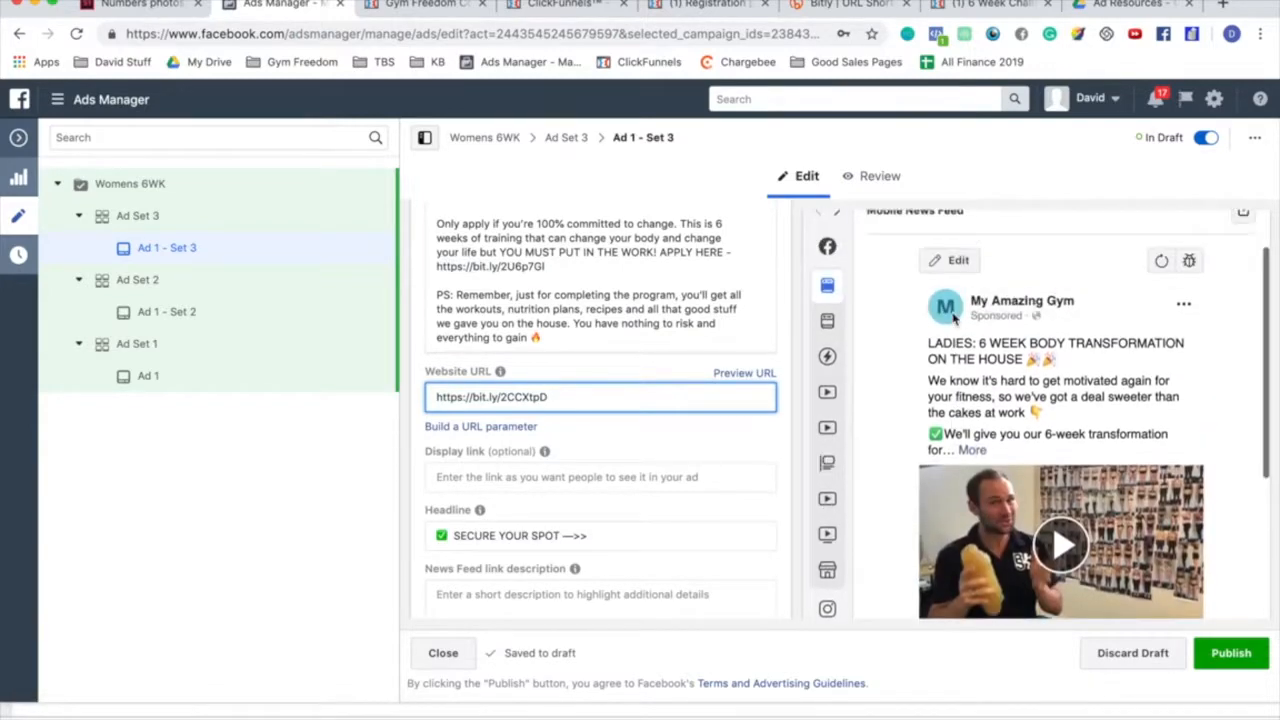
scroll(692, 322, "up", 5)
scroll(692, 322, "up", 6)
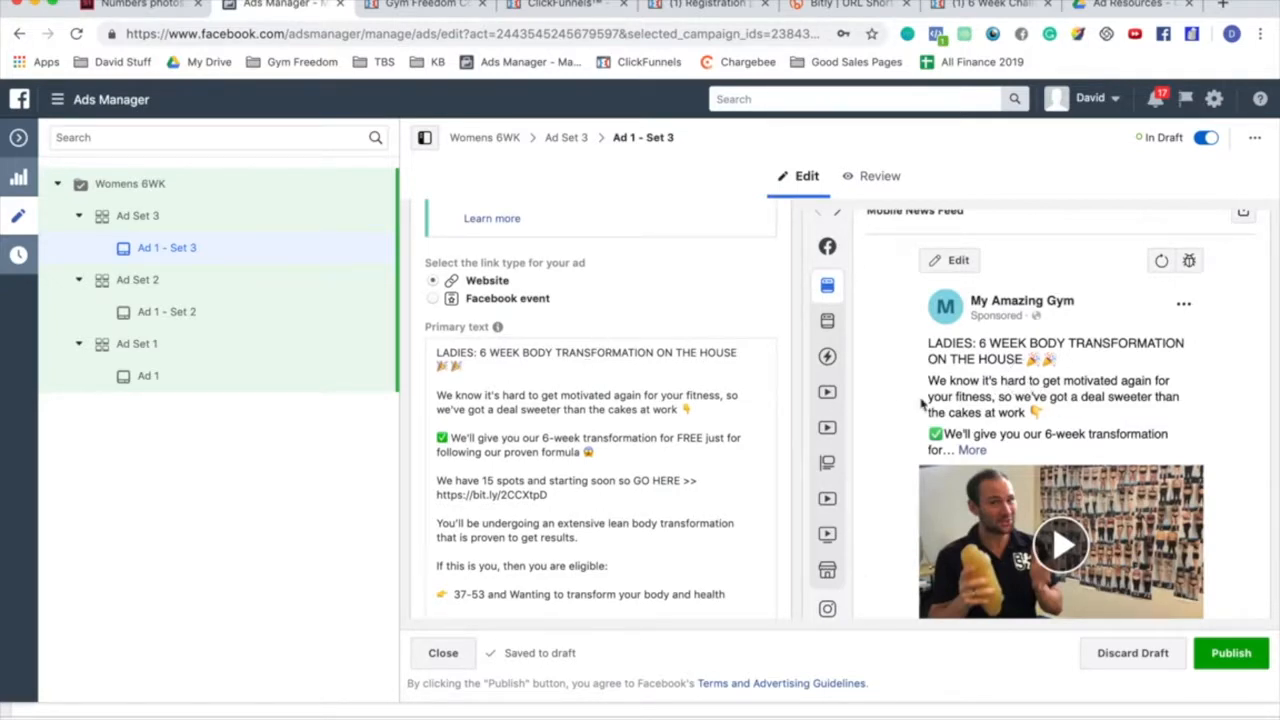
left_click(205, 315)
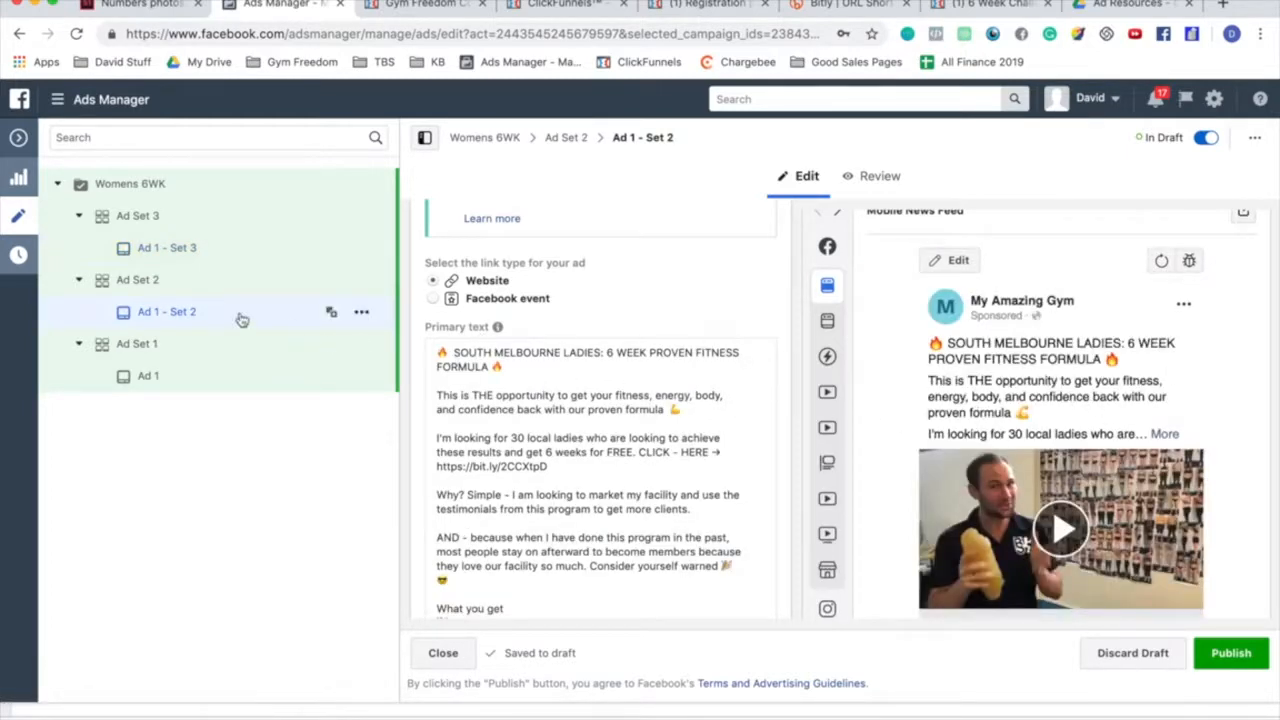
left_click(198, 246)
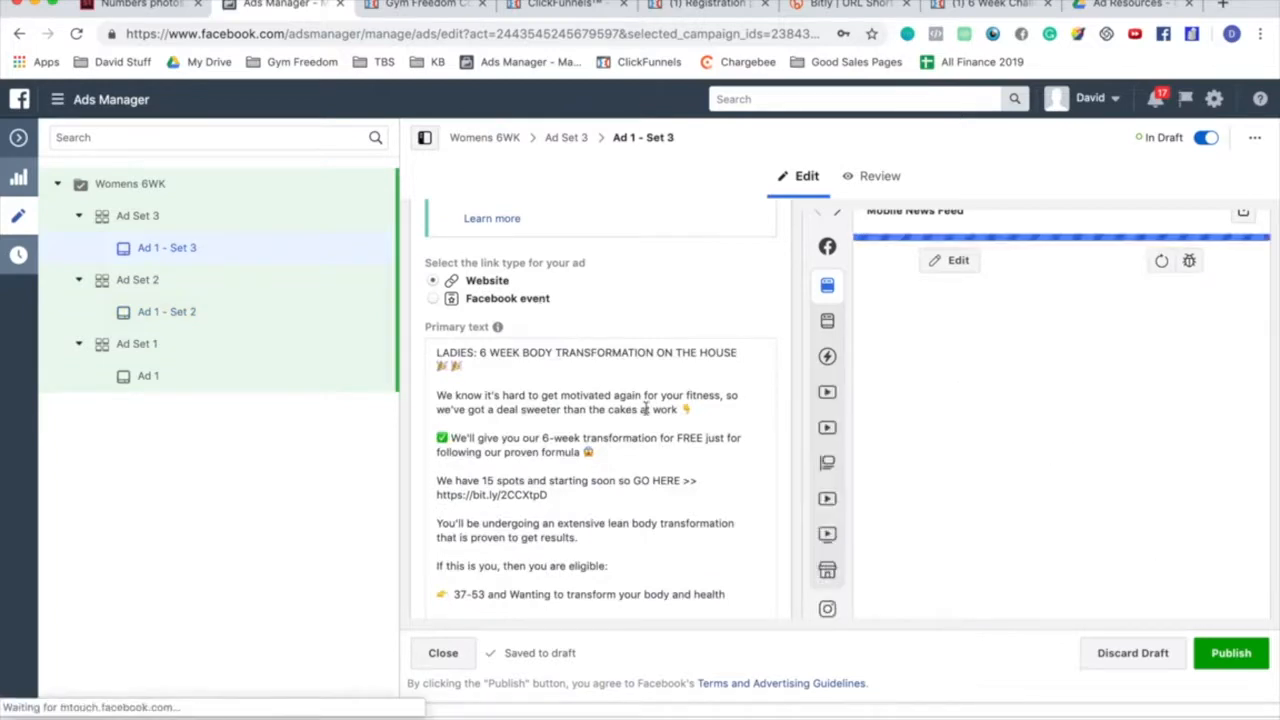
scroll(982, 347, "down", 3)
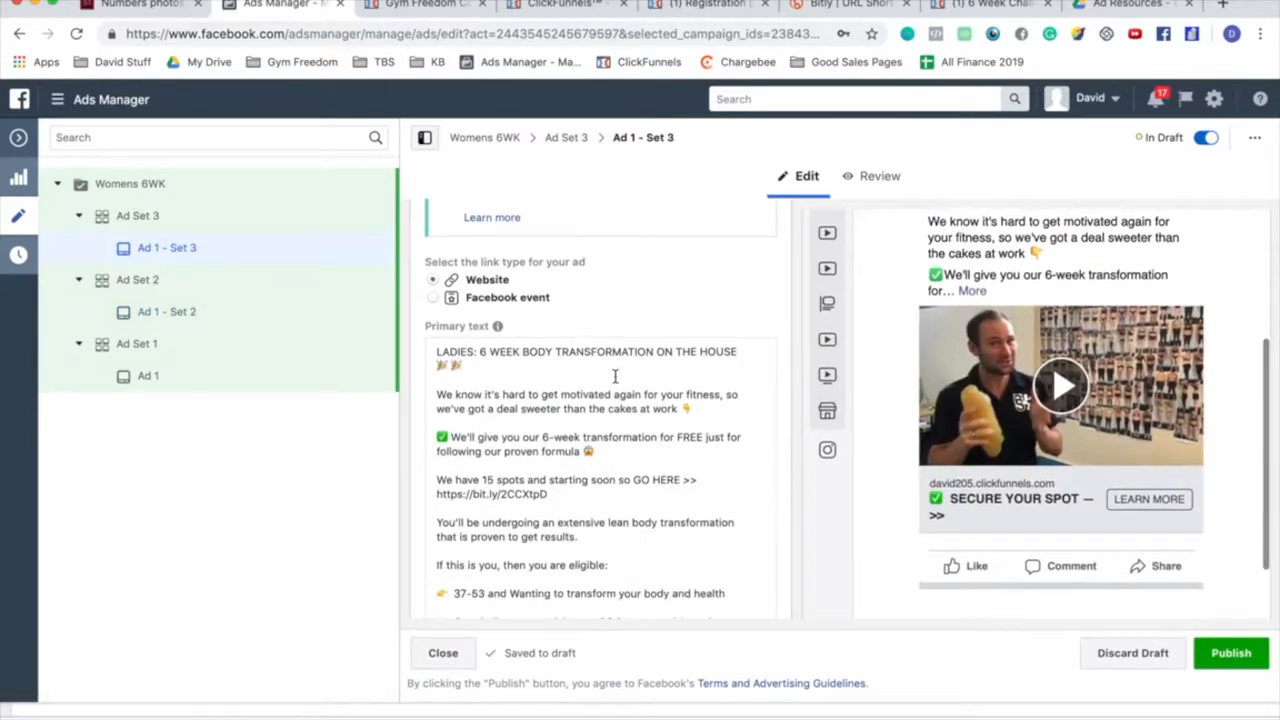
scroll(614, 374, "down", 5)
scroll(614, 374, "up", 3)
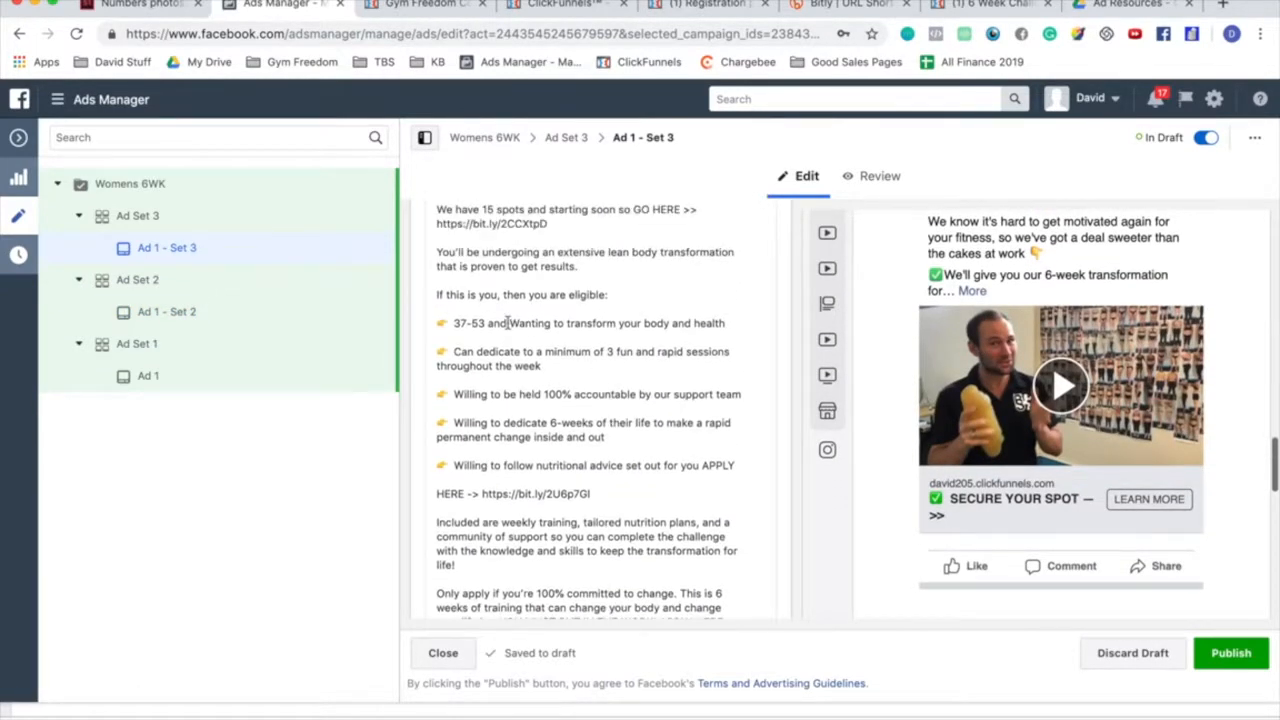
Step: Change the age range in the first eligibility line of Ad 1 - Set 3's primary text to 30-50 and check the remaining copy
scroll(484, 323, "up", 1)
left_click(466, 380)
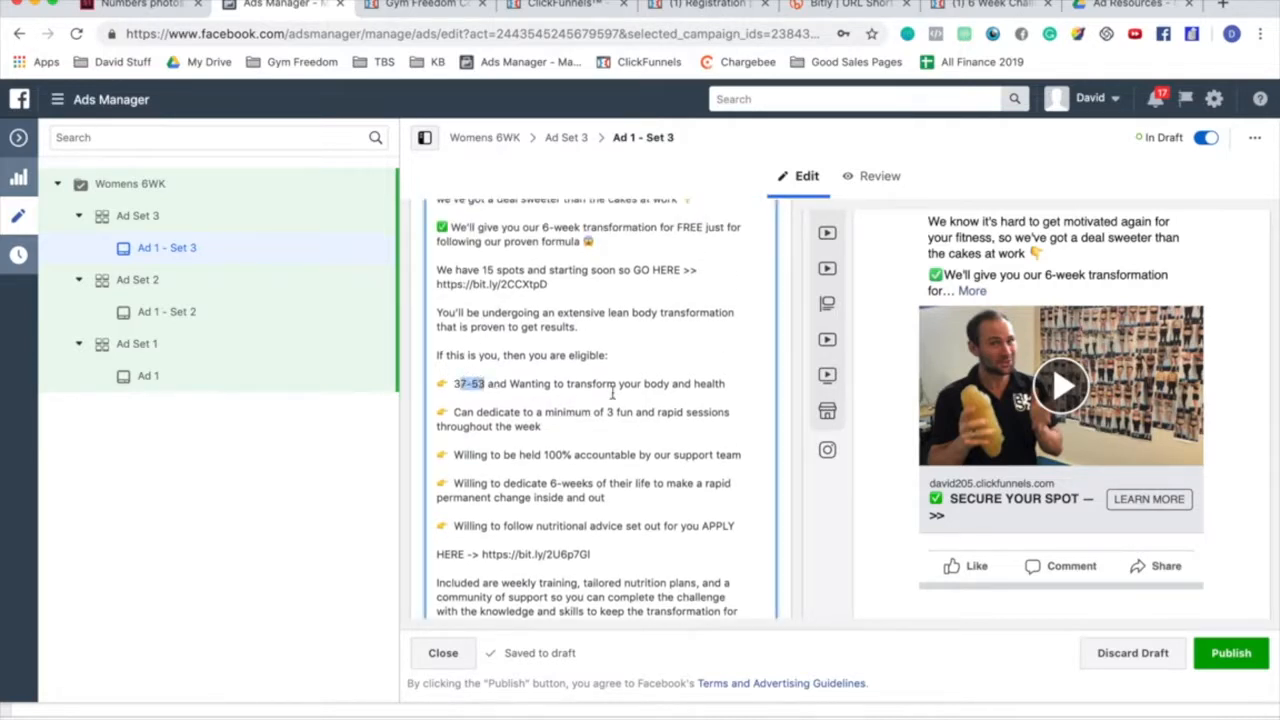
type("0-50")
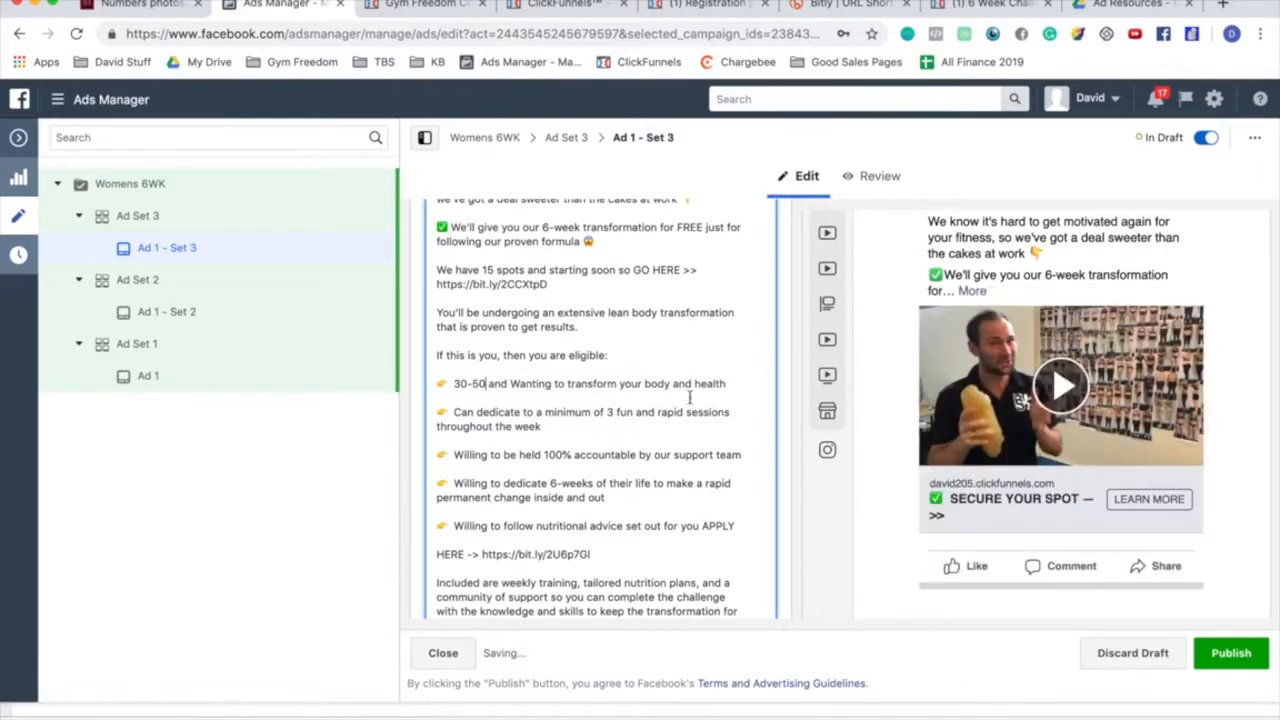
scroll(690, 397, "up", 2)
scroll(900, 377, "up", 3)
scroll(666, 352, "down", 10)
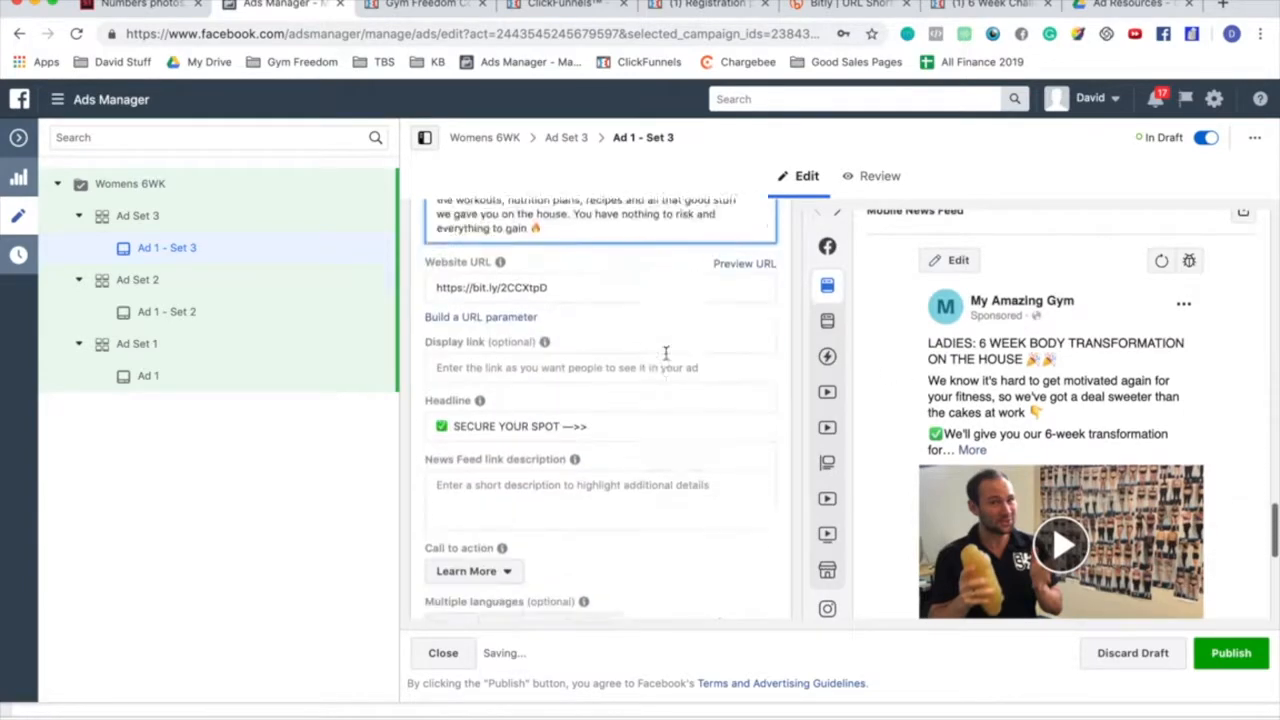
scroll(666, 352, "up", 5)
scroll(624, 390, "up", 6)
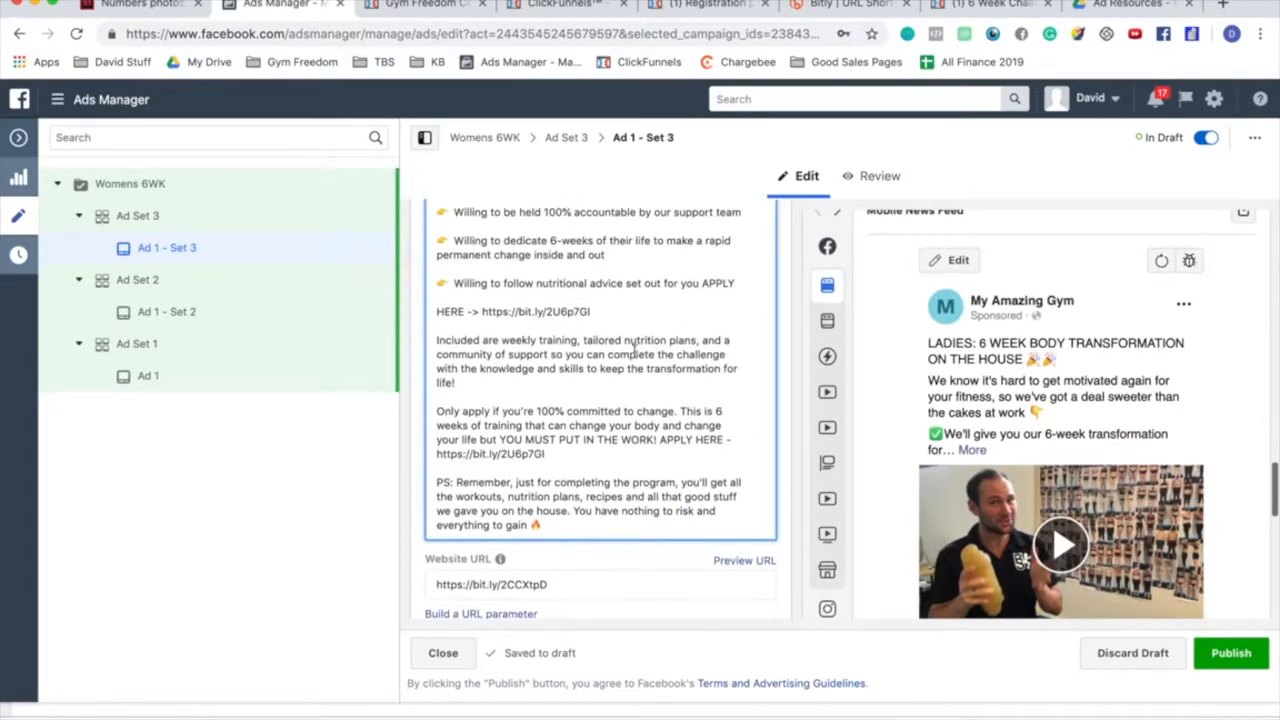
scroll(1048, 437, "down", 2)
scroll(1048, 437, "down", 1)
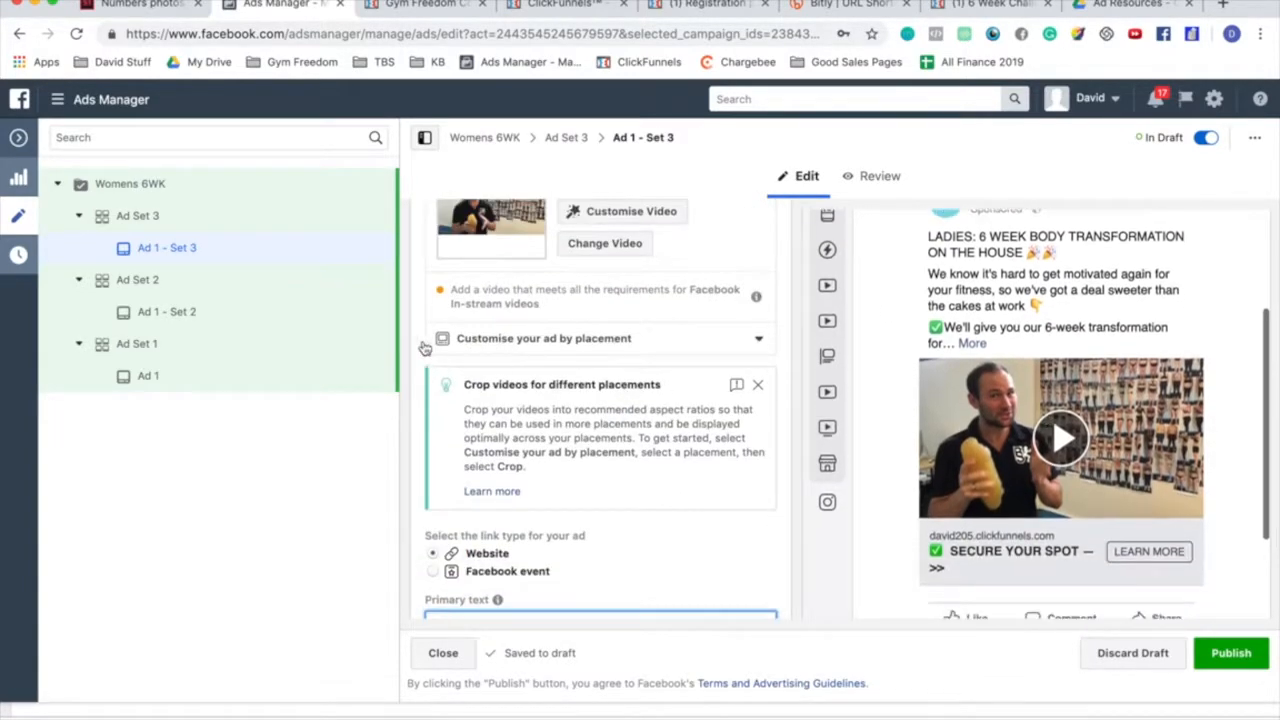
Step: Leave the ad editor without publishing the drafts and duplicate Ad Set 3 once within the original campaign
left_click(19, 138)
left_click(690, 385)
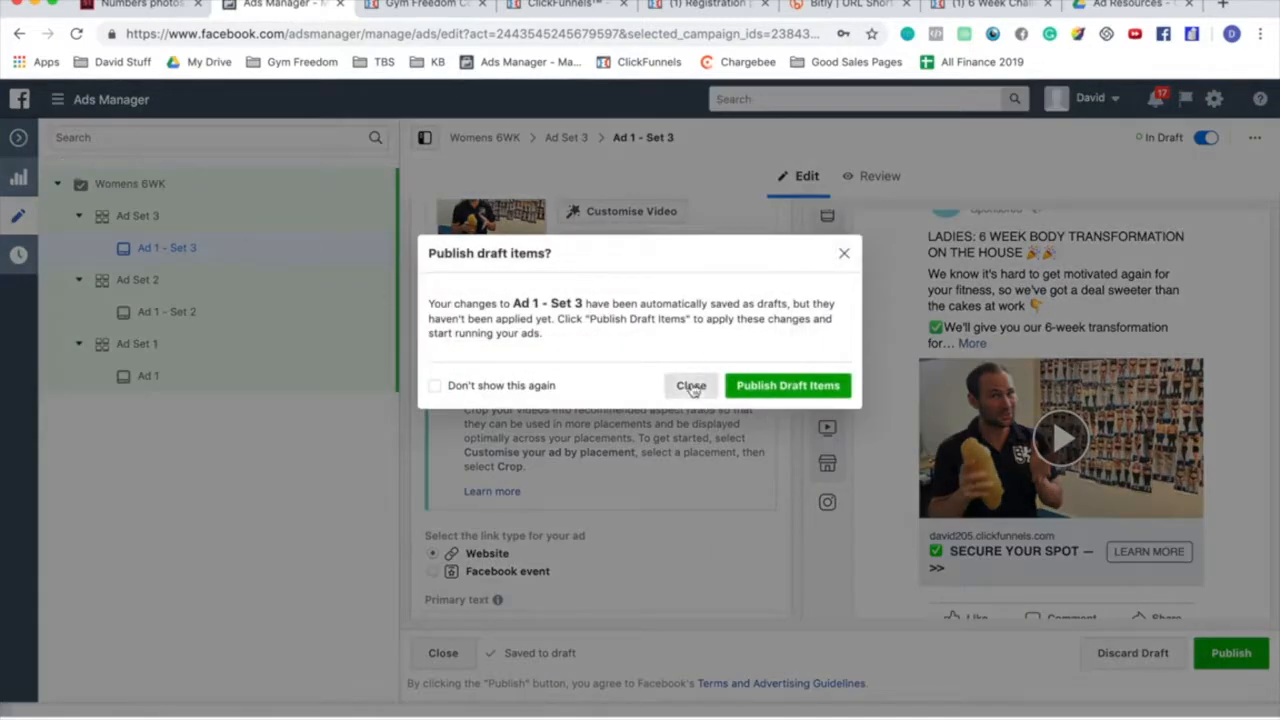
left_click(694, 288)
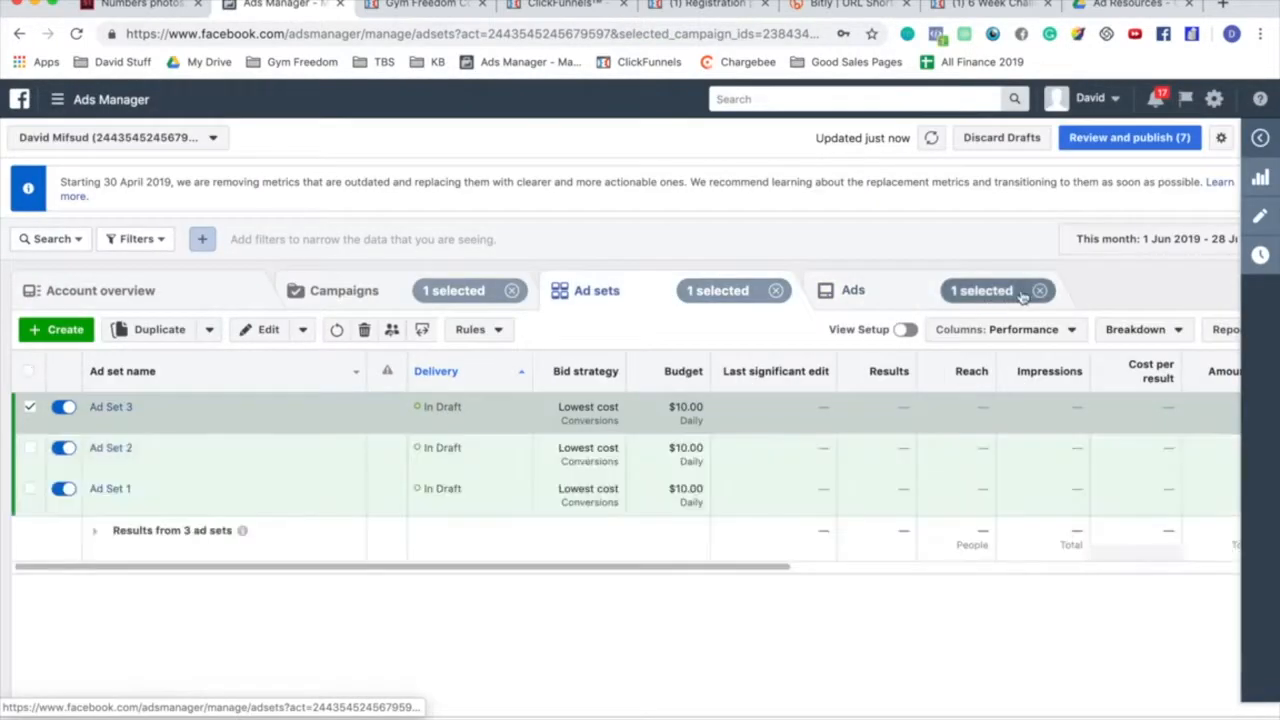
left_click(1040, 290)
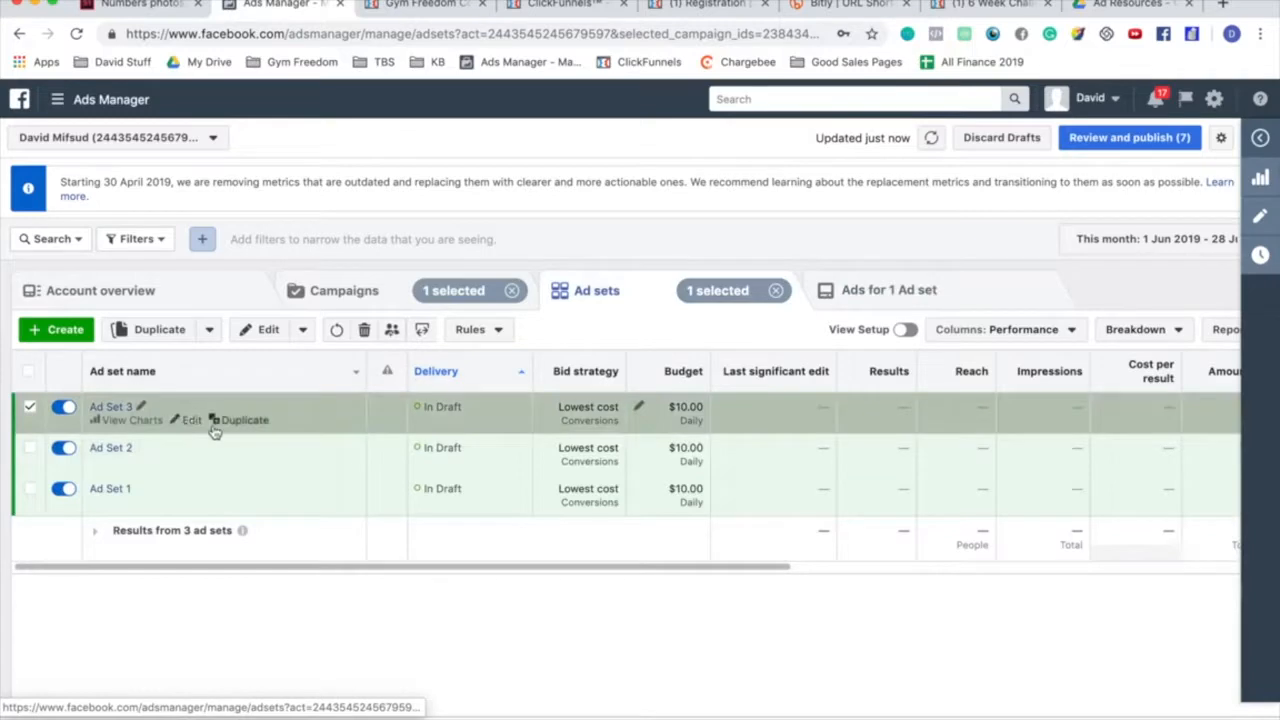
left_click(225, 428)
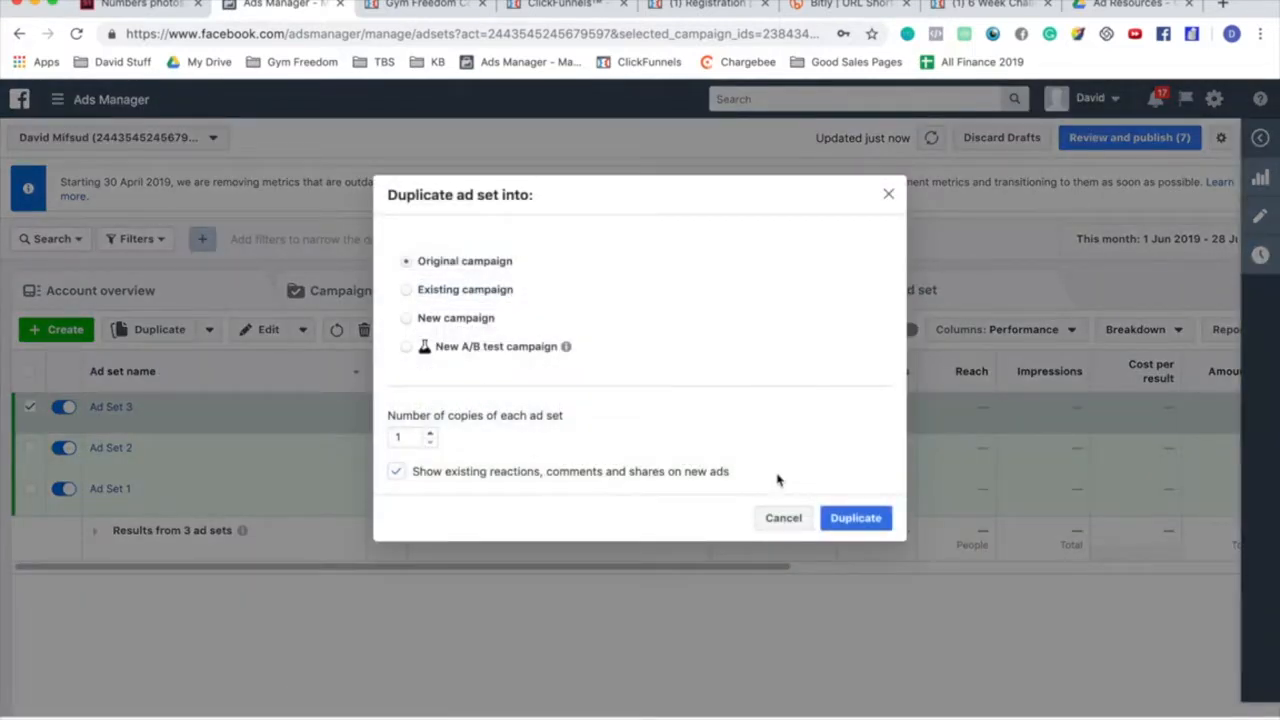
left_click(876, 518)
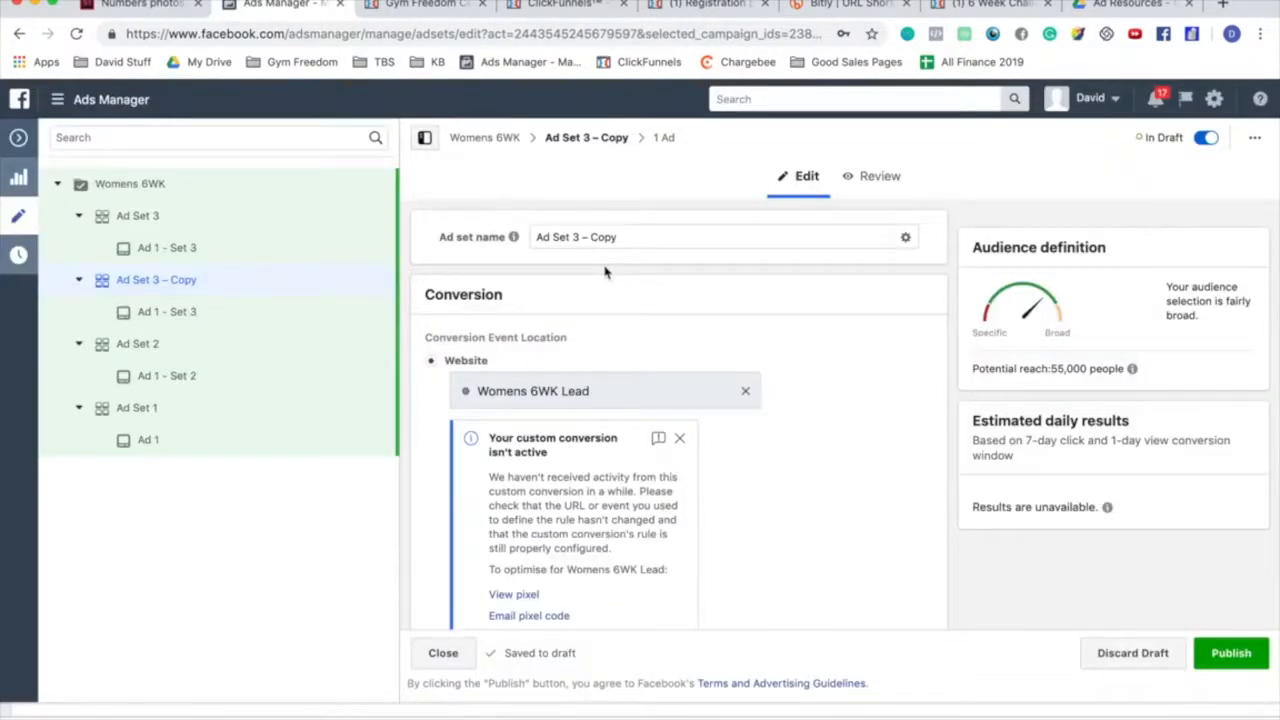
Step: Rename the duplicated ad set as Ad Set 4 and its ad as Ad 1 - Set 4
left_click(222, 287)
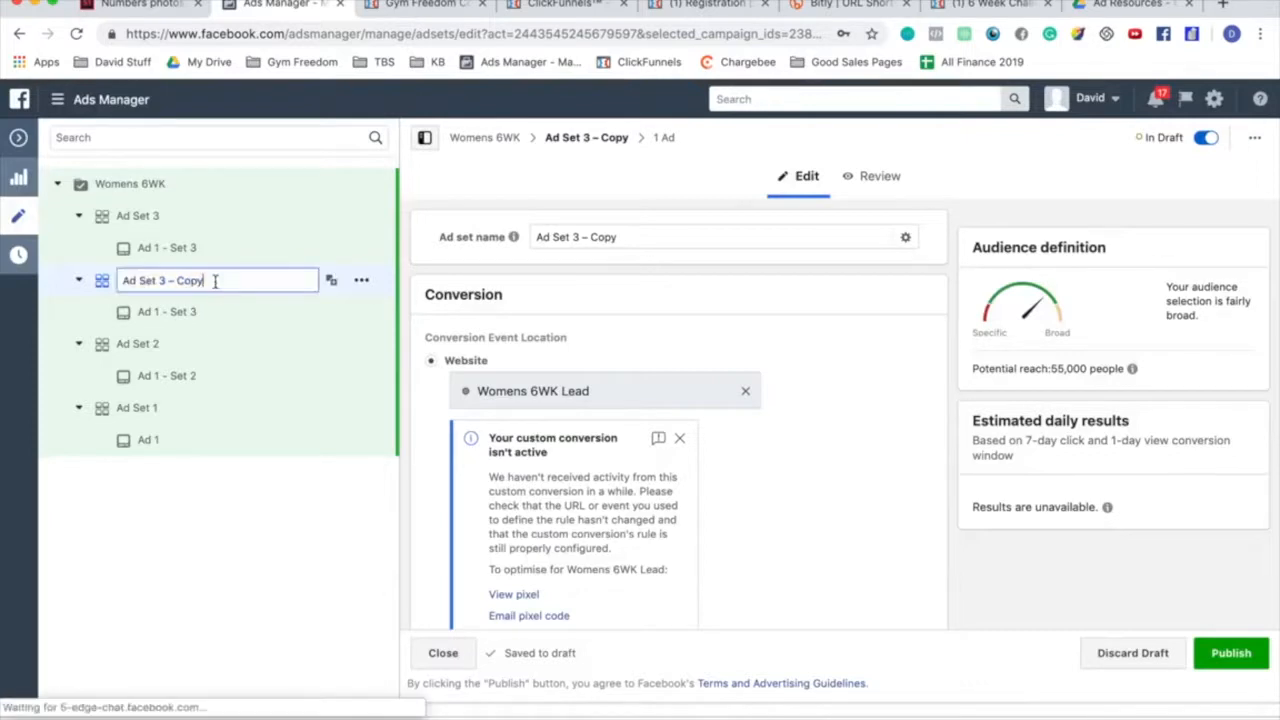
left_click_drag(226, 280, 160, 280)
type("4")
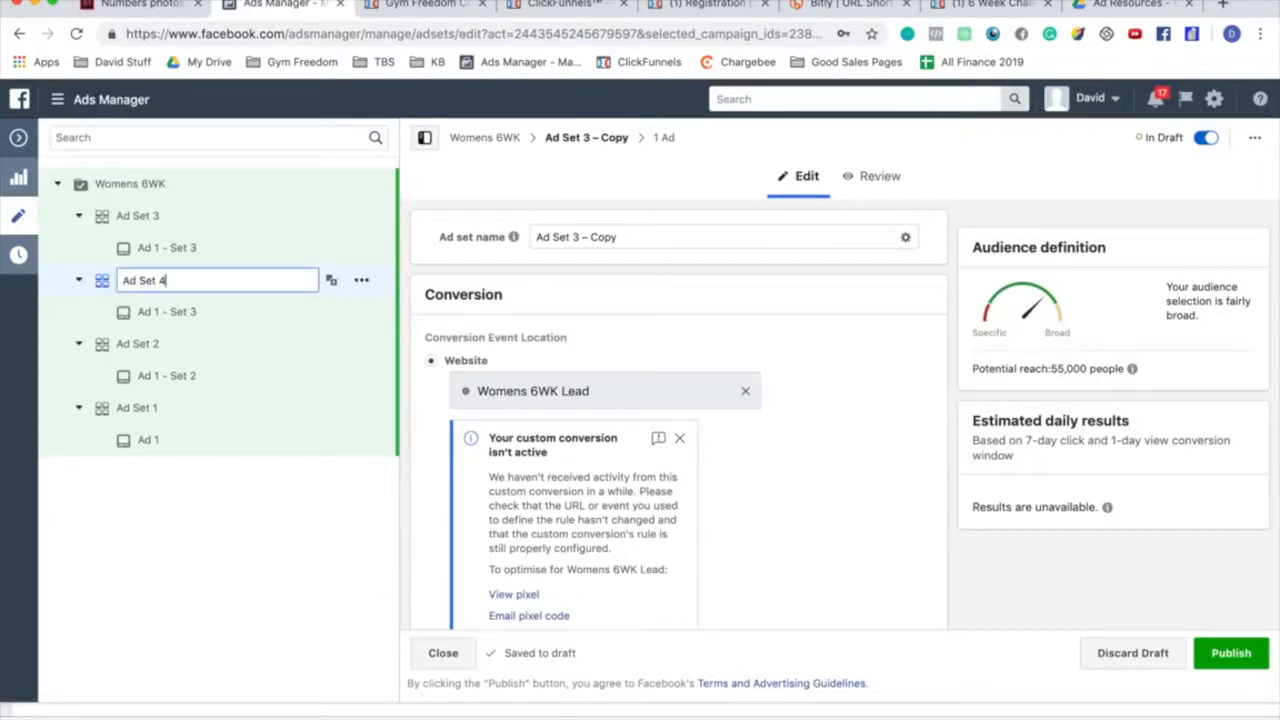
key("Return")
left_click(220, 315)
left_click(219, 314)
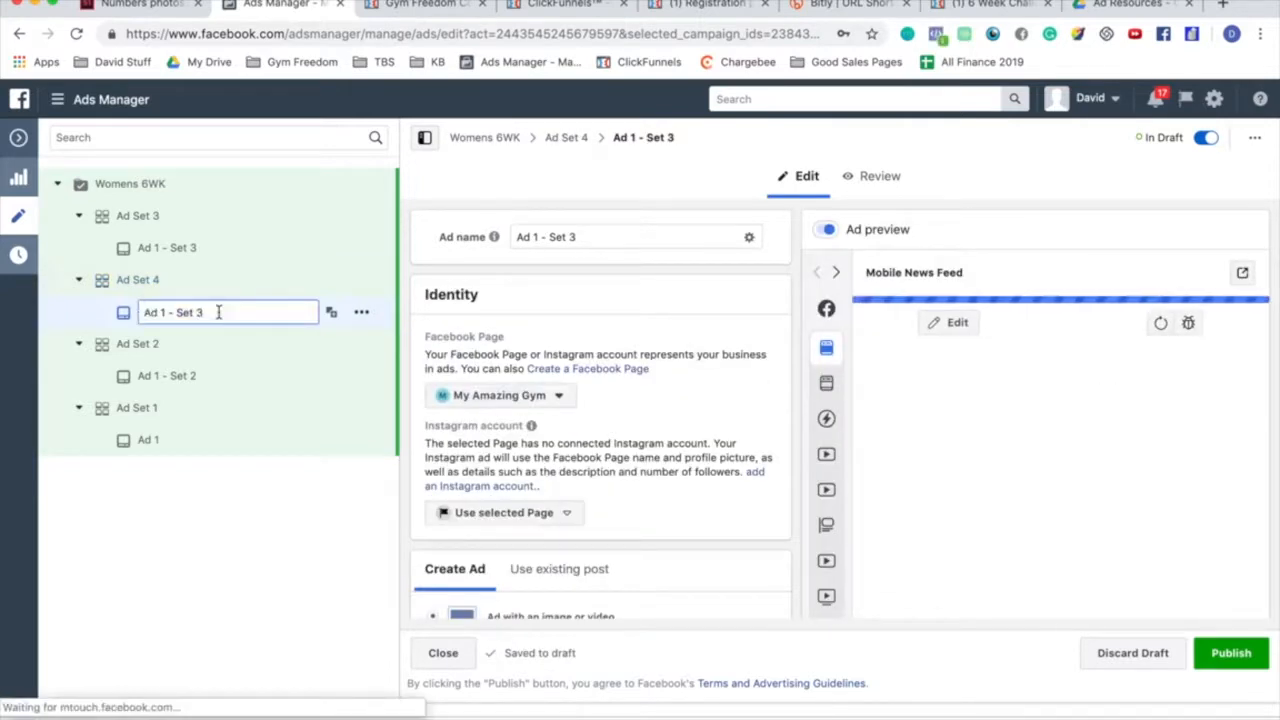
key("BackSpace")
key("Return")
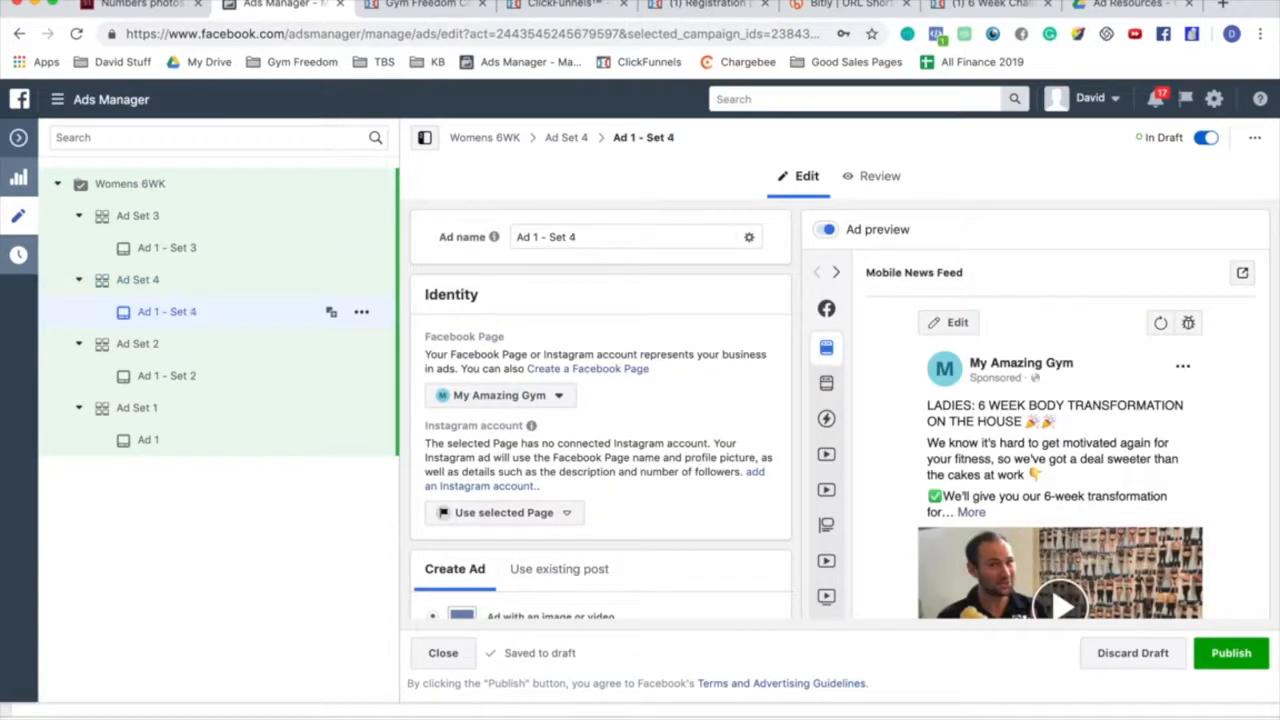
Step: Switch to Notes and create a new note titled "Ad setsp stuff"
key("ctrl+Up")
left_click(266, 218)
key("ctrl+Up")
left_click(611, 203)
key("ctrl+Up")
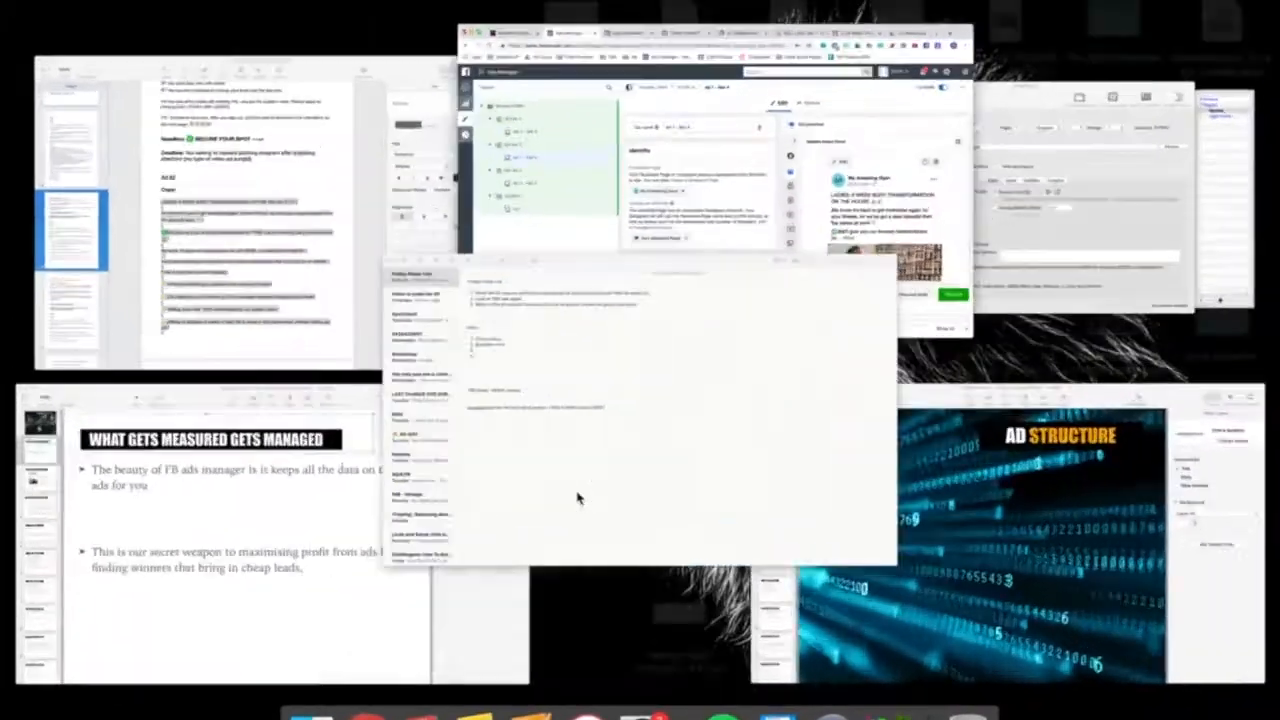
left_click(577, 497)
left_click(210, 3)
type("A")
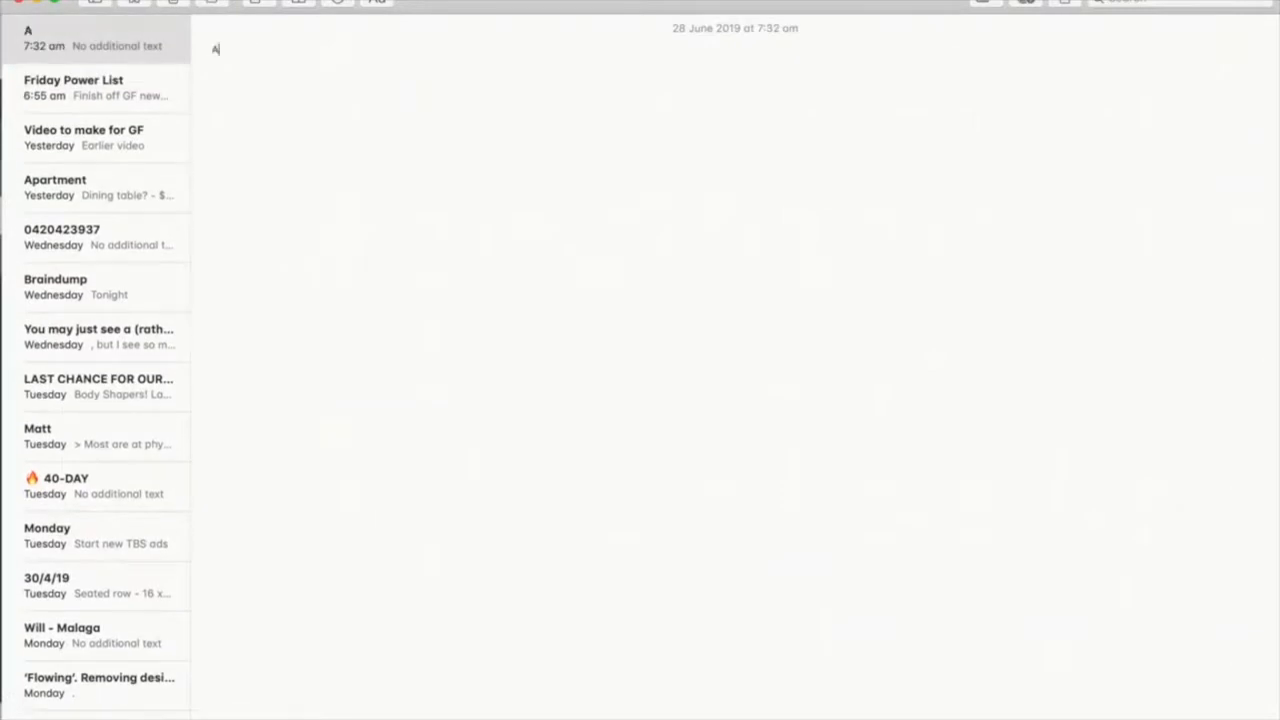
type("d setu")
type("p stuff")
key("Return")
key("Return")
Step: Add the lines "Ad set 1 = Long copy, group image" and "Ad set 2 = Long copy, pitch video" to the note
type("Ad set 1 =")
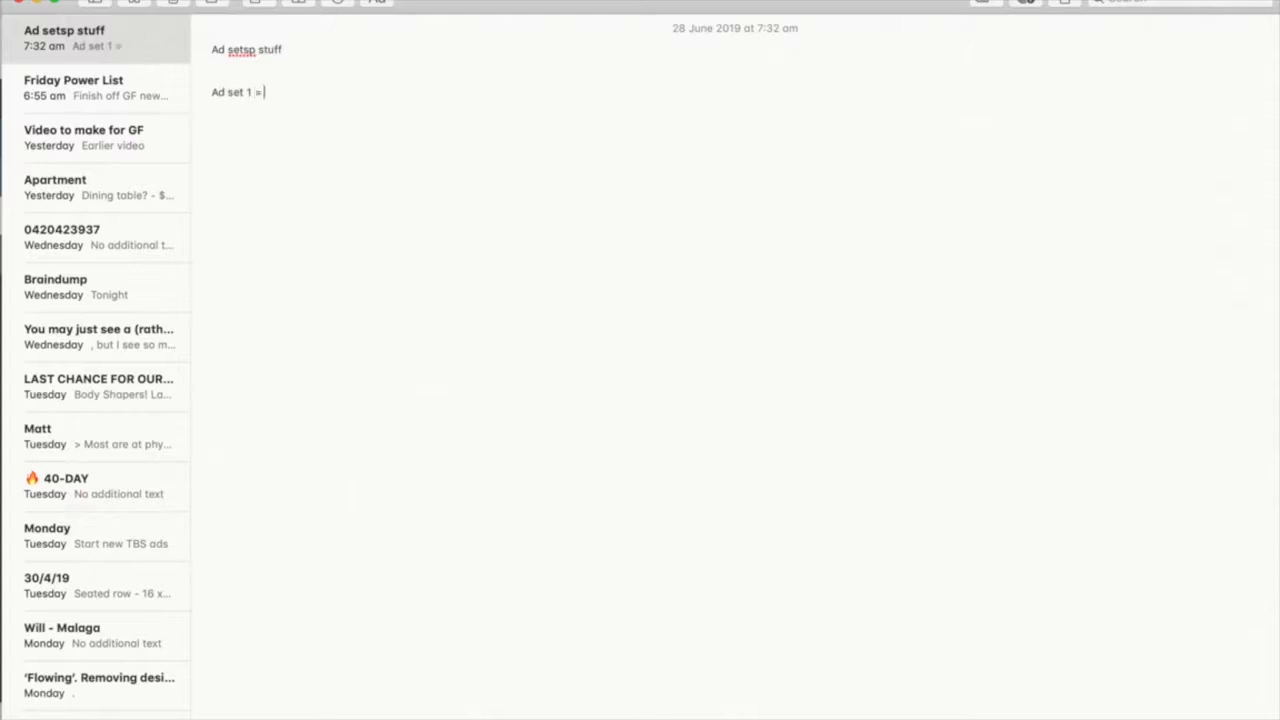
type(" Long copy, group image")
key("Return")
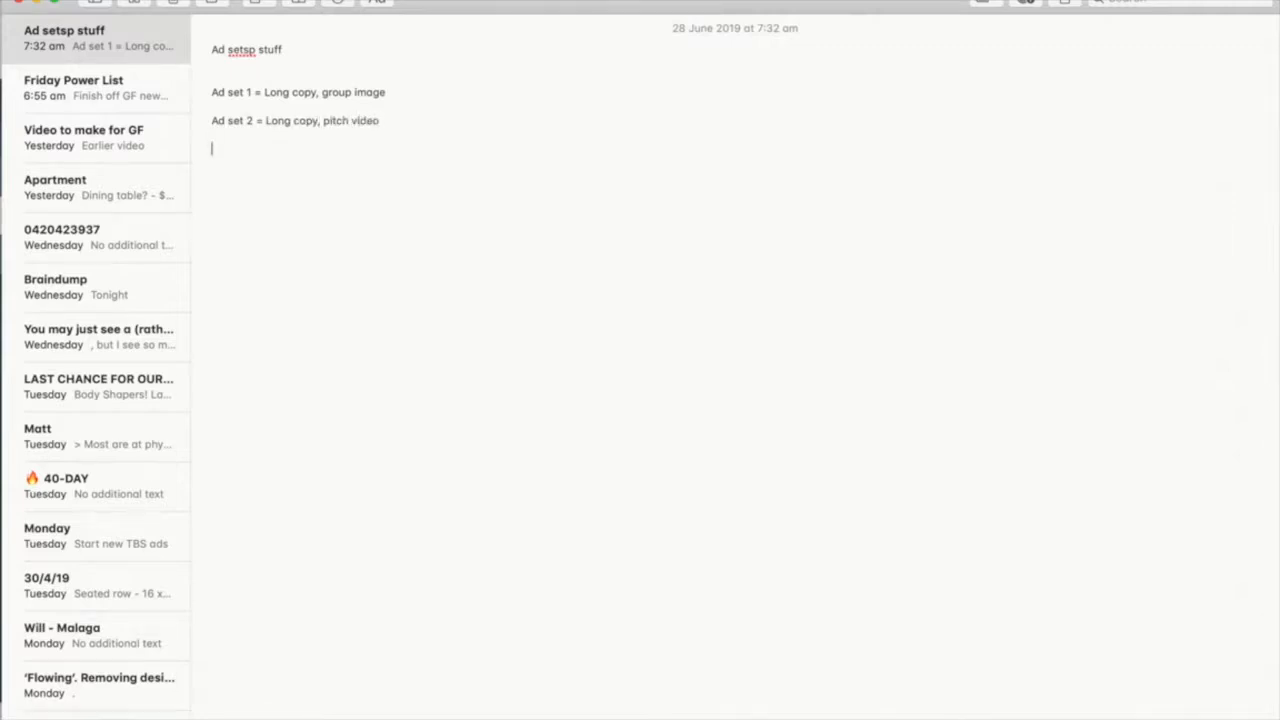
Step: Switch to the ad copy document in Pages and examine the Ad #4 copy
key("ctrl+Up")
left_click(668, 118)
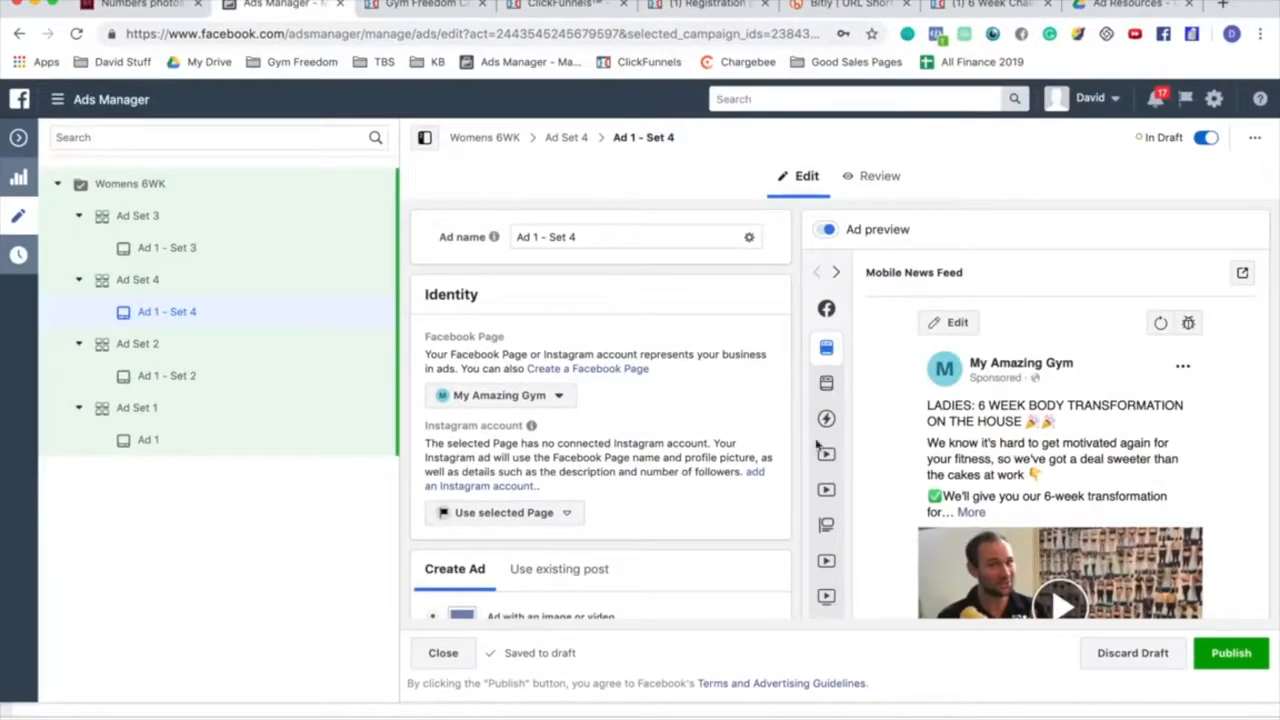
scroll(760, 440, "down", 1)
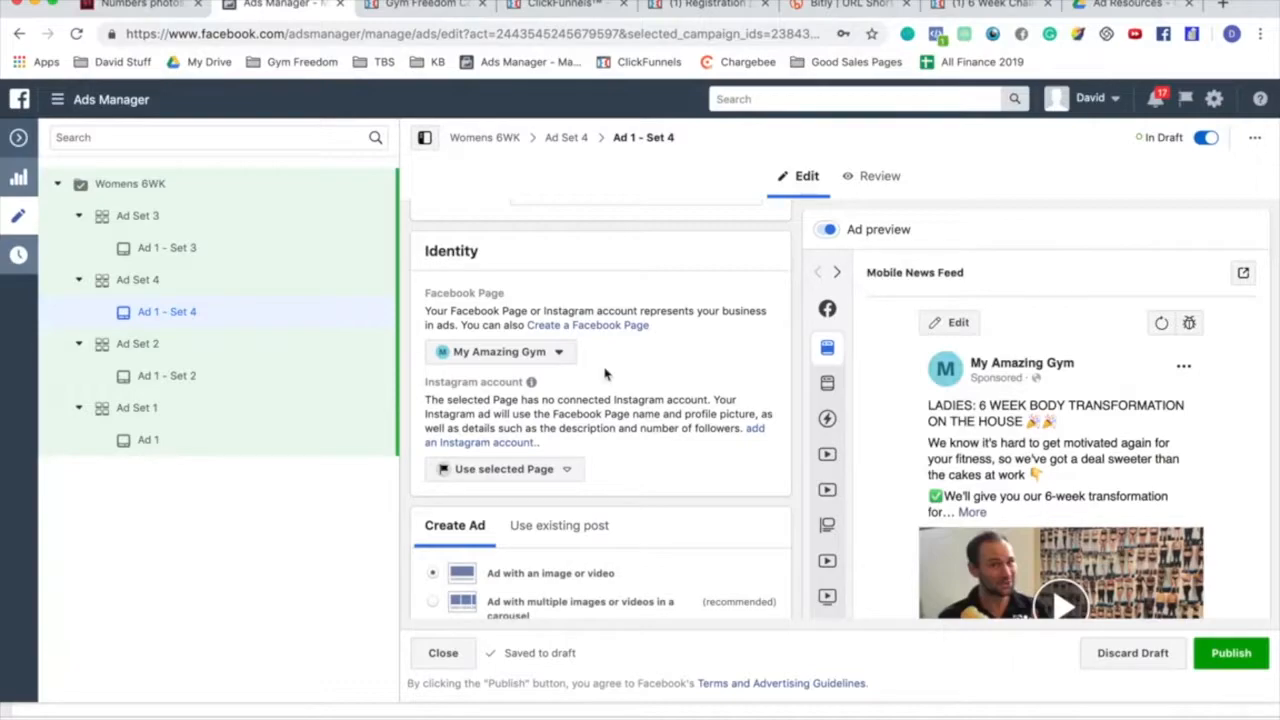
key("ctrl+Up")
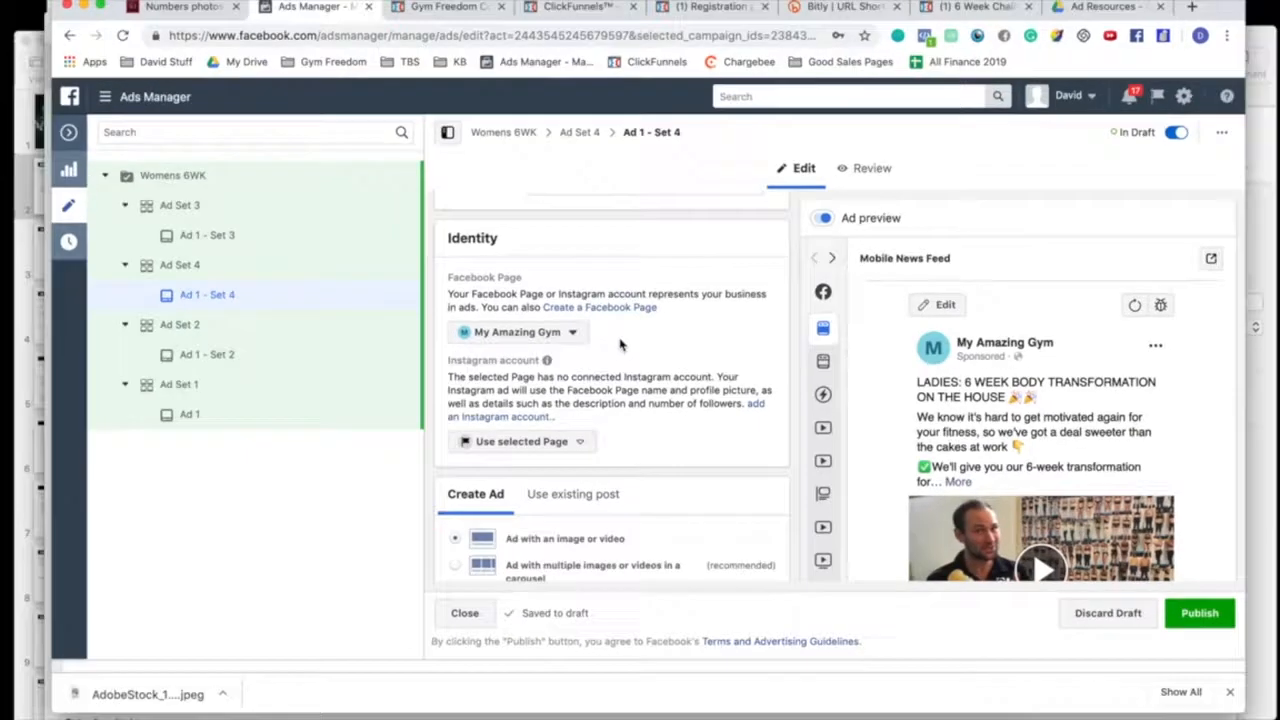
left_click(266, 277)
scroll(532, 393, "down", 10)
scroll(532, 393, "down", 5)
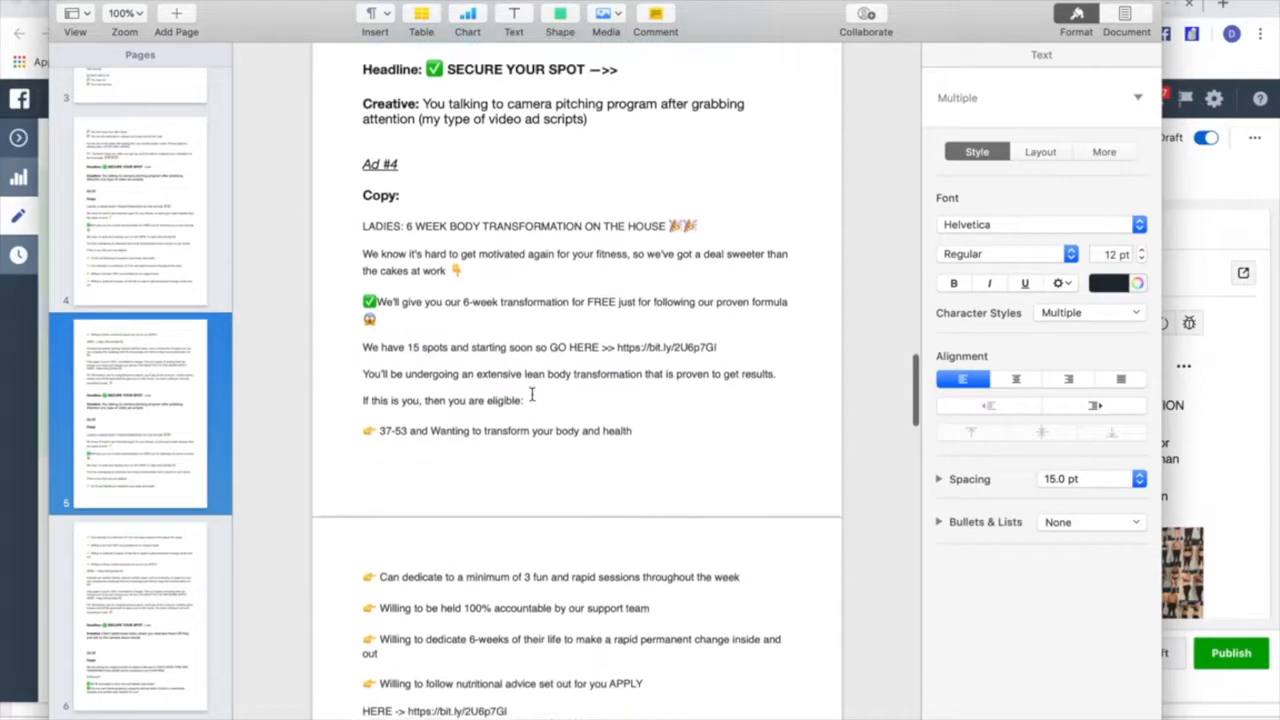
scroll(506, 132, "down", 1)
scroll(506, 133, "up", 1)
left_click_drag(363, 130, 727, 655)
scroll(727, 655, "down", 7)
scroll(667, 515, "up", 2)
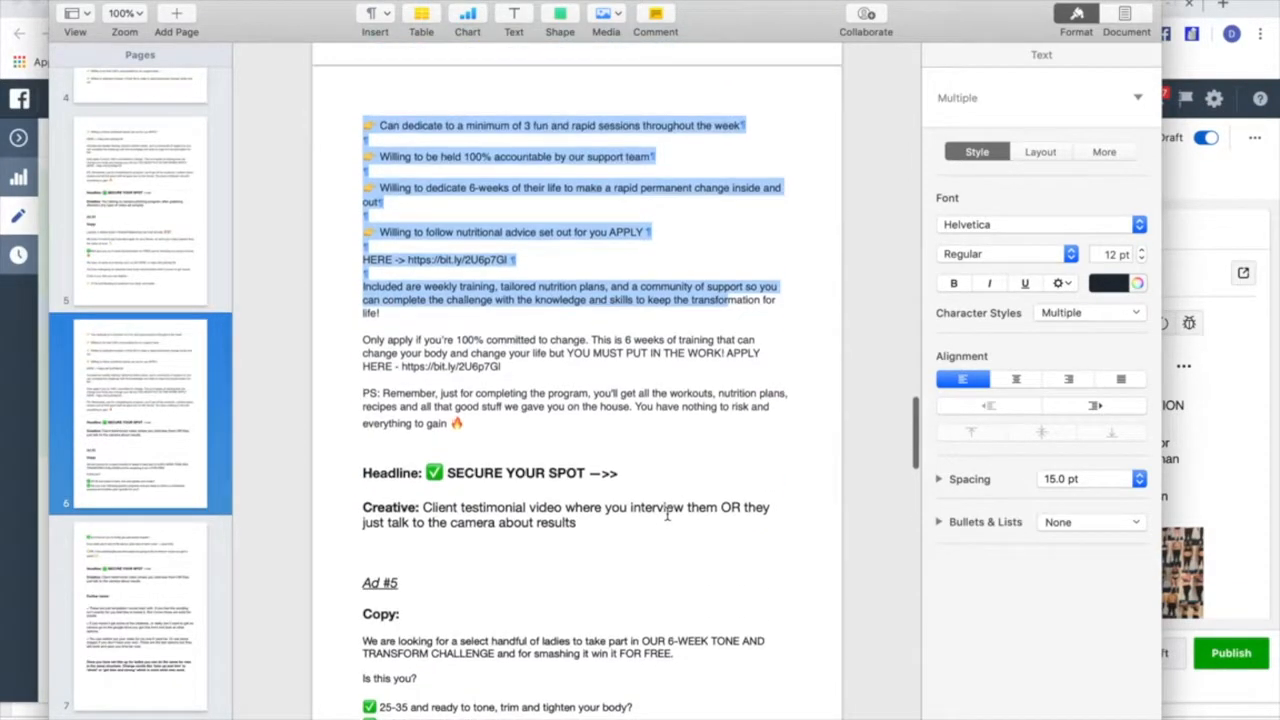
Step: Examine the Creative description given for Ad #4 beneath its headline
left_click_drag(583, 521, 425, 508)
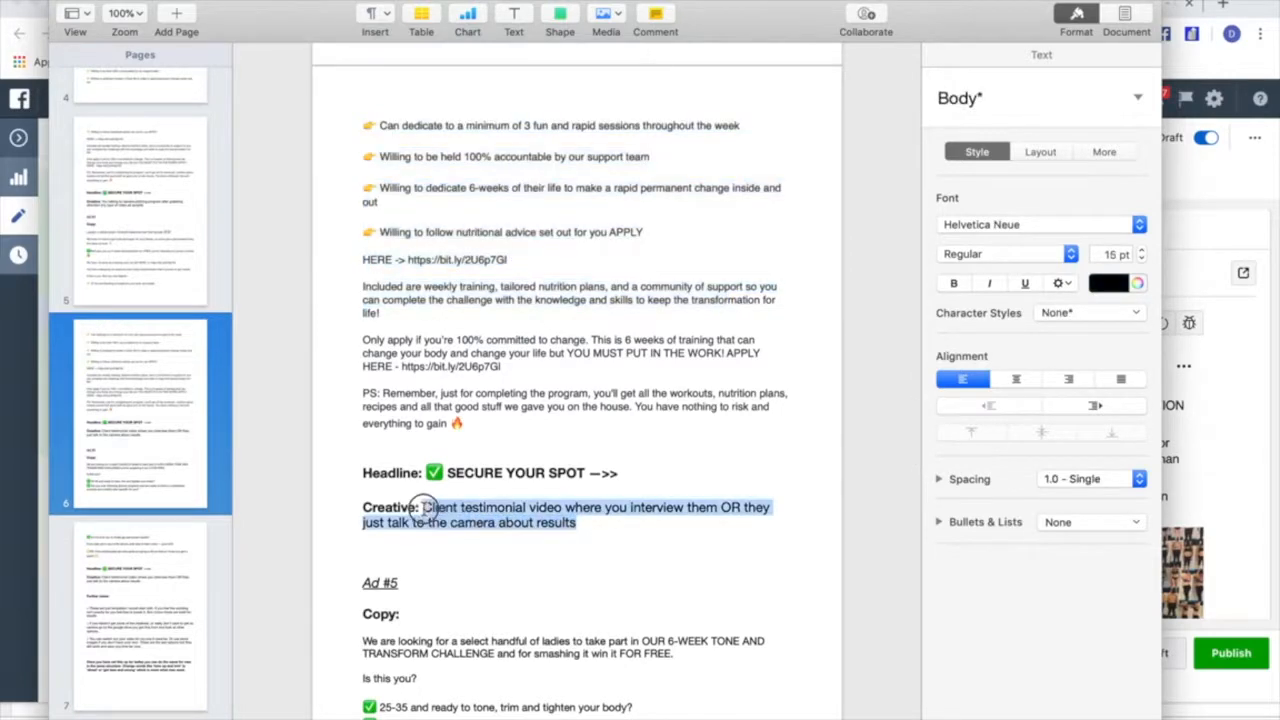
left_click(423, 508)
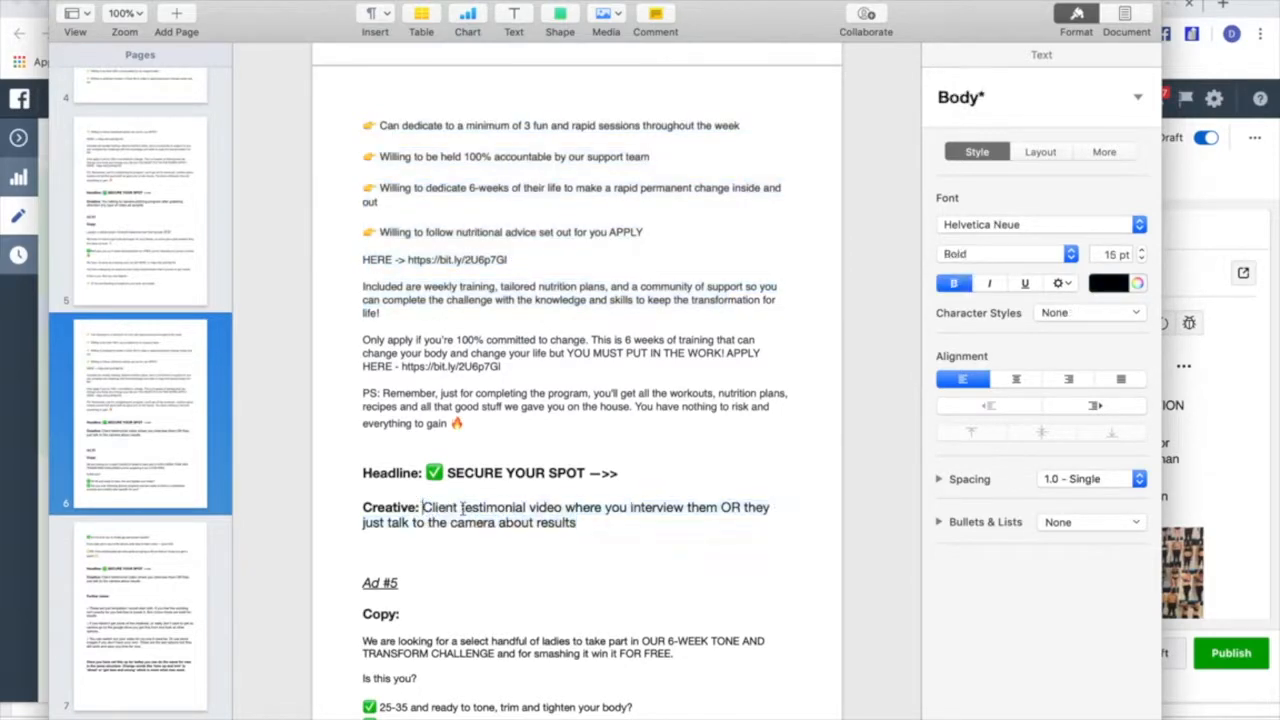
left_click_drag(586, 523, 425, 508)
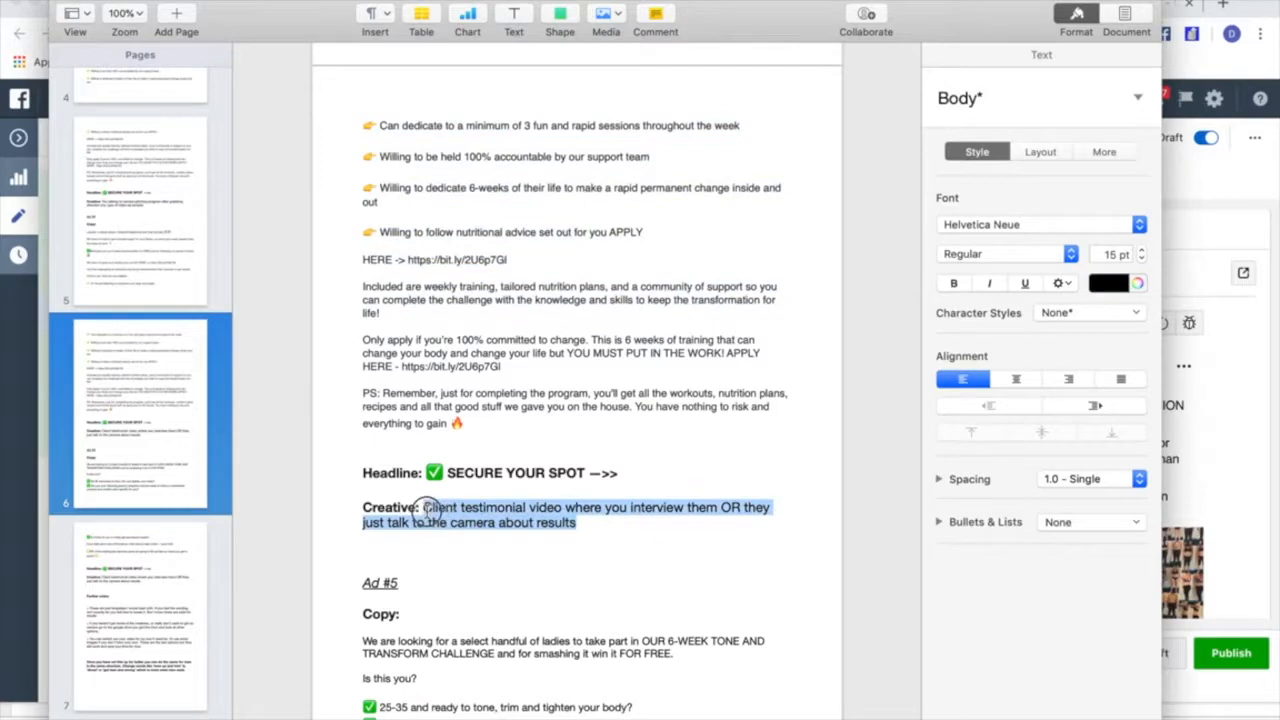
left_click(620, 521)
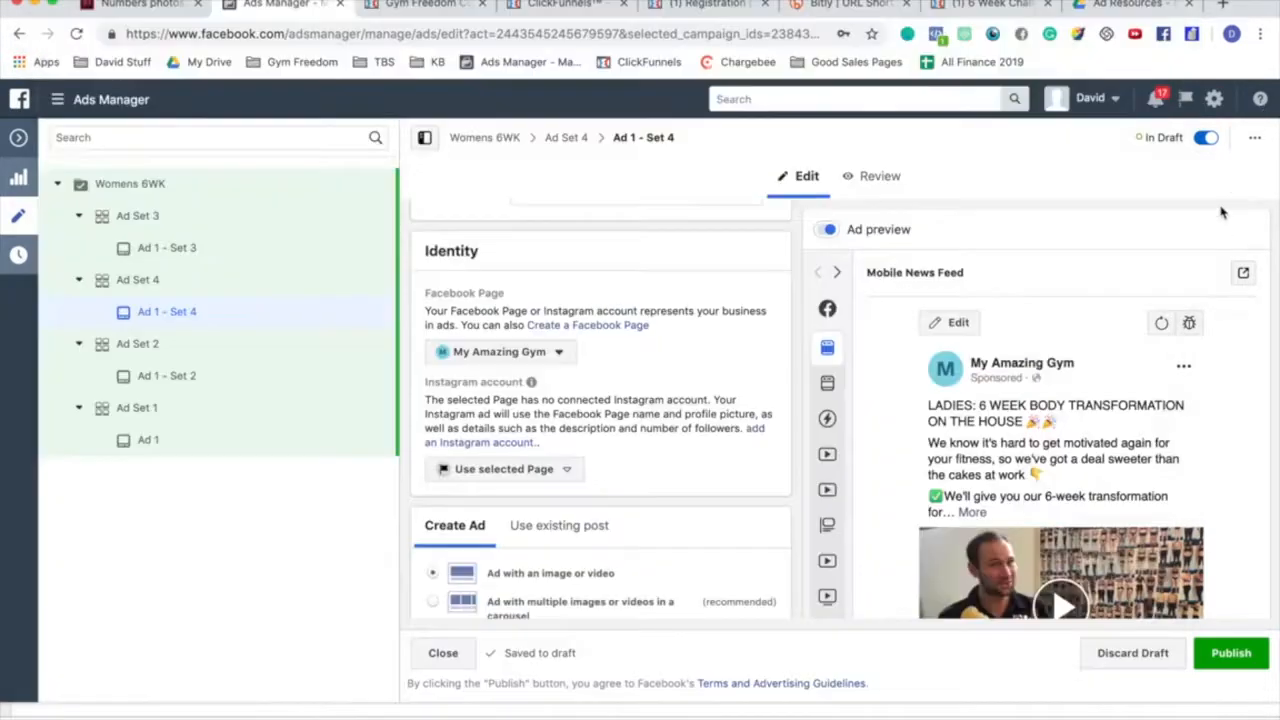
Step: Return to Ads Manager and review the primary text of Ad 1 - Set 4 against the Ad #4 copy
left_click(1221, 212)
scroll(757, 338, "down", 3)
scroll(757, 338, "down", 15)
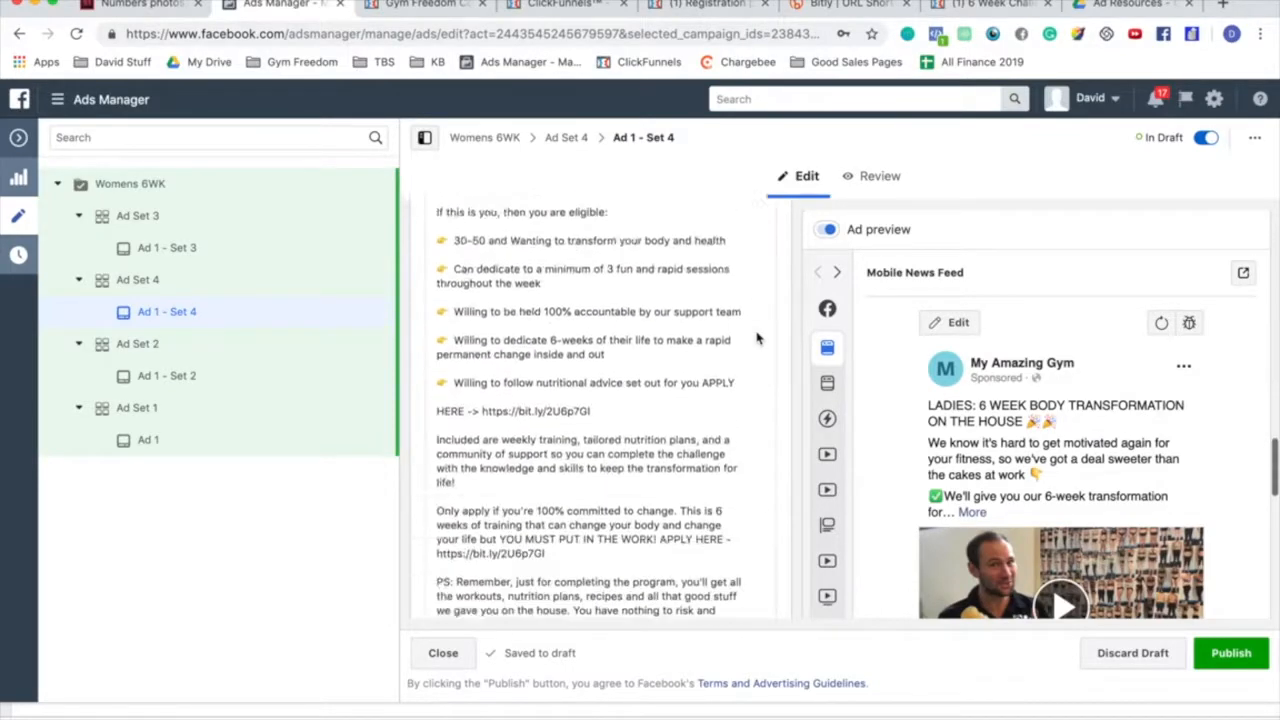
scroll(757, 338, "up", 1)
scroll(757, 338, "down", 2)
scroll(757, 338, "up", 6)
scroll(757, 338, "up", 4)
scroll(757, 338, "down", 4)
scroll(757, 338, "up", 5)
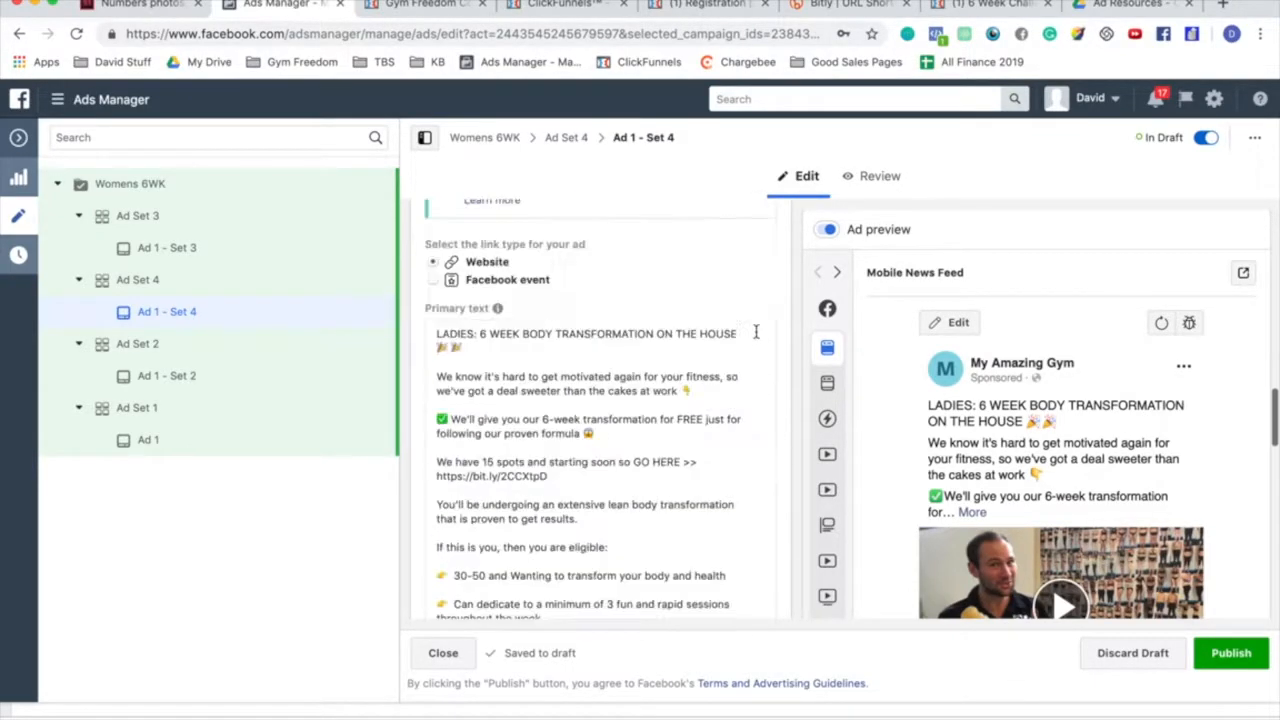
Step: Replace the video of Ad 1 - Set 4 with the final client testimonial MP4 from The Body Shapers folder and check the ad preview
scroll(634, 520, "up", 2)
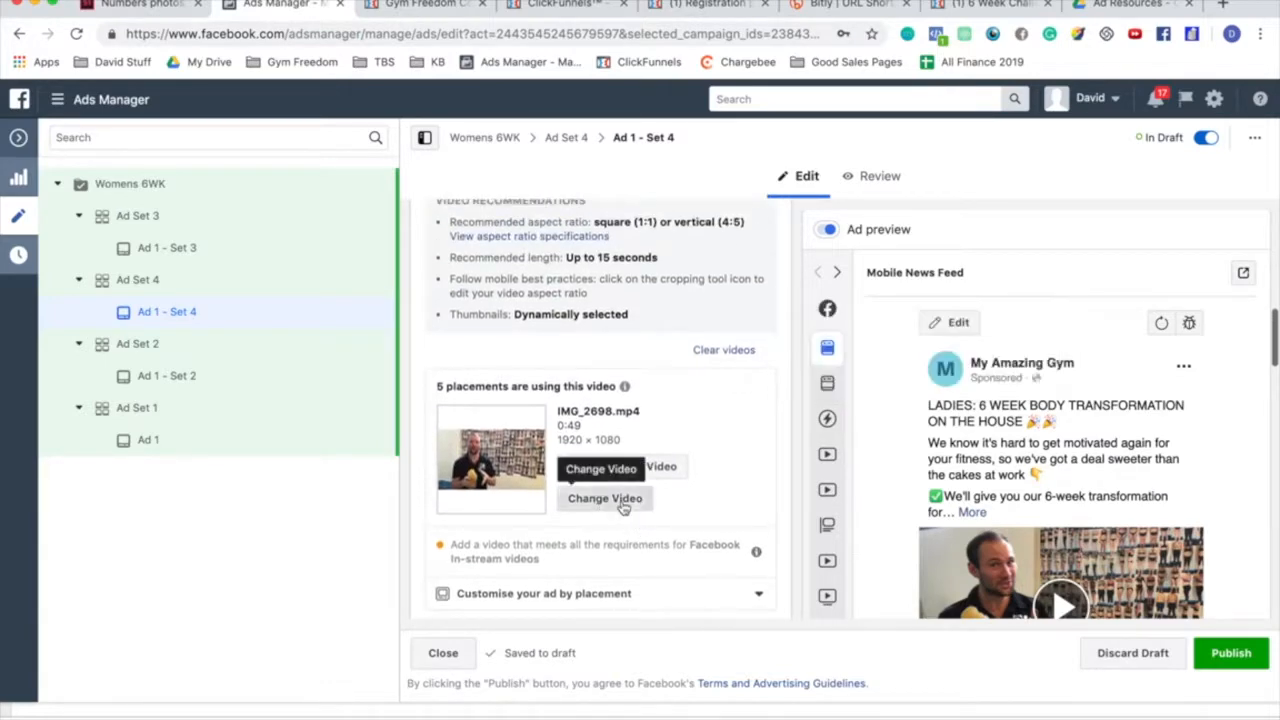
left_click(617, 497)
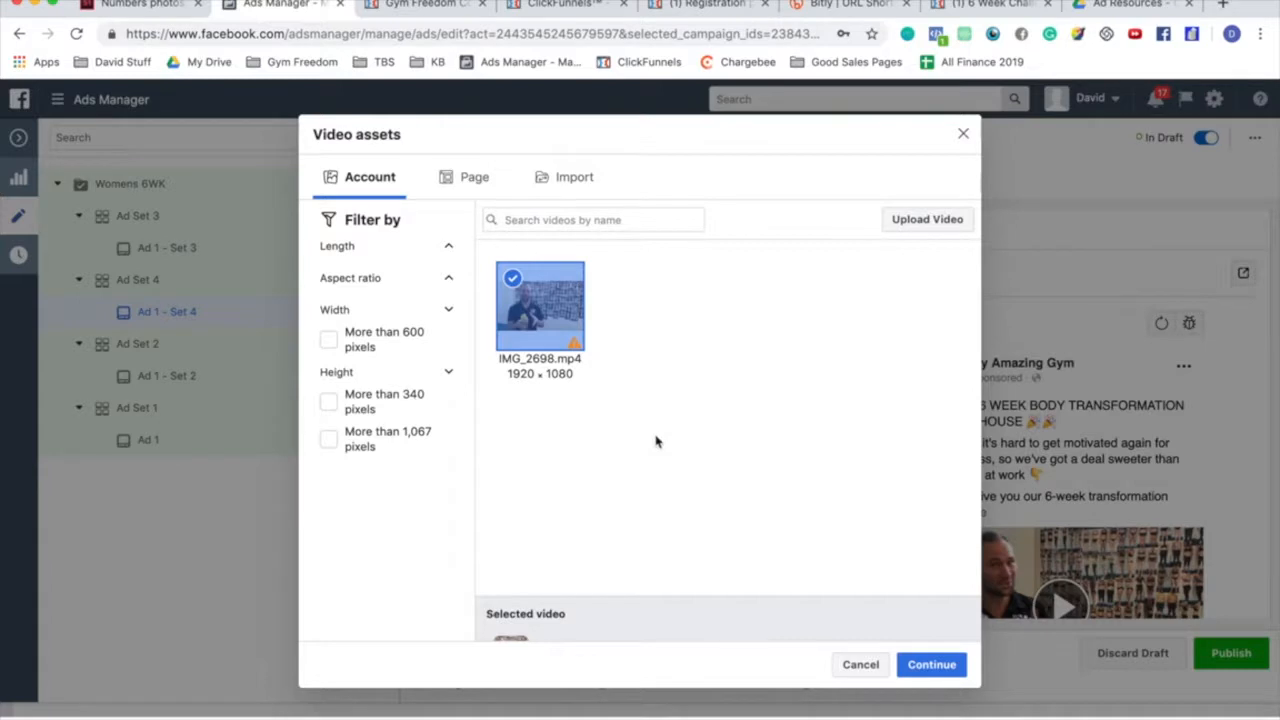
left_click(910, 228)
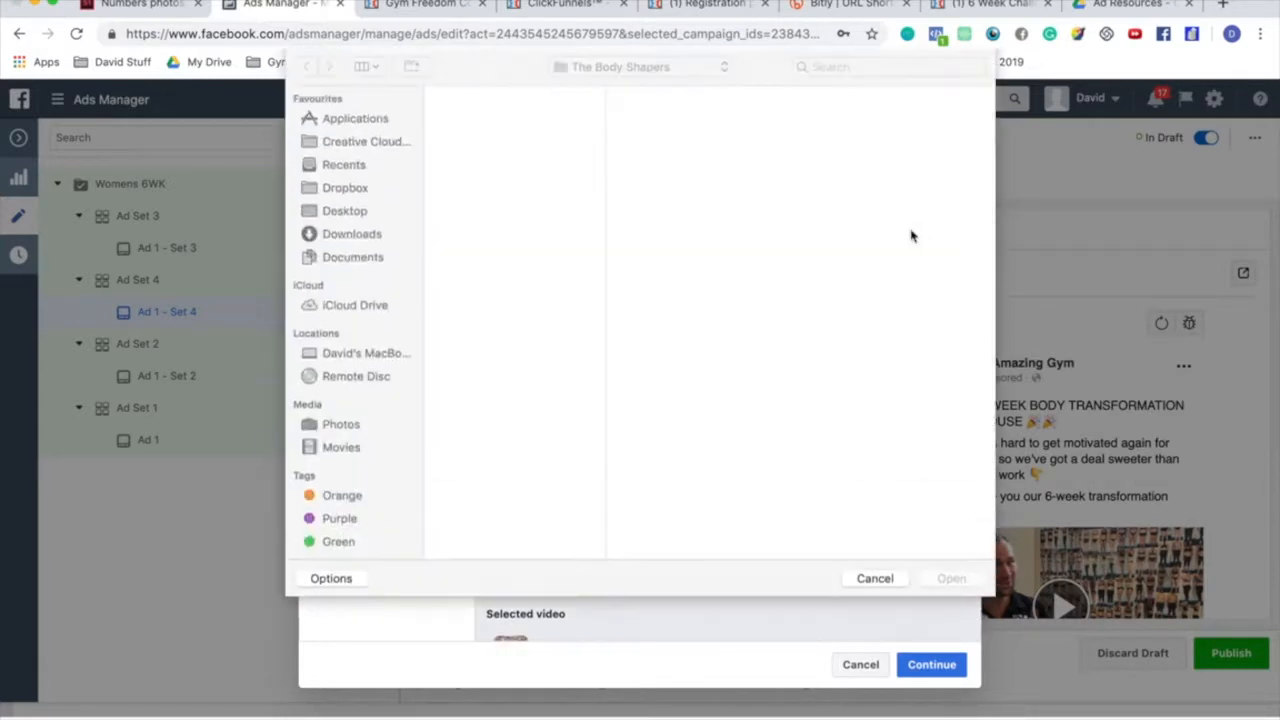
scroll(492, 252, "down", 5)
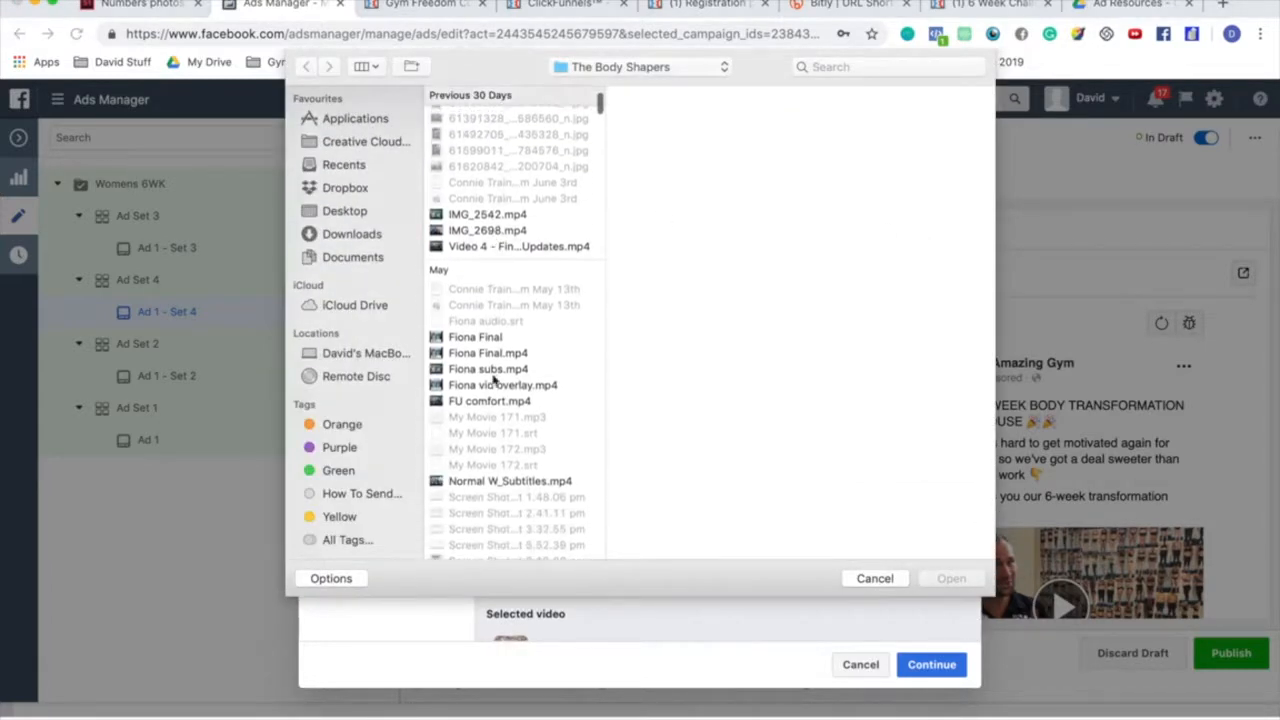
left_click(500, 353)
mouse_move(806, 218)
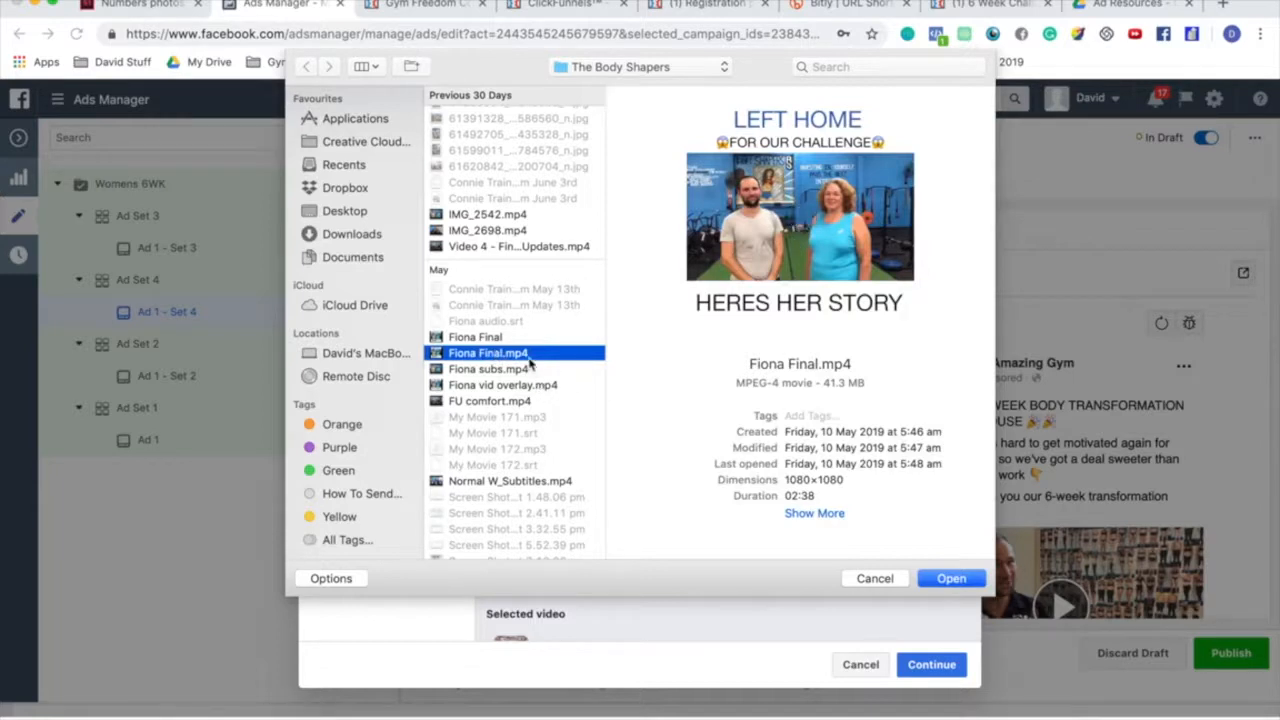
left_click(490, 401)
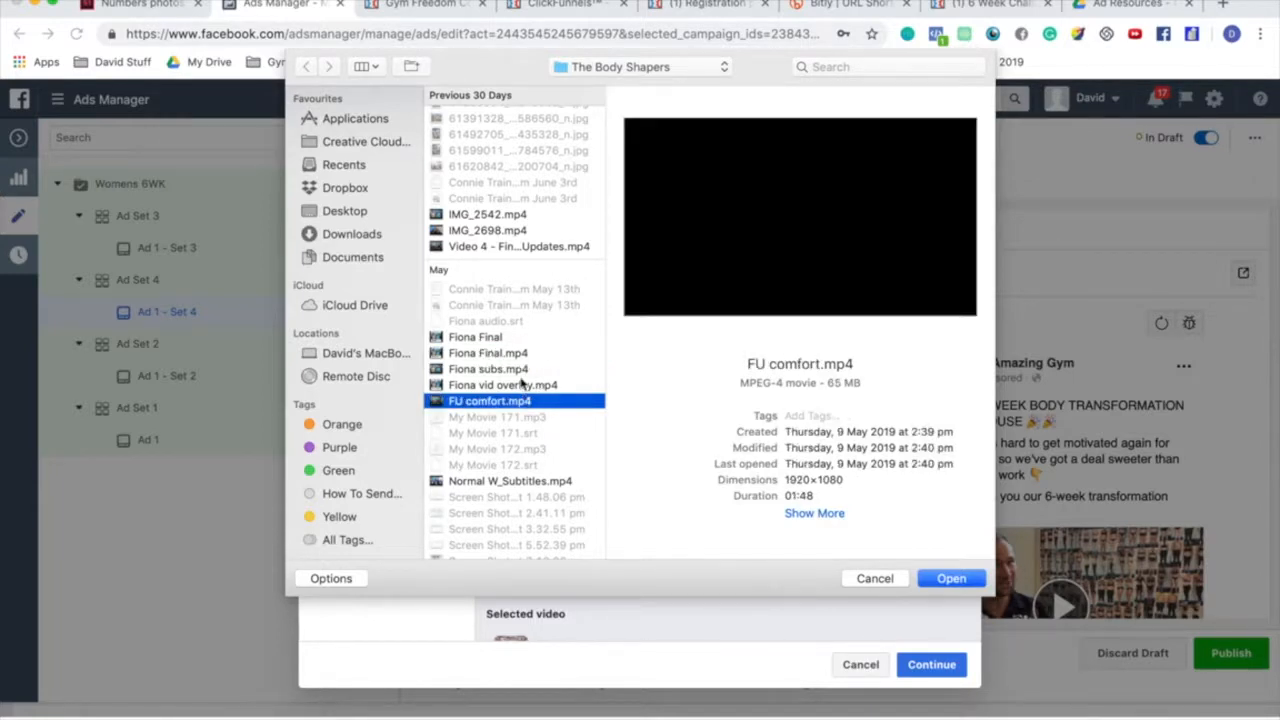
double_click(519, 358)
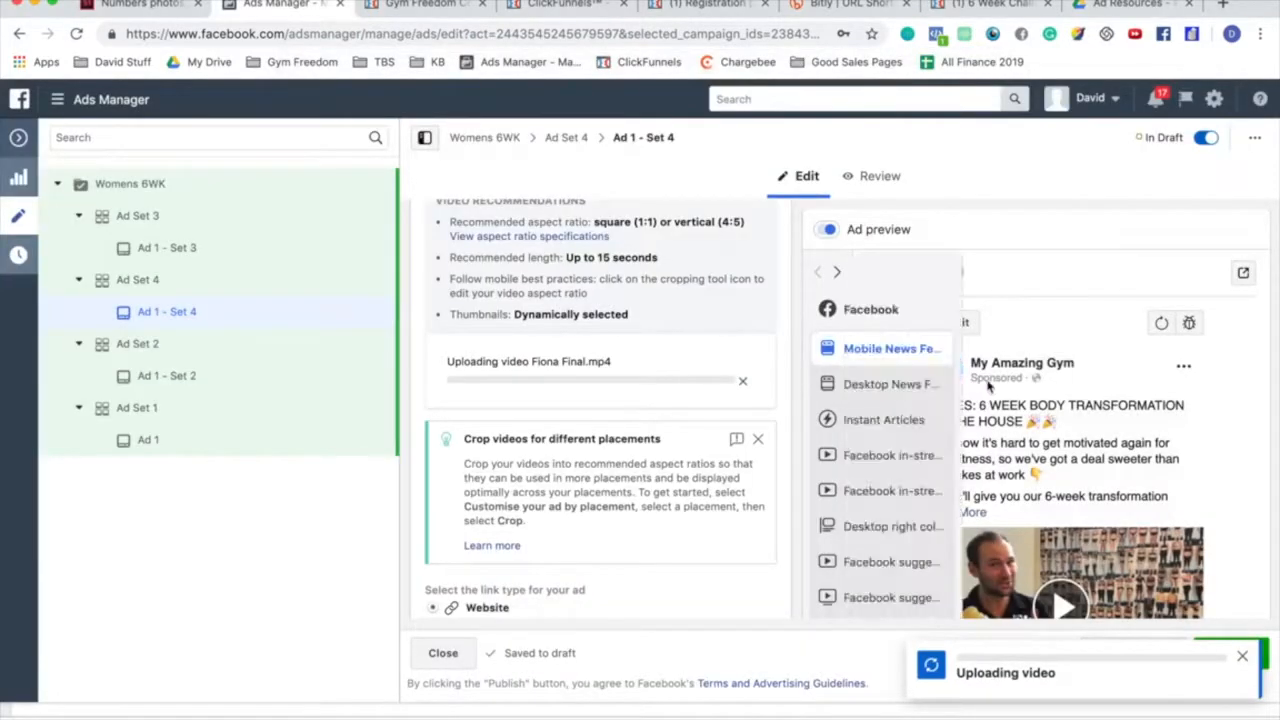
scroll(988, 388, "down", 2)
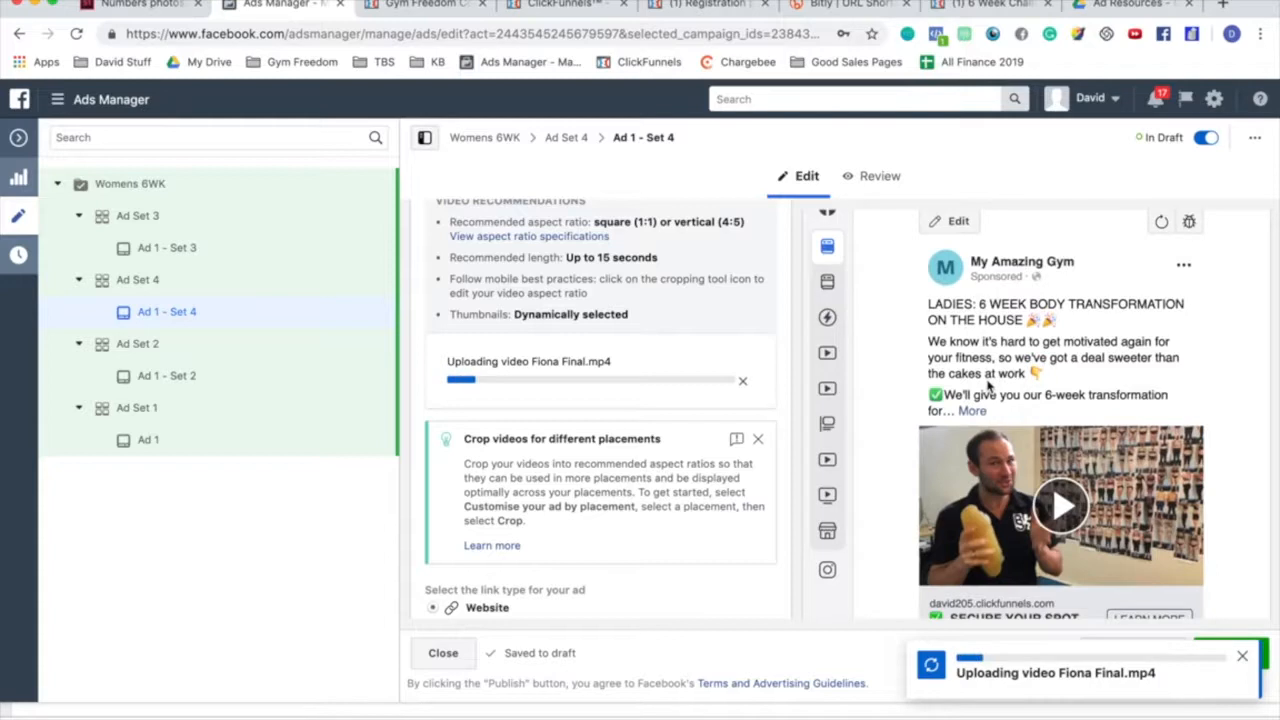
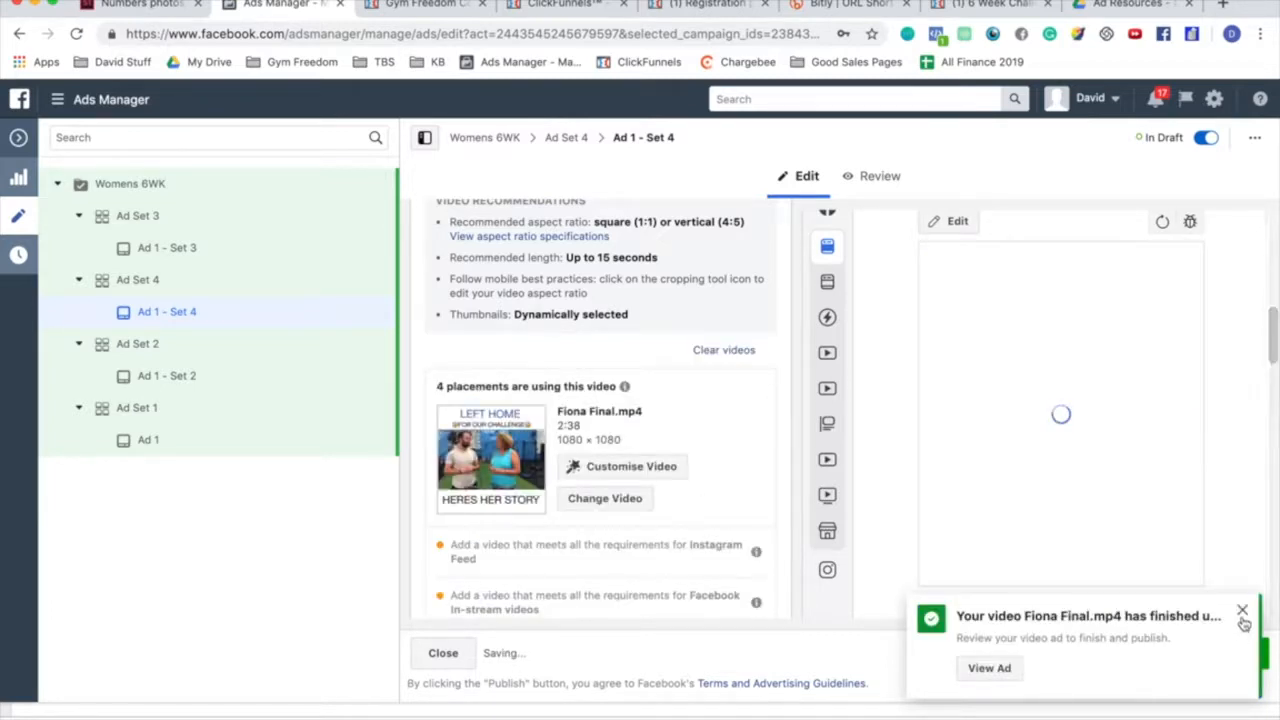
left_click(1242, 612)
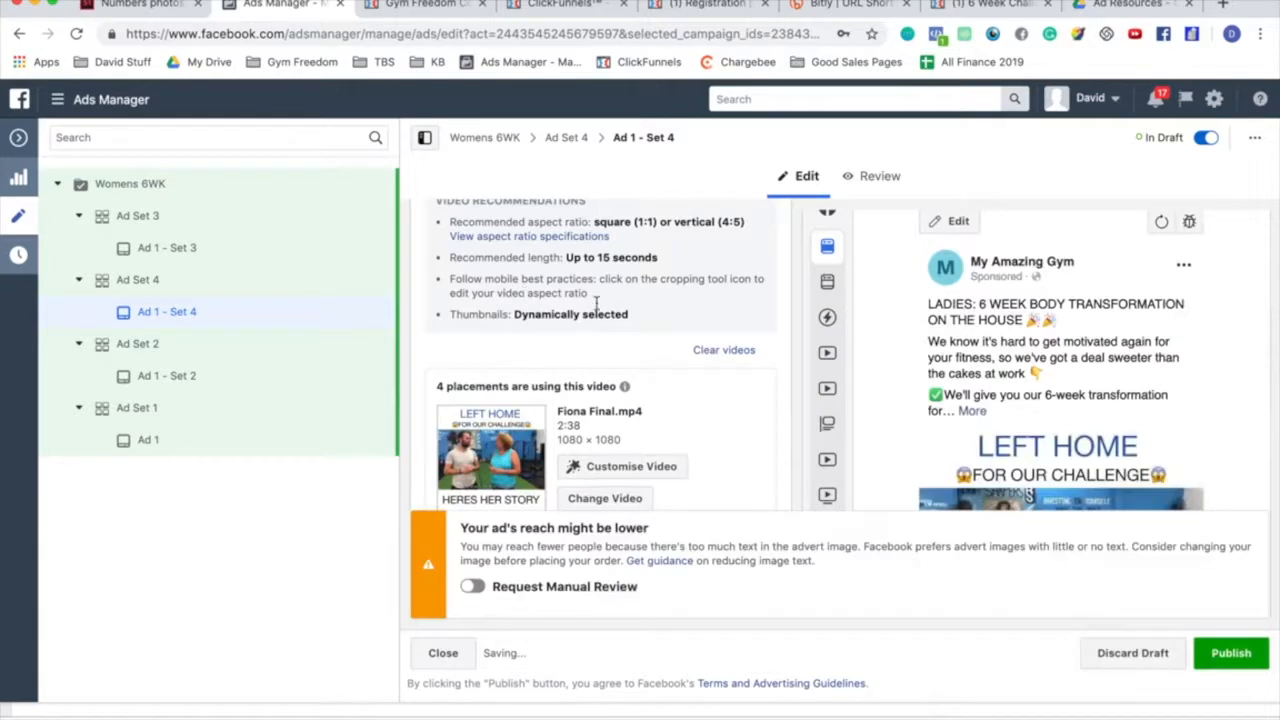
scroll(596, 304, "down", 4)
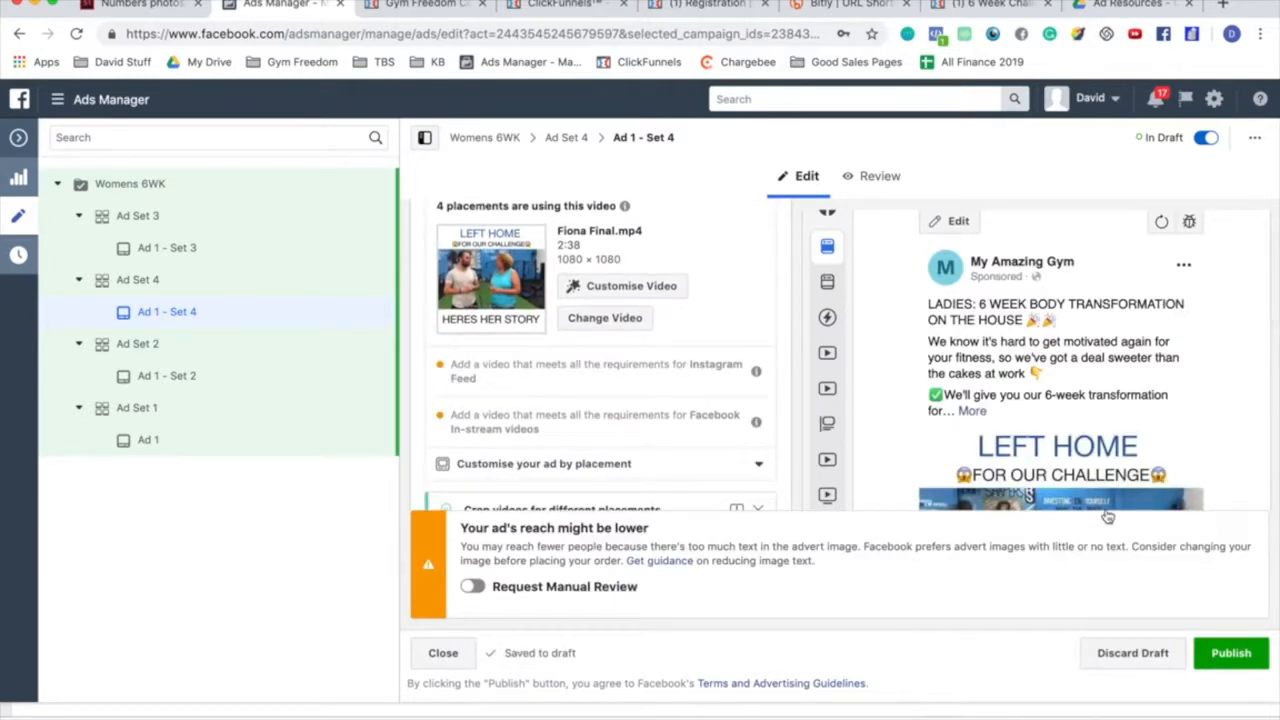
scroll(1108, 518, "down", 1)
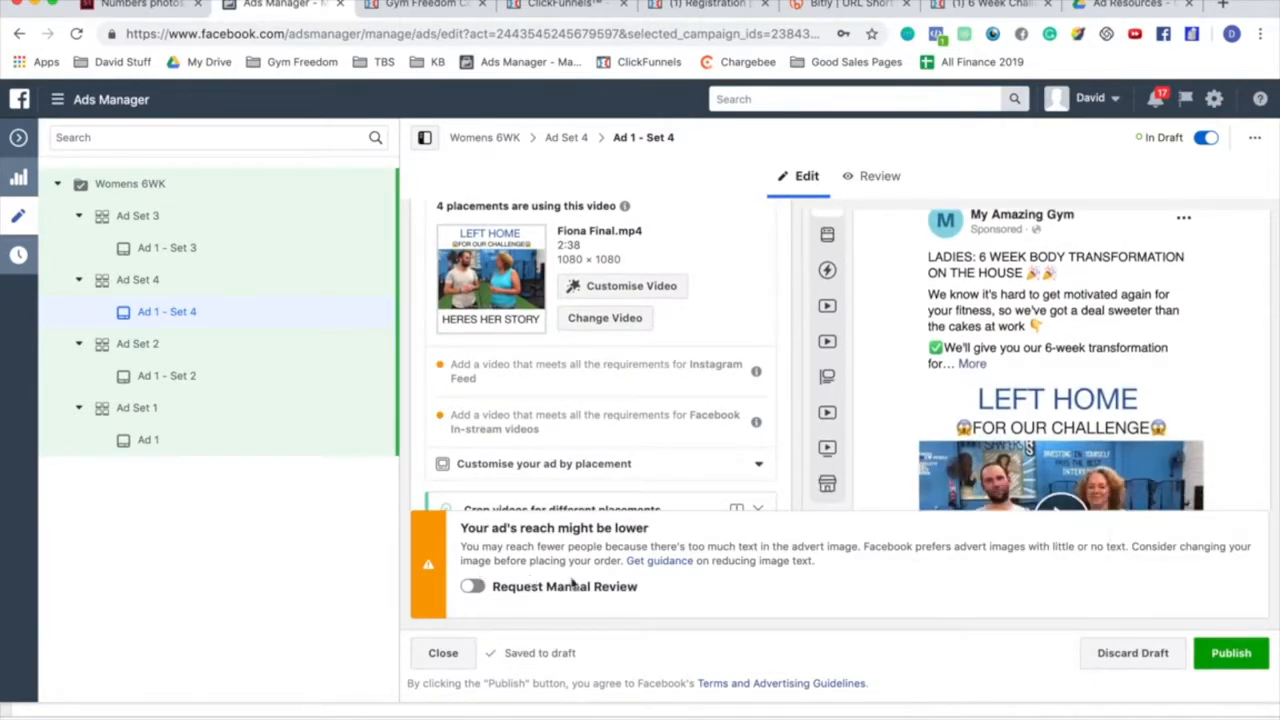
scroll(1055, 360, "down", 3)
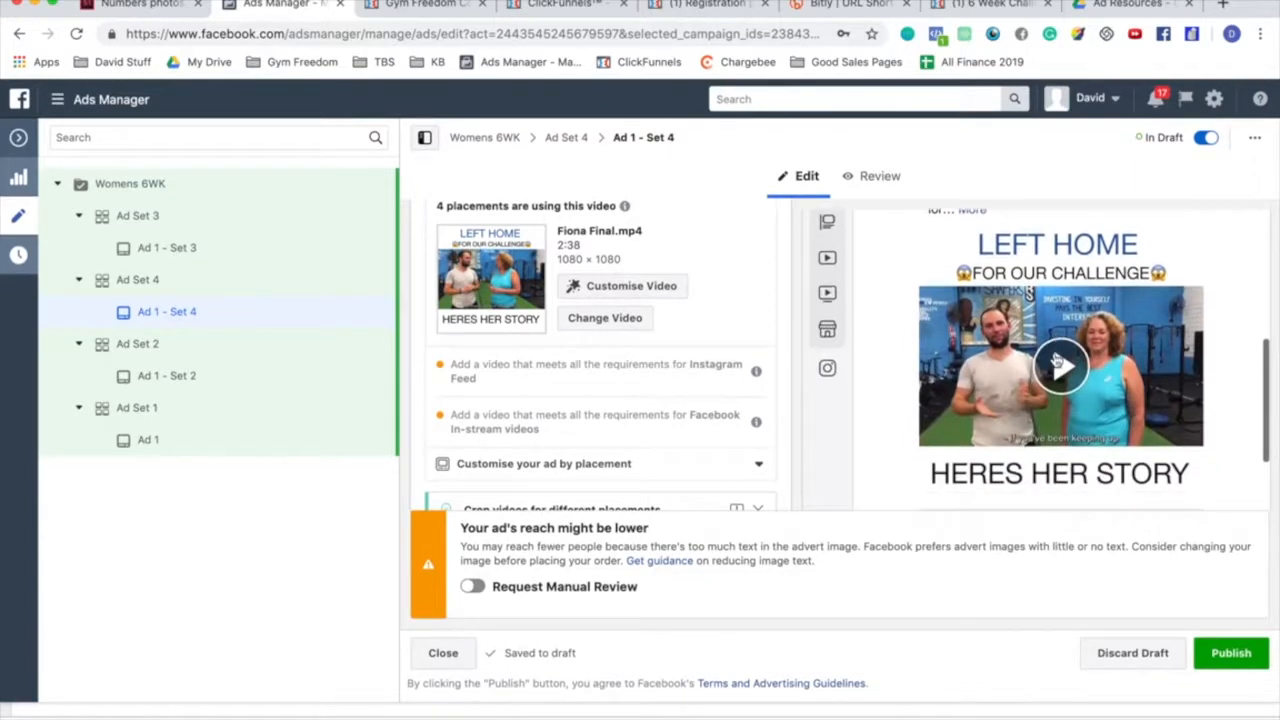
scroll(1055, 360, "up", 4)
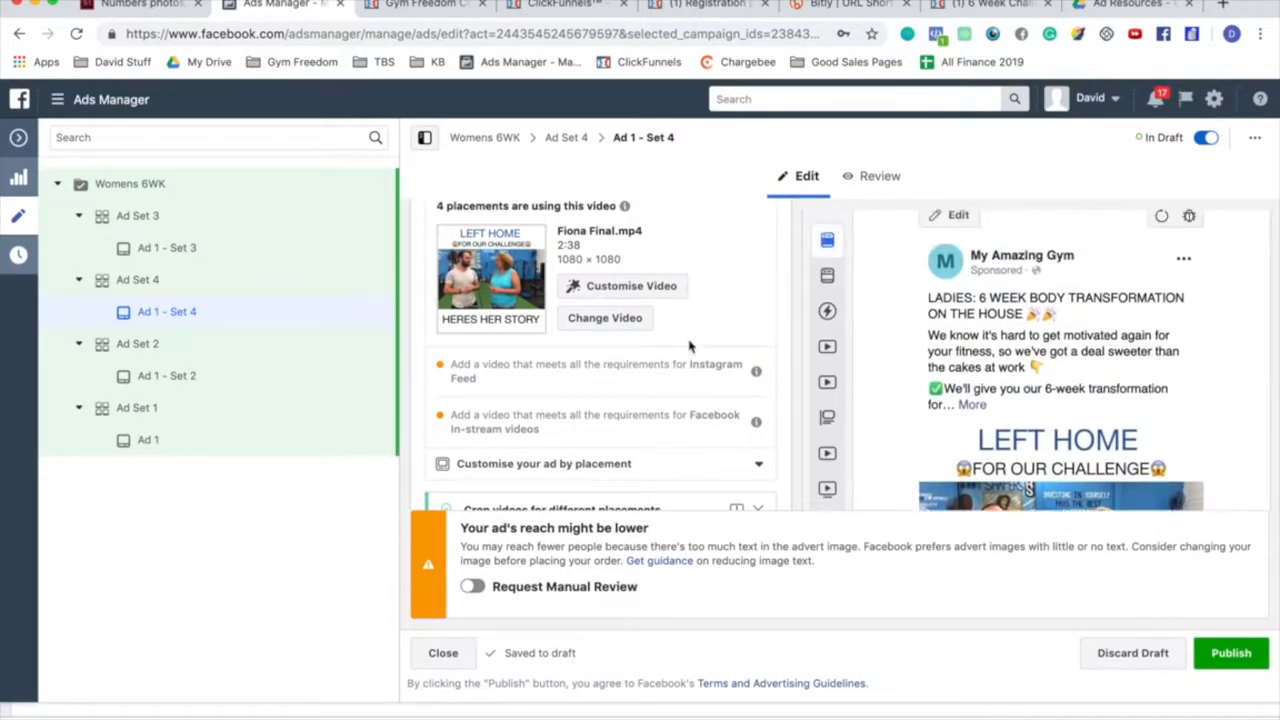
scroll(690, 345, "down", 5)
scroll(688, 345, "down", 10)
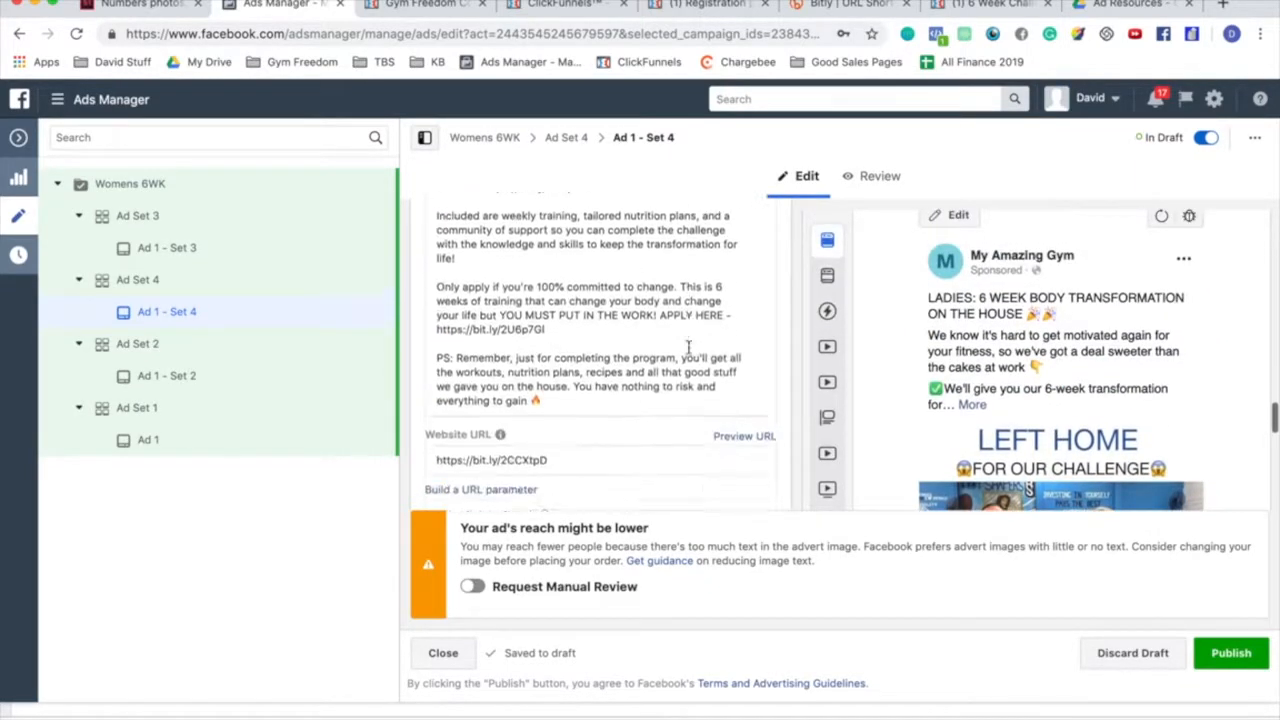
scroll(688, 347, "up", 2)
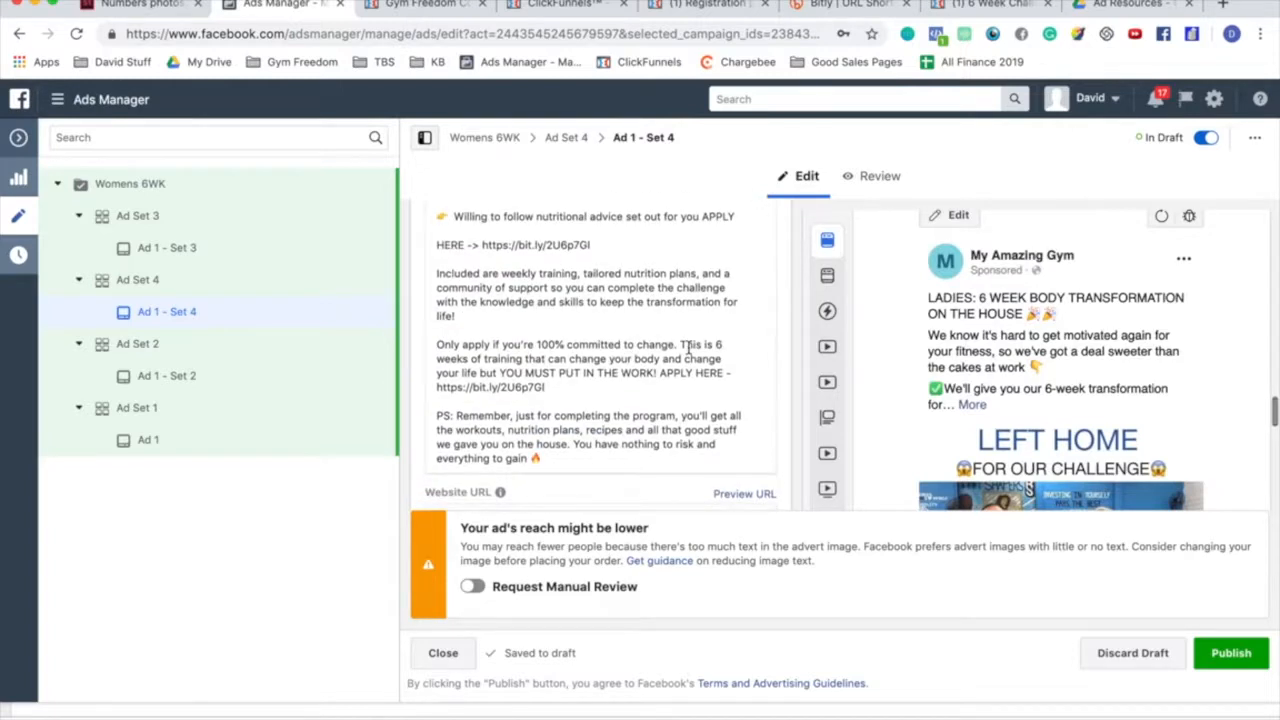
scroll(688, 347, "down", 2)
triple_click(557, 346)
key("super+c")
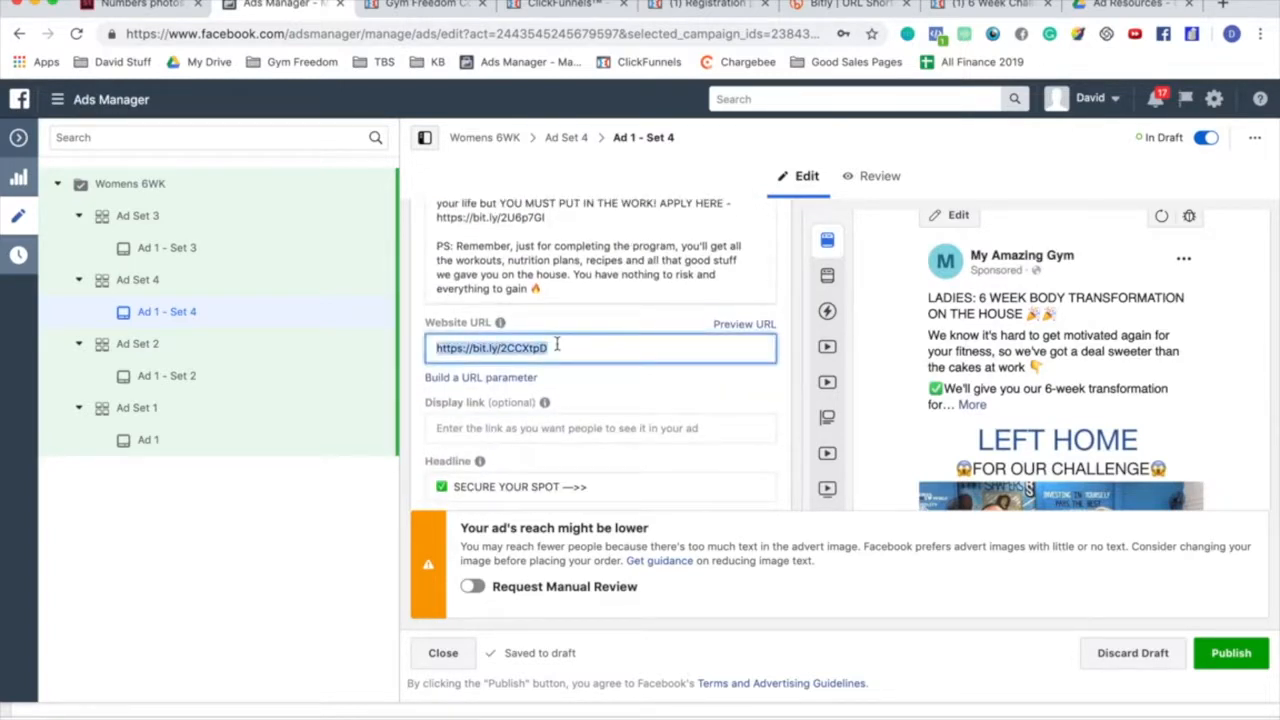
scroll(557, 346, "up", 2)
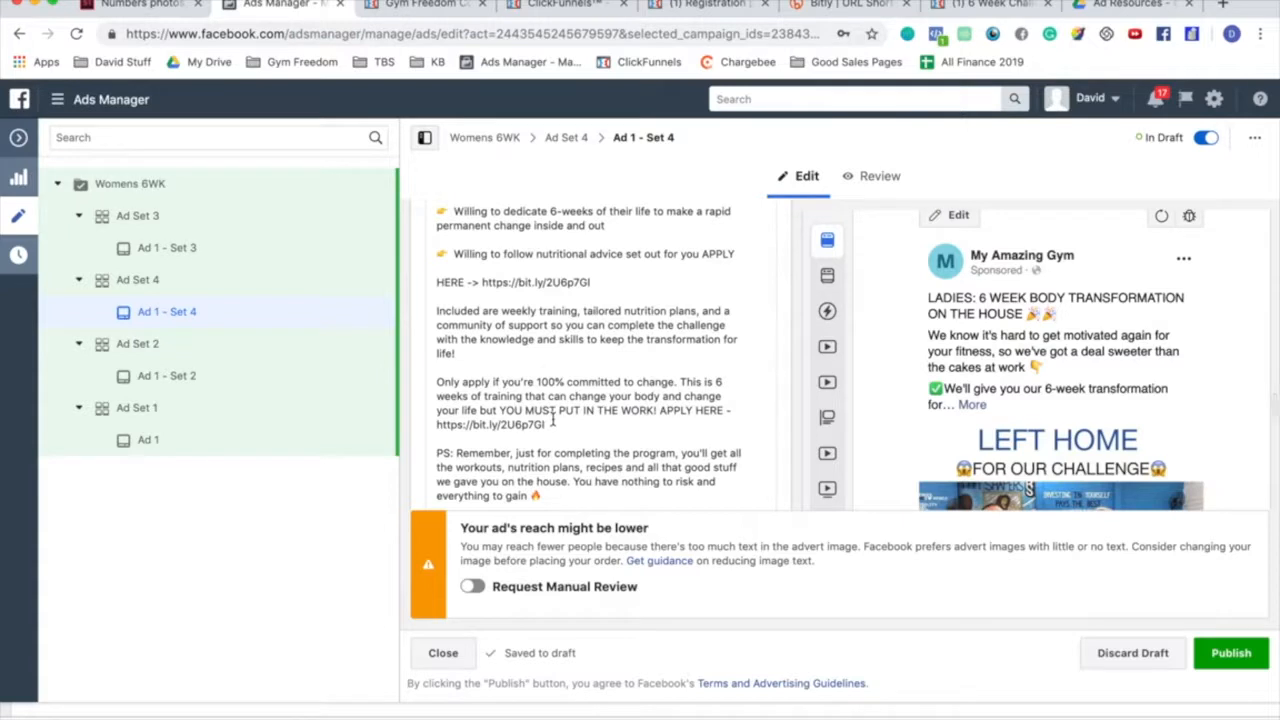
left_click_drag(556, 428, 440, 424)
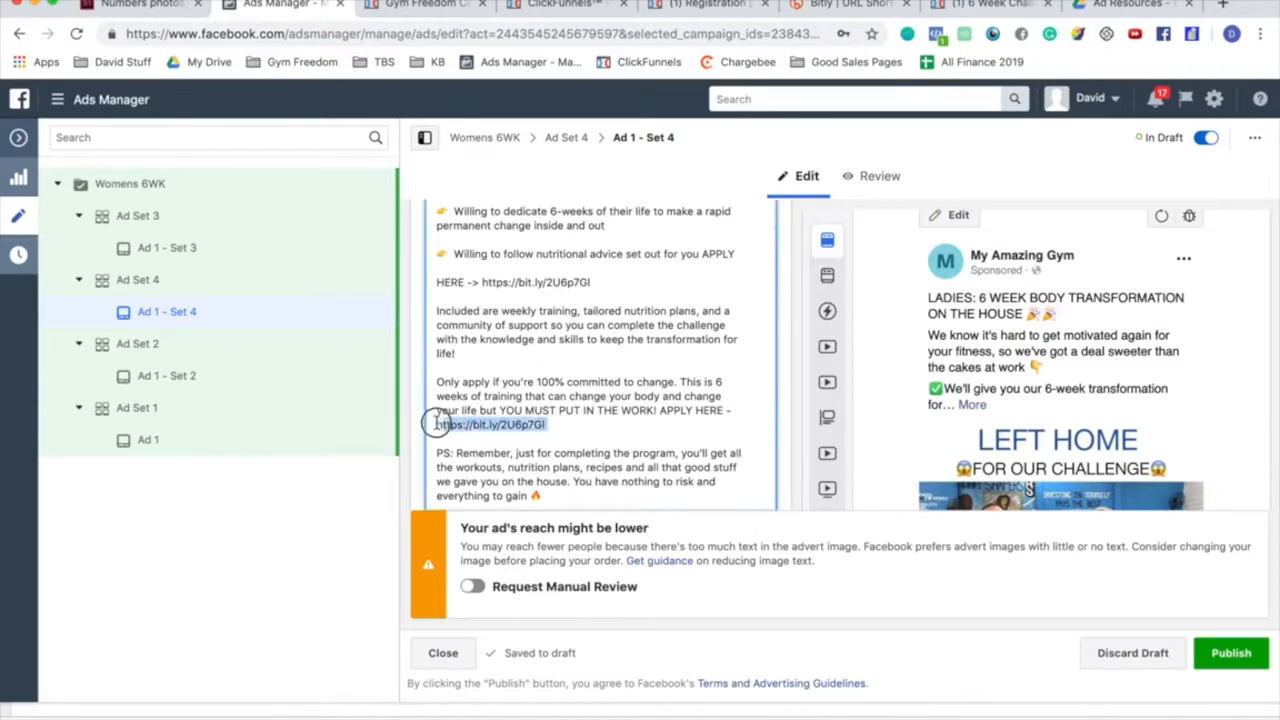
key("super+v")
scroll(566, 325, "up", 1)
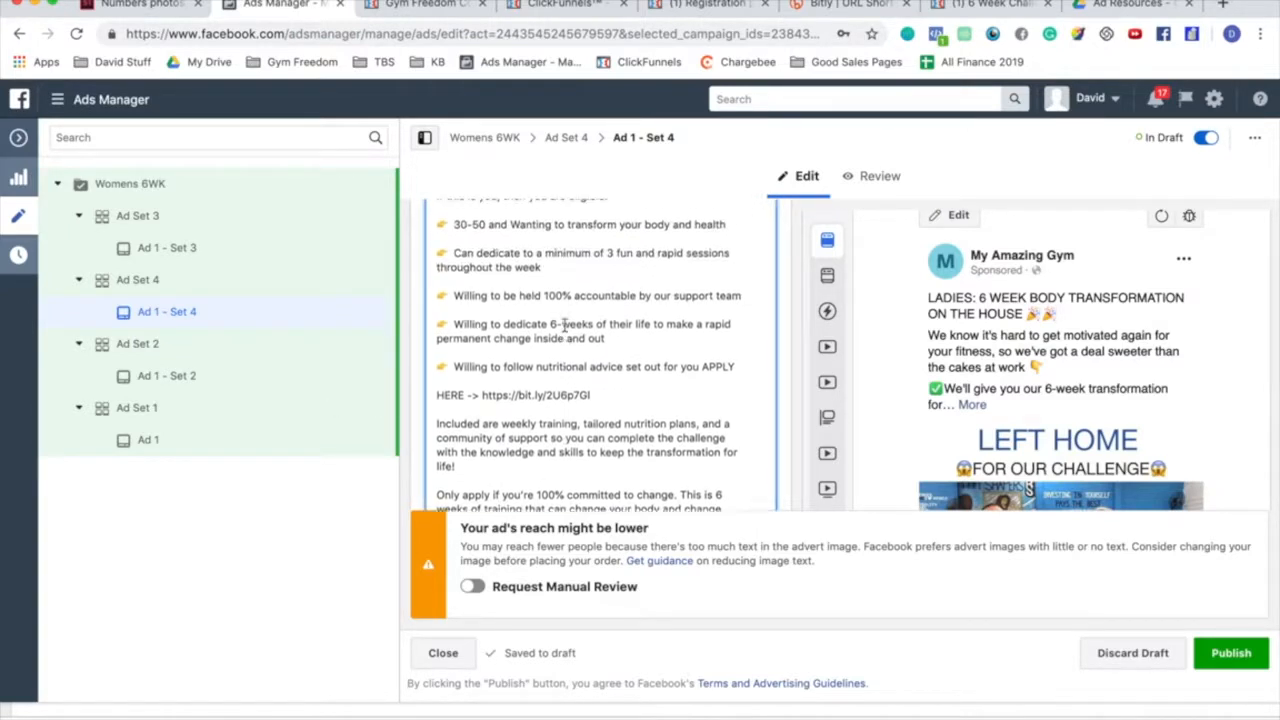
left_click_drag(592, 396, 483, 396)
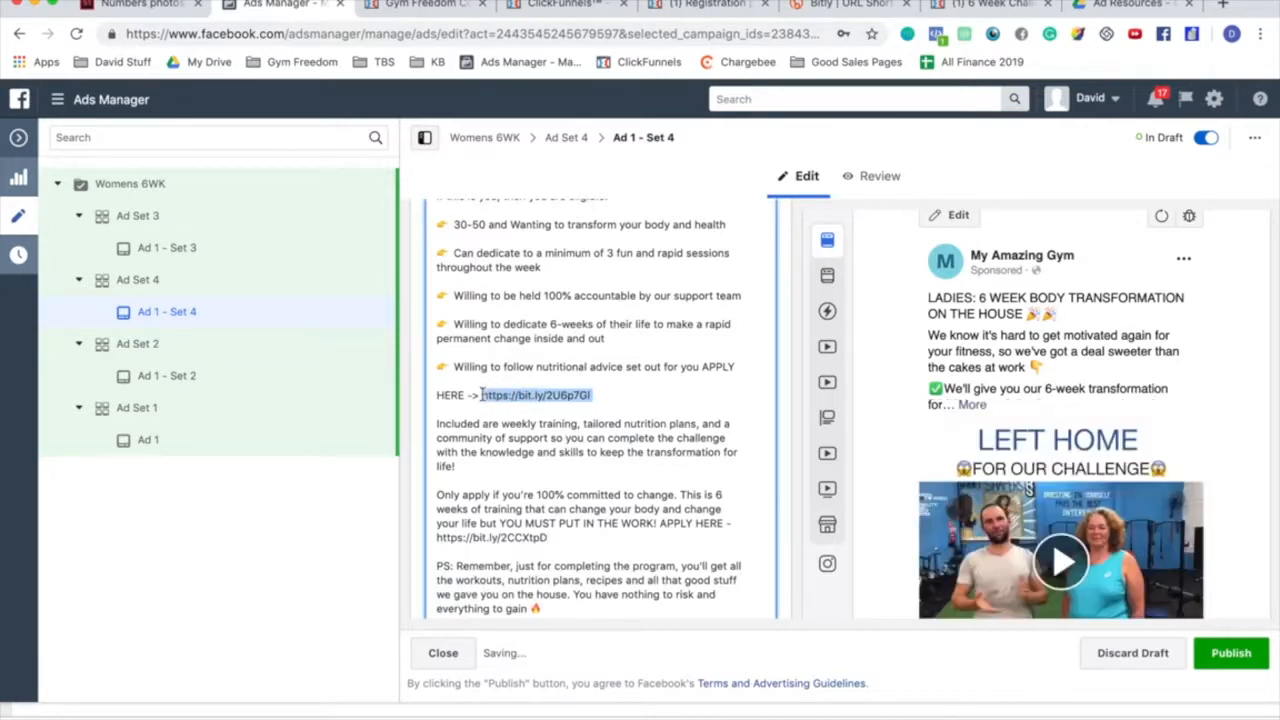
key("super+v")
scroll(560, 318, "up", 2)
scroll(560, 318, "up", 5)
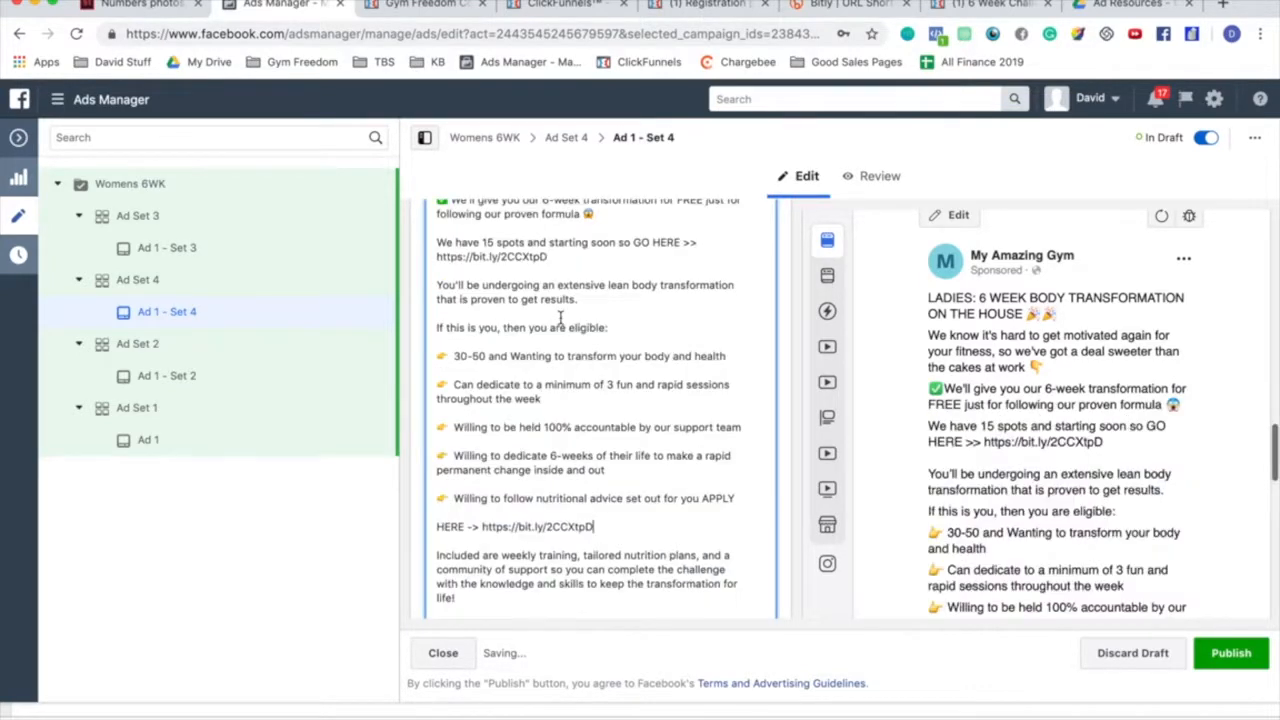
left_click(177, 248)
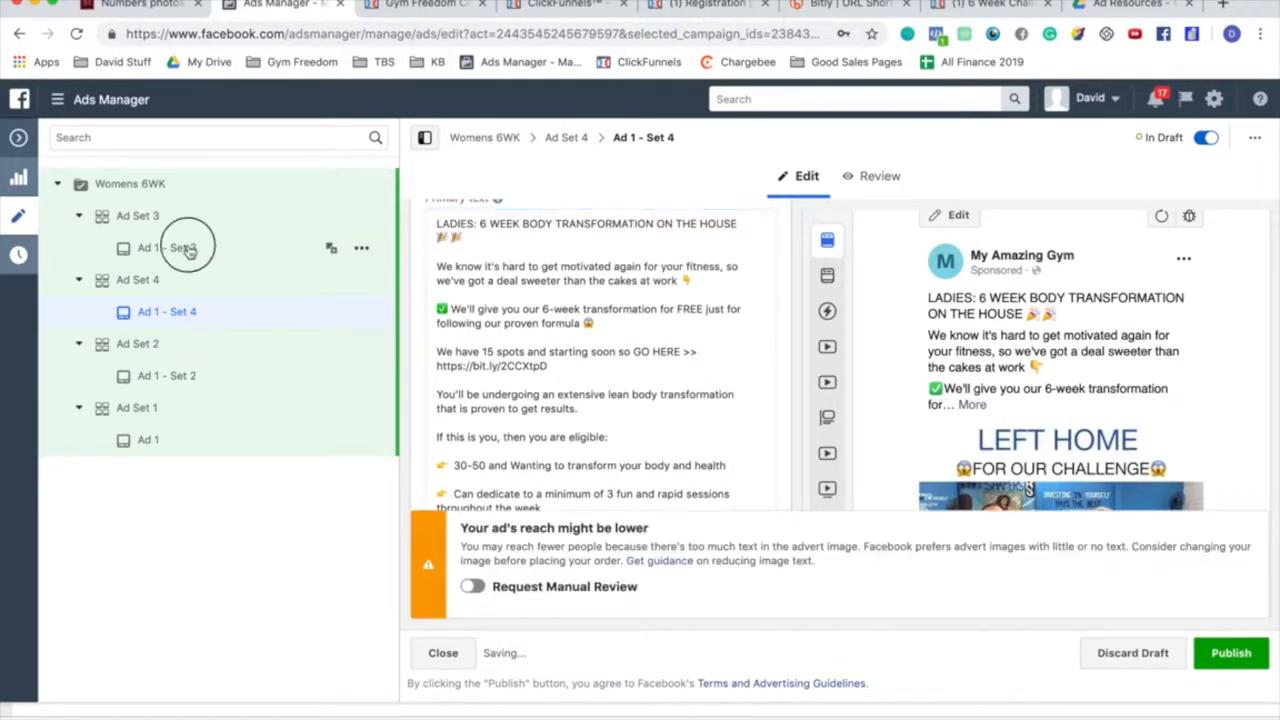
scroll(560, 355, "down", 3)
scroll(560, 355, "down", 2)
left_click_drag(592, 440, 483, 441)
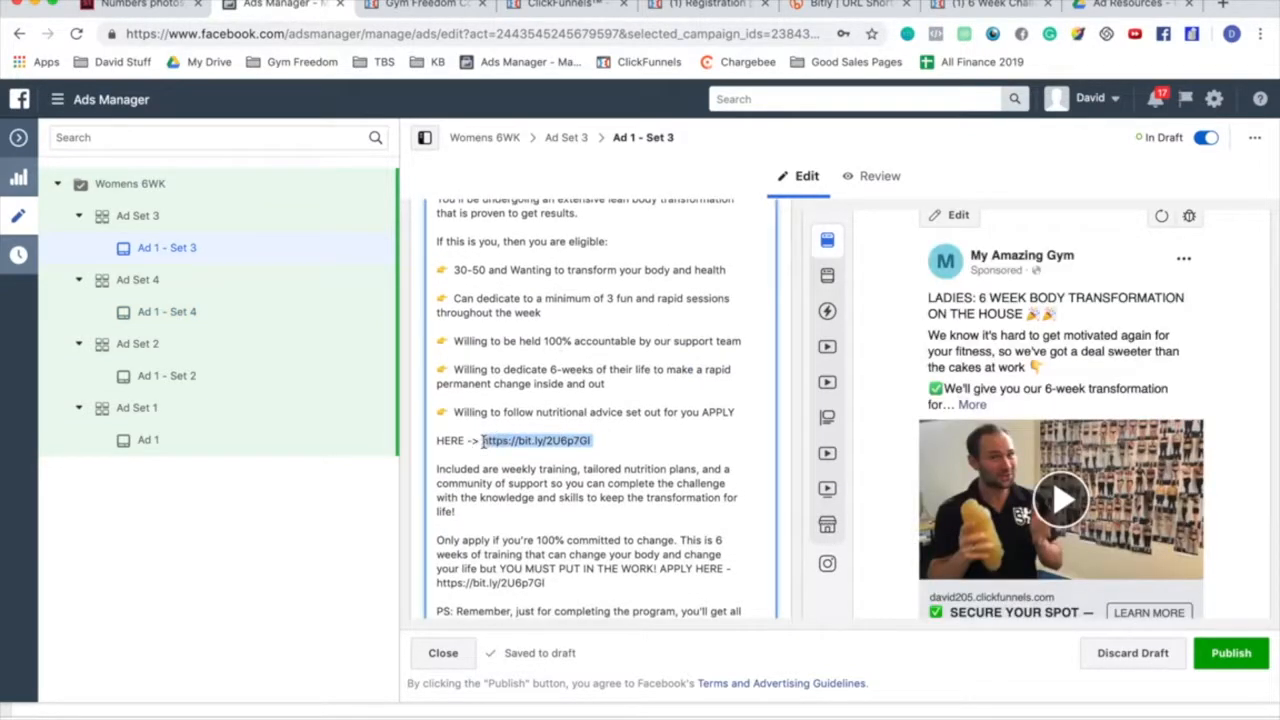
key("ctrl+v")
scroll(486, 440, "down", 3)
left_click_drag(546, 412, 437, 413)
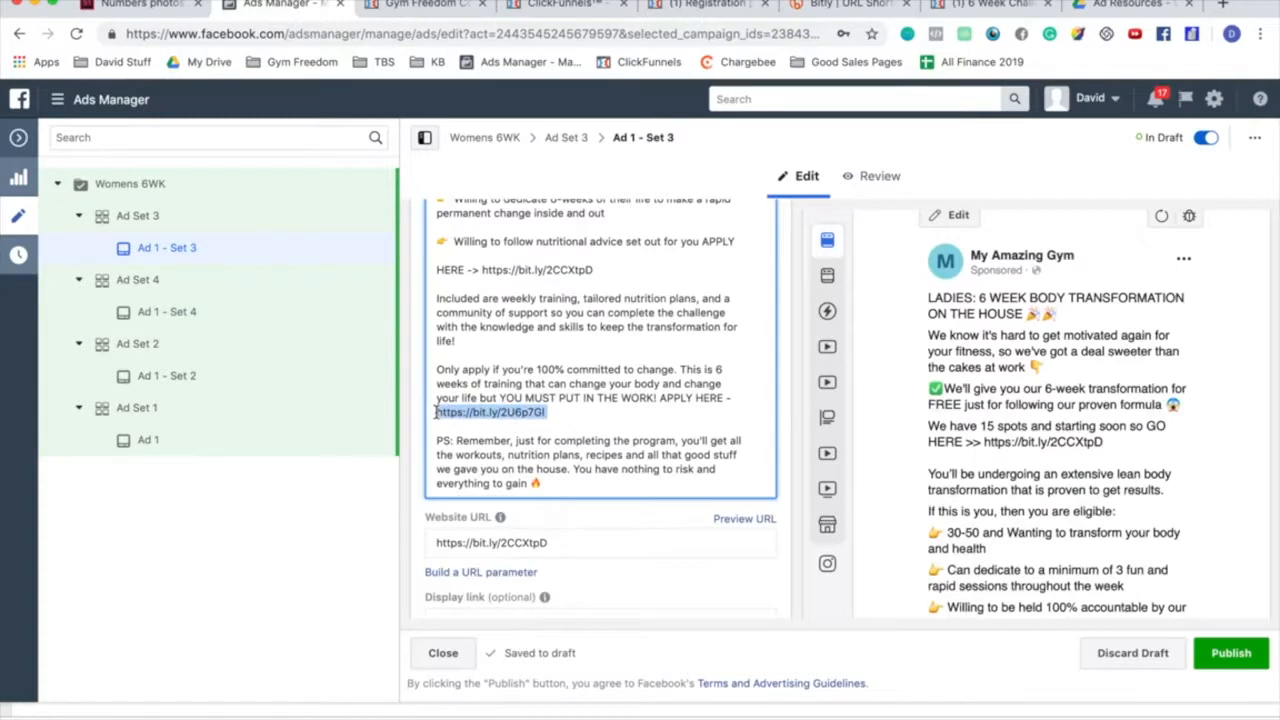
key("ctrl+v")
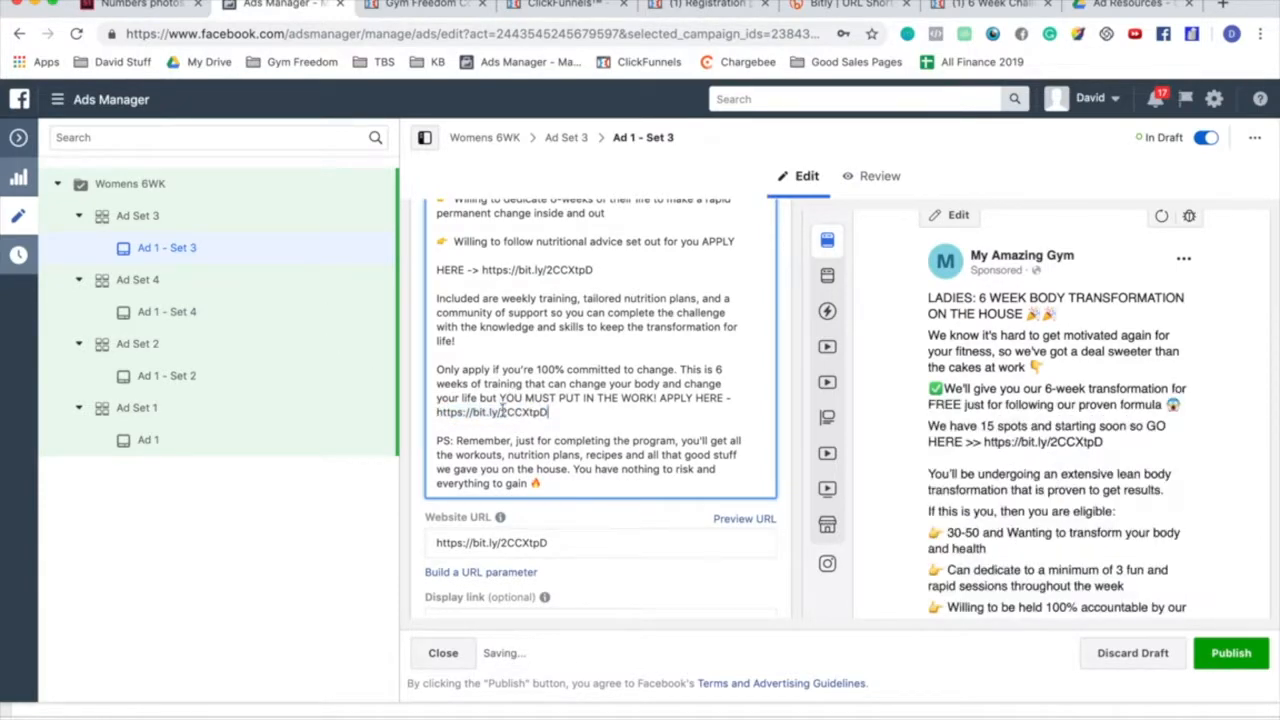
Step: Check the Ad 1 - Set 3 link against the shortened URLs on Bitly, then review Ad 1 - Set 4's text and preview in Ads Manager
scroll(513, 543, "up", 3)
triple_click(491, 572)
scroll(500, 571, "down", 1)
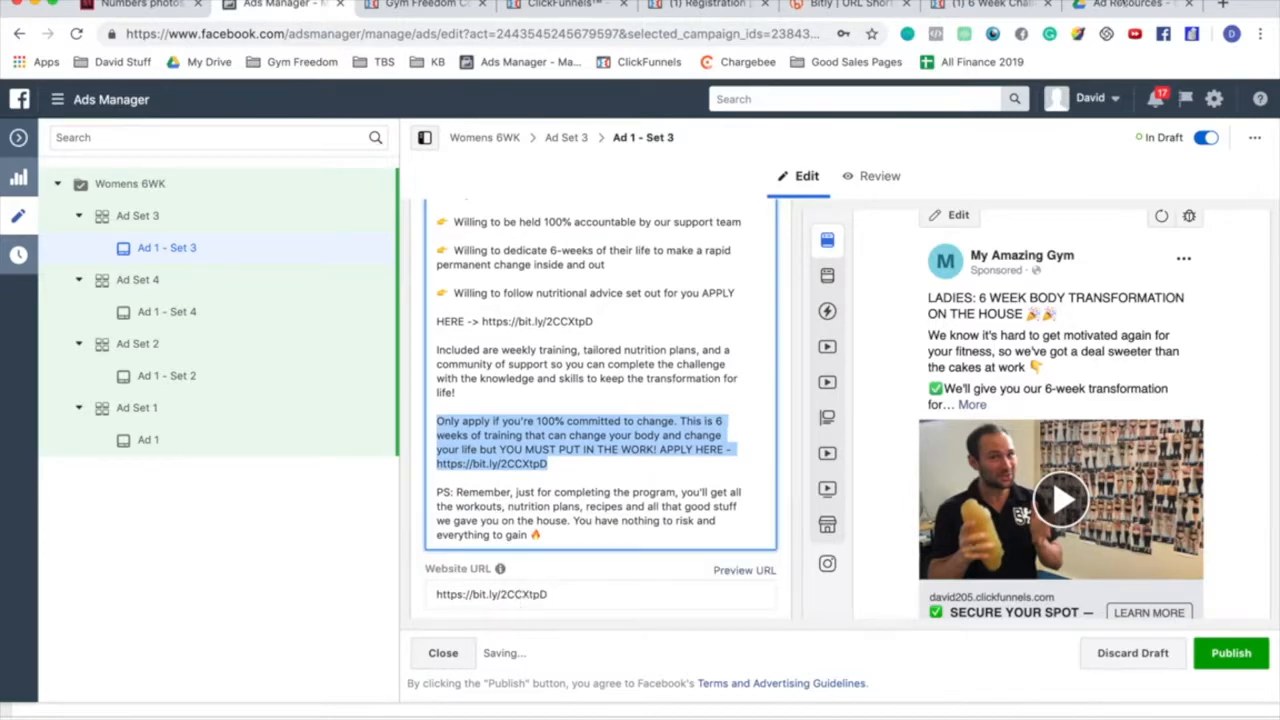
left_click(829, 10)
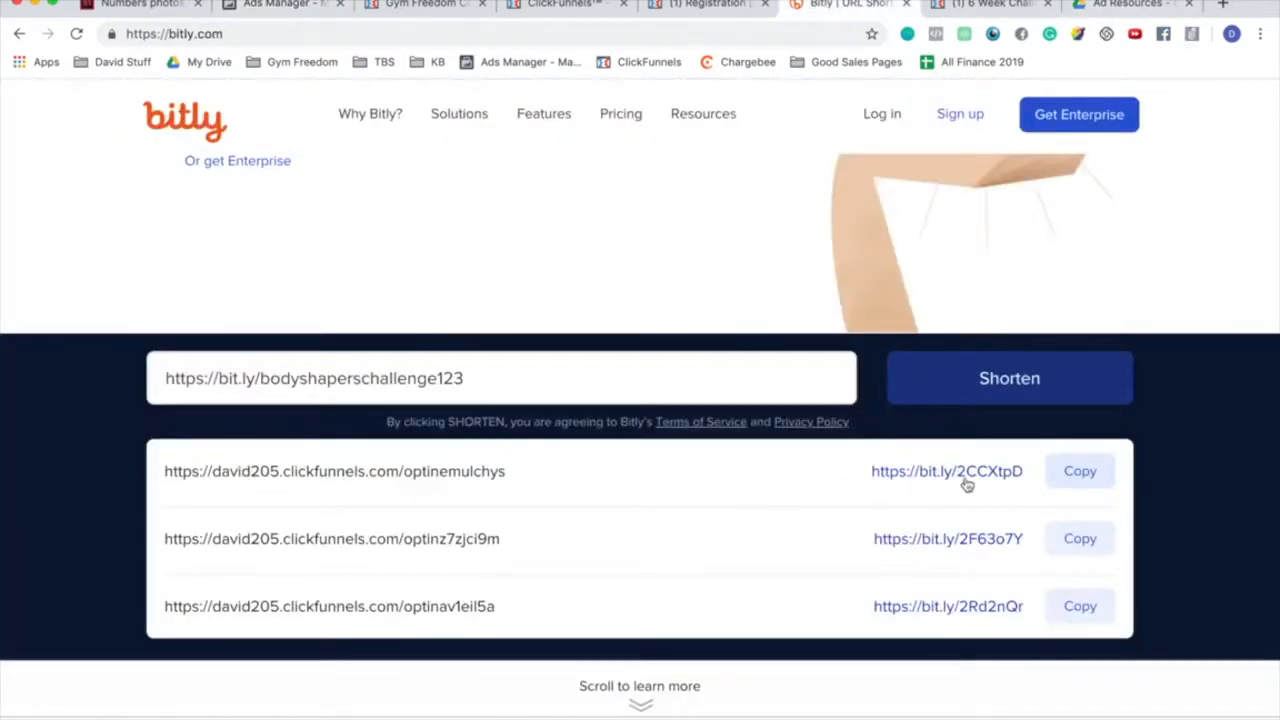
left_click(320, 6)
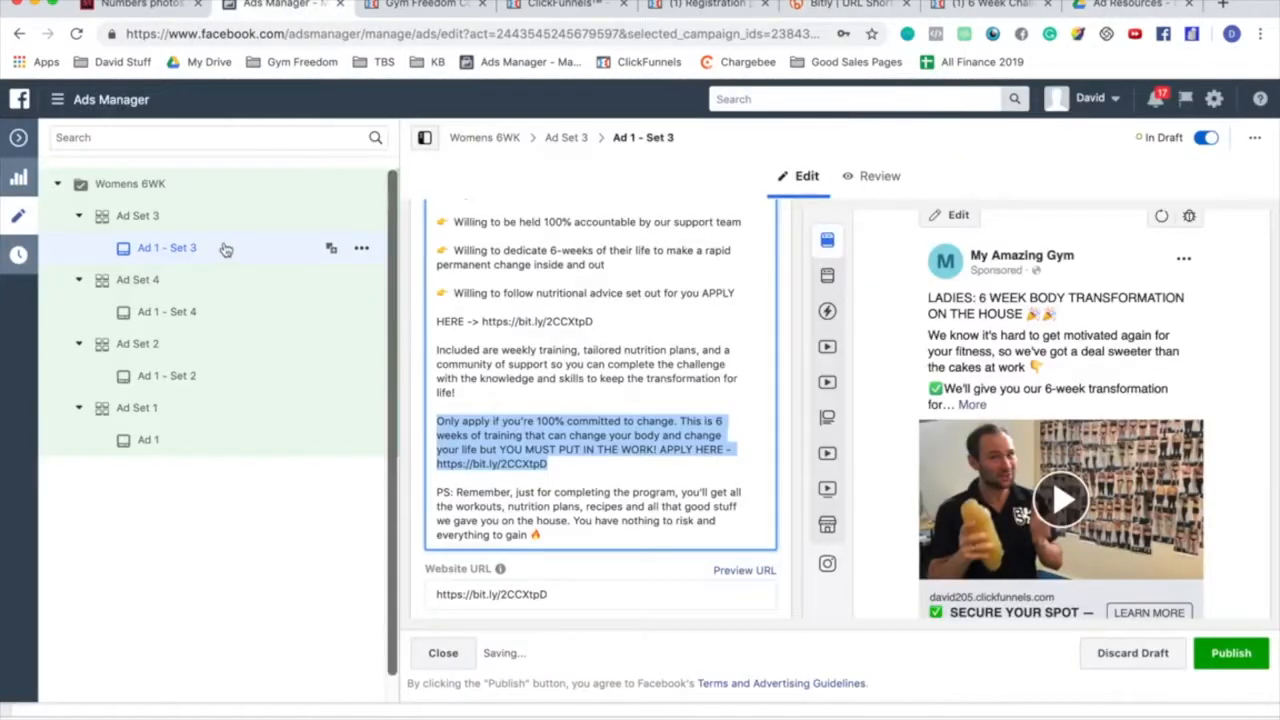
left_click(167, 312)
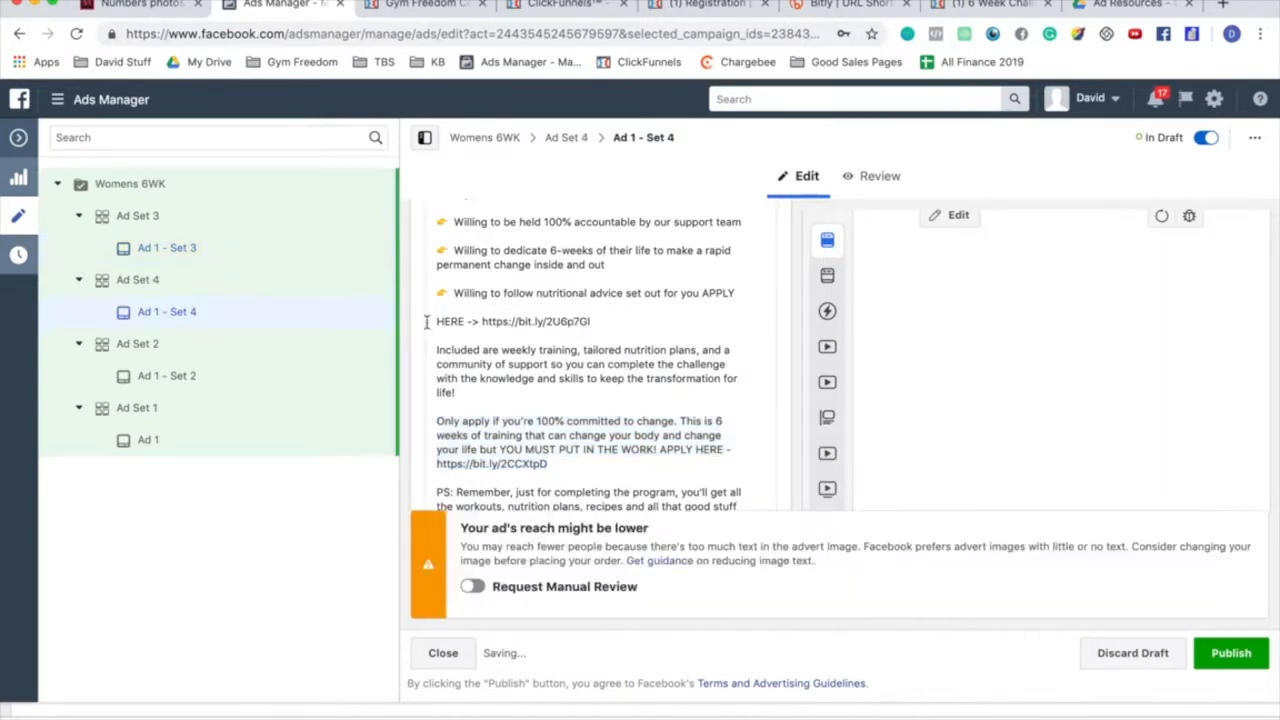
scroll(960, 345, "down", 3)
scroll(1020, 385, "up", 2)
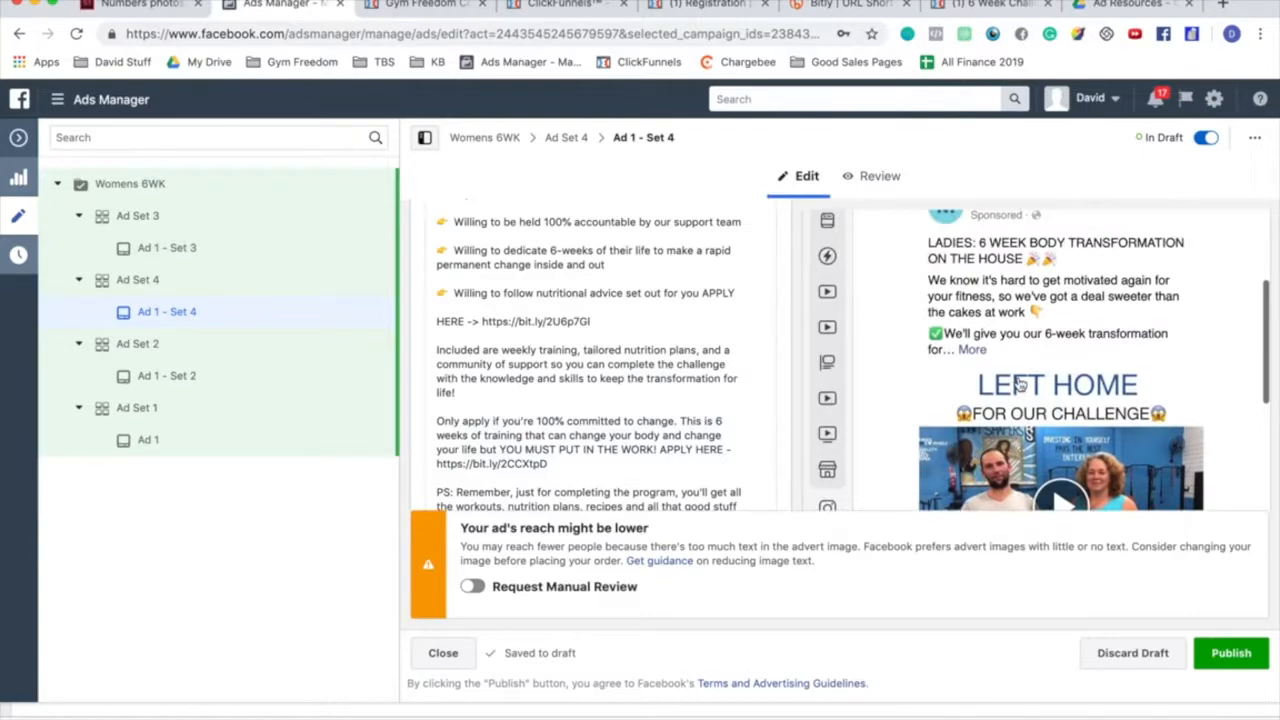
Step: Switch to the GF_Ad challenge Resources document in Pages, select the complete Ad #5 copy text, and return to Ads Manager
key("ctrl+Up")
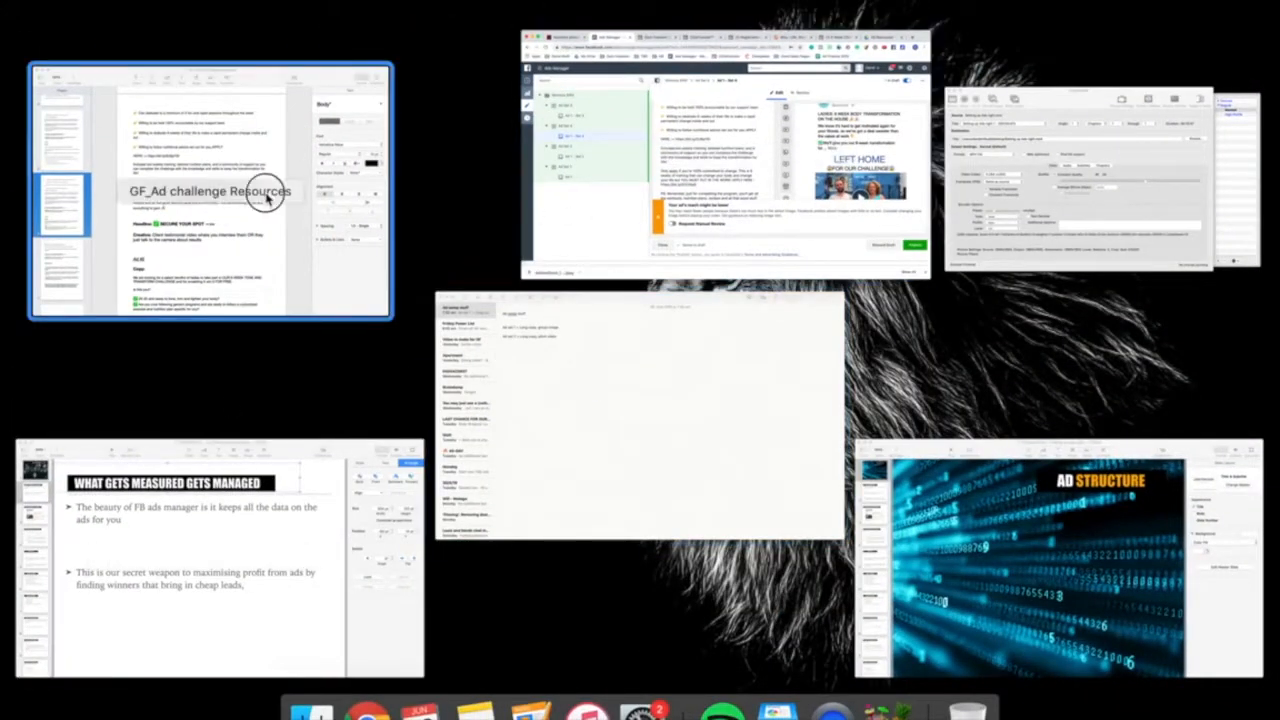
left_click(271, 192)
scroll(505, 287, "down", 10)
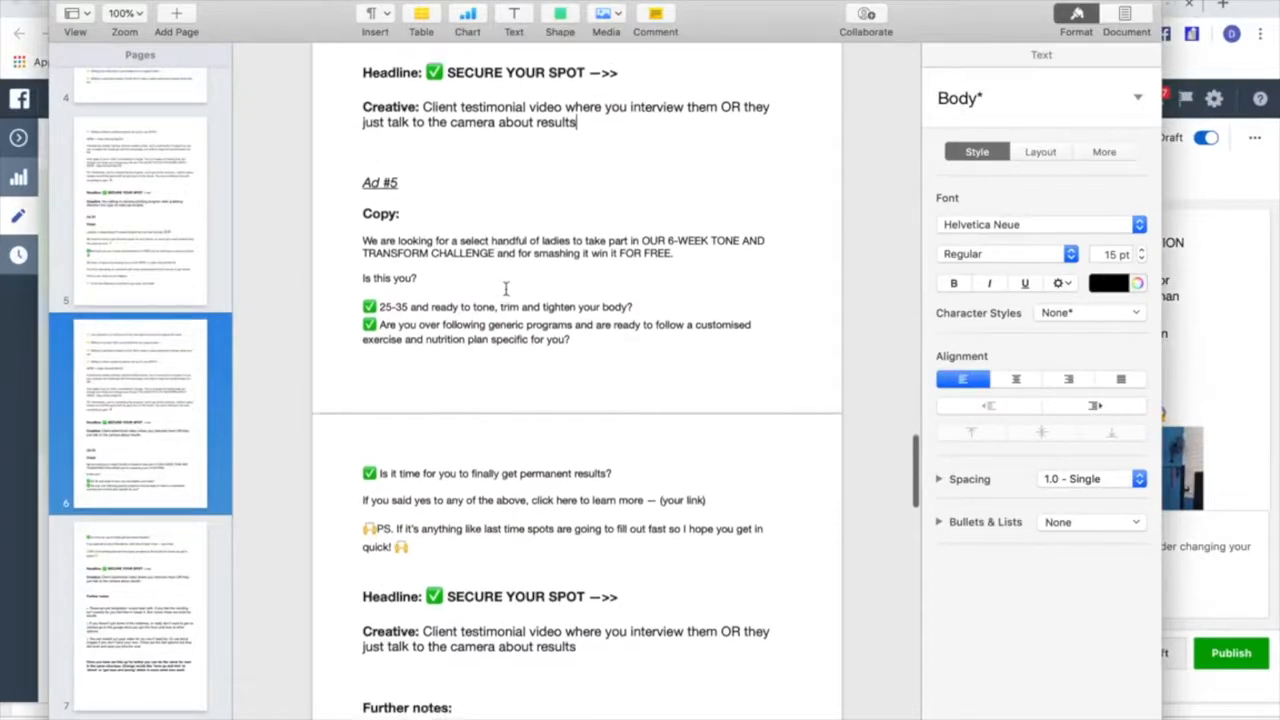
scroll(425, 517, "down", 2)
scroll(425, 517, "up", 2)
left_click_drag(412, 531, 357, 228)
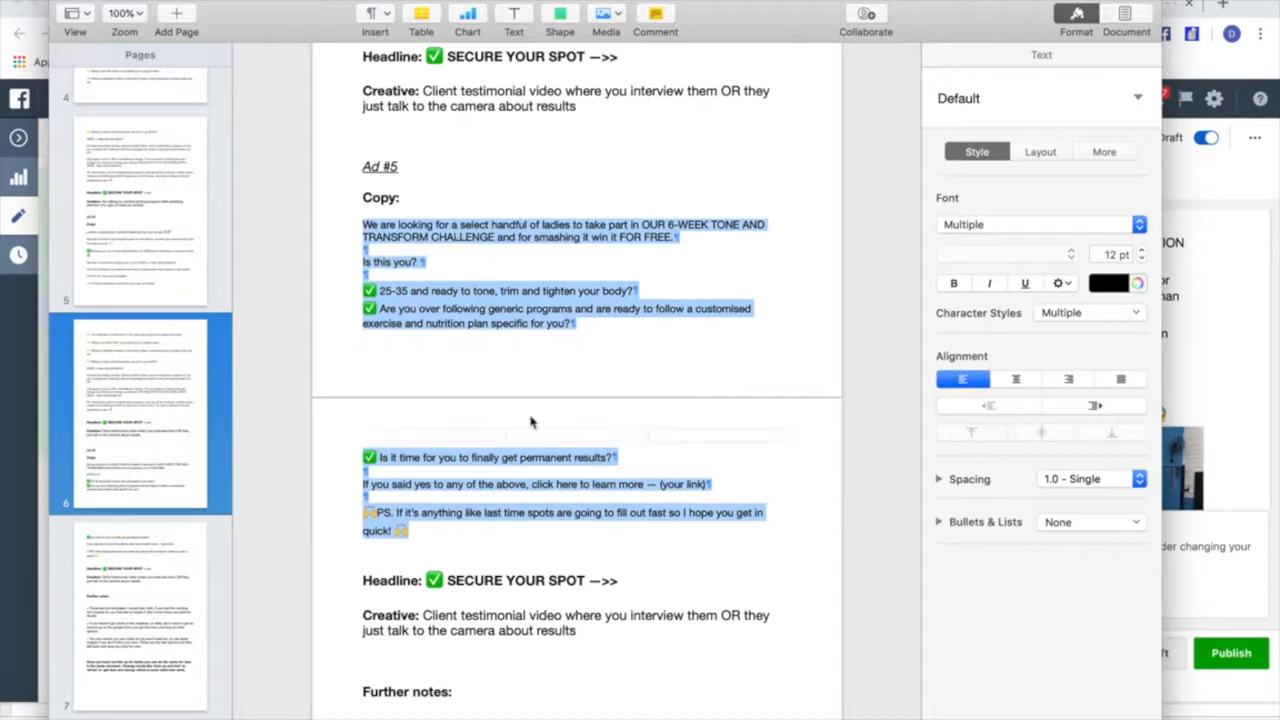
left_click(1228, 277)
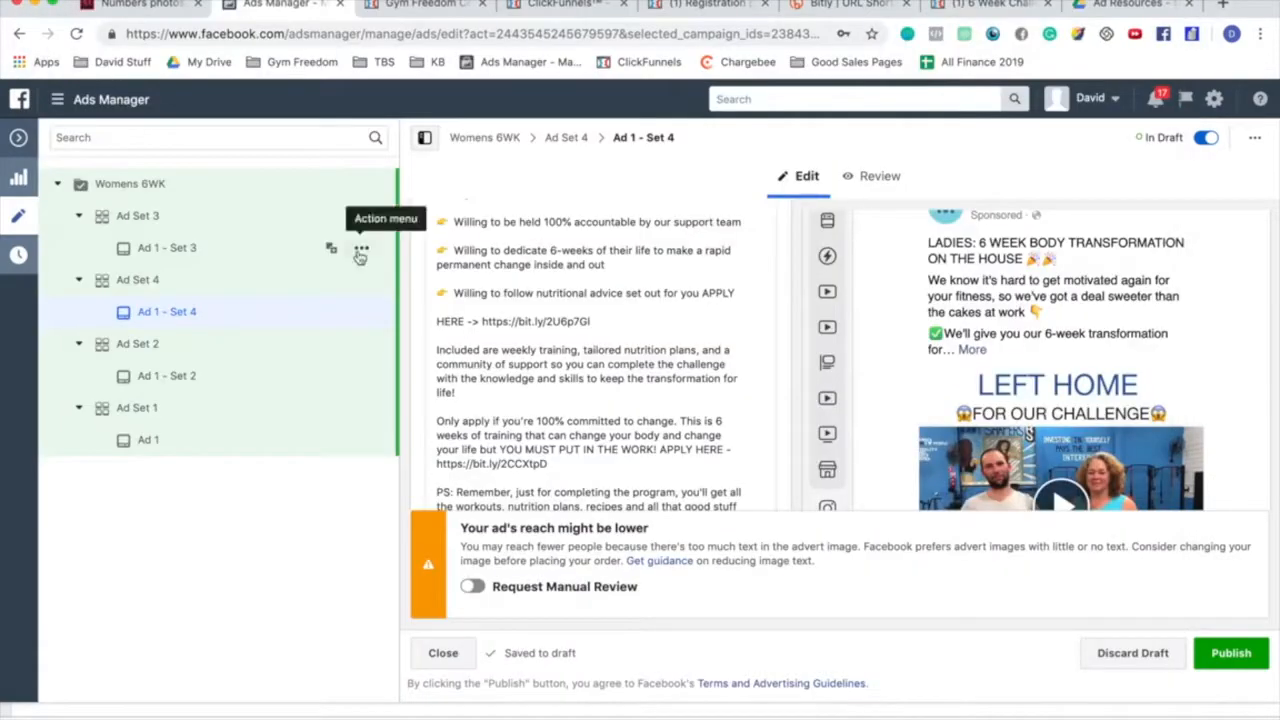
Step: Return to the ad sets list and try to duplicate Ad Set 4 within its original campaign
left_click(31, 147)
left_click(691, 385)
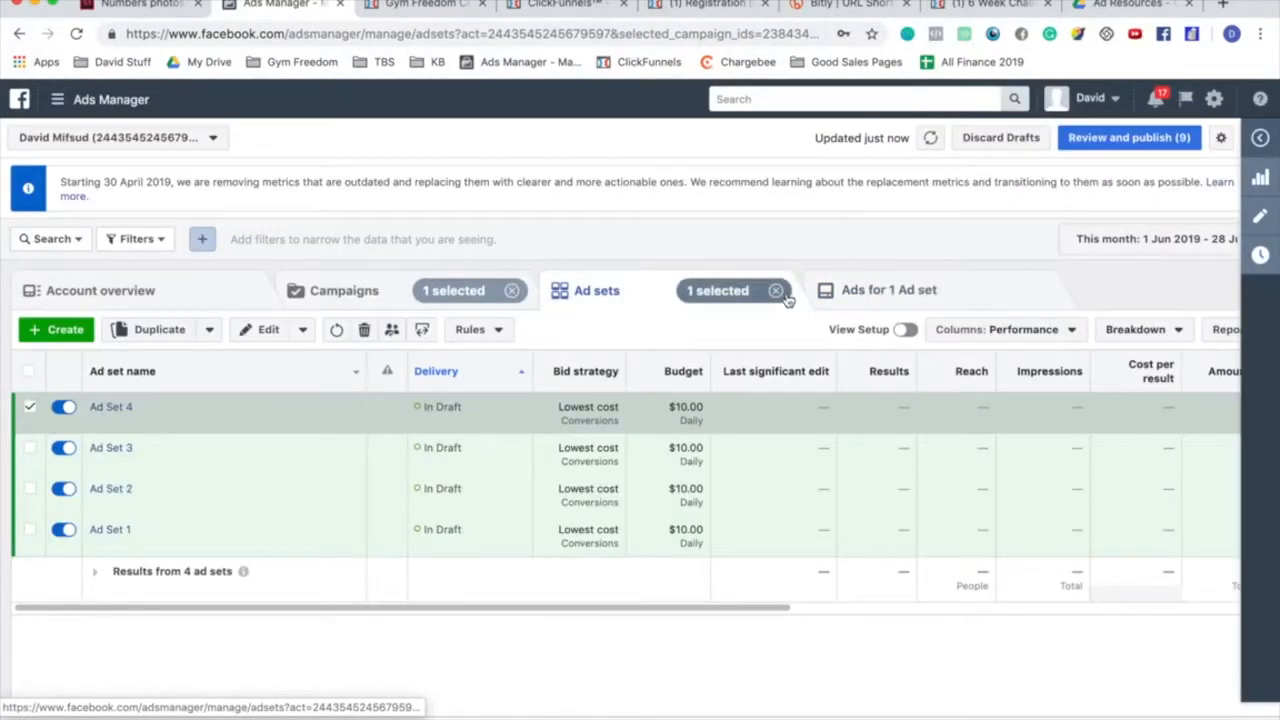
left_click(232, 423)
left_click(860, 512)
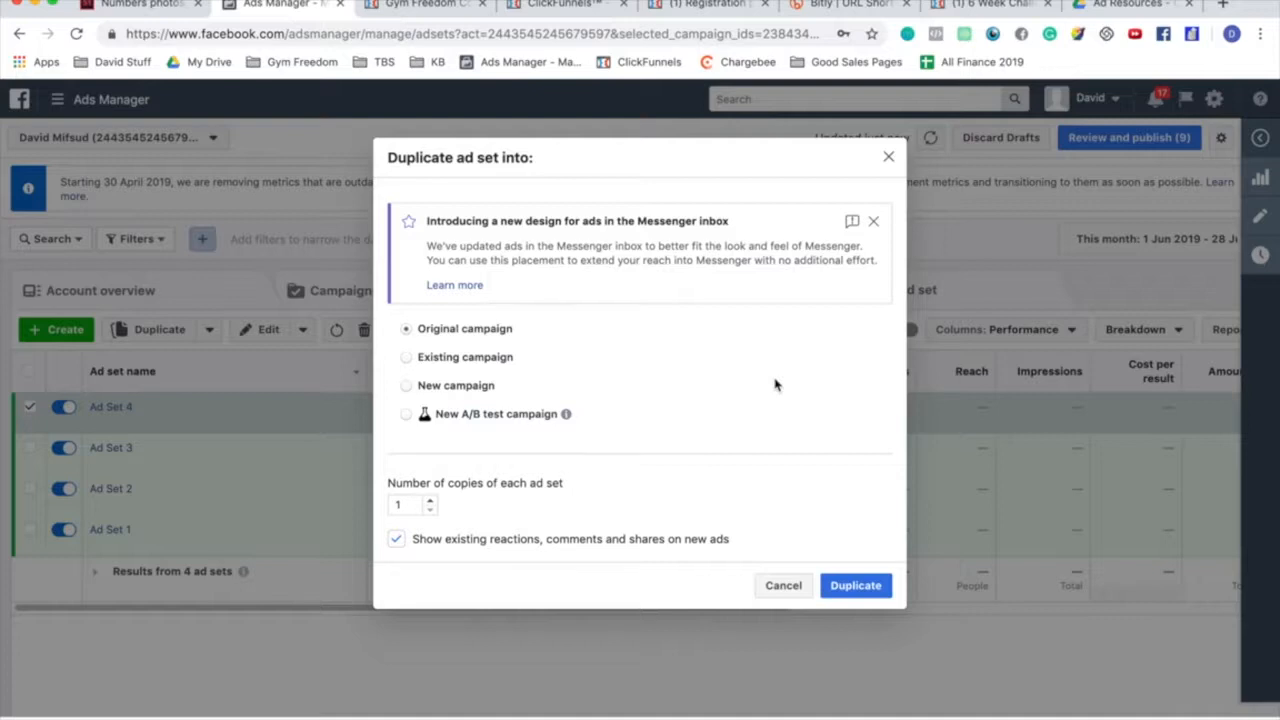
left_click(858, 592)
left_click(781, 586)
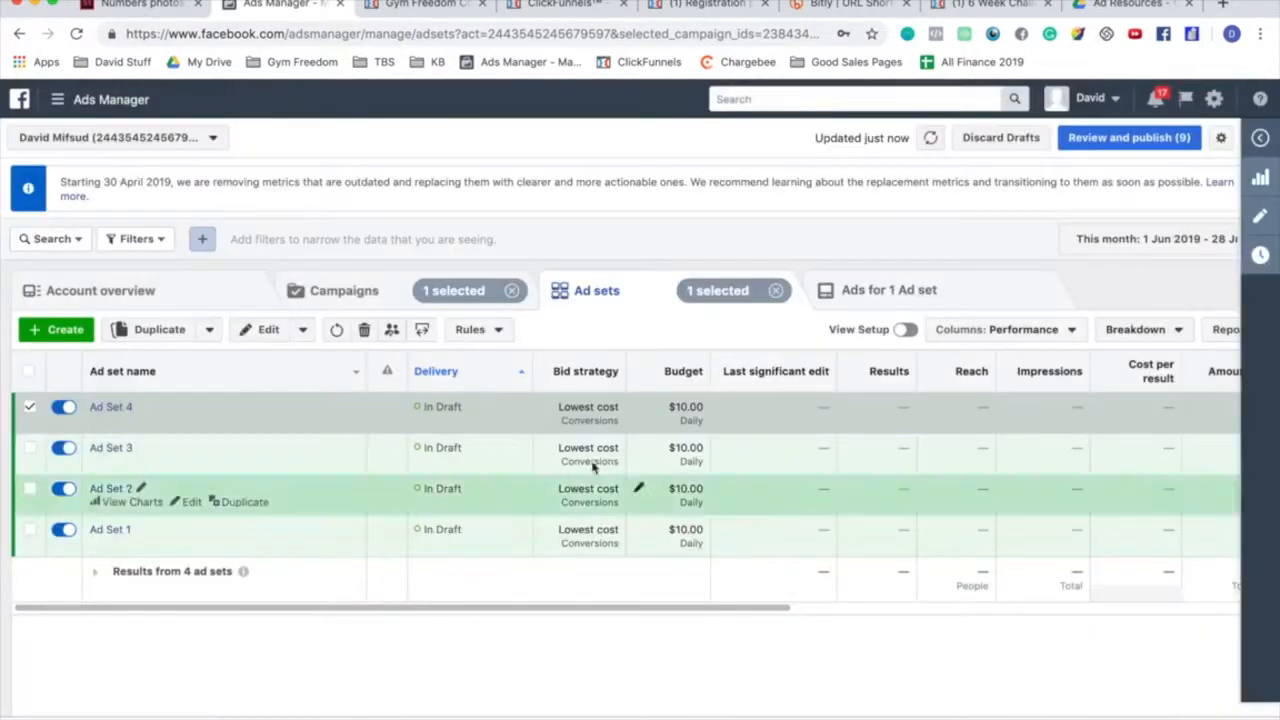
Step: Retry duplicating Ad Set 4 once, into the original campaign and into the existing Womens 6WK campaign
left_click(243, 420)
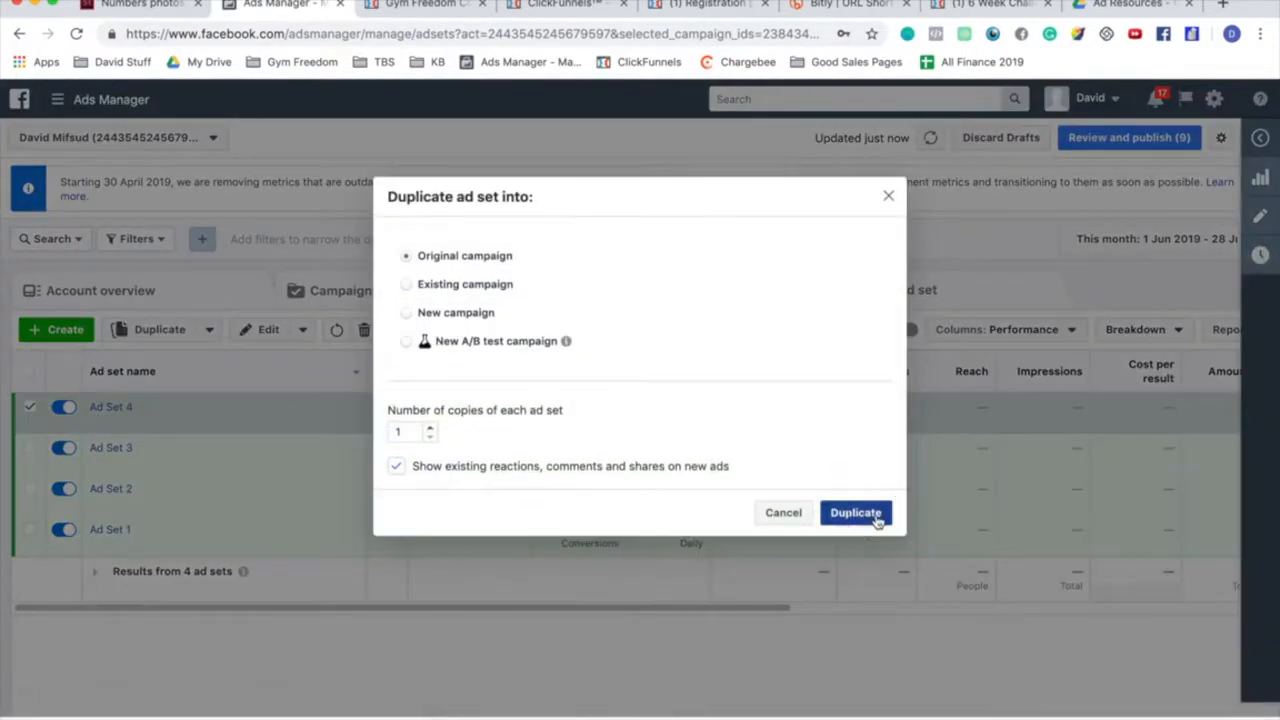
left_click(876, 516)
left_click(432, 428)
left_click(433, 438)
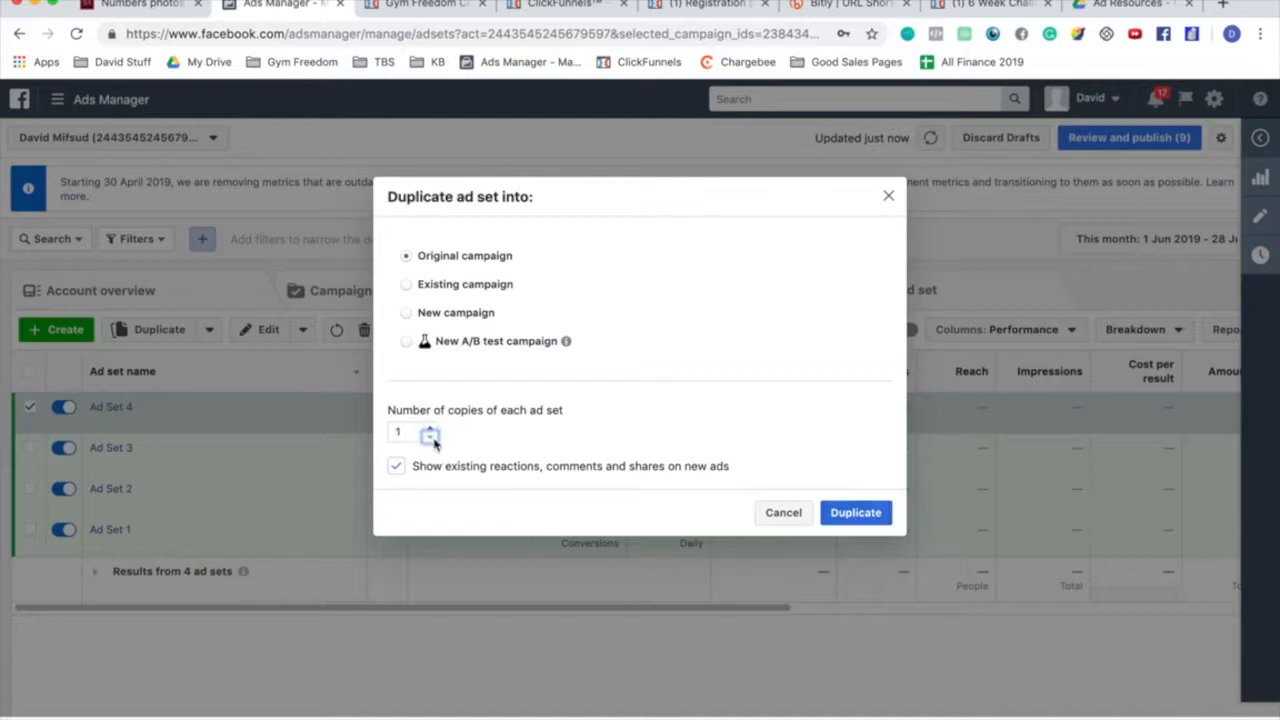
left_click(866, 516)
left_click(408, 288)
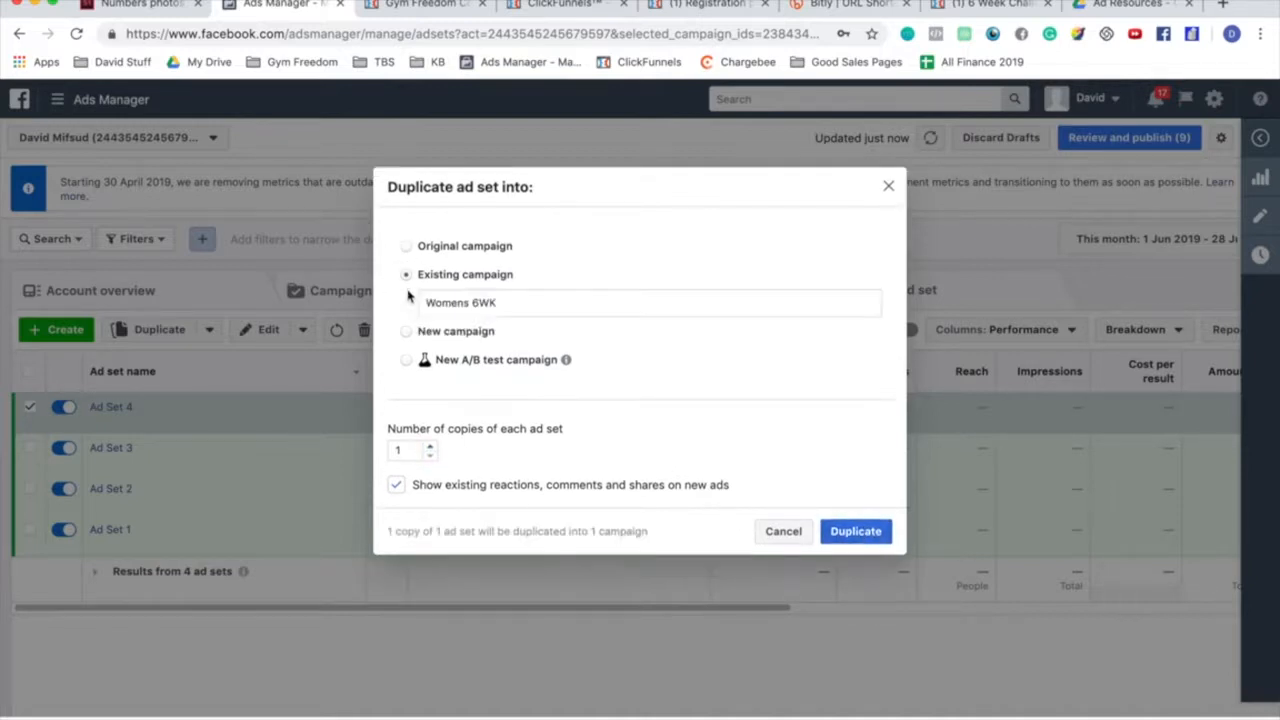
left_click(875, 533)
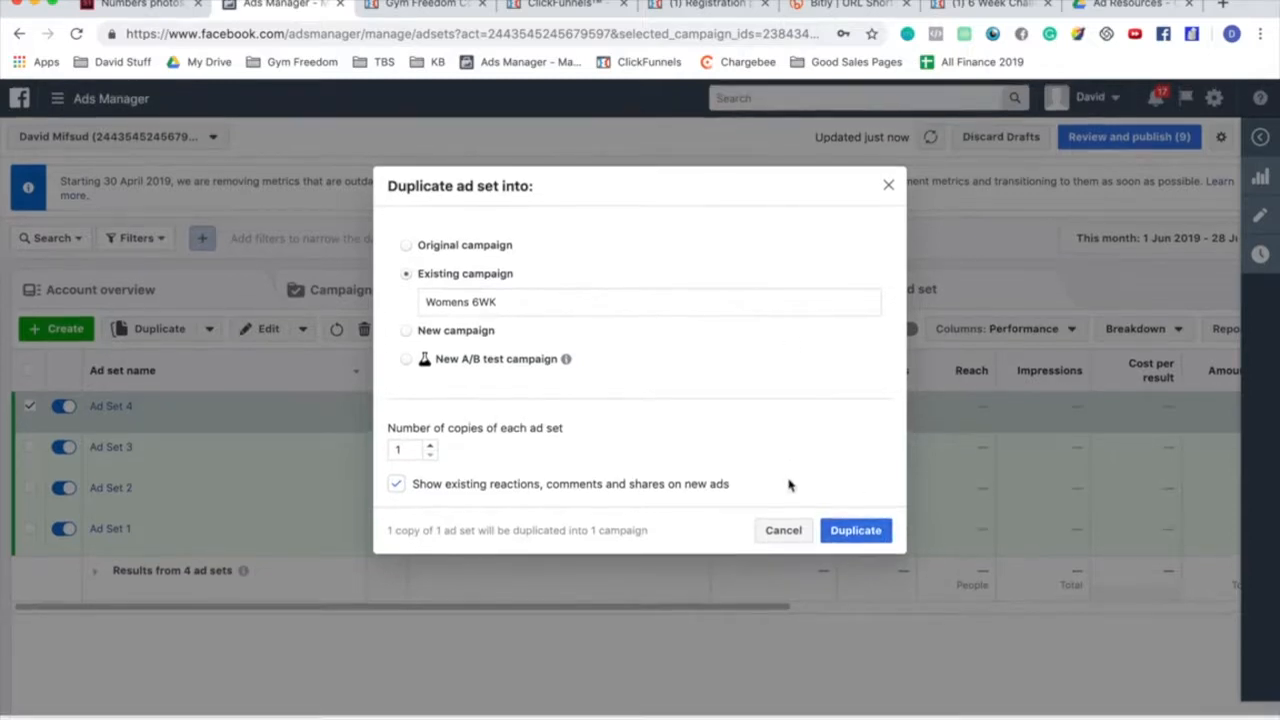
left_click(406, 247)
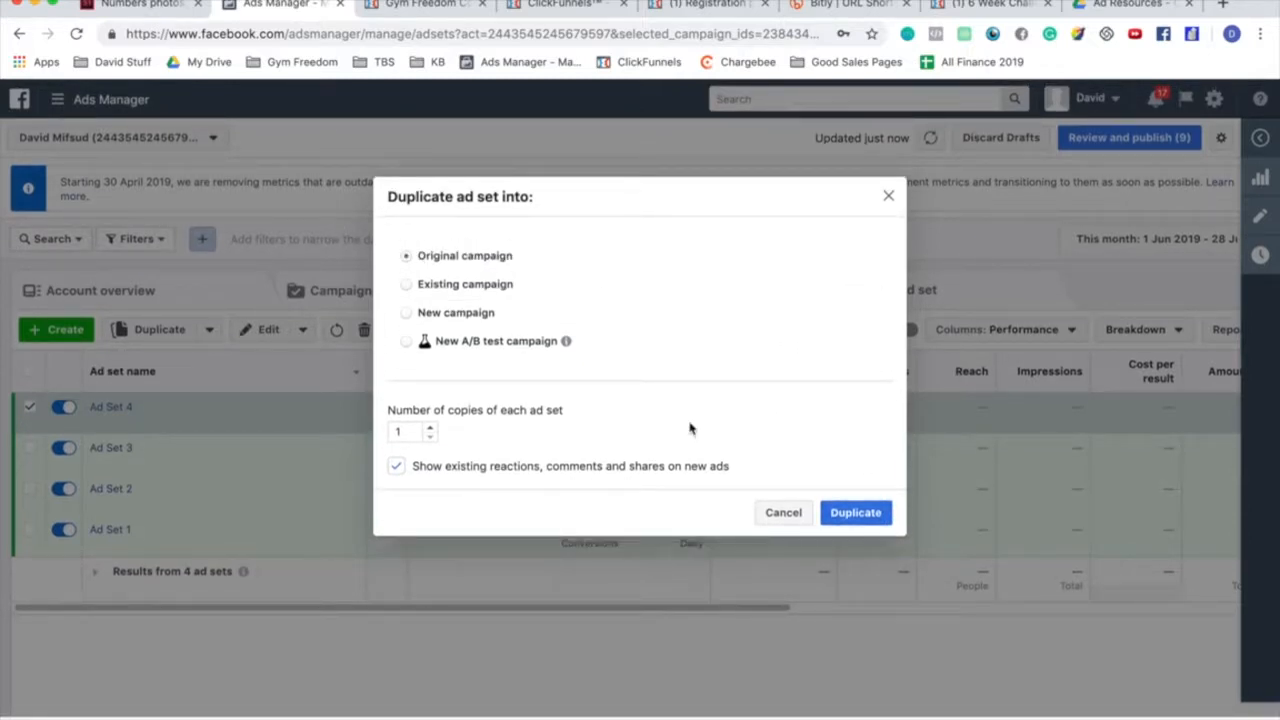
left_click(843, 512)
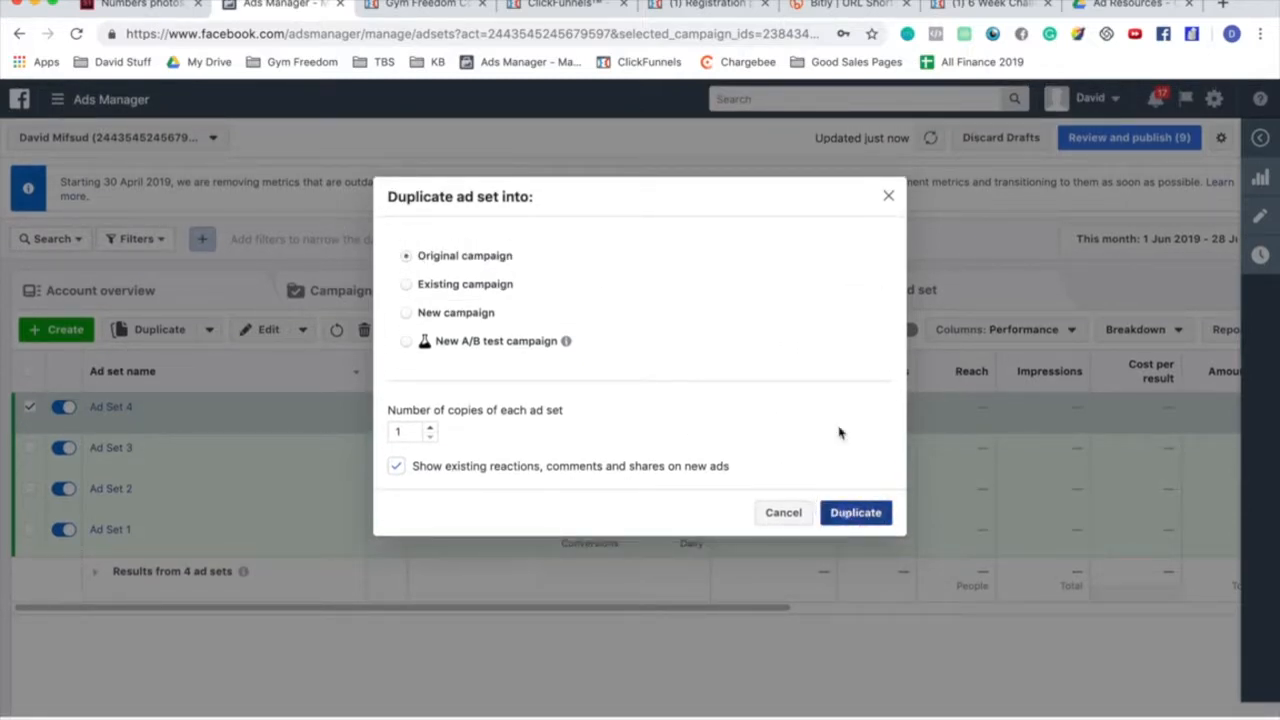
left_click(890, 200)
Step: Reload the Ads Manager page and duplicate Ad Set 4 into its original campaign
left_click(690, 33)
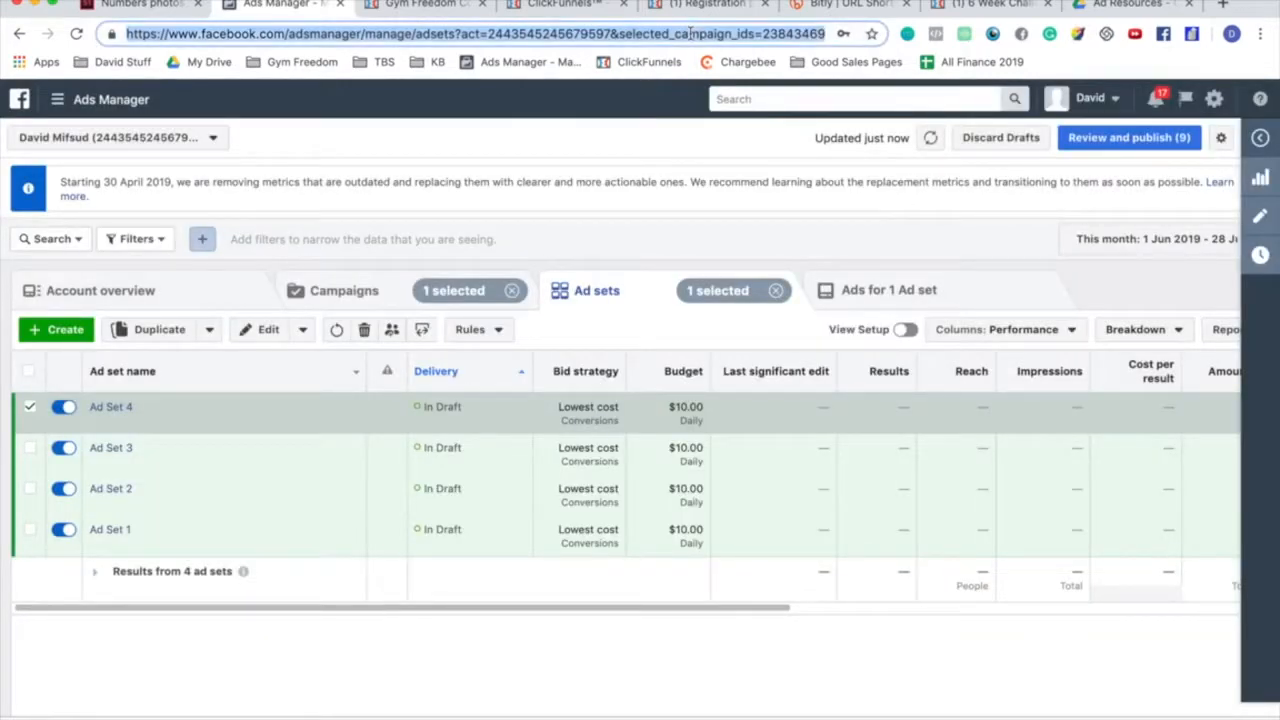
key("Return")
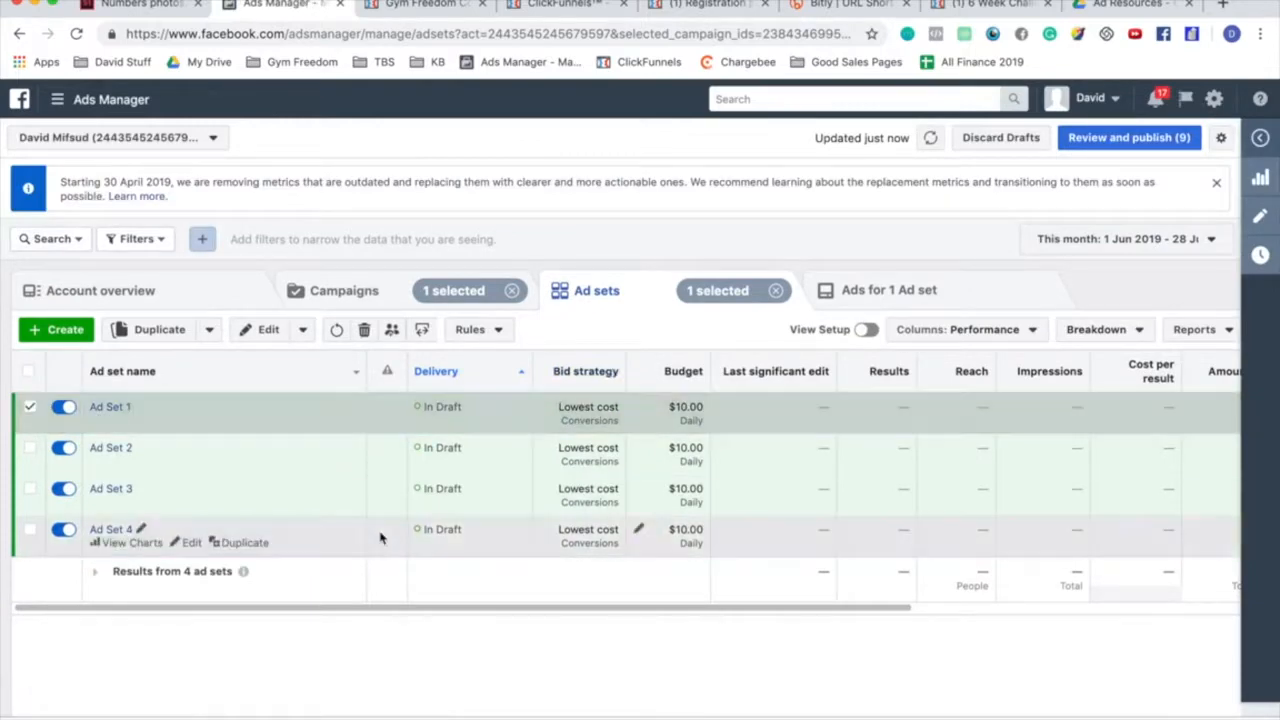
left_click(266, 545)
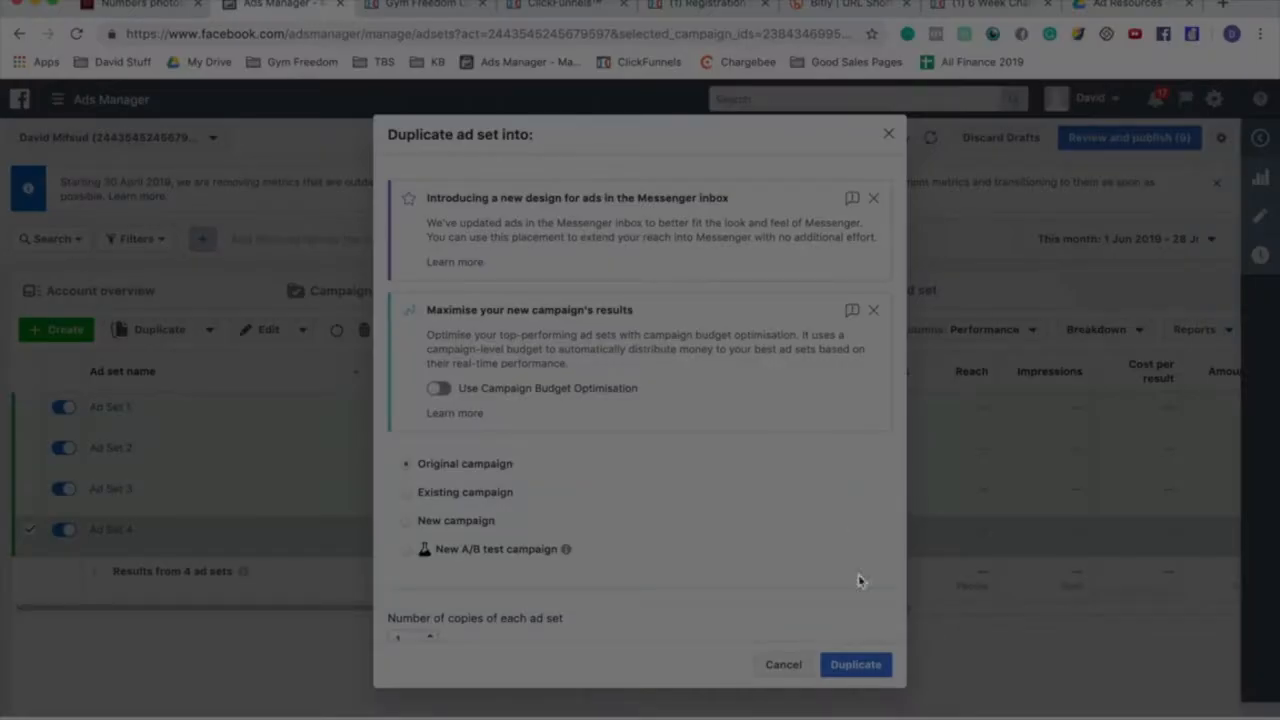
left_click(858, 664)
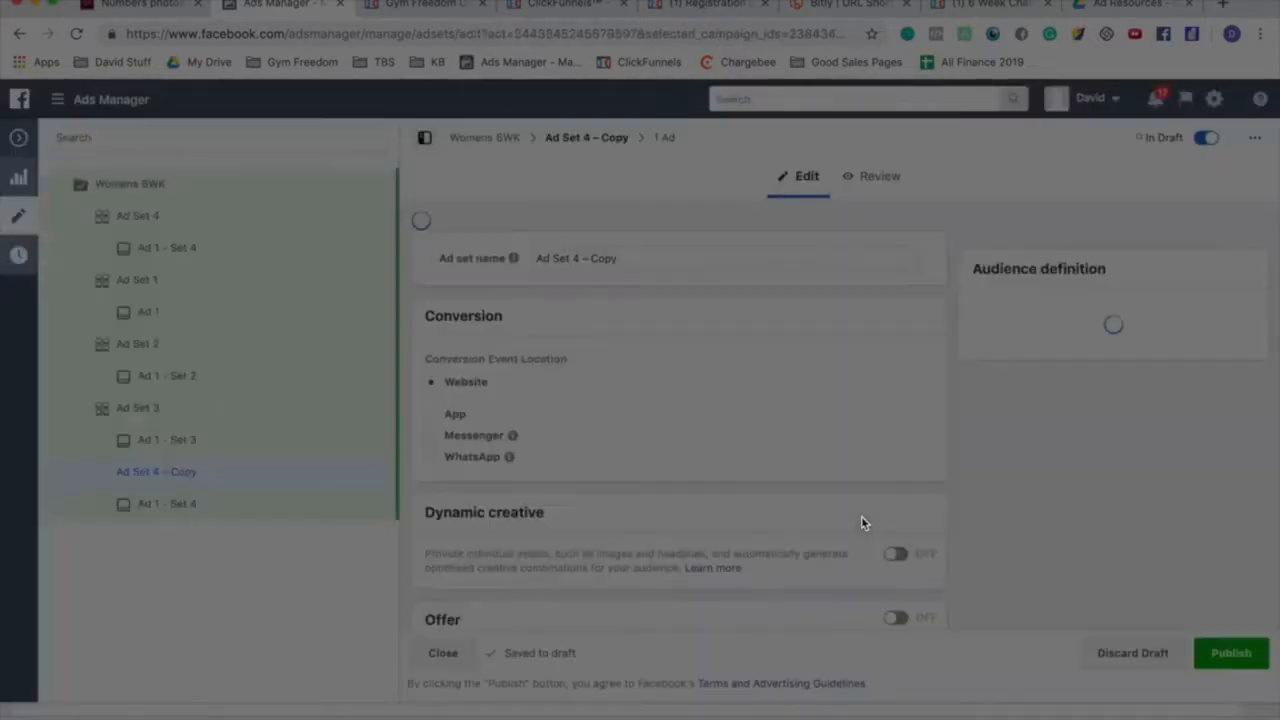
key("ctrl+Up")
left_click(751, 180)
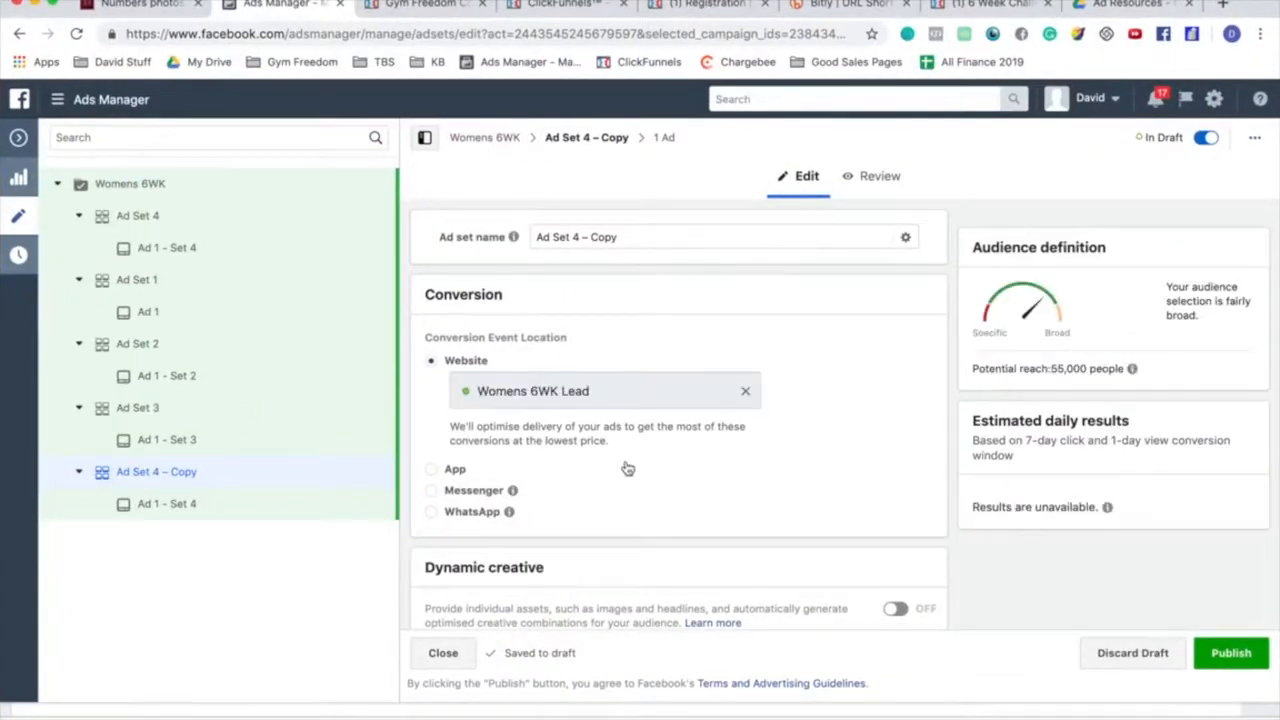
Step: Rename the copied ad set as Ad Set 5 and the ad inside it as Ad 1 - Set 5
left_click(229, 478)
key("BackSpace")
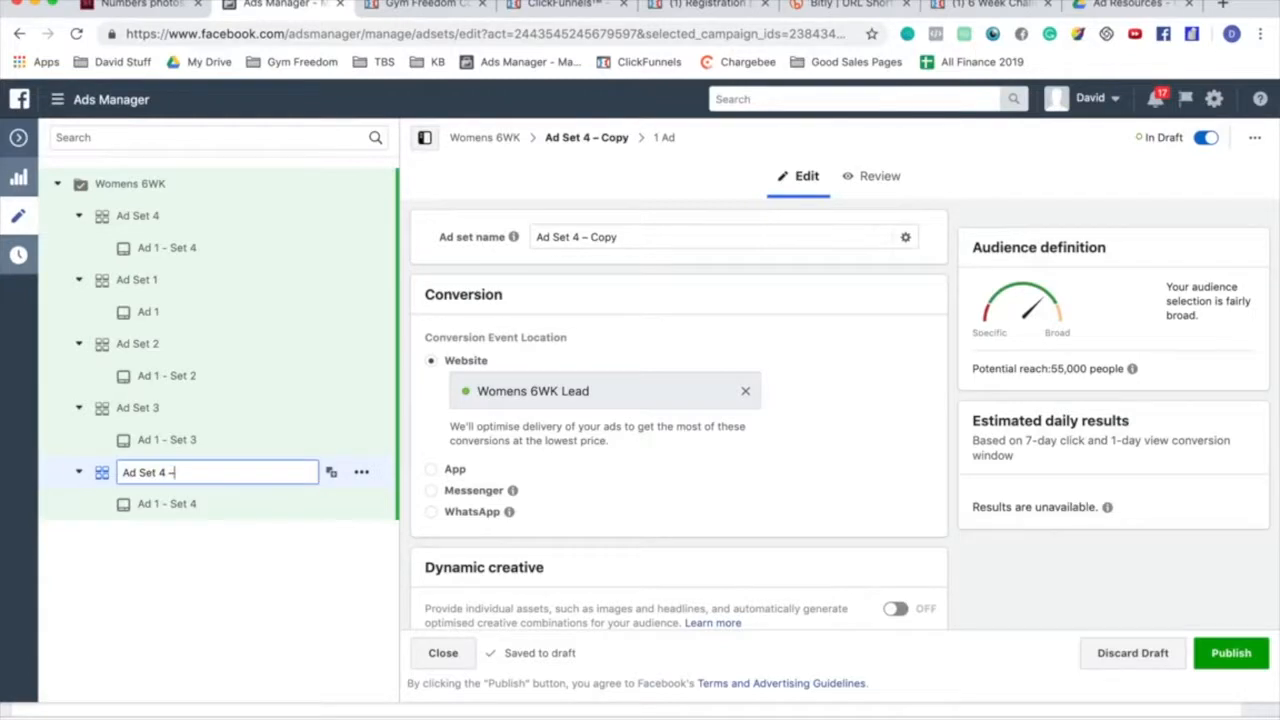
key("Return")
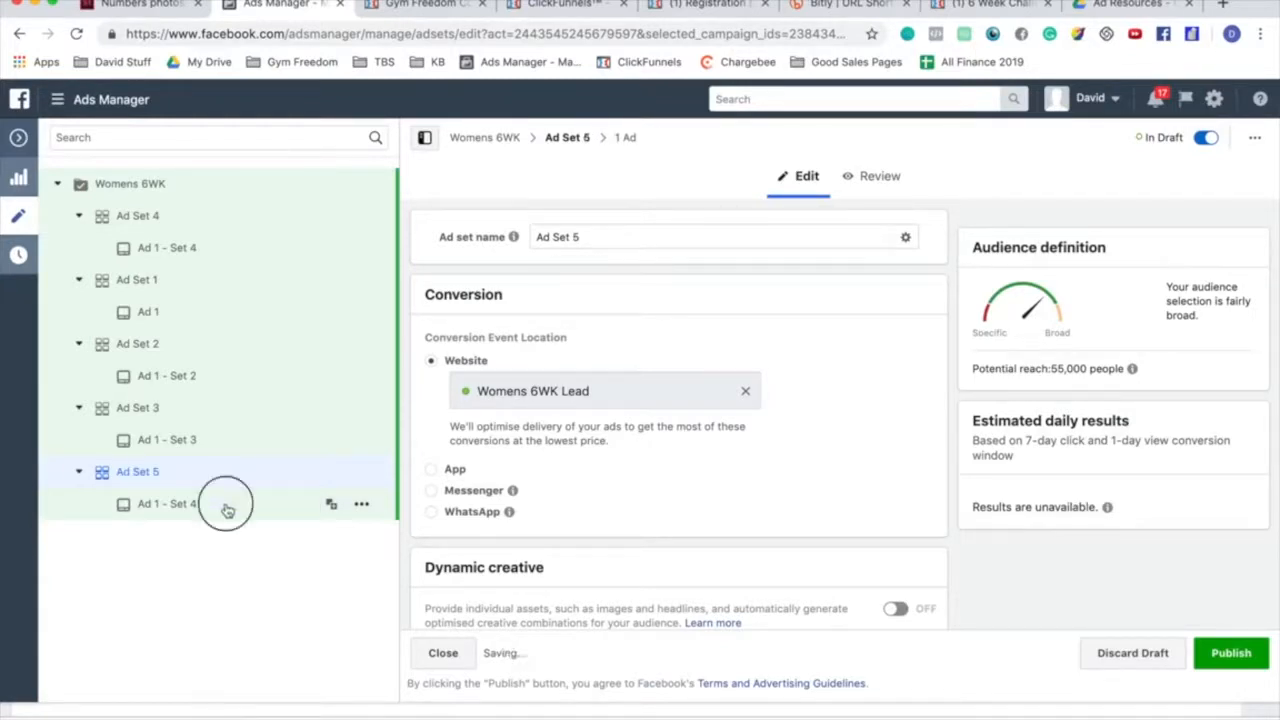
left_click(229, 505)
left_click(206, 504)
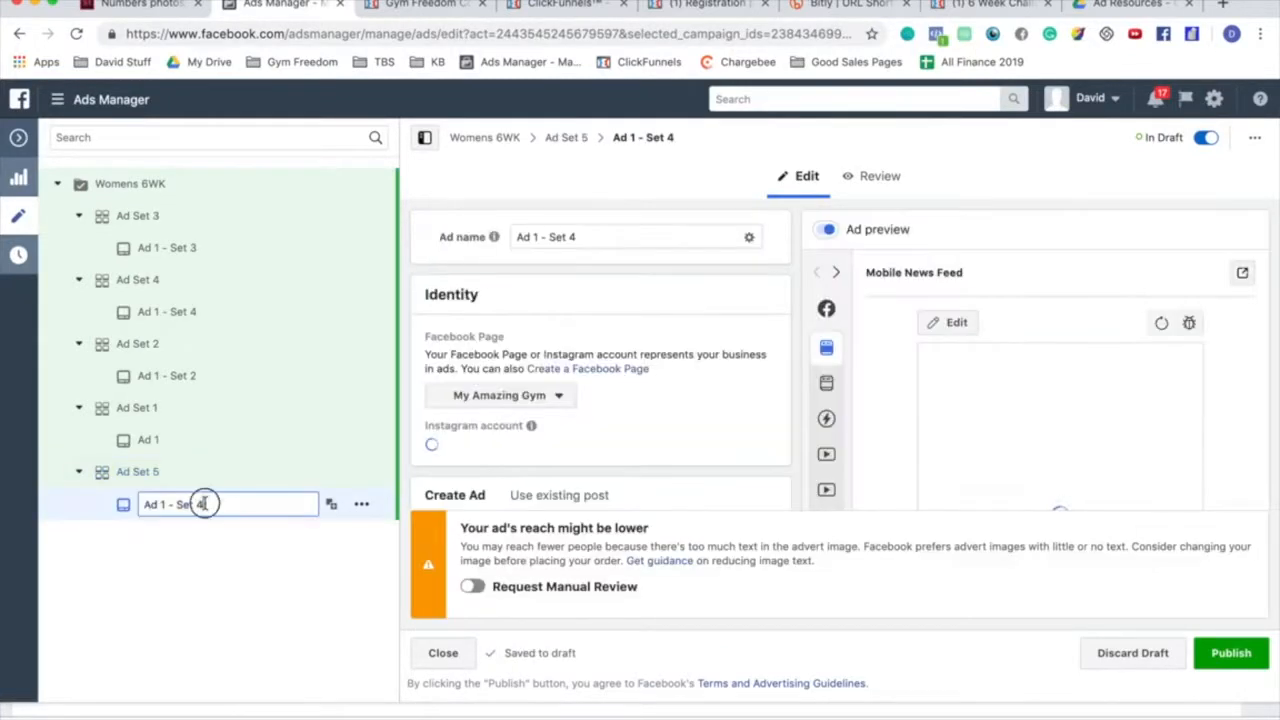
key("BackSpace")
type("5")
key("Return")
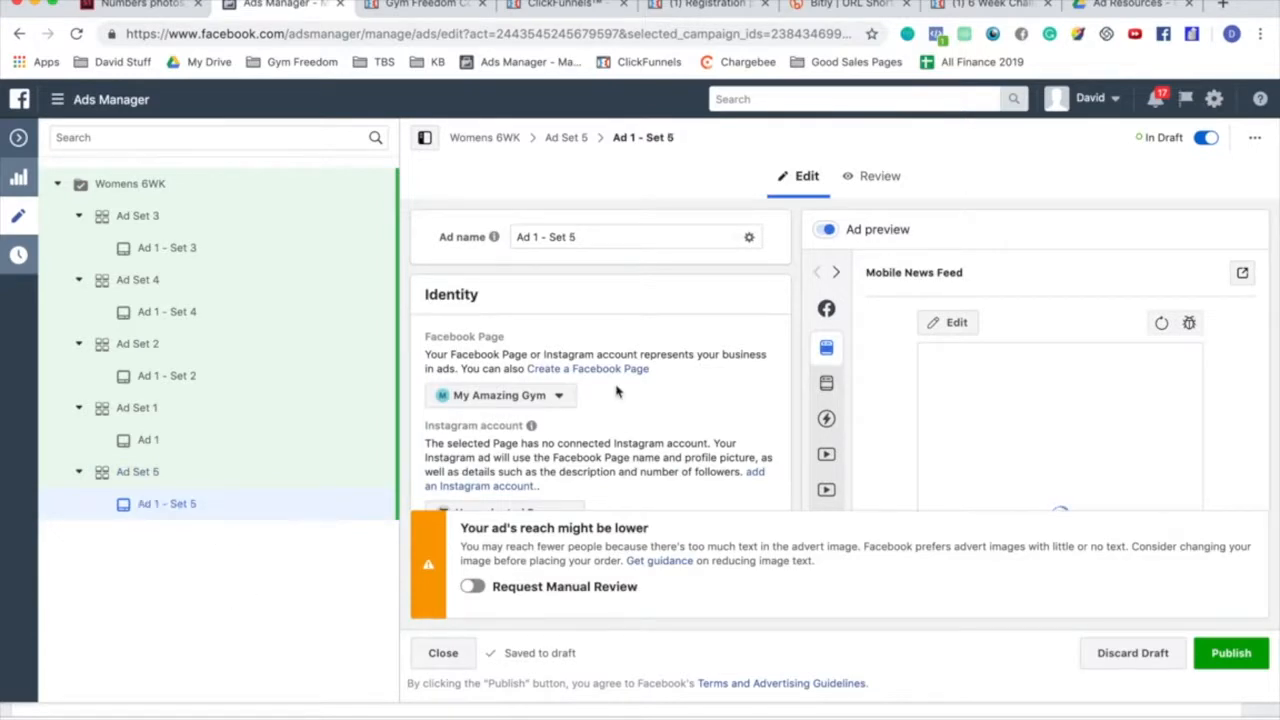
Step: Replace the primary text of Ad 1 - Set 5 with the copied Ad #5 text
scroll(617, 392, "down", 10)
scroll(617, 392, "down", 3)
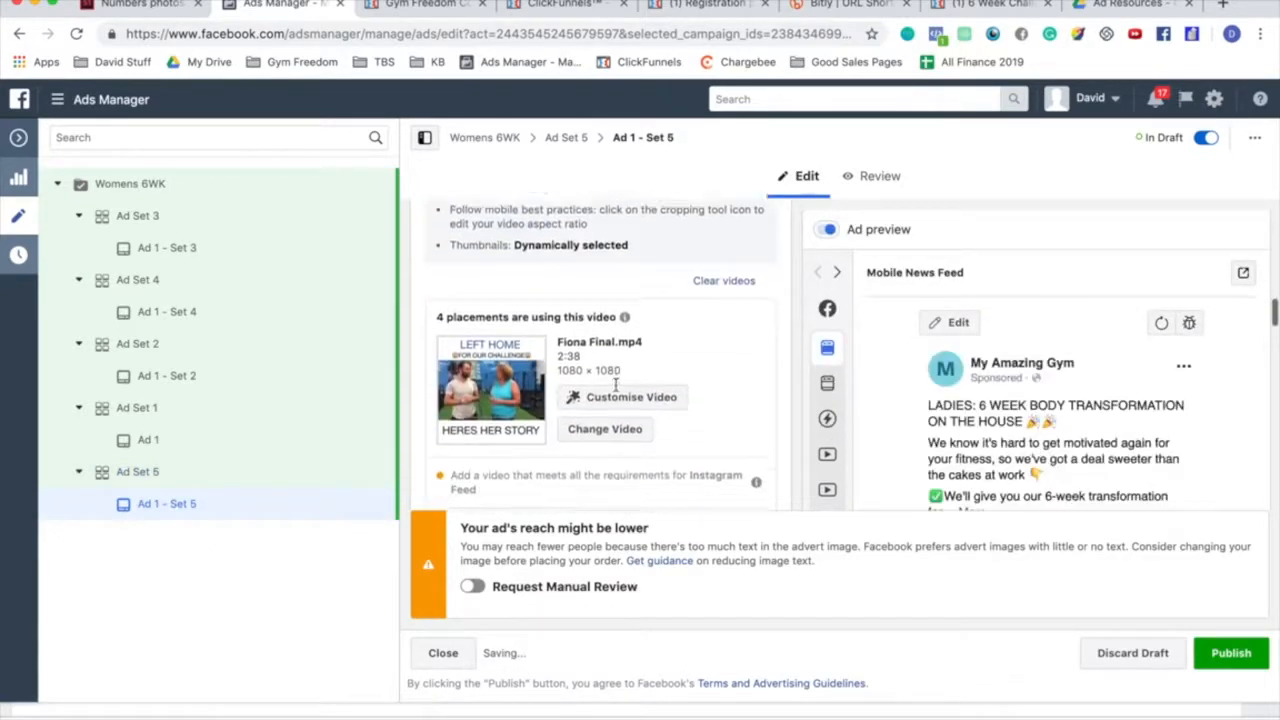
scroll(617, 392, "up", 3)
scroll(617, 392, "up", 5)
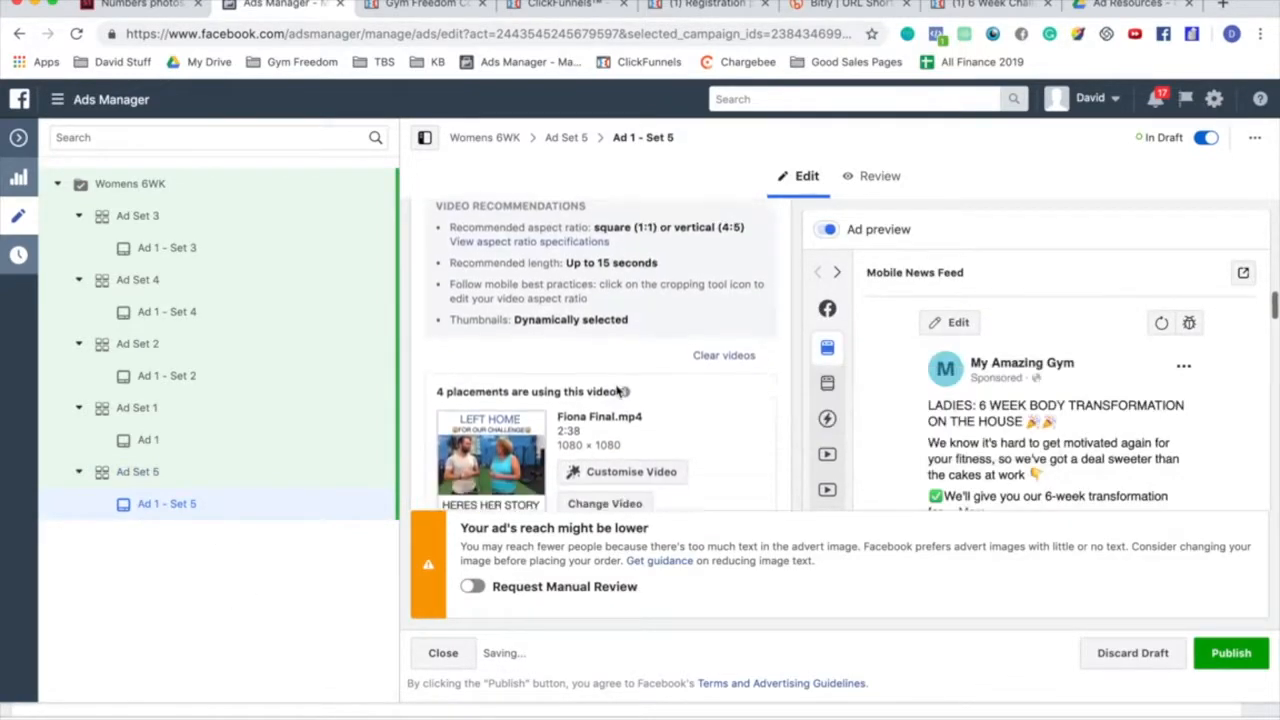
scroll(617, 392, "down", 7)
scroll(617, 392, "down", 10)
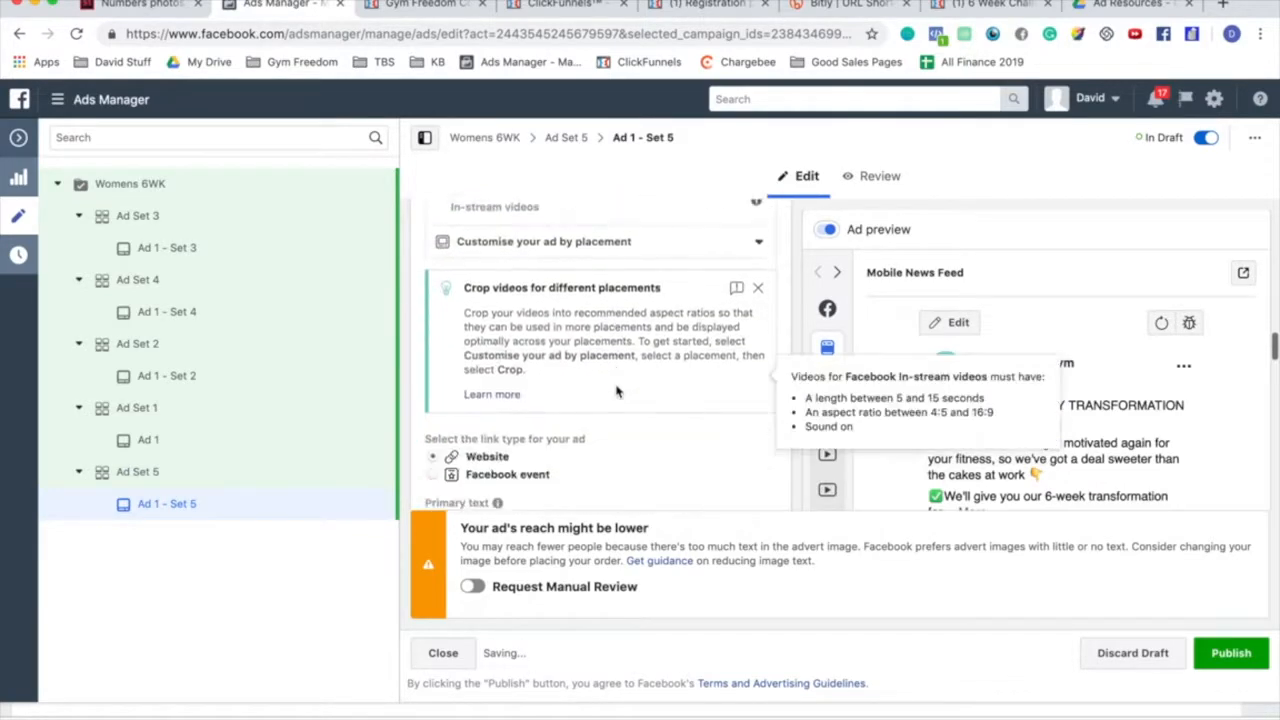
scroll(617, 392, "down", 8)
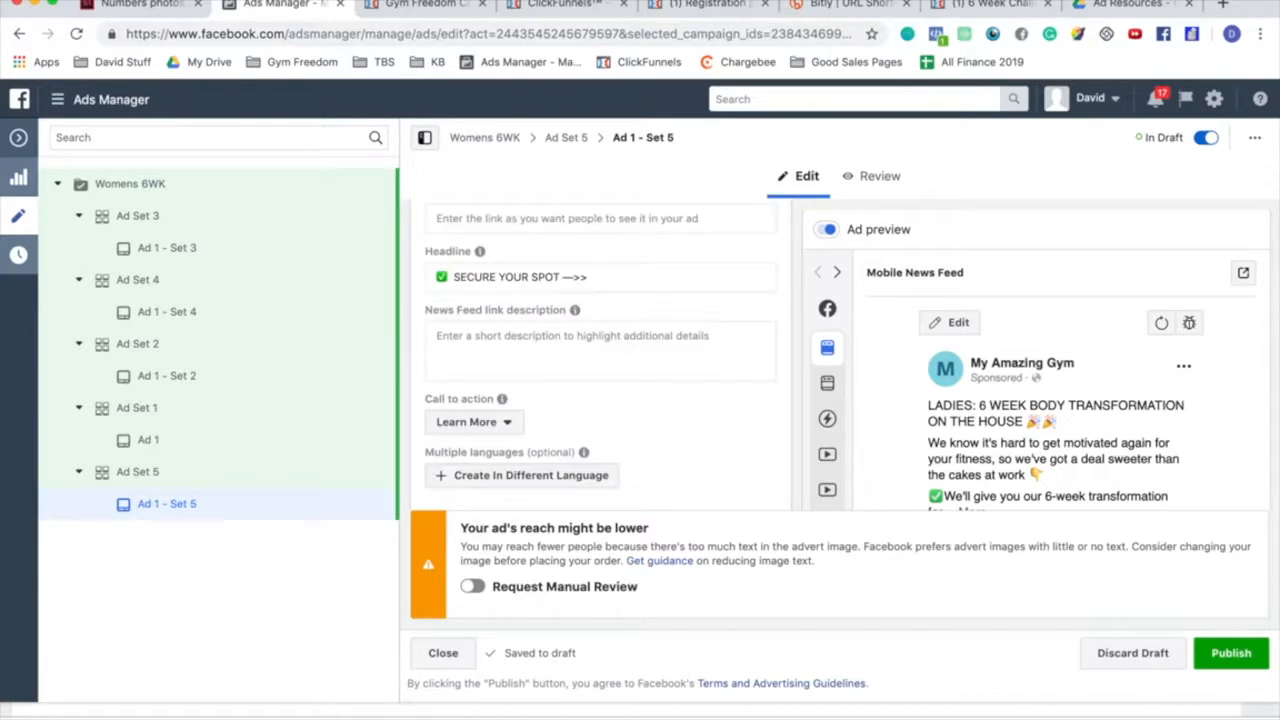
scroll(617, 392, "up", 10)
left_click(641, 376)
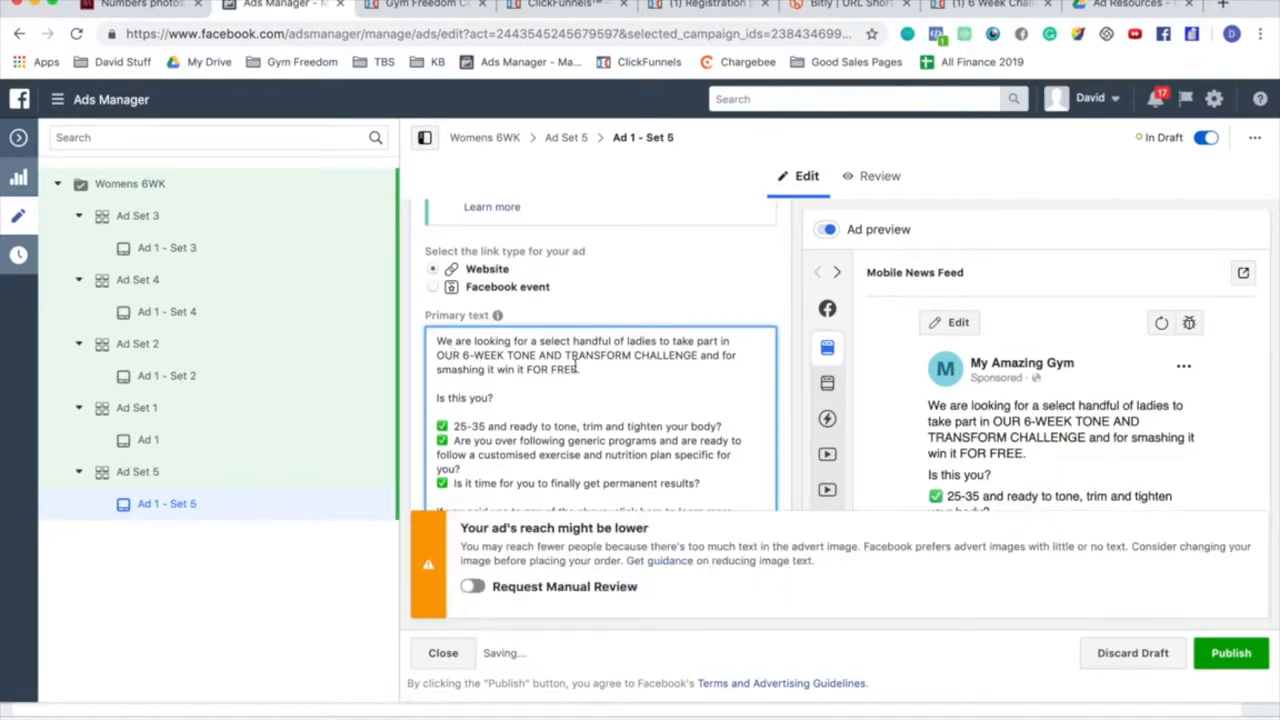
scroll(594, 364, "down", 2)
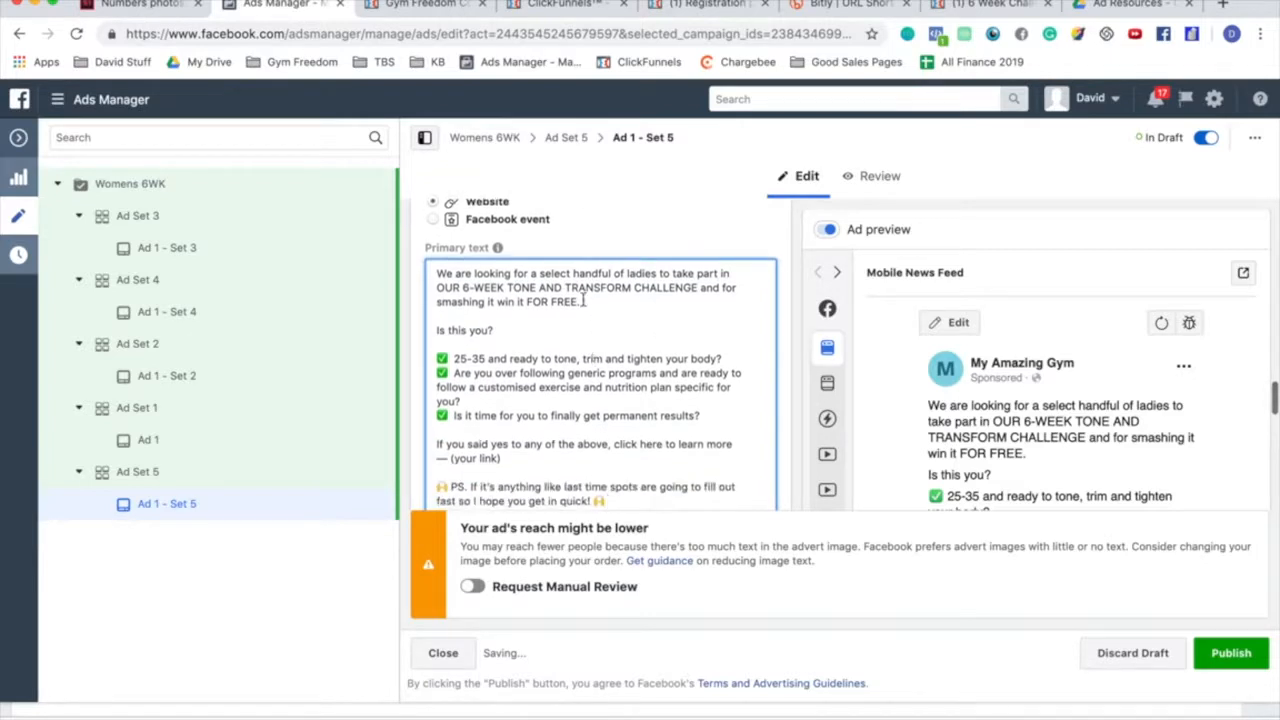
scroll(560, 330, "down", 1)
left_click_drag(487, 327, 456, 328)
type("30-50")
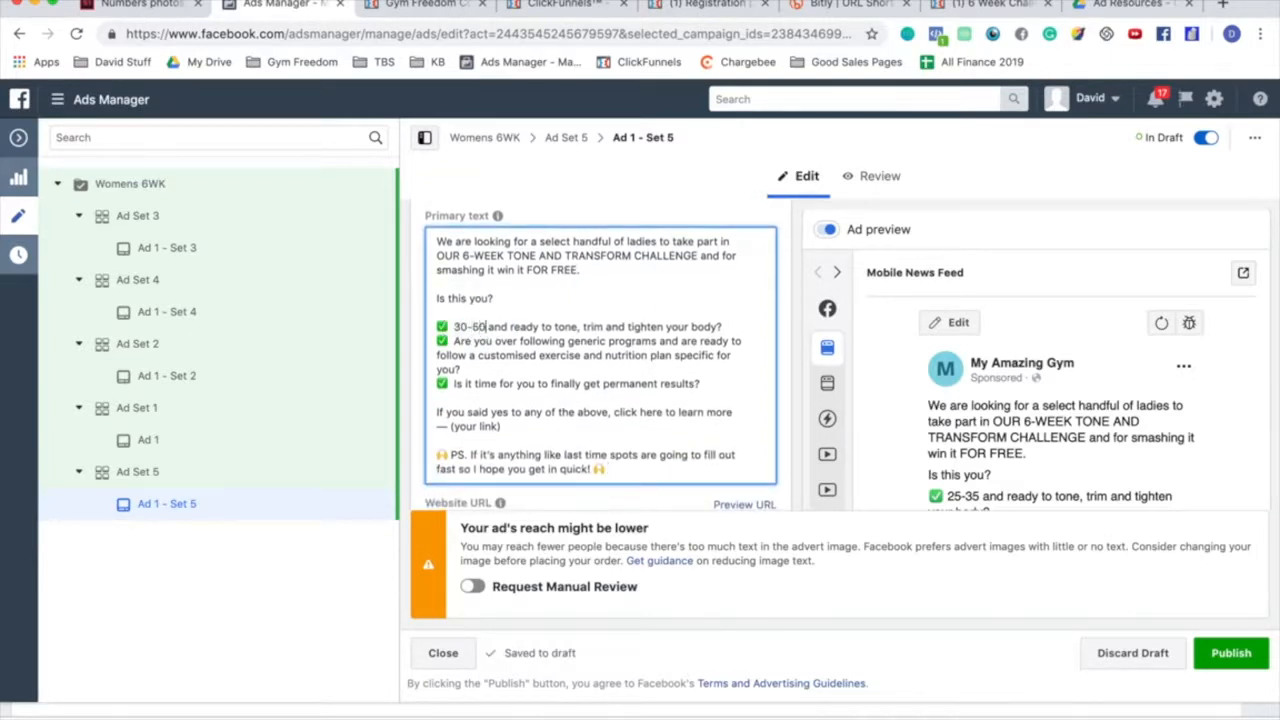
triple_click(552, 527)
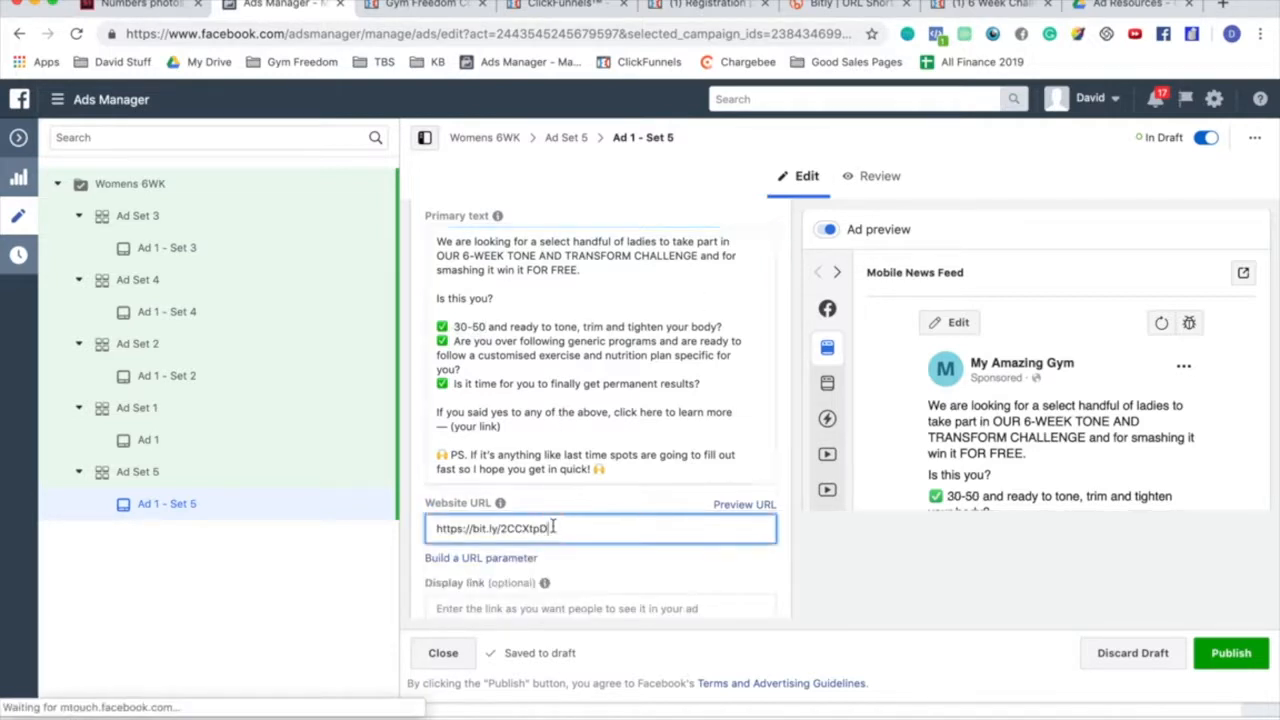
left_click_drag(510, 426, 450, 427)
type("https://bit.ly/2CCXtpI")
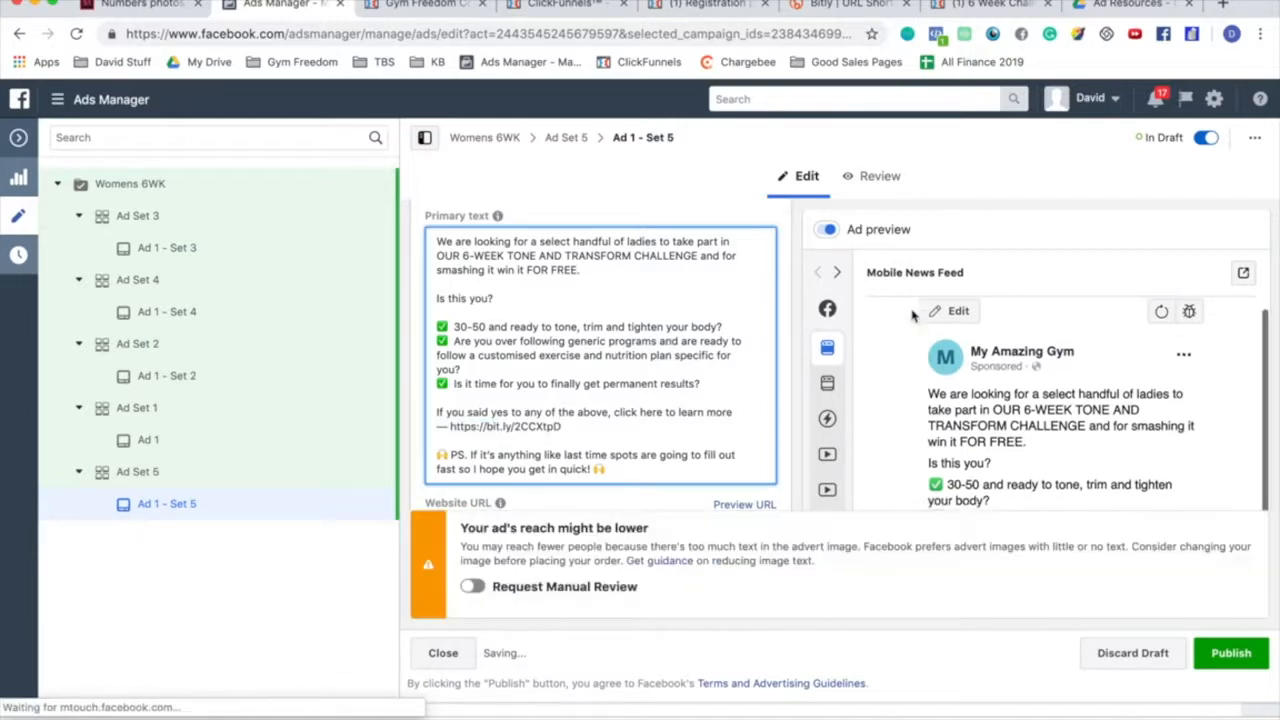
Step: Review Ad 1 - Set 5's full primary text alongside its Mobile News Feed preview and video
scroll(951, 409, "down", 5)
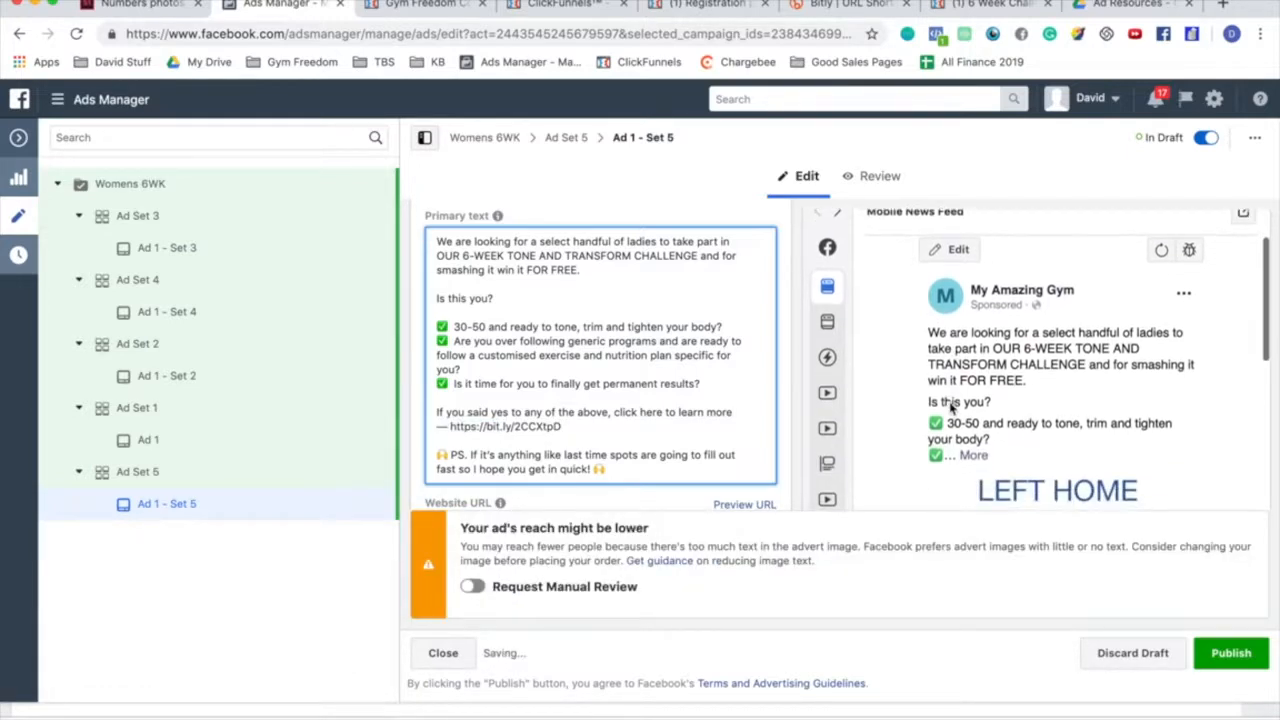
scroll(951, 409, "down", 1)
scroll(951, 409, "up", 4)
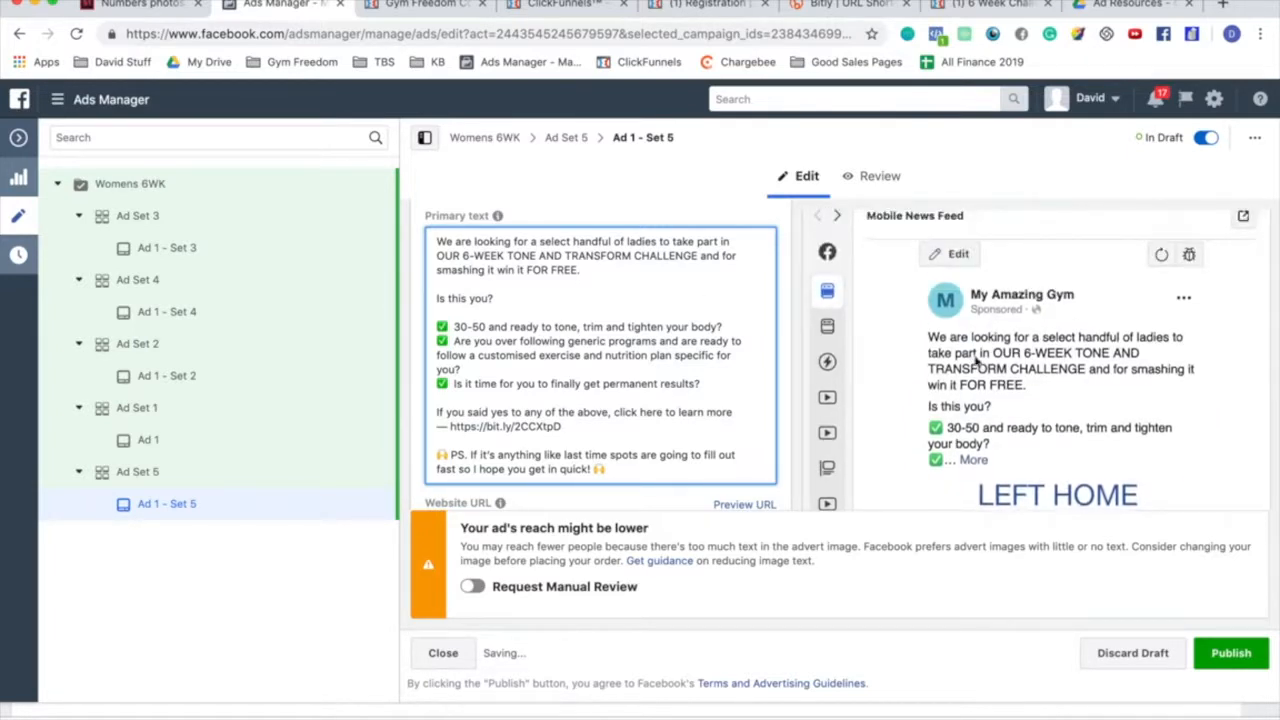
scroll(975, 362, "down", 4)
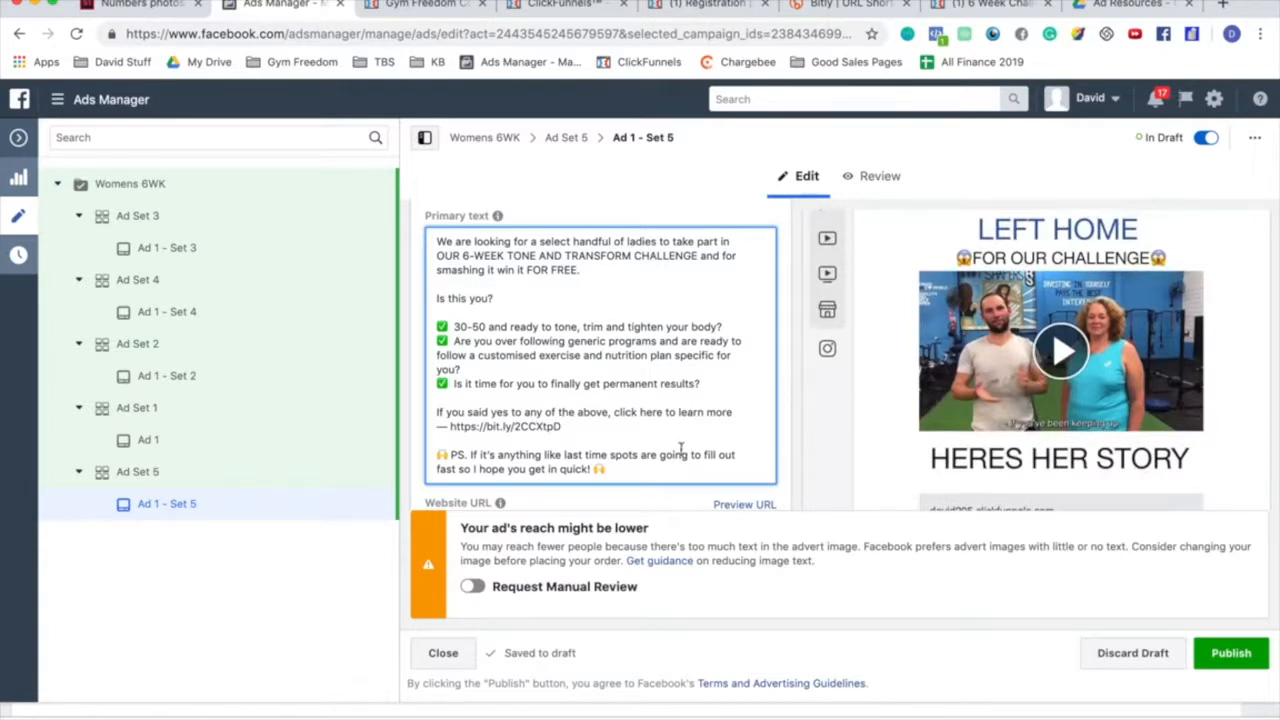
scroll(680, 448, "up", 2)
scroll(731, 311, "down", 3)
scroll(731, 311, "down", 2)
scroll(591, 380, "down", 4)
scroll(591, 382, "up", 6)
scroll(591, 383, "up", 2)
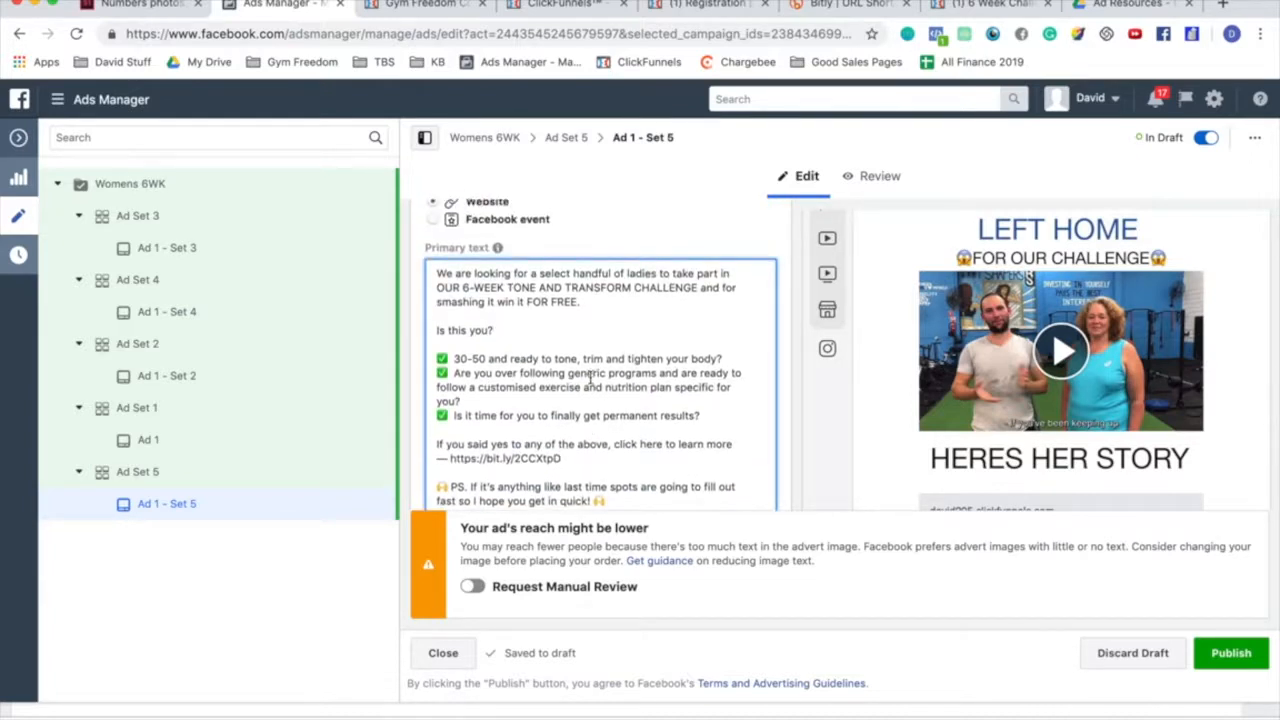
scroll(640, 337, "down", 1)
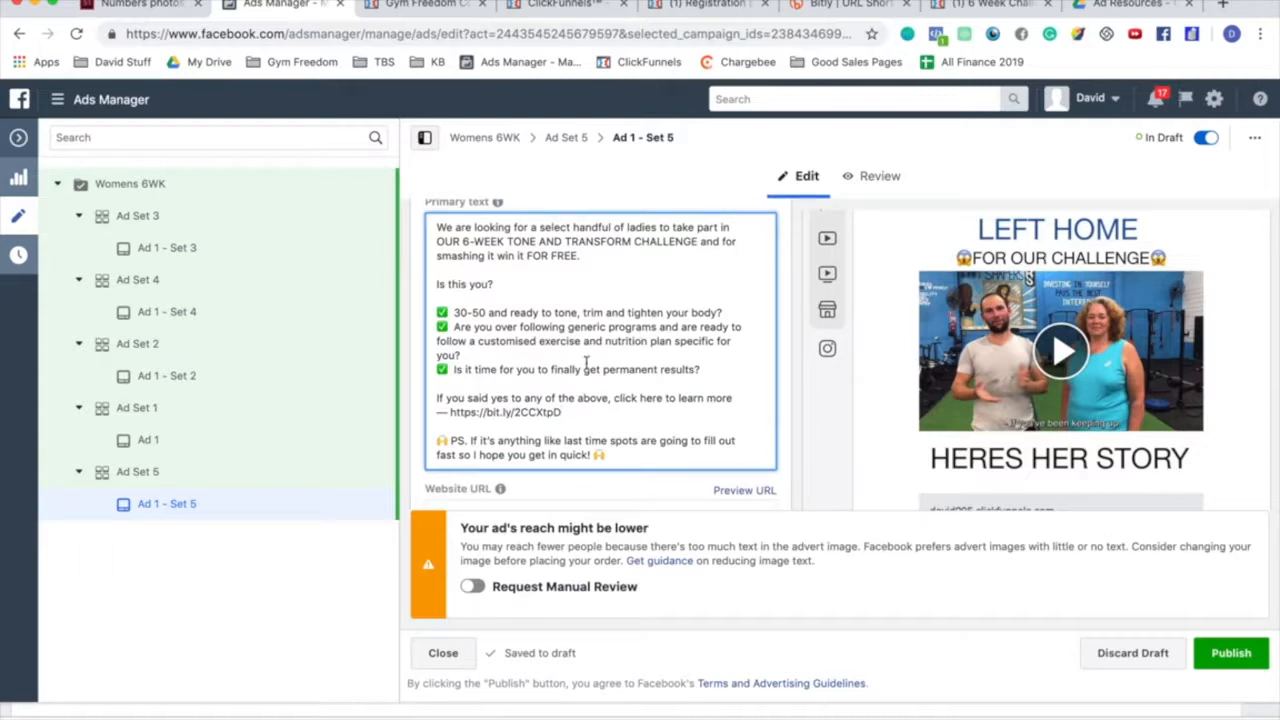
scroll(587, 362, "up", 1)
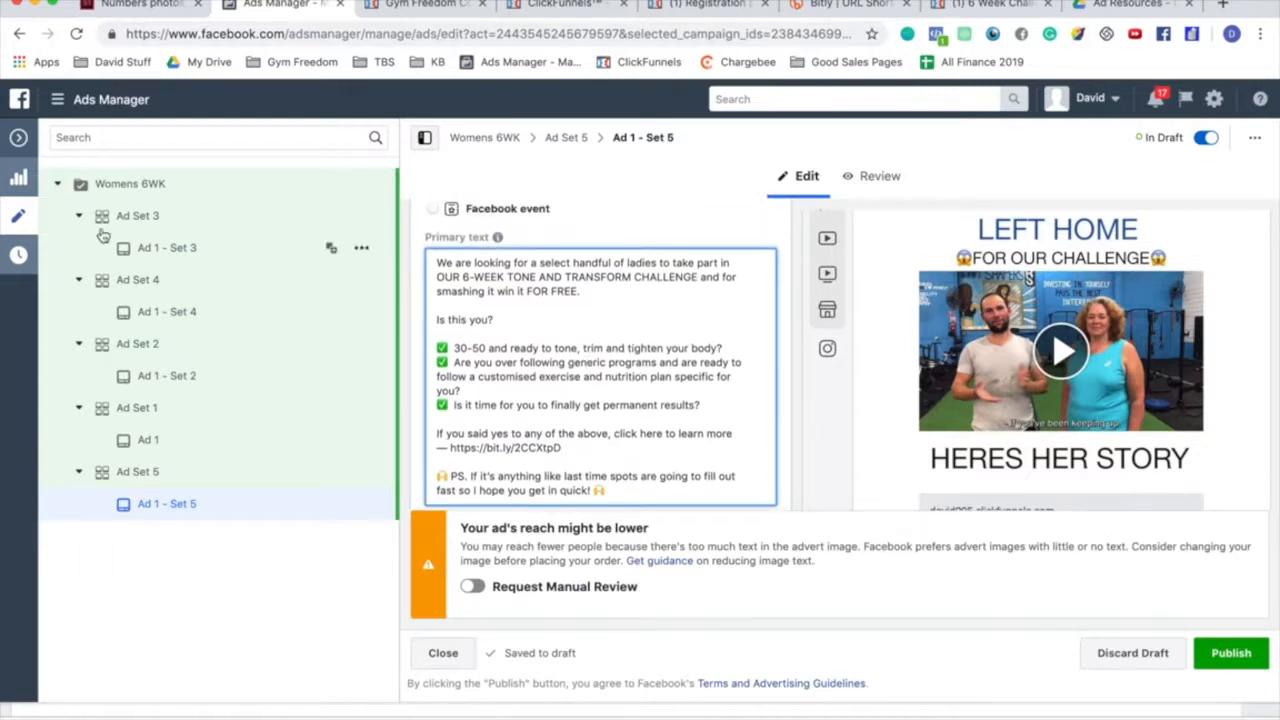
left_click_drag(604, 492, 432, 262)
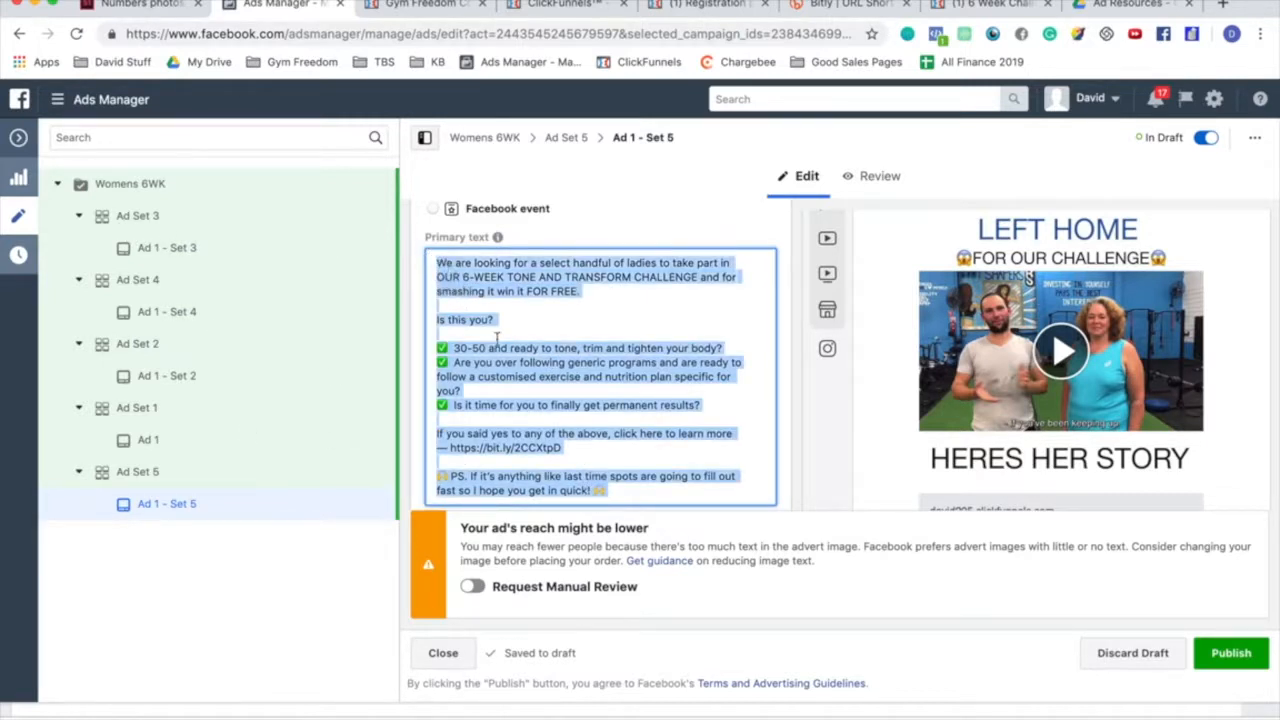
left_click(497, 337)
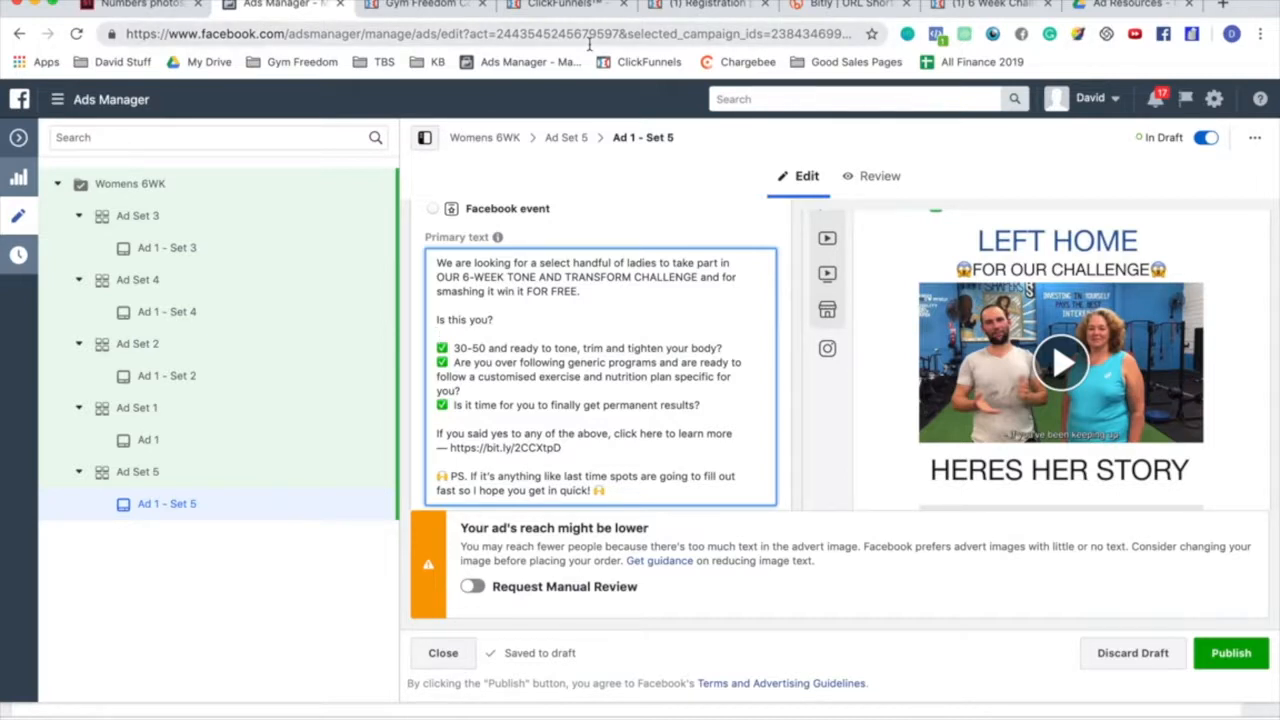
Step: Leave the editor of Ad 1 - Set 5, keeping its changes as drafts without publishing them
left_click(606, 184)
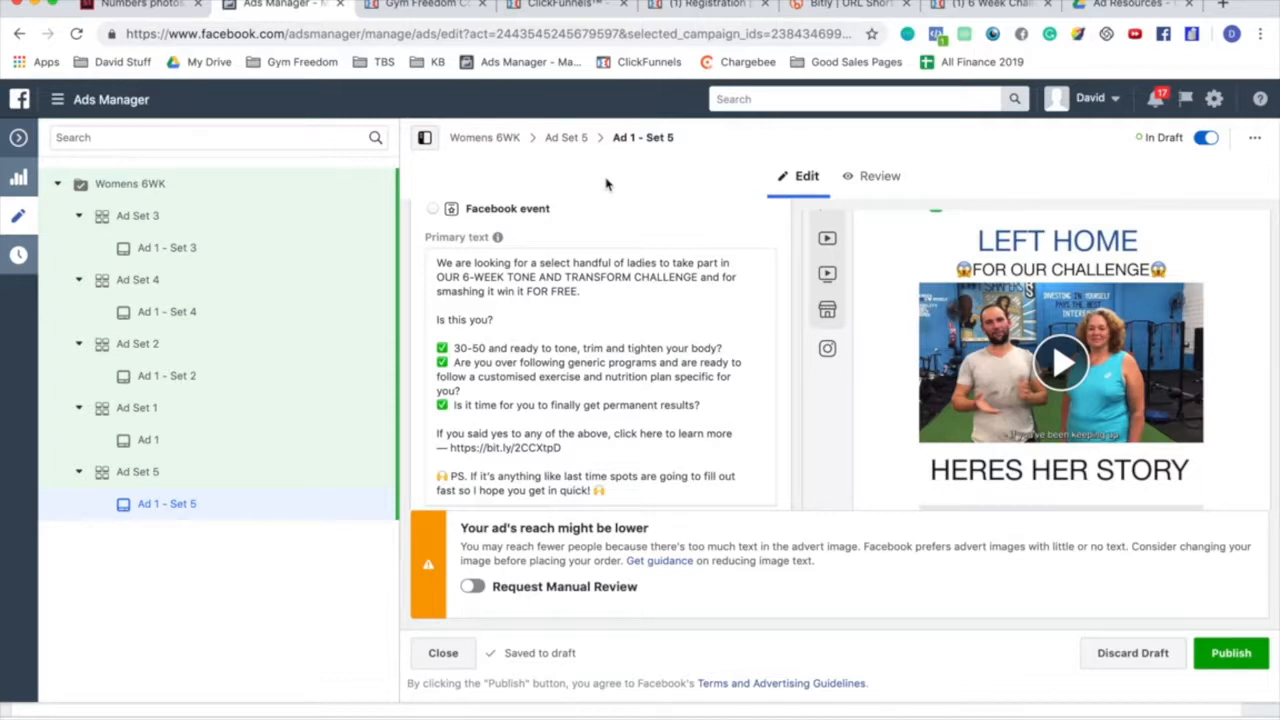
scroll(586, 249, "up", 3)
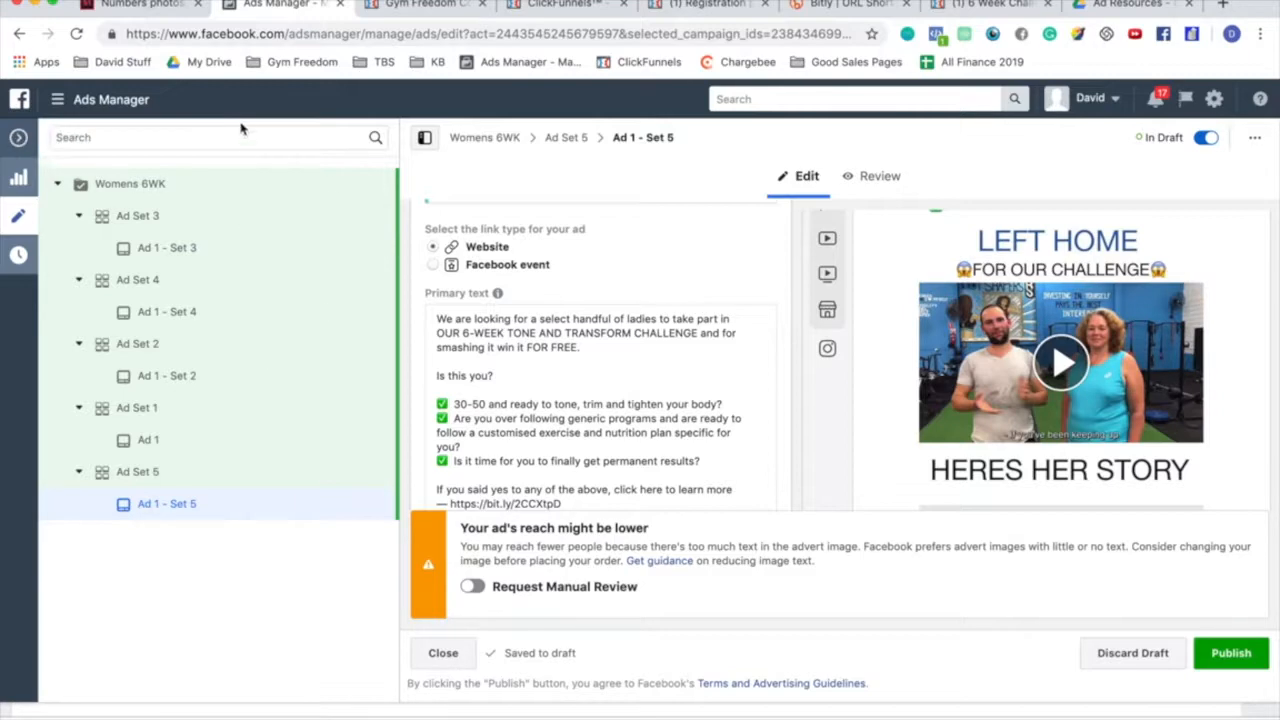
left_click(18, 137)
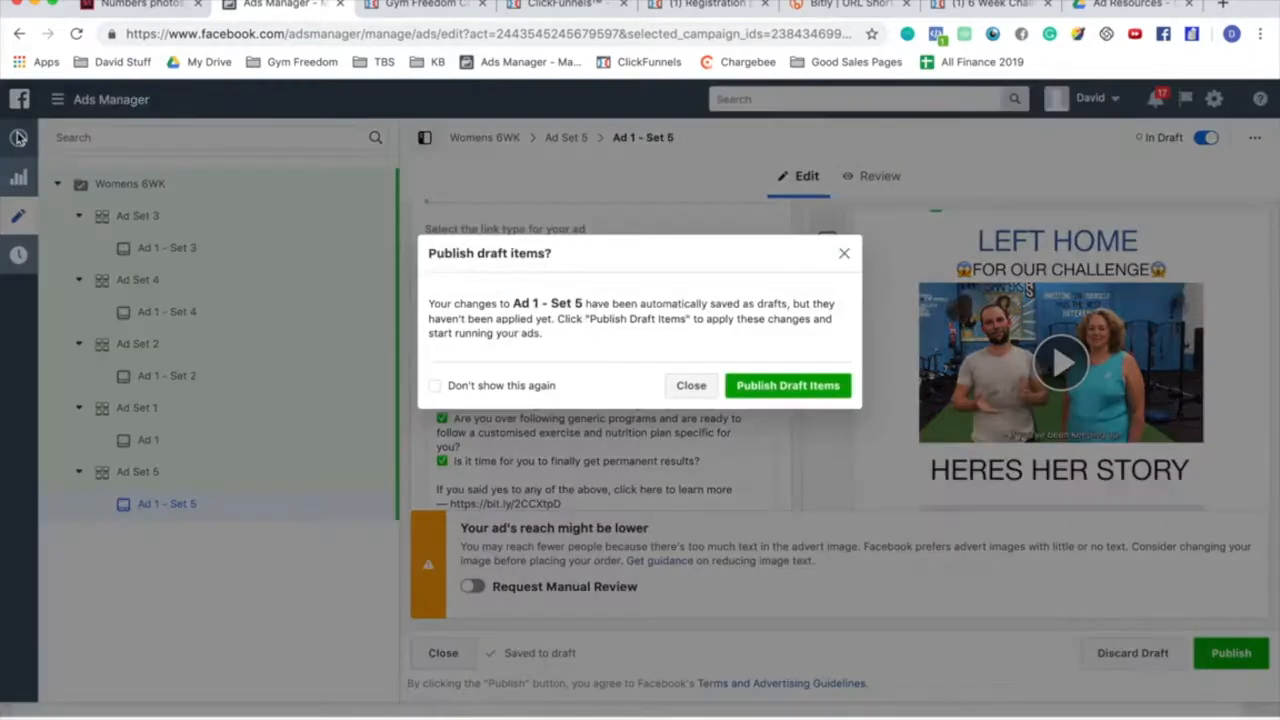
left_click(689, 386)
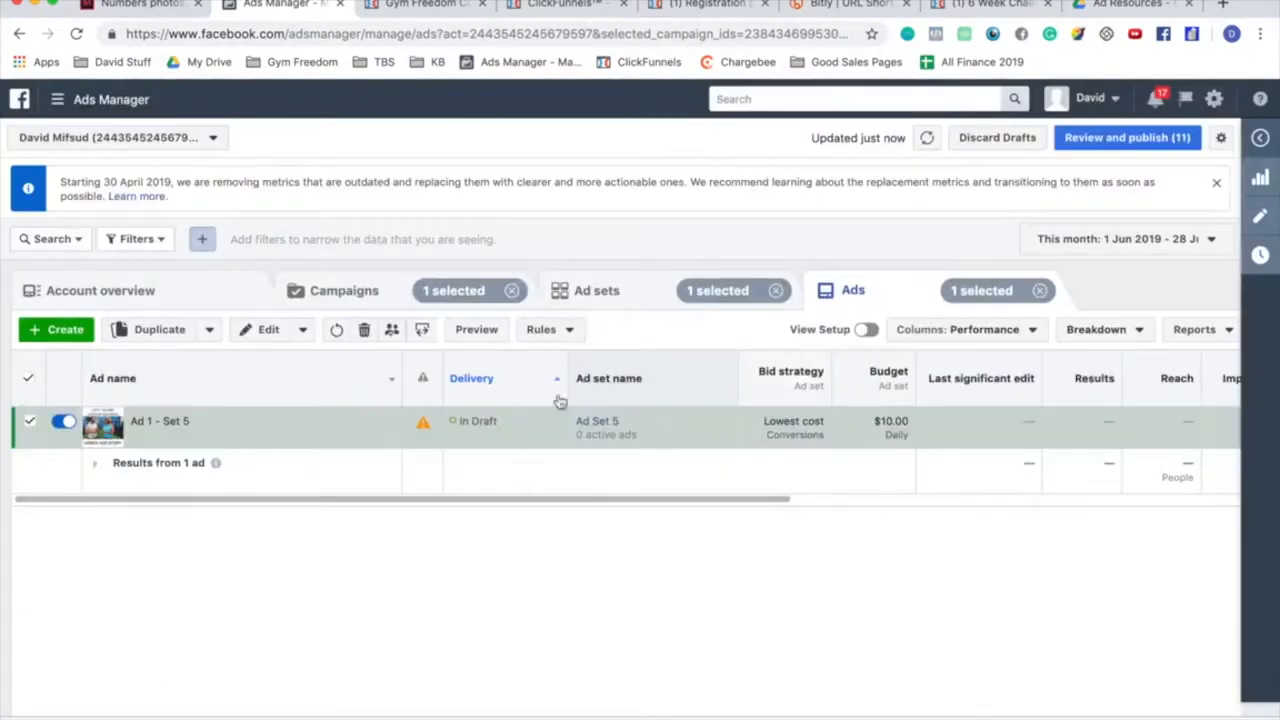
Step: Clear the ad and ad set selections so the whole campaign's ad sets are listed
left_click(1040, 290)
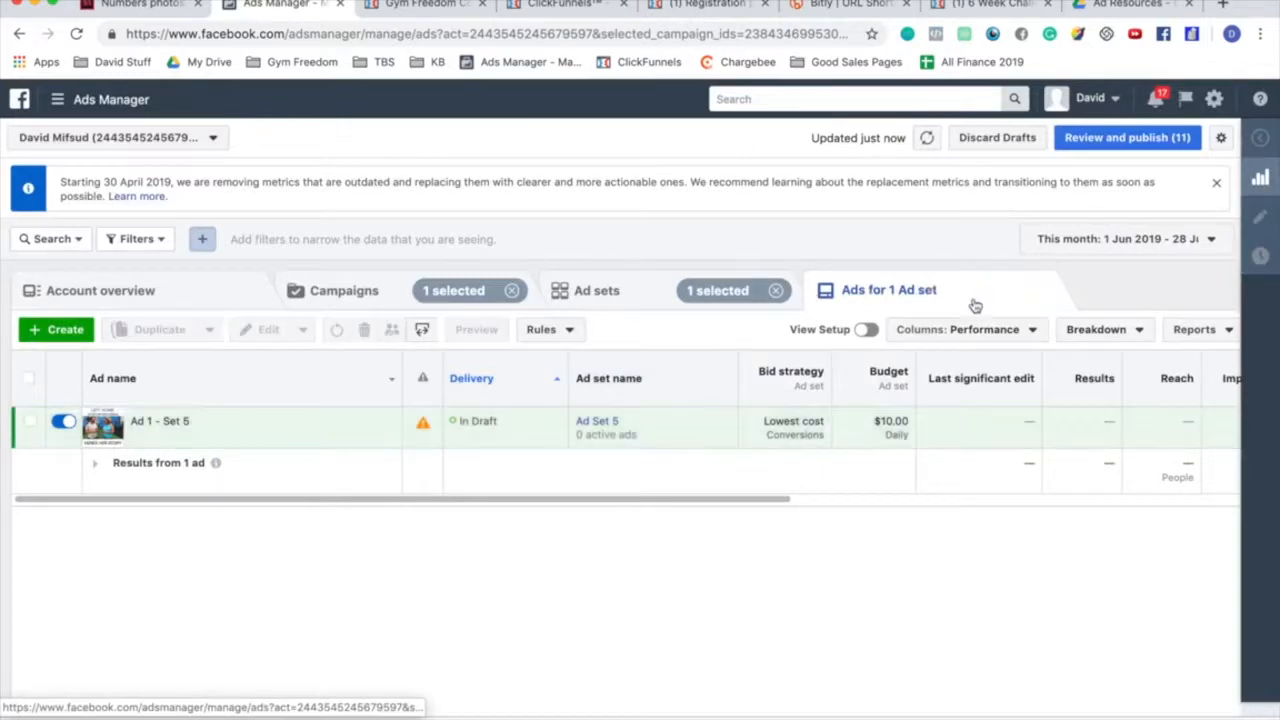
left_click(714, 300)
left_click(776, 291)
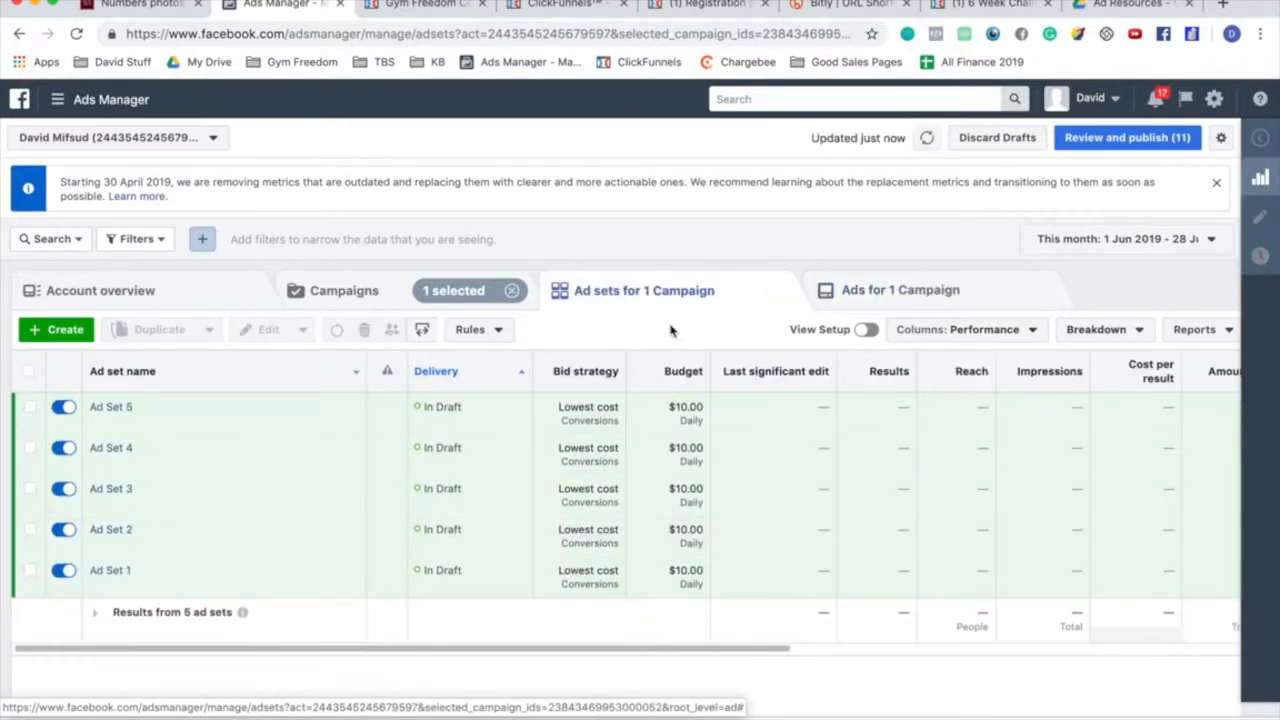
Step: Check the errors on Ad 1 - Set 5 and look over the campaign's ad sets and ads
left_click(857, 290)
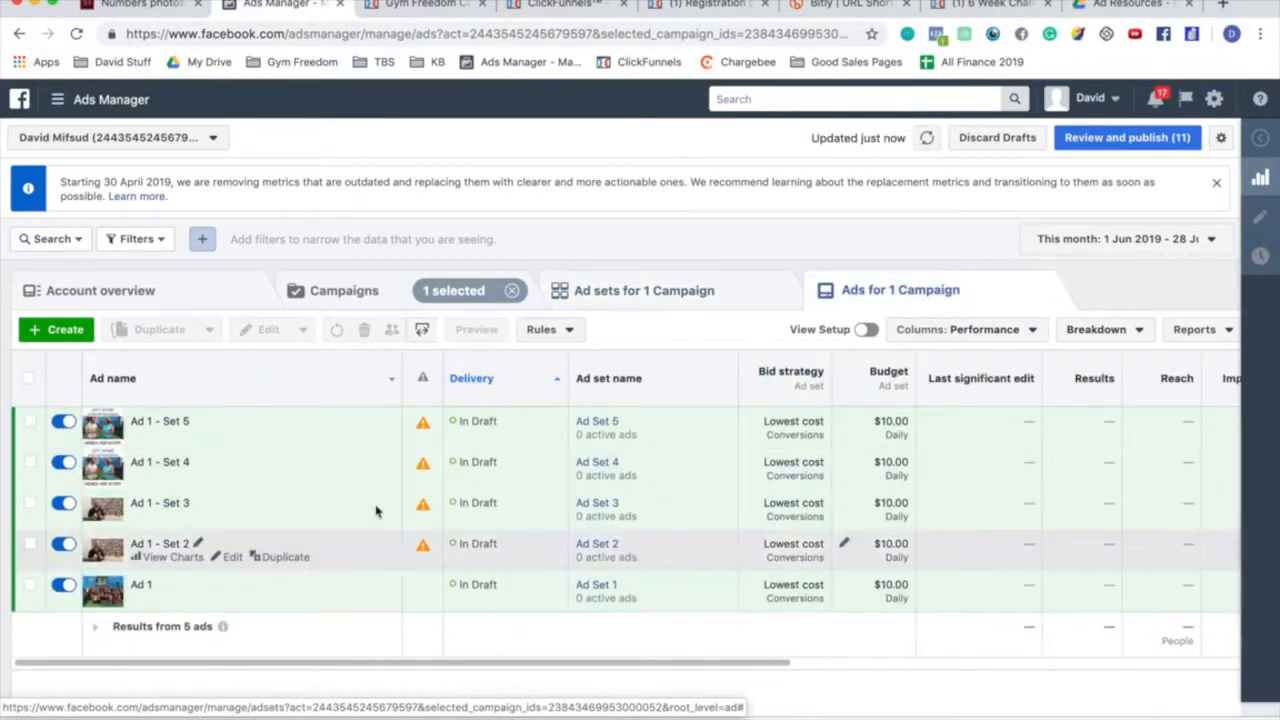
mouse_move(424, 425)
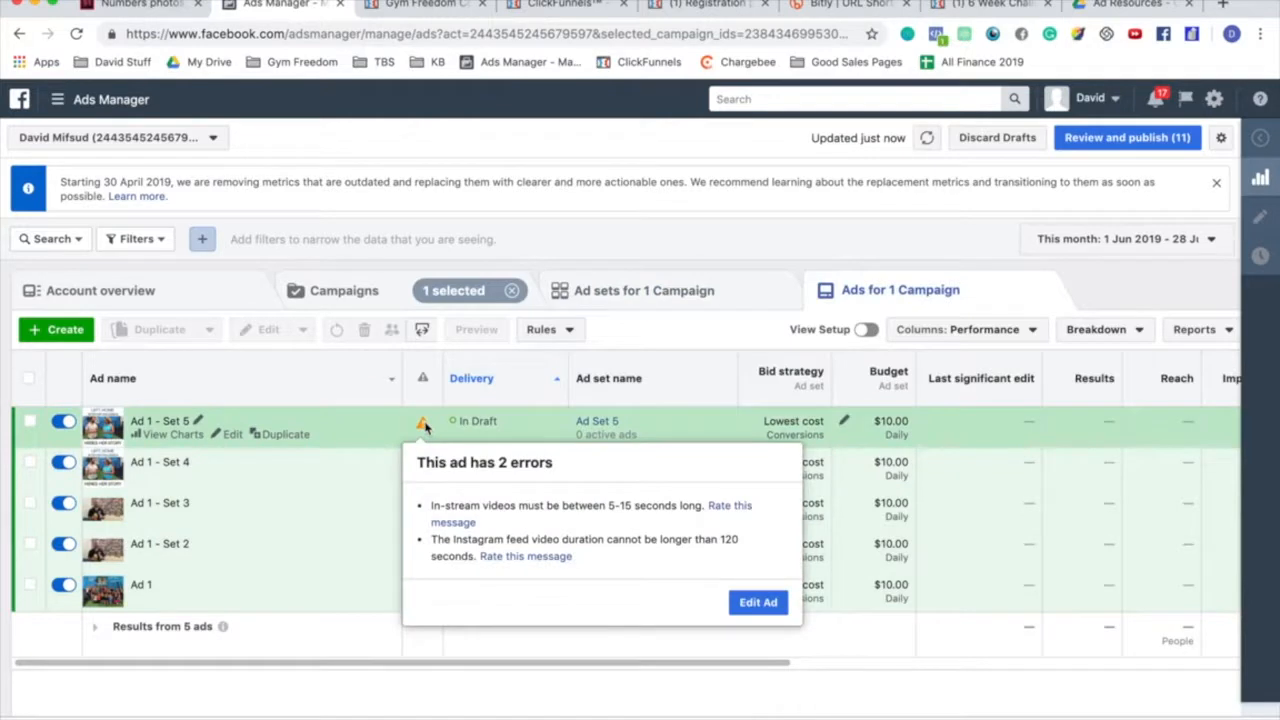
left_click(640, 291)
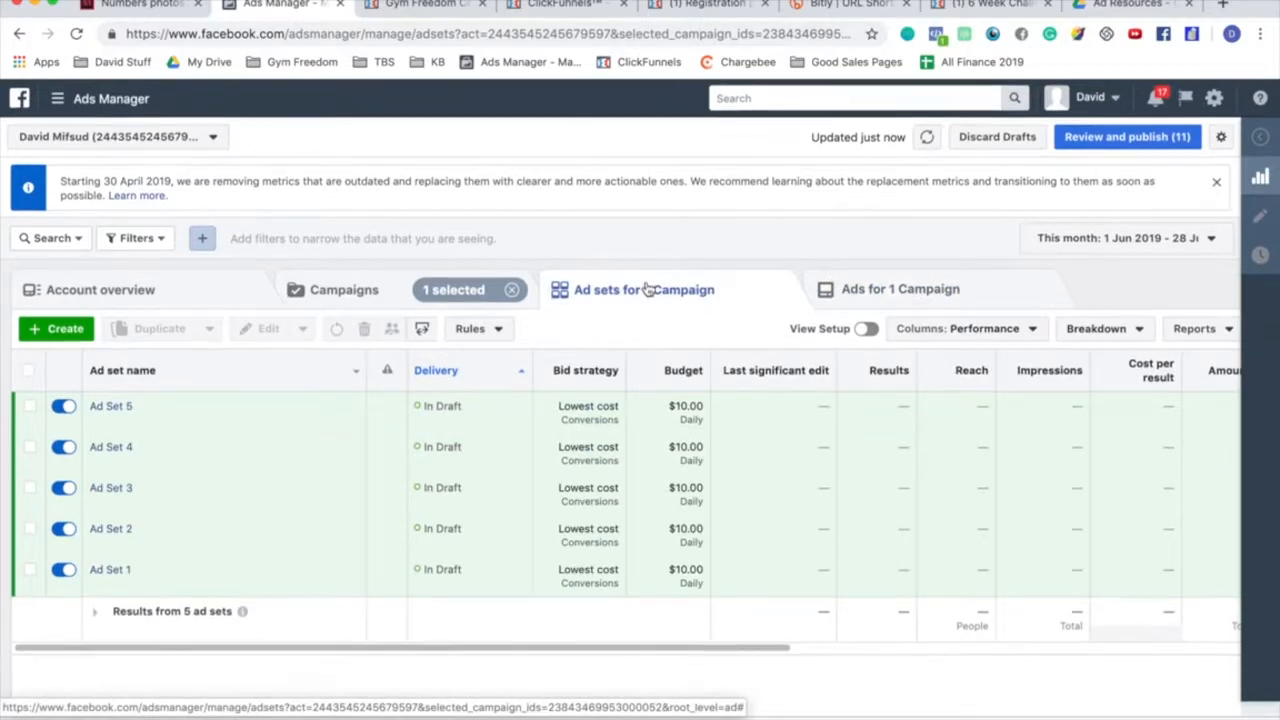
left_click(848, 302)
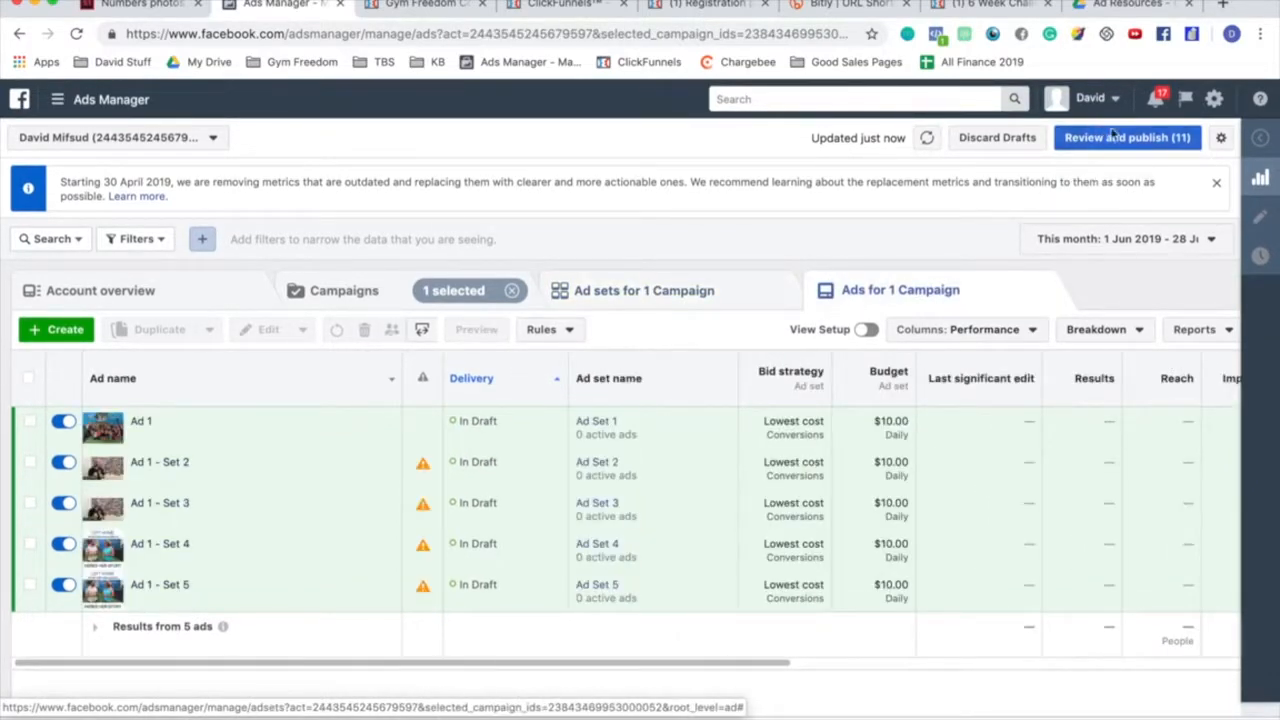
Step: Start reviewing and publishing the drafts, and set the ad account's time zone to Australia/Sydney
left_click(1150, 140)
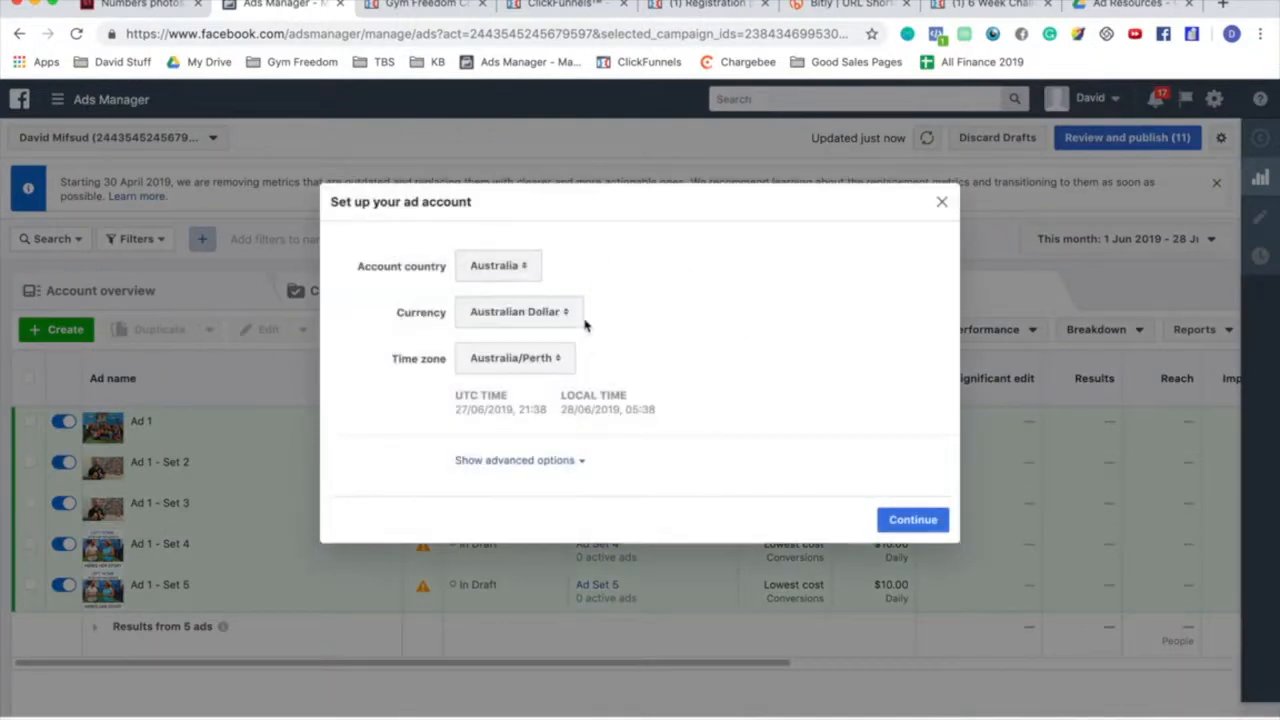
left_click(540, 360)
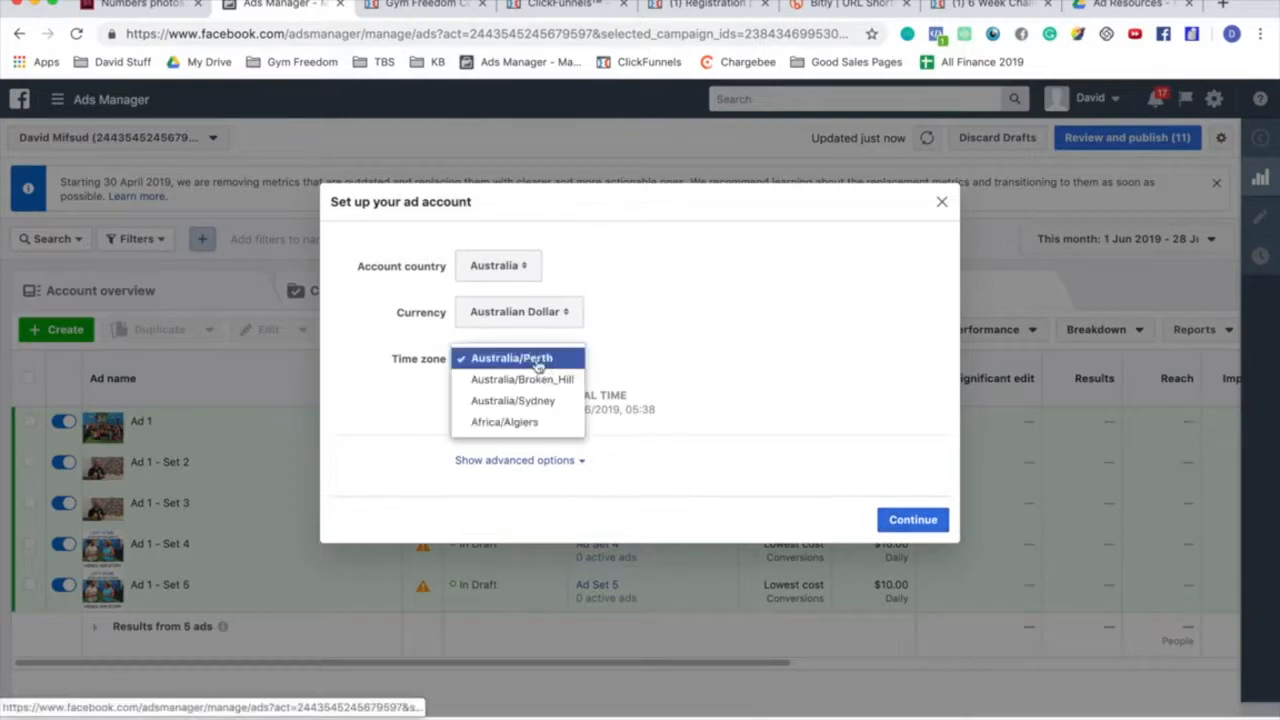
left_click(558, 406)
left_click(894, 520)
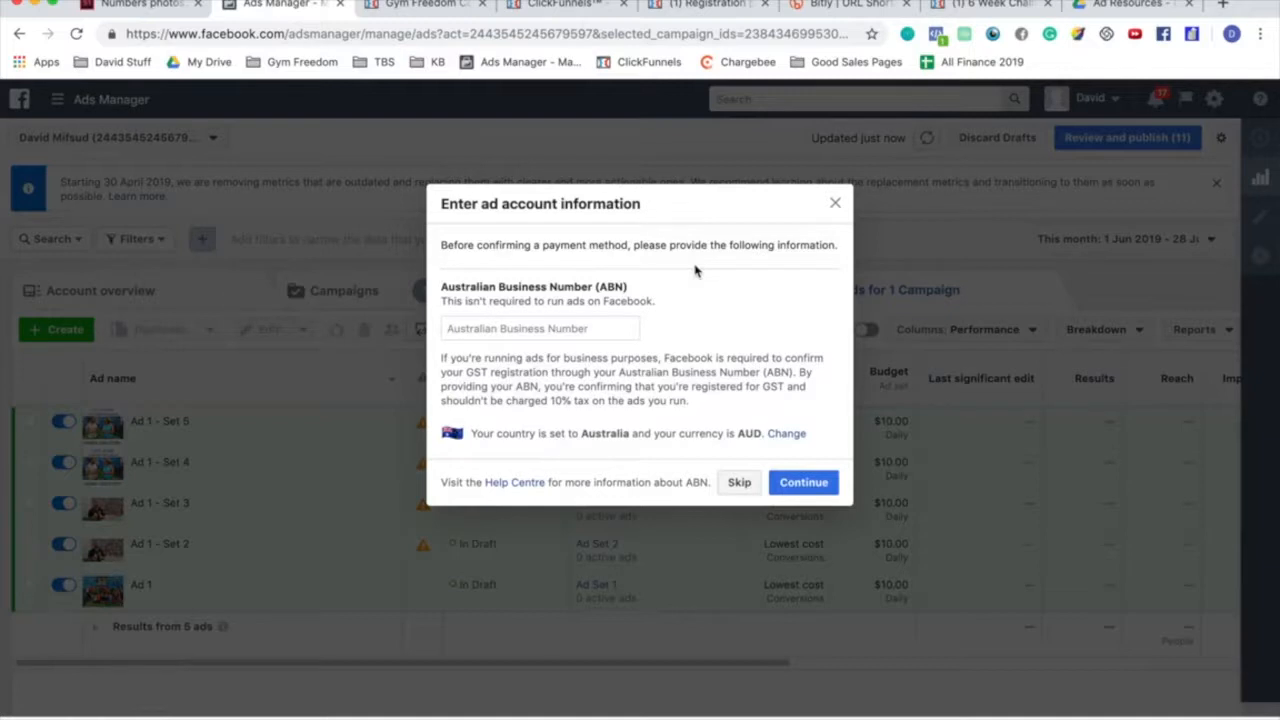
Step: Skip the Australian Business Number and cancel adding a payment method
left_click(596, 331)
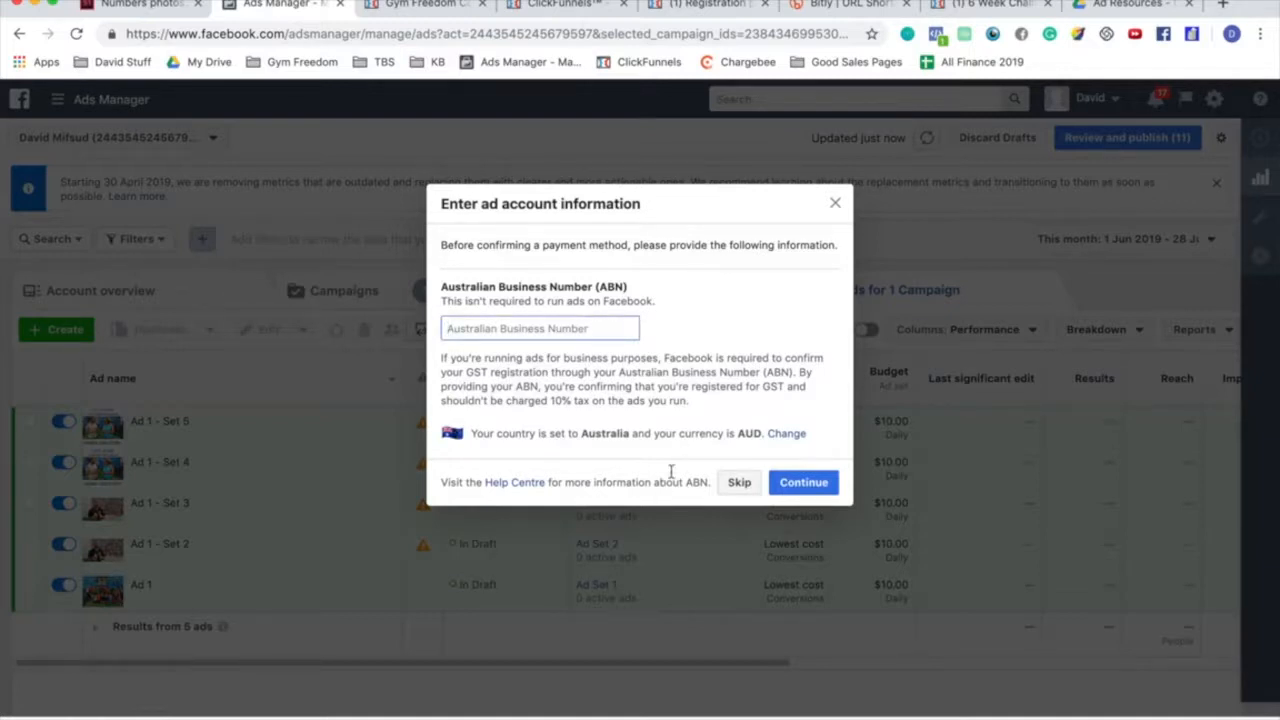
left_click(738, 482)
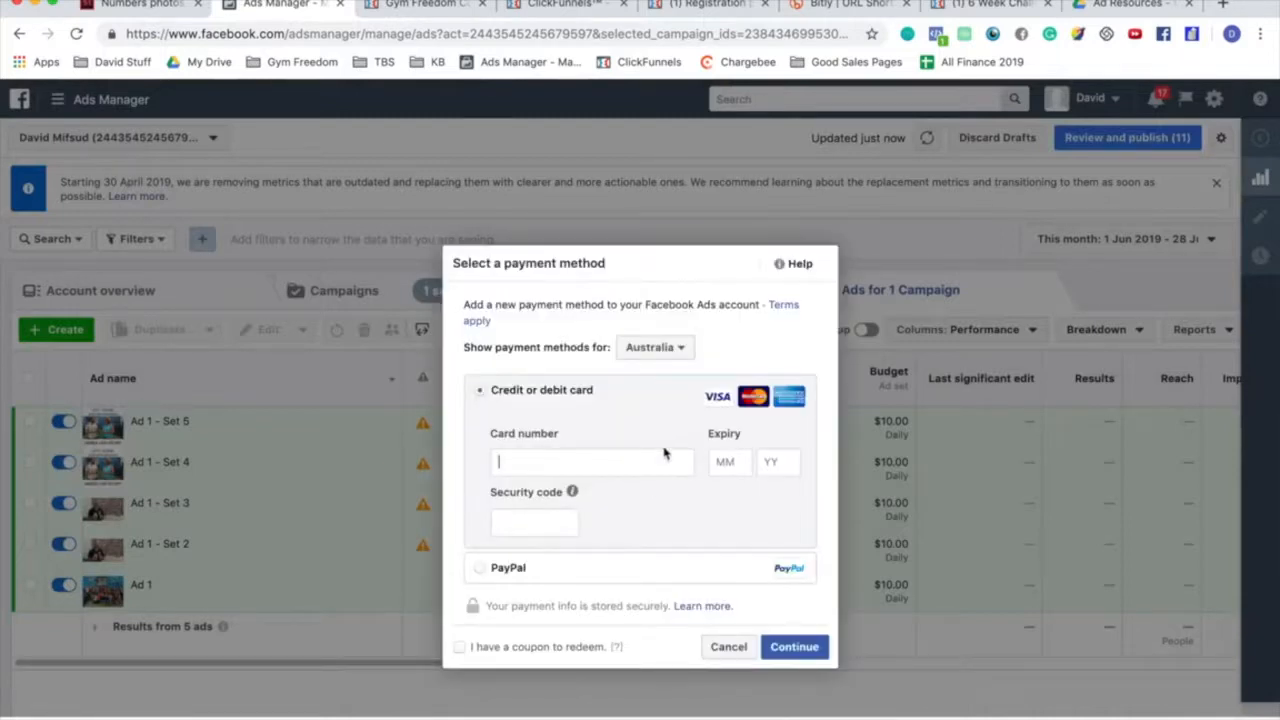
left_click(729, 647)
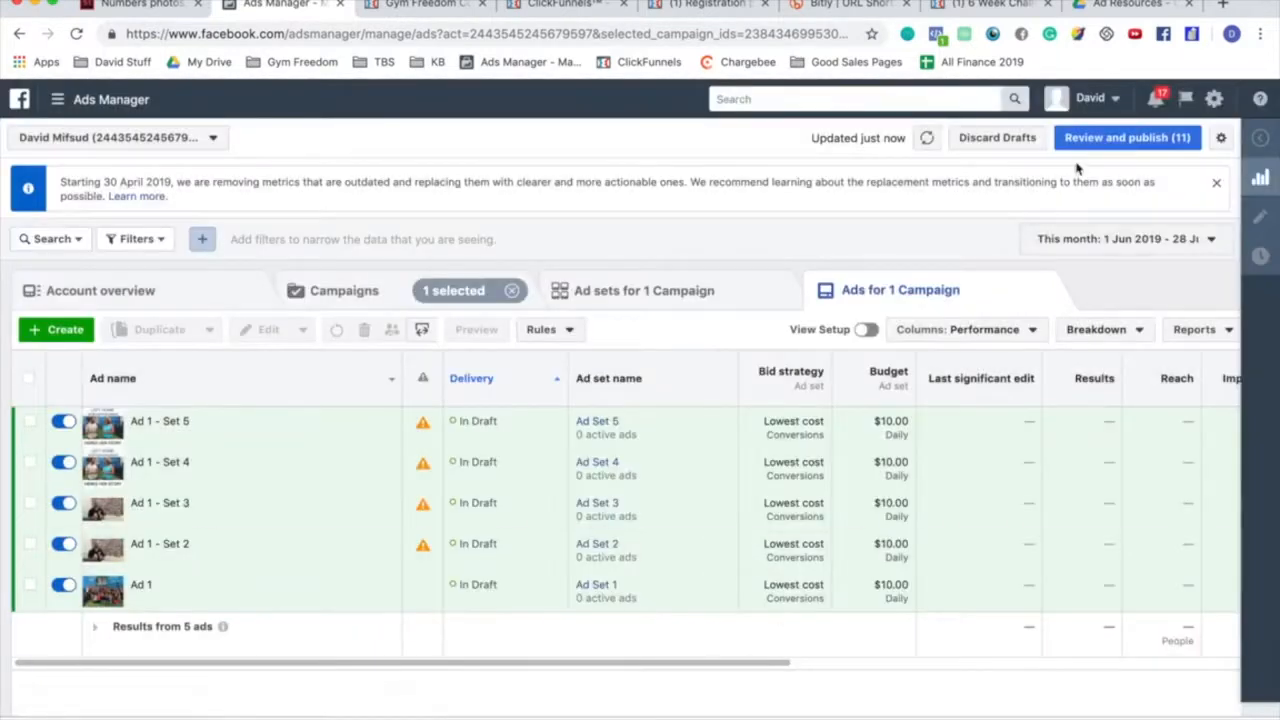
Step: Open Ad 1 in the editor without publishing the drafts and look at its device preview options
left_click(234, 598)
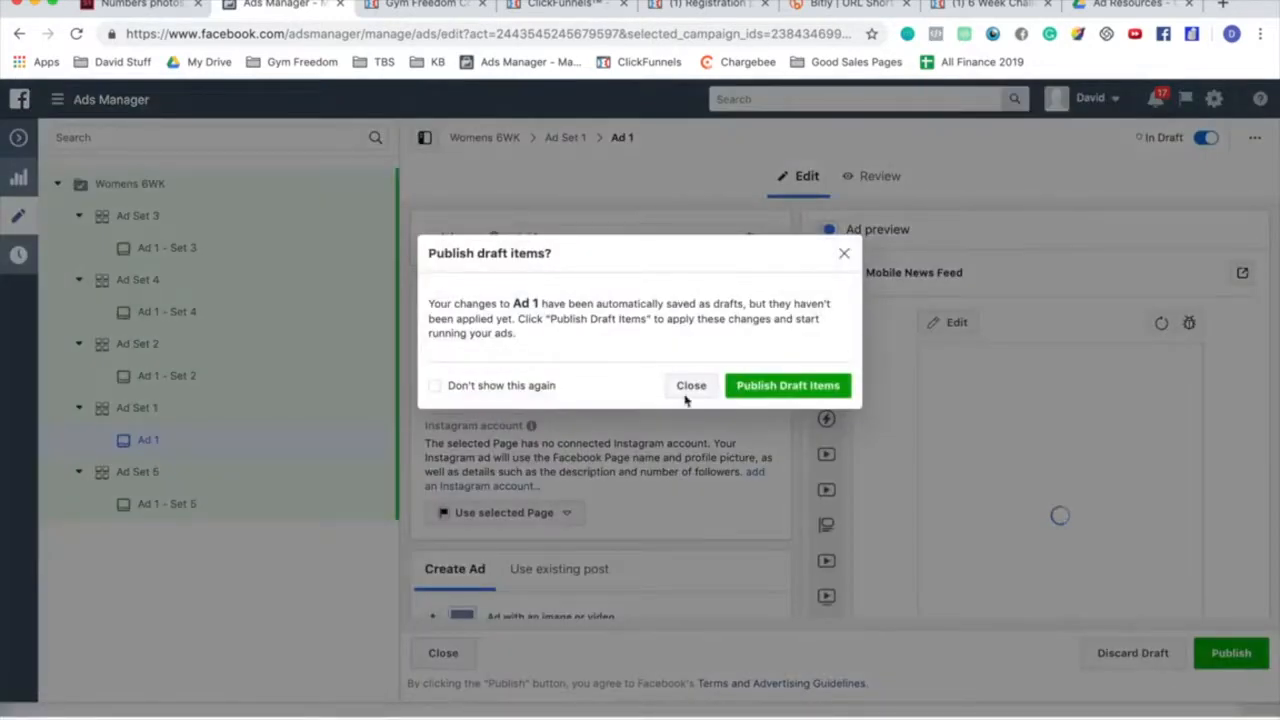
left_click(686, 388)
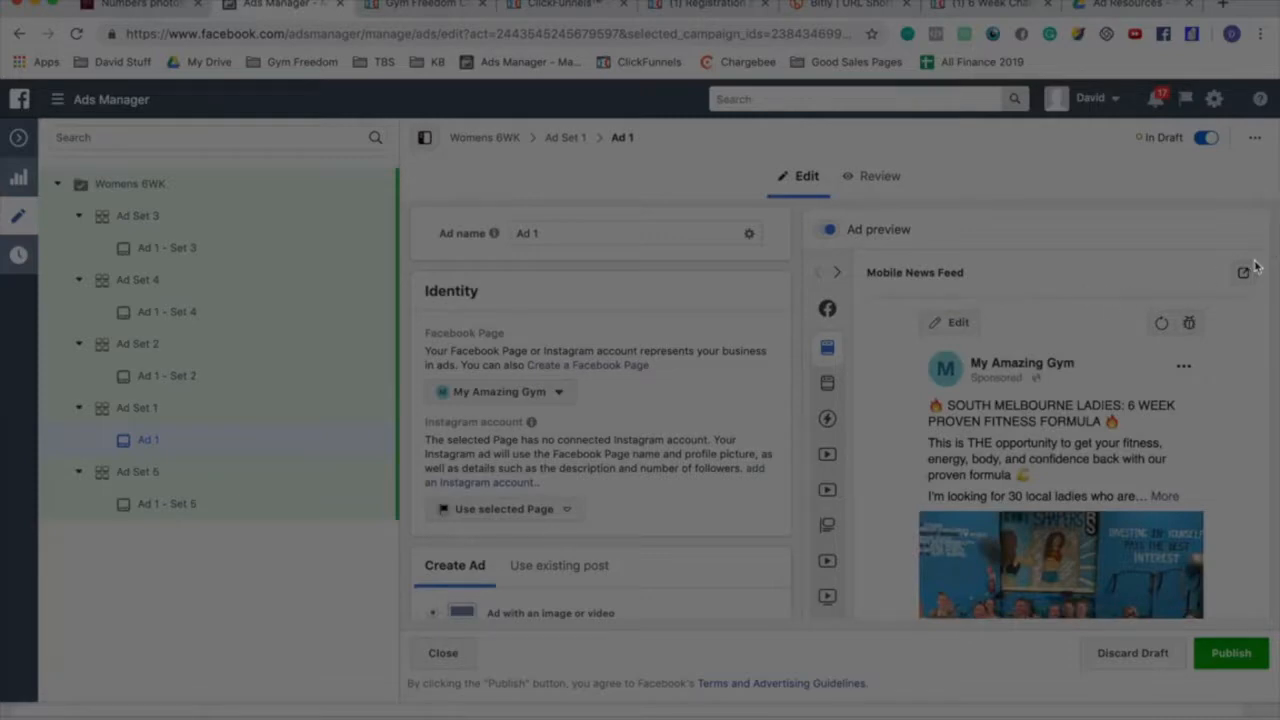
left_click(1243, 277)
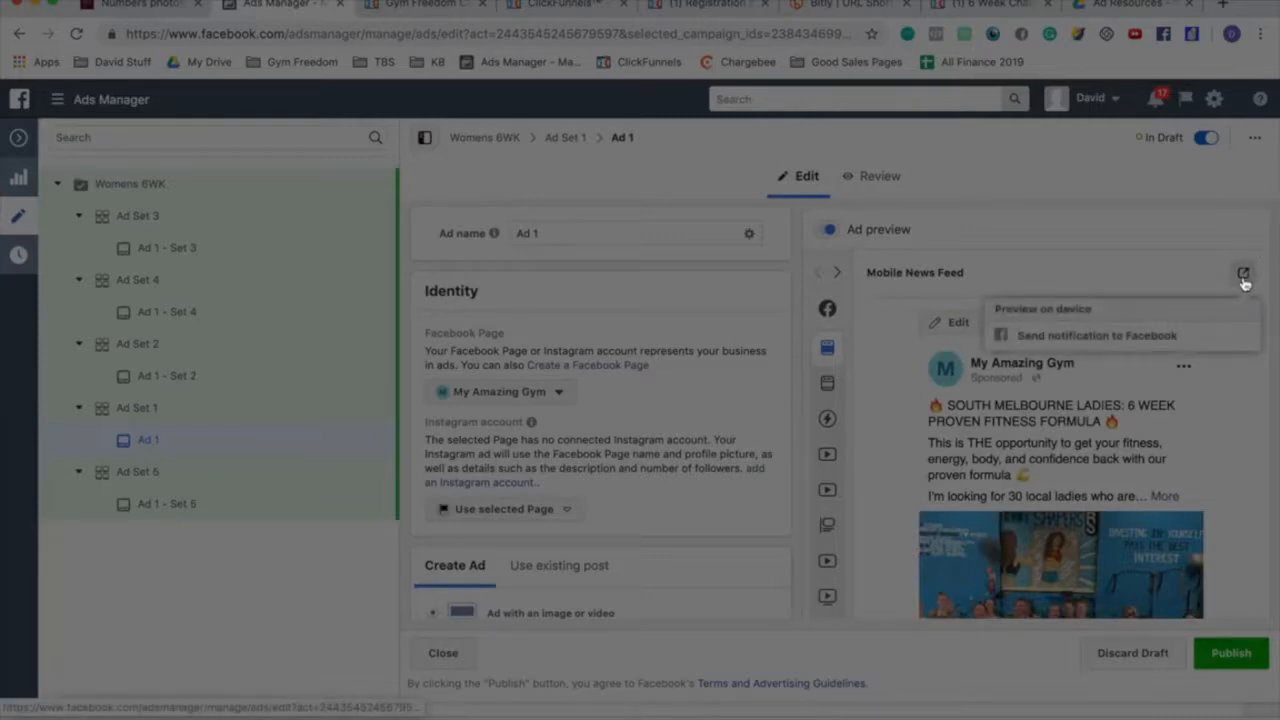
left_click(1154, 254)
Step: Turn off automatic square cropping for Ad 1's image
scroll(1088, 462, "down", 2)
scroll(1085, 461, "down", 2)
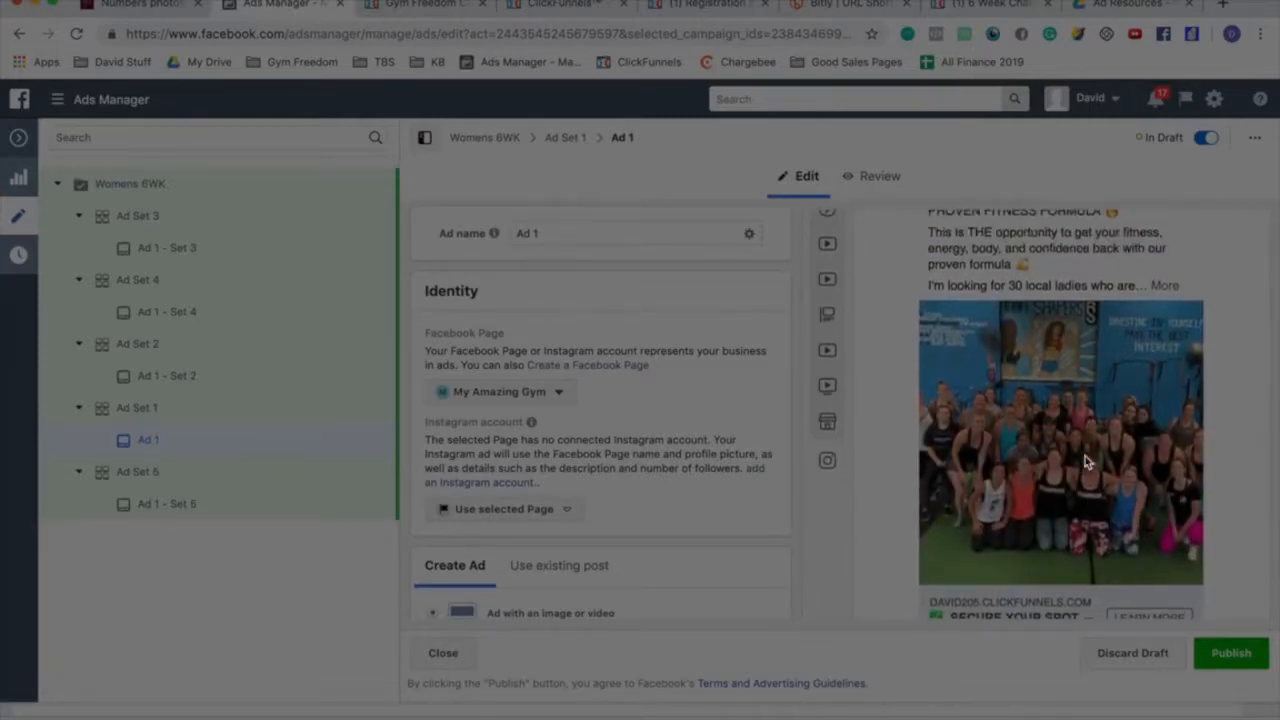
scroll(680, 458, "down", 10)
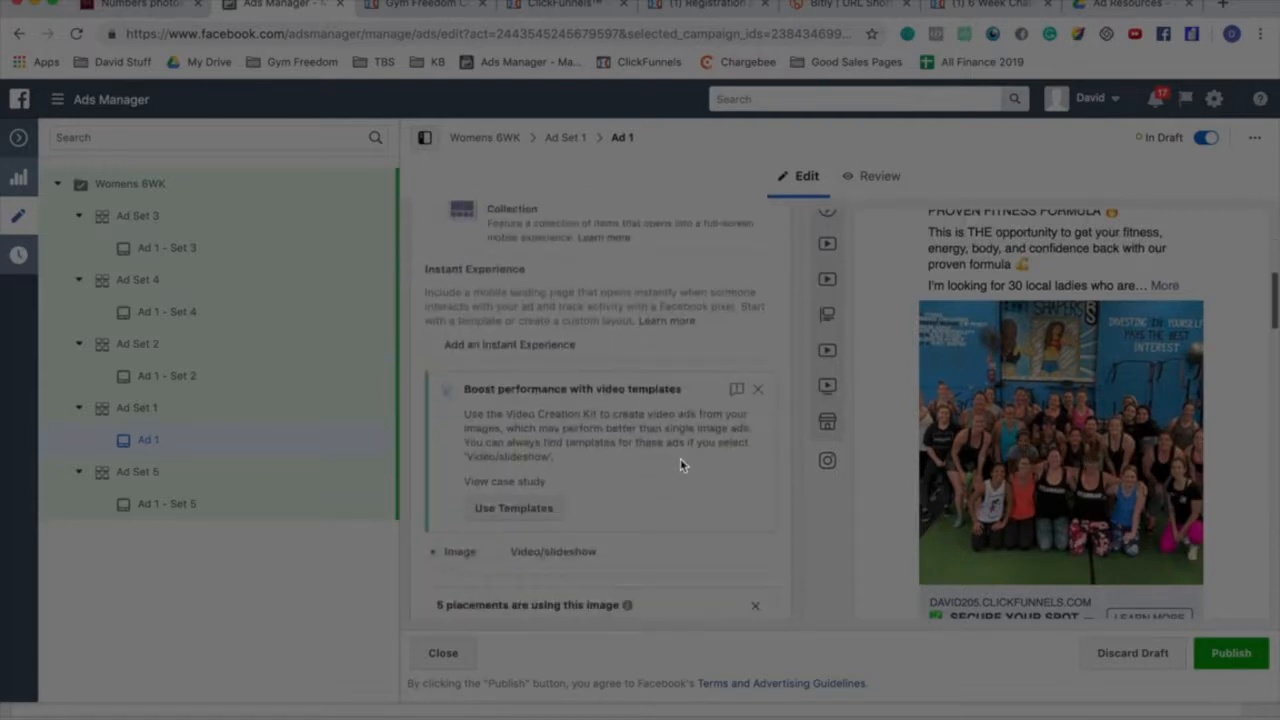
scroll(680, 464, "down", 3)
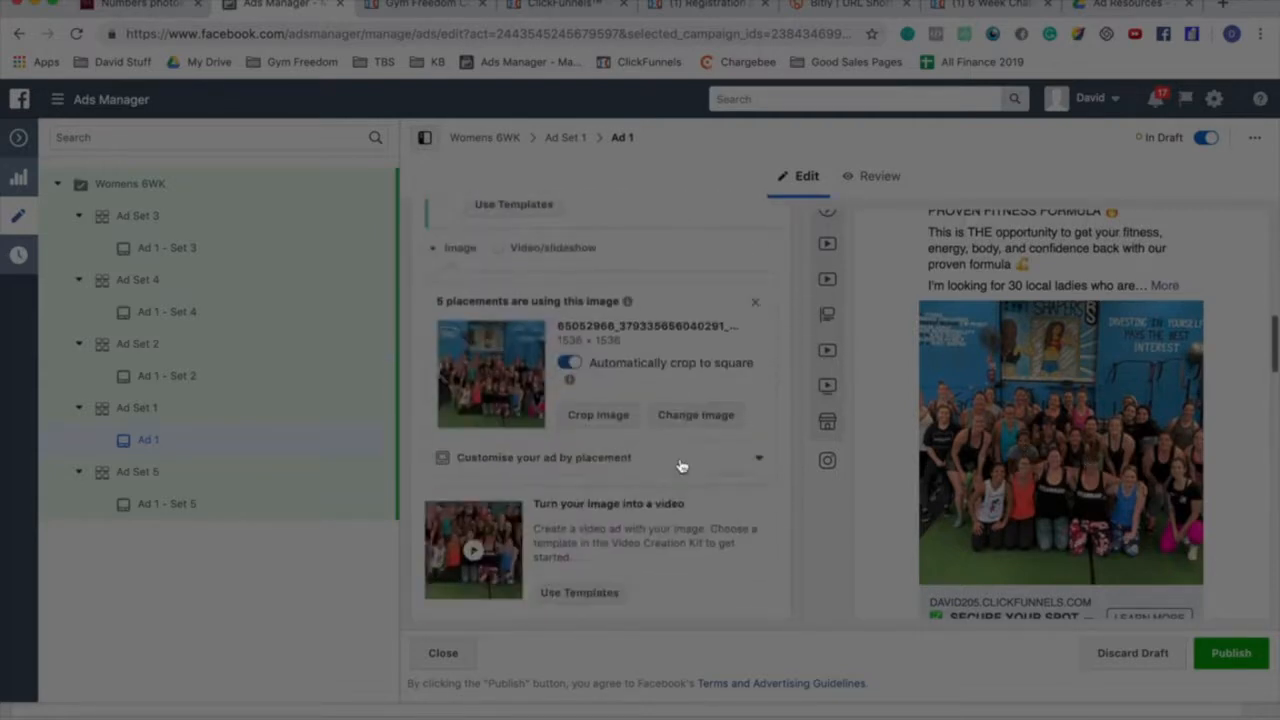
left_click(569, 362)
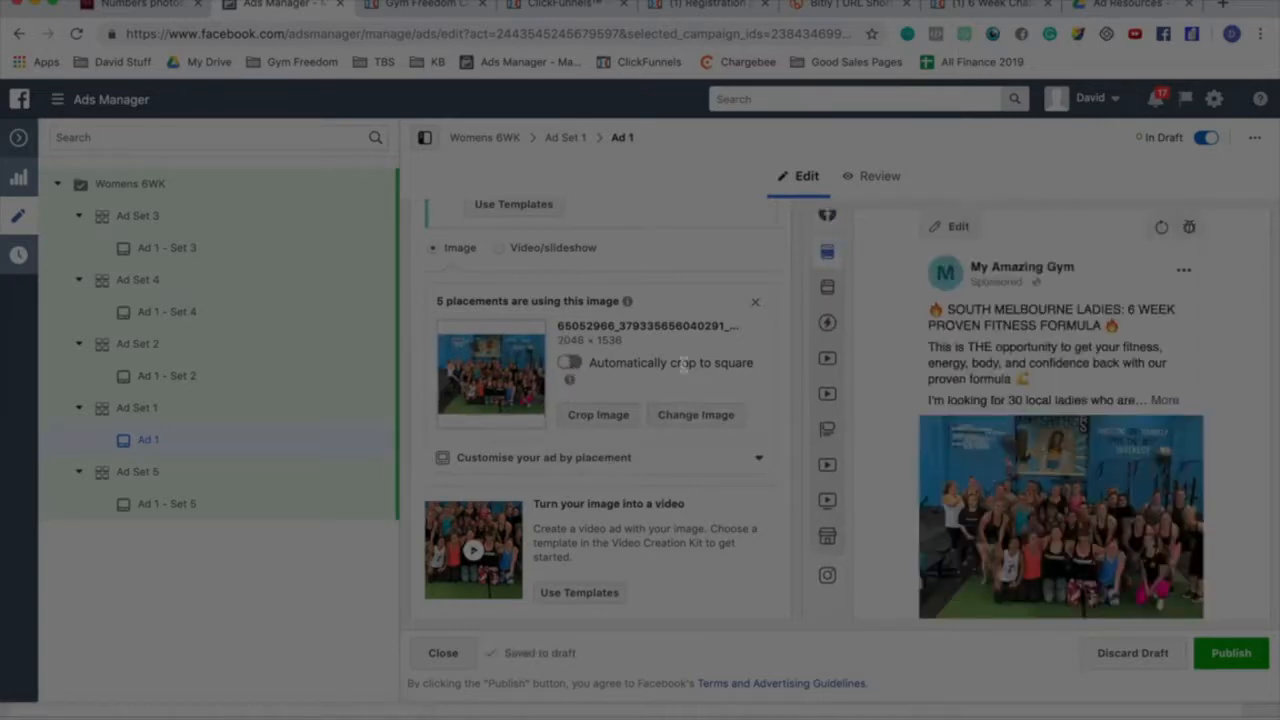
Step: Turn Ad 1's automatic square cropping back on and leave the editor without publishing the draft
scroll(1131, 412, "up", 3)
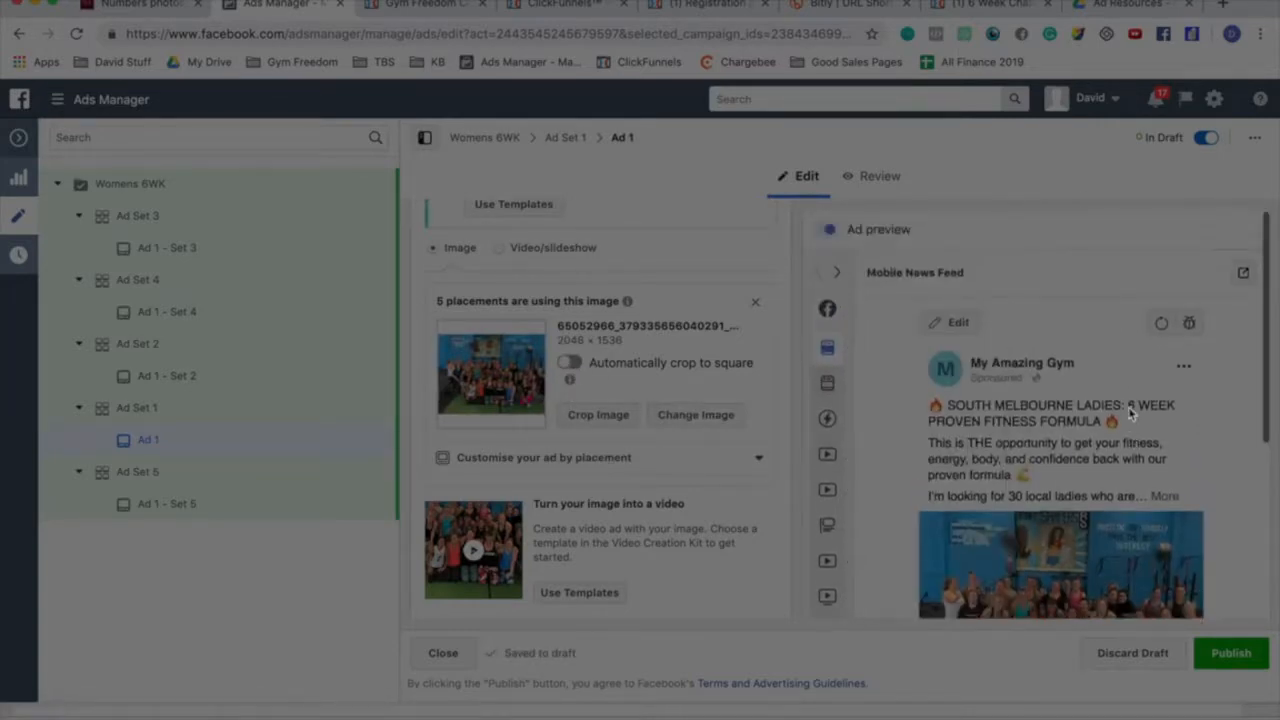
left_click(1248, 283)
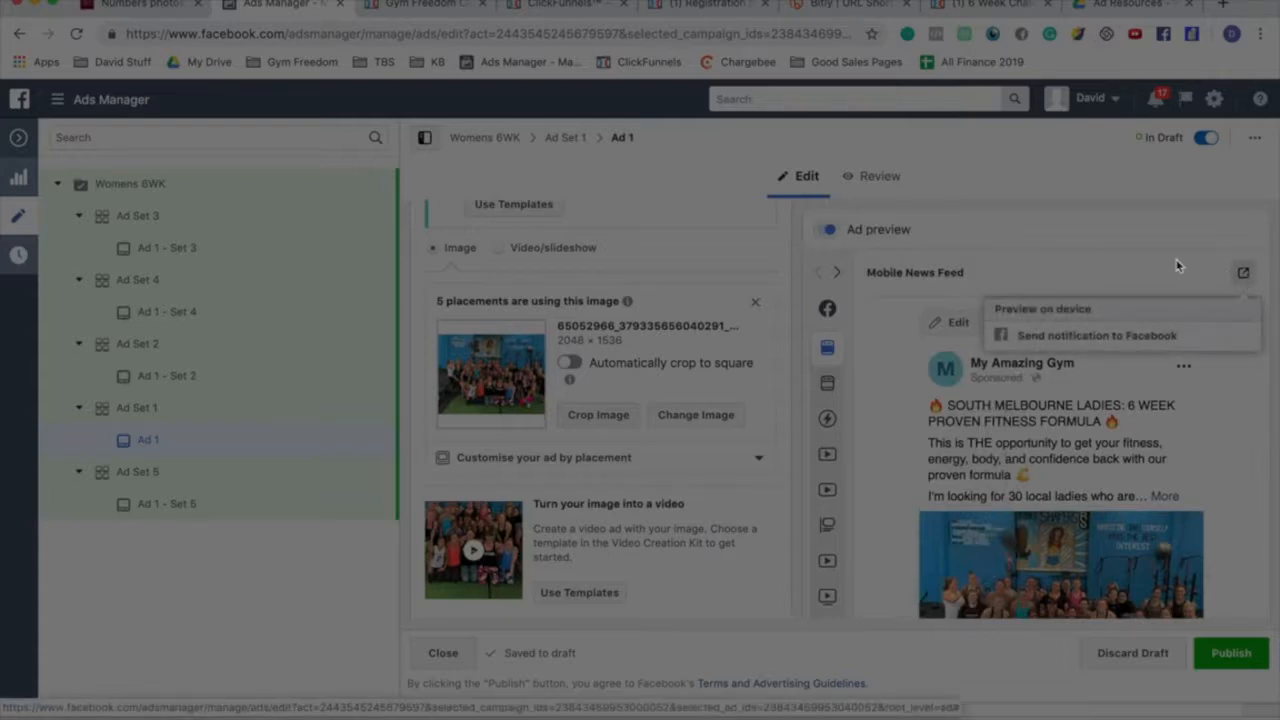
left_click(1092, 253)
left_click(568, 364)
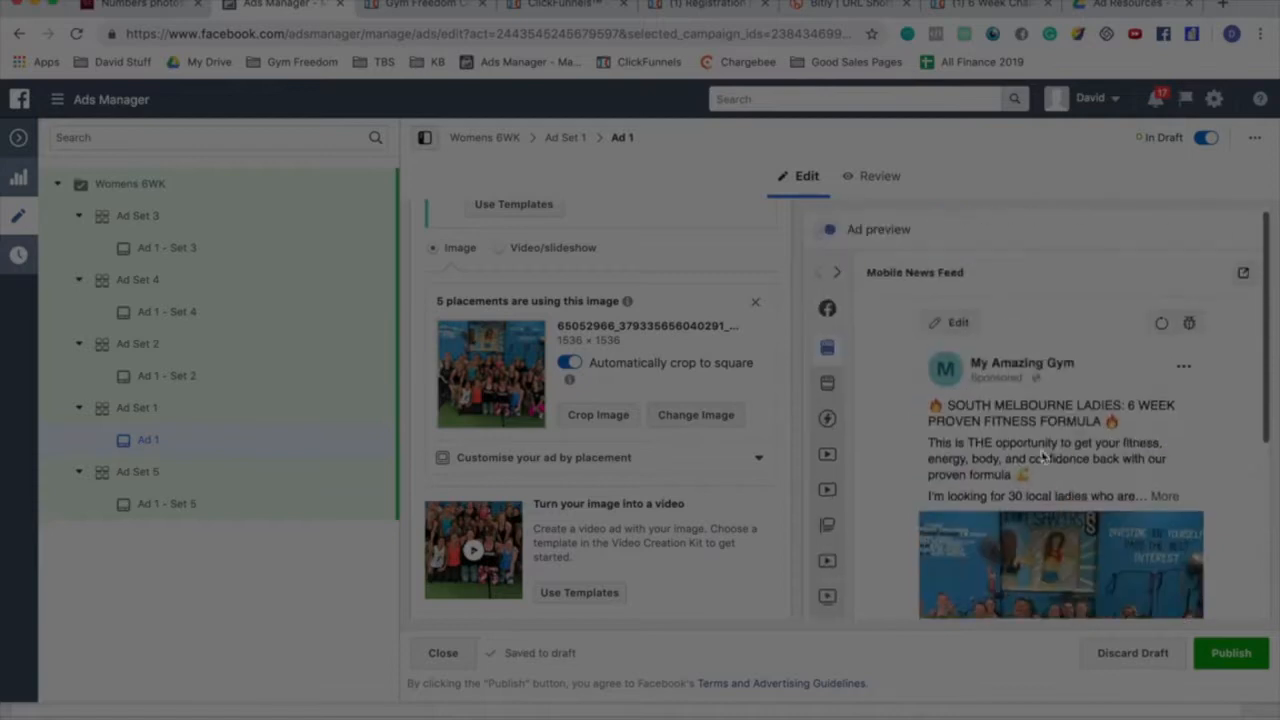
left_click(27, 150)
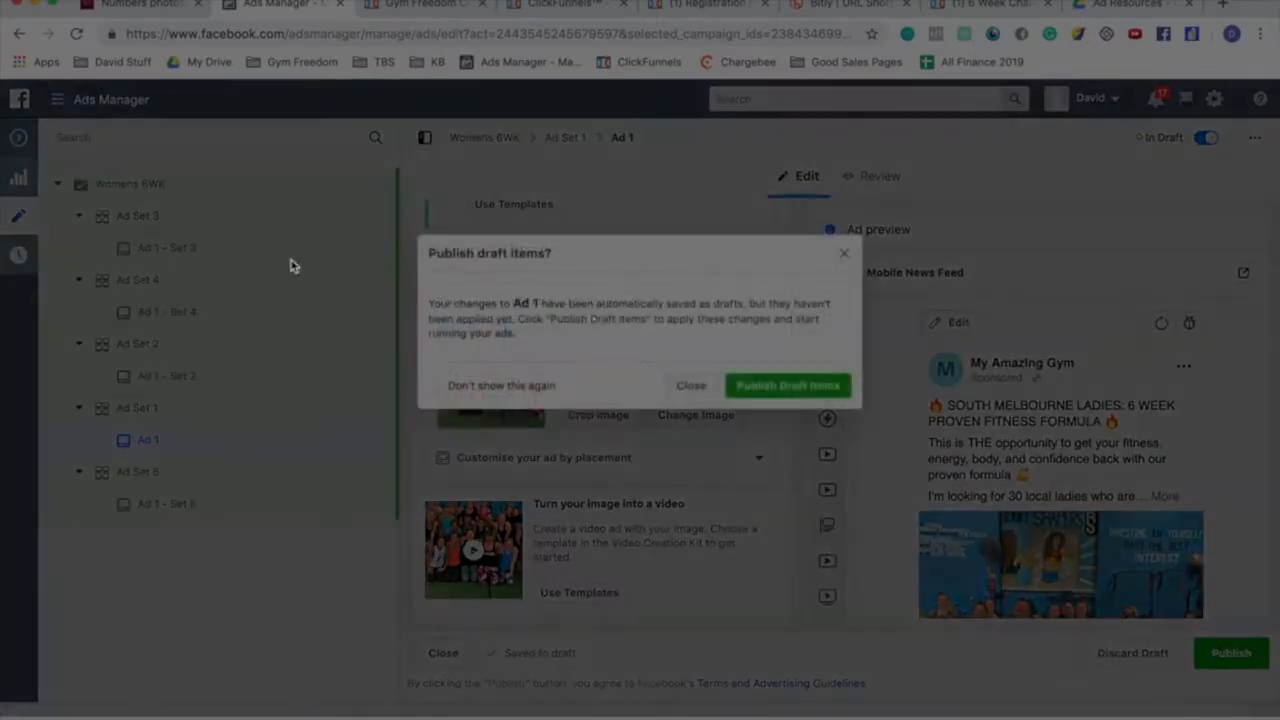
left_click(682, 389)
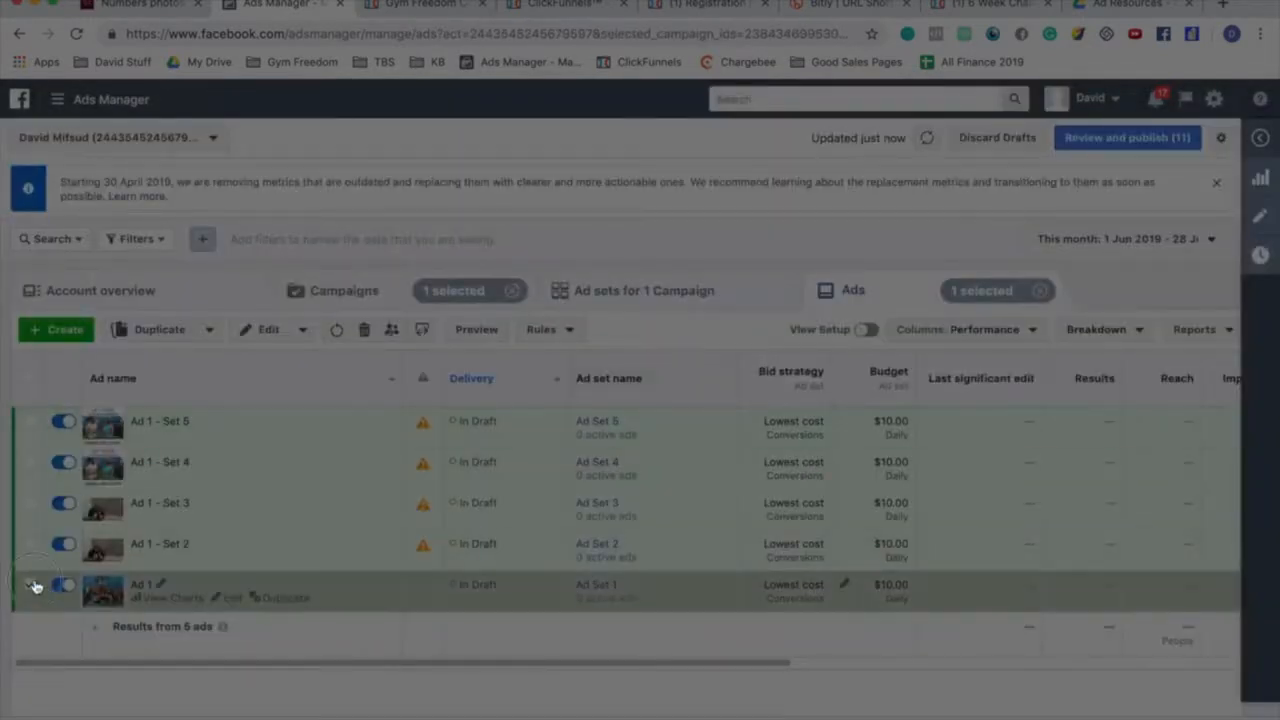
Step: Switch to the GF_Ad challenge Resources document in Pages and read its further notes on templates and creatives
key("ctrl+Up")
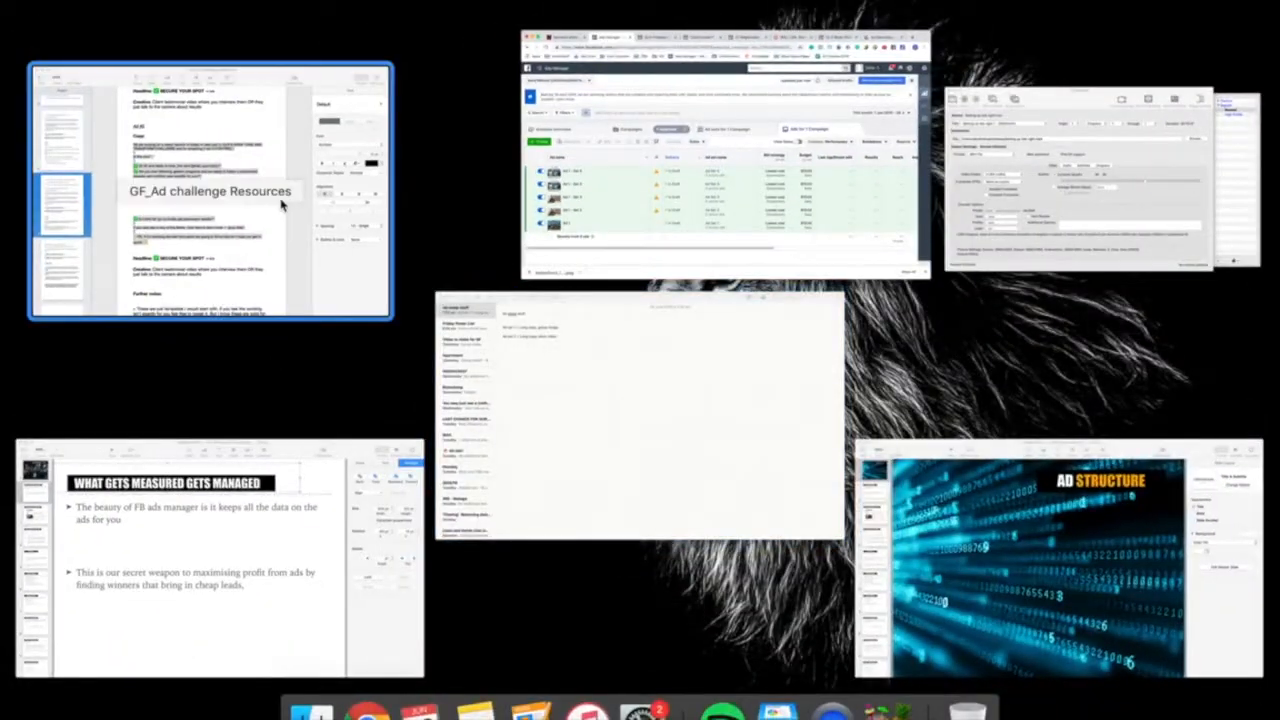
left_click(280, 205)
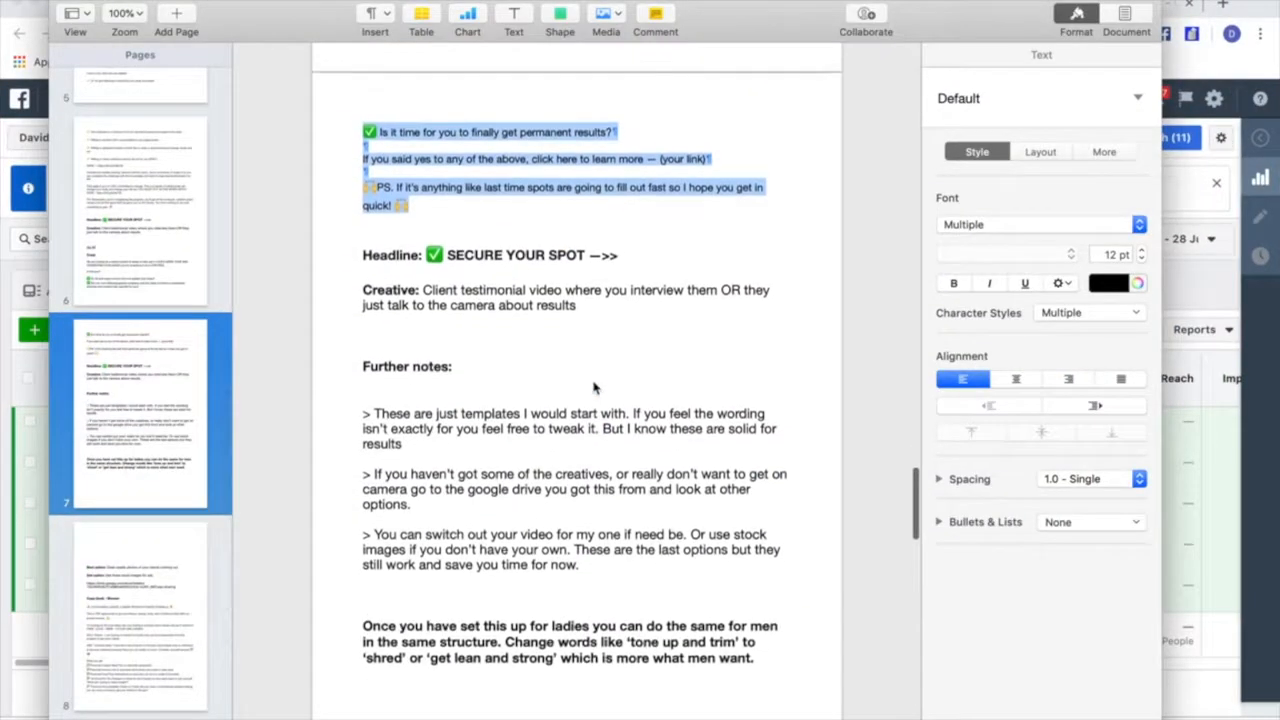
scroll(593, 388, "down", 3)
left_click_drag(757, 541, 353, 296)
scroll(578, 289, "up", 2)
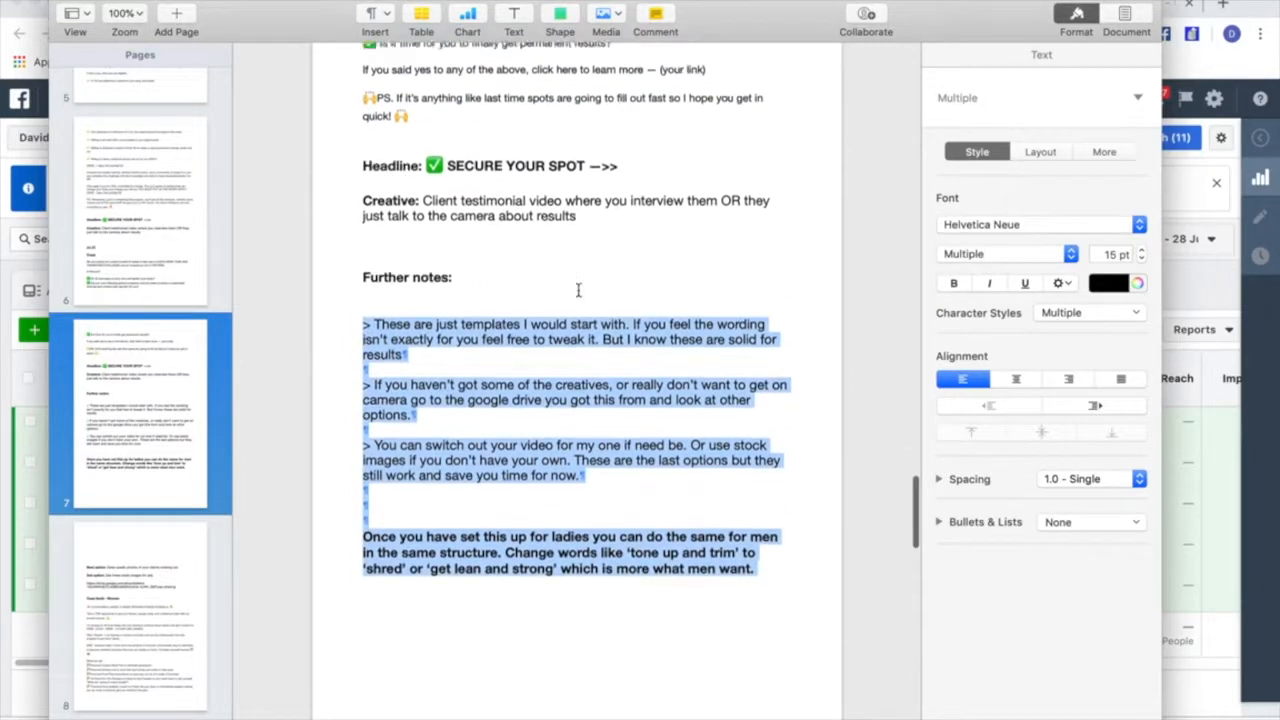
scroll(578, 290, "down", 2)
scroll(578, 290, "down", 2)
triple_click(541, 256)
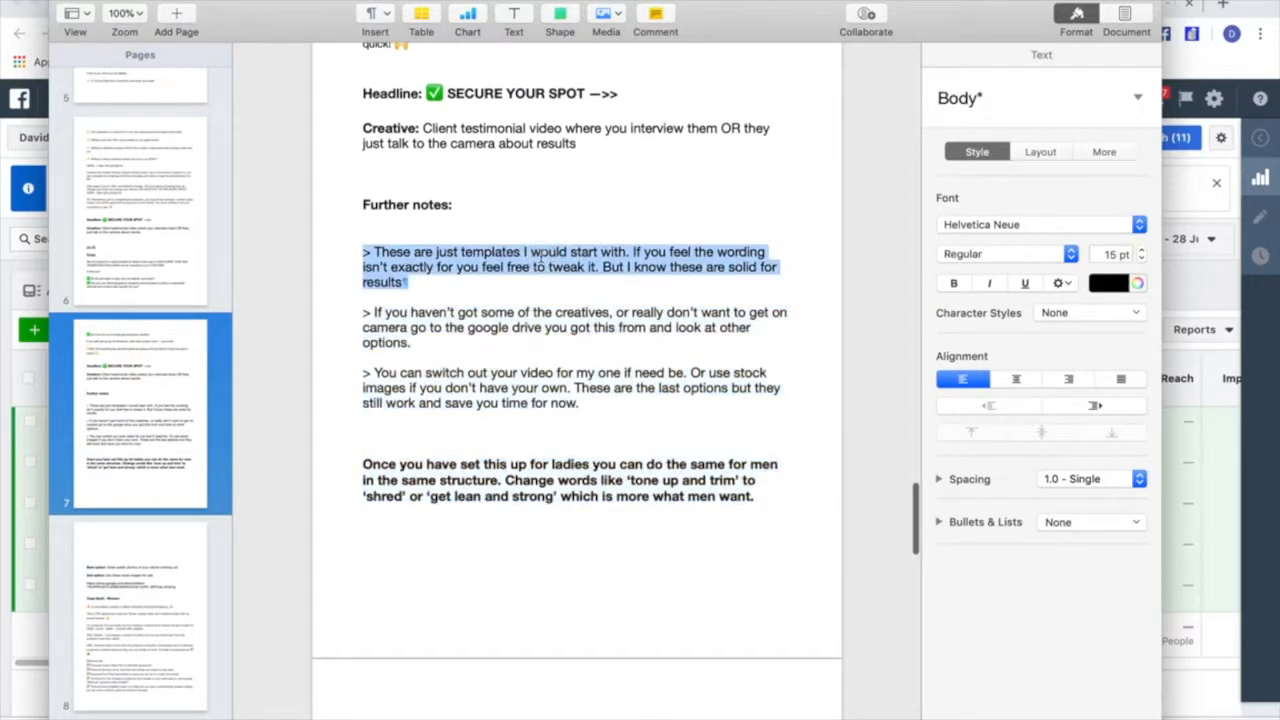
double_click(548, 311)
triple_click(548, 311)
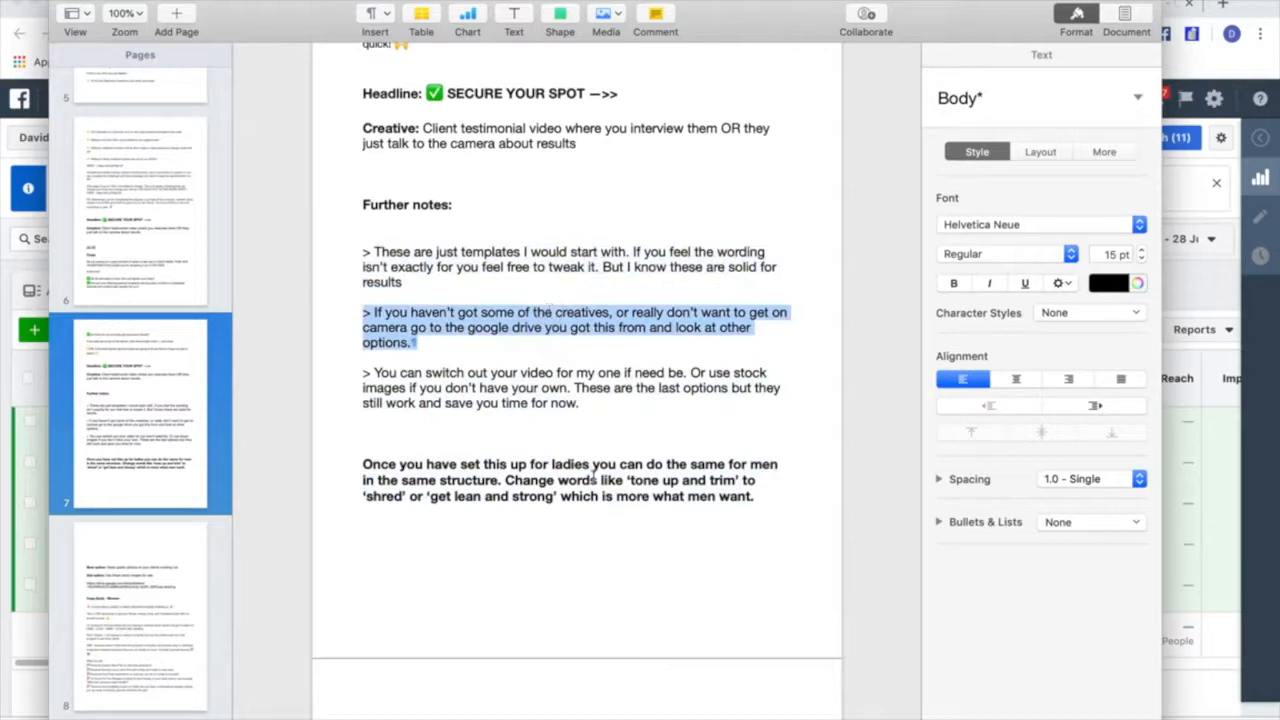
Step: Switch to the Ad Resources folder in Google Drive and select the Stock Ad images folder
left_click(1178, 80)
left_click(1128, 5)
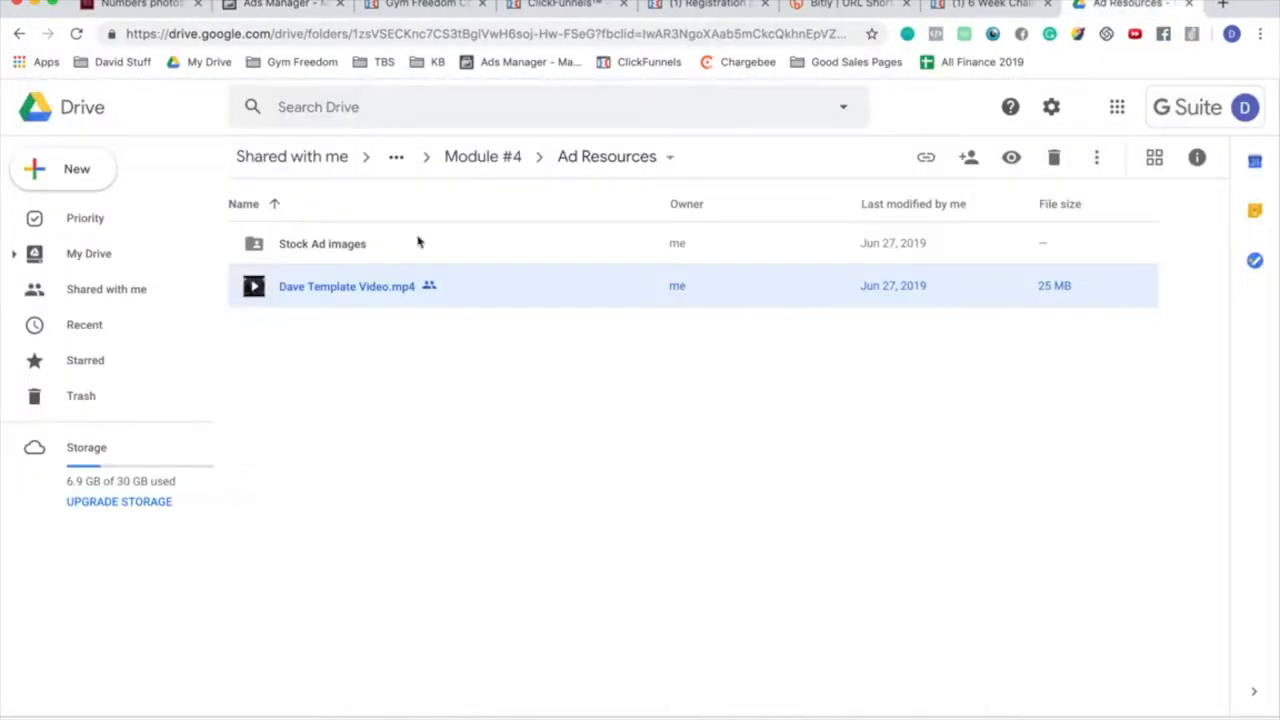
left_click(467, 240)
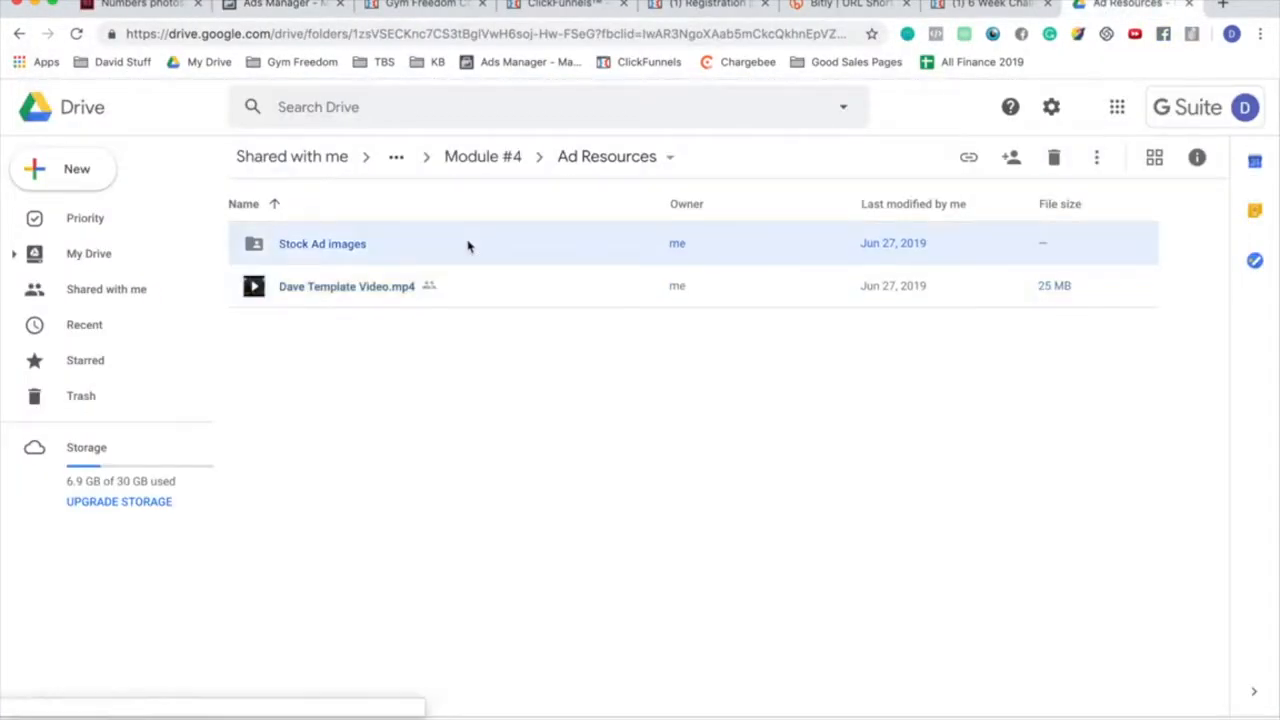
Step: Open the Female Ad Images folder inside Stock Ad images and preview Group stock.jpg
double_click(467, 244)
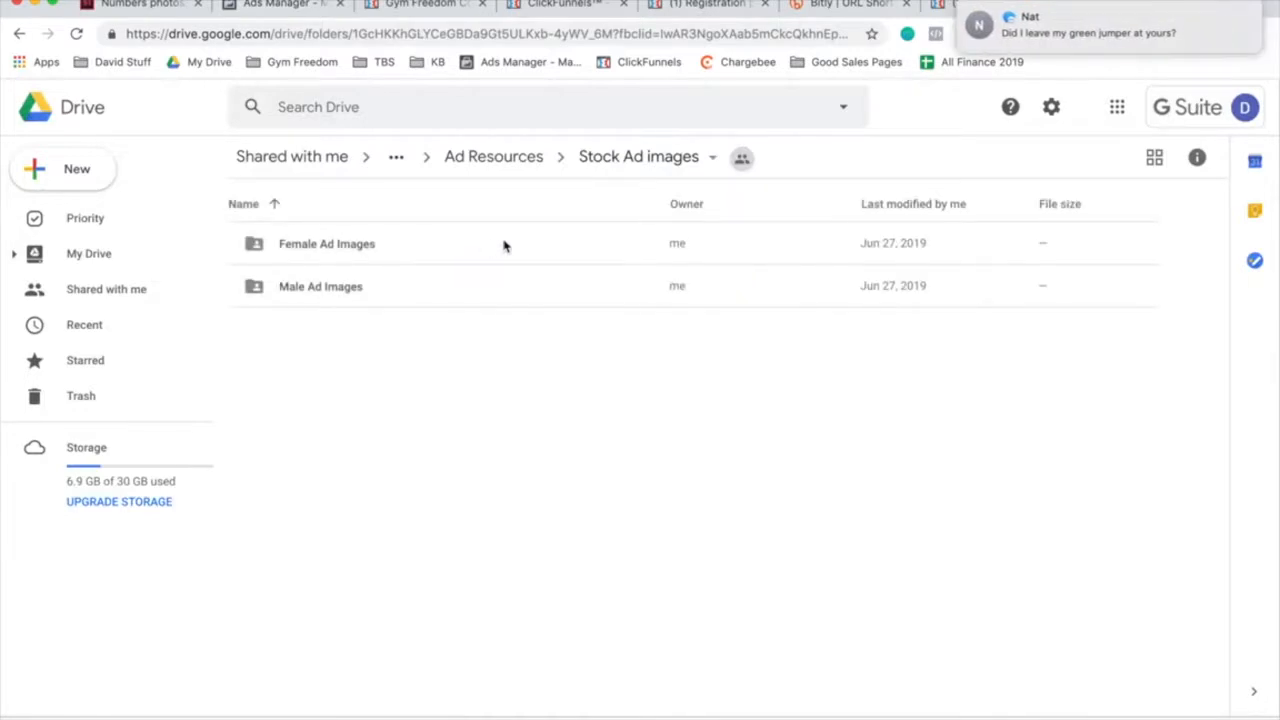
double_click(477, 240)
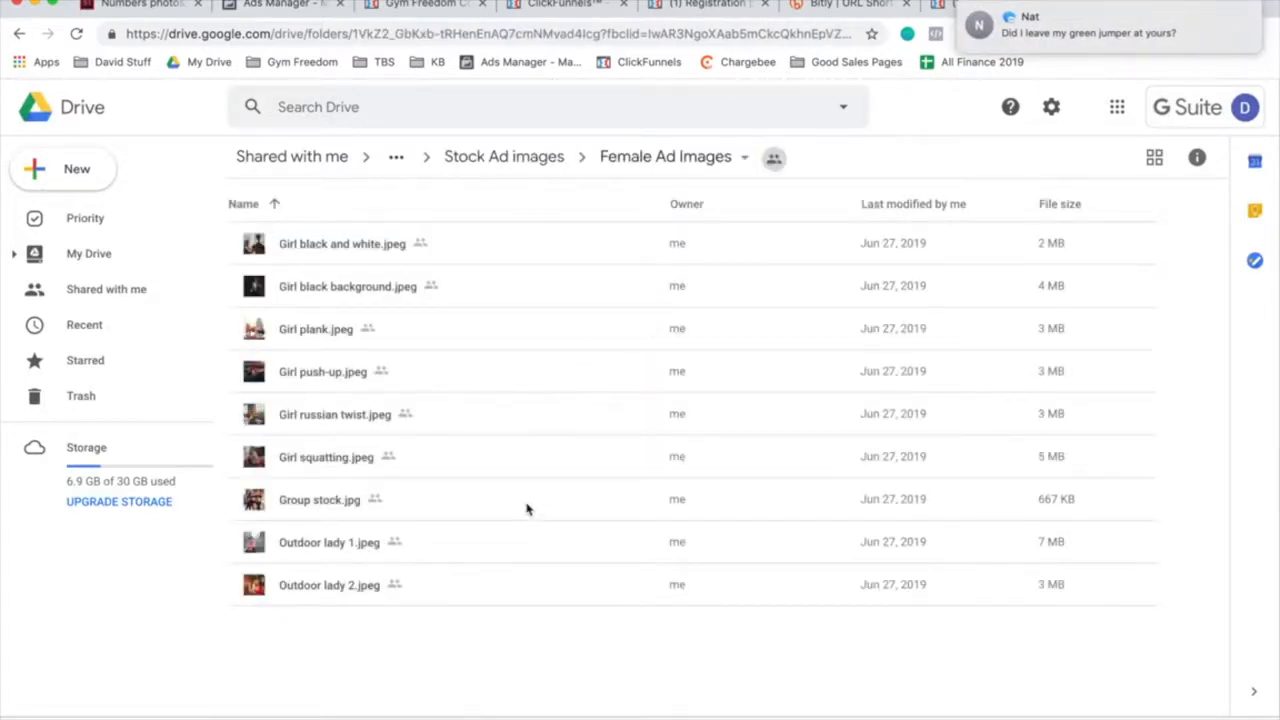
double_click(528, 500)
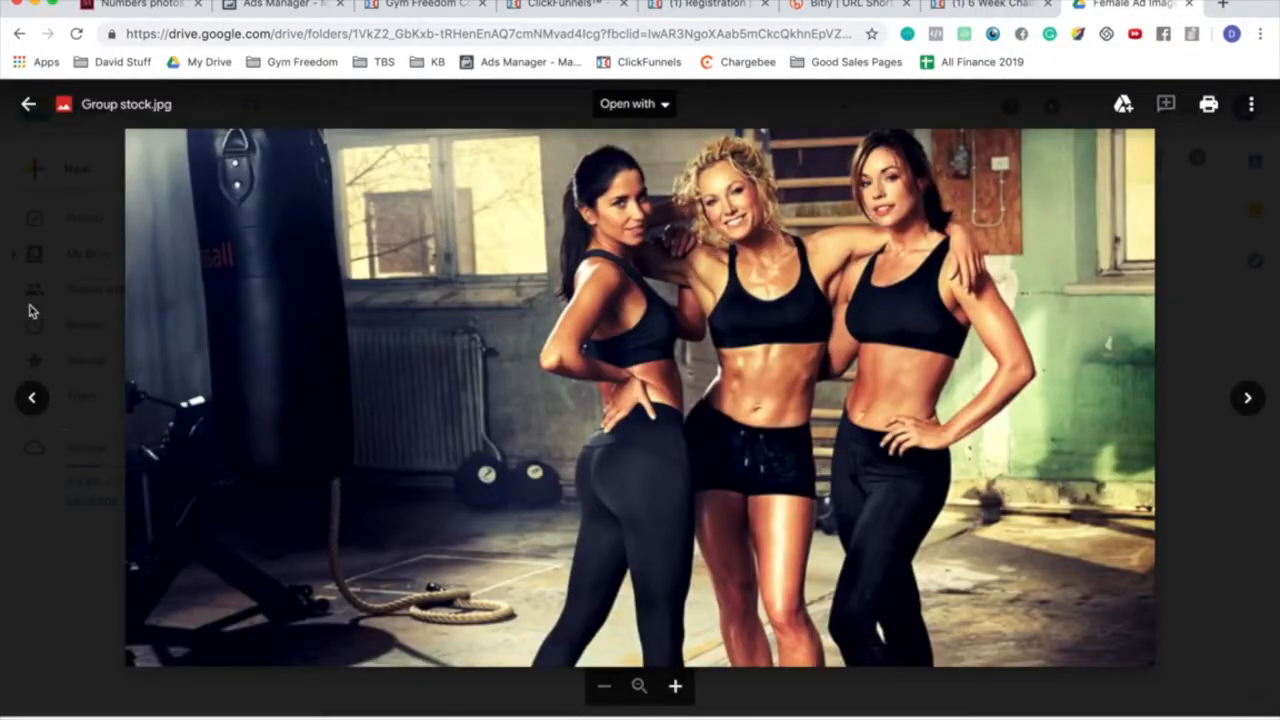
key("Escape")
left_click(508, 424)
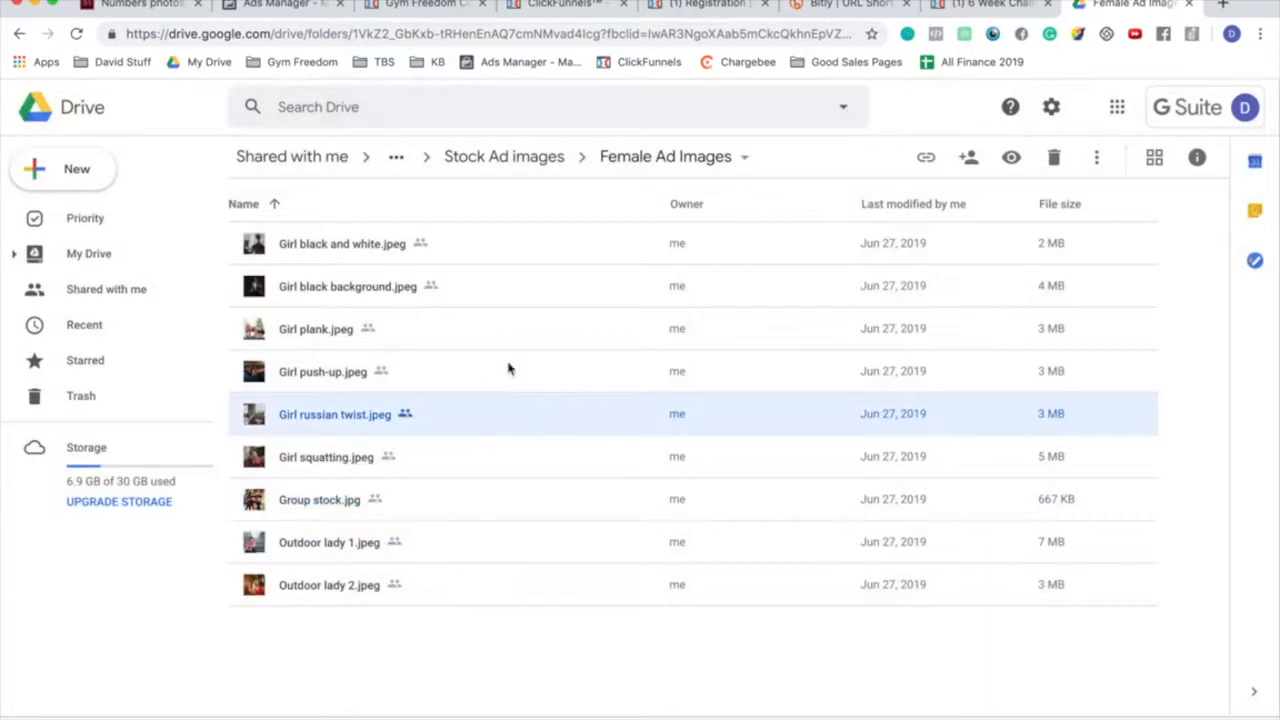
Step: Preview Girl plank.jpeg and Girl black and white.jpeg, and return to the campaign's ads in Ads Manager
double_click(504, 331)
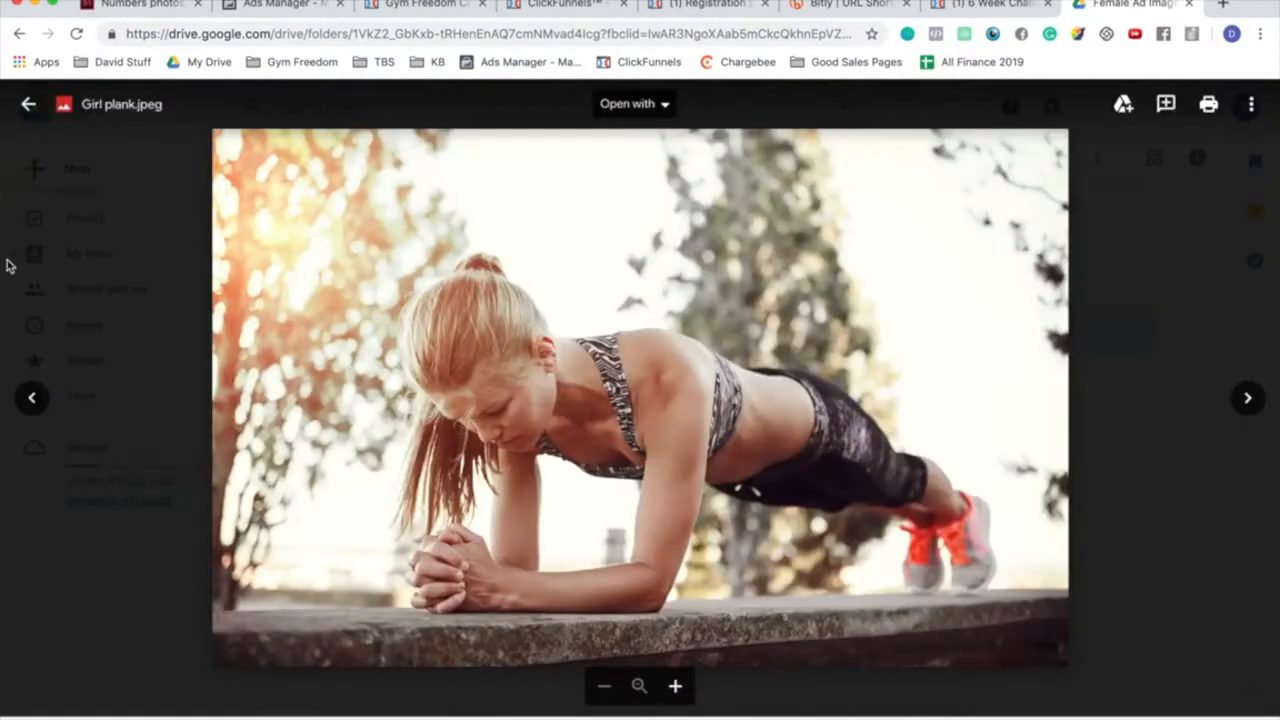
key("Escape")
double_click(534, 246)
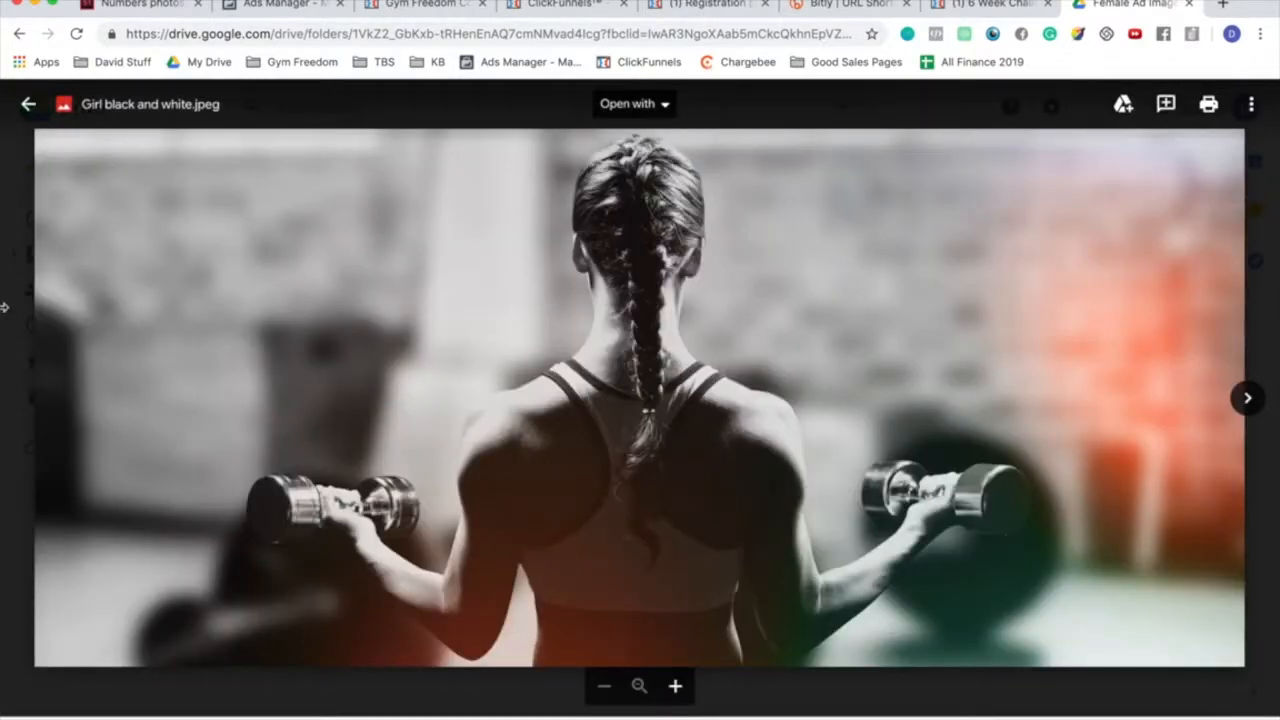
key("Escape")
left_click(535, 477)
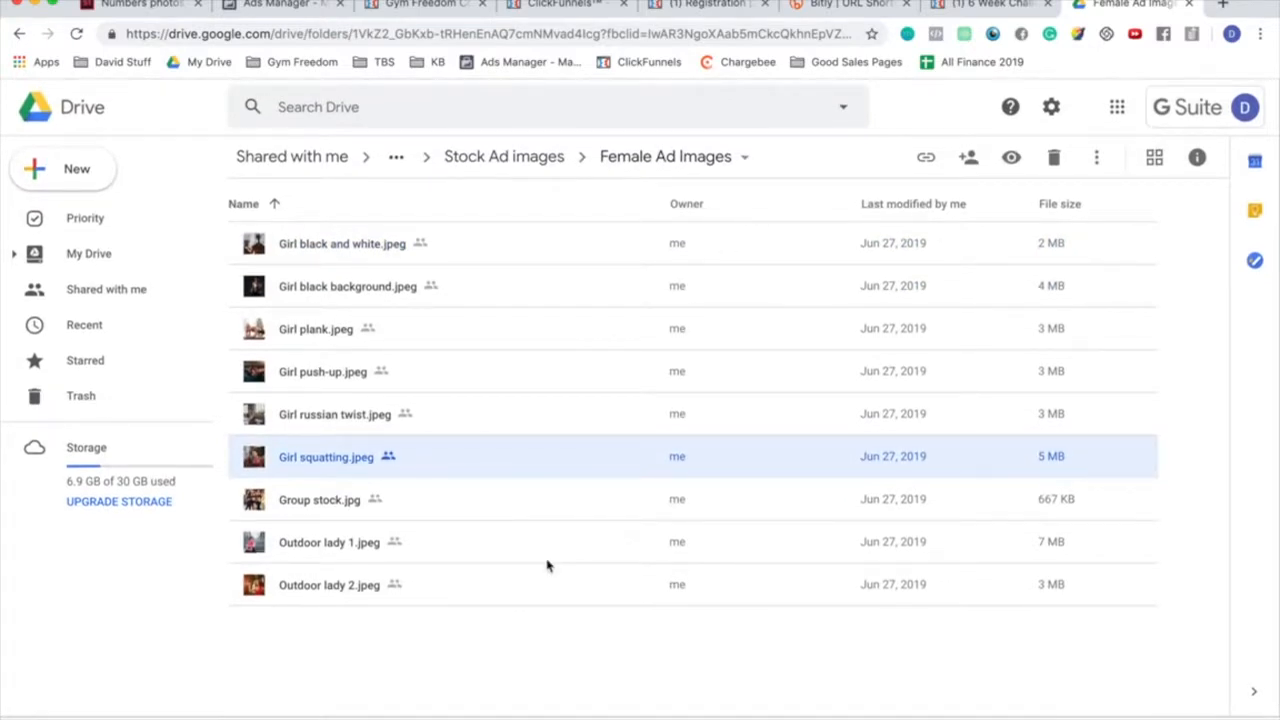
left_click(533, 634)
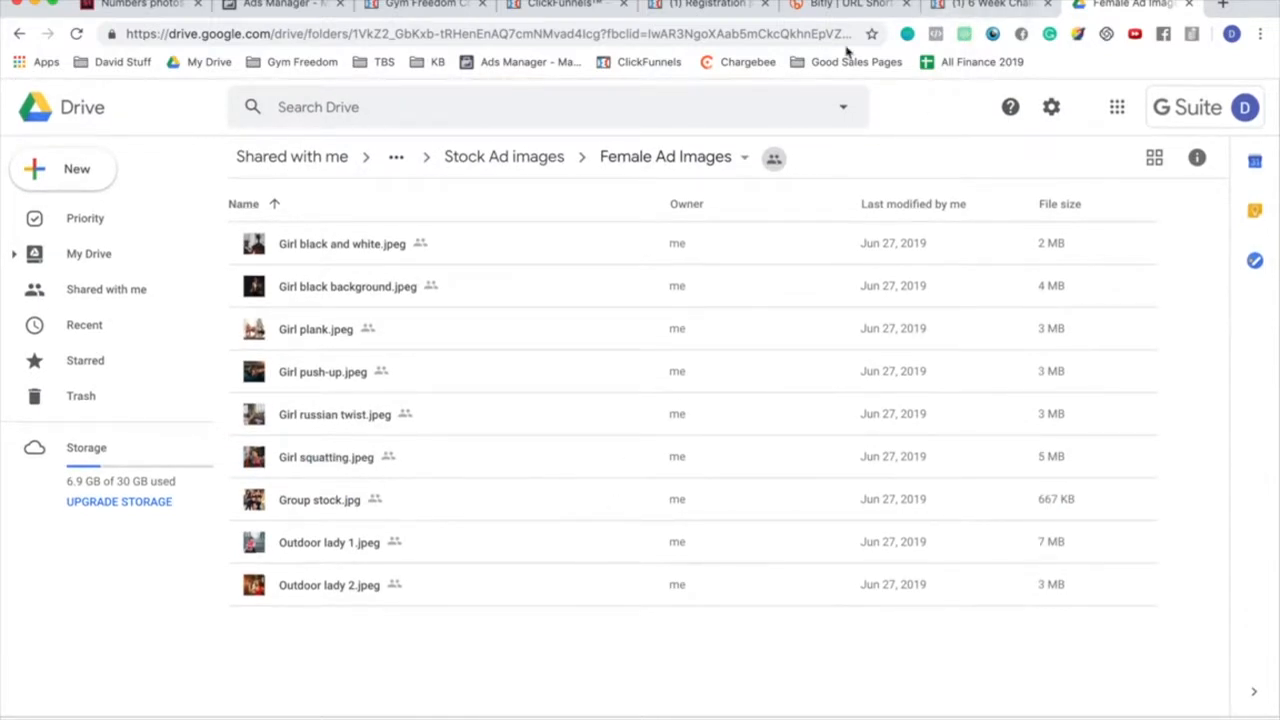
left_click(300, 6)
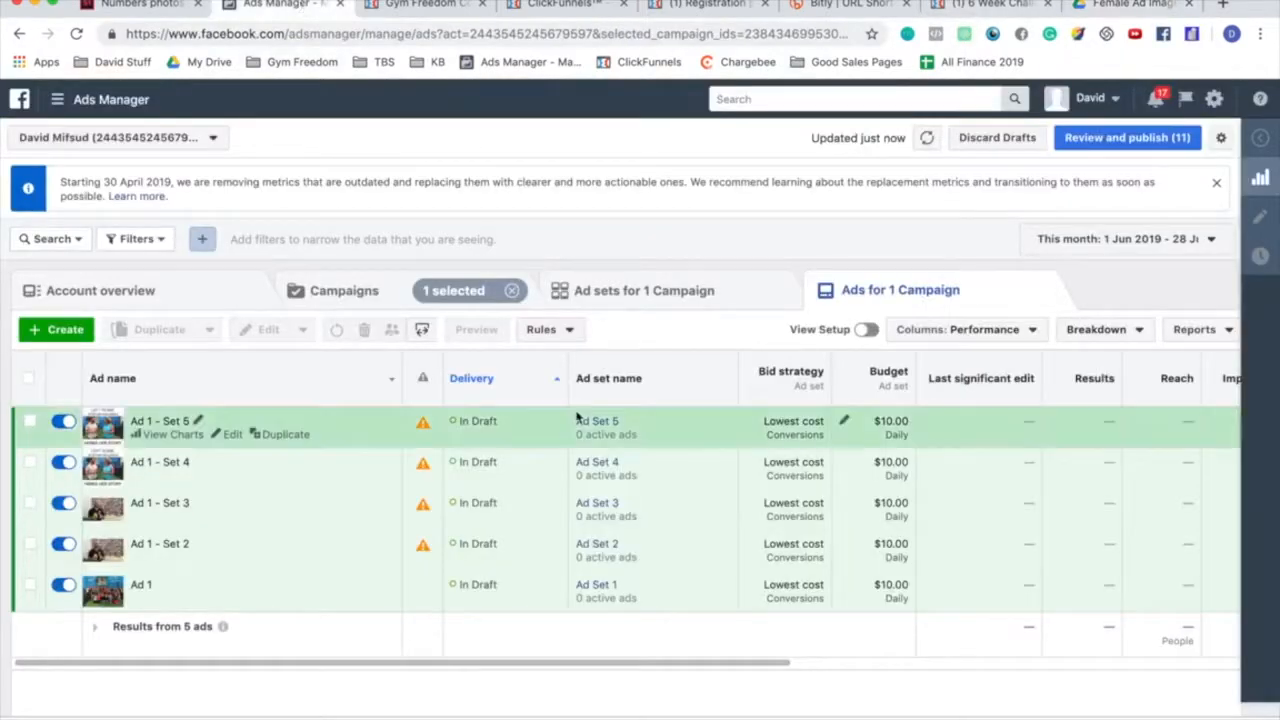